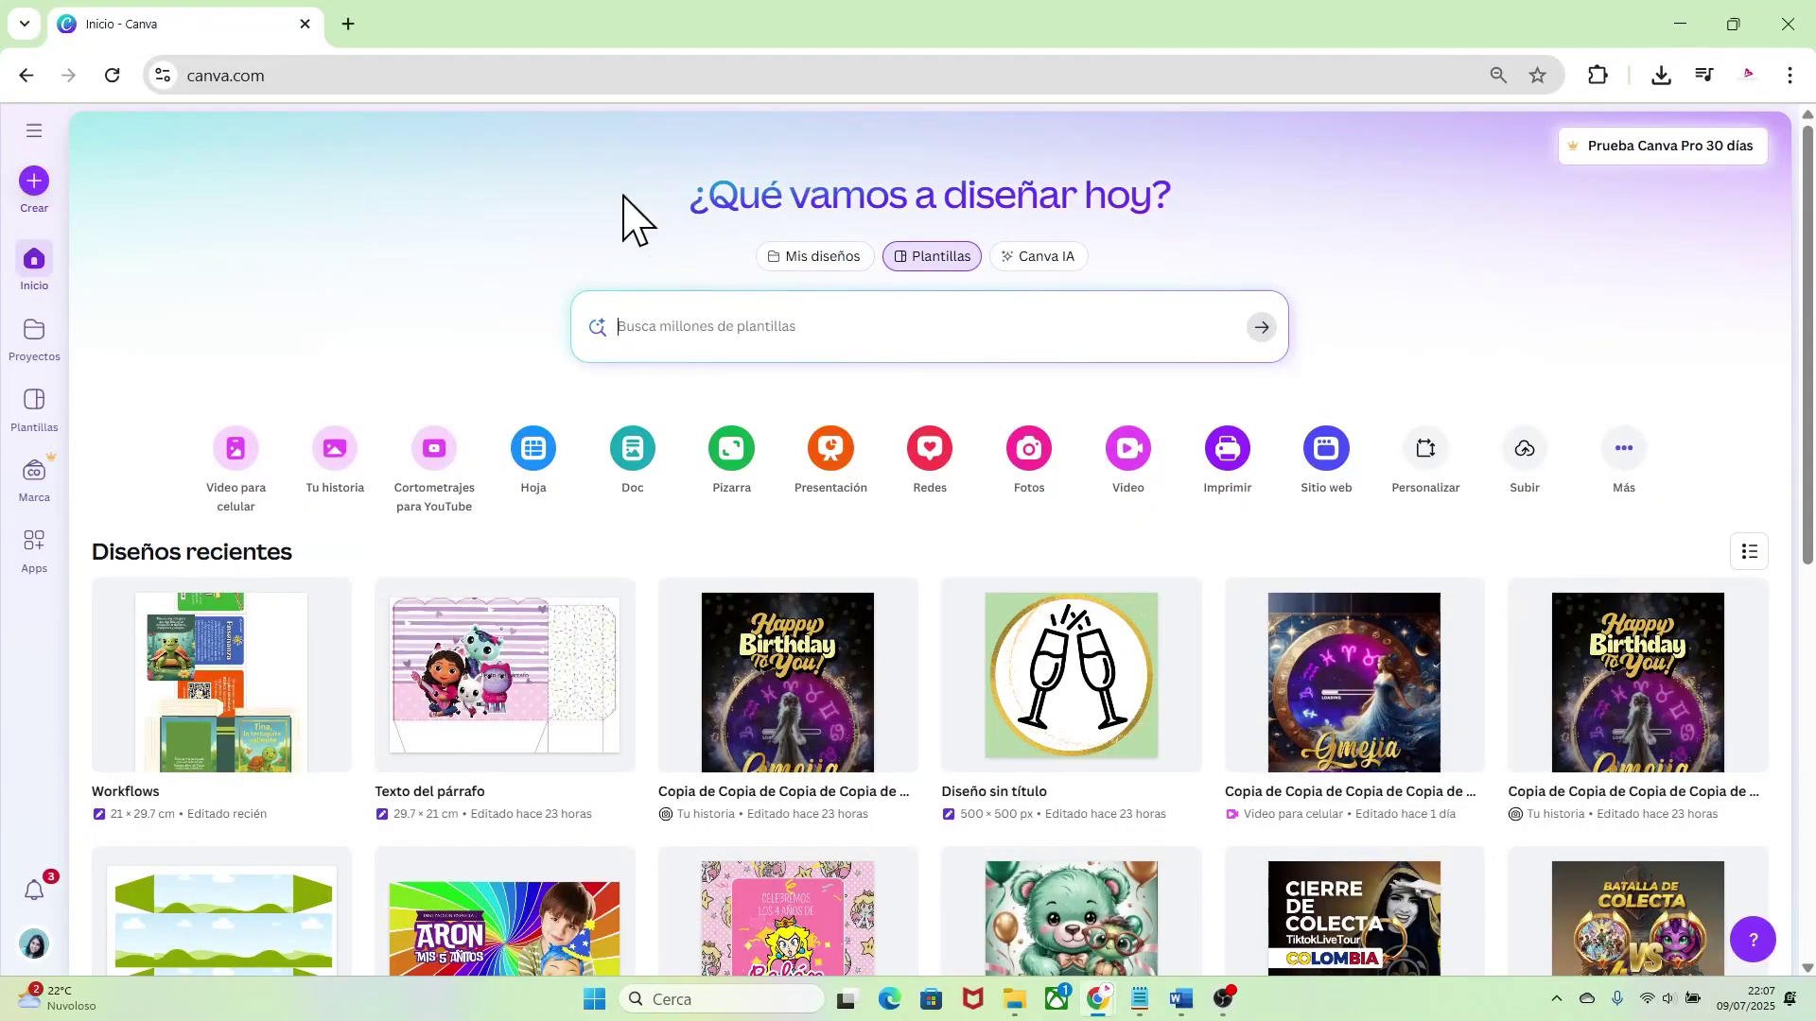
Create a custom-size design 29.7 cm wide and 21 cm high
{"action": "left_click", "coordinate": [1425, 462]}
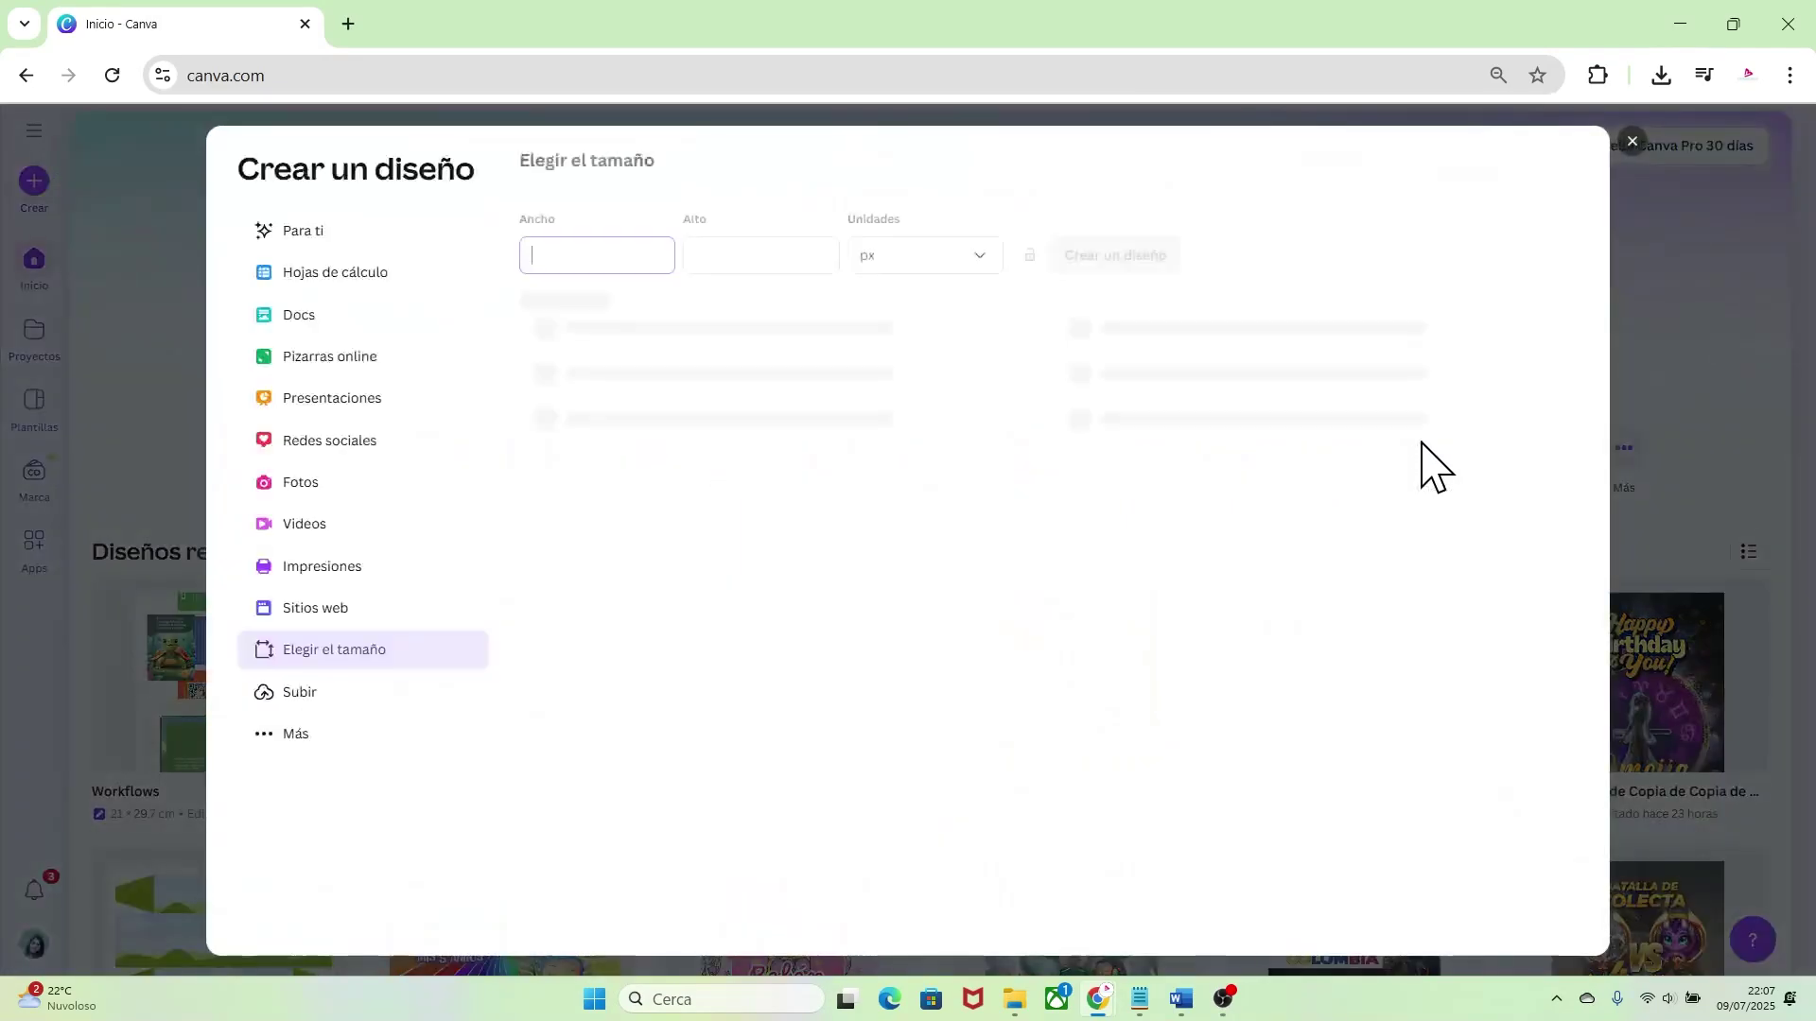
{"action": "left_click", "coordinate": [977, 266]}
{"action": "left_click", "coordinate": [891, 423]}
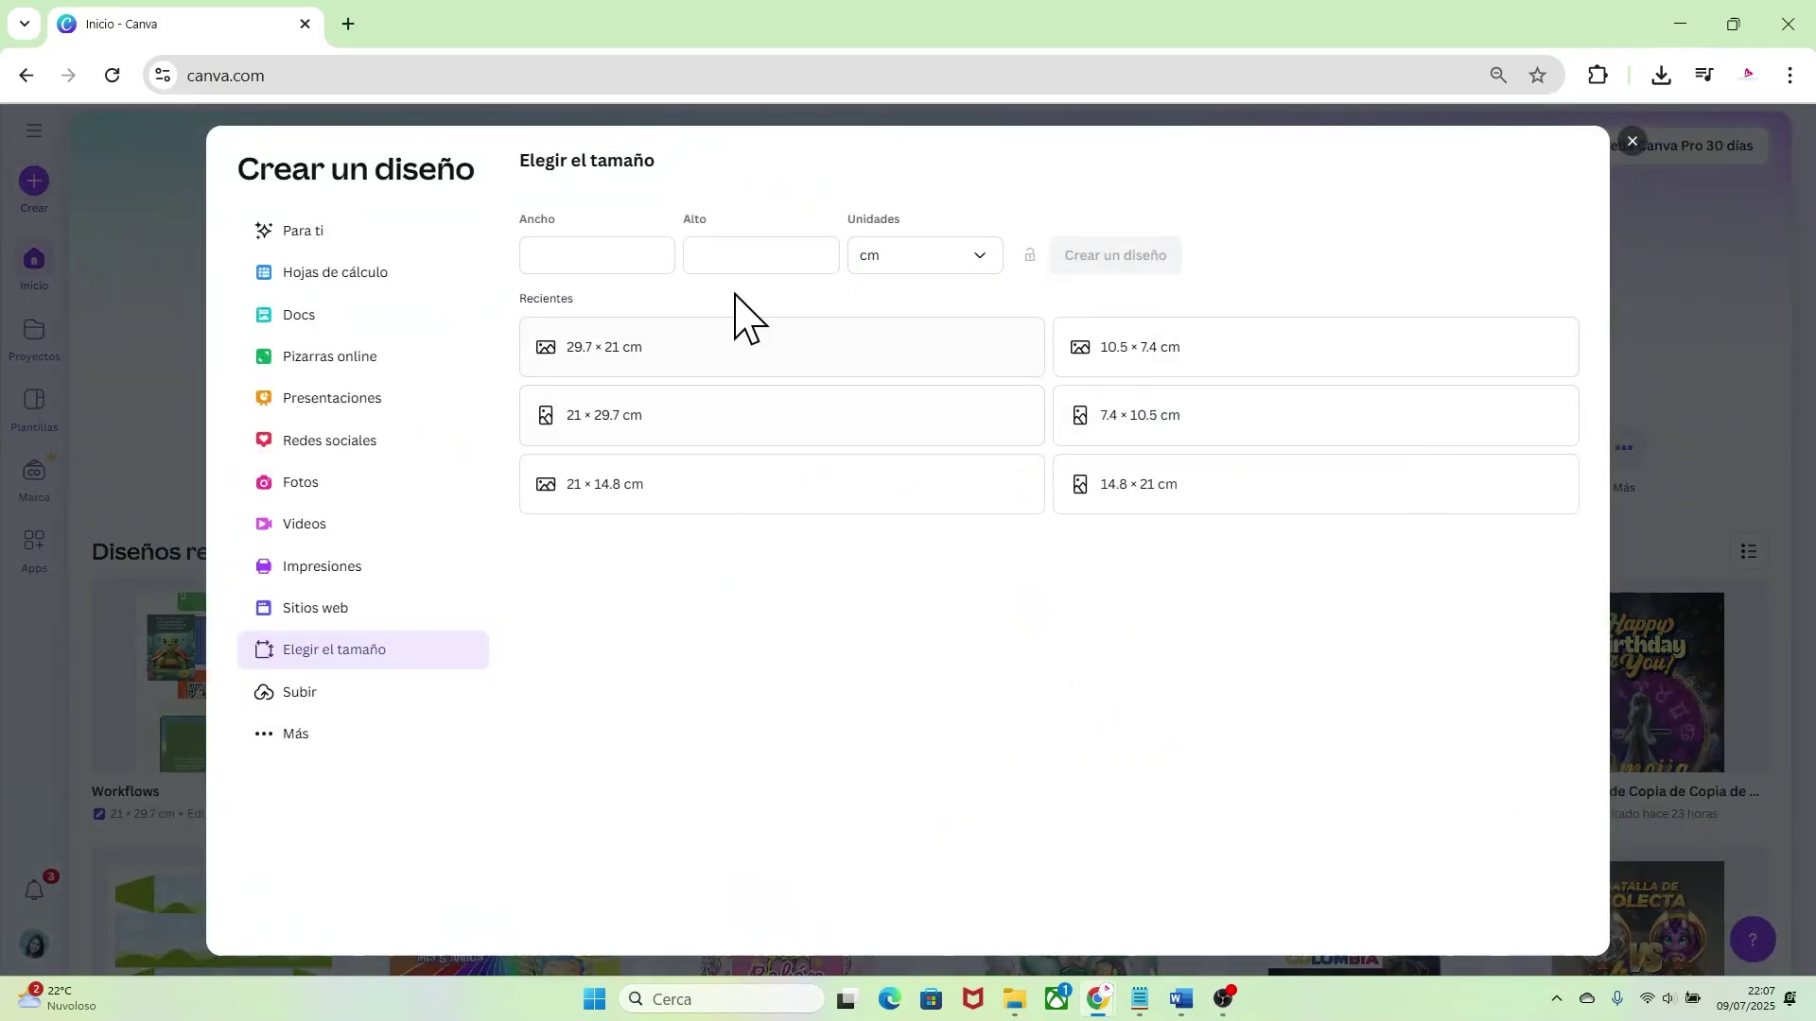
{"action": "left_click", "coordinate": [653, 253]}
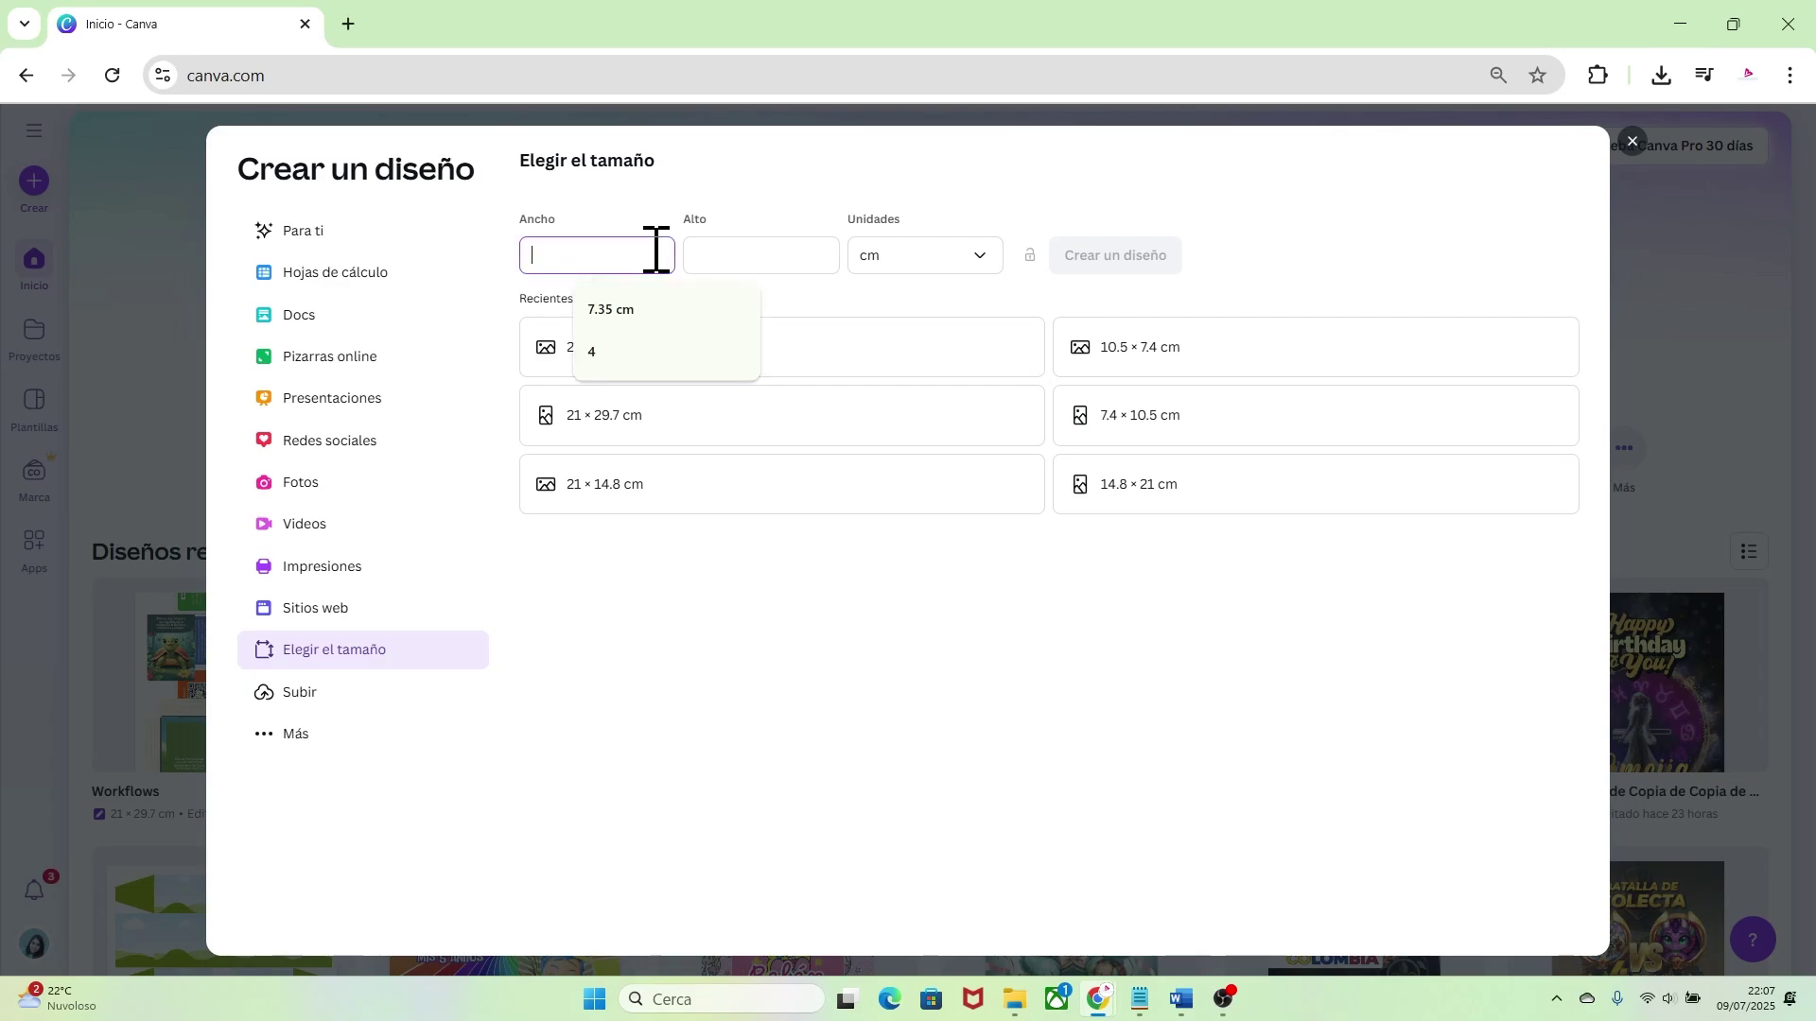
{"action": "type", "text": "29.7"}
{"action": "left_click", "coordinate": [743, 248]}
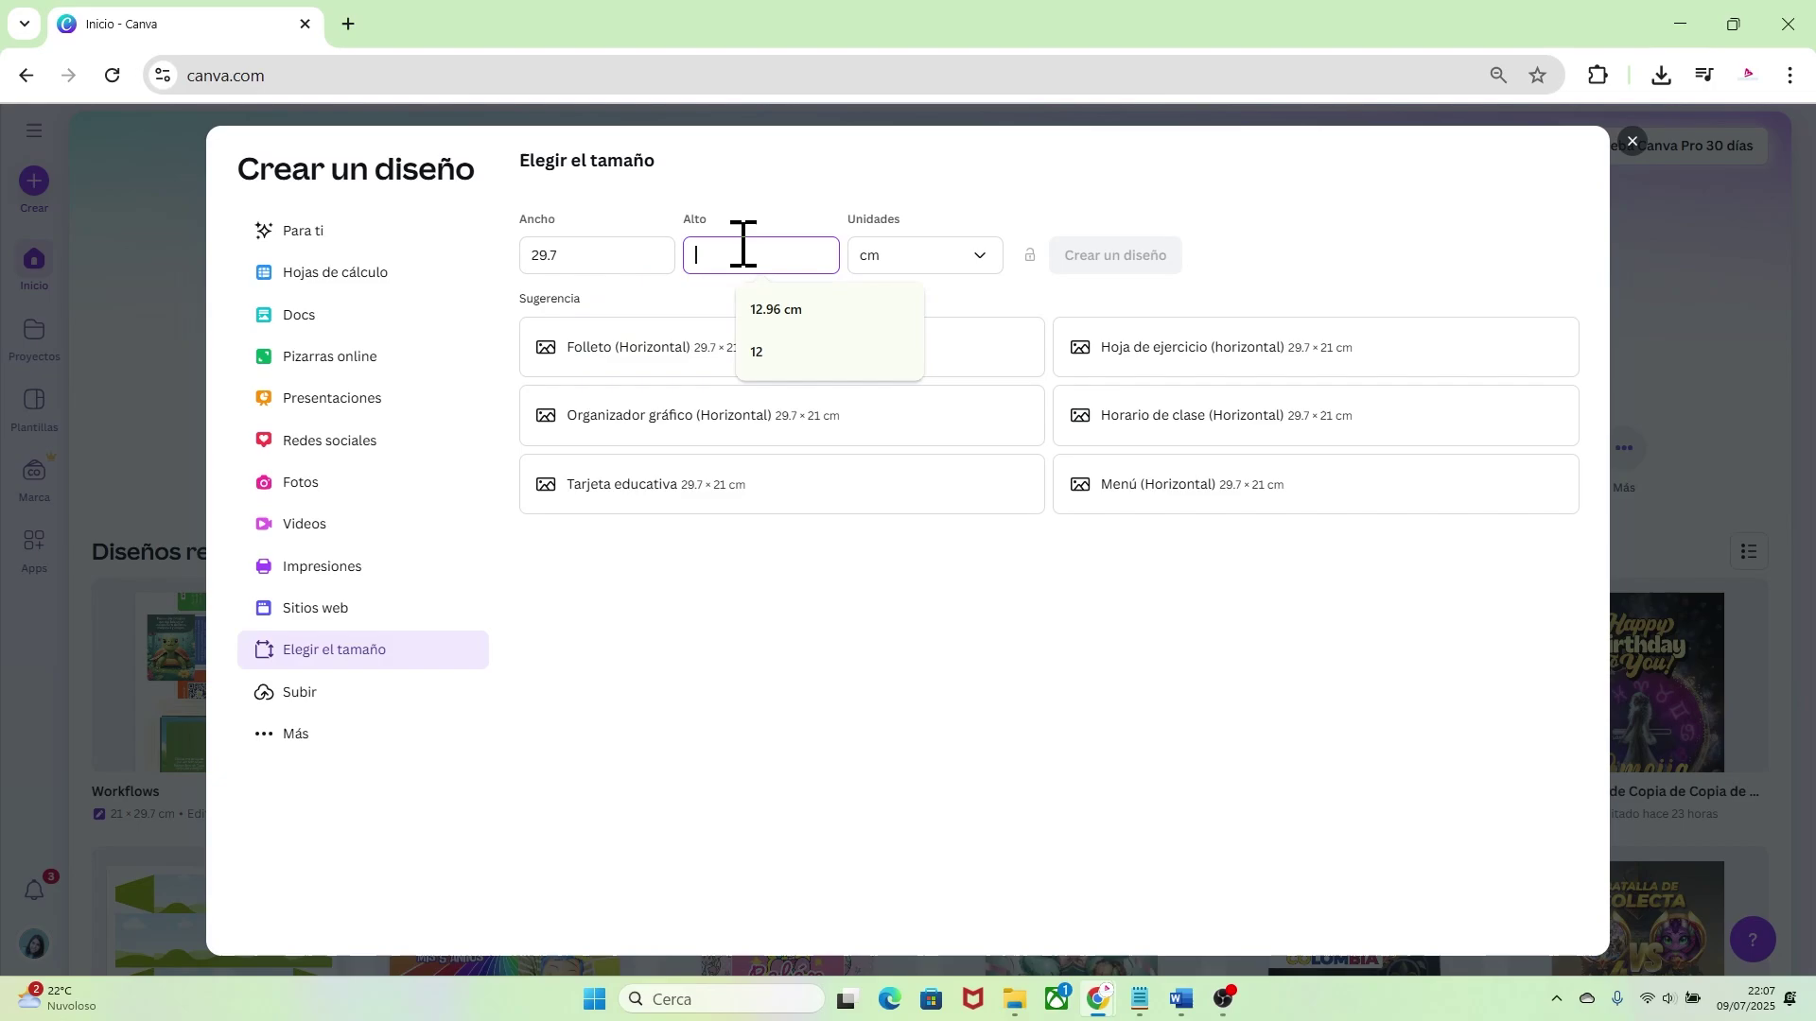
{"action": "type", "text": "21"}
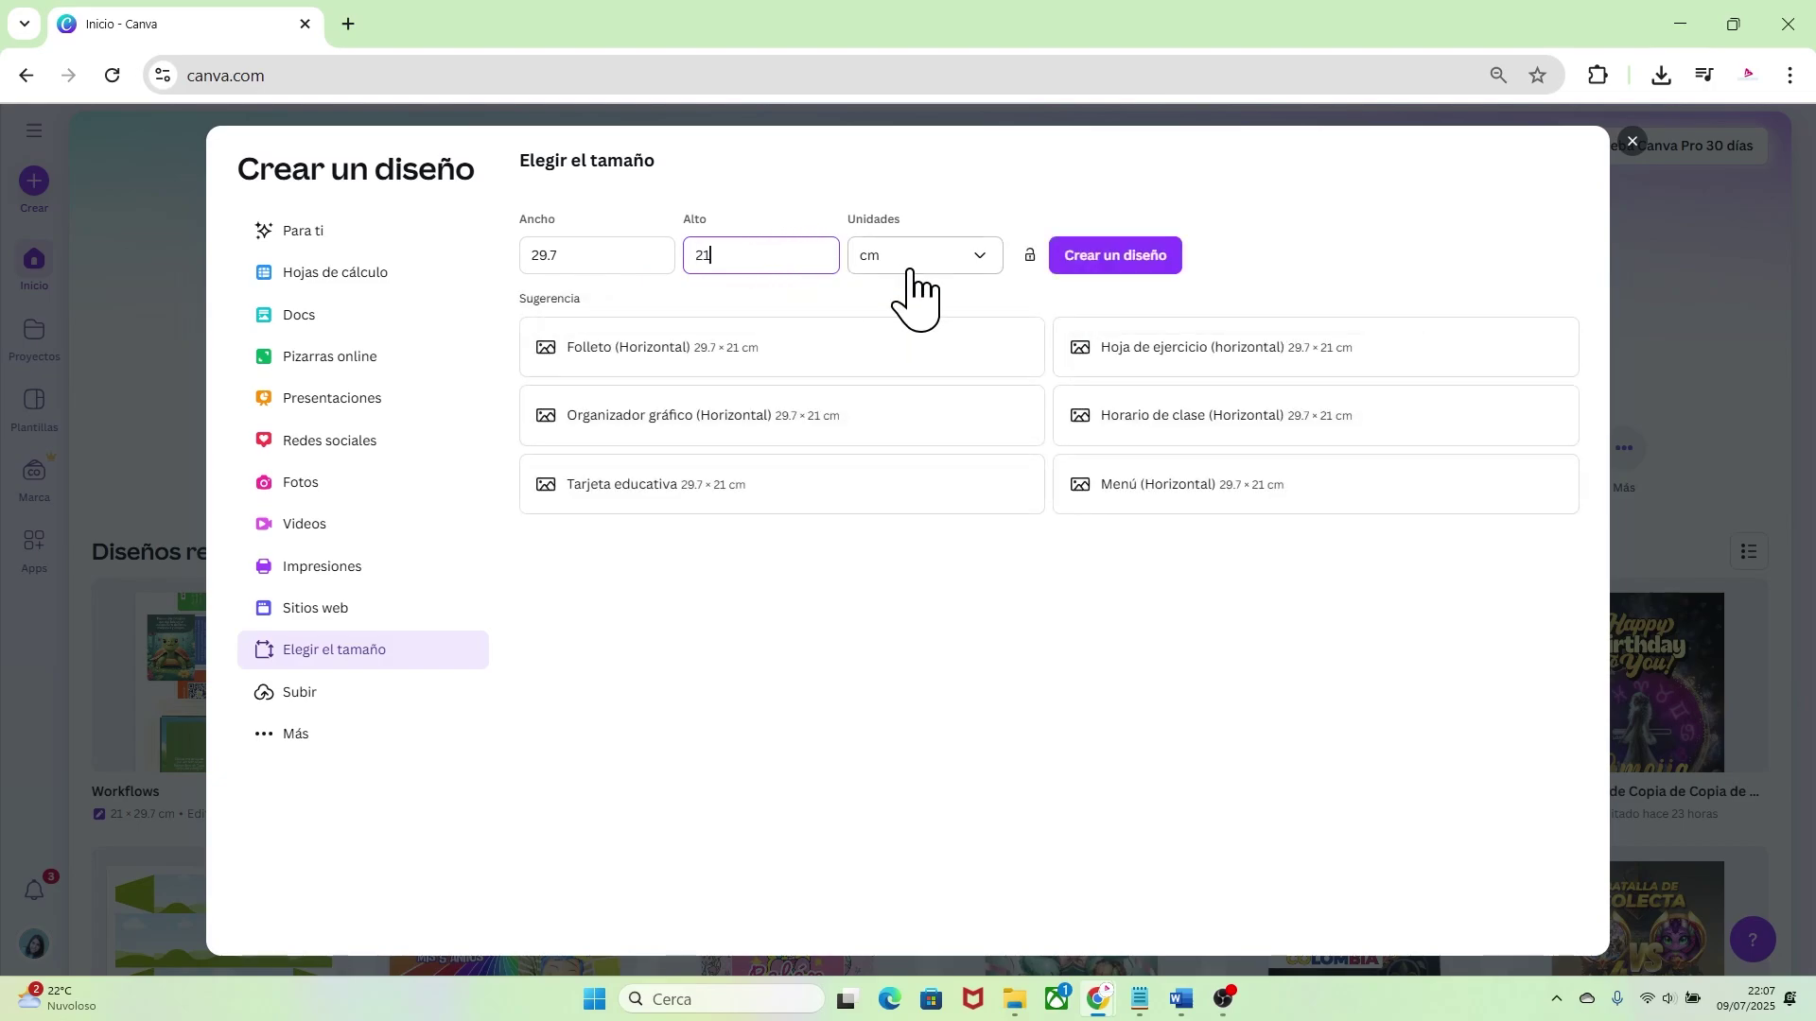
{"action": "left_click", "coordinate": [1112, 261]}
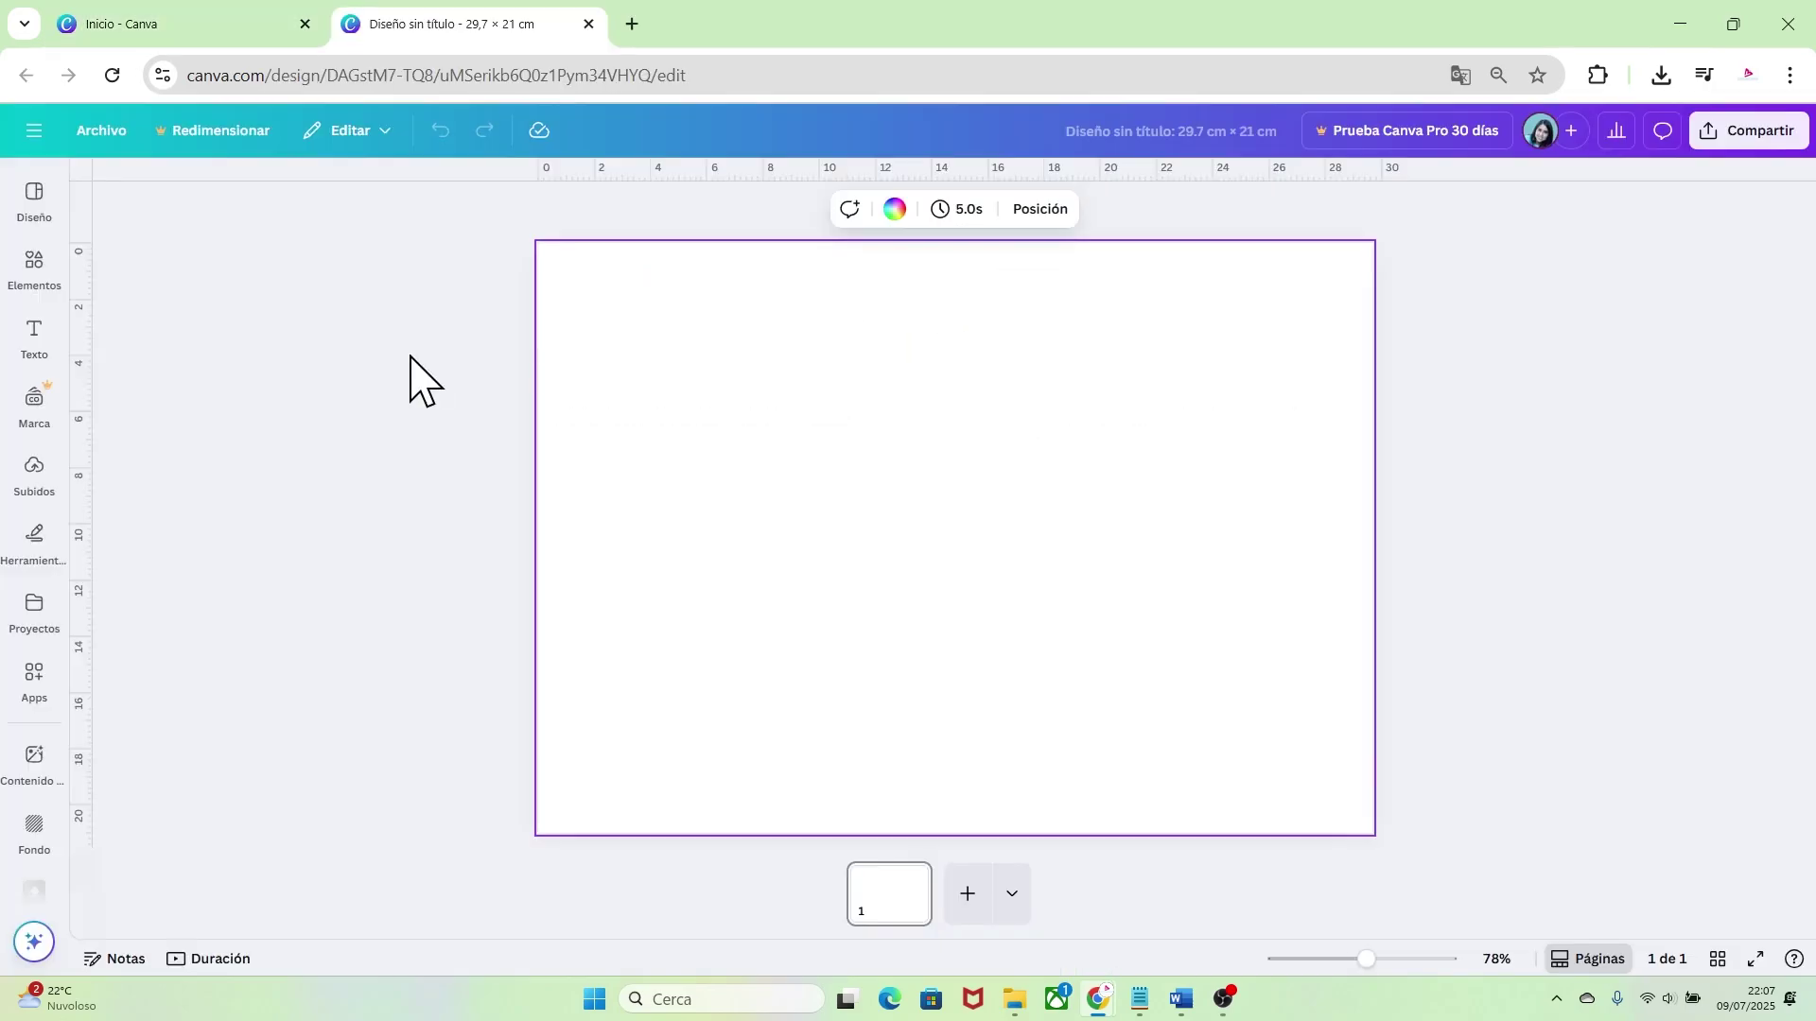
Turn on the display of the print bleed for the blank design
{"action": "left_click", "coordinate": [119, 137]}
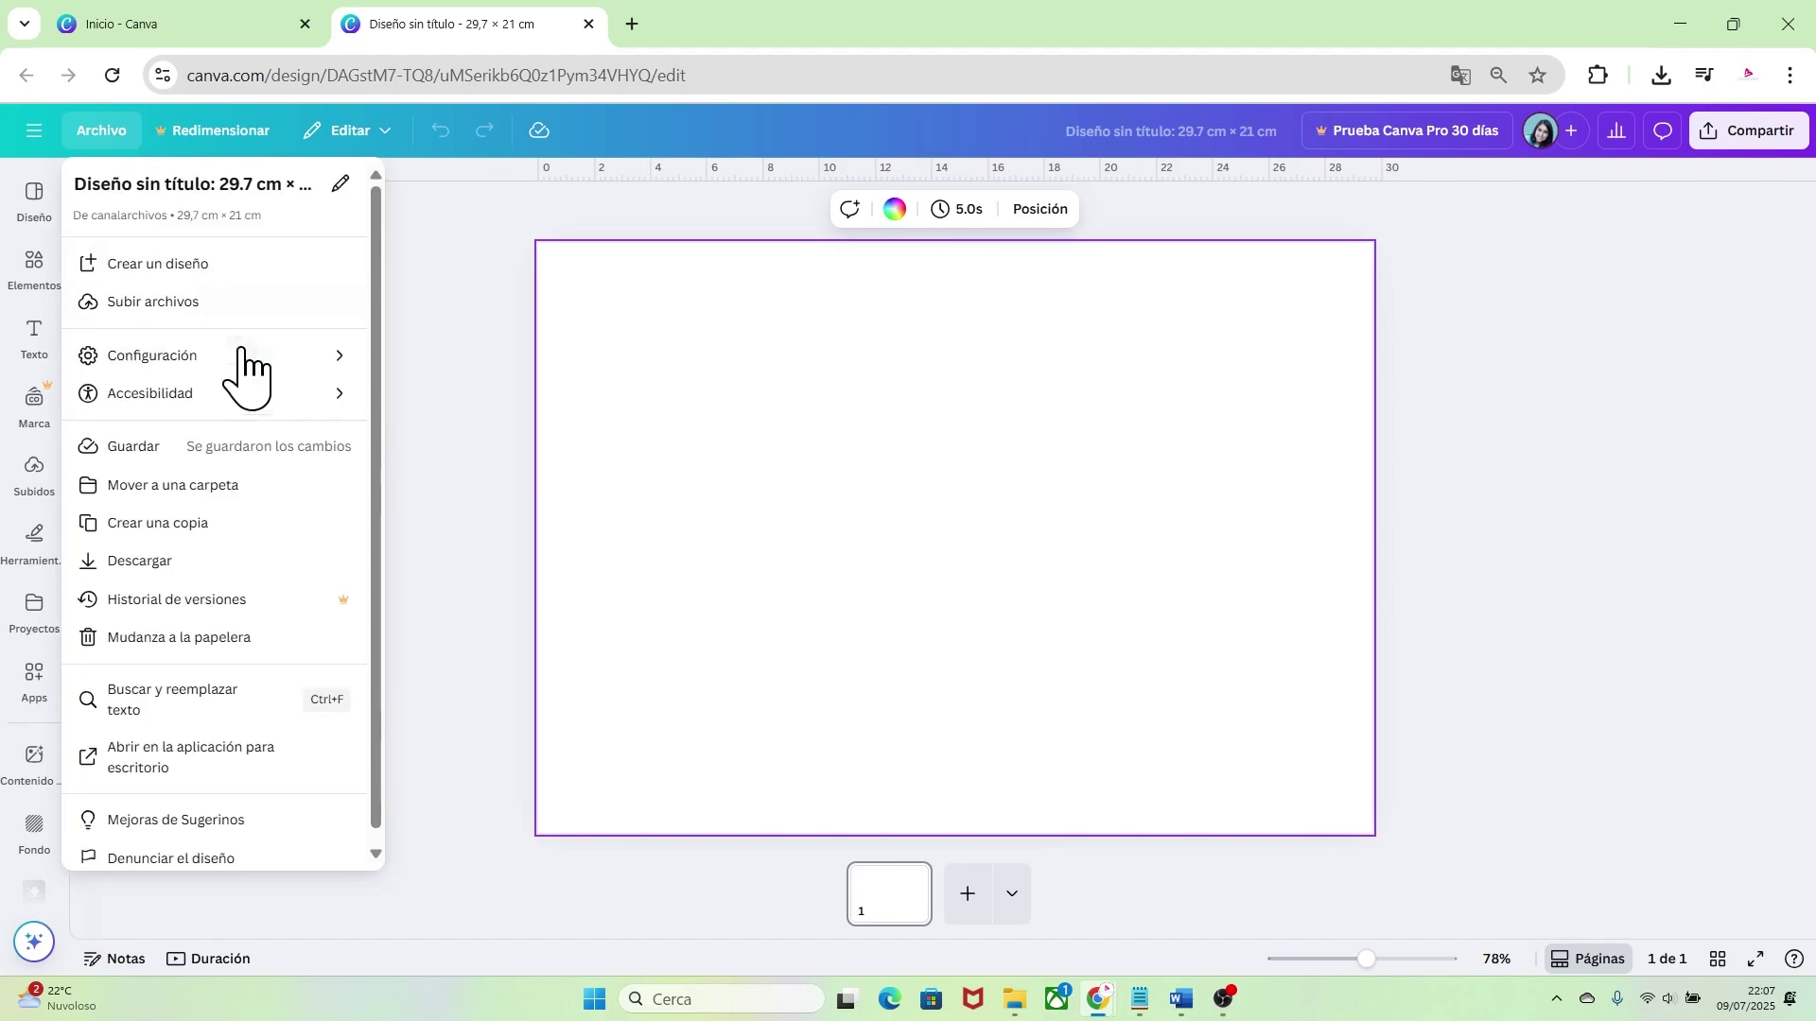
{"action": "mouse_move", "coordinate": [248, 360]}
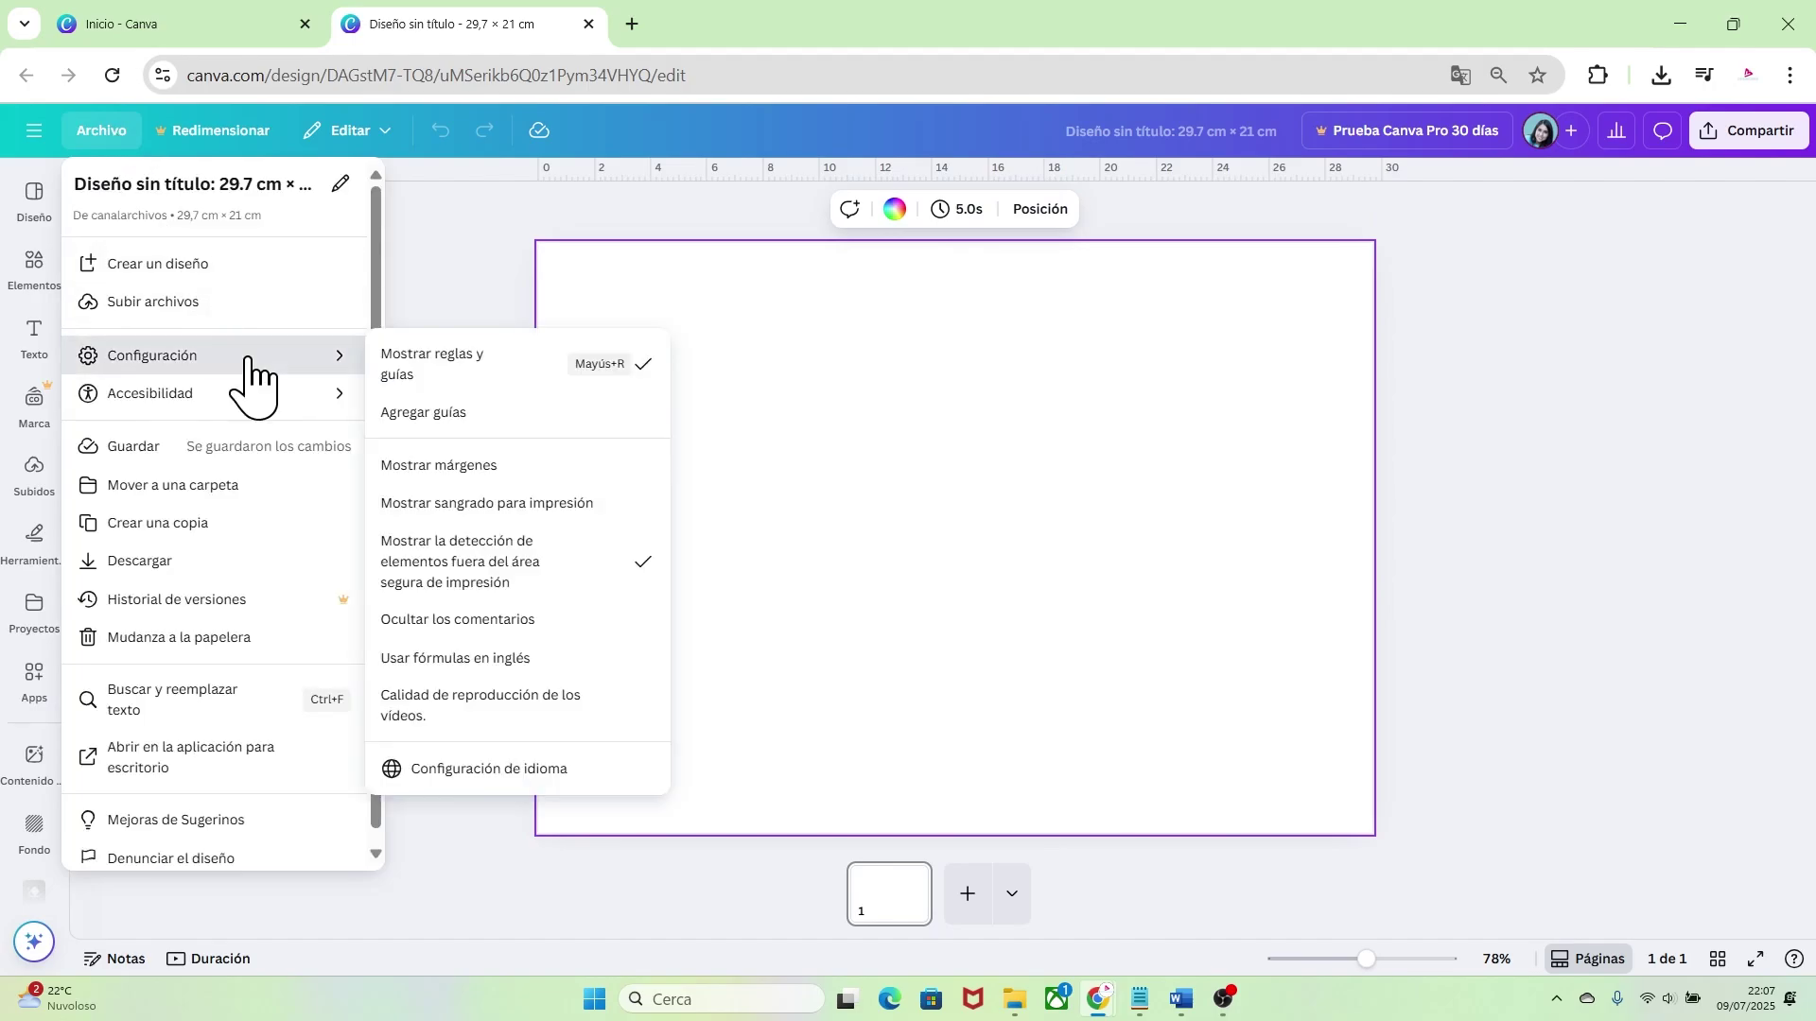
{"action": "left_click", "coordinate": [452, 504]}
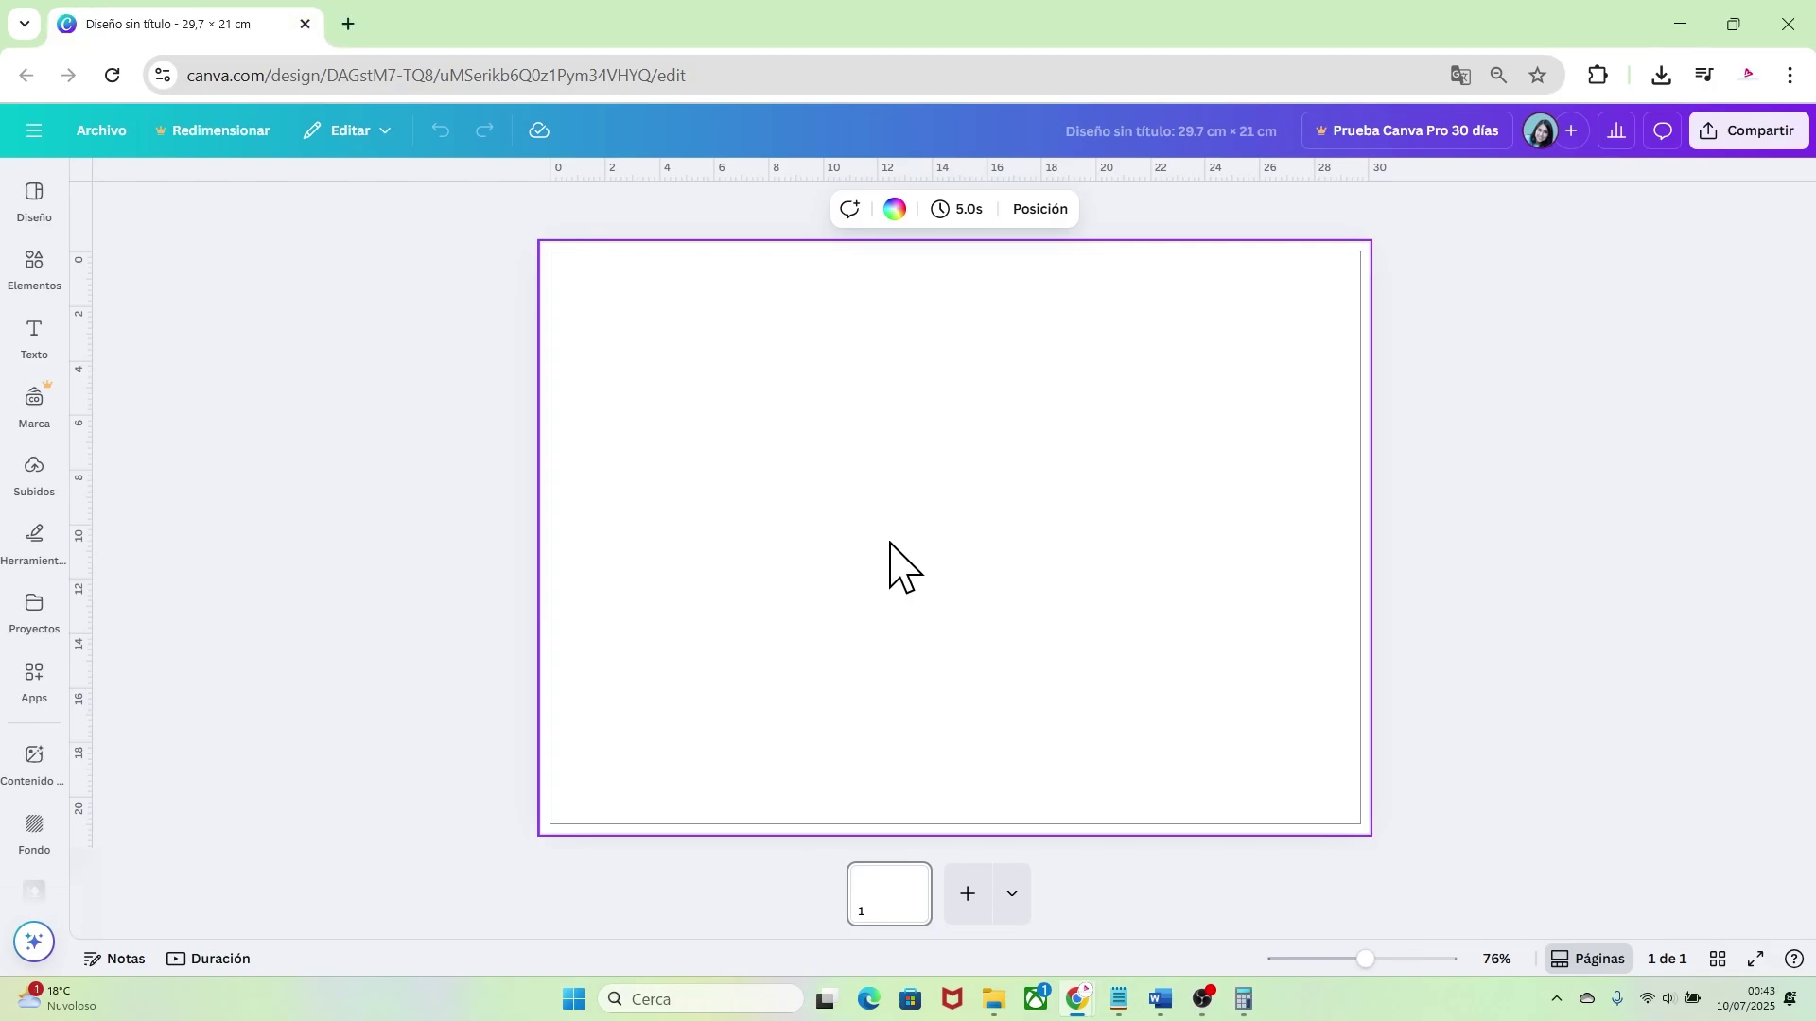
Search the elements for "marcos" and add the basic square frame to the page
{"action": "left_click", "coordinate": [45, 270]}
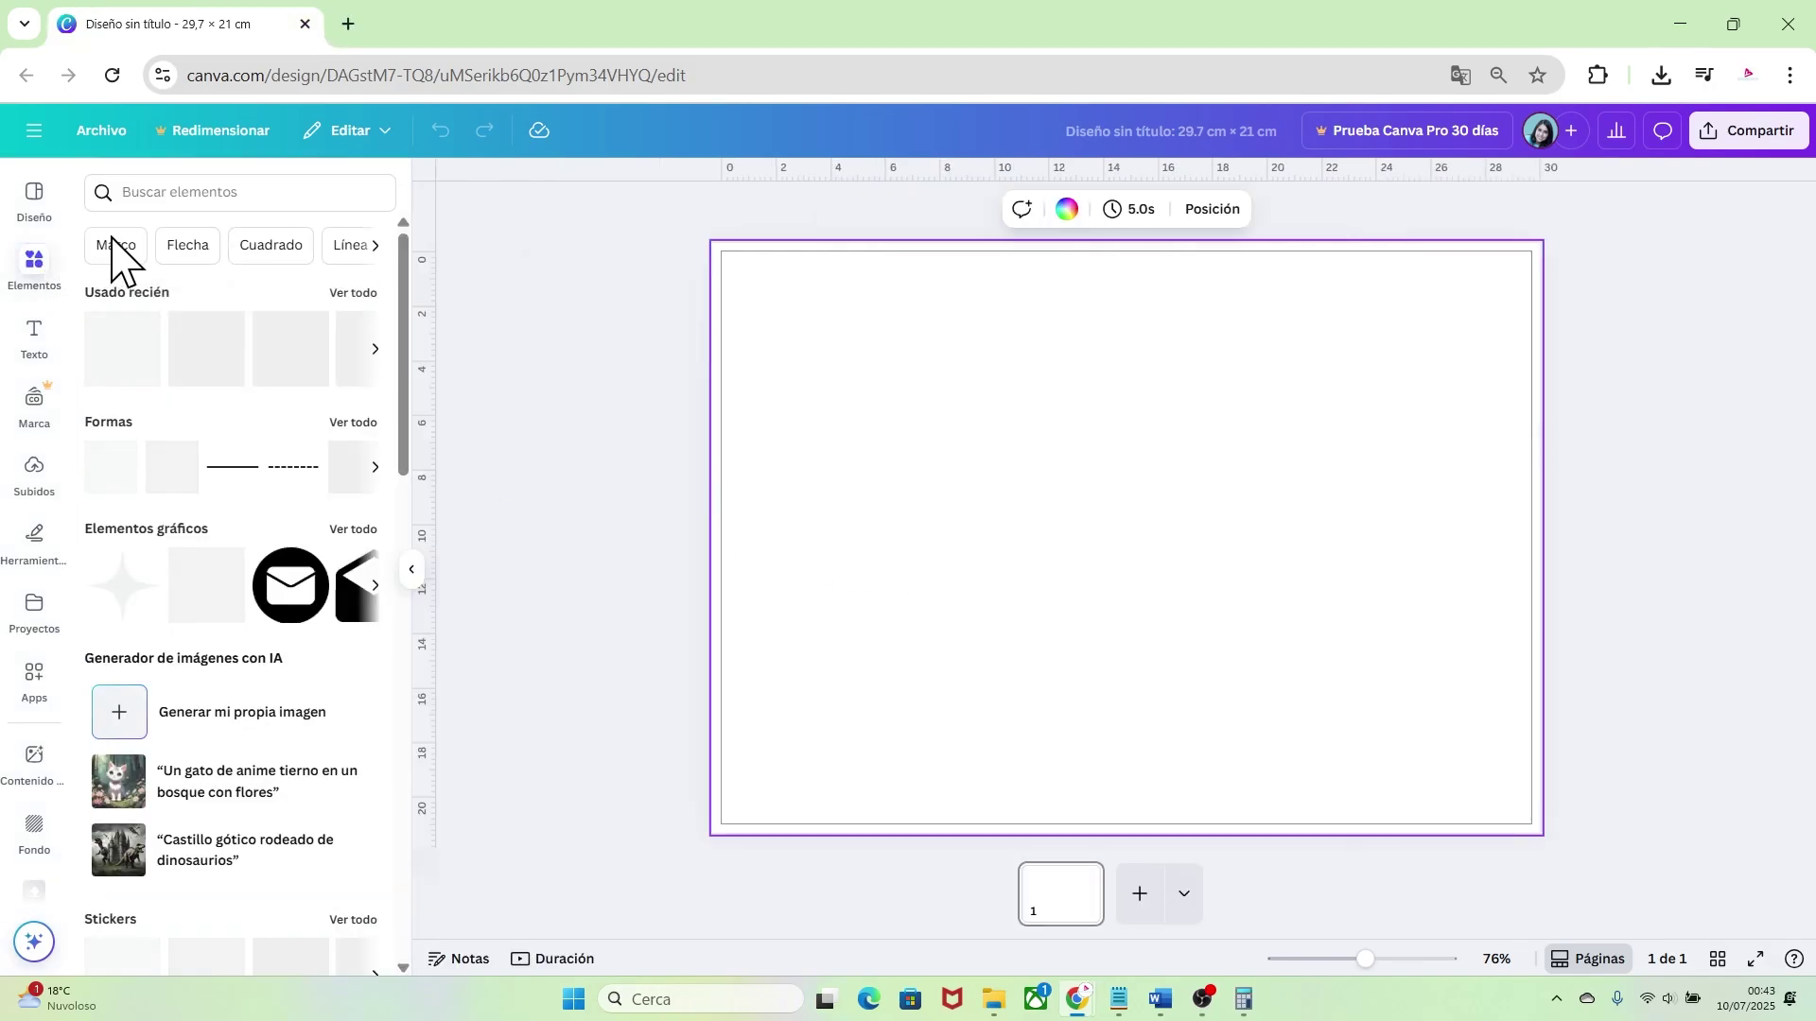
{"action": "left_click", "coordinate": [162, 195]}
{"action": "type", "text": "marcos"}
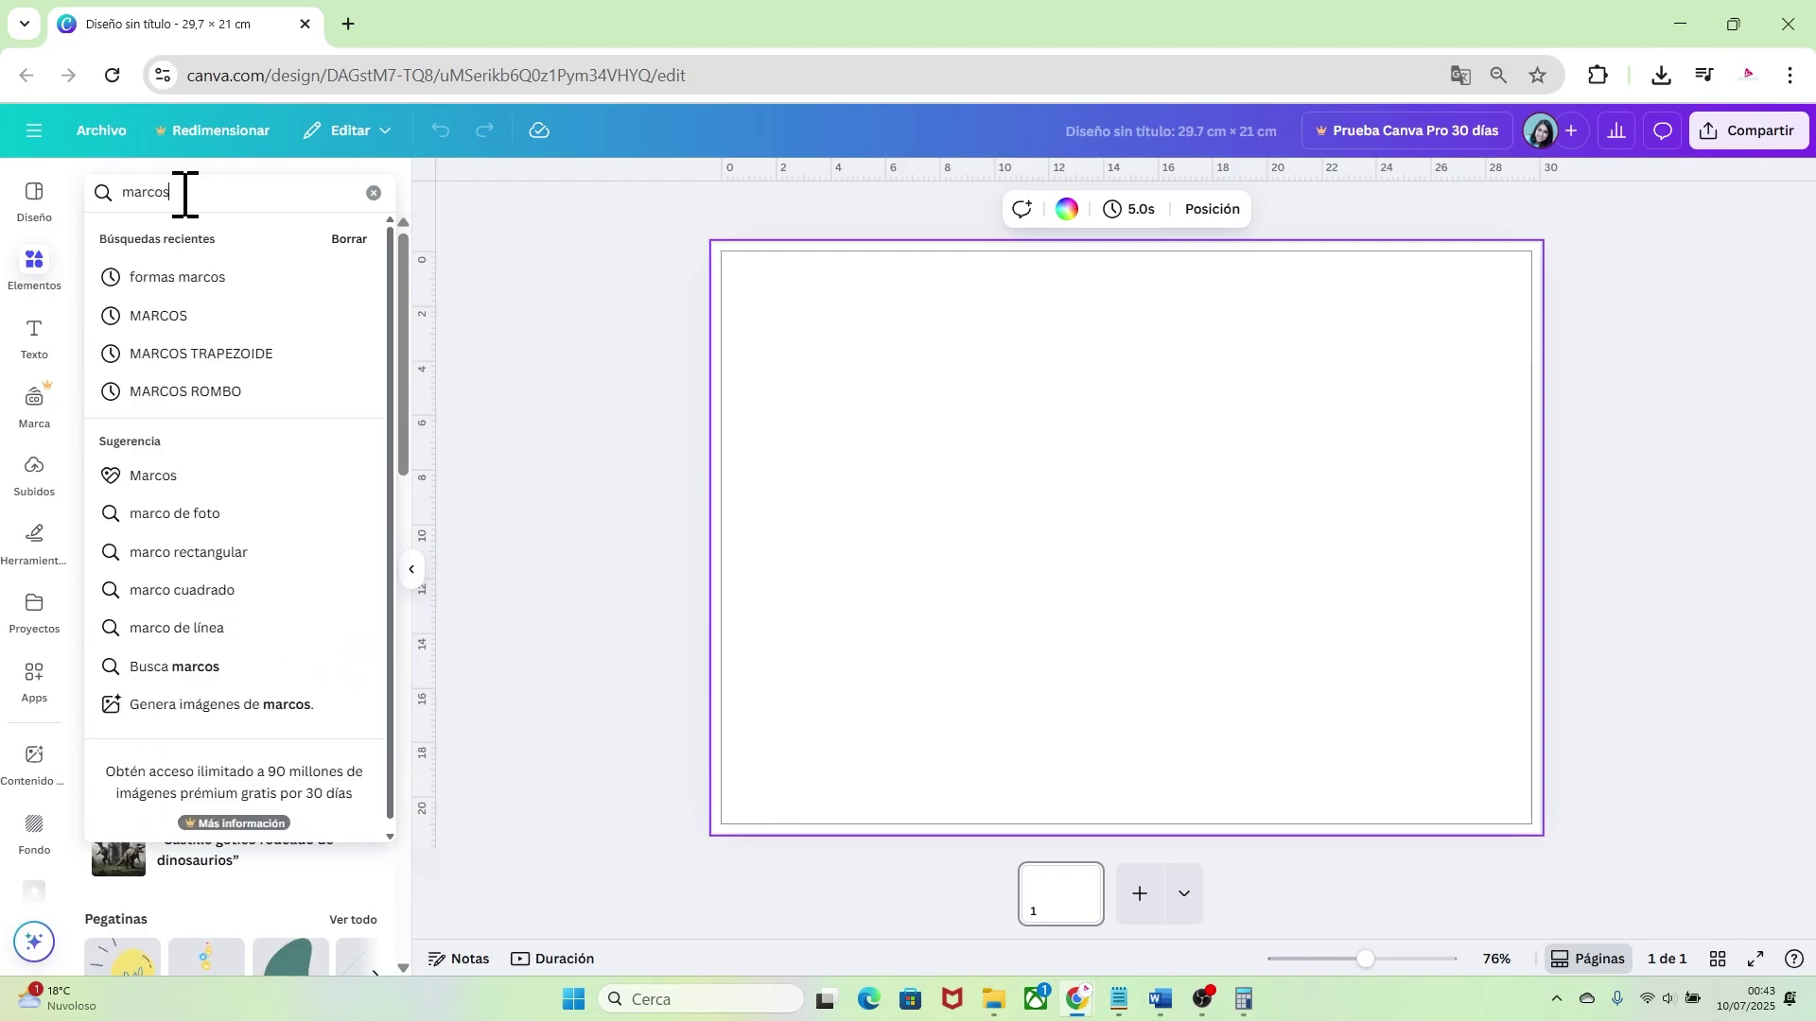
{"action": "key", "text": "Return"}
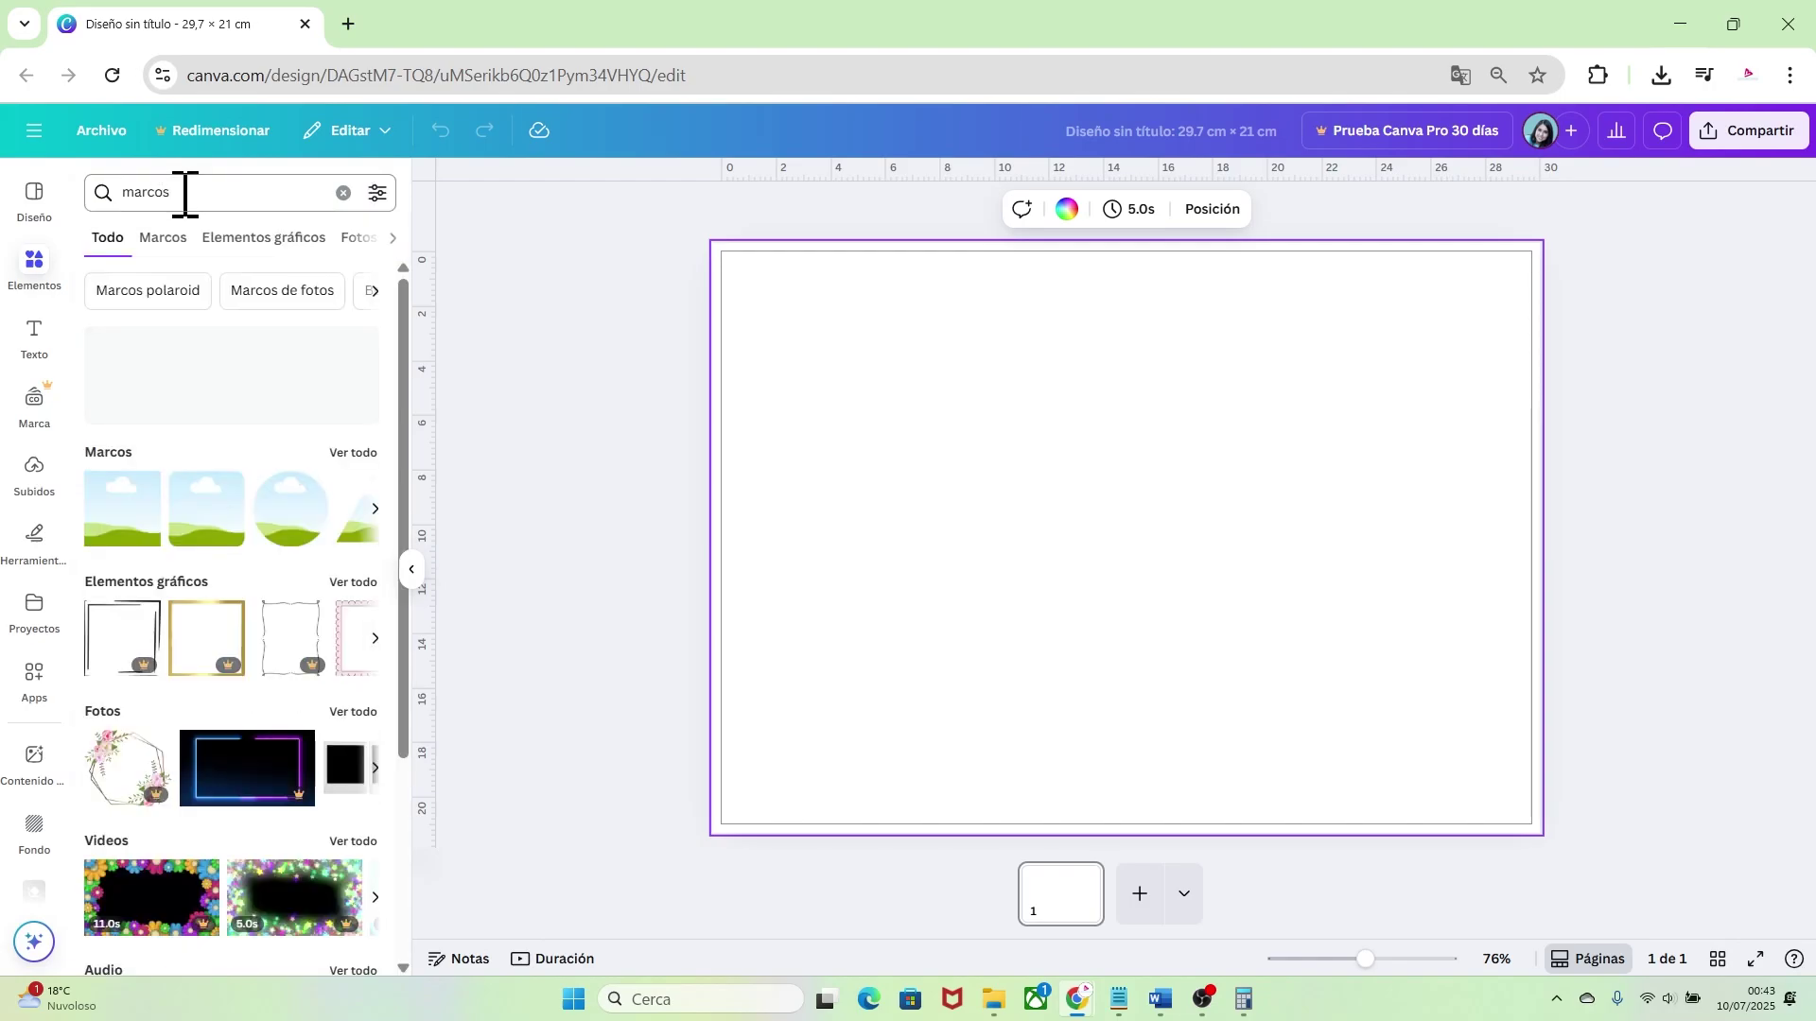
{"action": "left_click", "coordinate": [169, 240]}
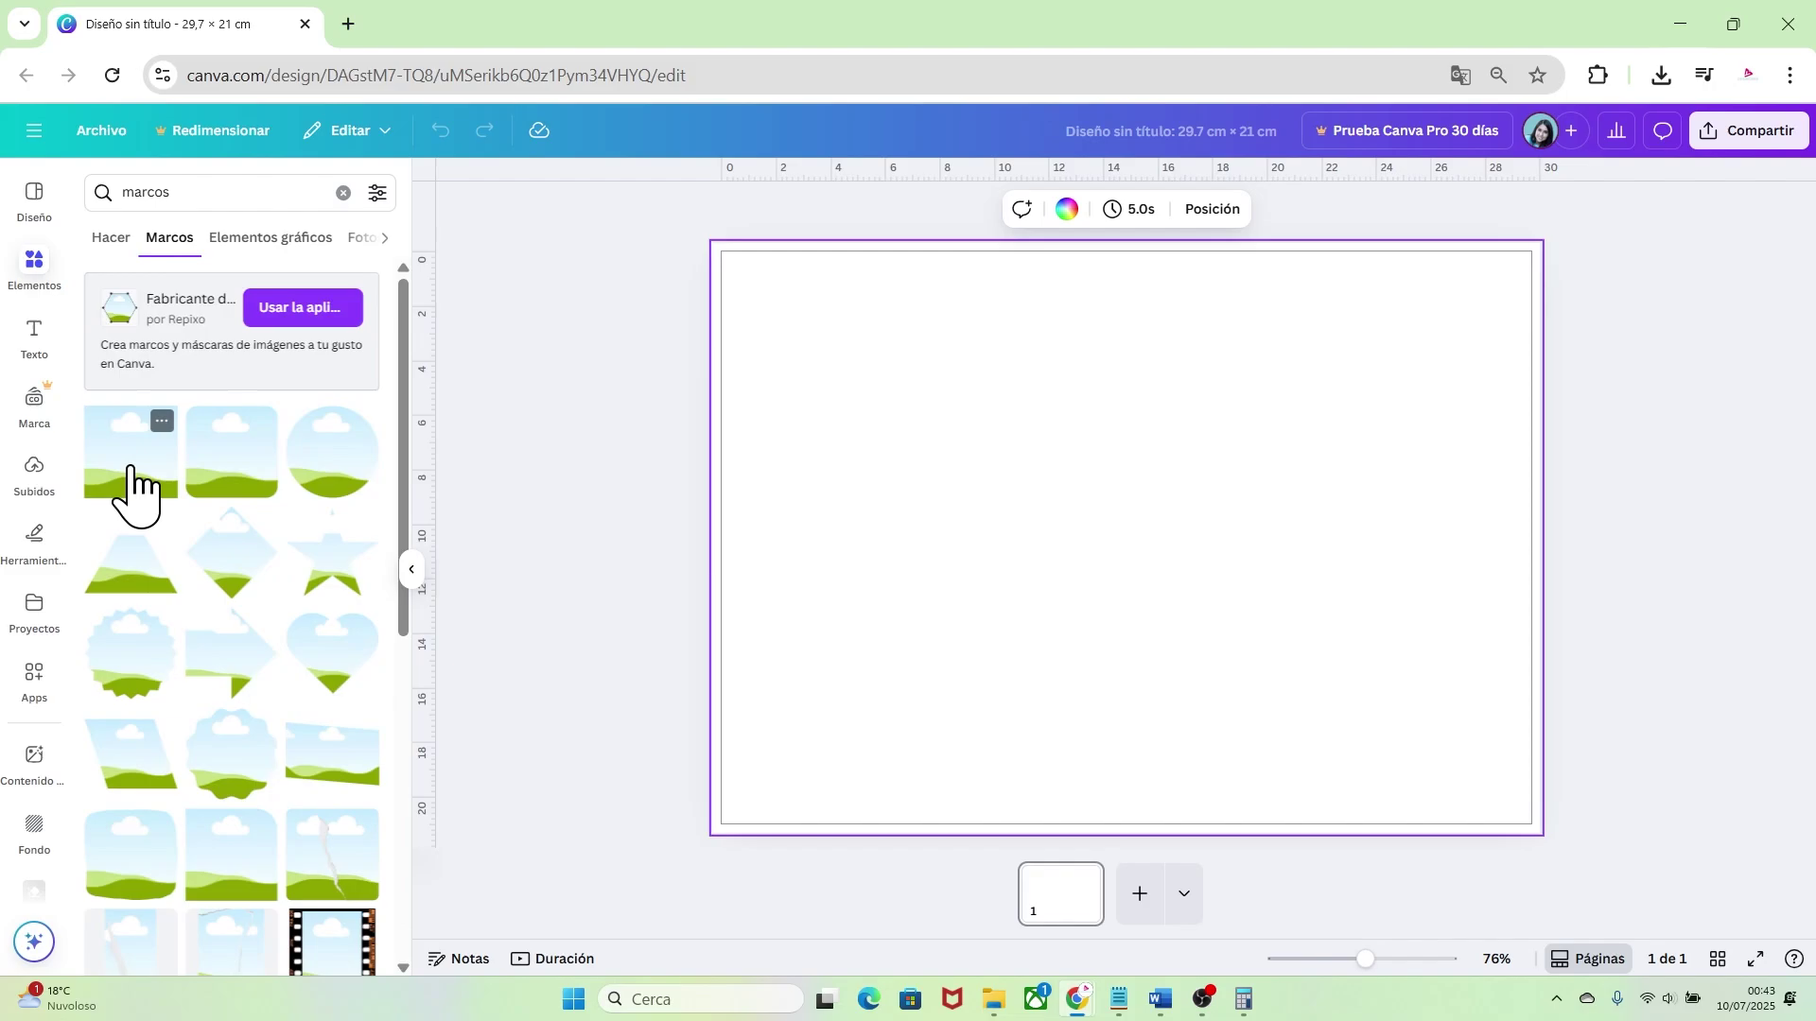
{"action": "left_click", "coordinate": [162, 422]}
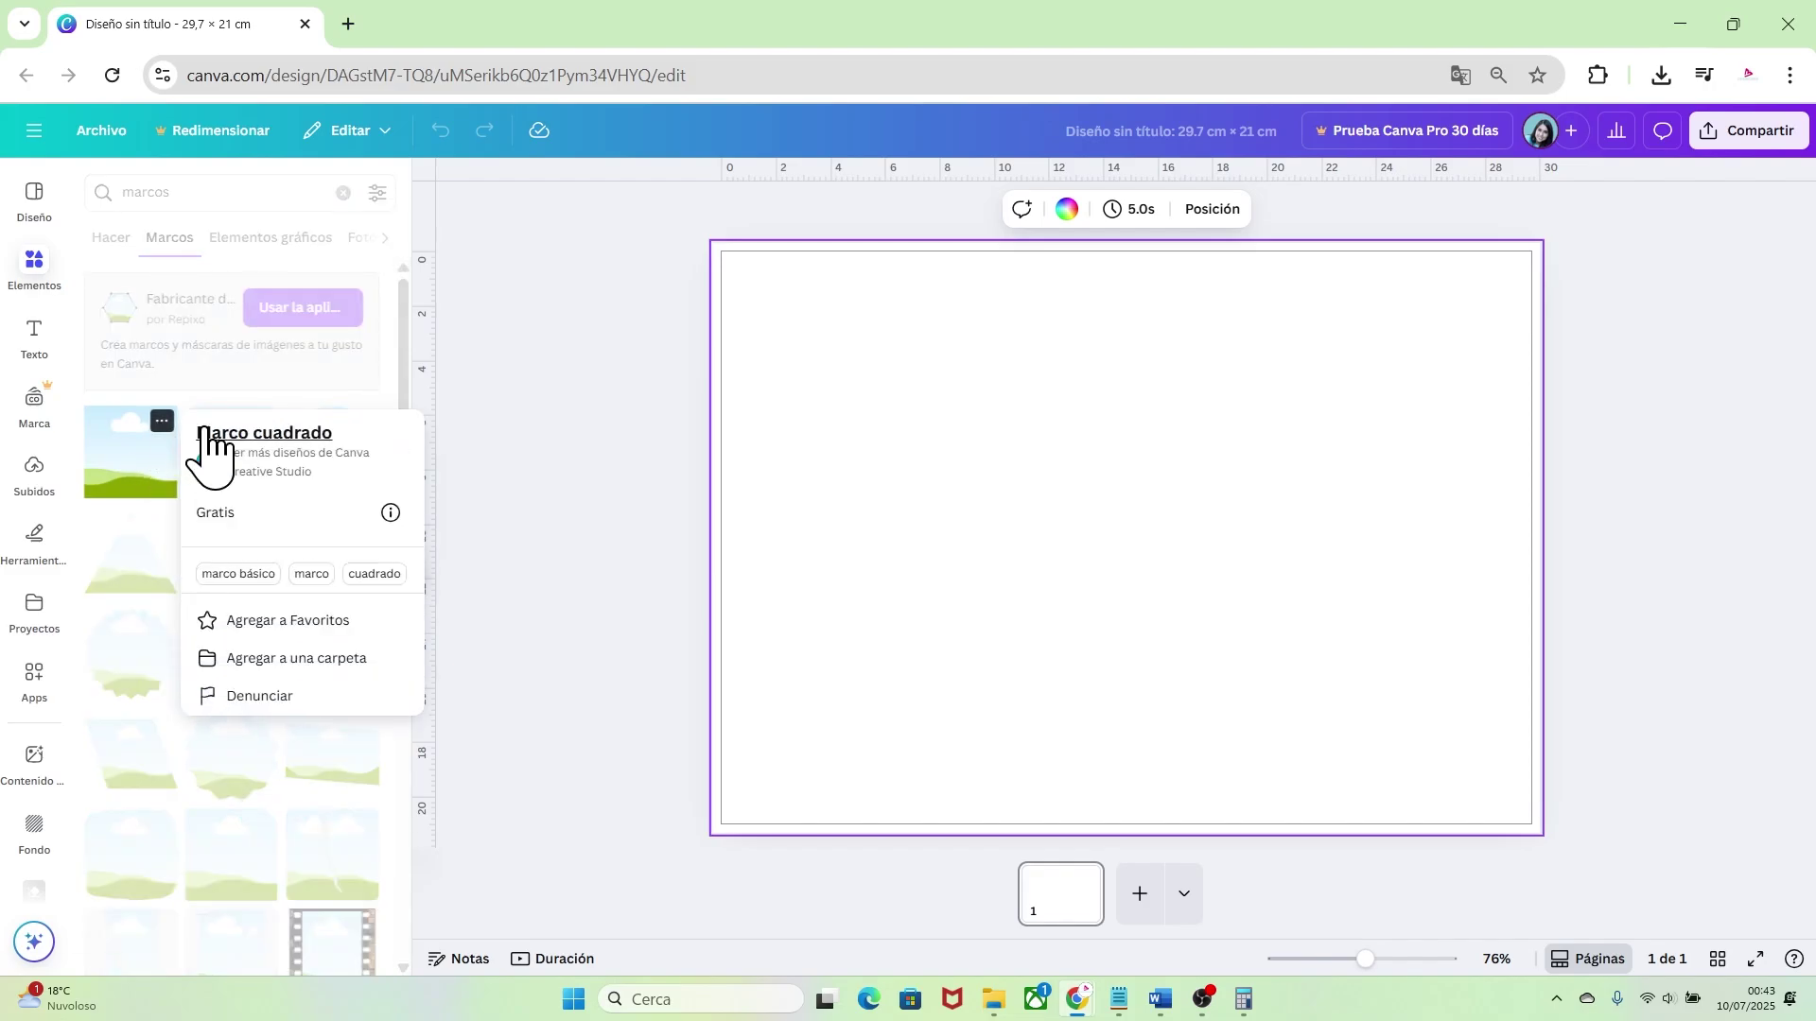
{"action": "left_click", "coordinate": [142, 467]}
{"action": "left_click", "coordinate": [125, 486]}
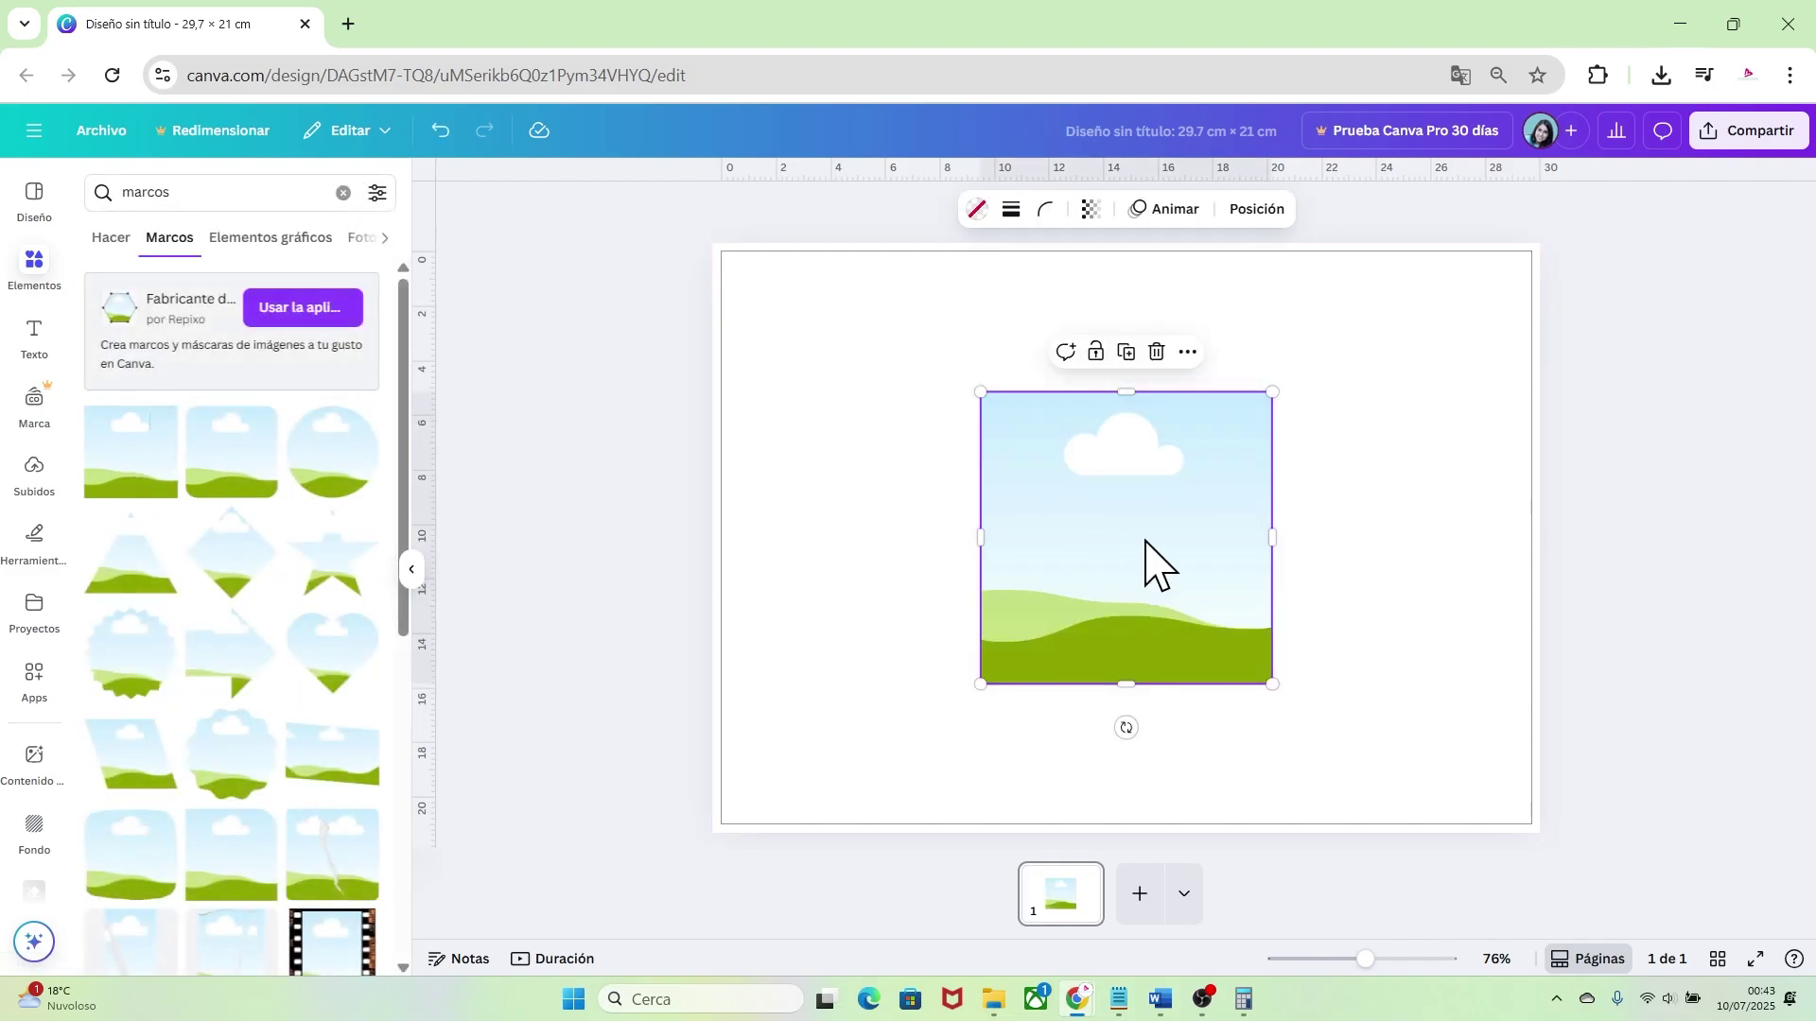
Resize the square frame to 6.72 cm wide and 8.94 cm high
{"action": "left_click", "coordinate": [1254, 210]}
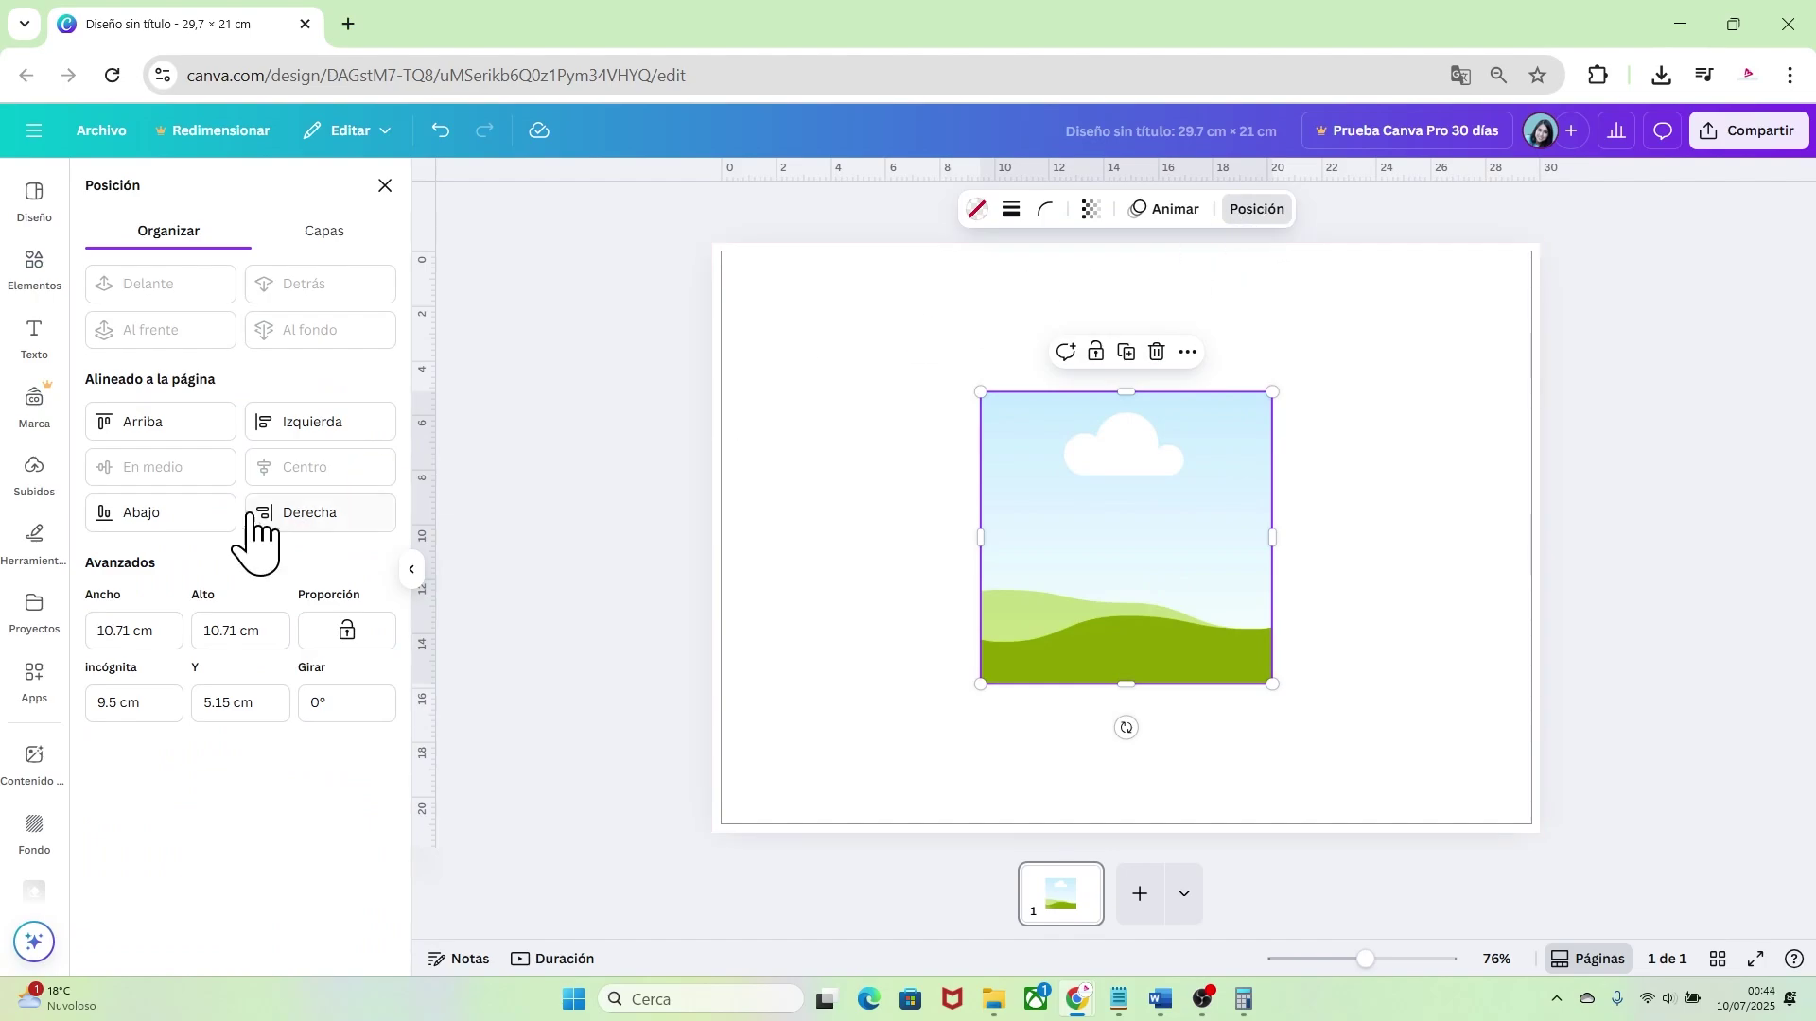
{"action": "left_click_drag", "start_coordinate": [151, 628], "coordinate": [91, 630]}
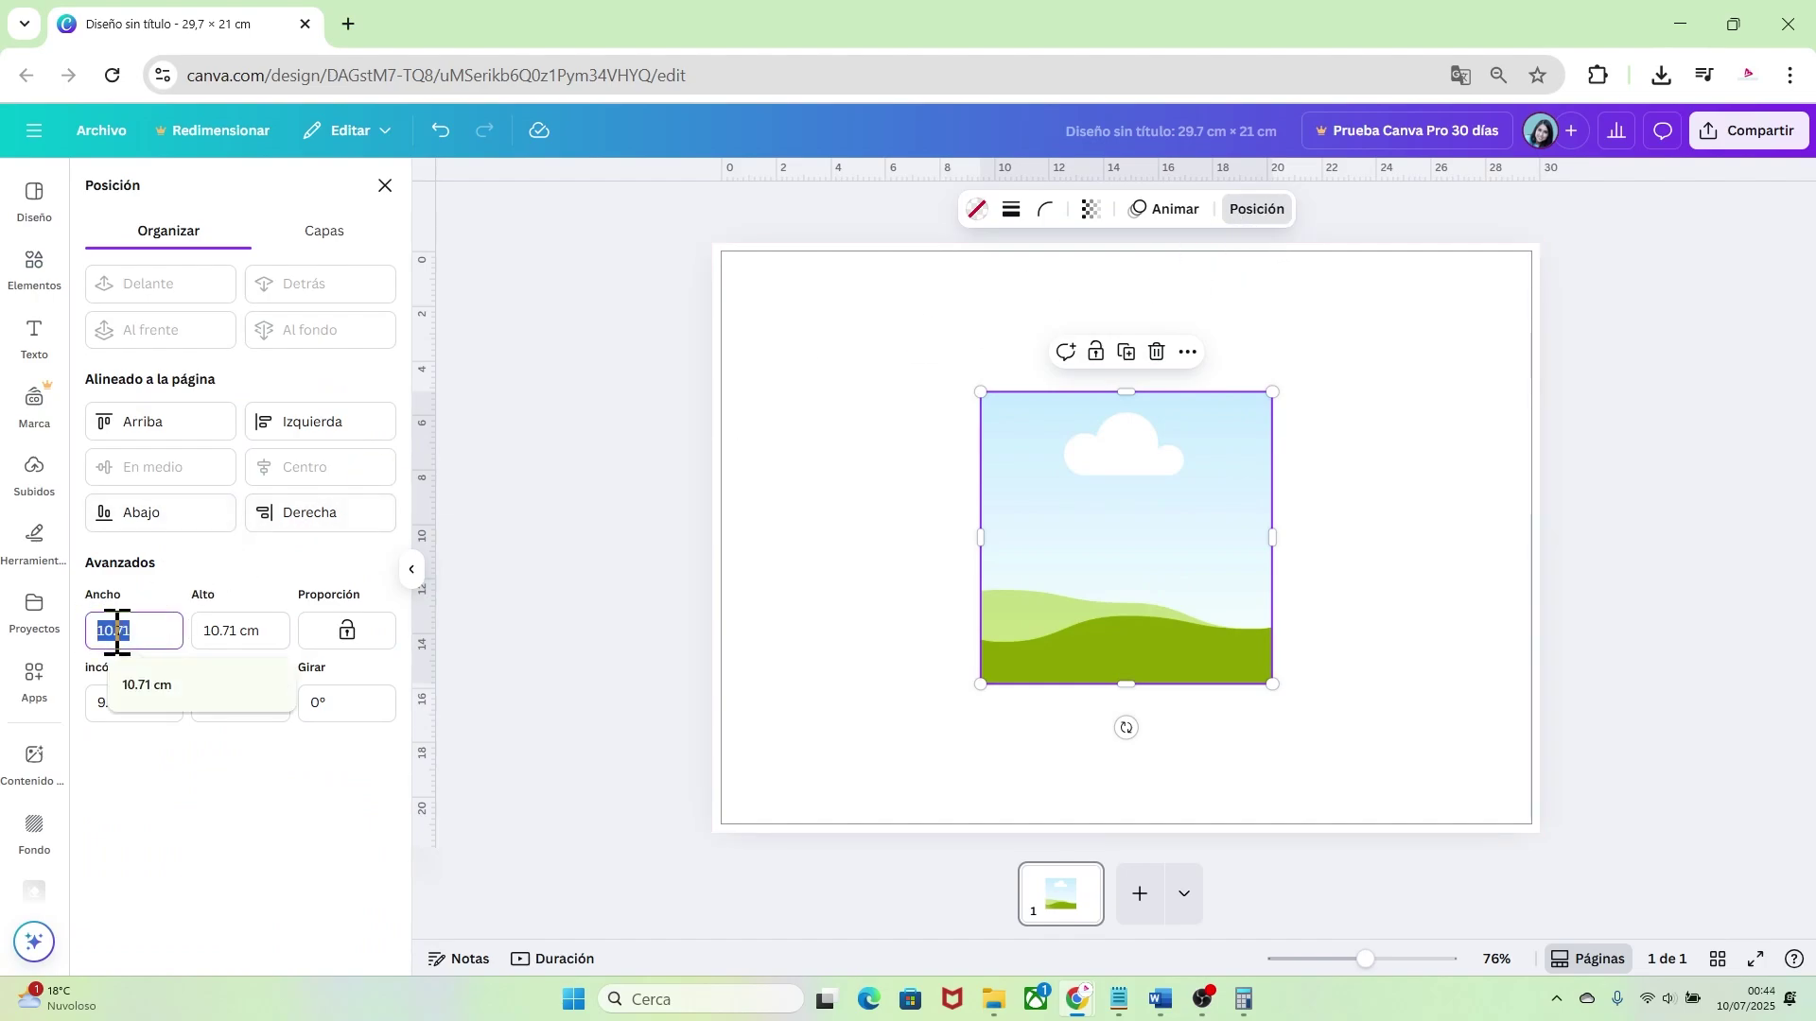
{"action": "key", "text": "BackSpace"}
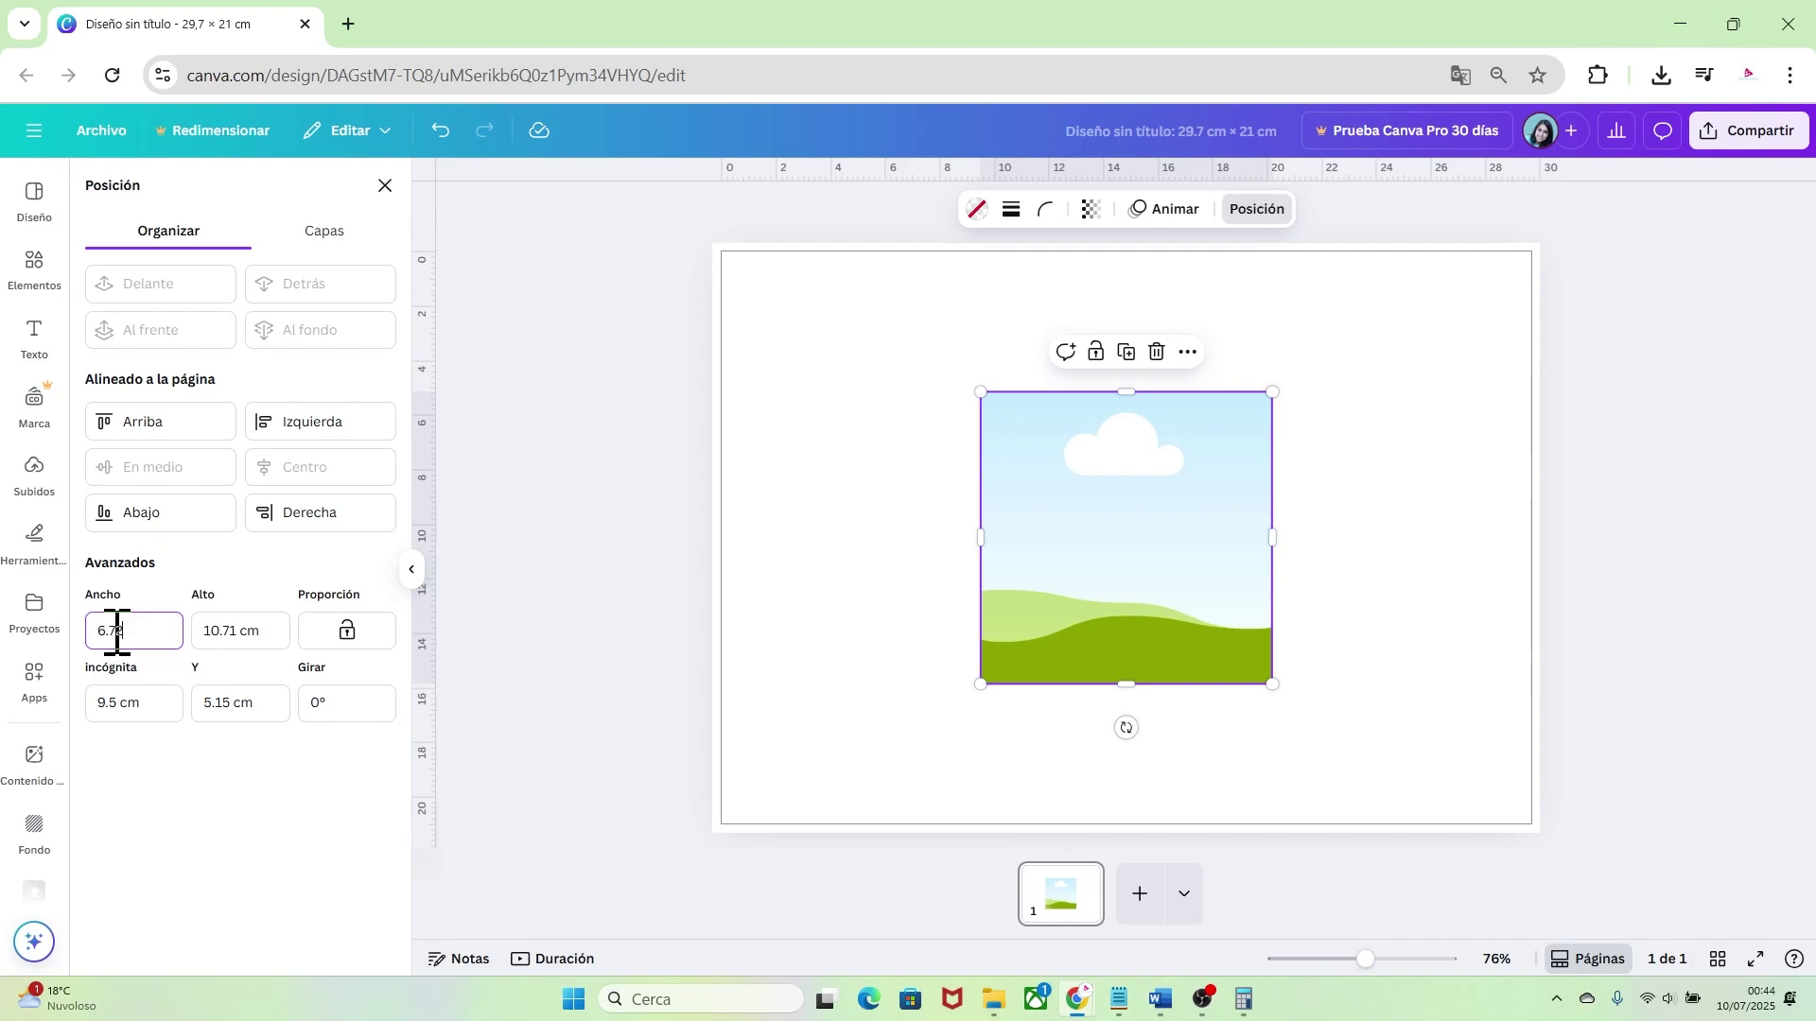
{"action": "type", "text": "6.72"}
{"action": "left_click", "coordinate": [271, 631]}
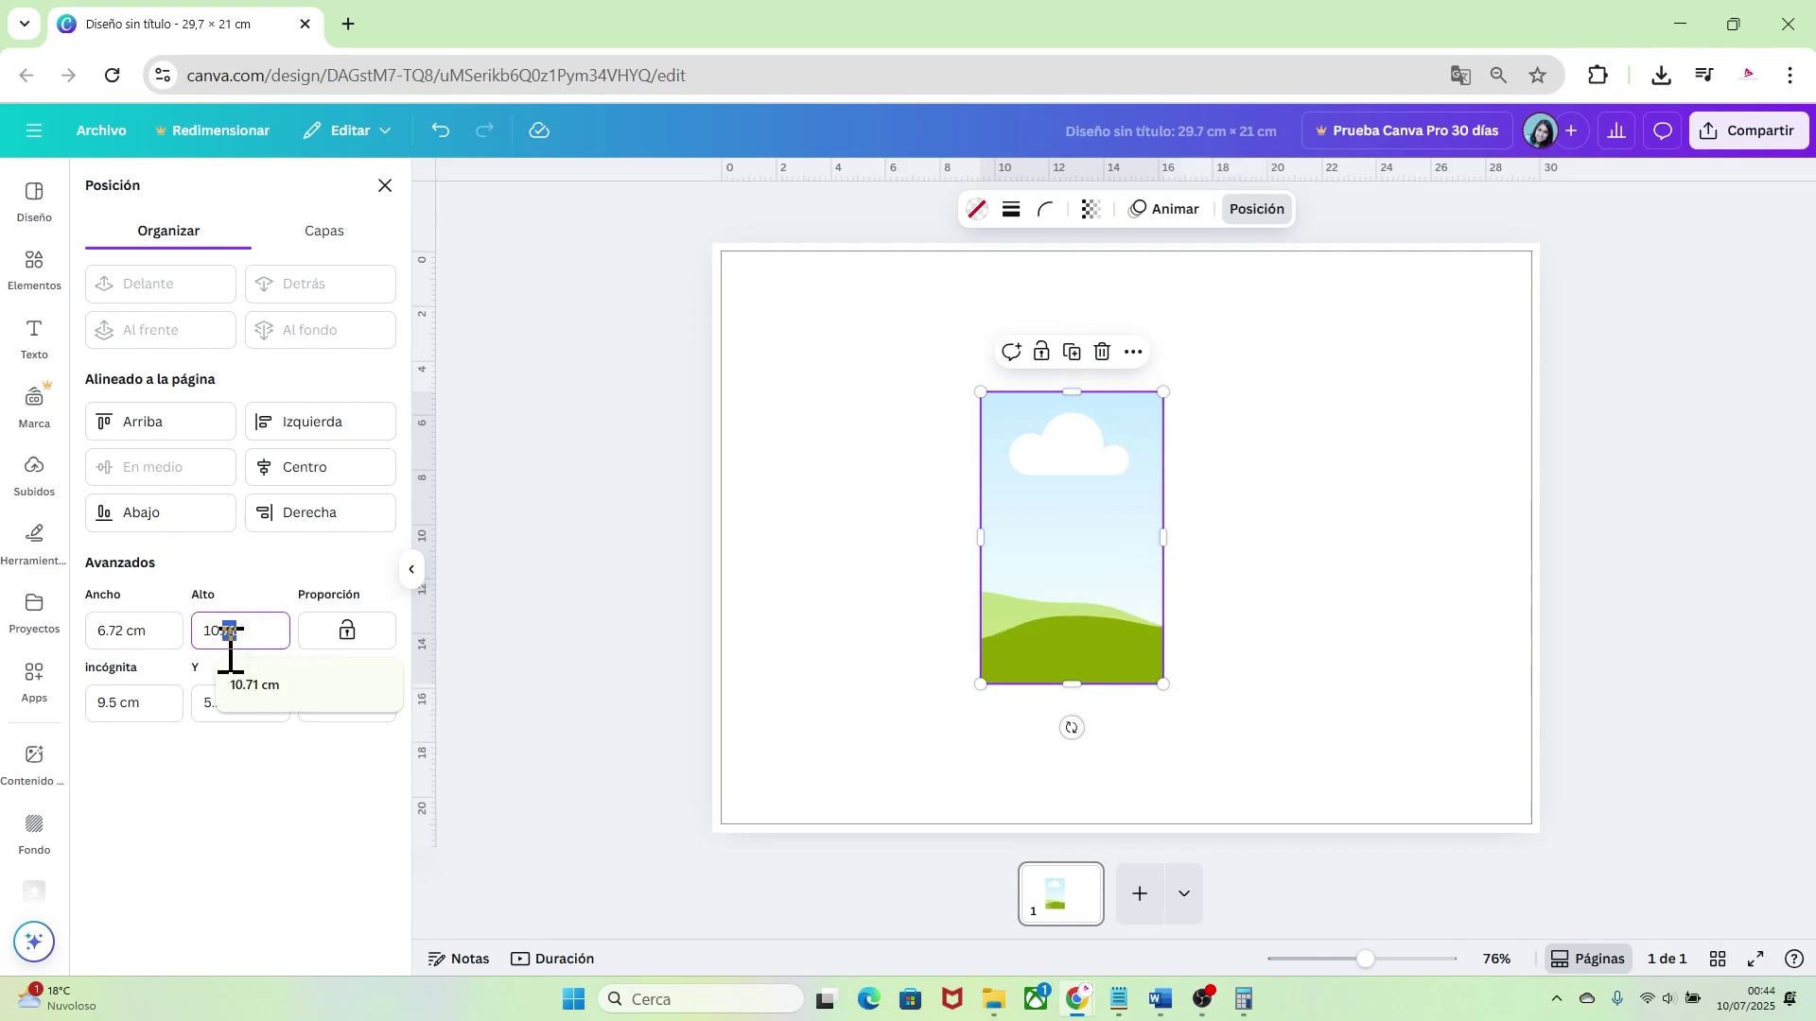
{"action": "key", "text": "BackSpace"}
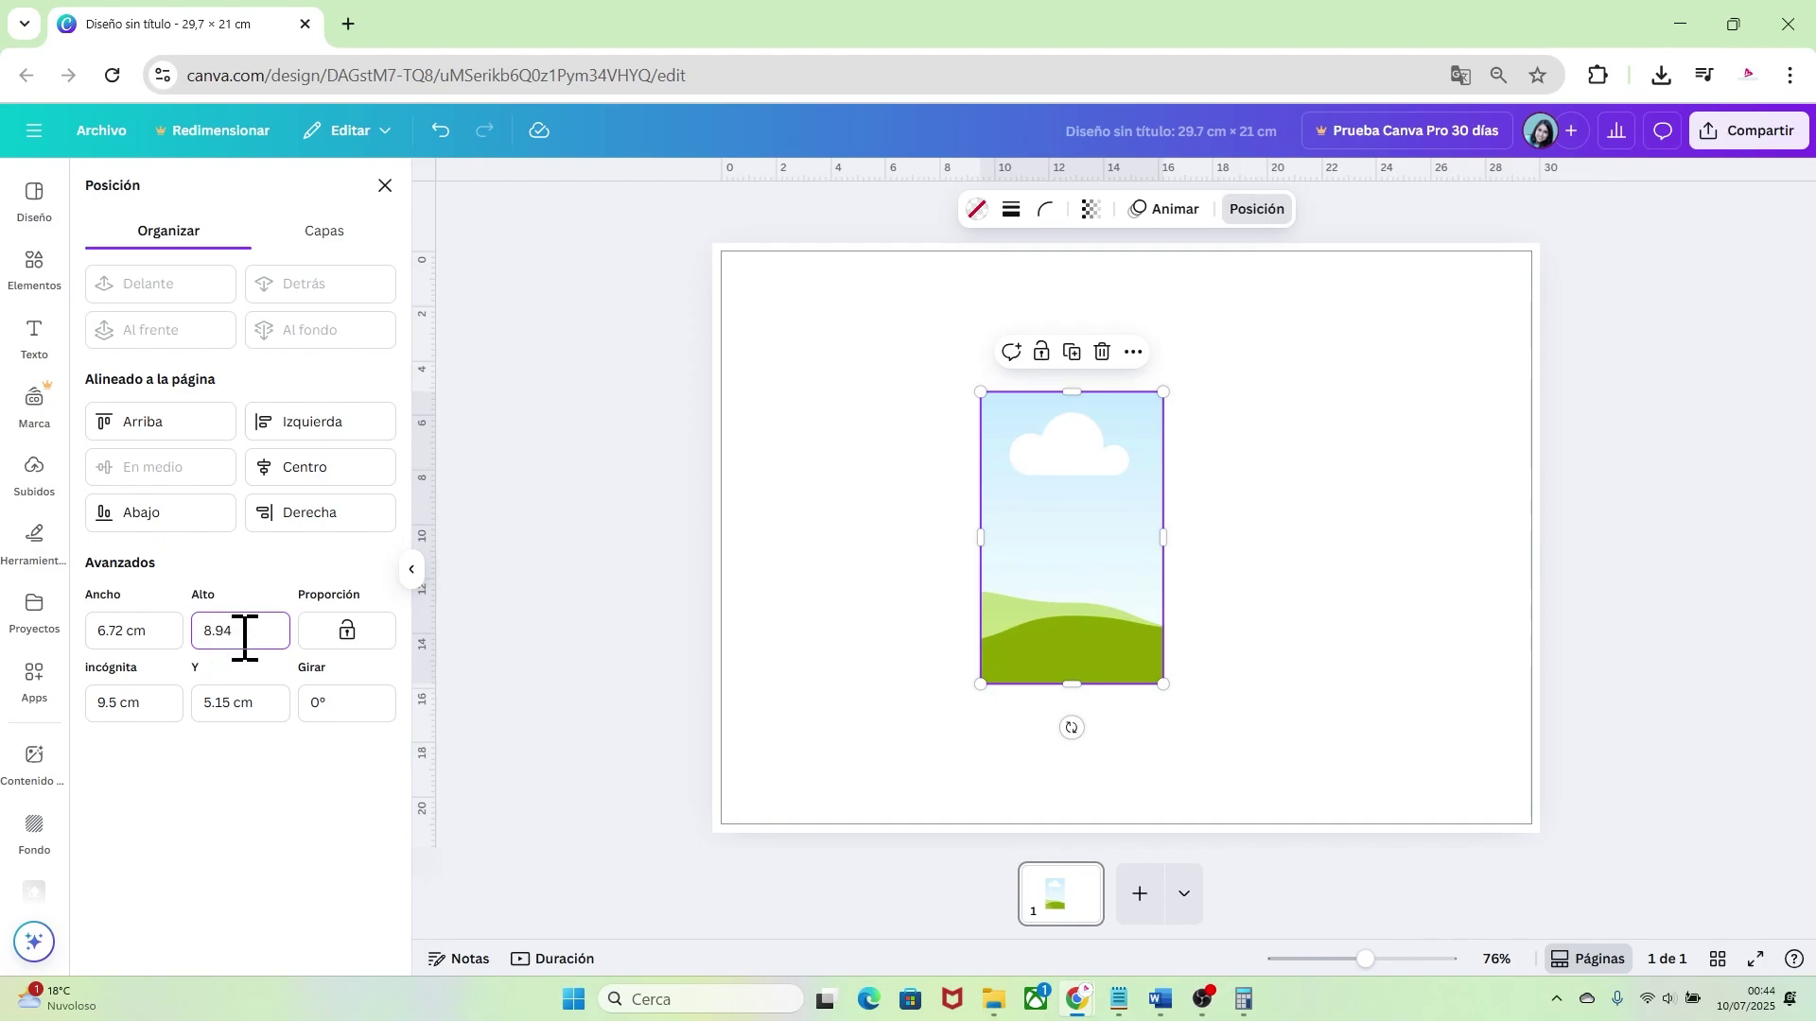
{"action": "type", "text": "8.94"}
{"action": "left_click", "coordinate": [168, 633]}
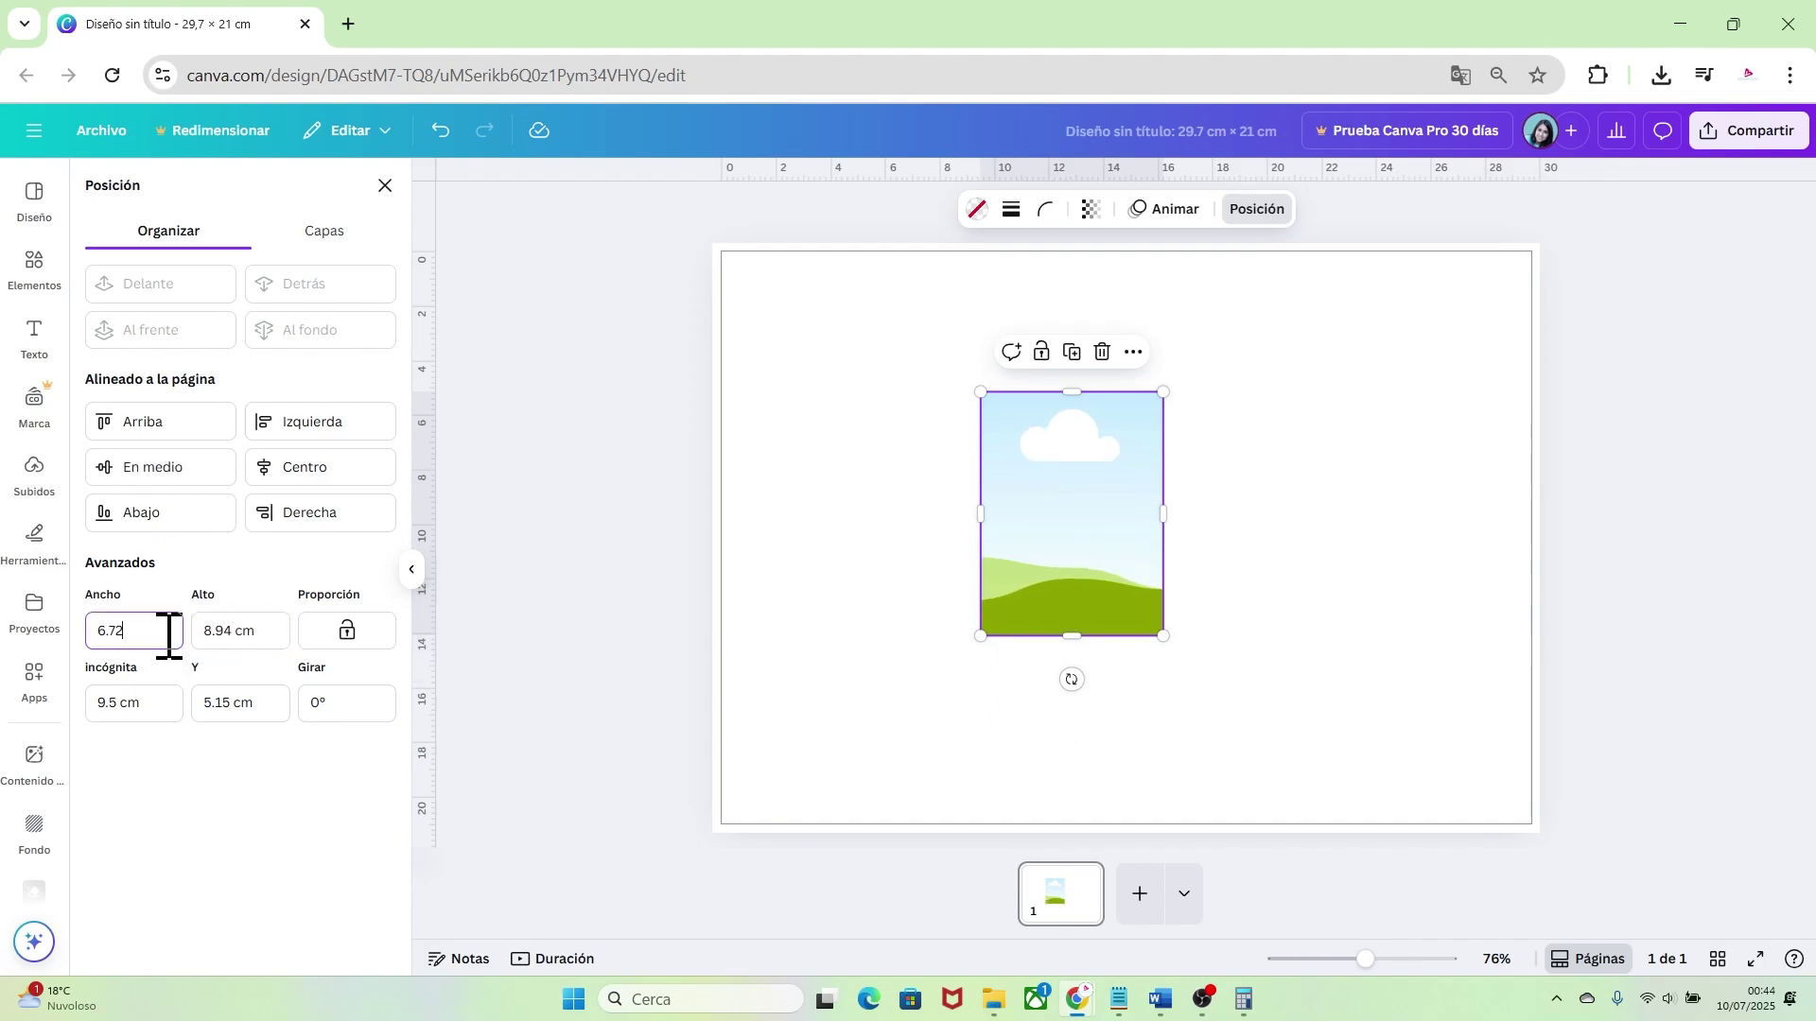
{"action": "left_click", "coordinate": [856, 632]}
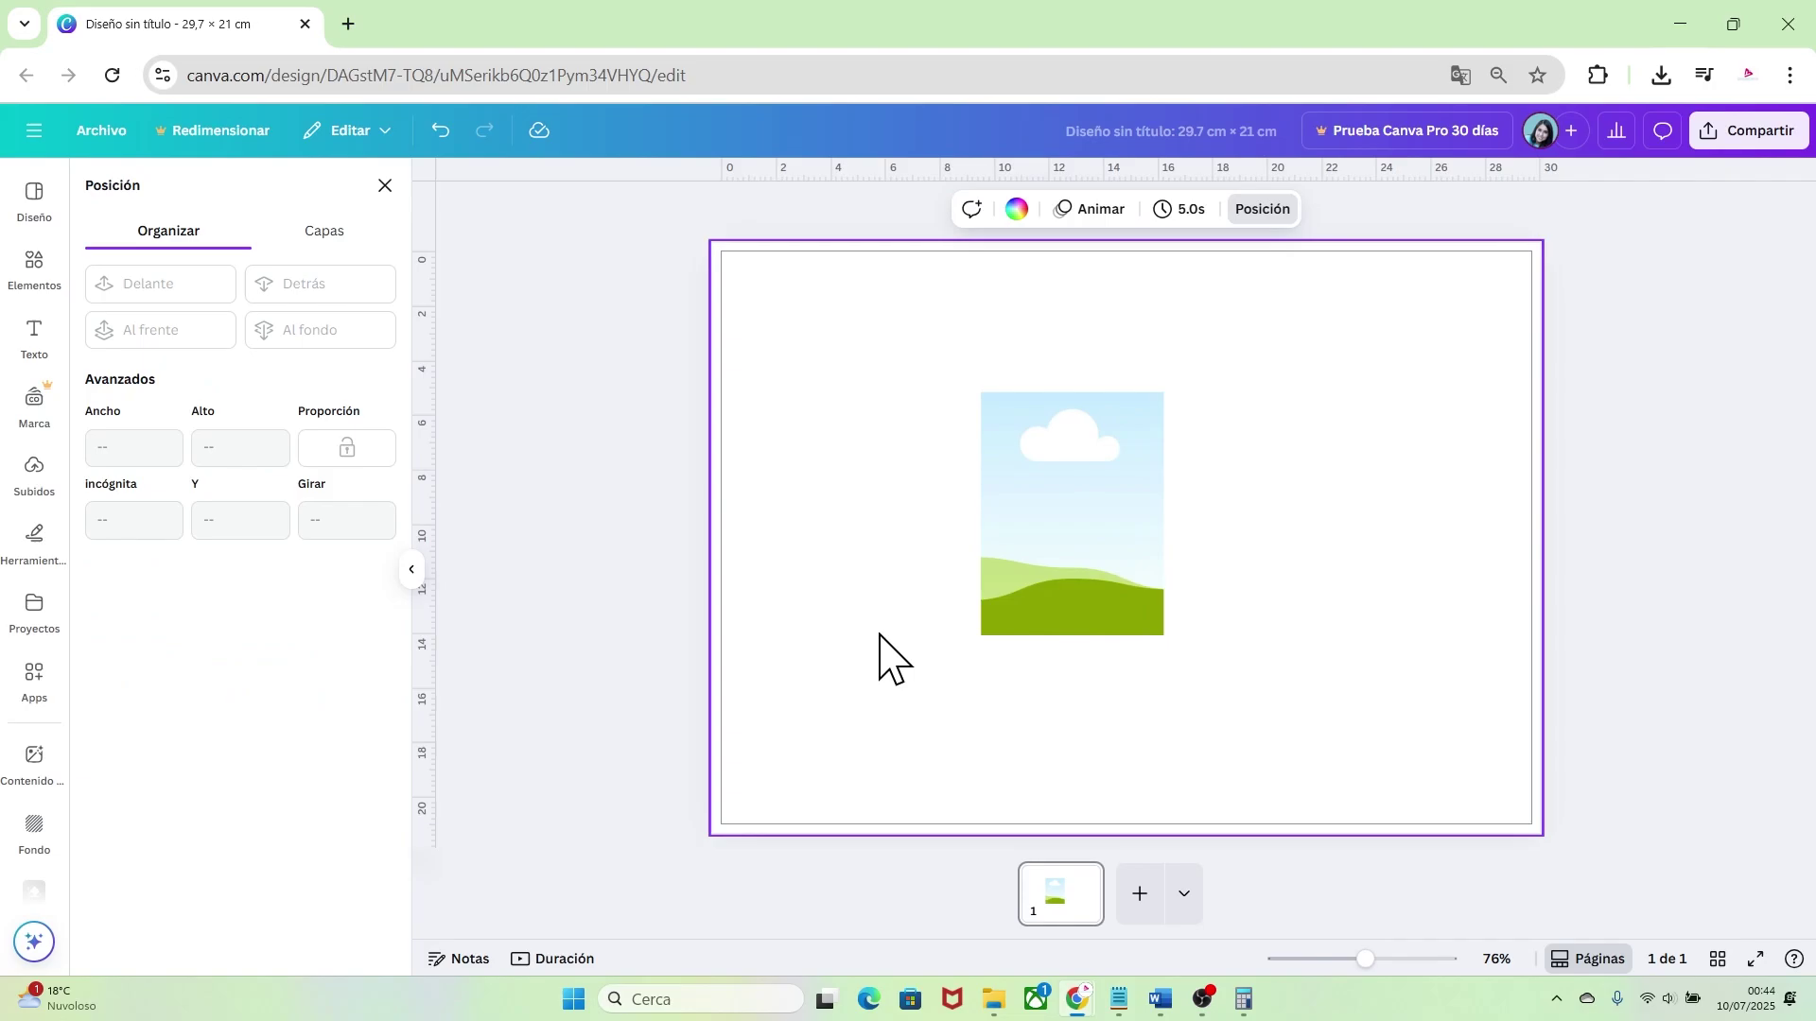
Duplicate the frame, place the copy beside the original and resize it to 0.2 cm wide and 6.72 cm high
{"action": "left_click", "coordinate": [1095, 591]}
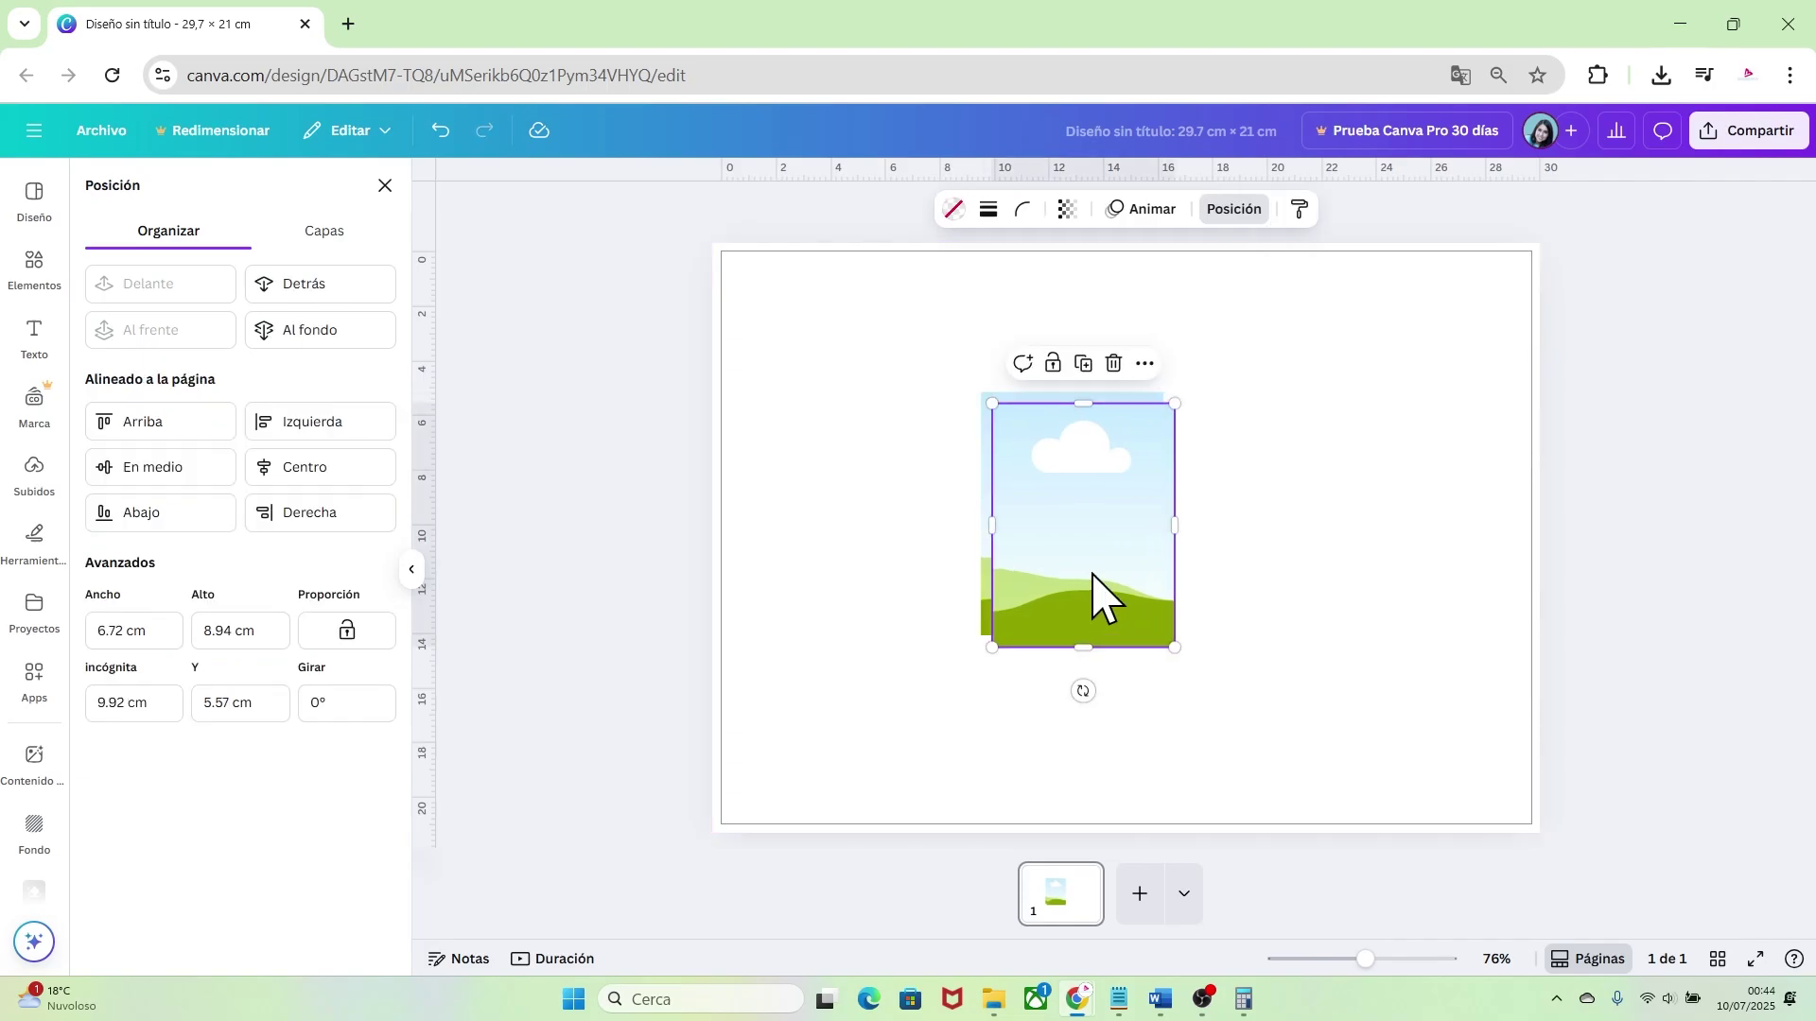
{"action": "left_click_drag", "start_coordinate": [1094, 596], "coordinate": [1293, 602]}
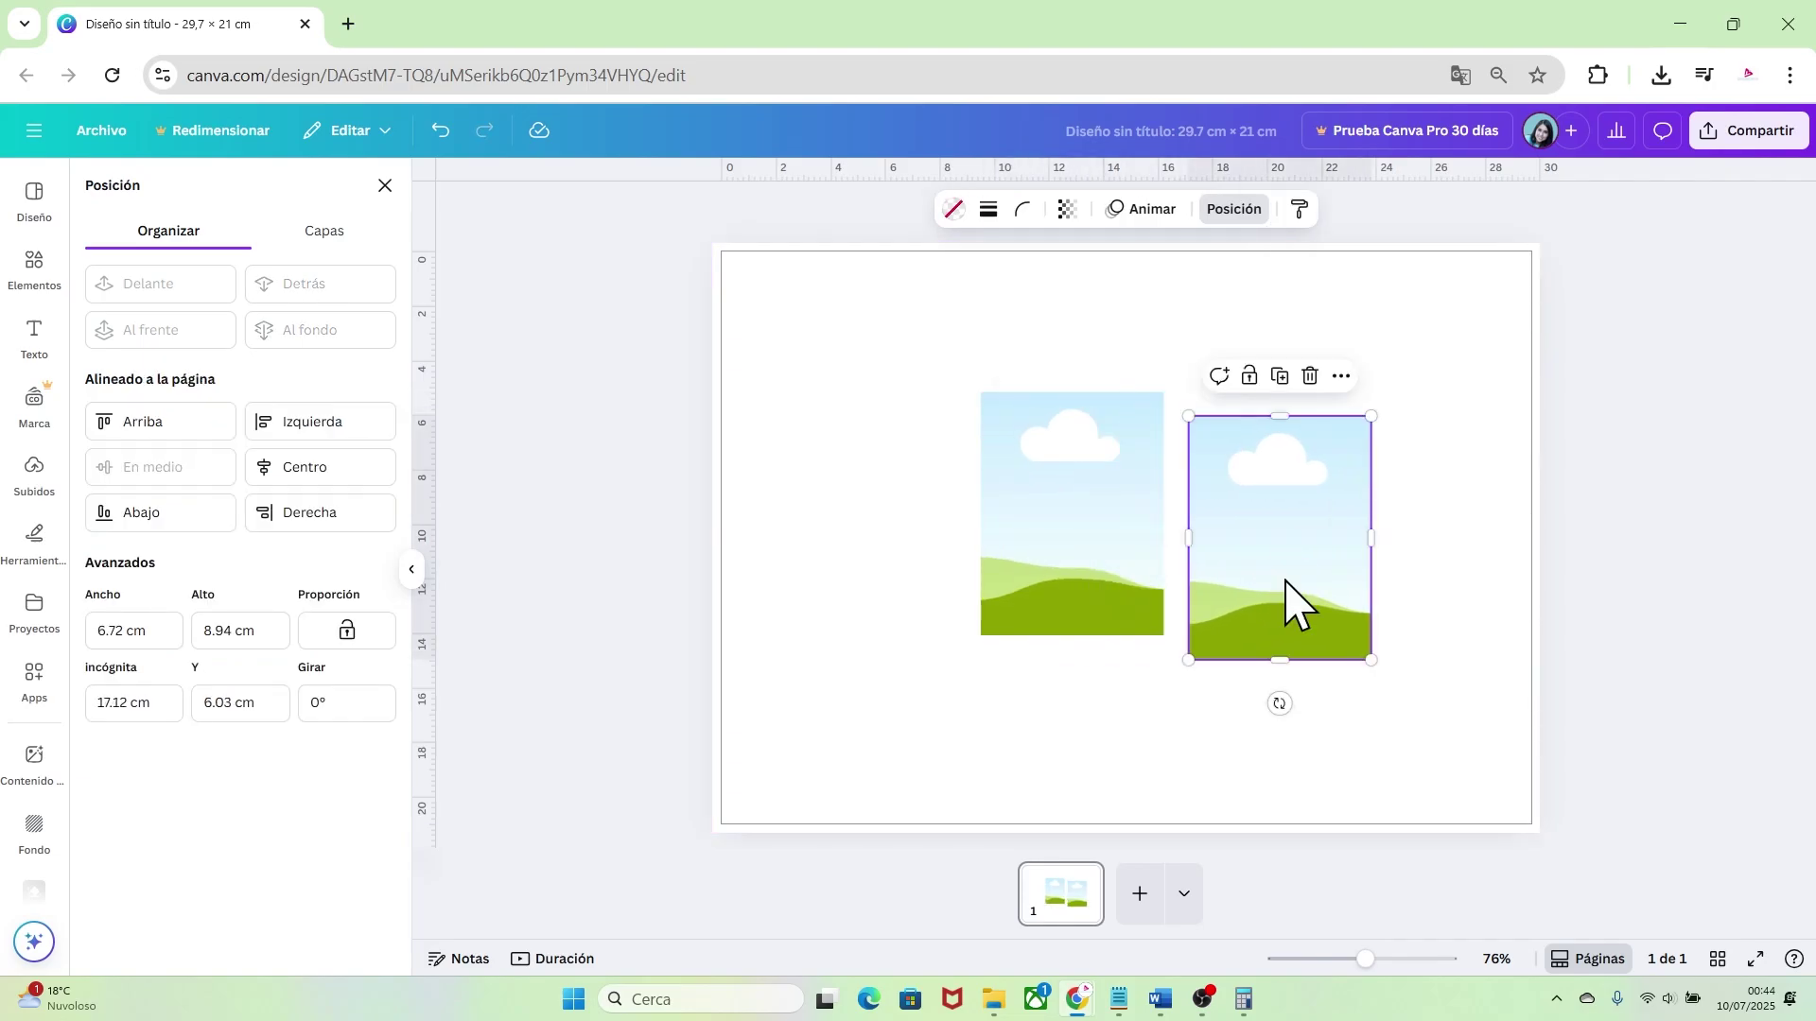
{"action": "left_click", "coordinate": [171, 631]}
{"action": "key", "text": "BackSpace"}
{"action": "type", "text": "0.2"}
{"action": "left_click", "coordinate": [243, 628]}
{"action": "key", "text": "BackSpace"}
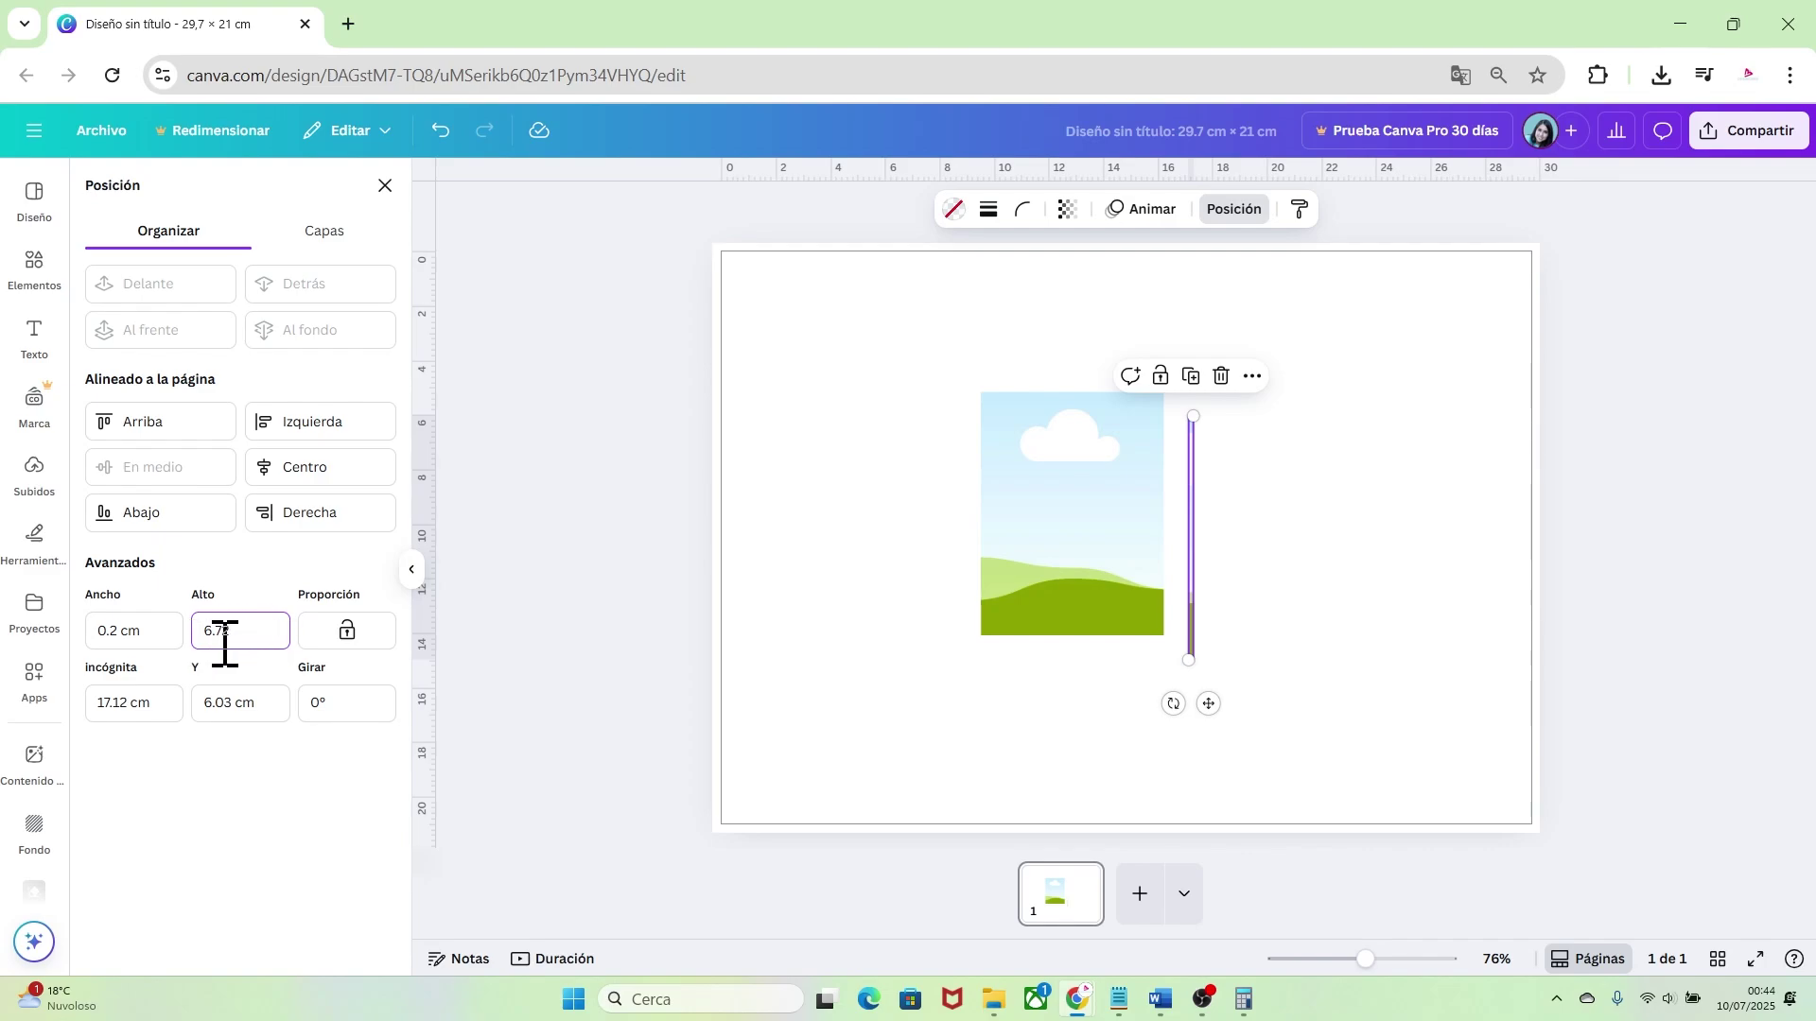
{"action": "left_click", "coordinate": [177, 631]}
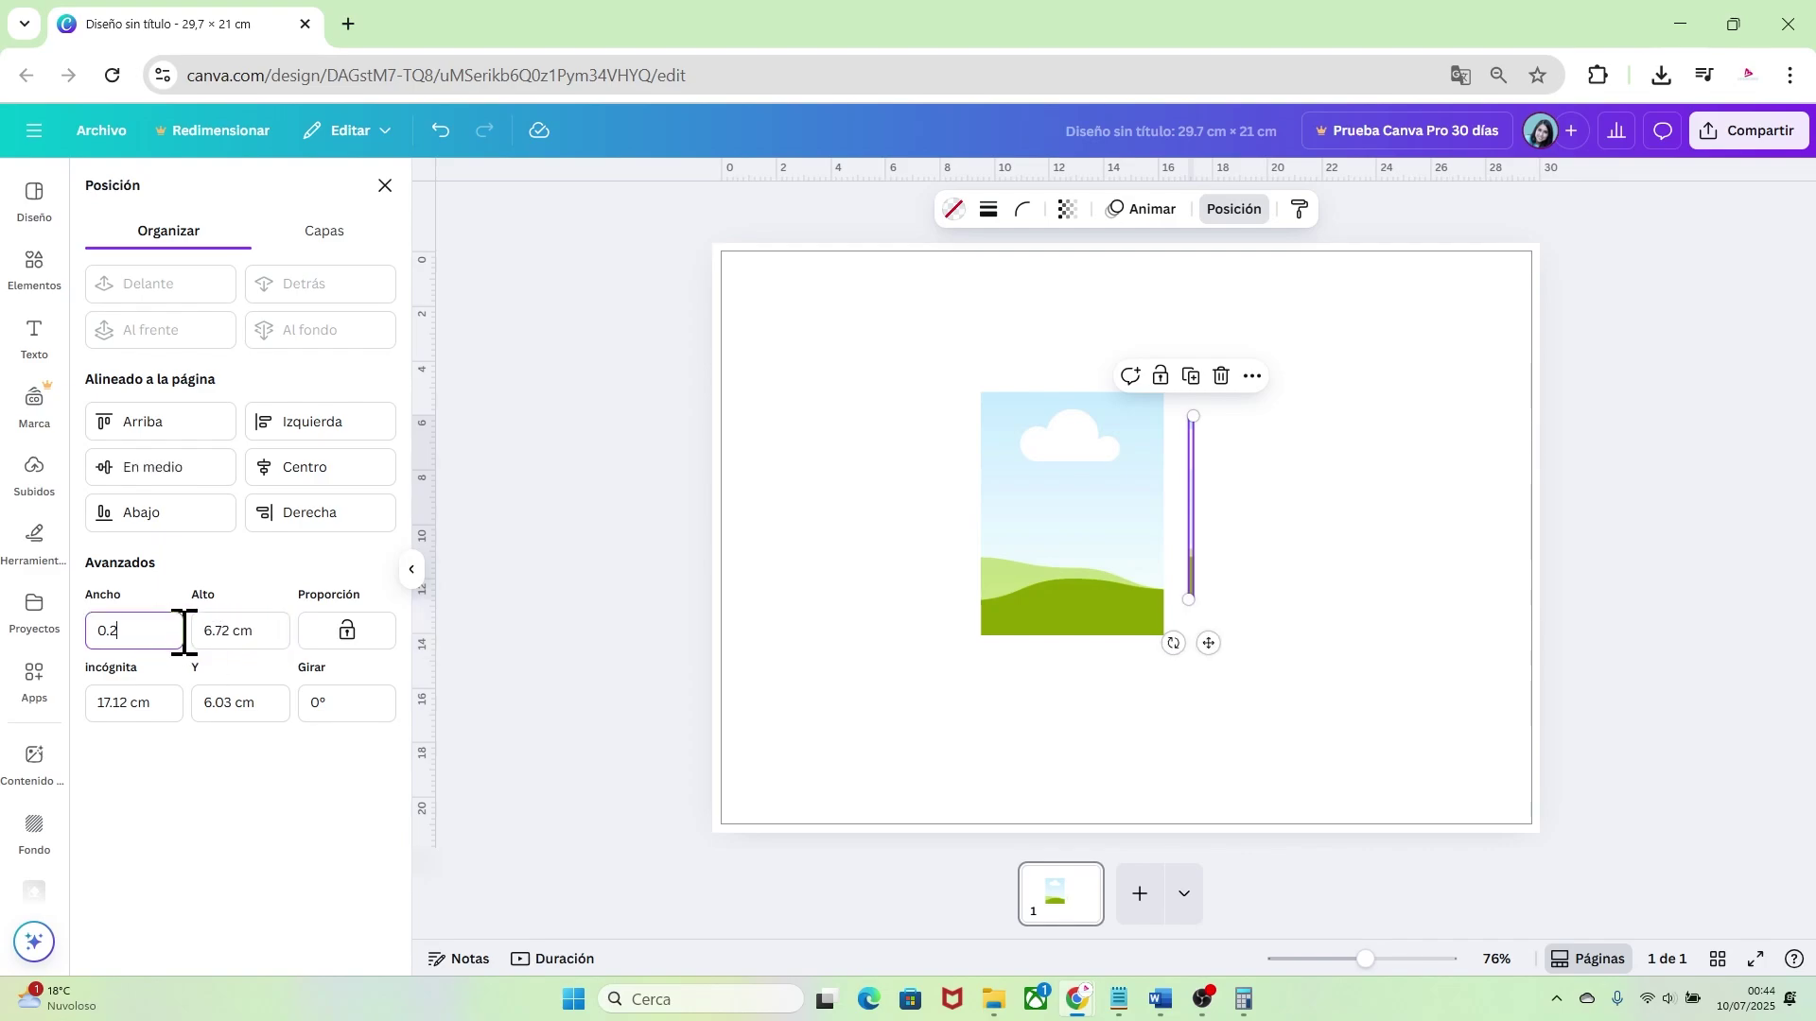
{"action": "left_click", "coordinate": [1008, 716]}
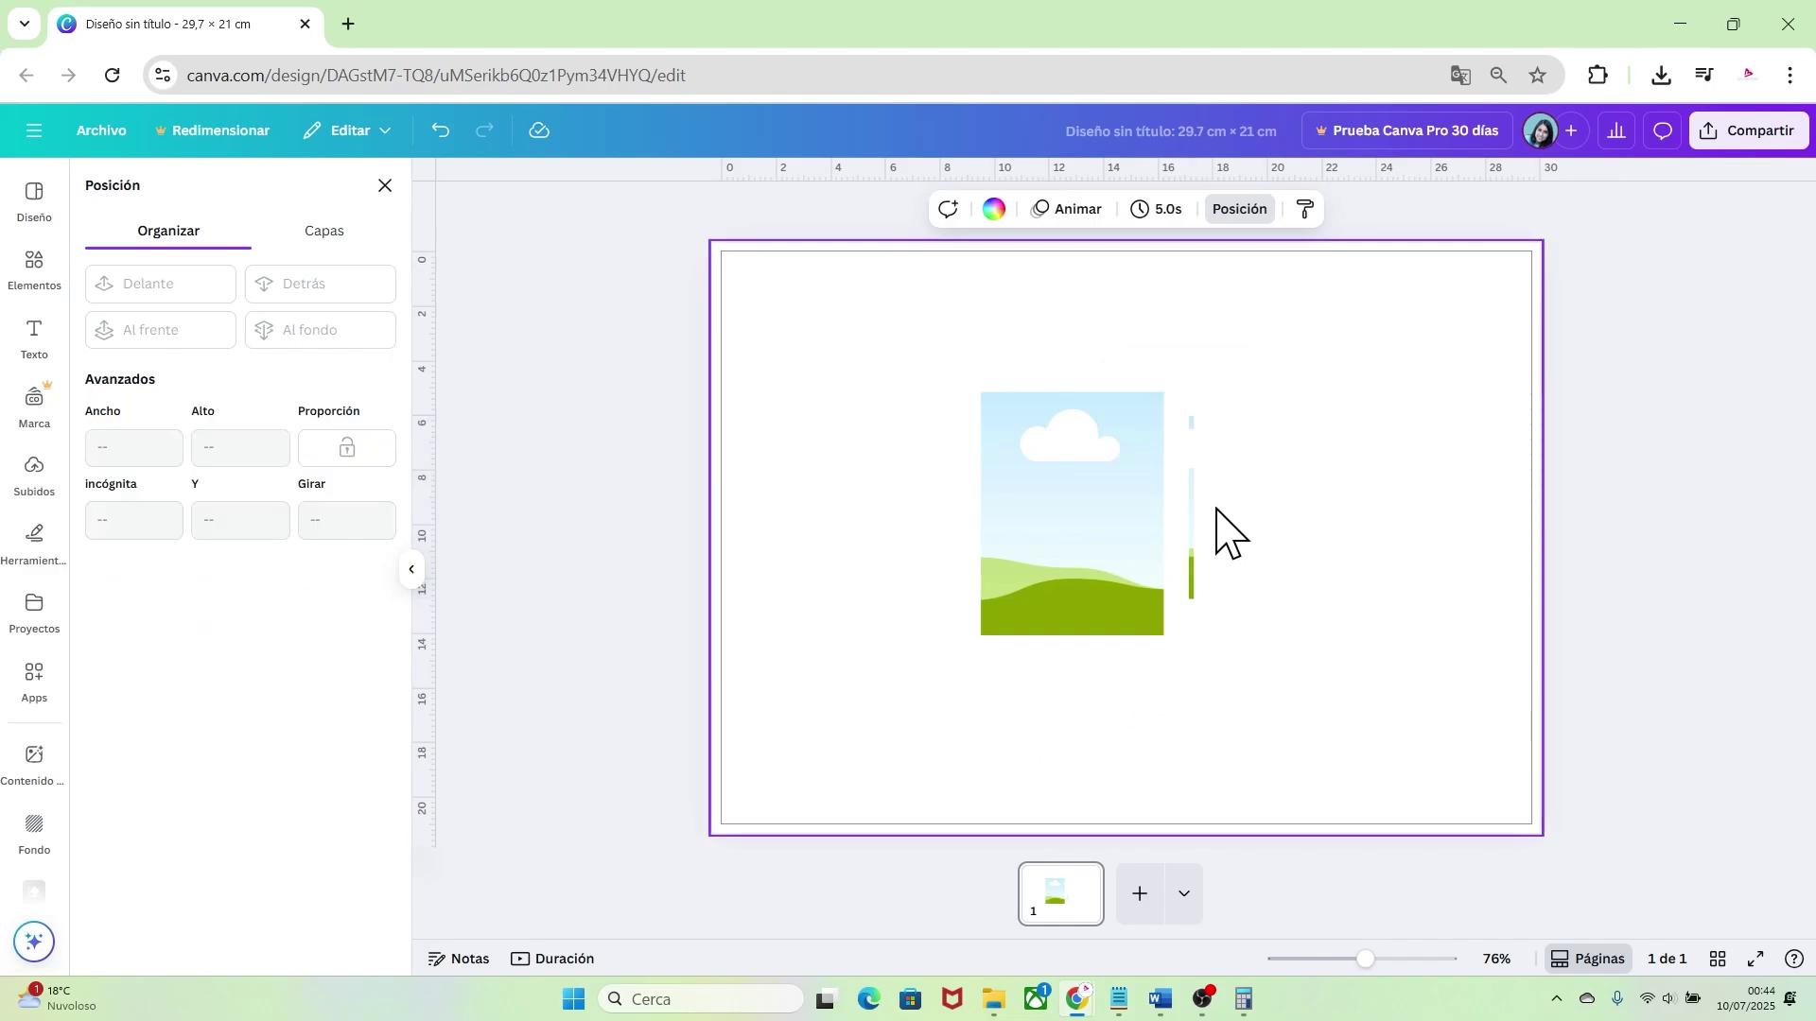
Rotate the thin strip to -90° and place it and a duplicate along the large frame's upper and lower edges
{"action": "left_click", "coordinate": [1193, 534]}
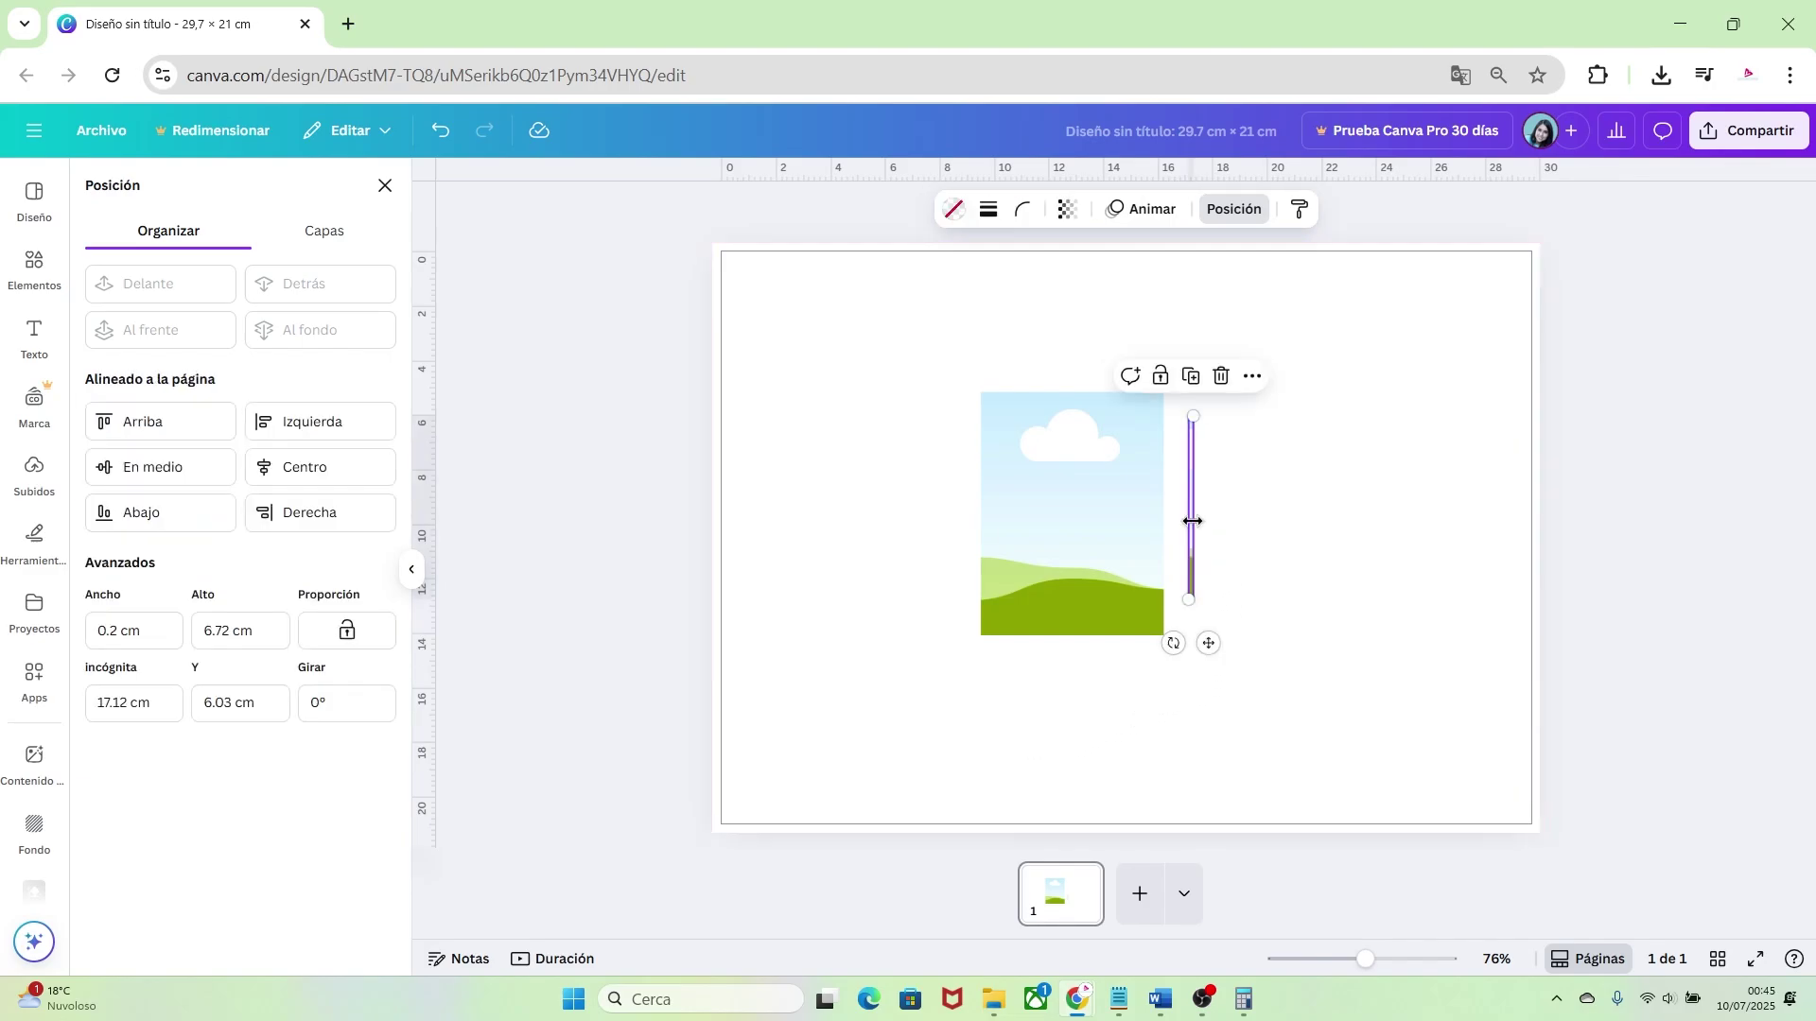
{"action": "left_click_drag", "start_coordinate": [1176, 646], "coordinate": [1212, 616]}
{"action": "key", "text": "ctrl+d"}
{"action": "left_click", "coordinate": [1289, 567]}
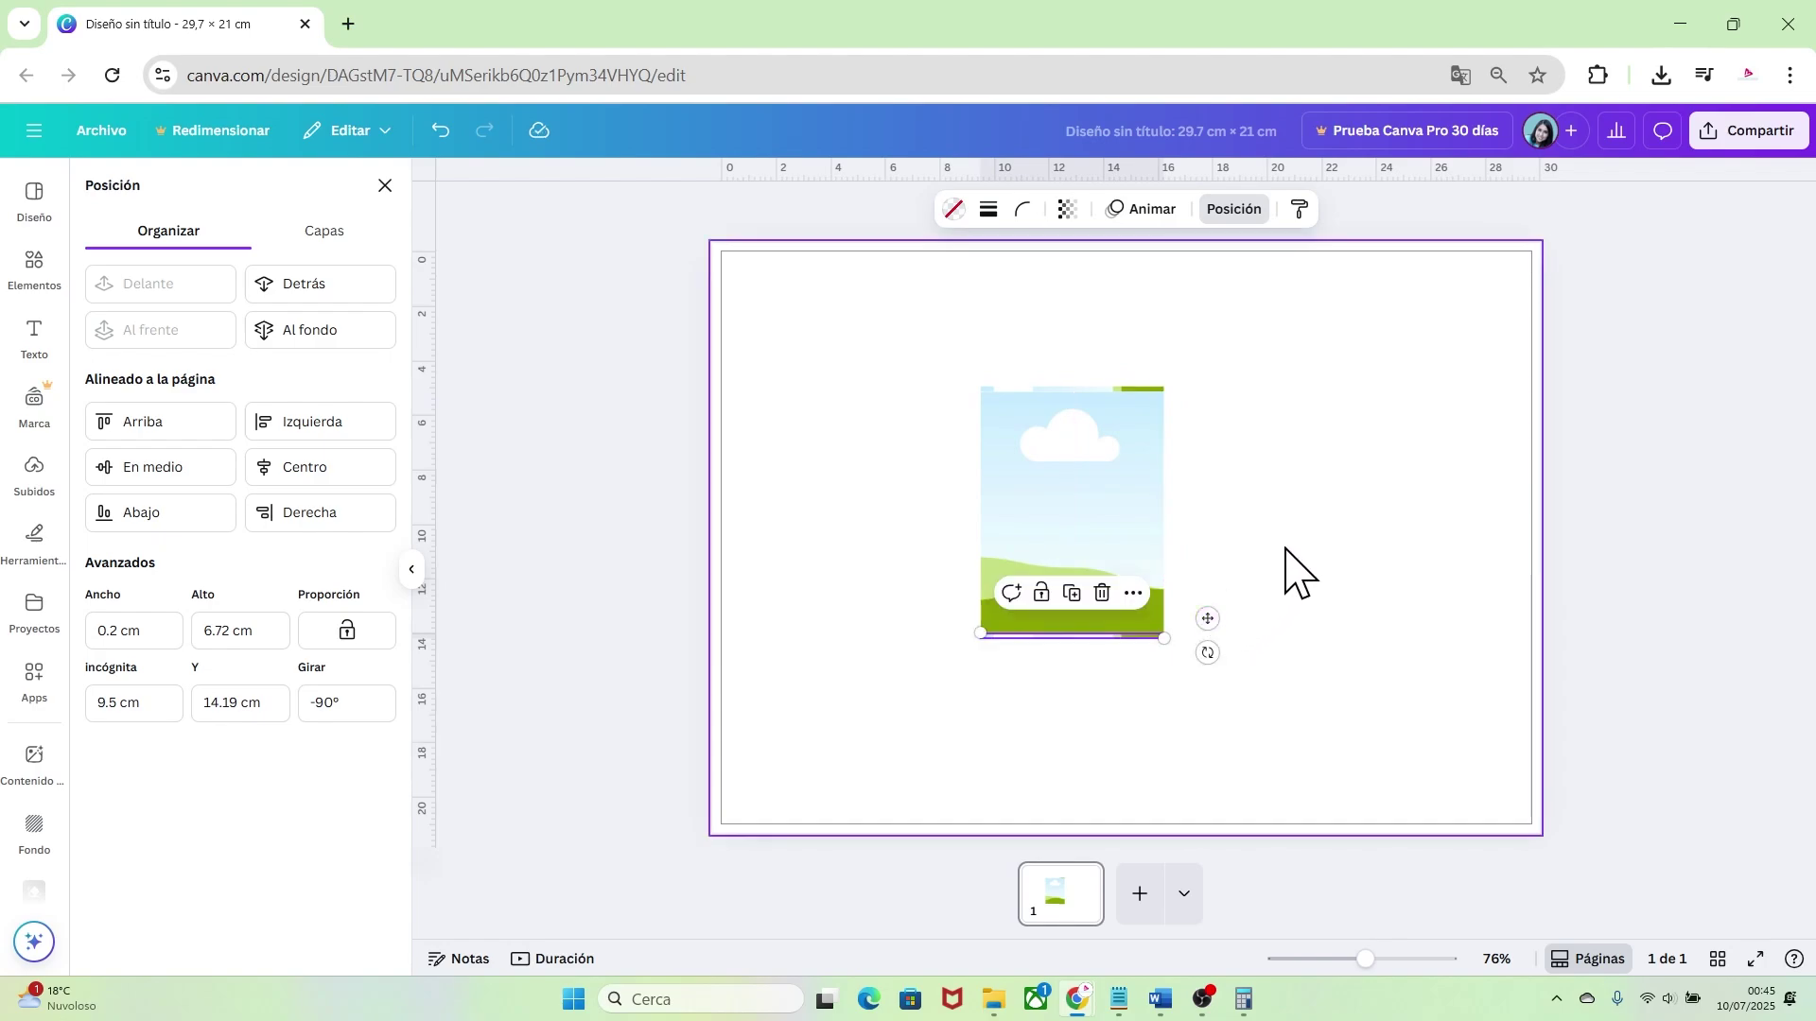
Duplicate the large frame, place the copy to its right and size it 2.23 cm wide by 8.94 cm high
{"action": "left_click_drag", "start_coordinate": [1359, 958], "coordinate": [1382, 958]}
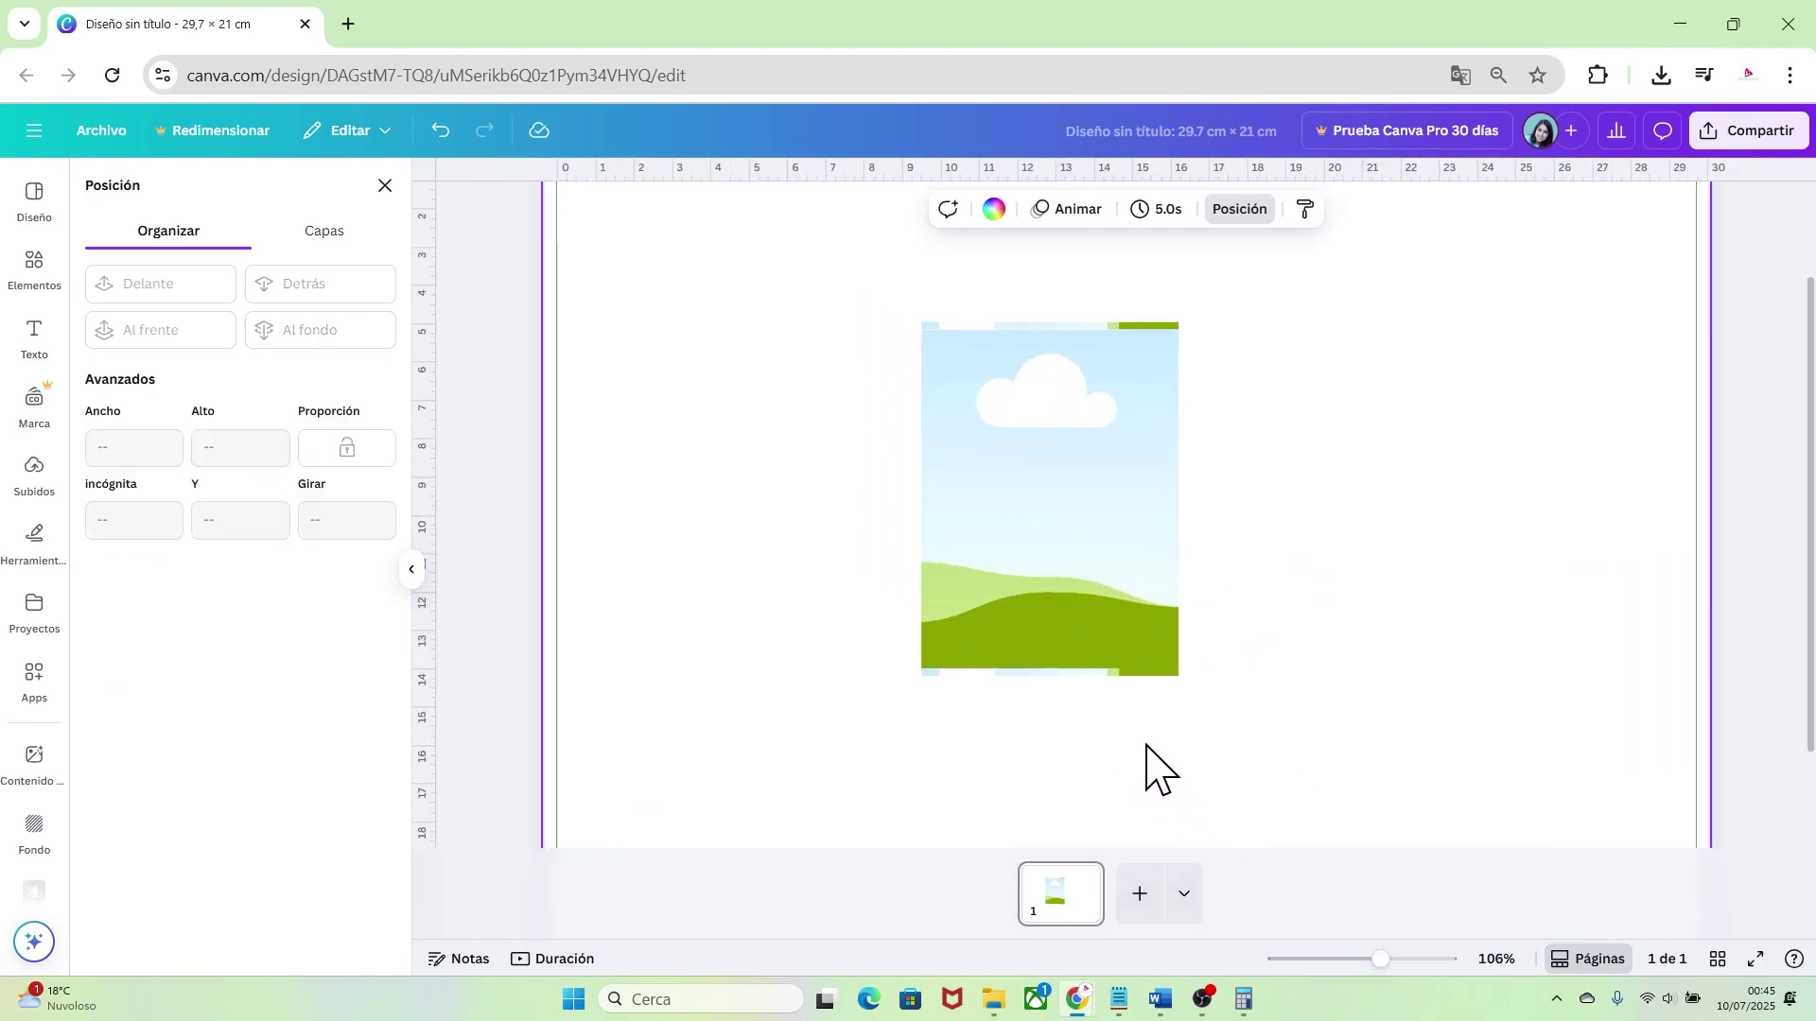
{"action": "left_click", "coordinate": [1081, 500]}
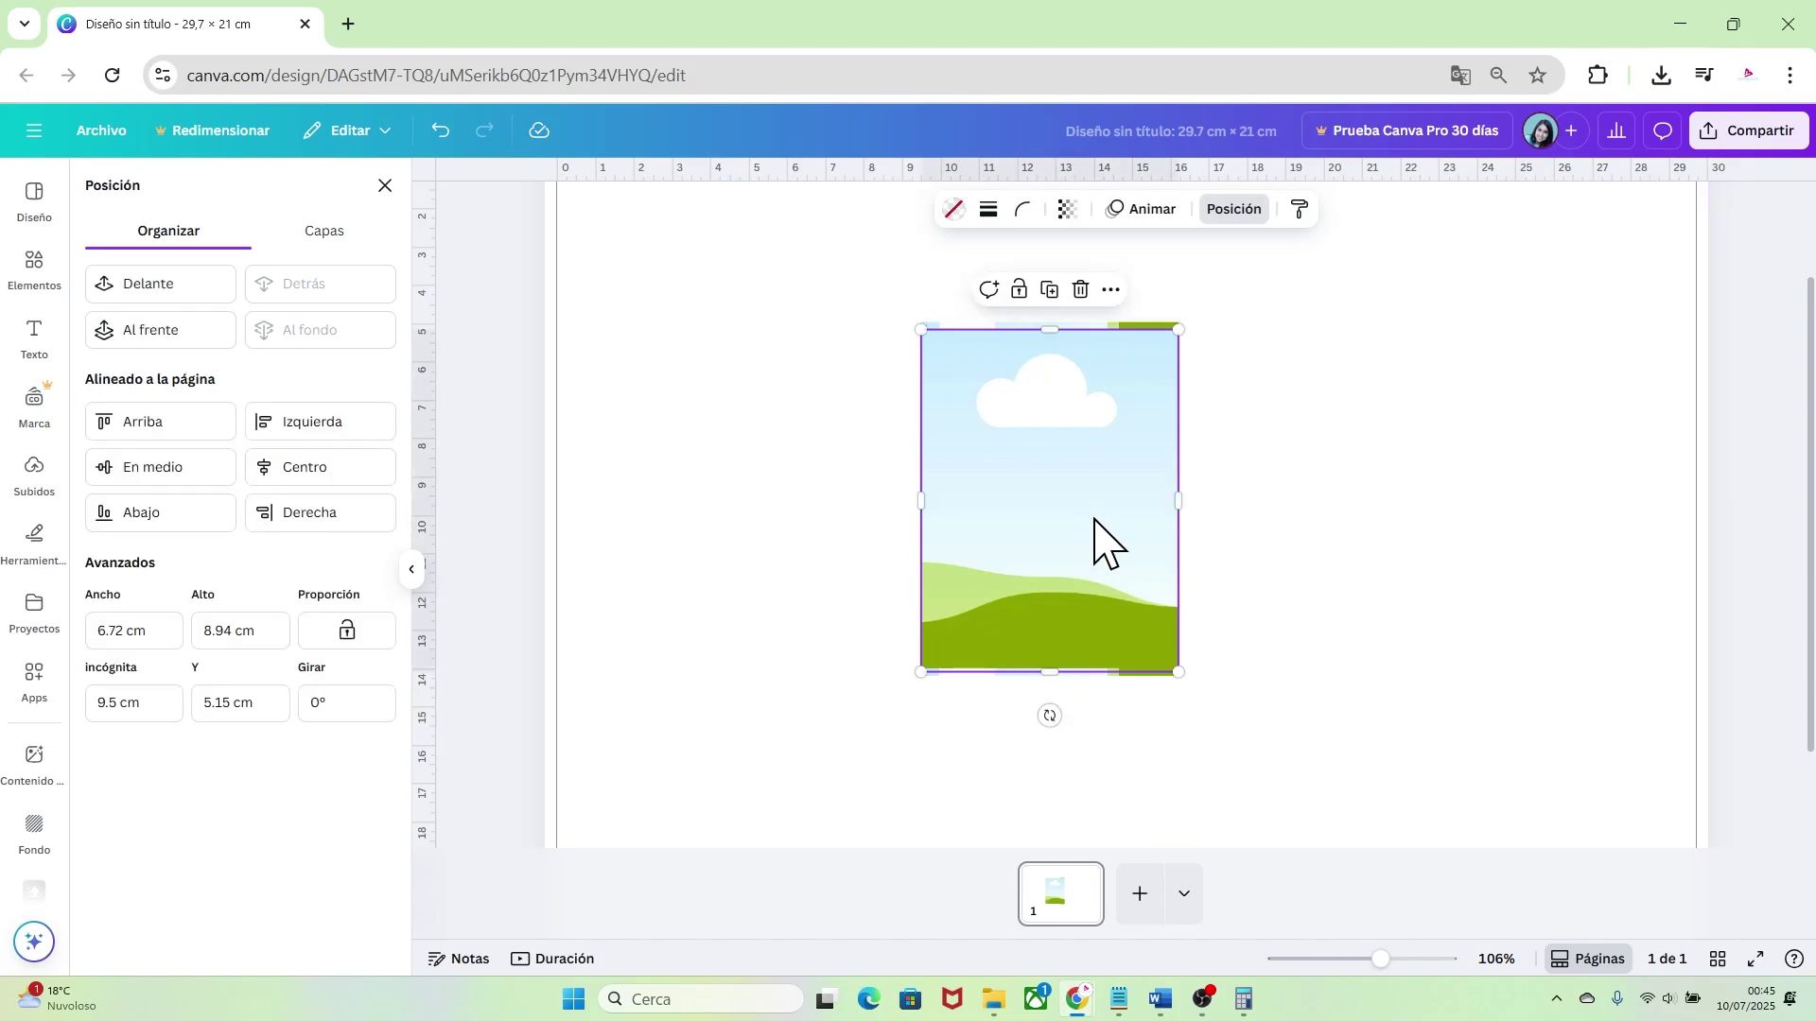
{"action": "key", "text": "ctrl+d"}
{"action": "left_click_drag", "start_coordinate": [1070, 527], "coordinate": [1352, 547]}
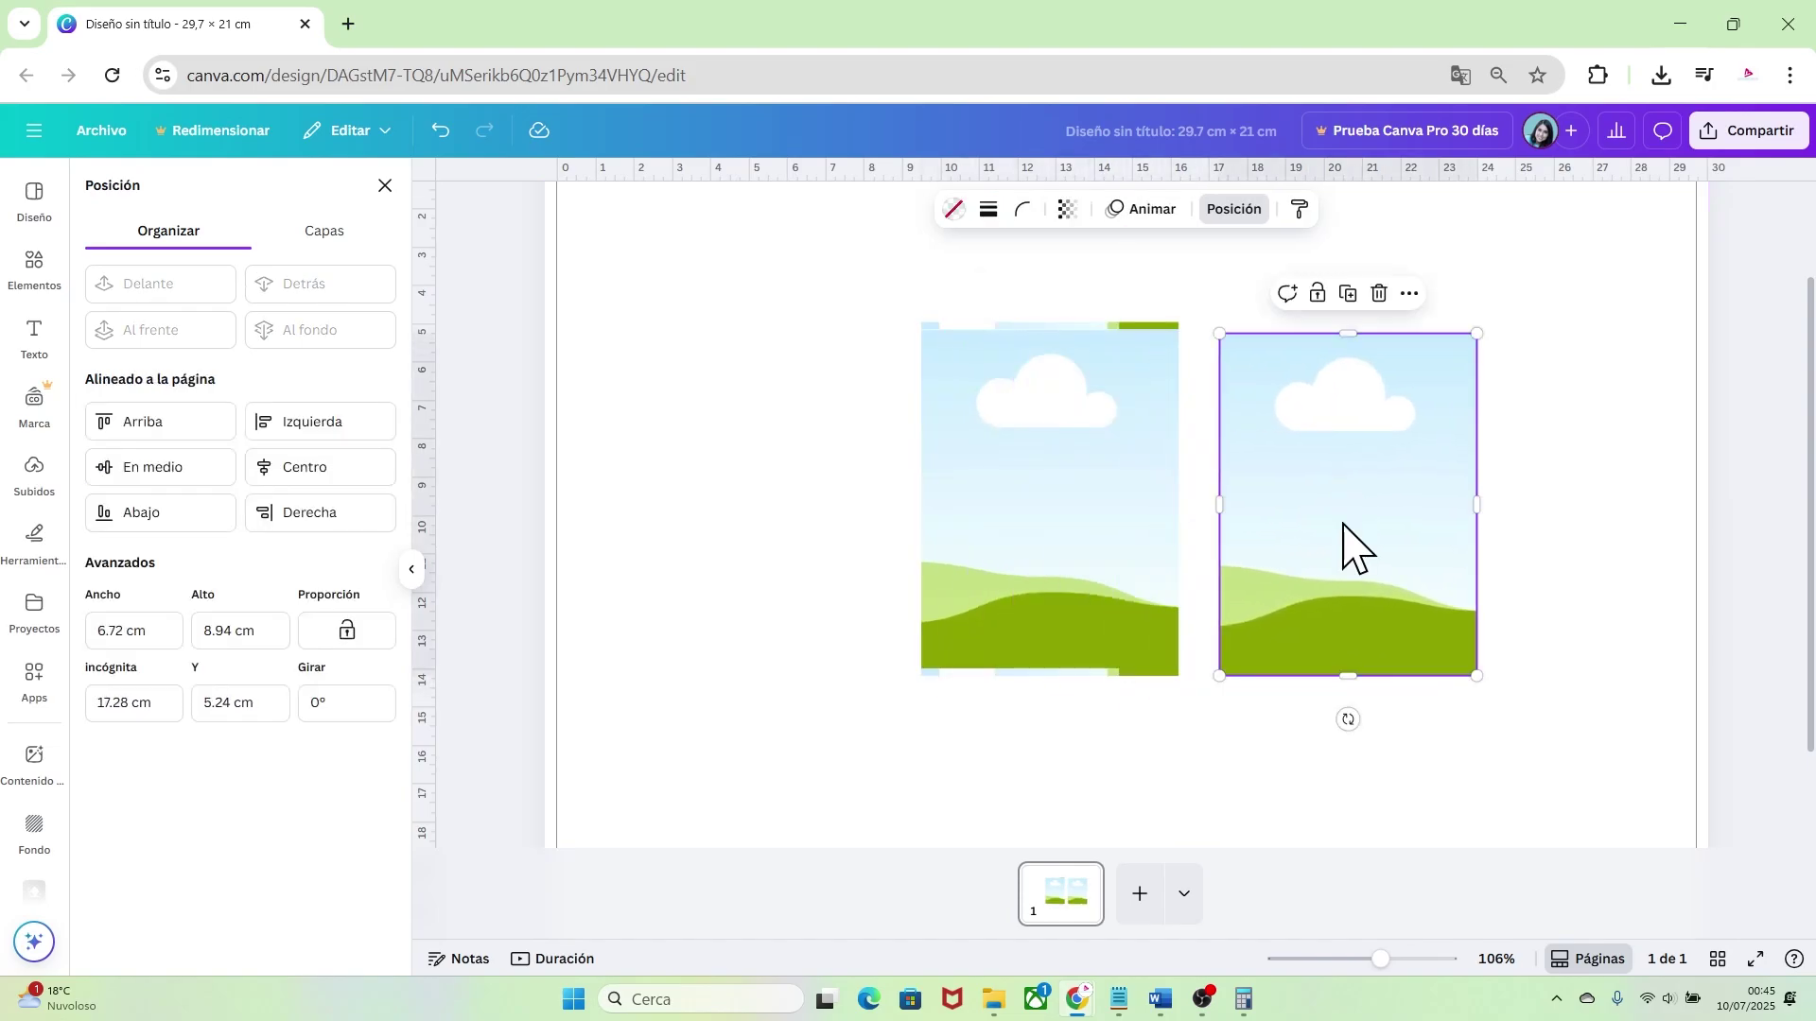
{"action": "left_click", "coordinate": [126, 629]}
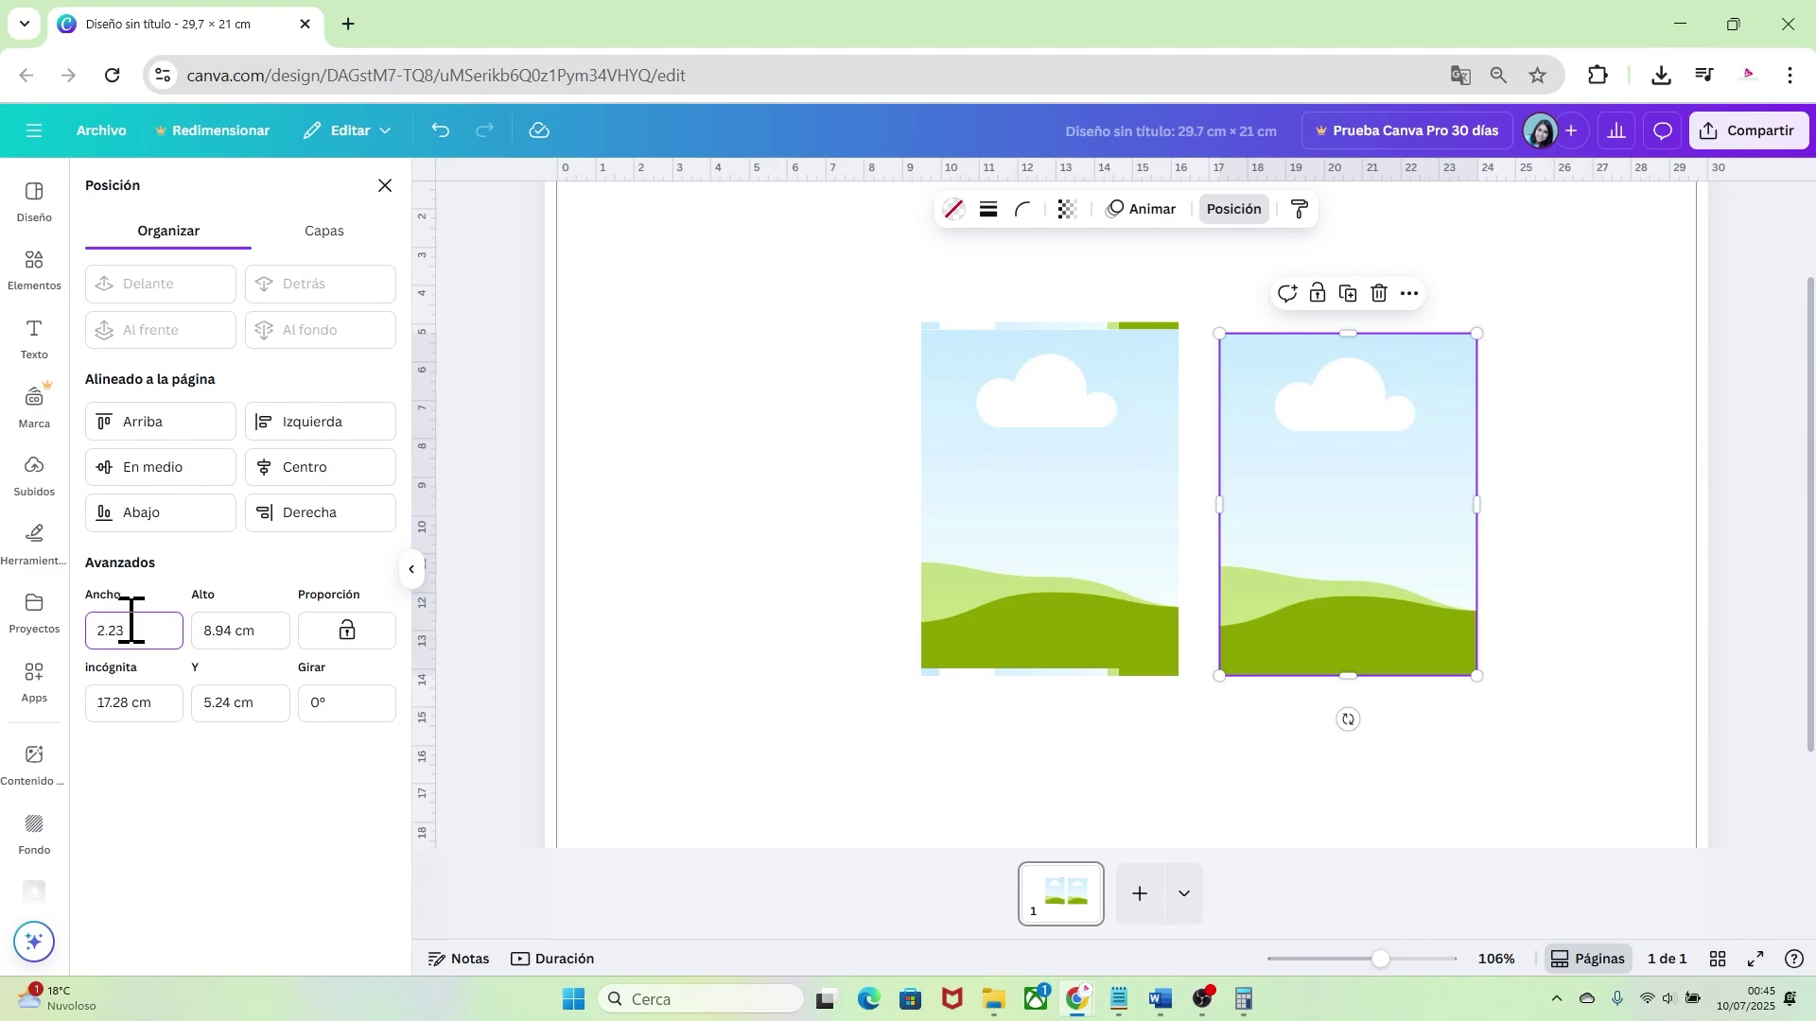
{"action": "left_click", "coordinate": [251, 635]}
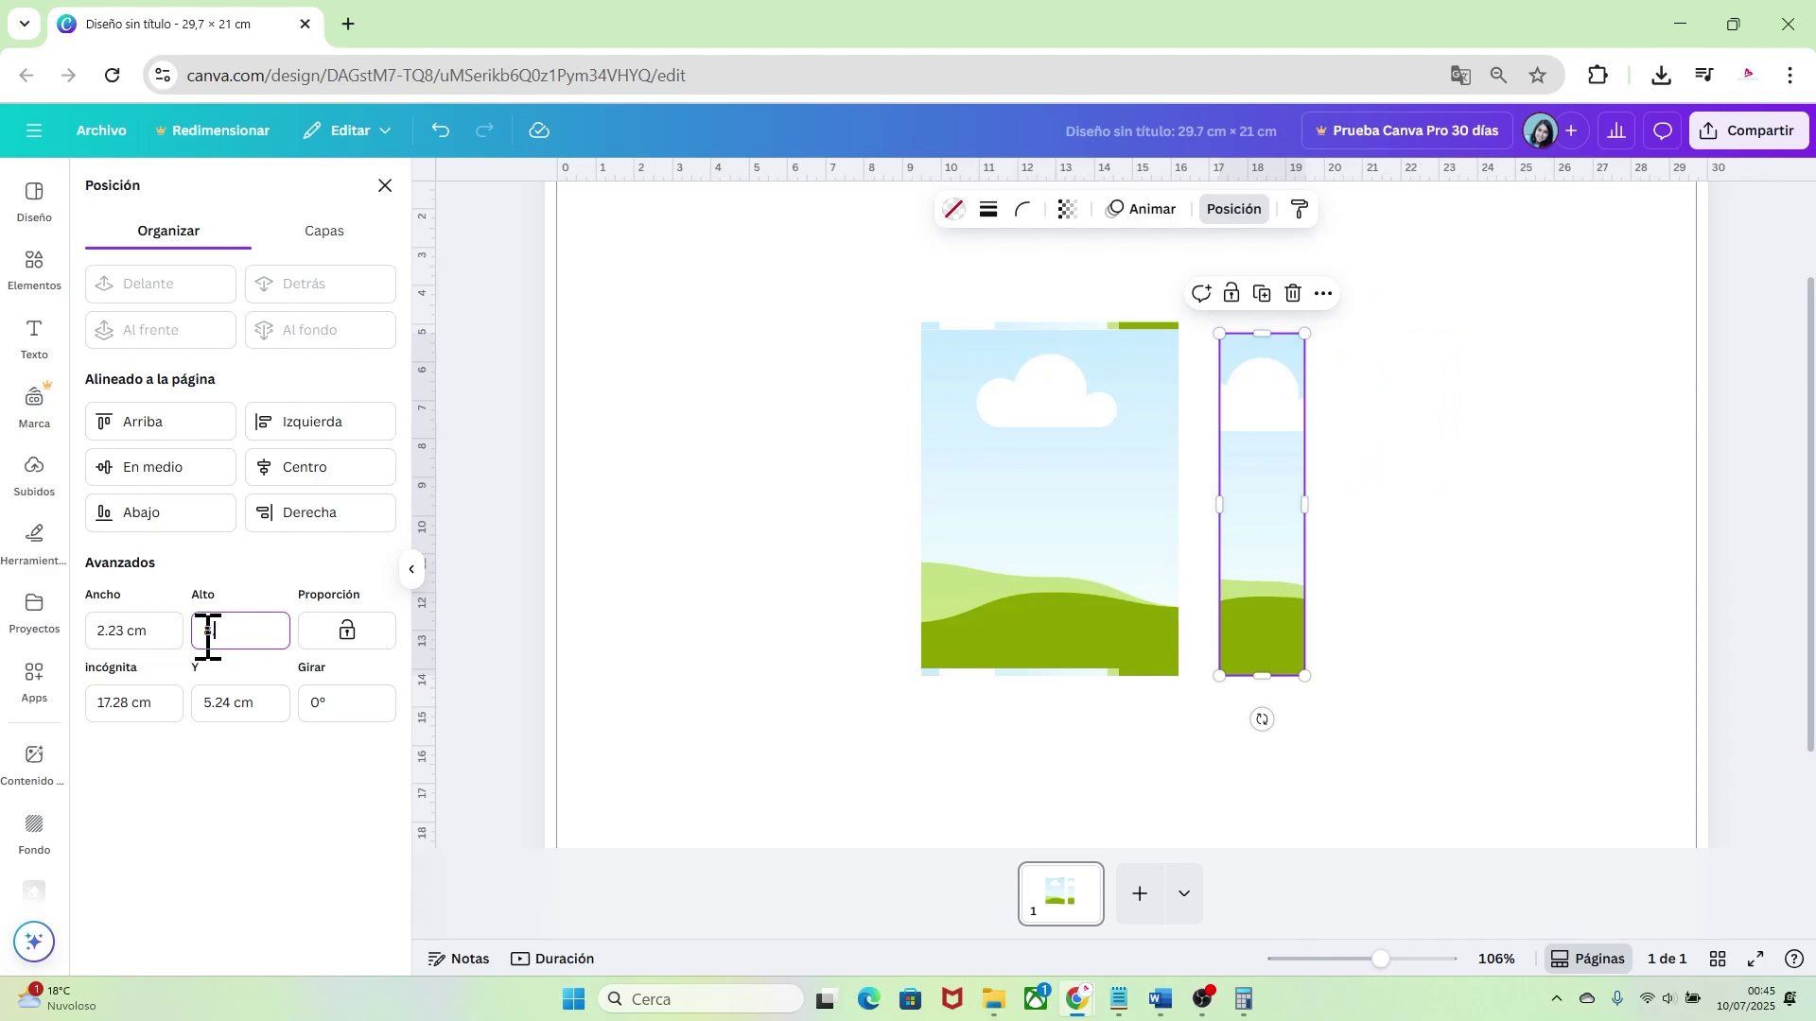
{"action": "left_click", "coordinate": [179, 631]}
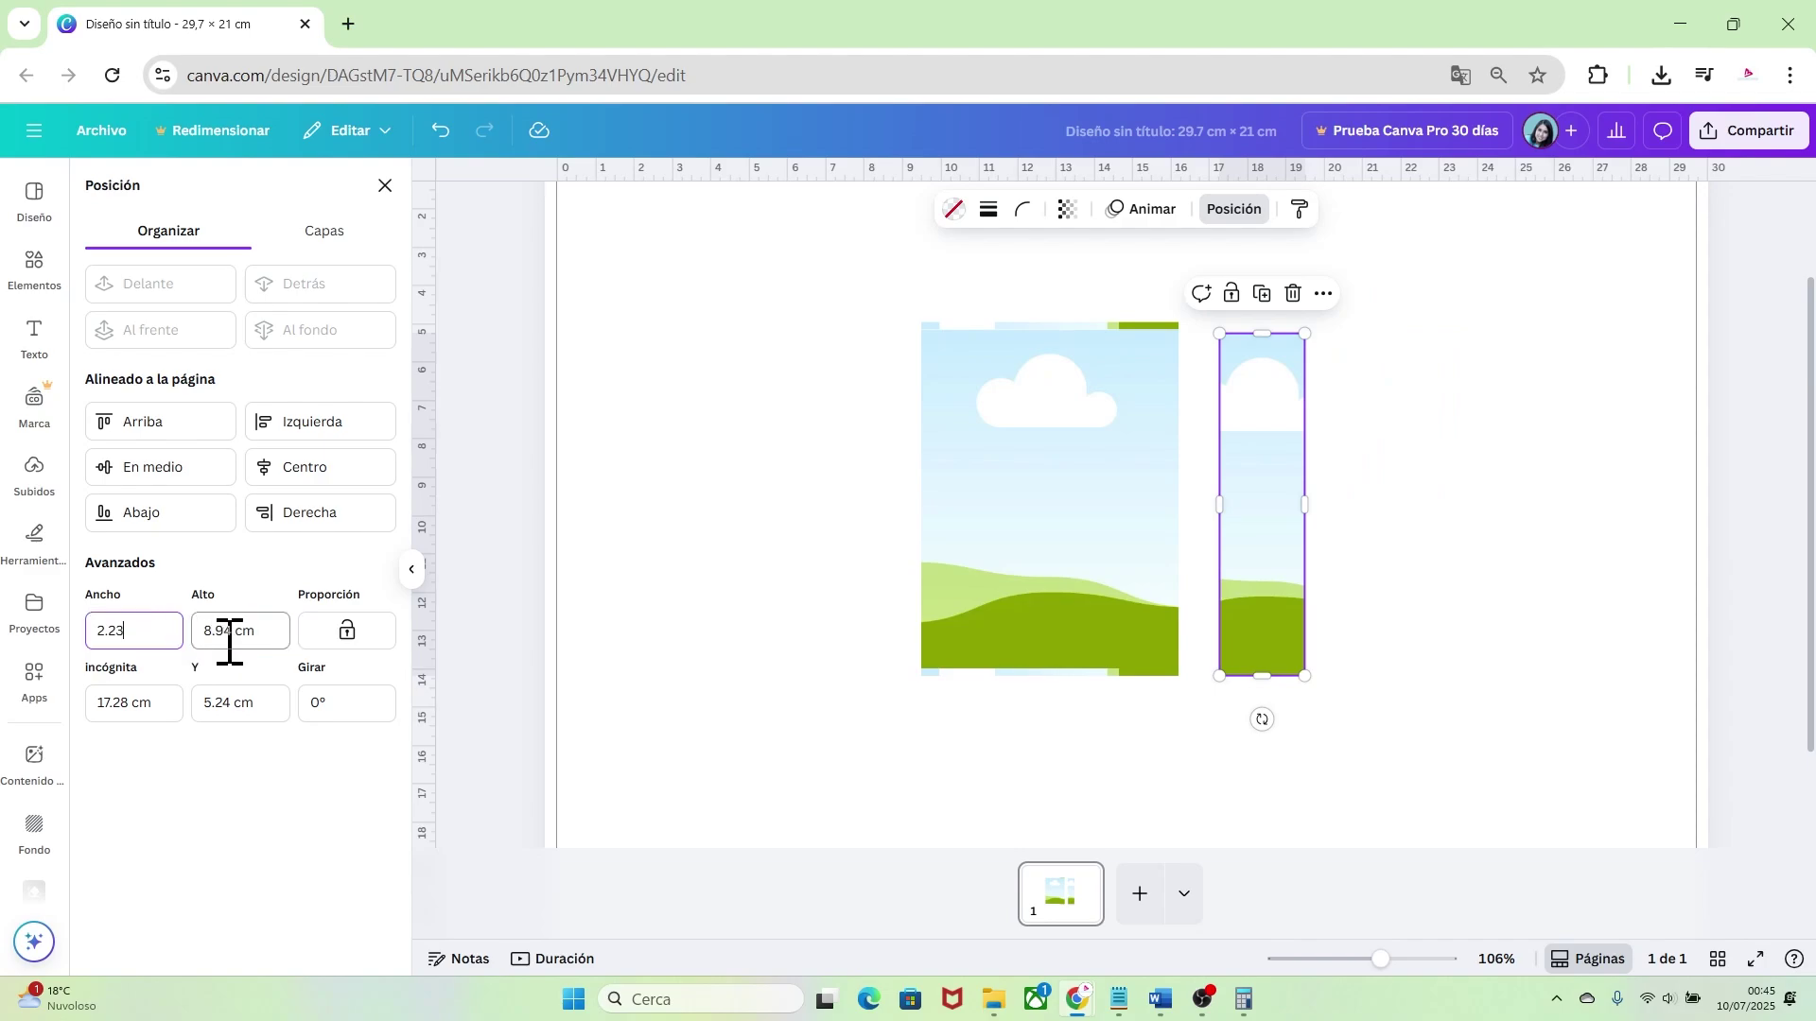
Place the 2.23 cm wide frame flush against the large frame's right edge
{"action": "left_click", "coordinate": [1350, 566]}
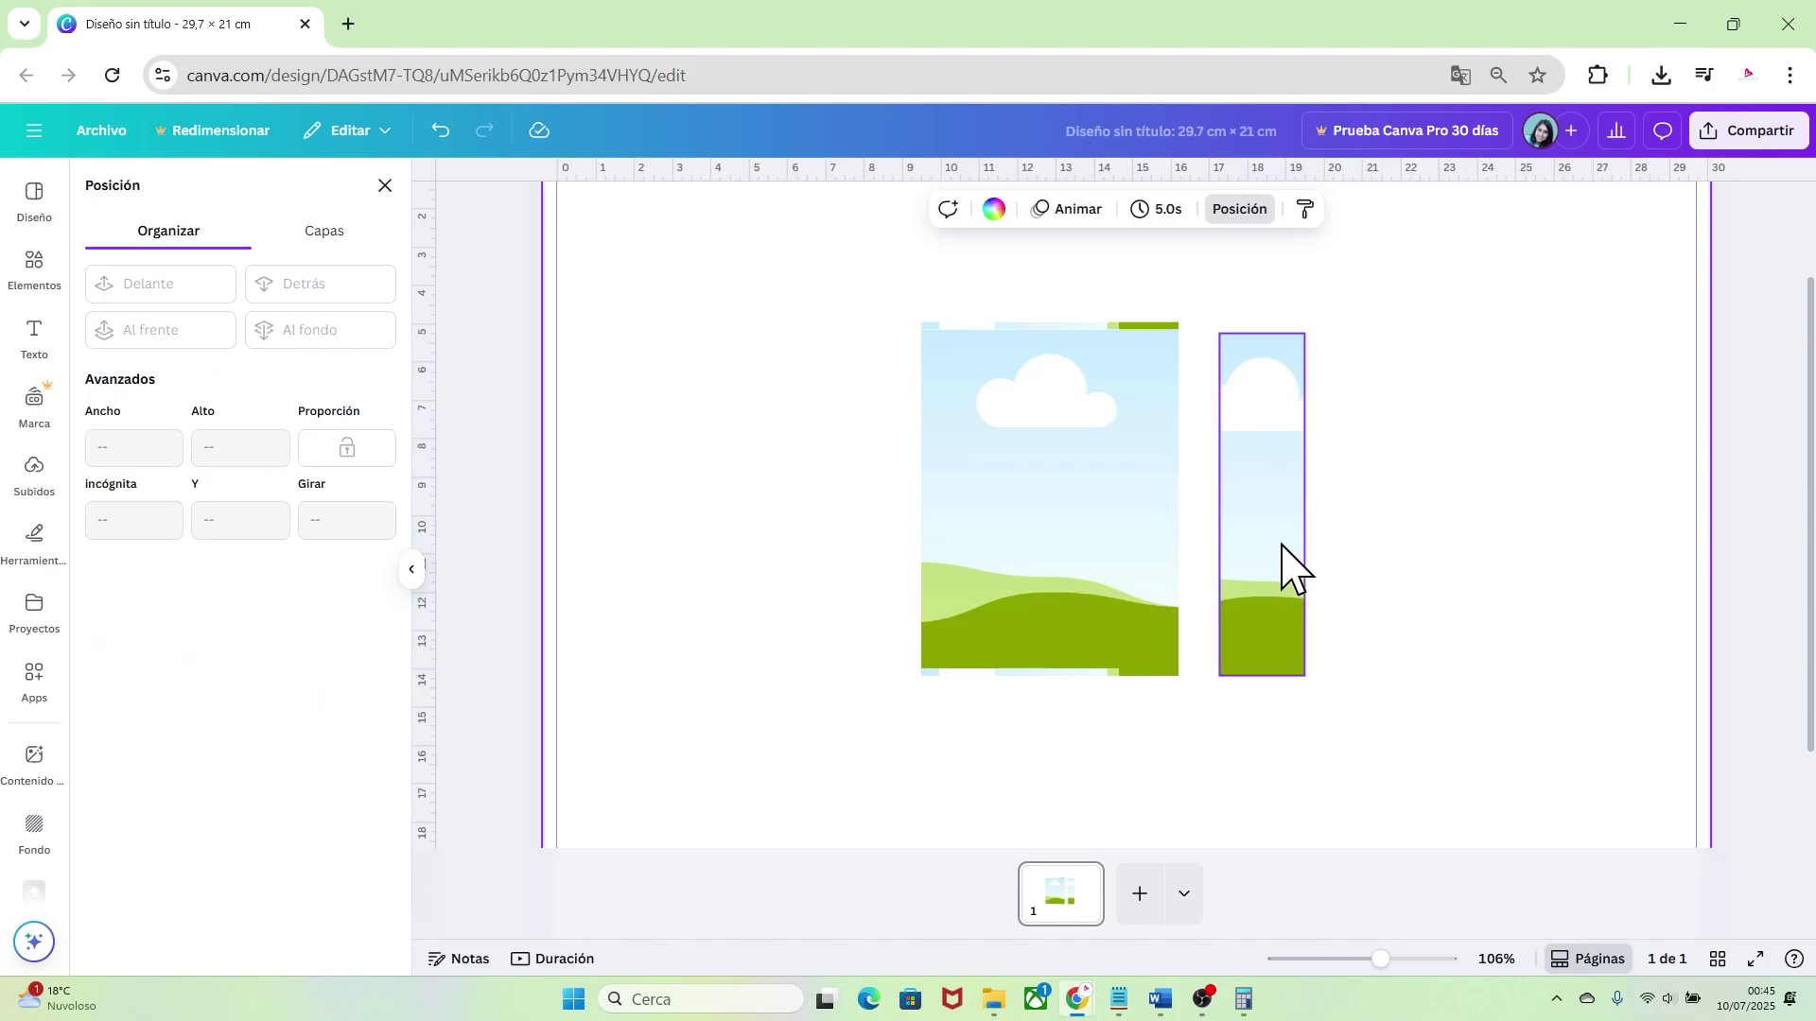
{"action": "left_click_drag", "start_coordinate": [1285, 559], "coordinate": [1243, 546]}
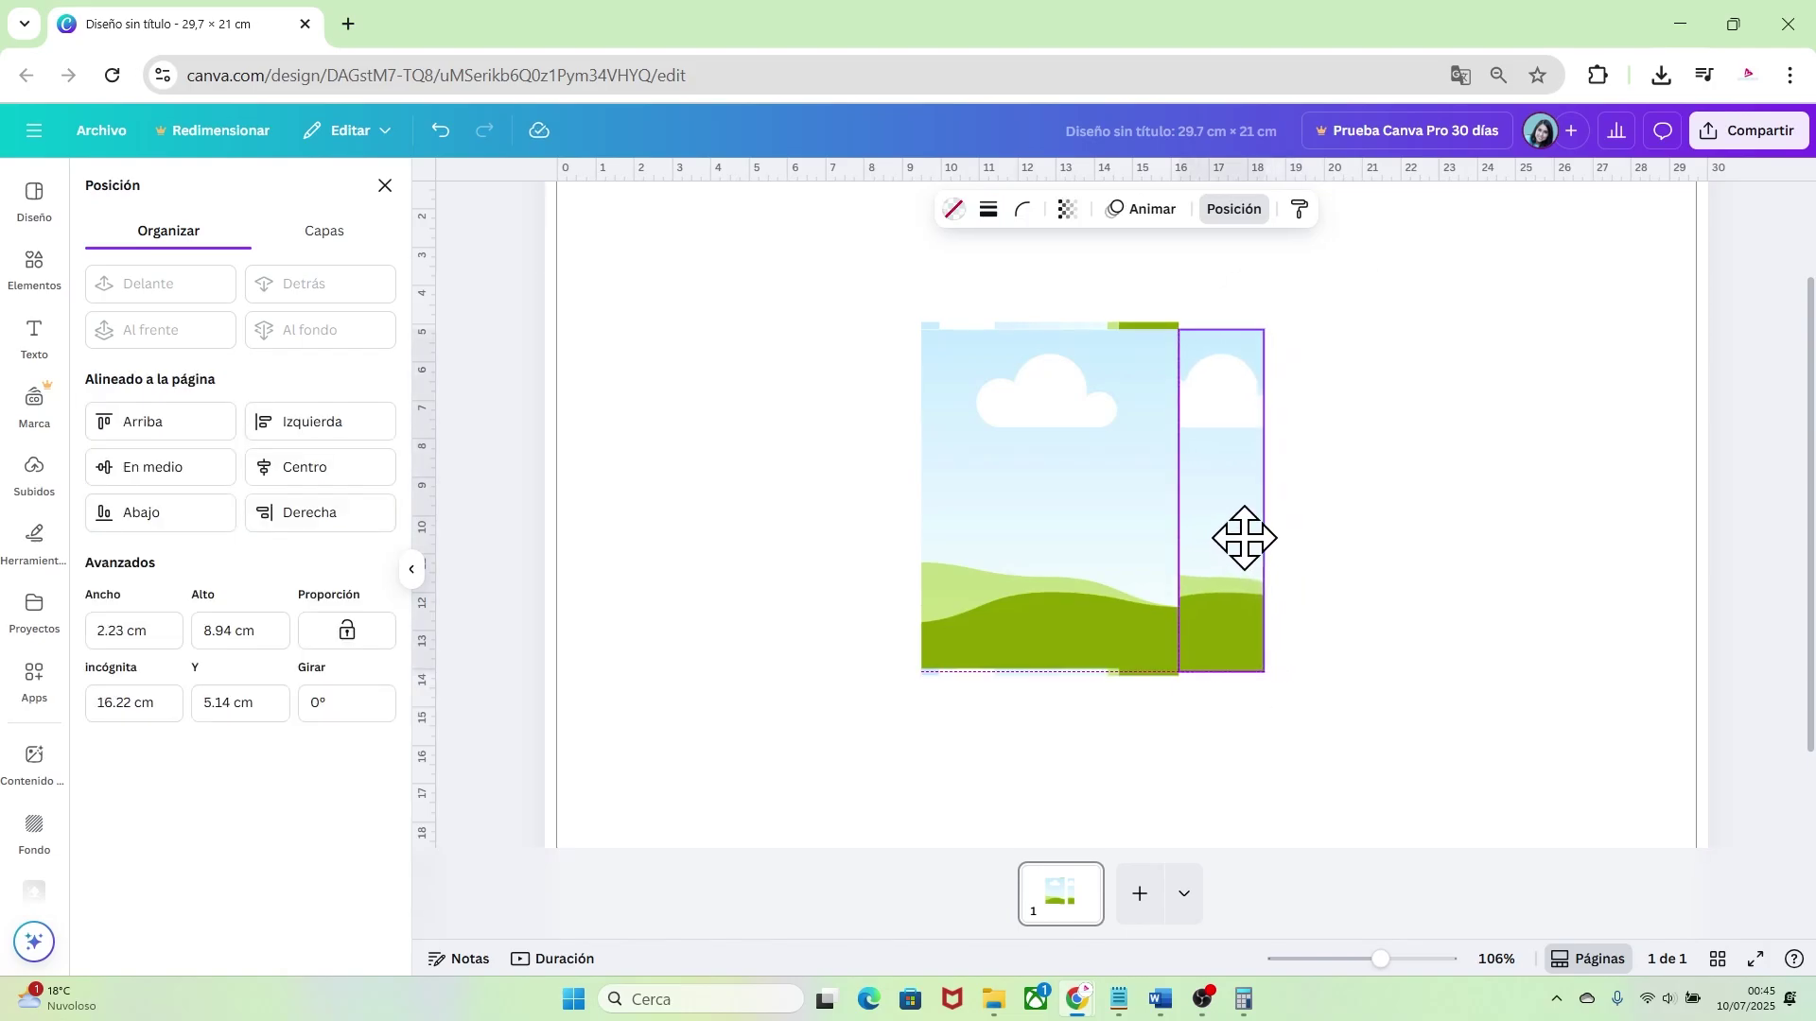
{"action": "left_click", "coordinate": [1324, 579]}
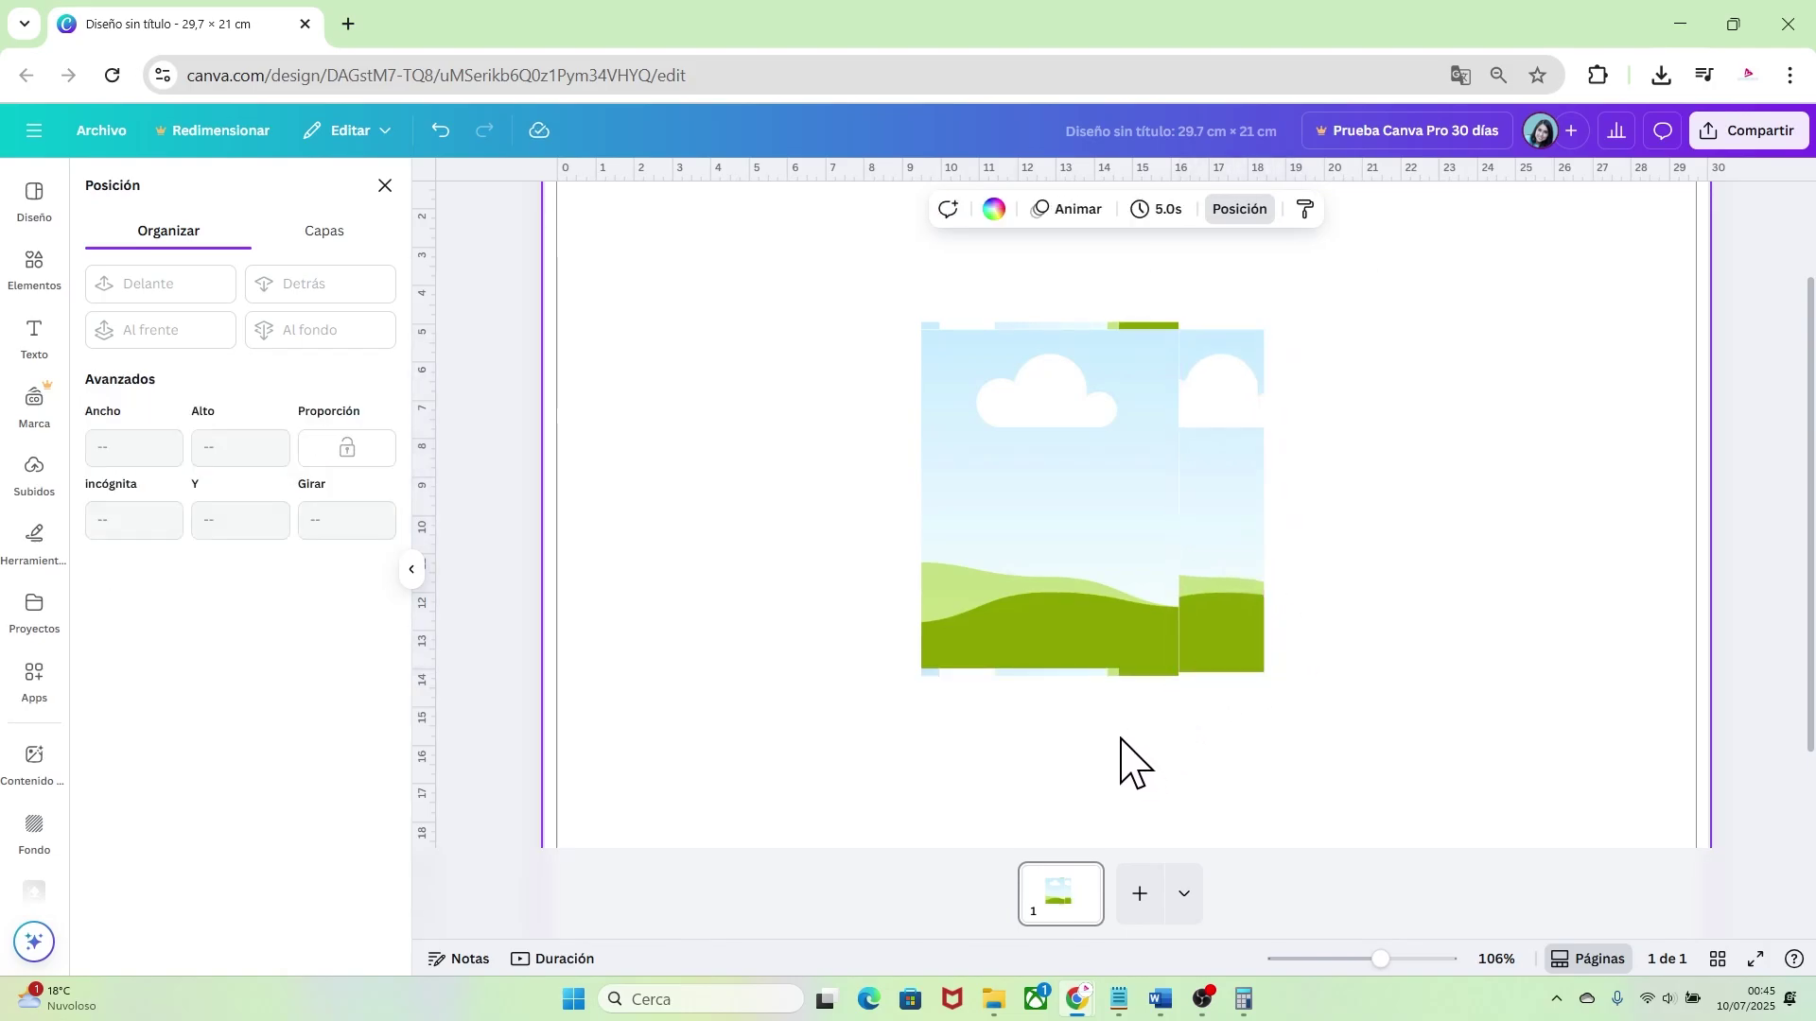
Duplicate the large frame together with its upper and lower strips and place the copies flush to the right of the narrow frame
{"action": "left_click_drag", "start_coordinate": [1131, 757], "coordinate": [1021, 418]}
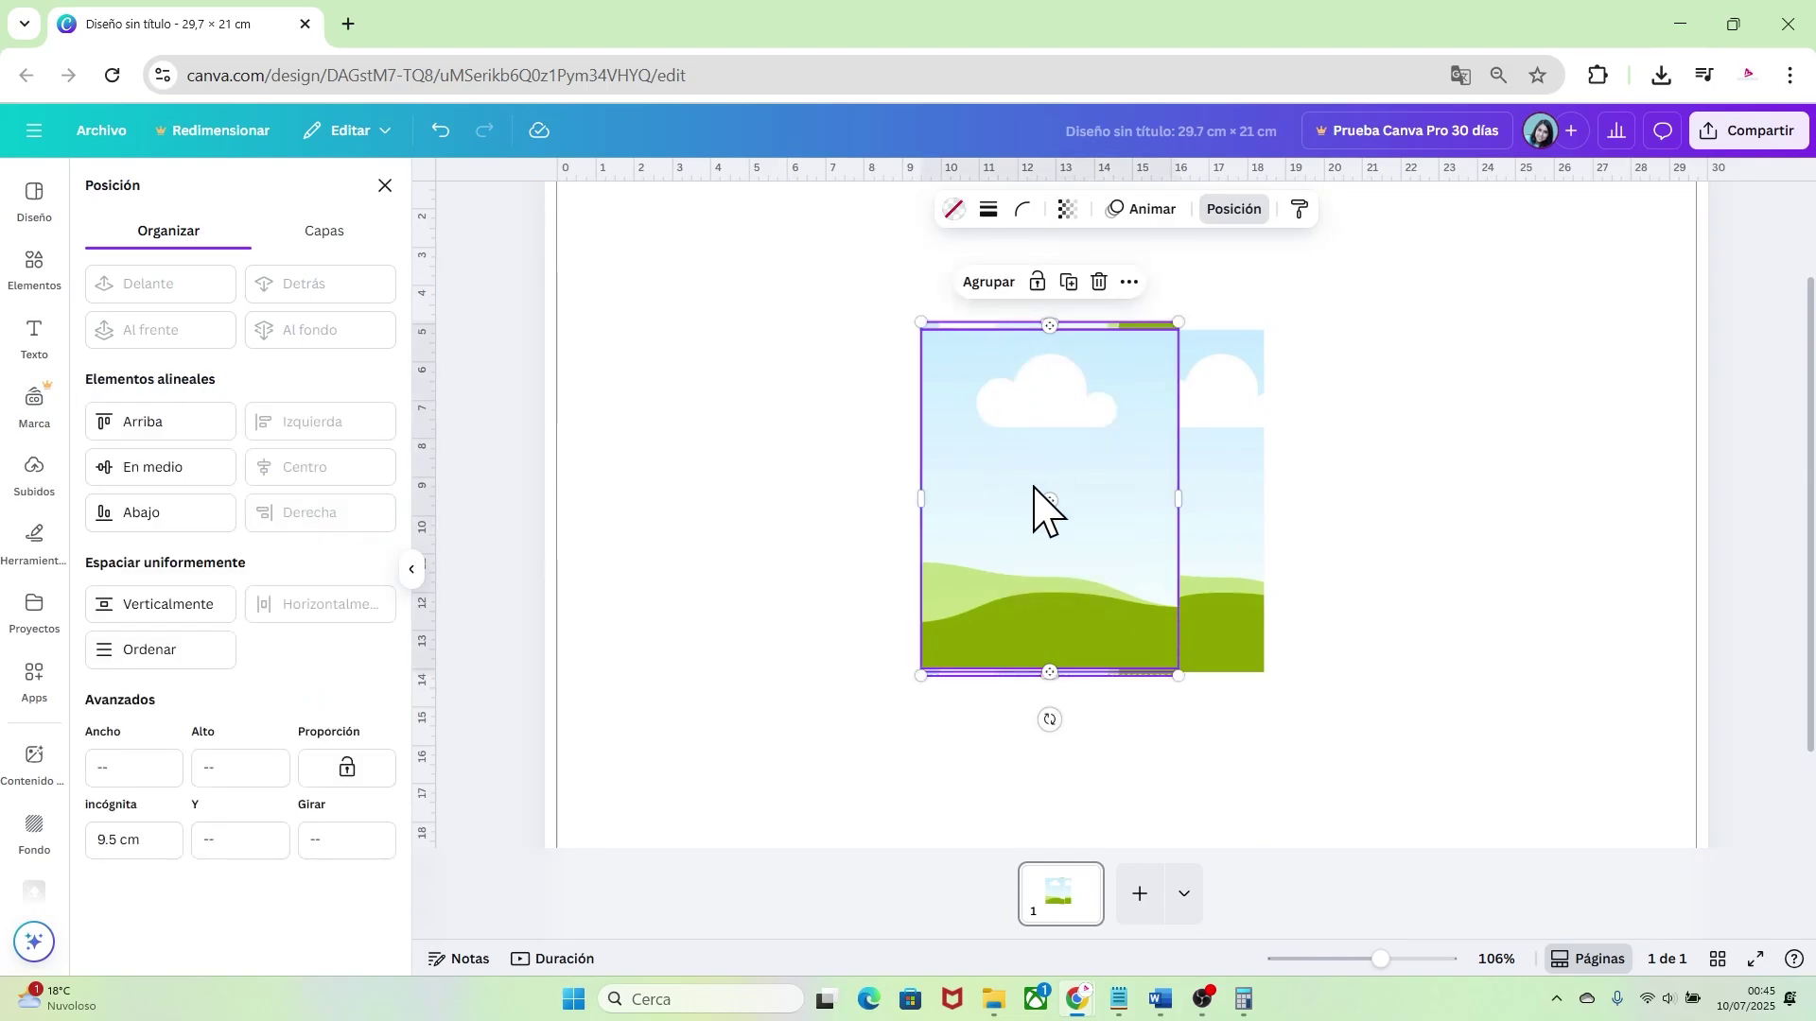
{"action": "left_click_drag", "start_coordinate": [964, 566], "coordinate": [1302, 540]}
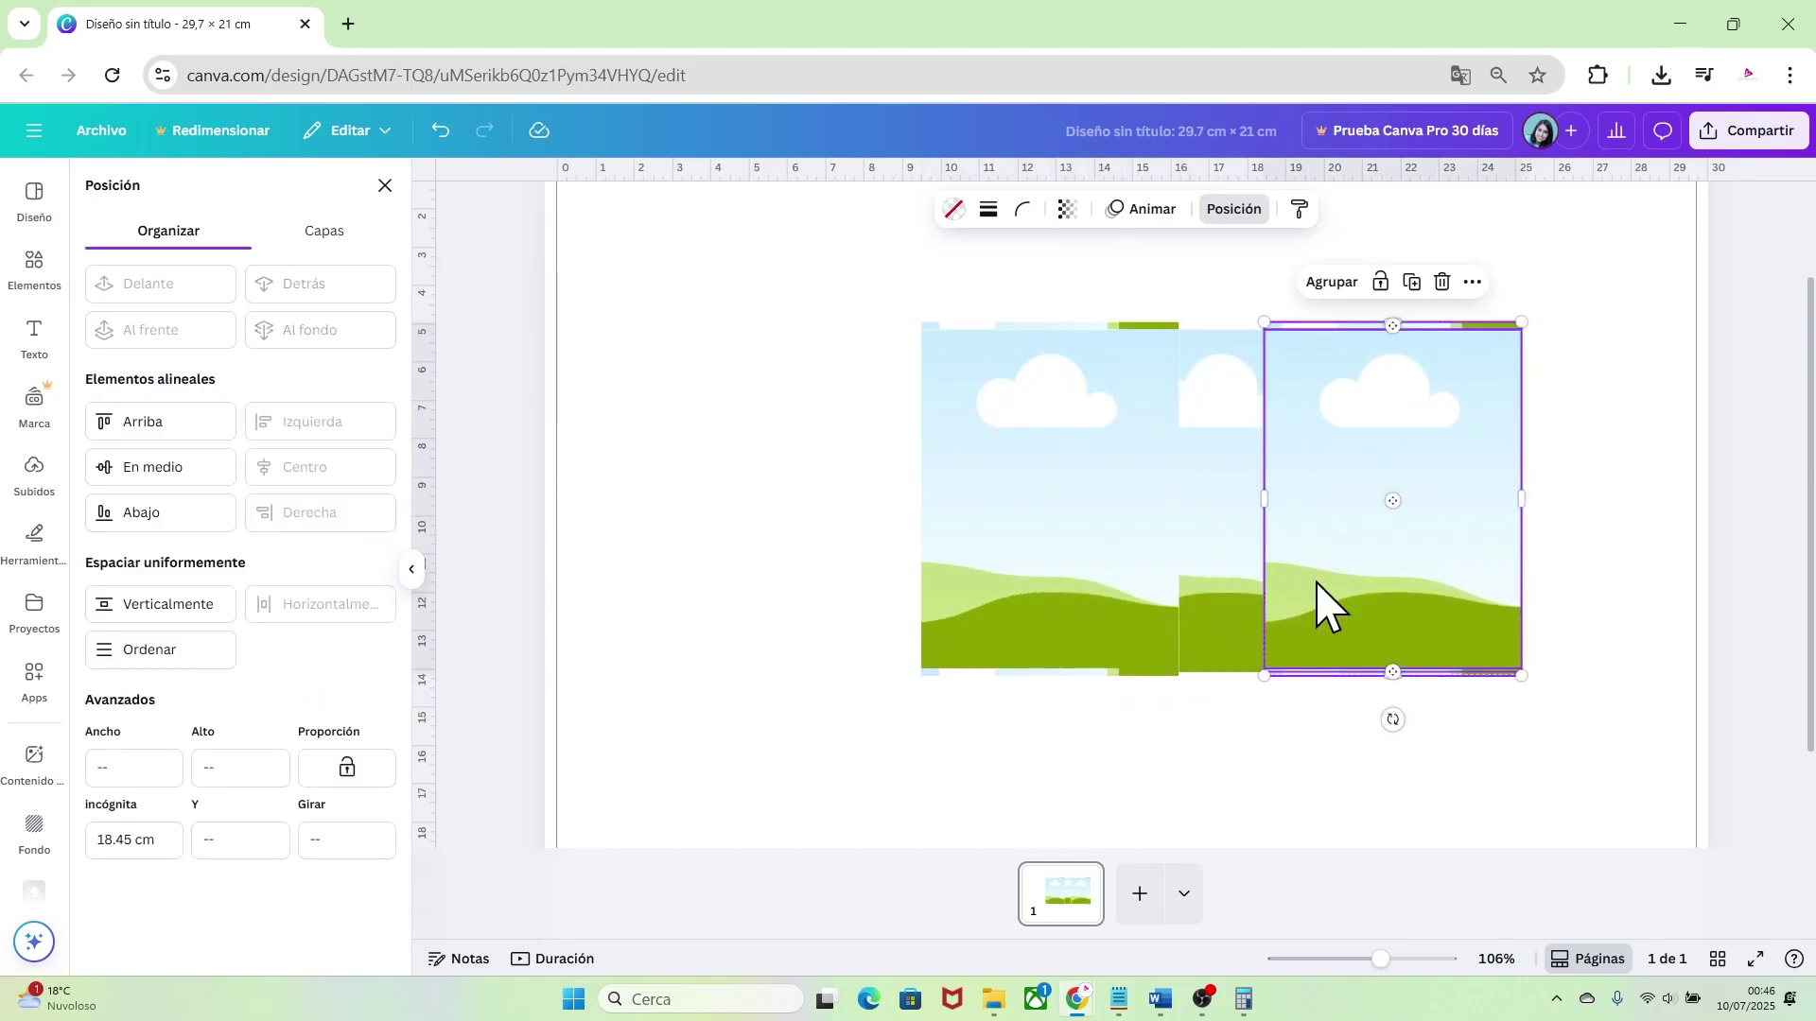
{"action": "left_click", "coordinate": [1313, 747]}
Duplicate the first large frame, size the copy 0.2 × 8.94 cm, and place it and a duplicate along the layout's outer left and right edges
{"action": "left_click", "coordinate": [1114, 550]}
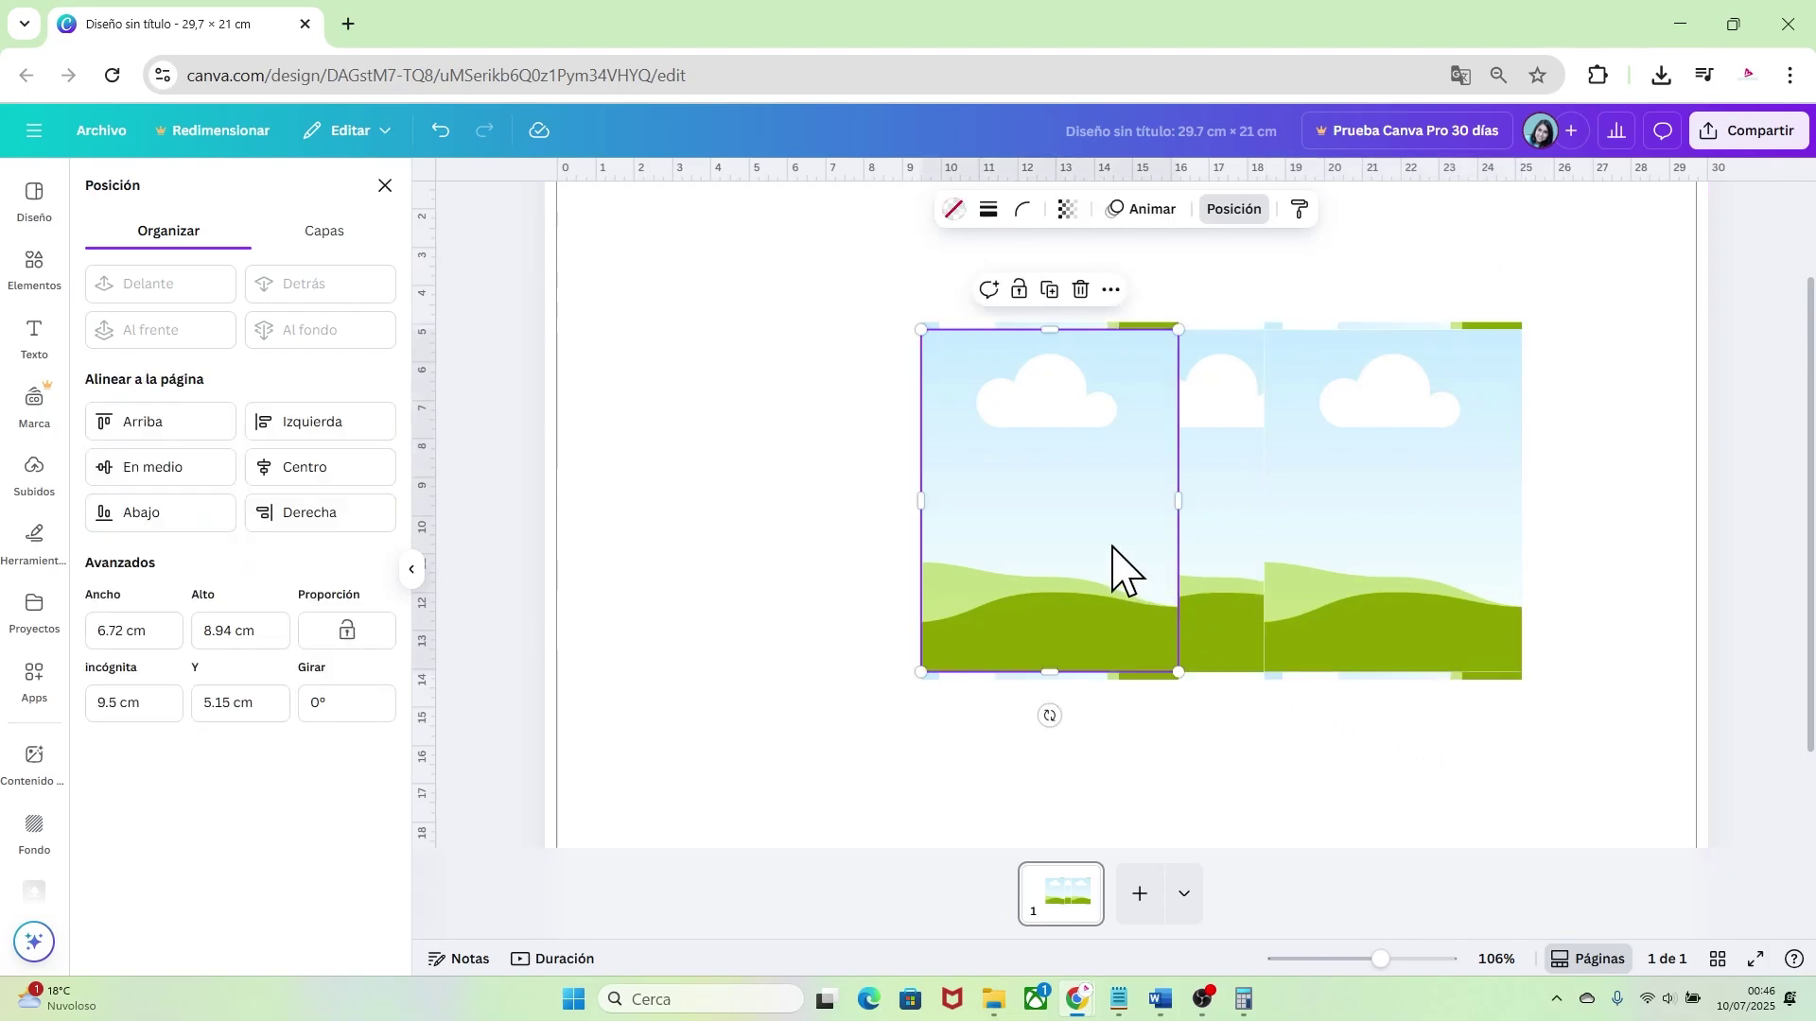
{"action": "left_click_drag", "start_coordinate": [1118, 580], "coordinate": [821, 566]}
{"action": "left_click", "coordinate": [179, 632]}
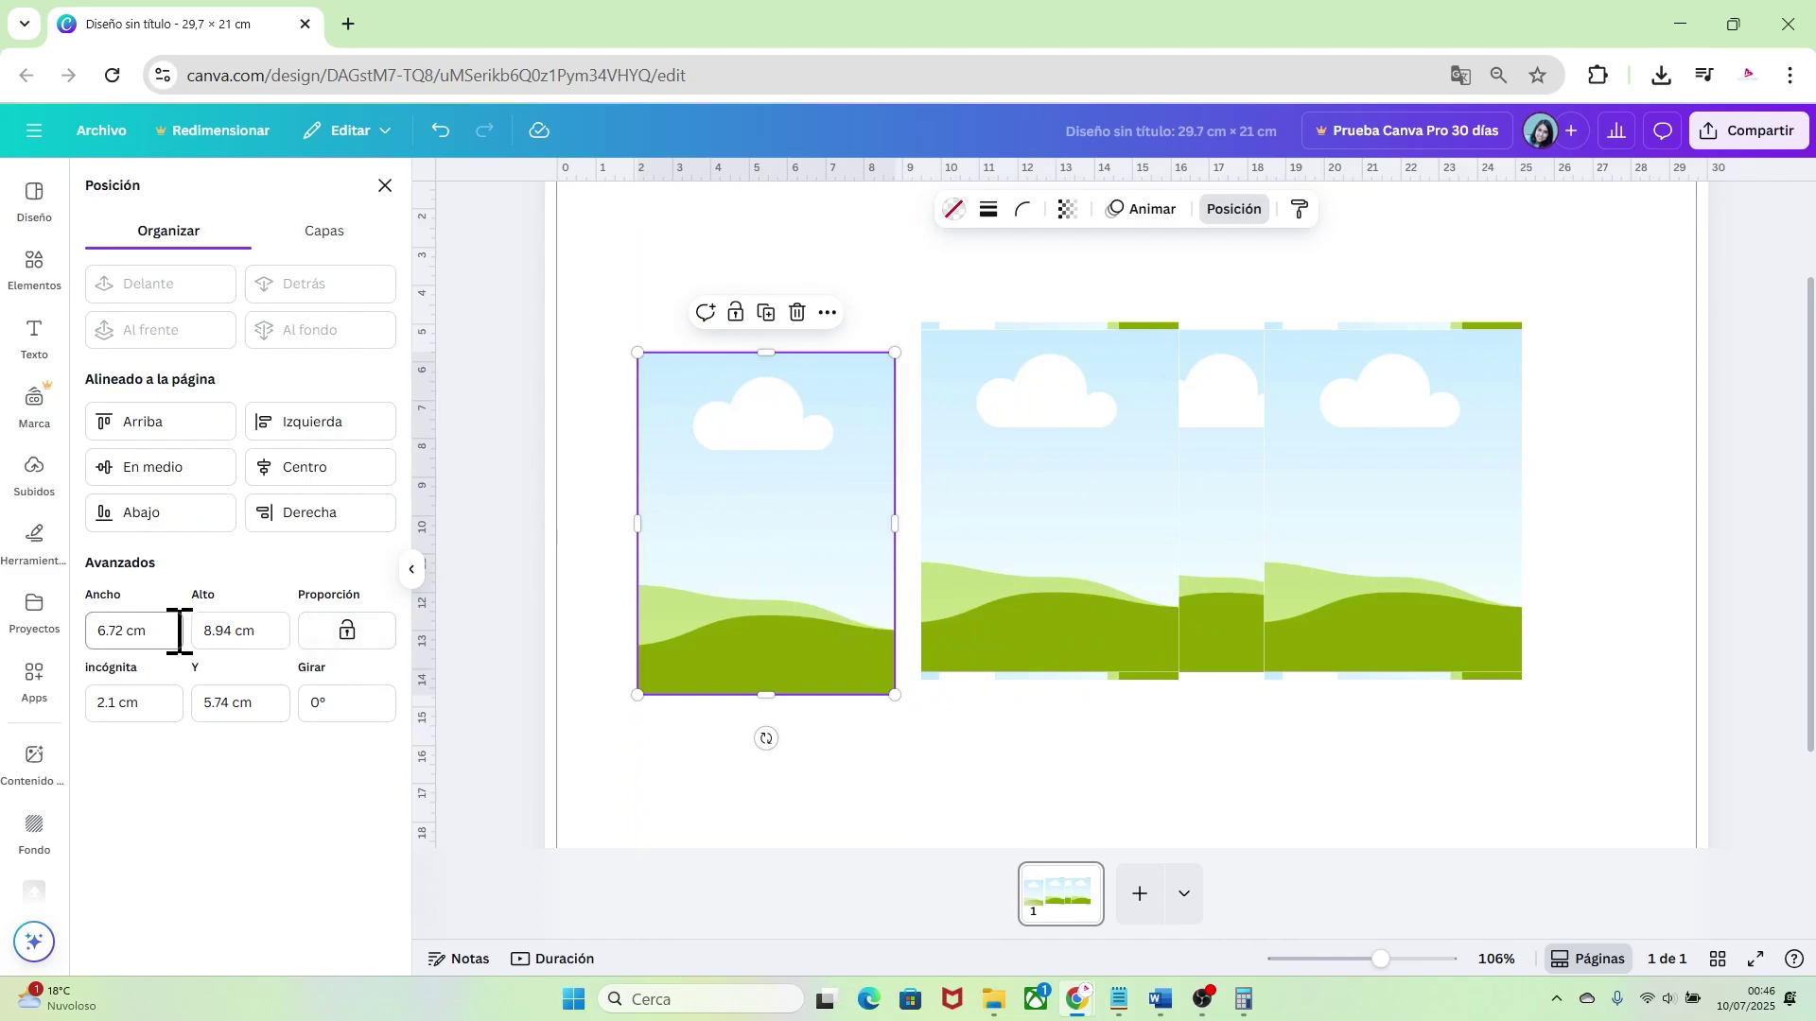
{"action": "left_click_drag", "start_coordinate": [179, 633], "coordinate": [105, 631]}
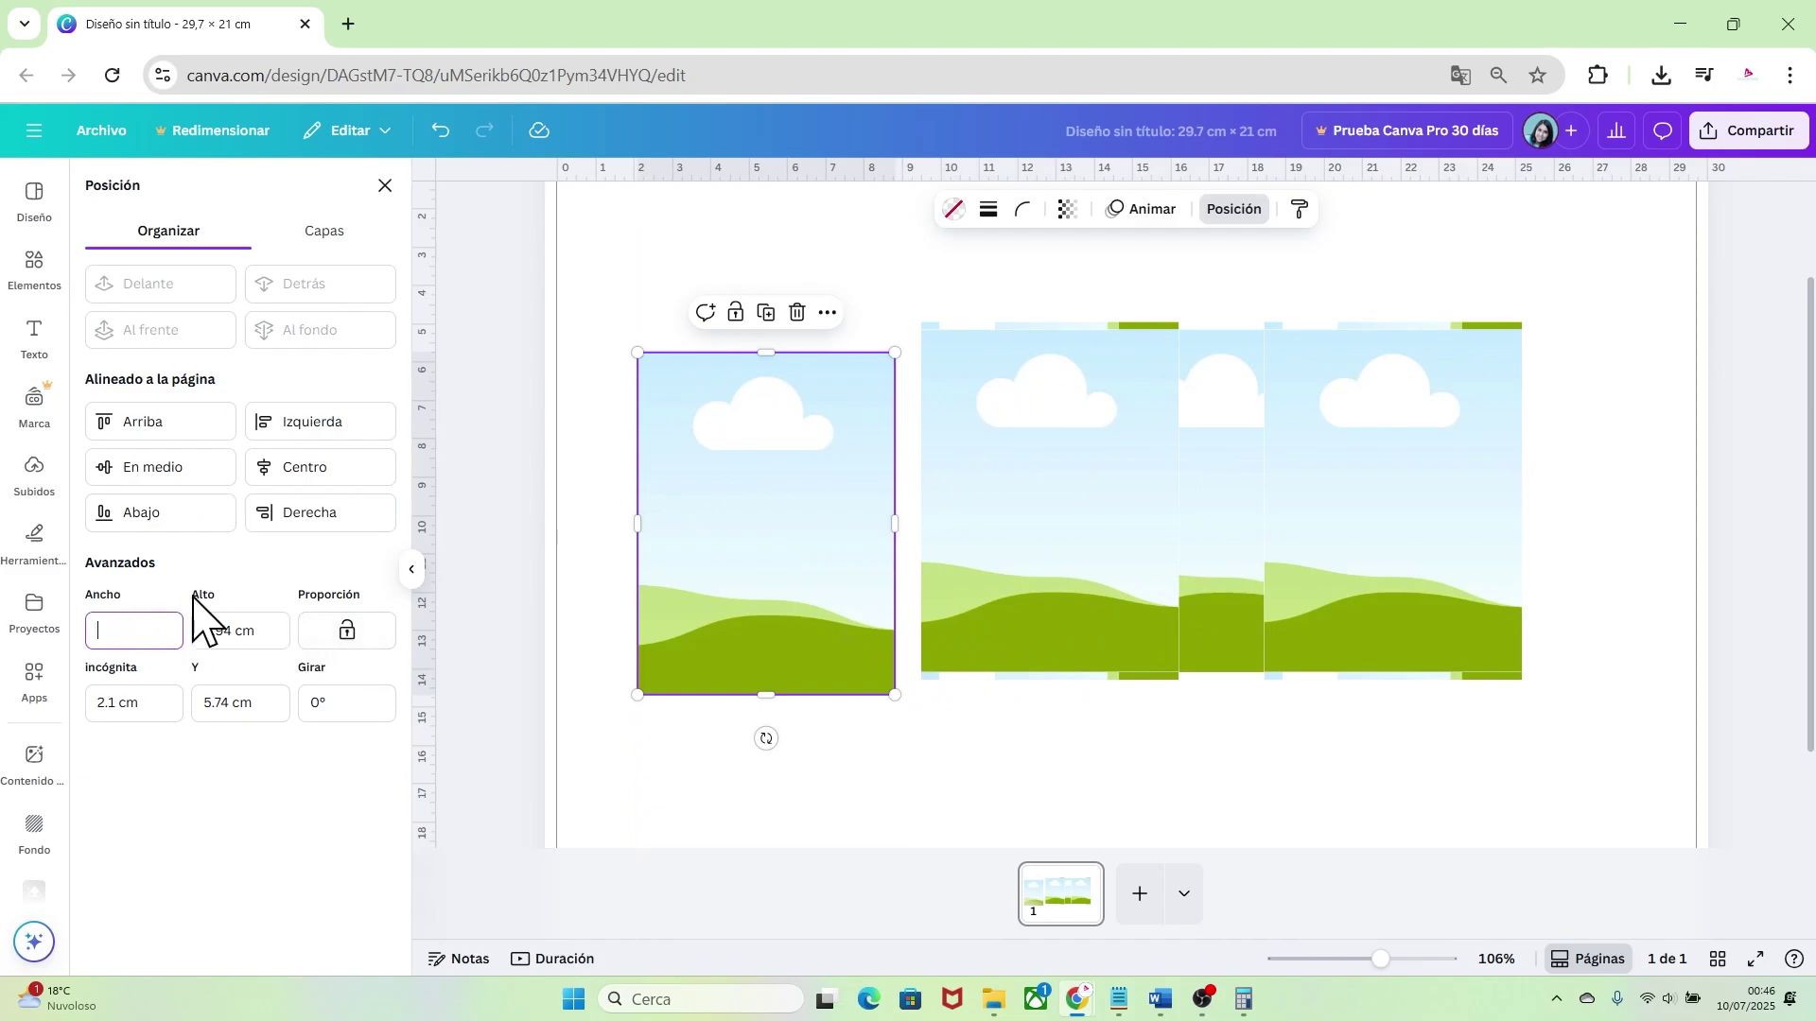
{"action": "type", "text": "0.2"}
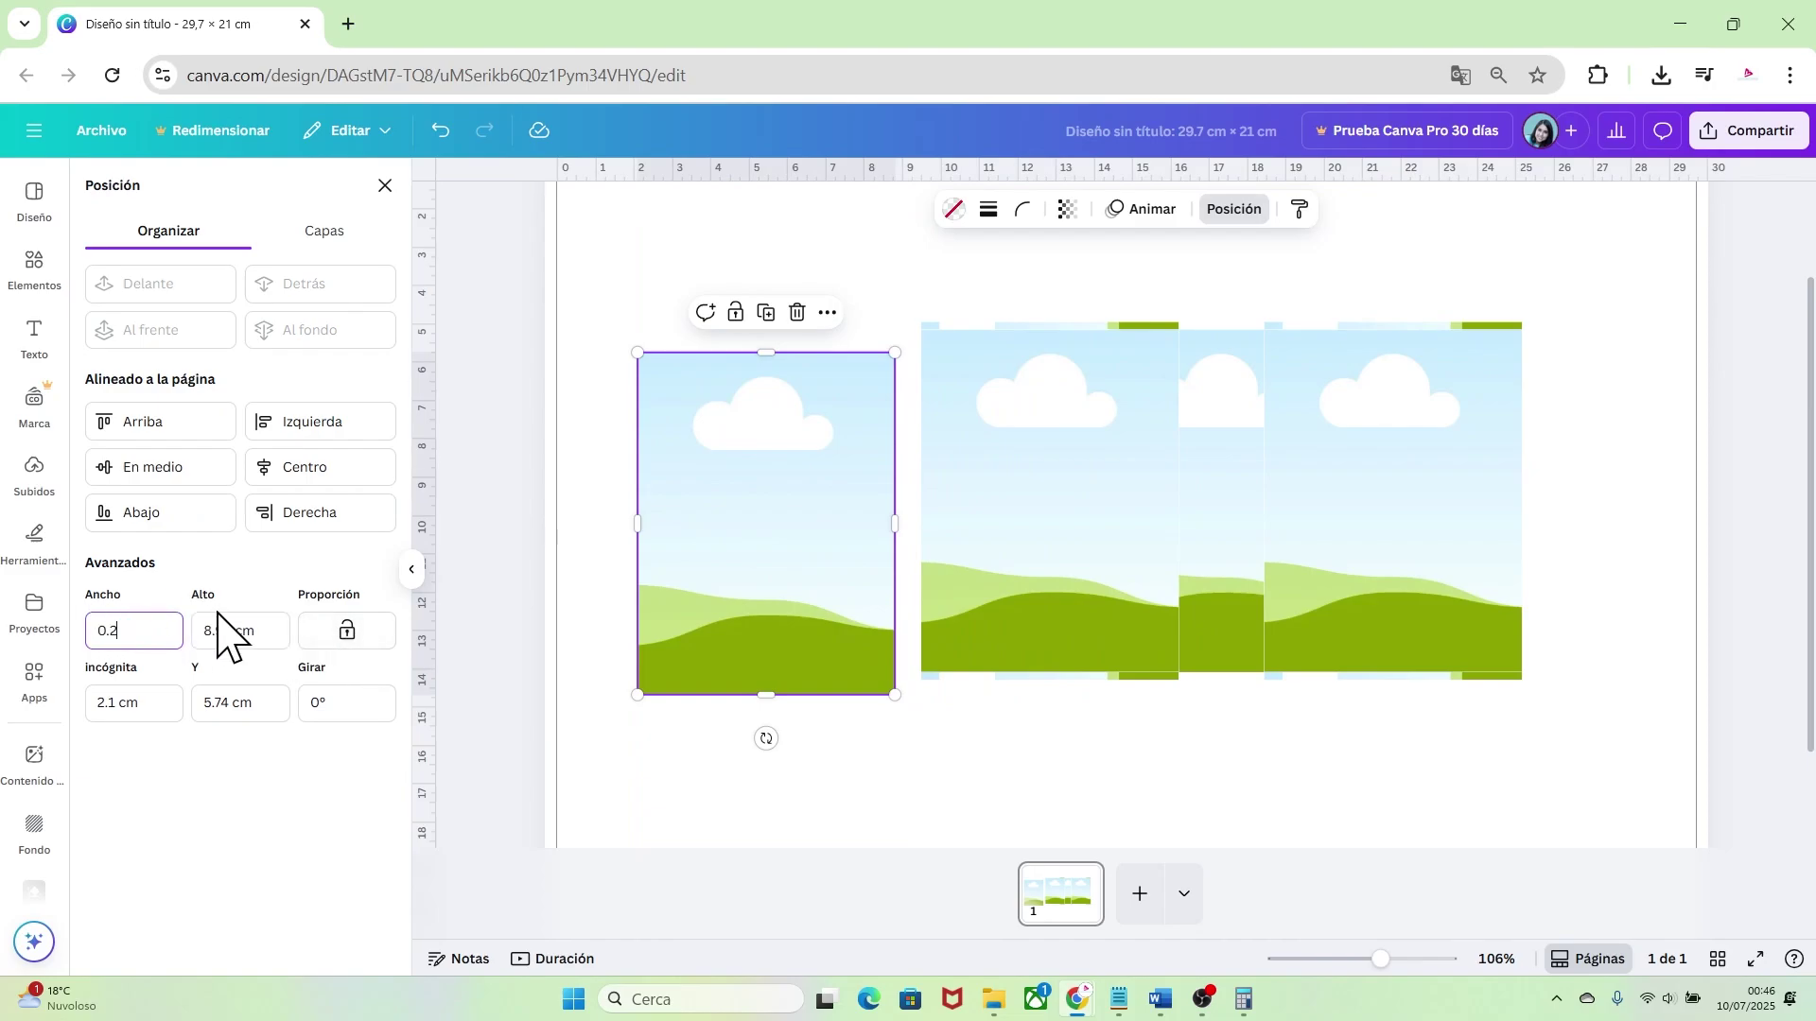
{"action": "left_click", "coordinate": [268, 631]}
{"action": "left_click_drag", "start_coordinate": [267, 631], "coordinate": [187, 634]}
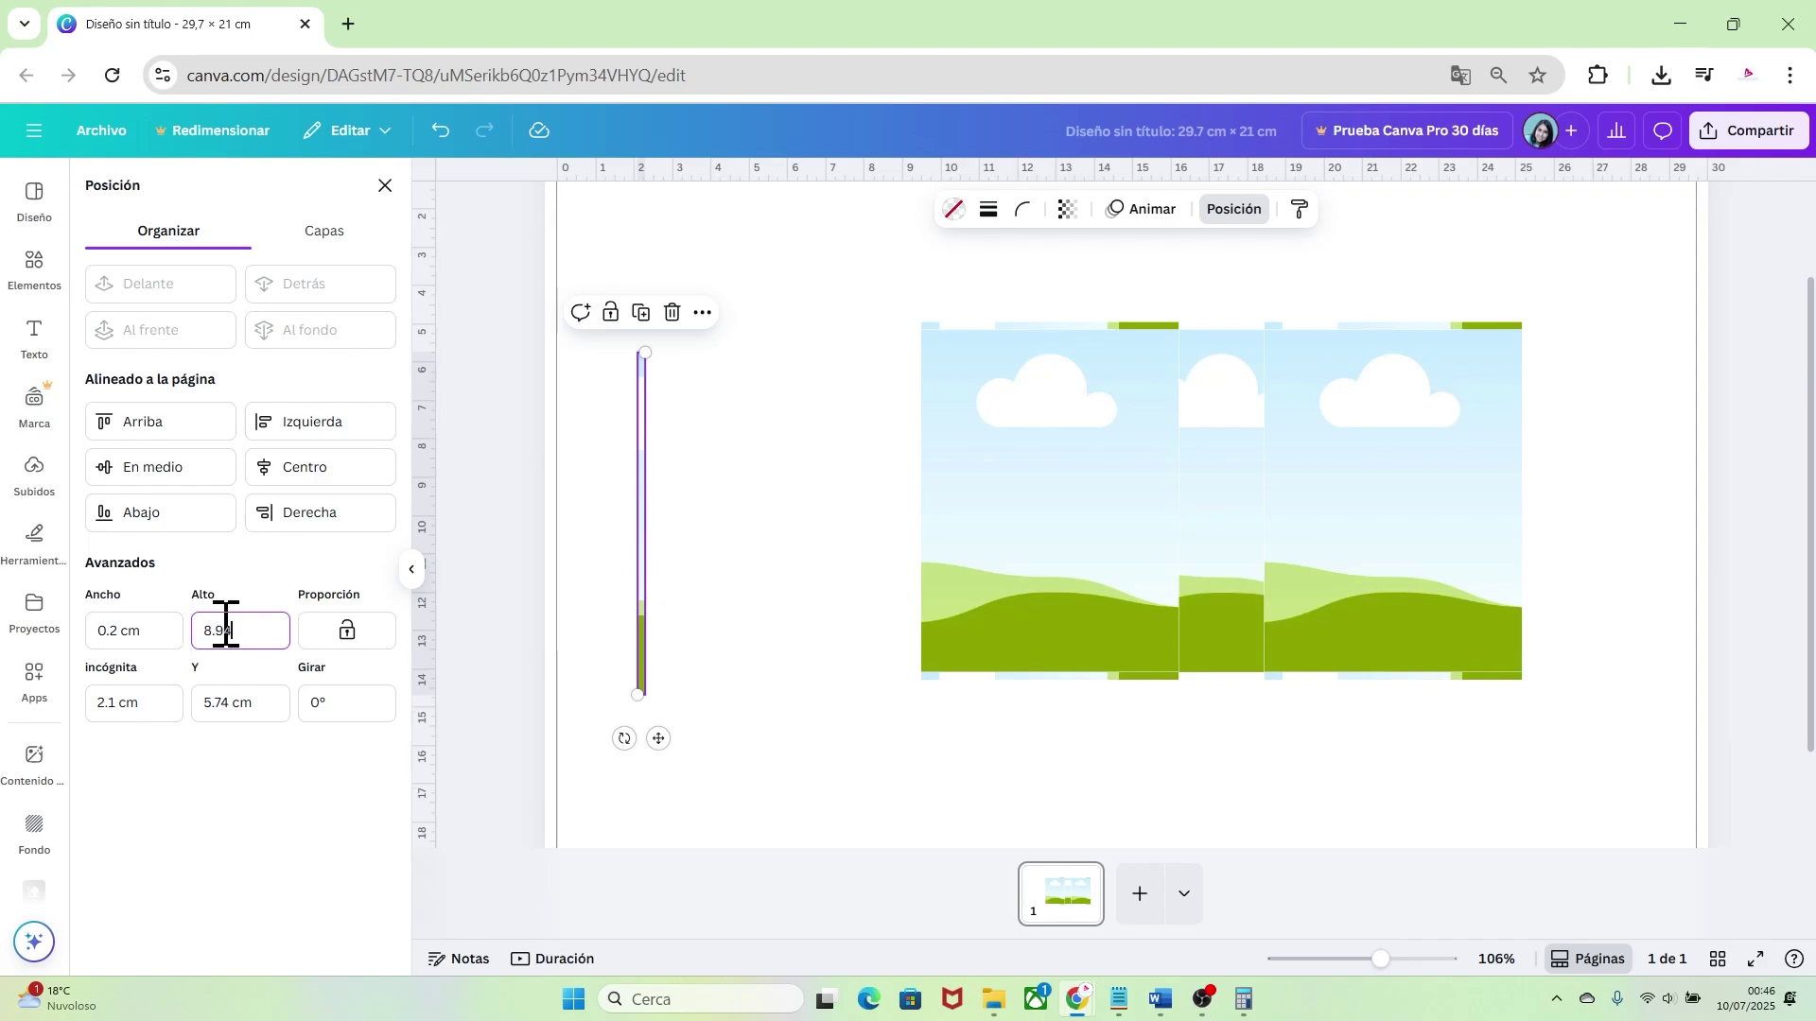
{"action": "left_click", "coordinate": [172, 633]}
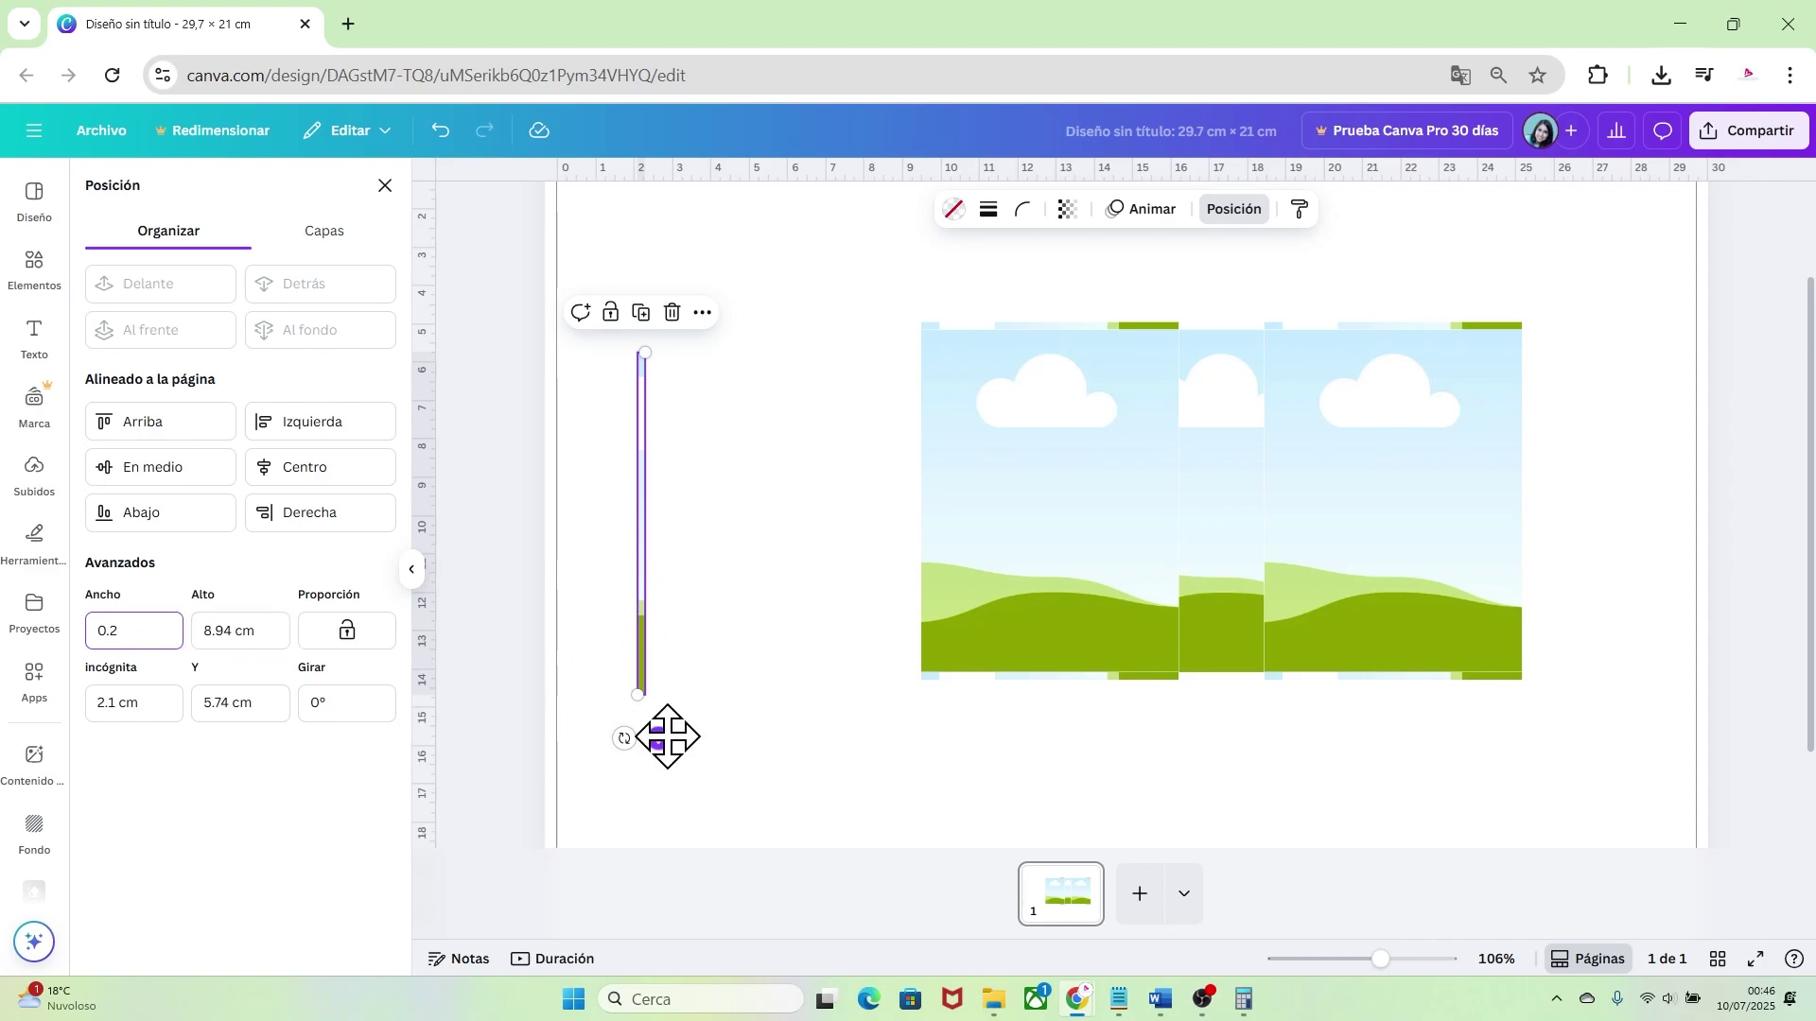
{"action": "left_click_drag", "start_coordinate": [661, 734], "coordinate": [1540, 713]}
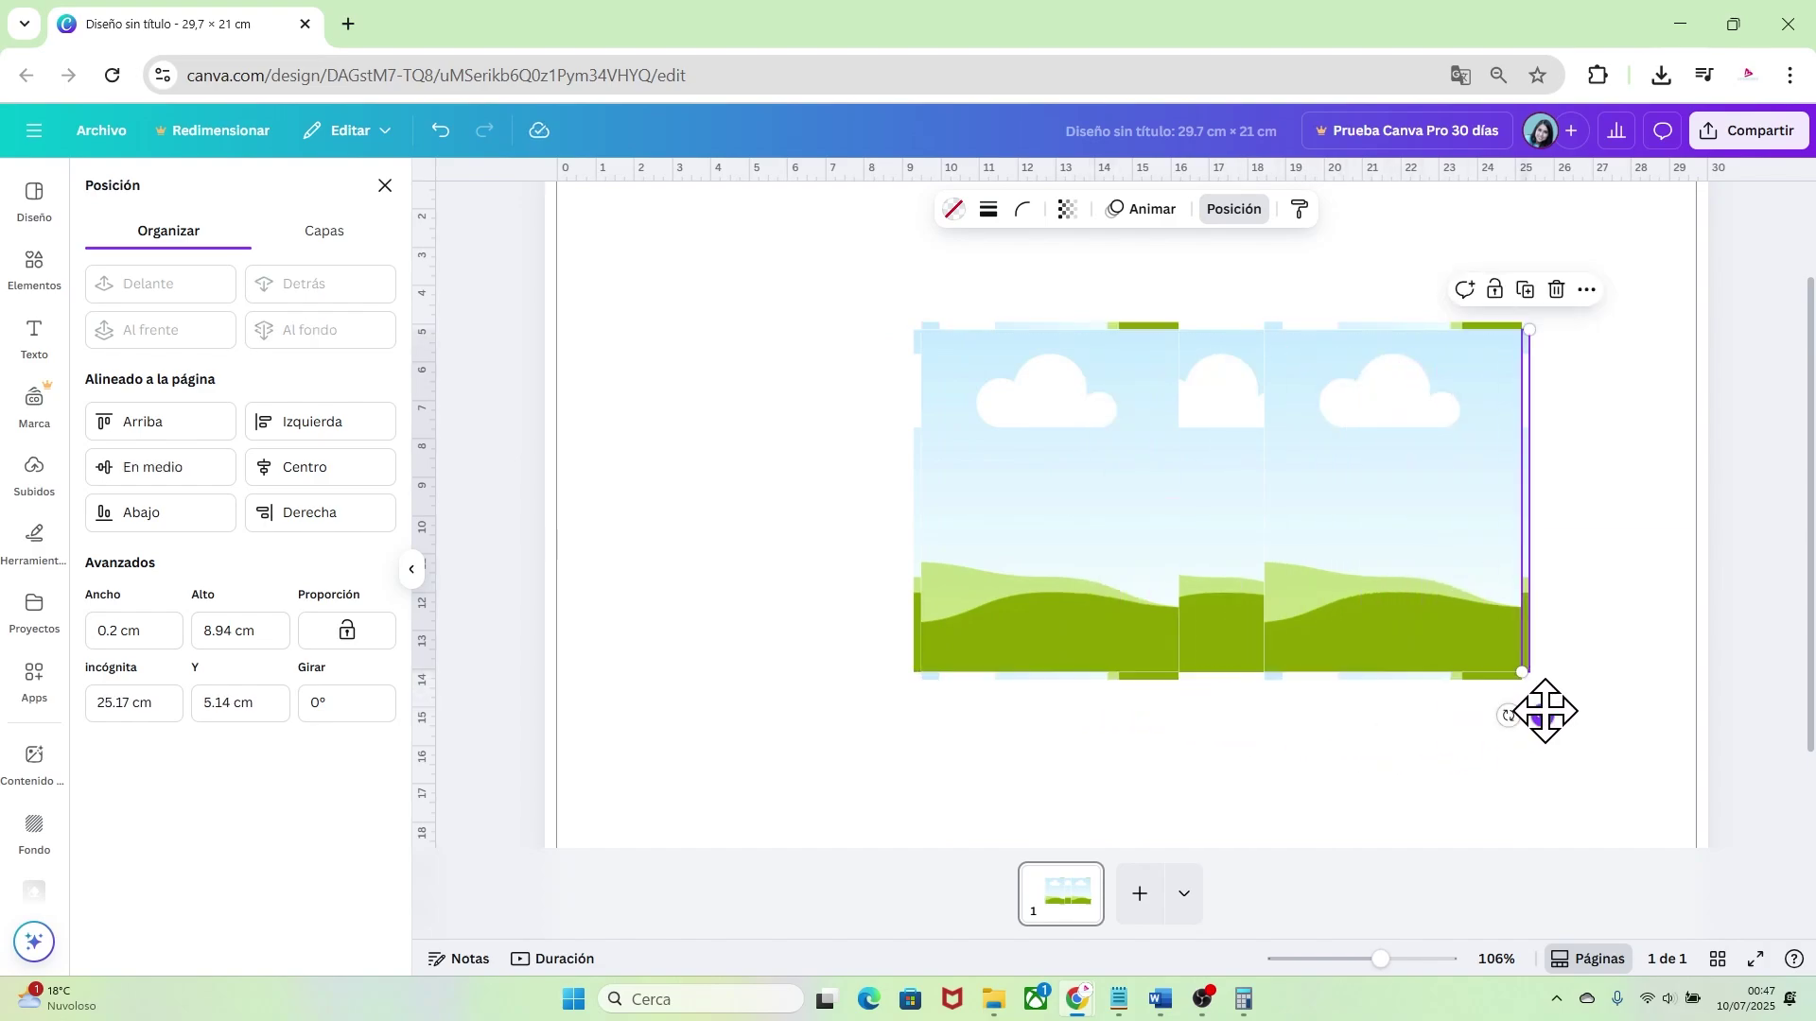
{"action": "left_click", "coordinate": [1513, 764]}
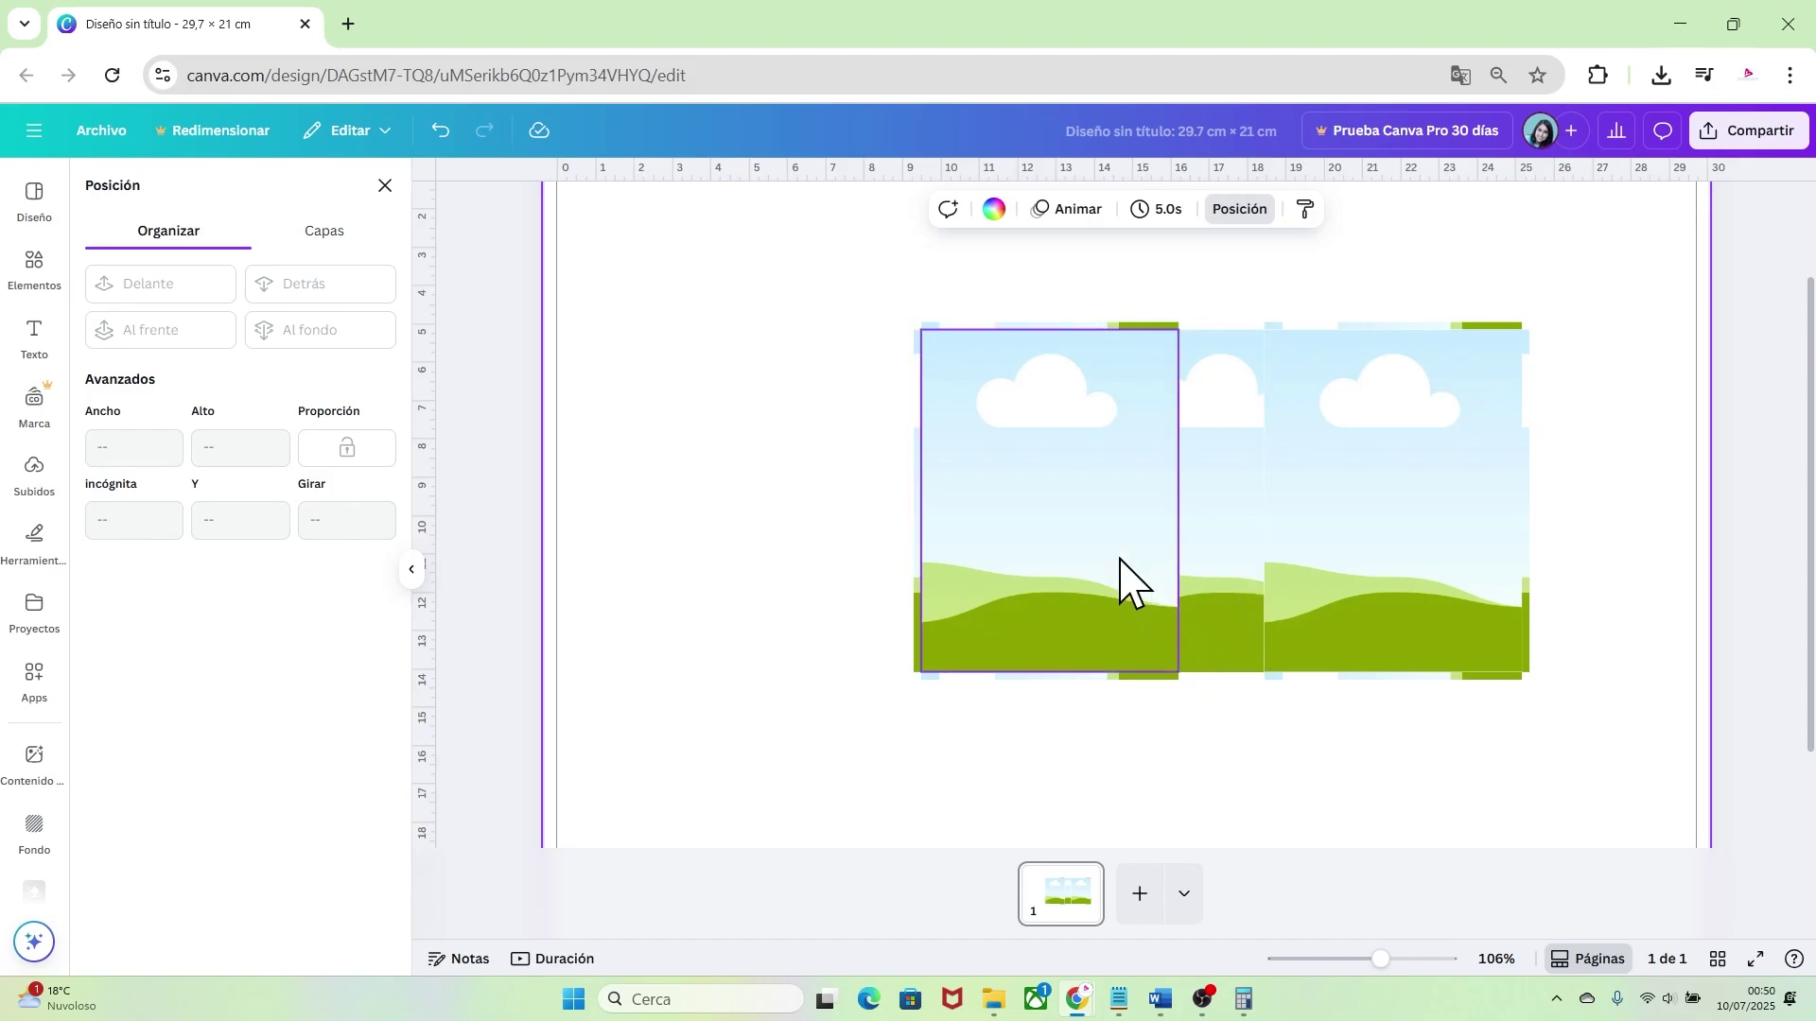
Duplicate the left large frame, size the copy 6.72 × 2.05 cm, and place it and a duplicate below and above that frame's edge strips
{"action": "left_click", "coordinate": [1116, 559]}
{"action": "left_click_drag", "start_coordinate": [1116, 560], "coordinate": [778, 549]}
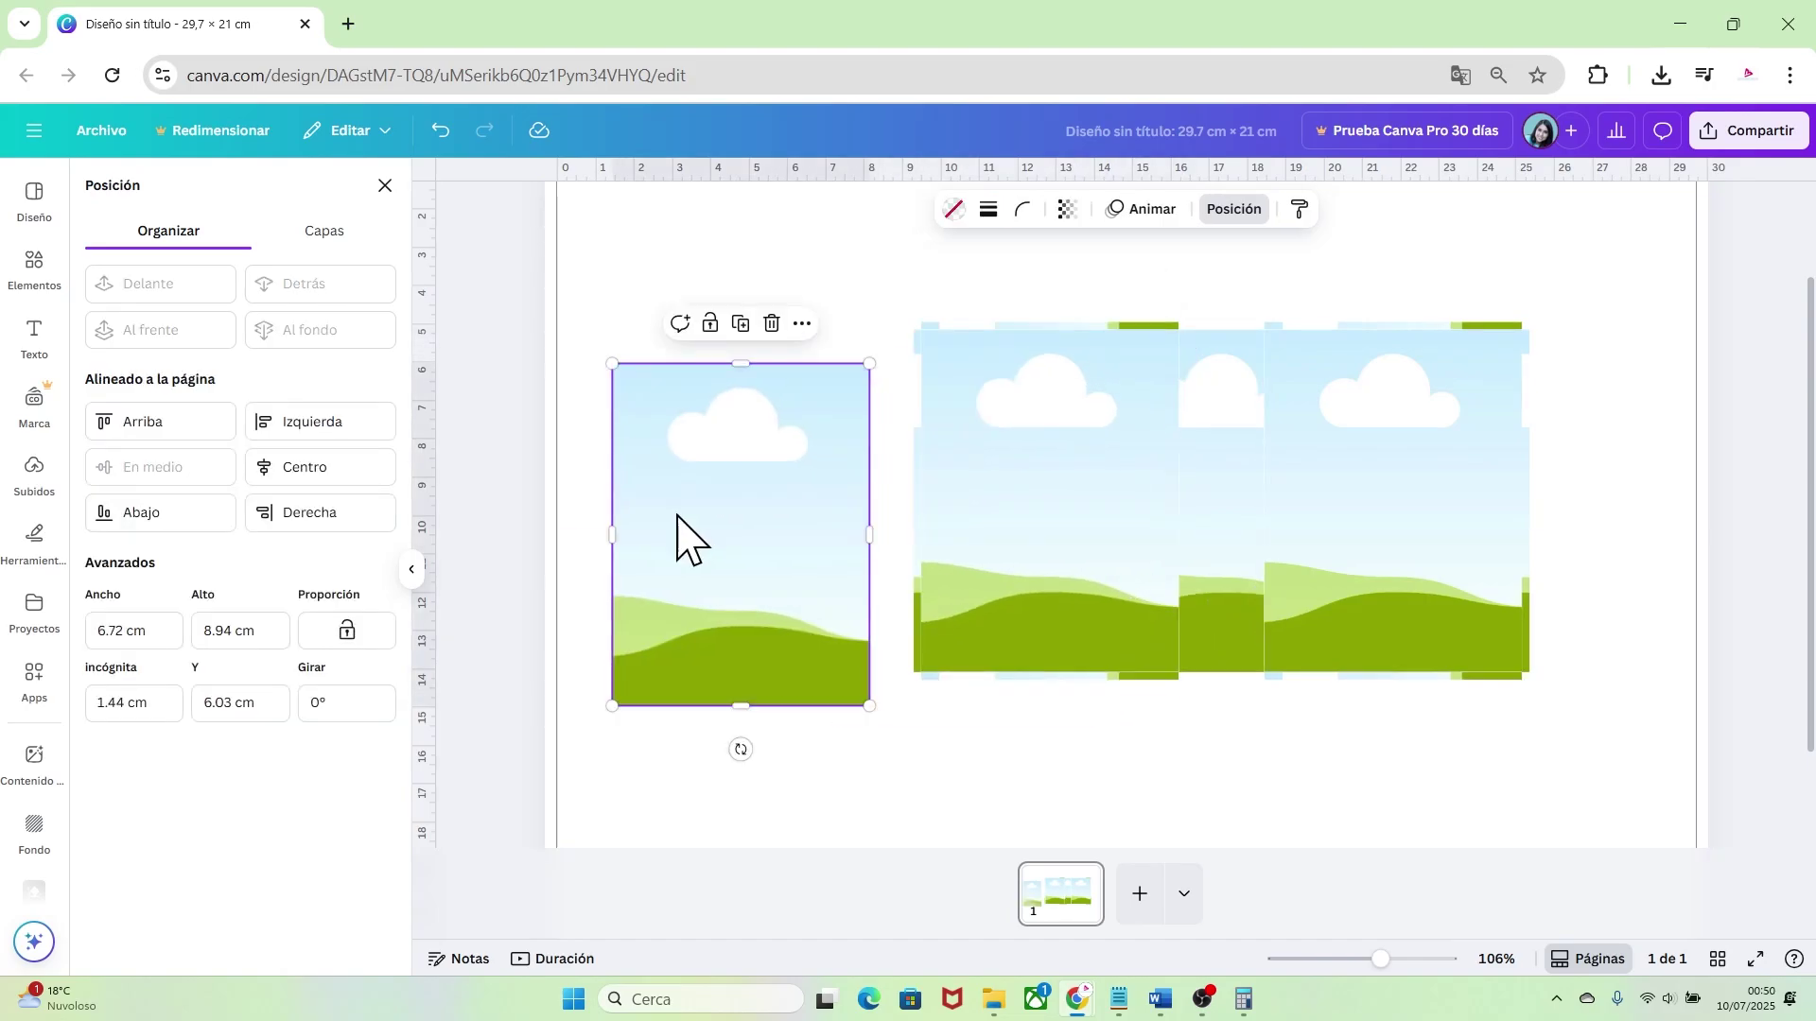
{"action": "left_click", "coordinate": [105, 627]}
{"action": "key", "text": "BackSpace"}
{"action": "type", "text": "6.72"}
{"action": "left_click", "coordinate": [248, 631]}
{"action": "type", "text": "2.05"}
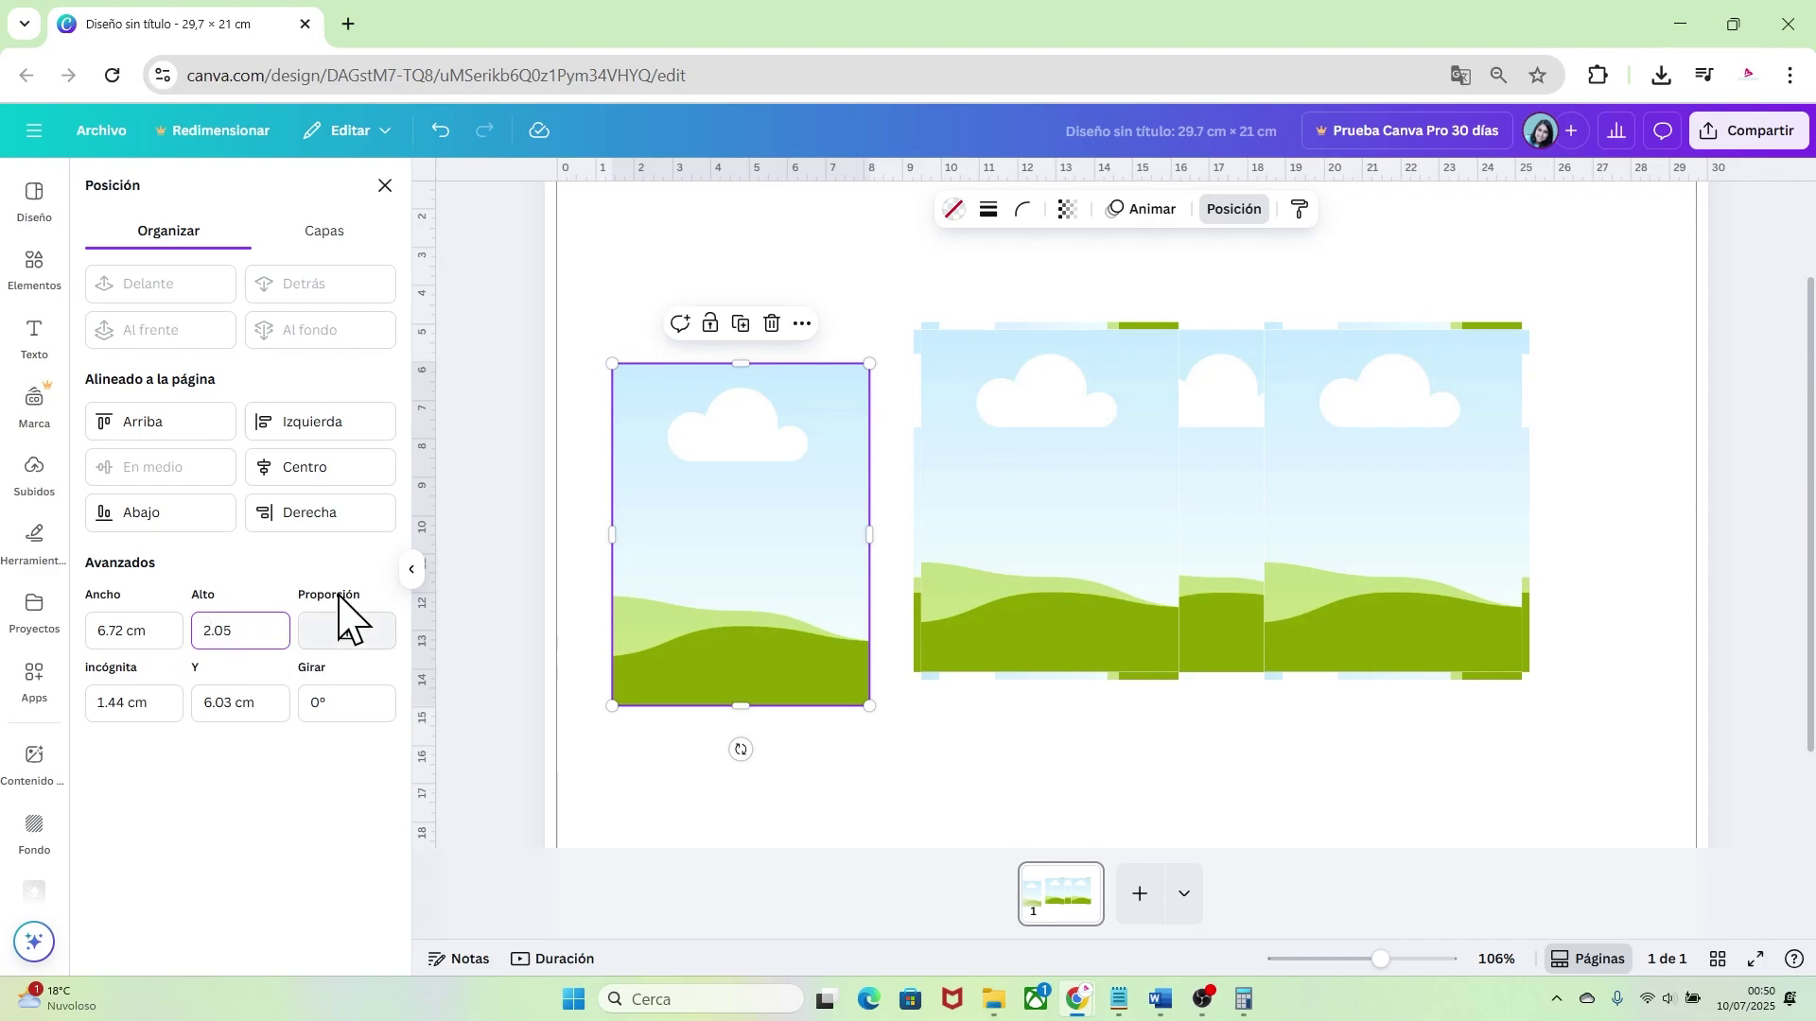
{"action": "left_click", "coordinate": [681, 730]}
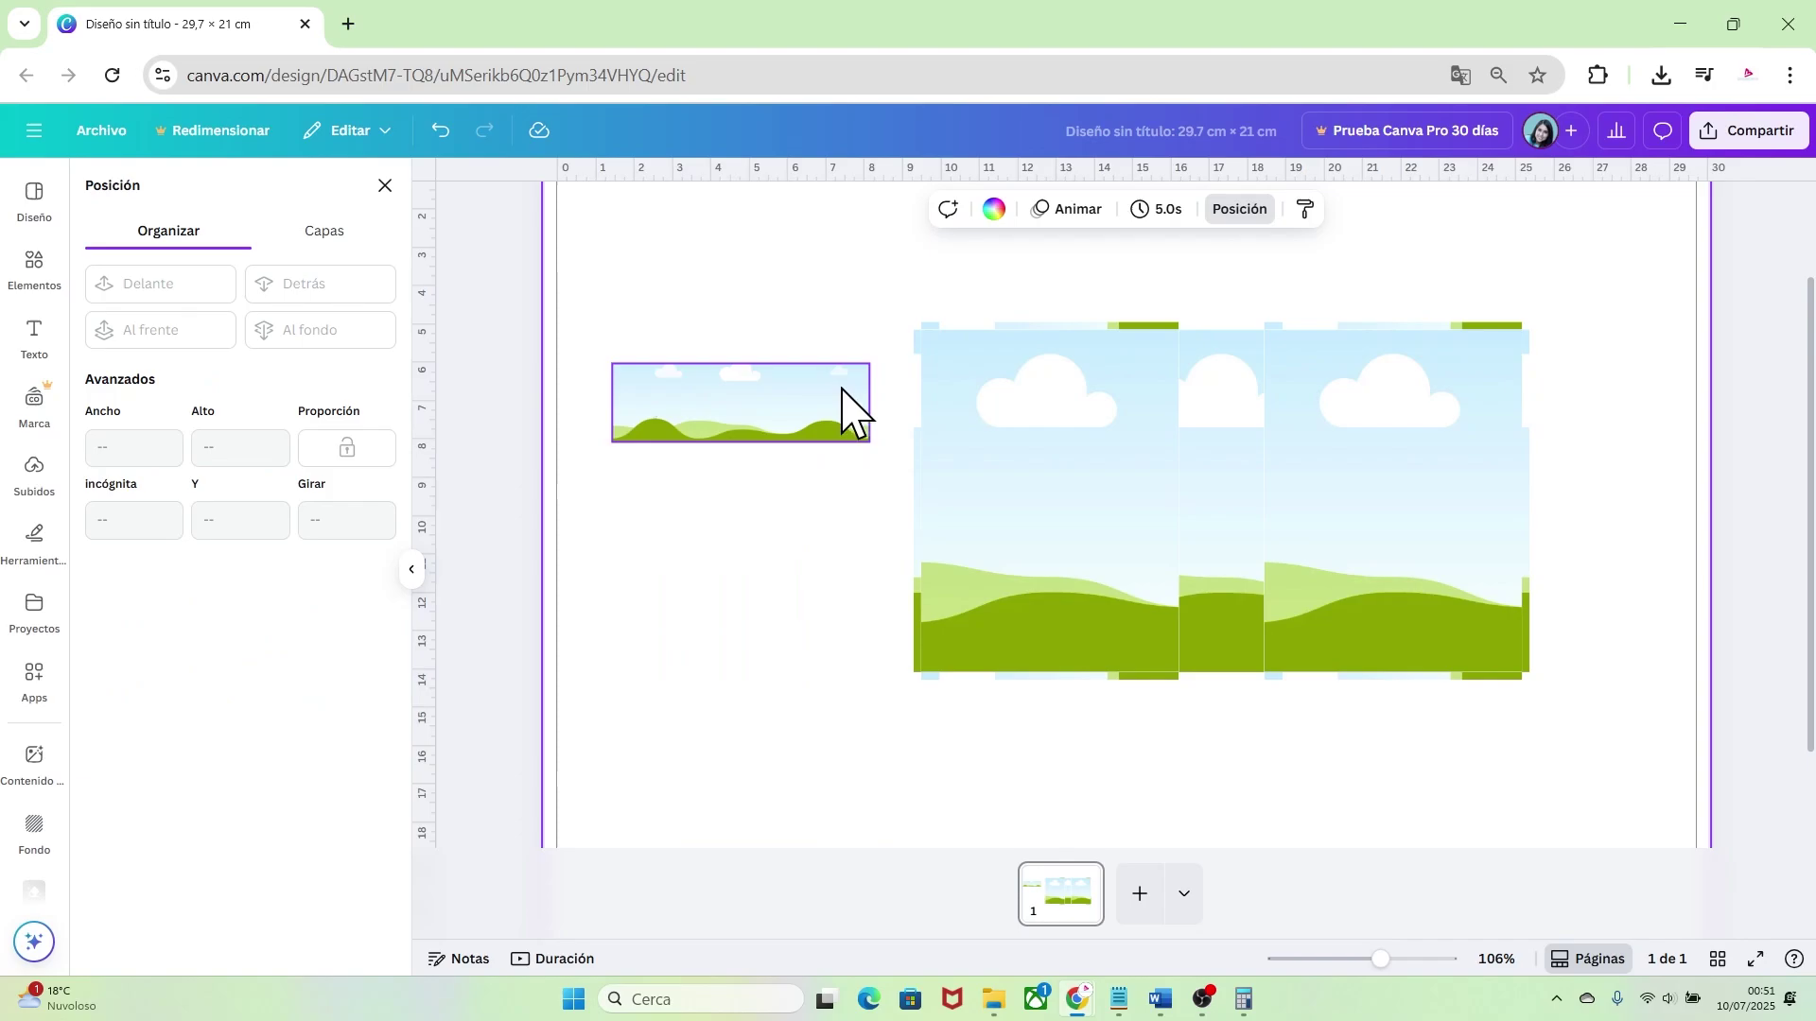
{"action": "left_click_drag", "start_coordinate": [790, 430], "coordinate": [1122, 750]}
{"action": "key", "text": "ctrl+d"}
Duplicate the left large frame, size the copy 2.05 cm wide by 8.94 cm high and place it against the layout's left edge strip
{"action": "left_click", "coordinate": [1119, 610]}
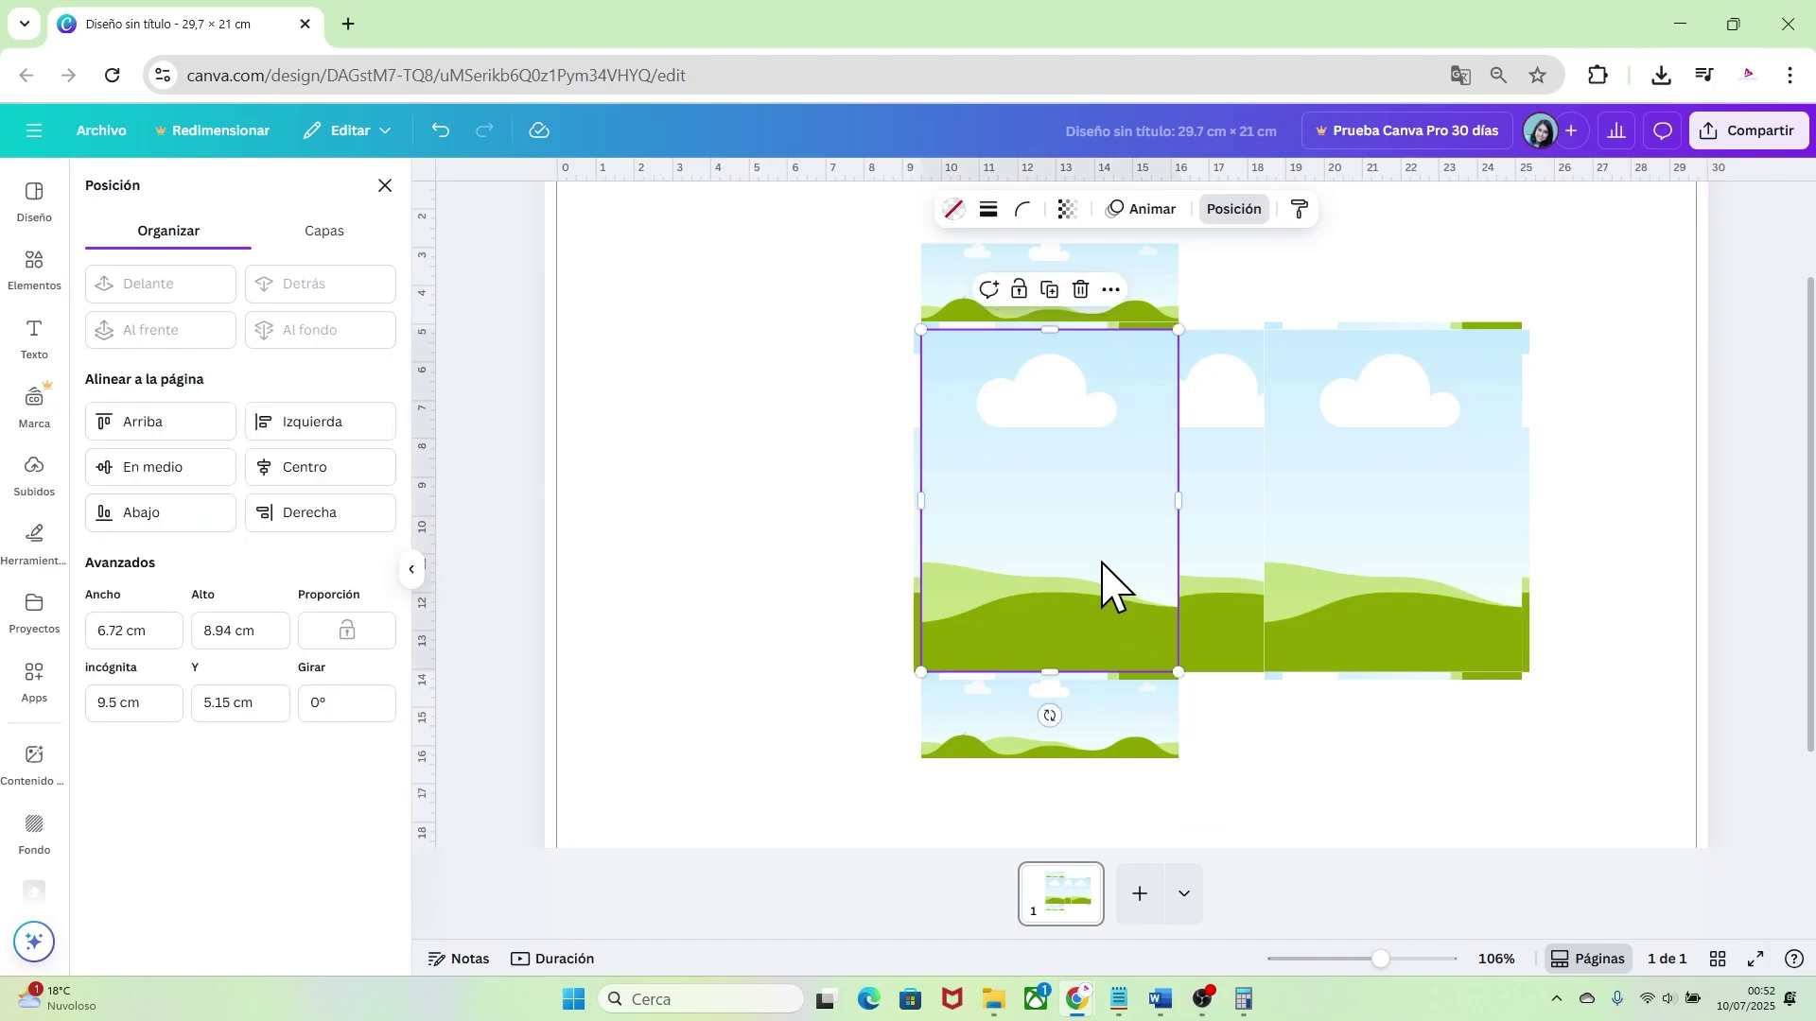
{"action": "key", "text": "ctrl+d"}
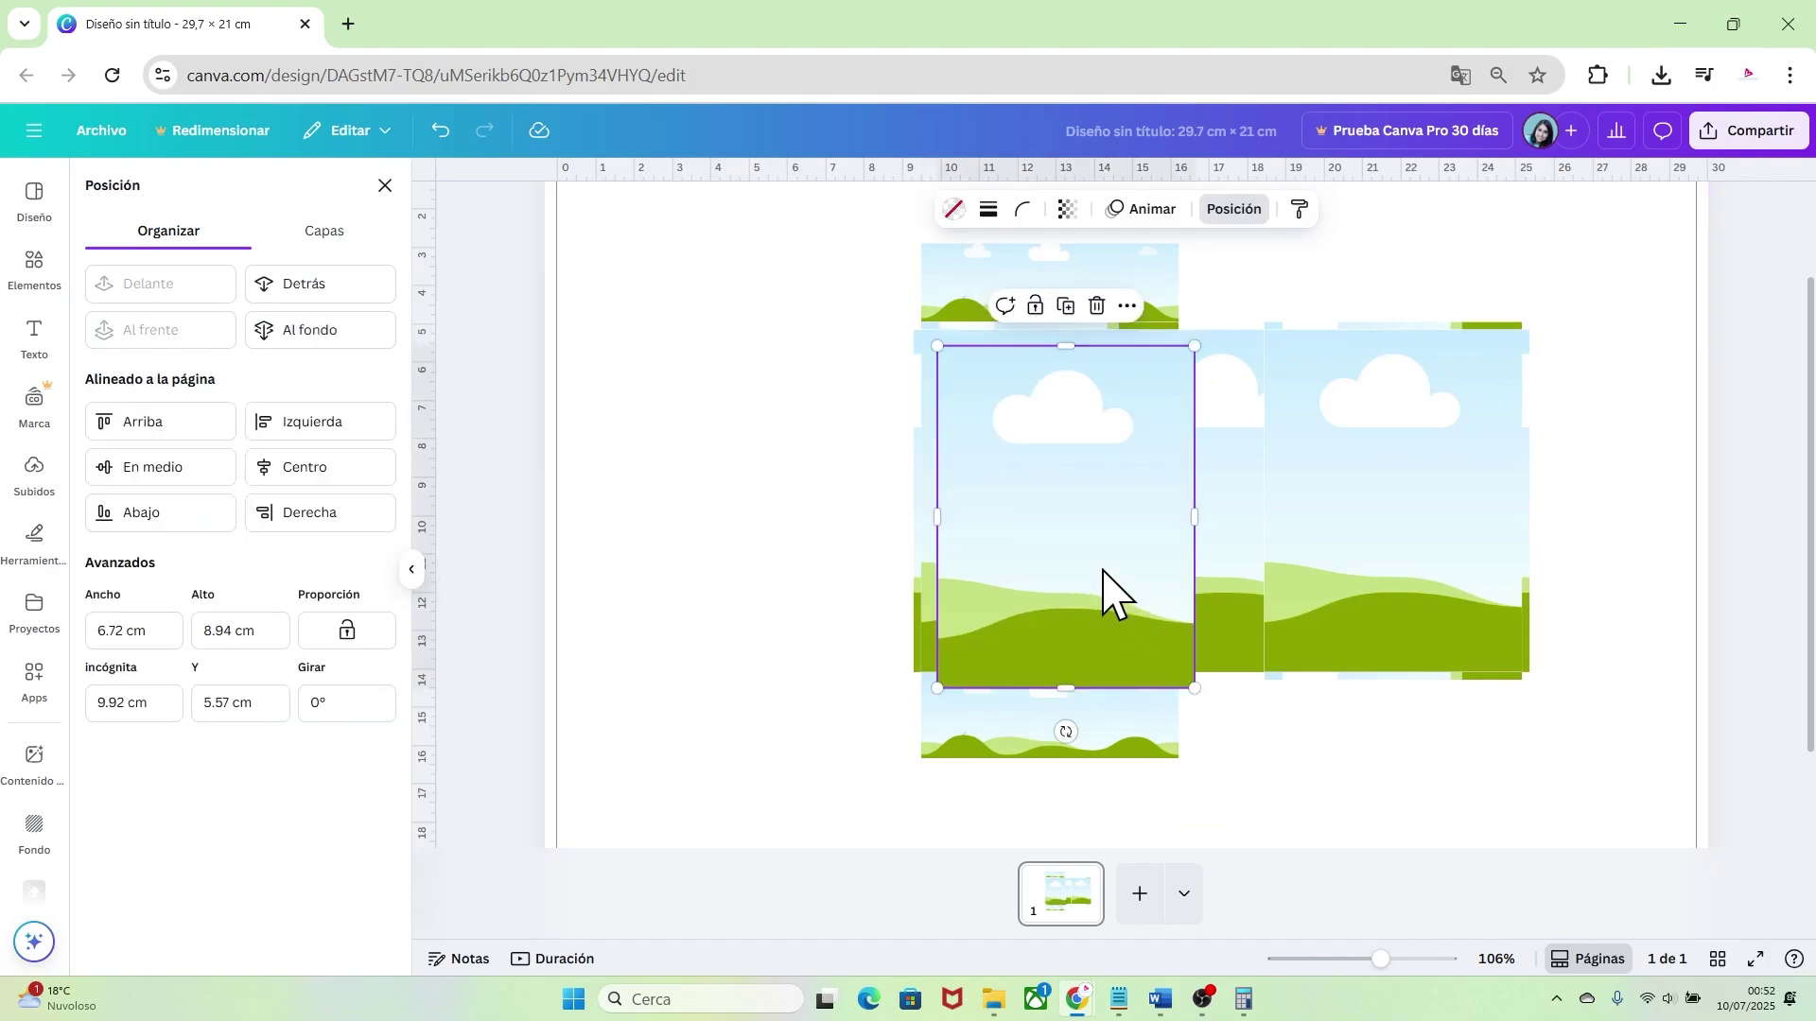
{"action": "left_click_drag", "start_coordinate": [1115, 592], "coordinate": [799, 580]}
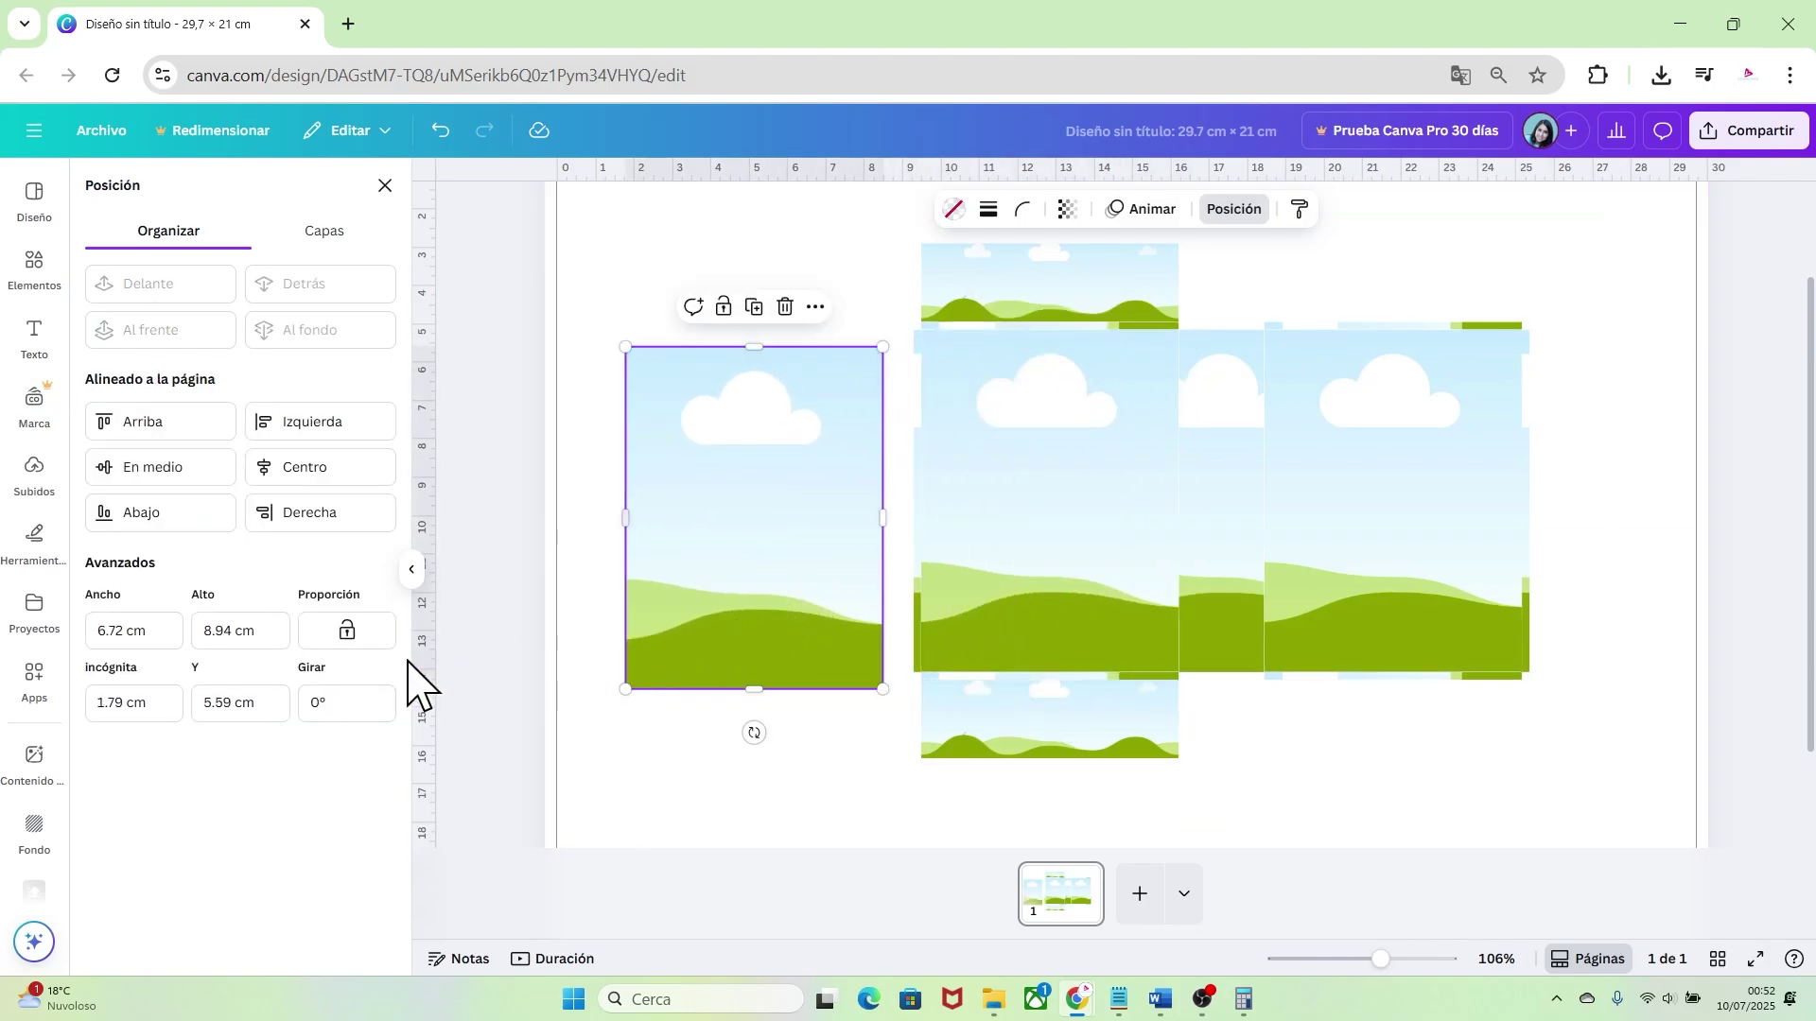
{"action": "left_click", "coordinate": [136, 627]}
{"action": "type", "text": "2.05"}
{"action": "left_click", "coordinate": [254, 632]}
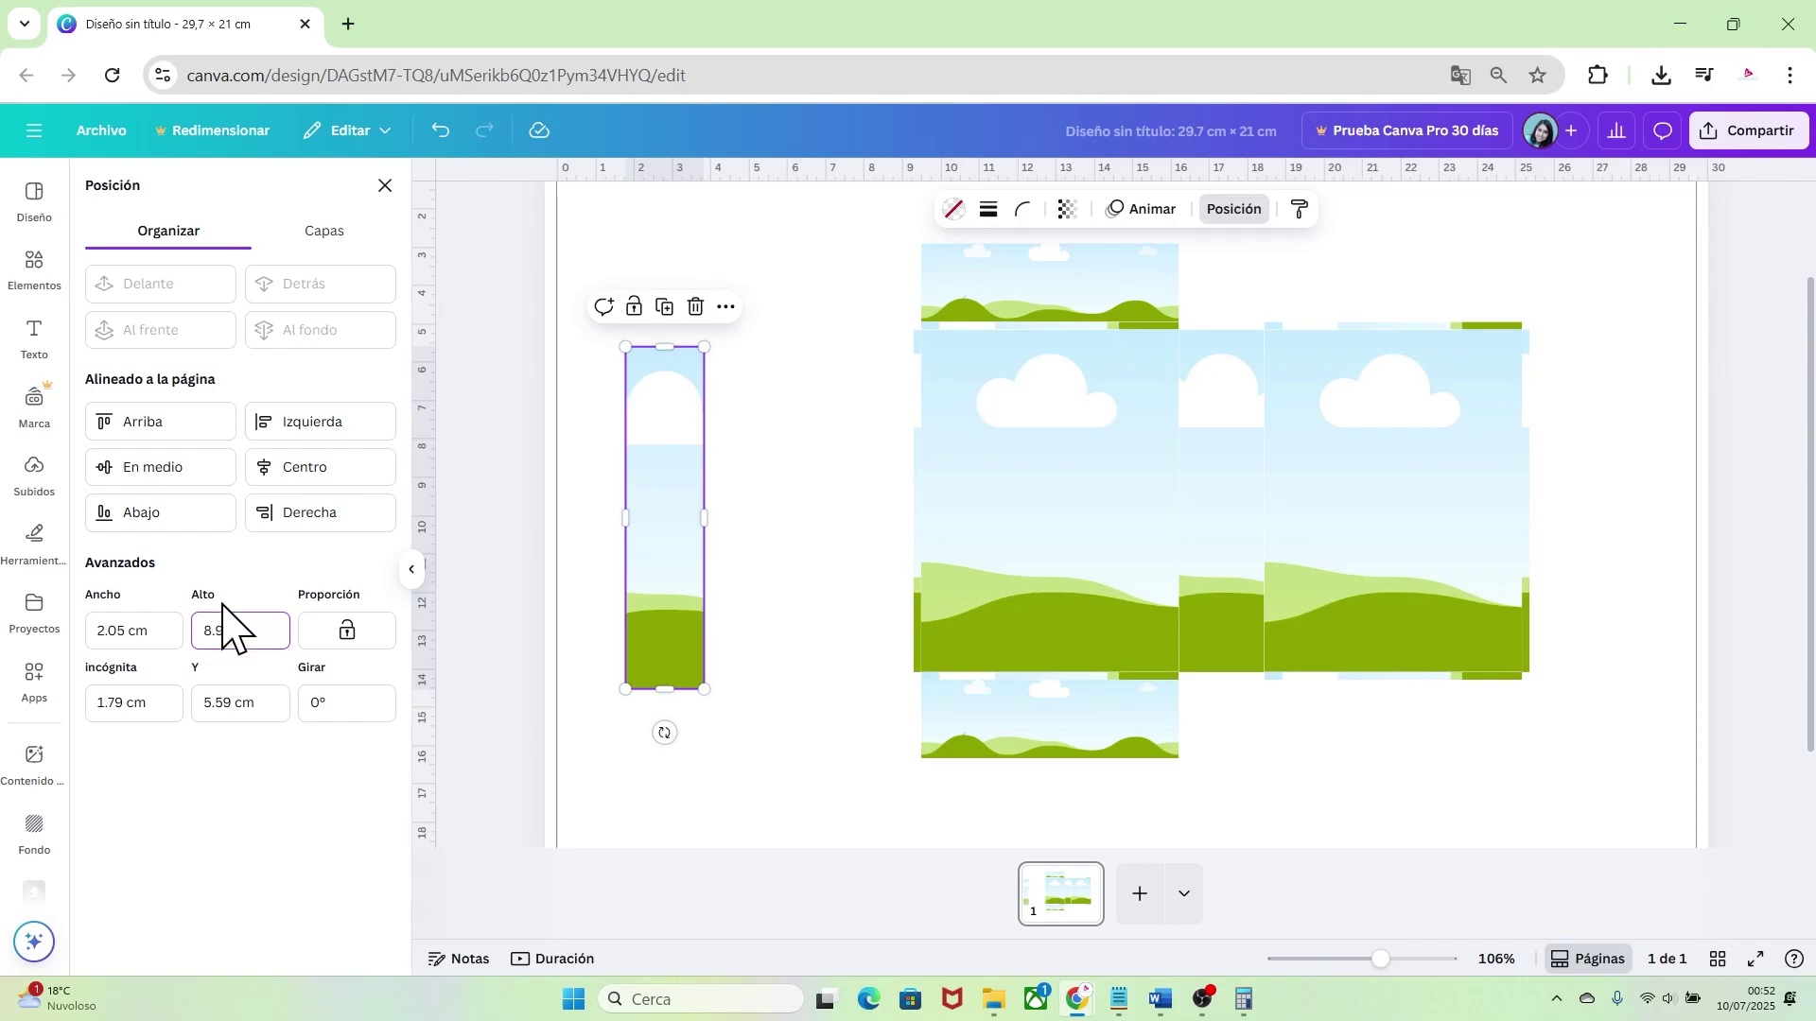
{"action": "left_click", "coordinate": [134, 631]}
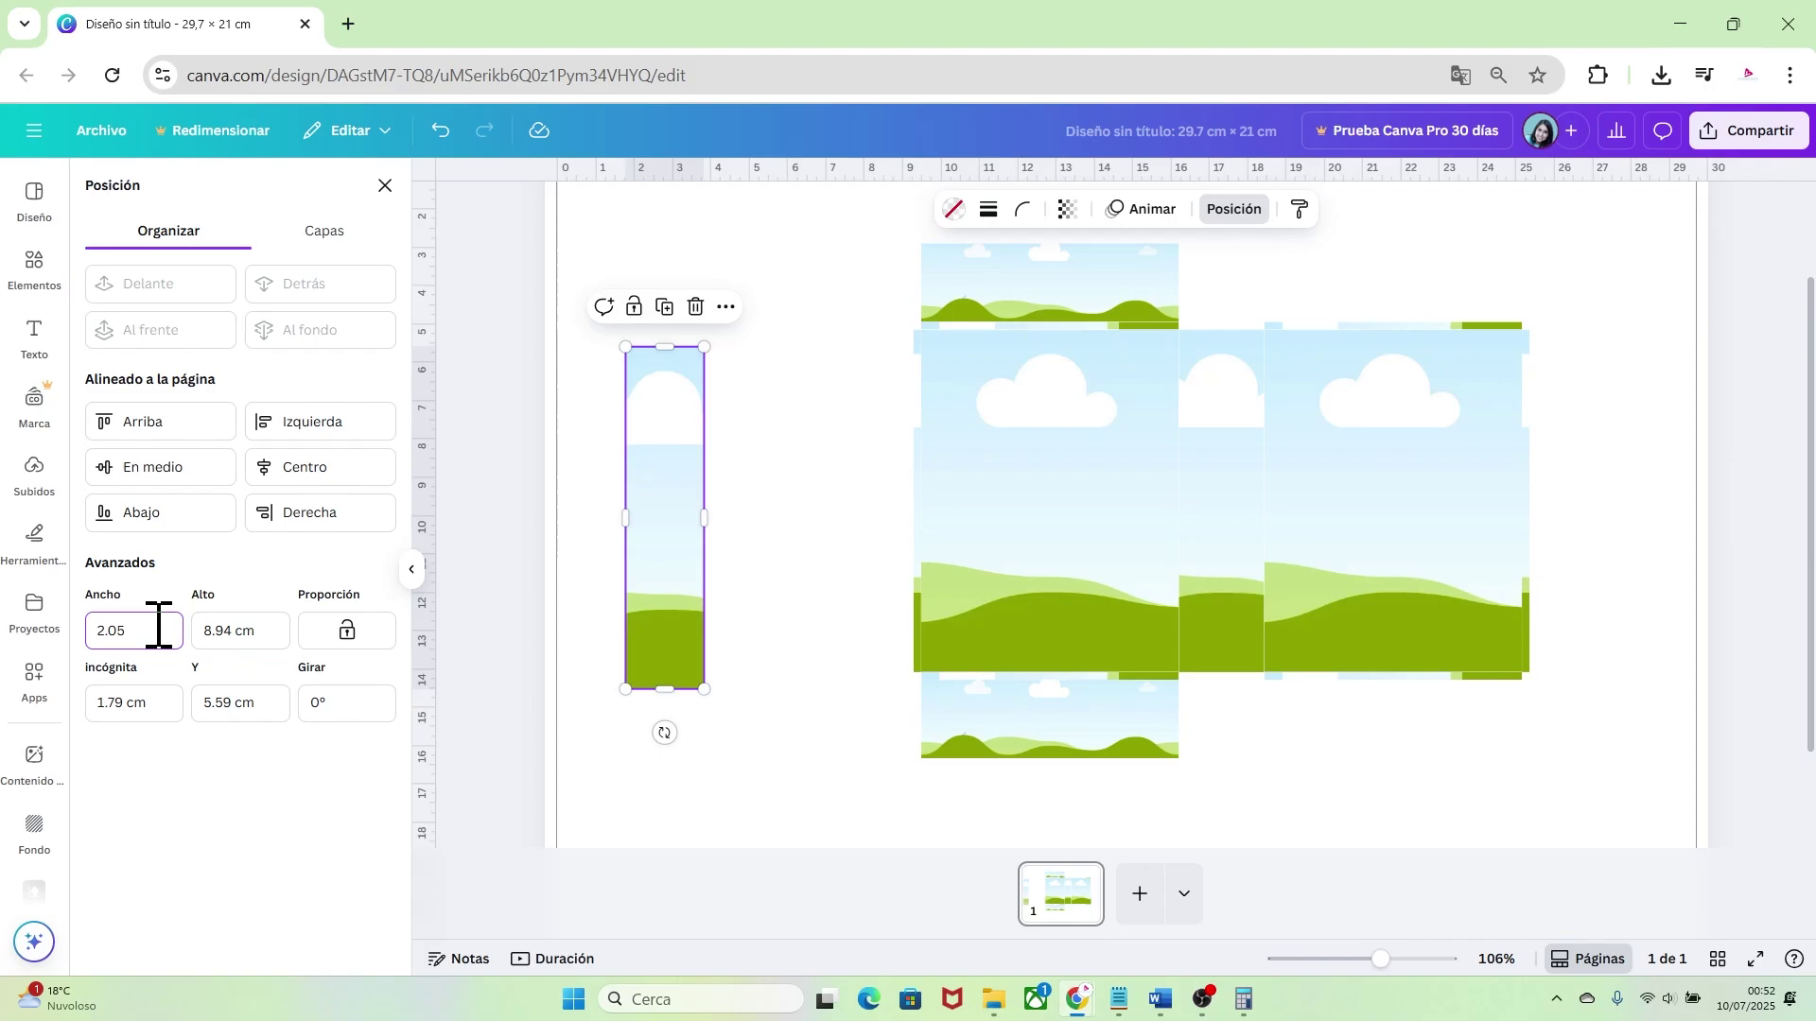
{"action": "left_click_drag", "start_coordinate": [659, 572], "coordinate": [852, 563]}
{"action": "left_click", "coordinate": [762, 709]}
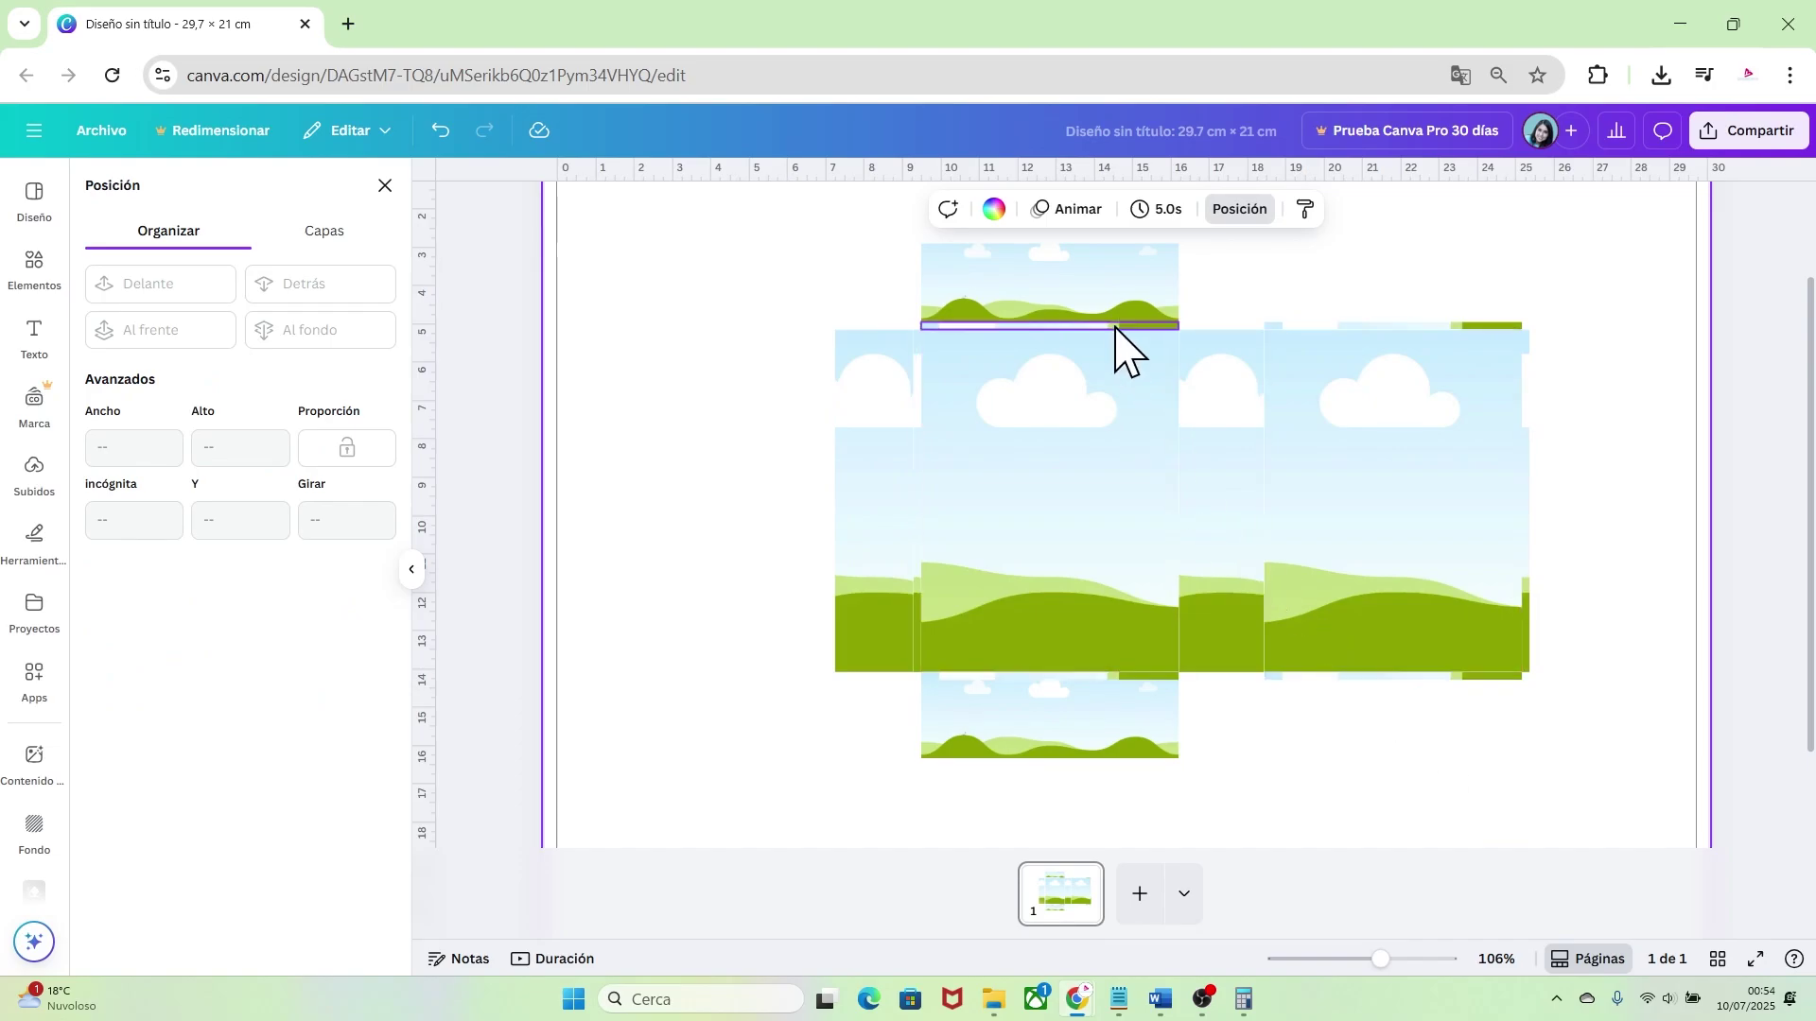
Duplicate the upper flap, set the copy's height to 1.03 cm, and place it and a duplicate below and above the right large frame
{"action": "left_click", "coordinate": [1108, 299]}
{"action": "left_click_drag", "start_coordinate": [1106, 300], "coordinate": [721, 539]}
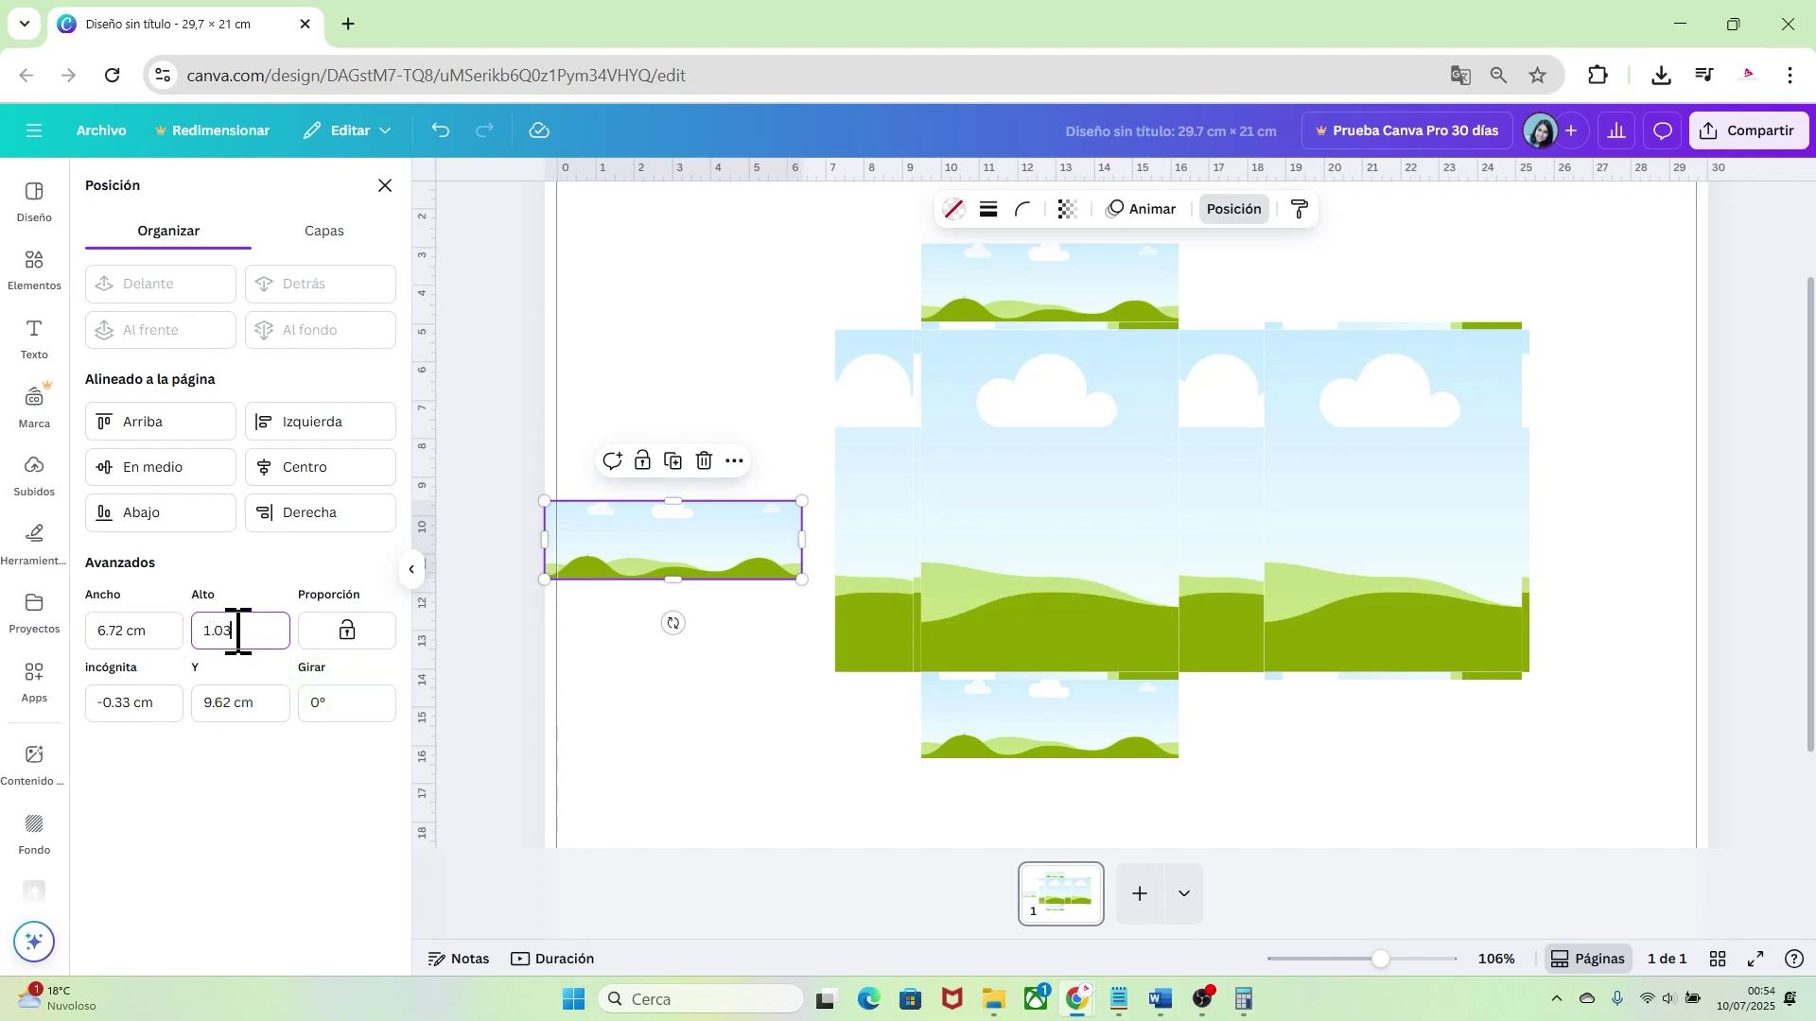
{"action": "left_click", "coordinate": [768, 653]}
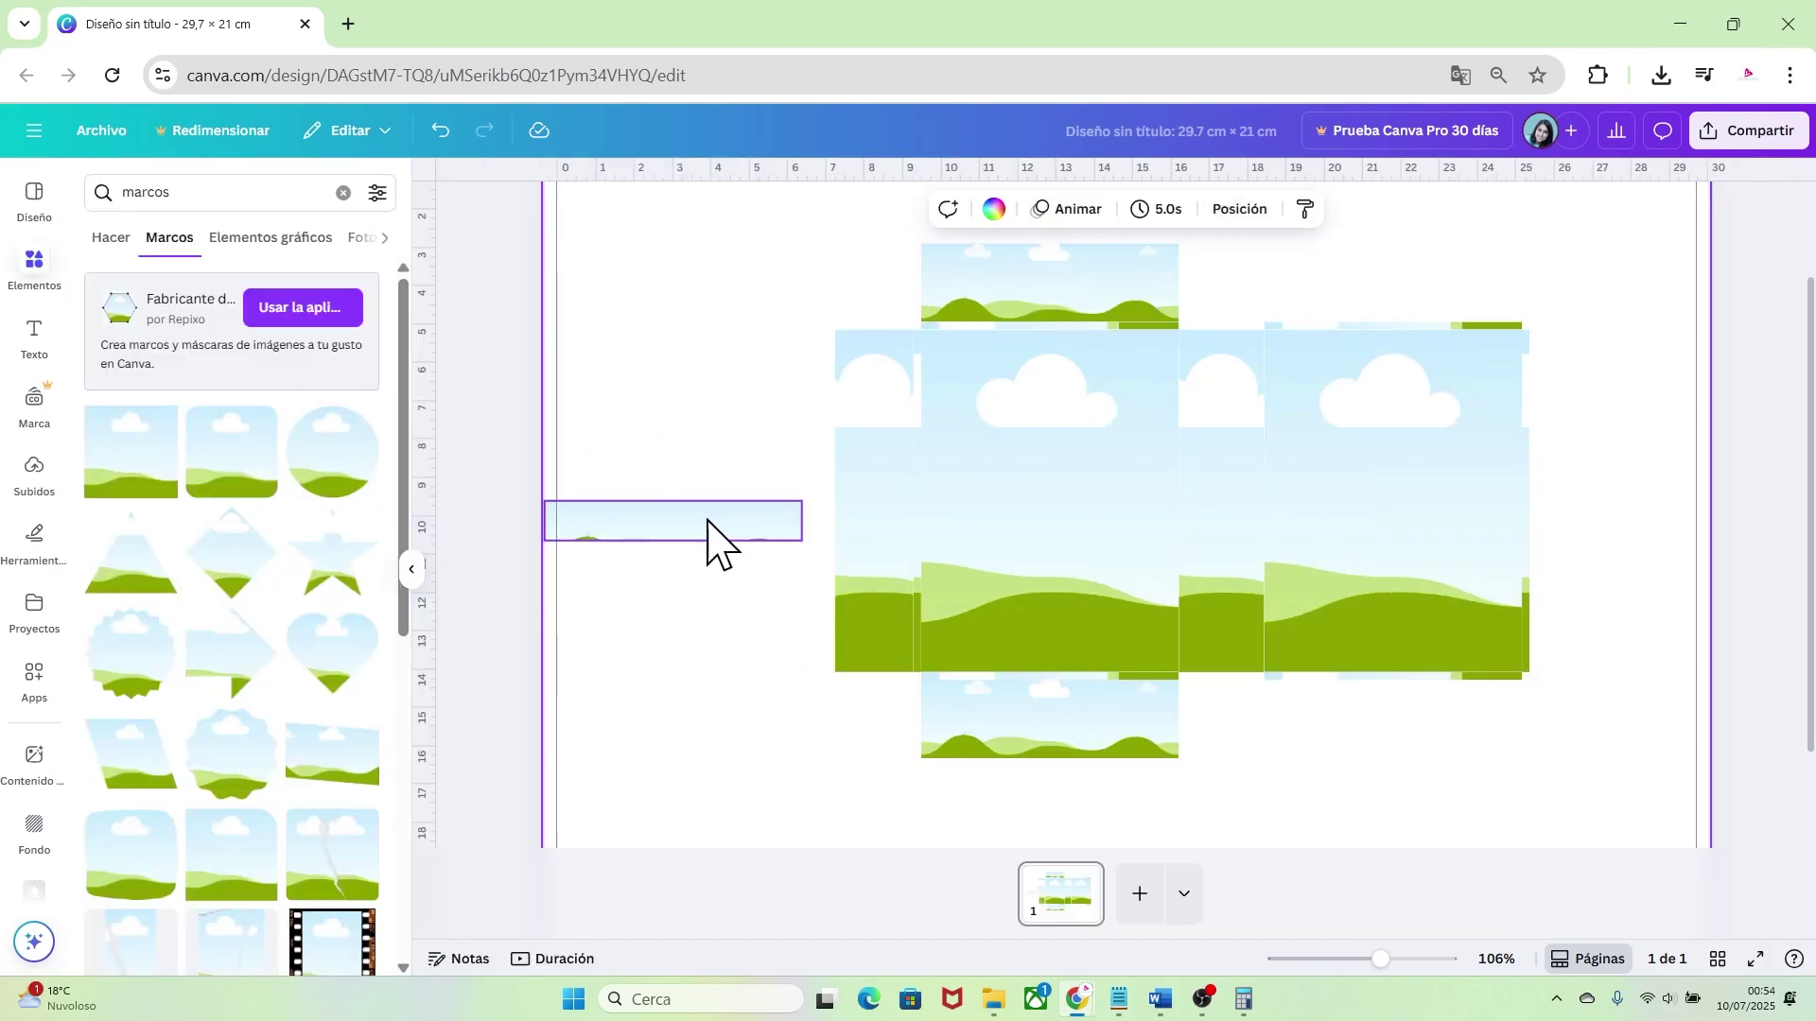
{"action": "left_click_drag", "start_coordinate": [695, 525], "coordinate": [1412, 764]}
{"action": "key", "text": "shift+Right"}
{"action": "key", "text": "shift+Down"}
{"action": "left_click", "coordinate": [1426, 812]}
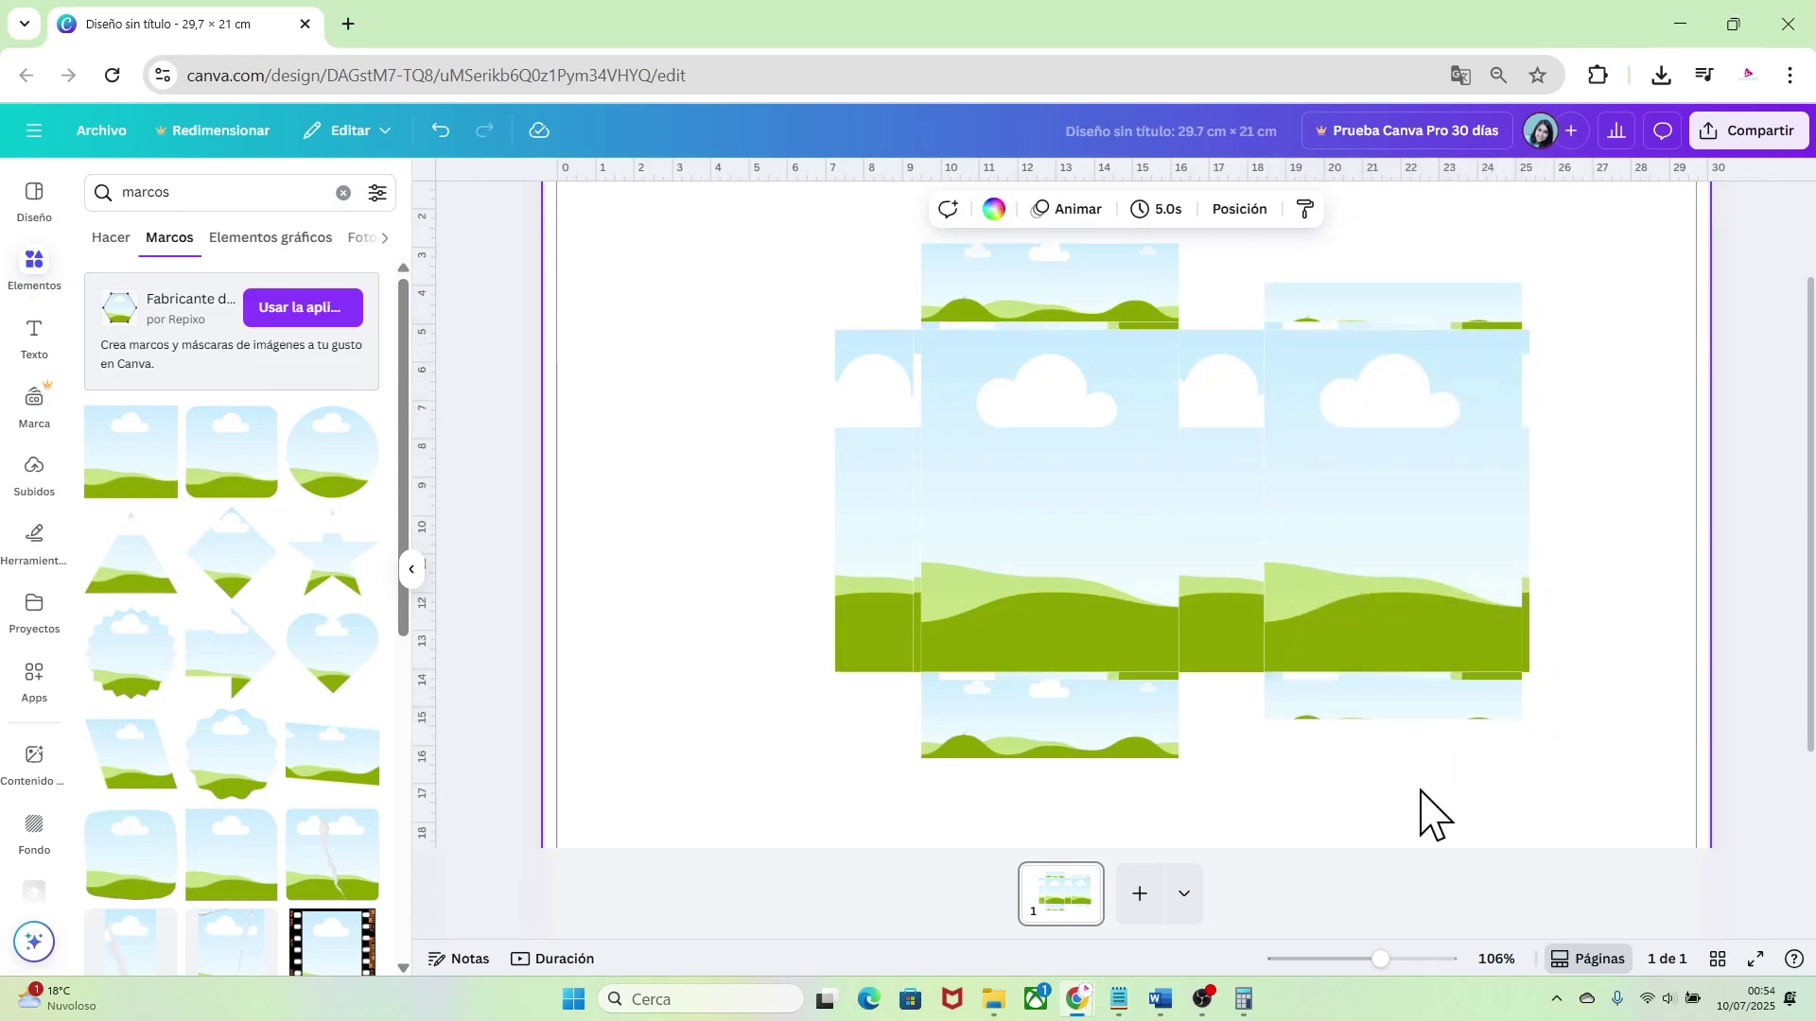
Duplicate the left side flap, set the copy's width to 1.03 cm and place it against the layout's right edge strip
{"action": "left_click", "coordinate": [877, 522]}
{"action": "left_click_drag", "start_coordinate": [891, 559], "coordinate": [1591, 532]}
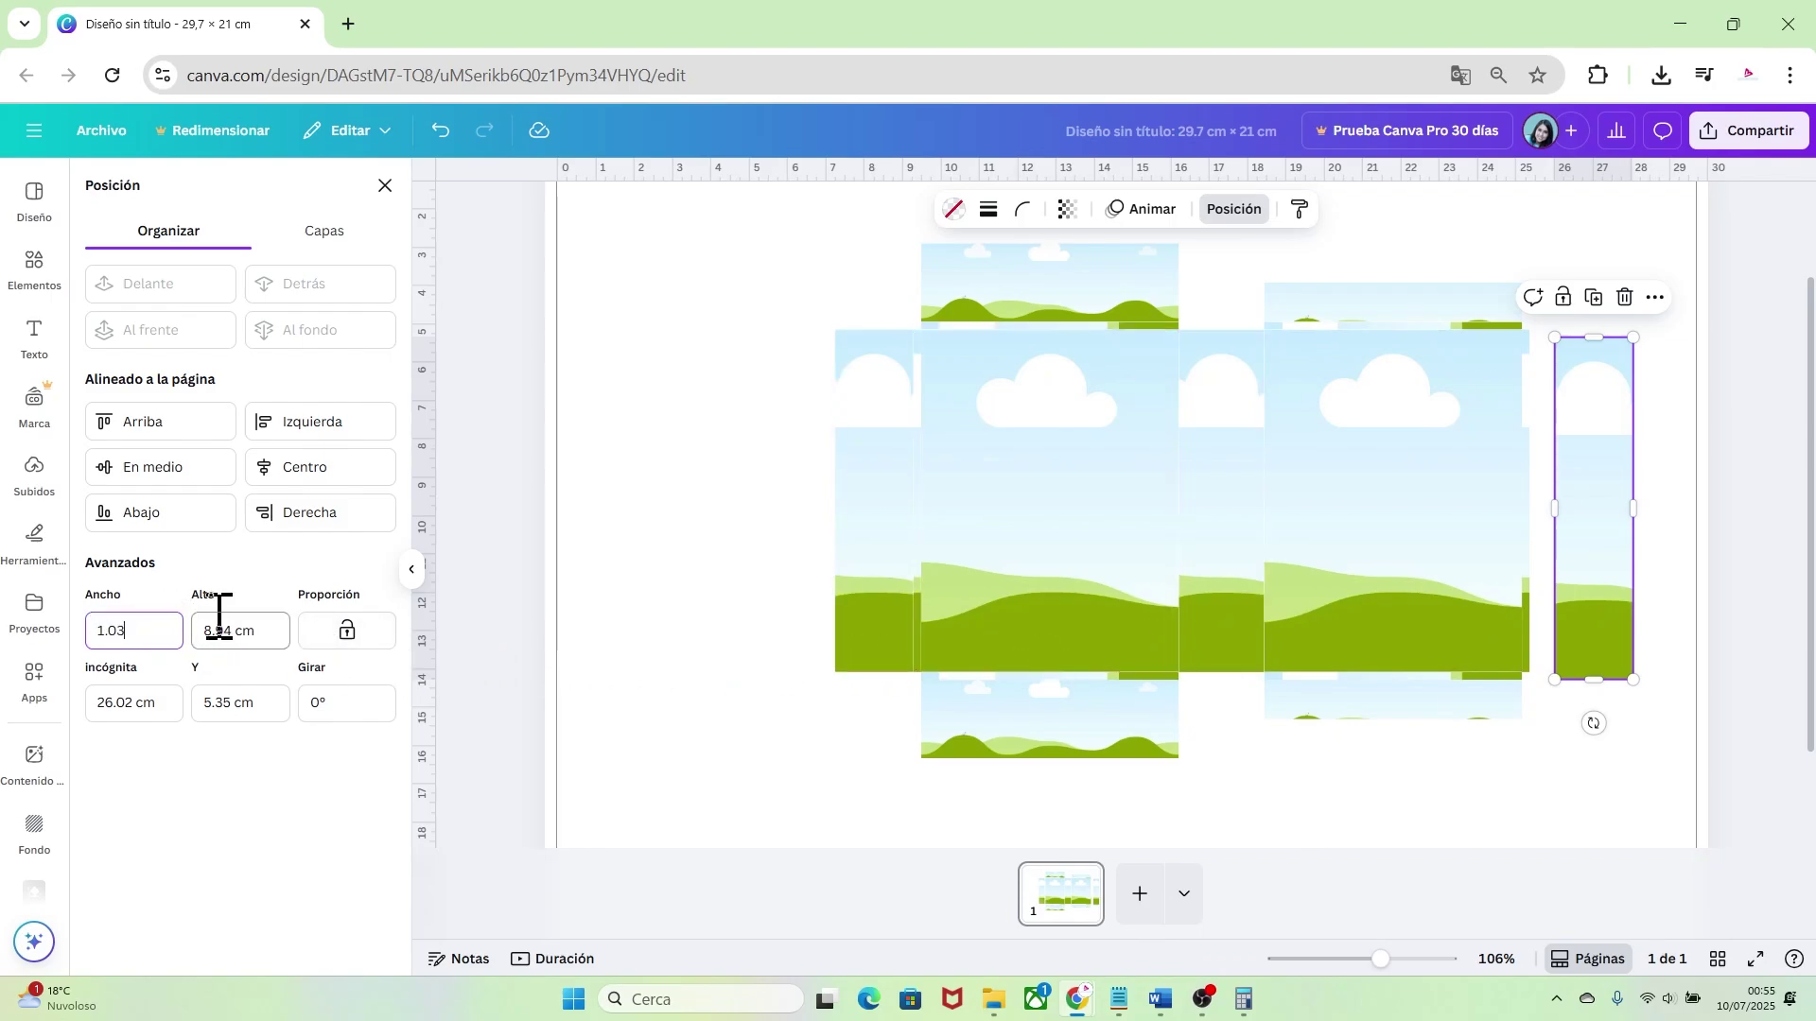
{"action": "key", "text": "Return"}
{"action": "left_click_drag", "start_coordinate": [1589, 565], "coordinate": [1558, 568]}
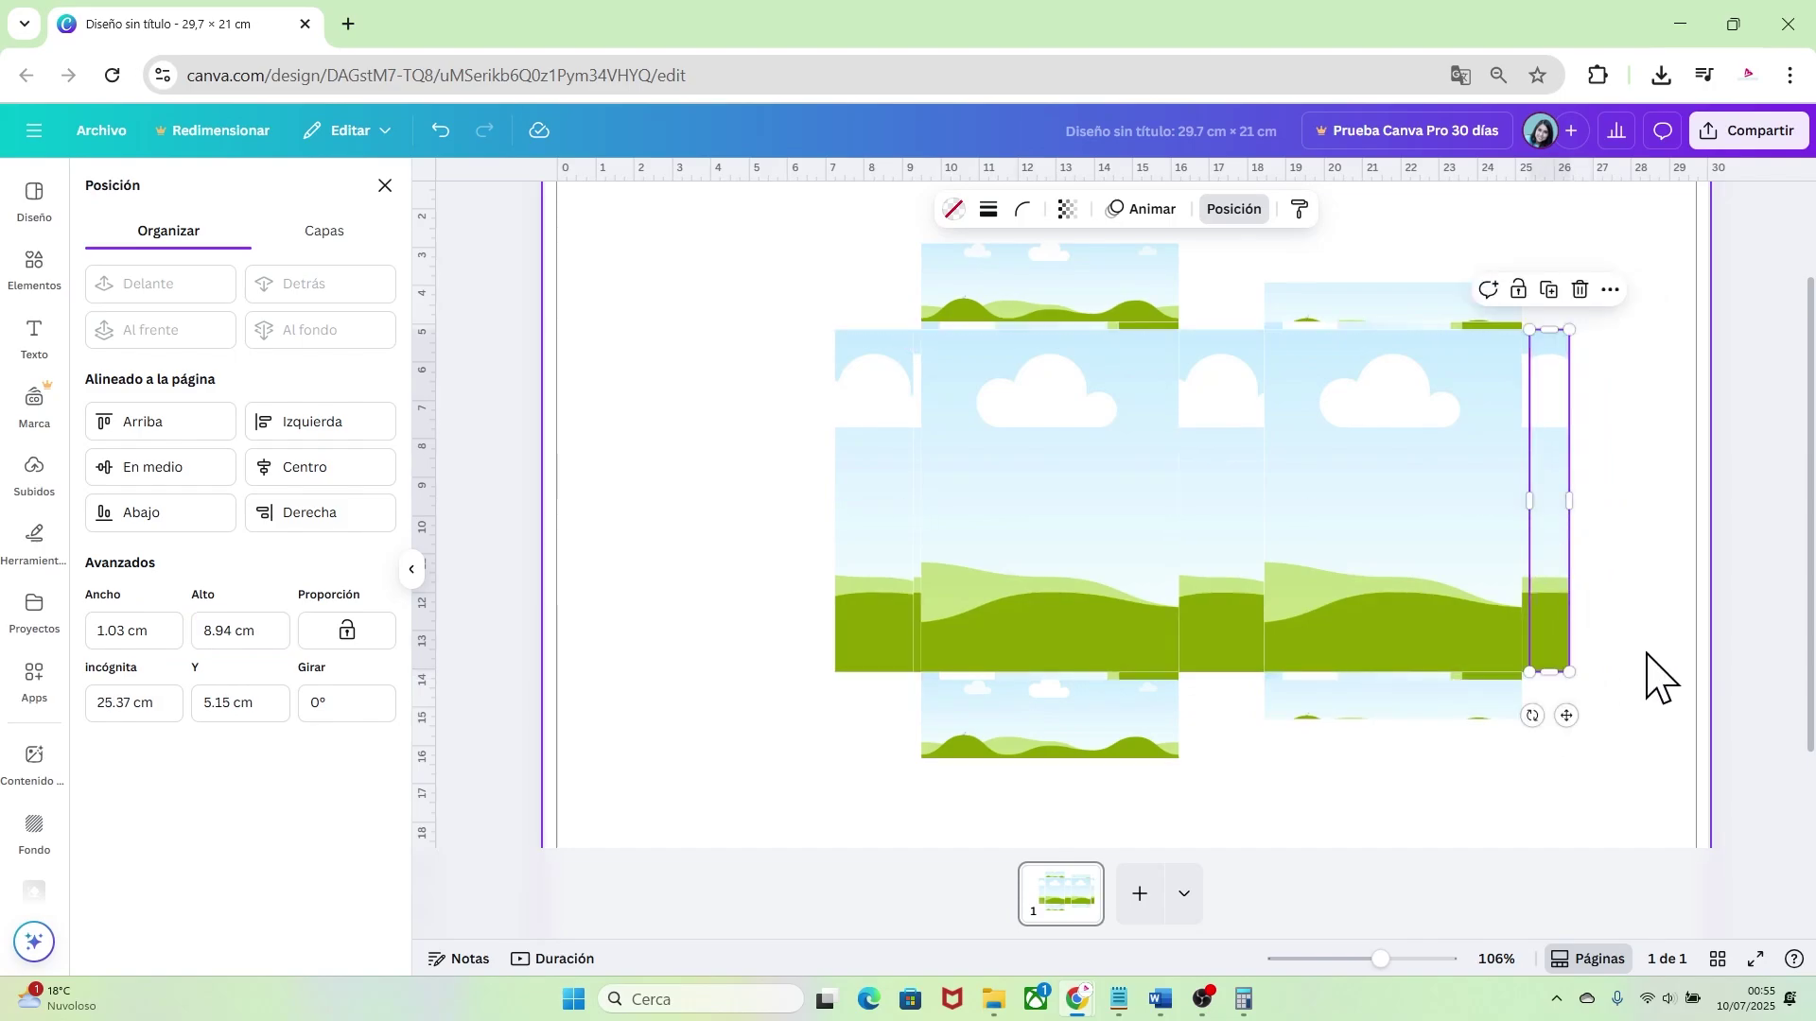
{"action": "left_click", "coordinate": [1654, 681]}
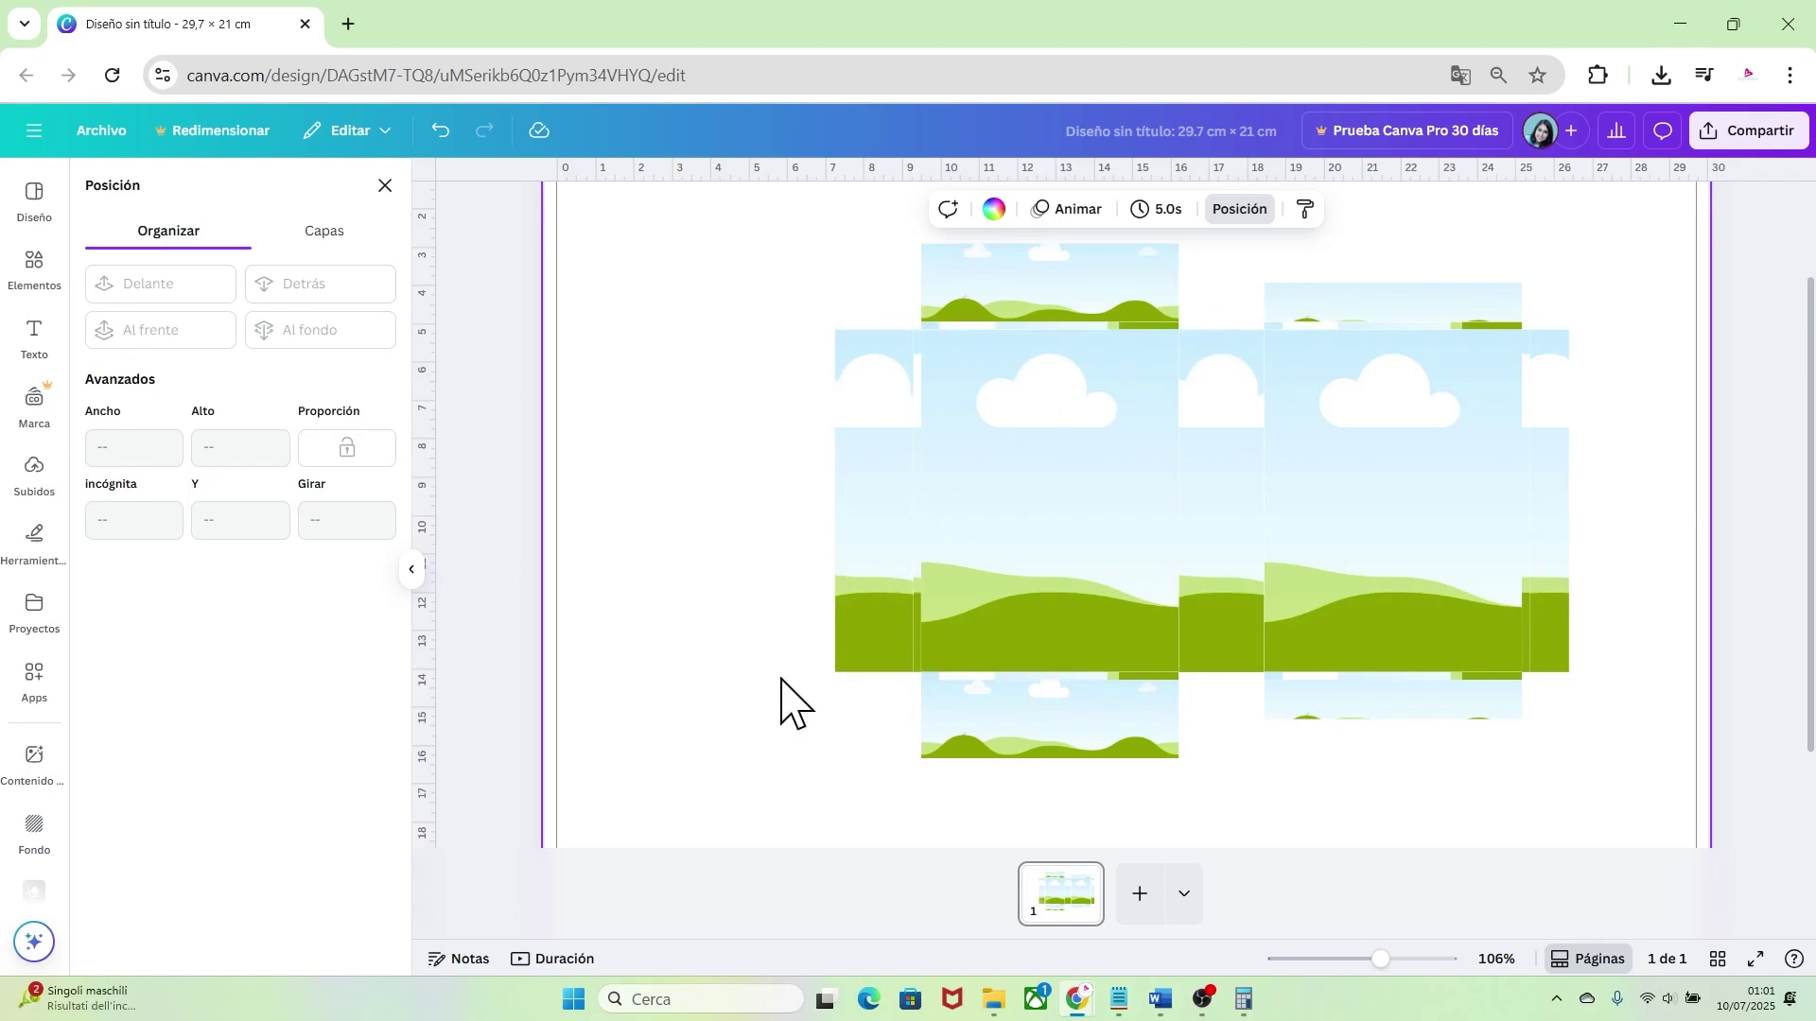
Search the elements for "marco trapezoidal" and limit the results to frames
{"action": "left_click", "coordinate": [32, 279]}
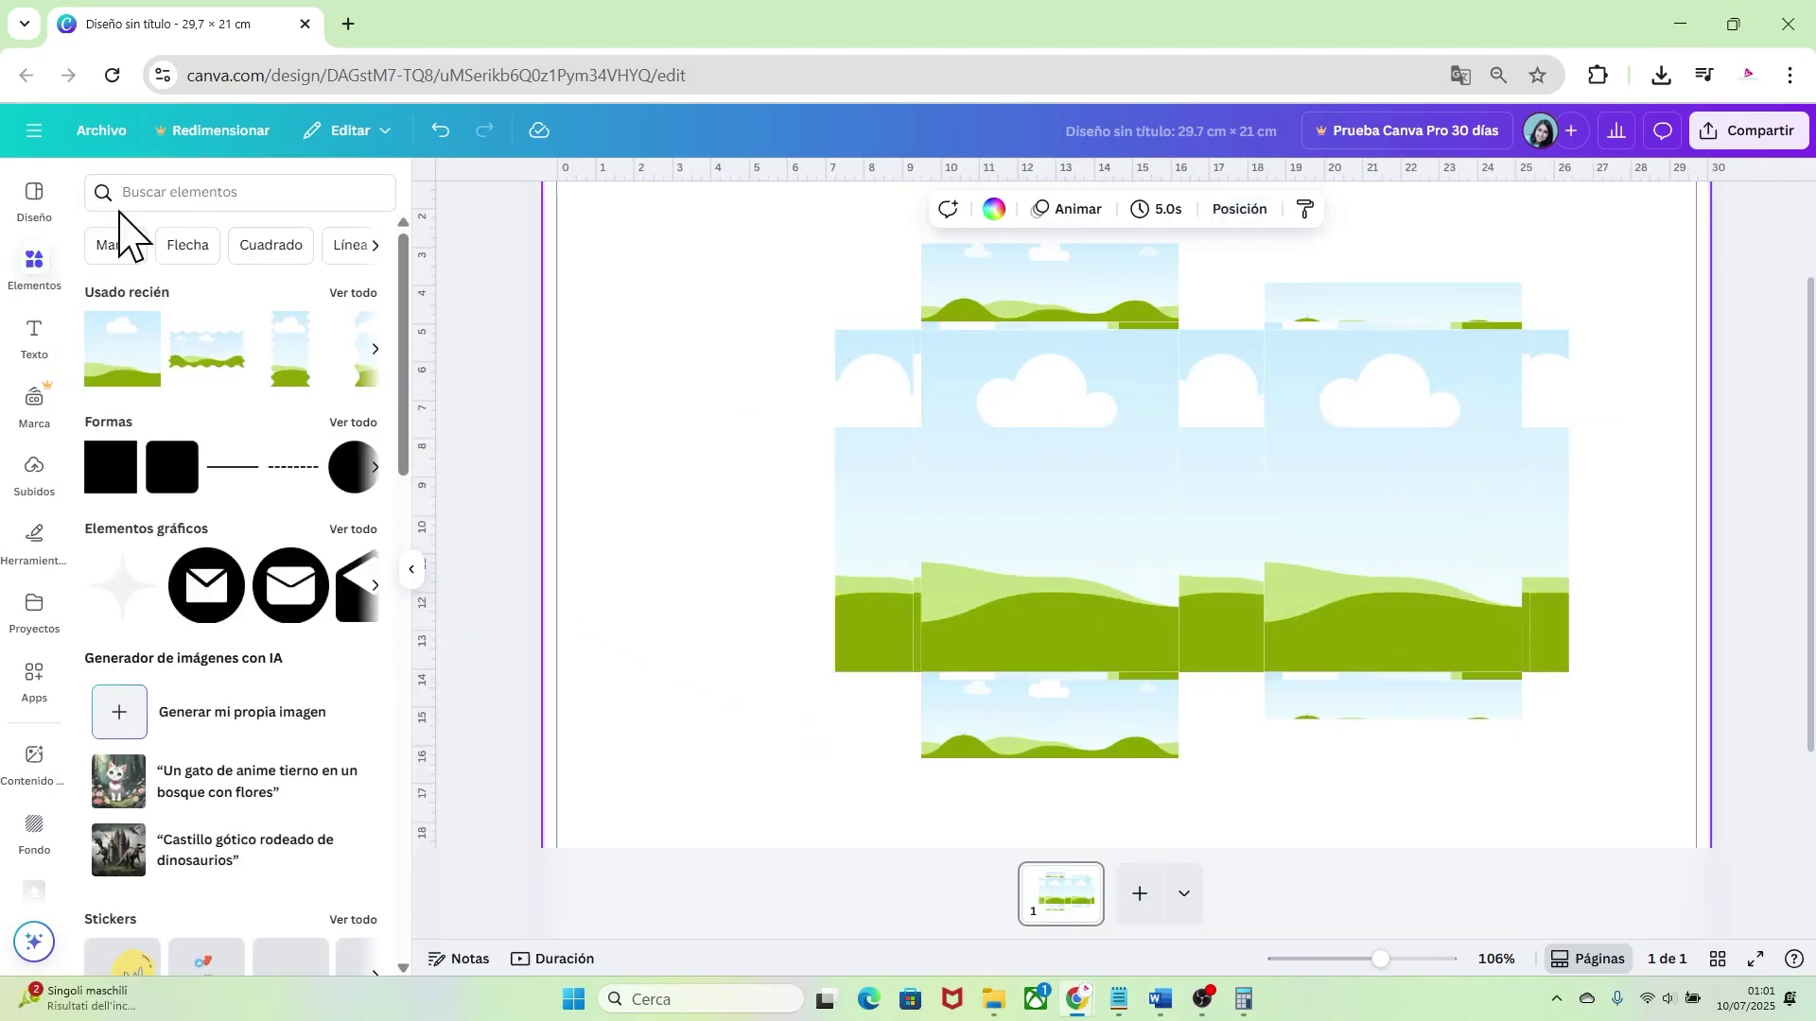
{"action": "left_click", "coordinate": [154, 194]}
{"action": "type", "text": "marco trapezoidal"}
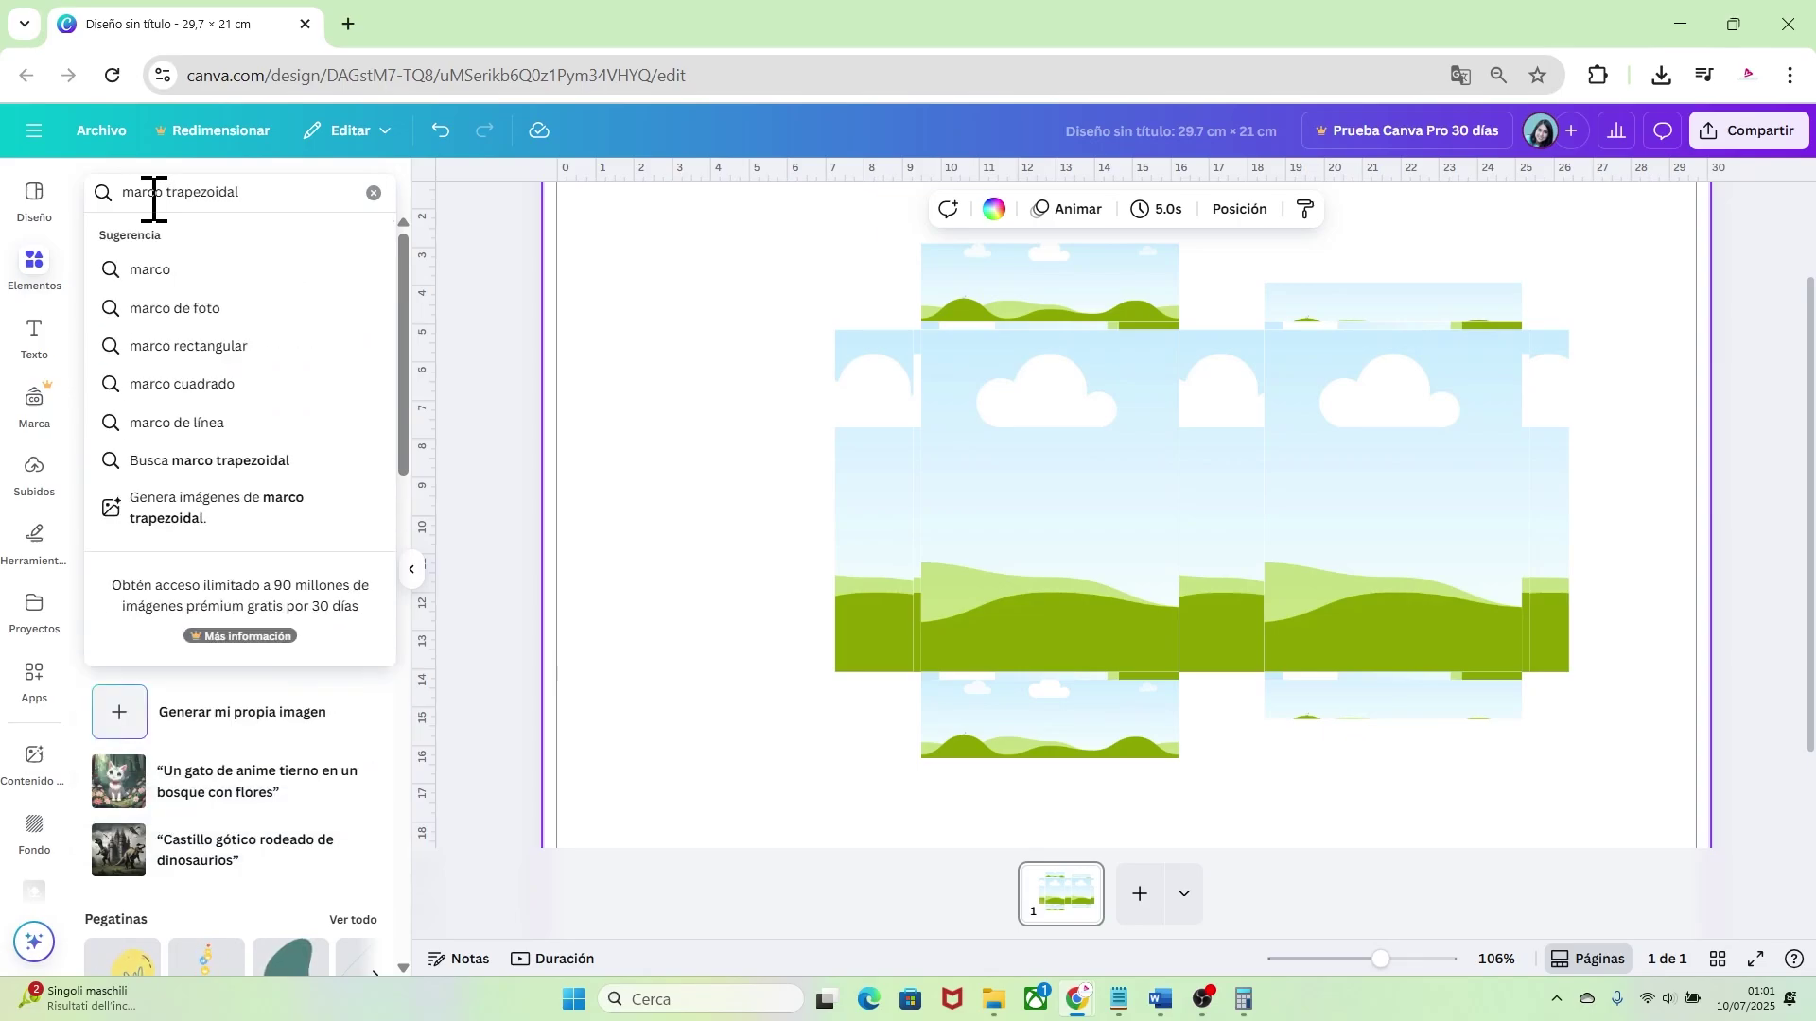
{"action": "key", "text": "Return"}
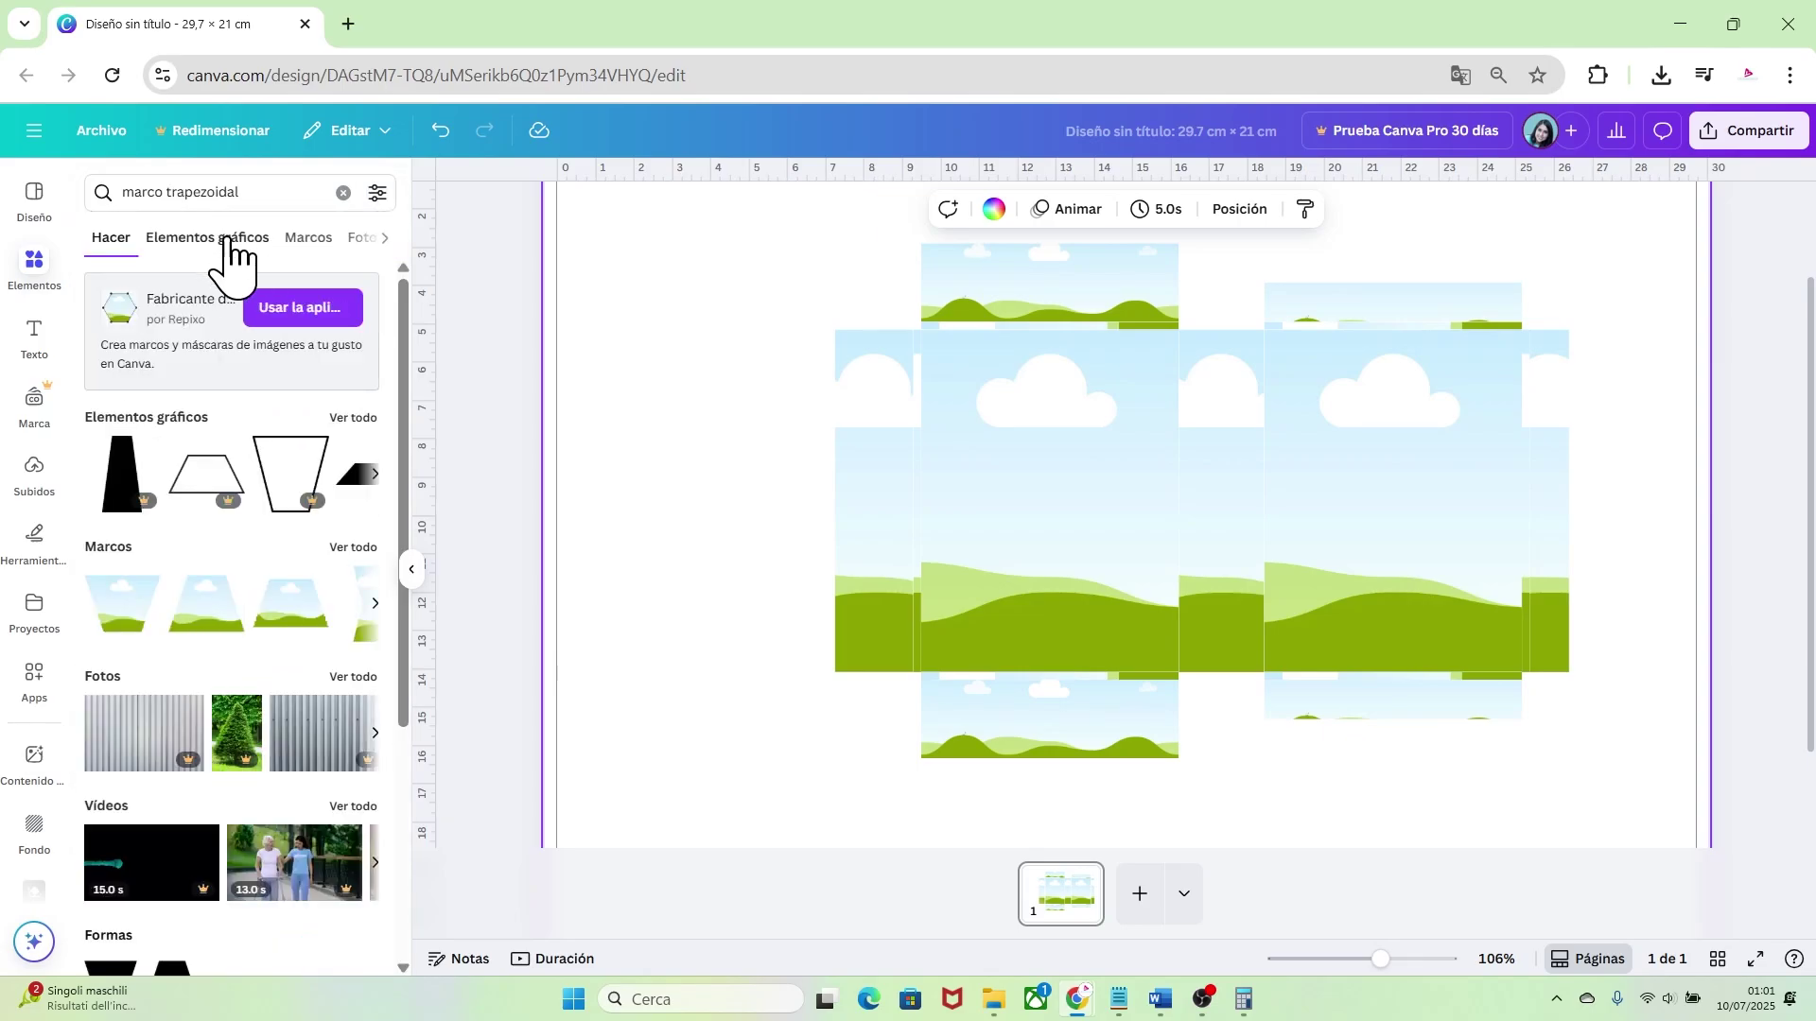
{"action": "left_click", "coordinate": [317, 244]}
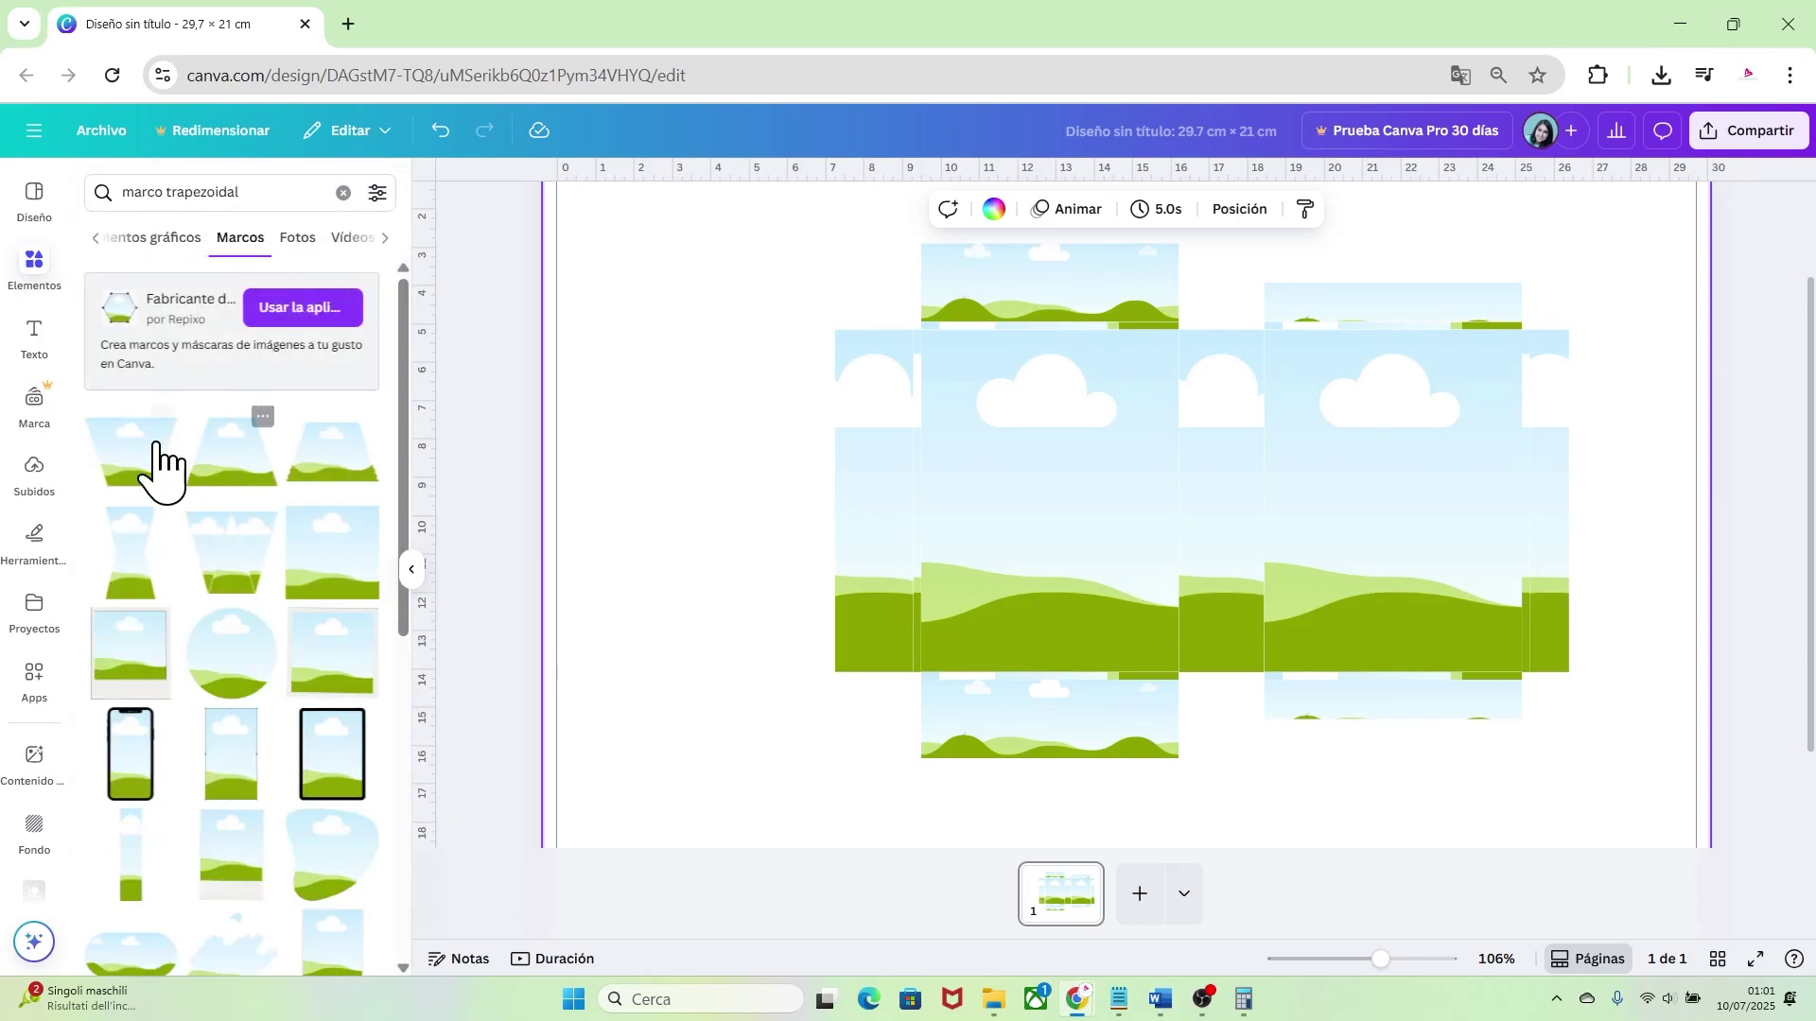
Add the downward trapezoidal frame to the page and move it toward the page's left side
{"action": "left_click", "coordinate": [157, 423]}
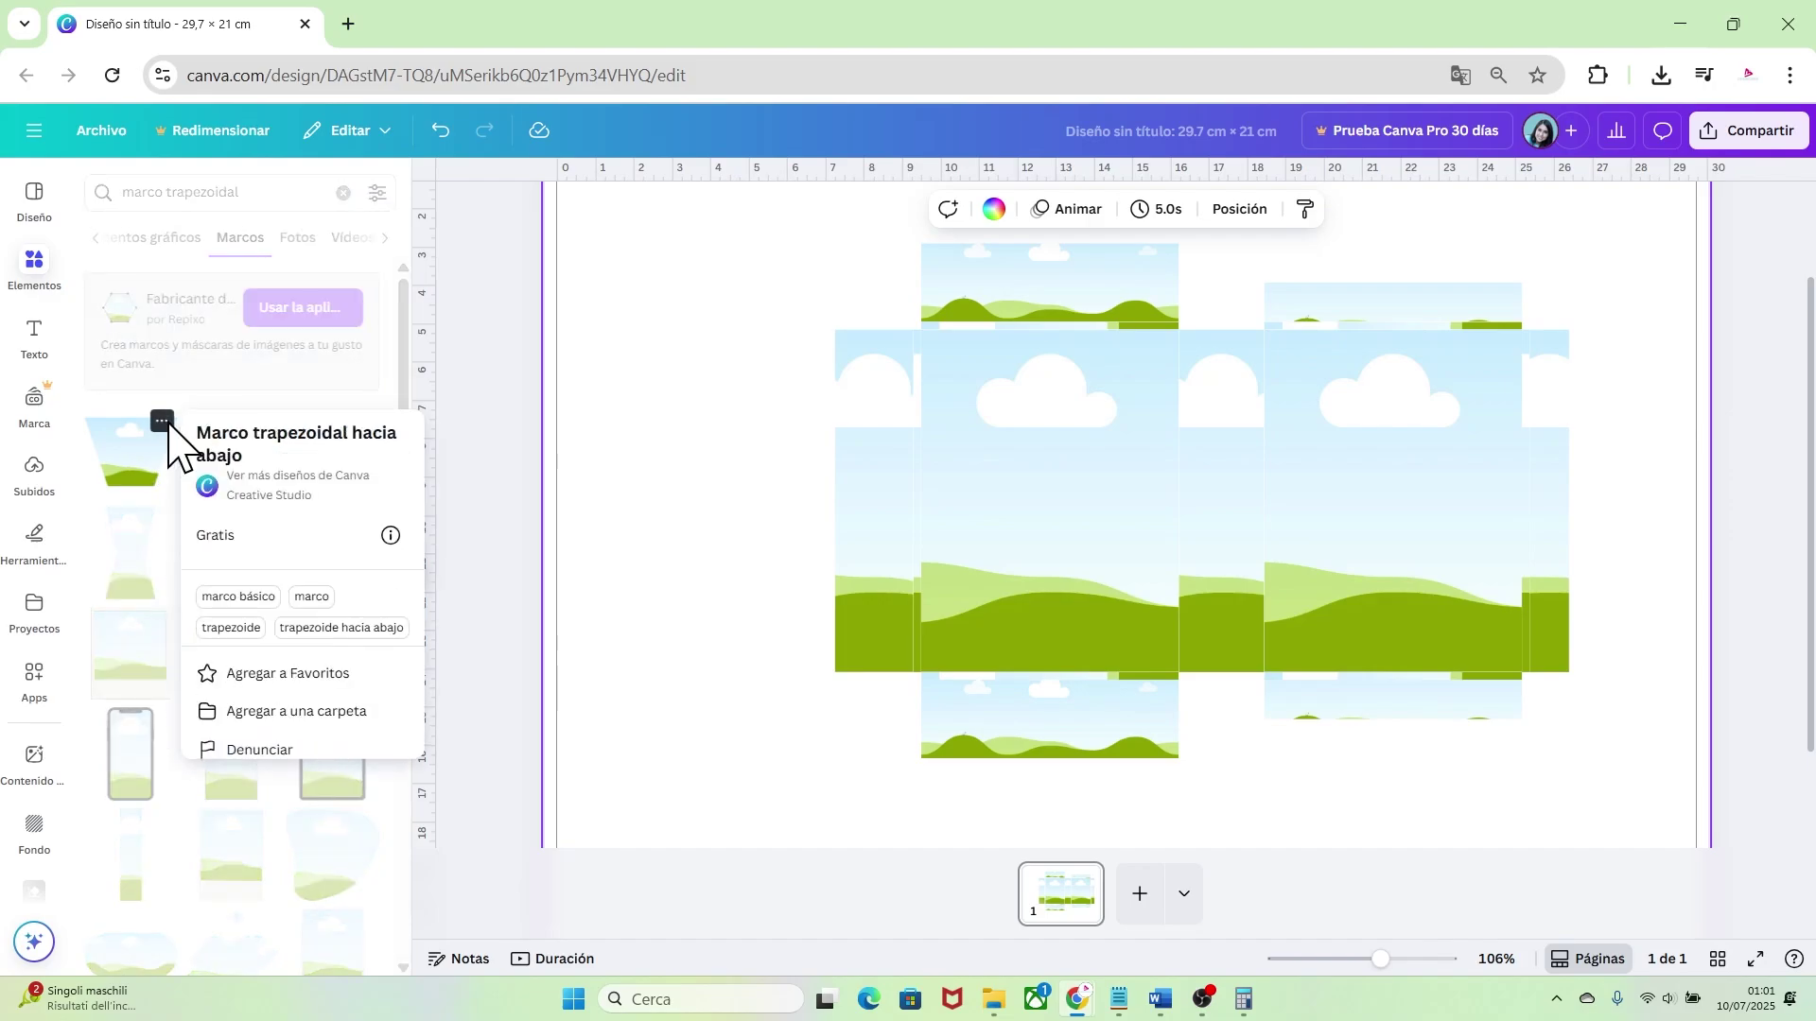
{"action": "left_click", "coordinate": [133, 473]}
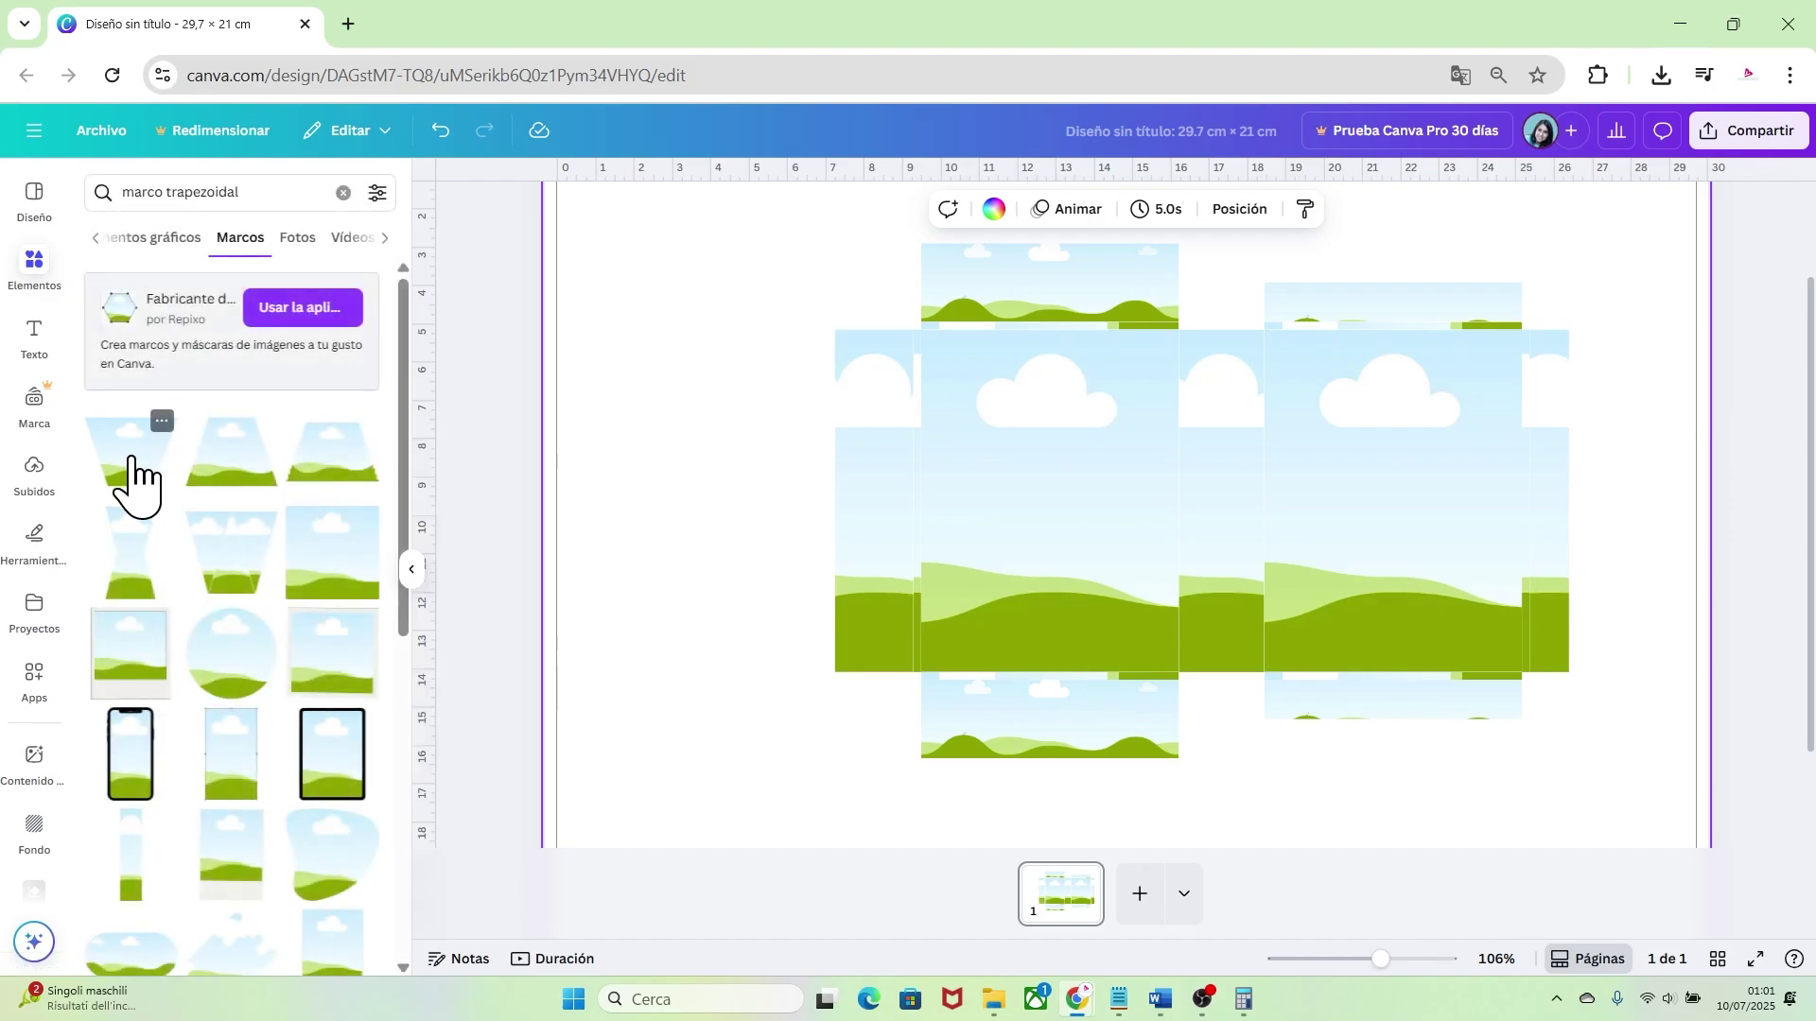
{"action": "left_click_drag", "start_coordinate": [1029, 506], "coordinate": [782, 516]}
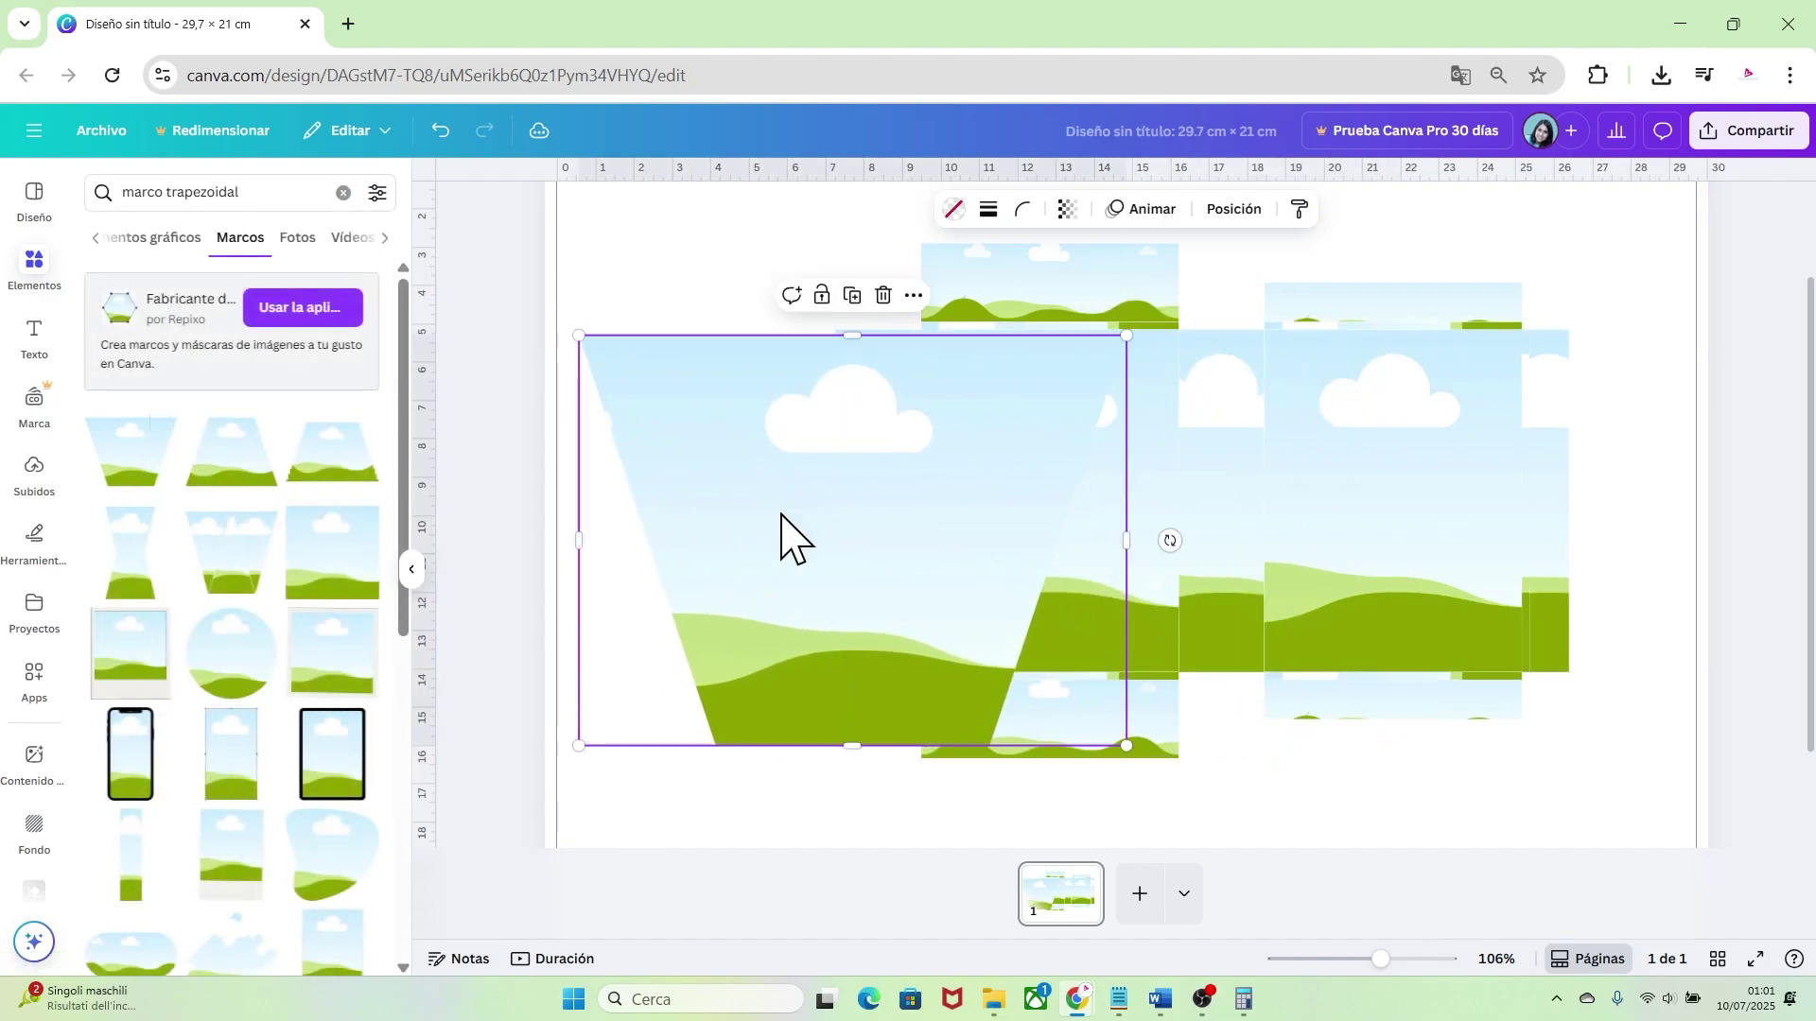
Rotate and shrink the trapezoidal frame to fit the left end of the flap above the left large frame, with a mirrored duplicate on the right end
{"action": "left_click_drag", "start_coordinate": [1173, 542], "coordinate": [853, 735]}
{"action": "left_click_drag", "start_coordinate": [1055, 814], "coordinate": [903, 309]}
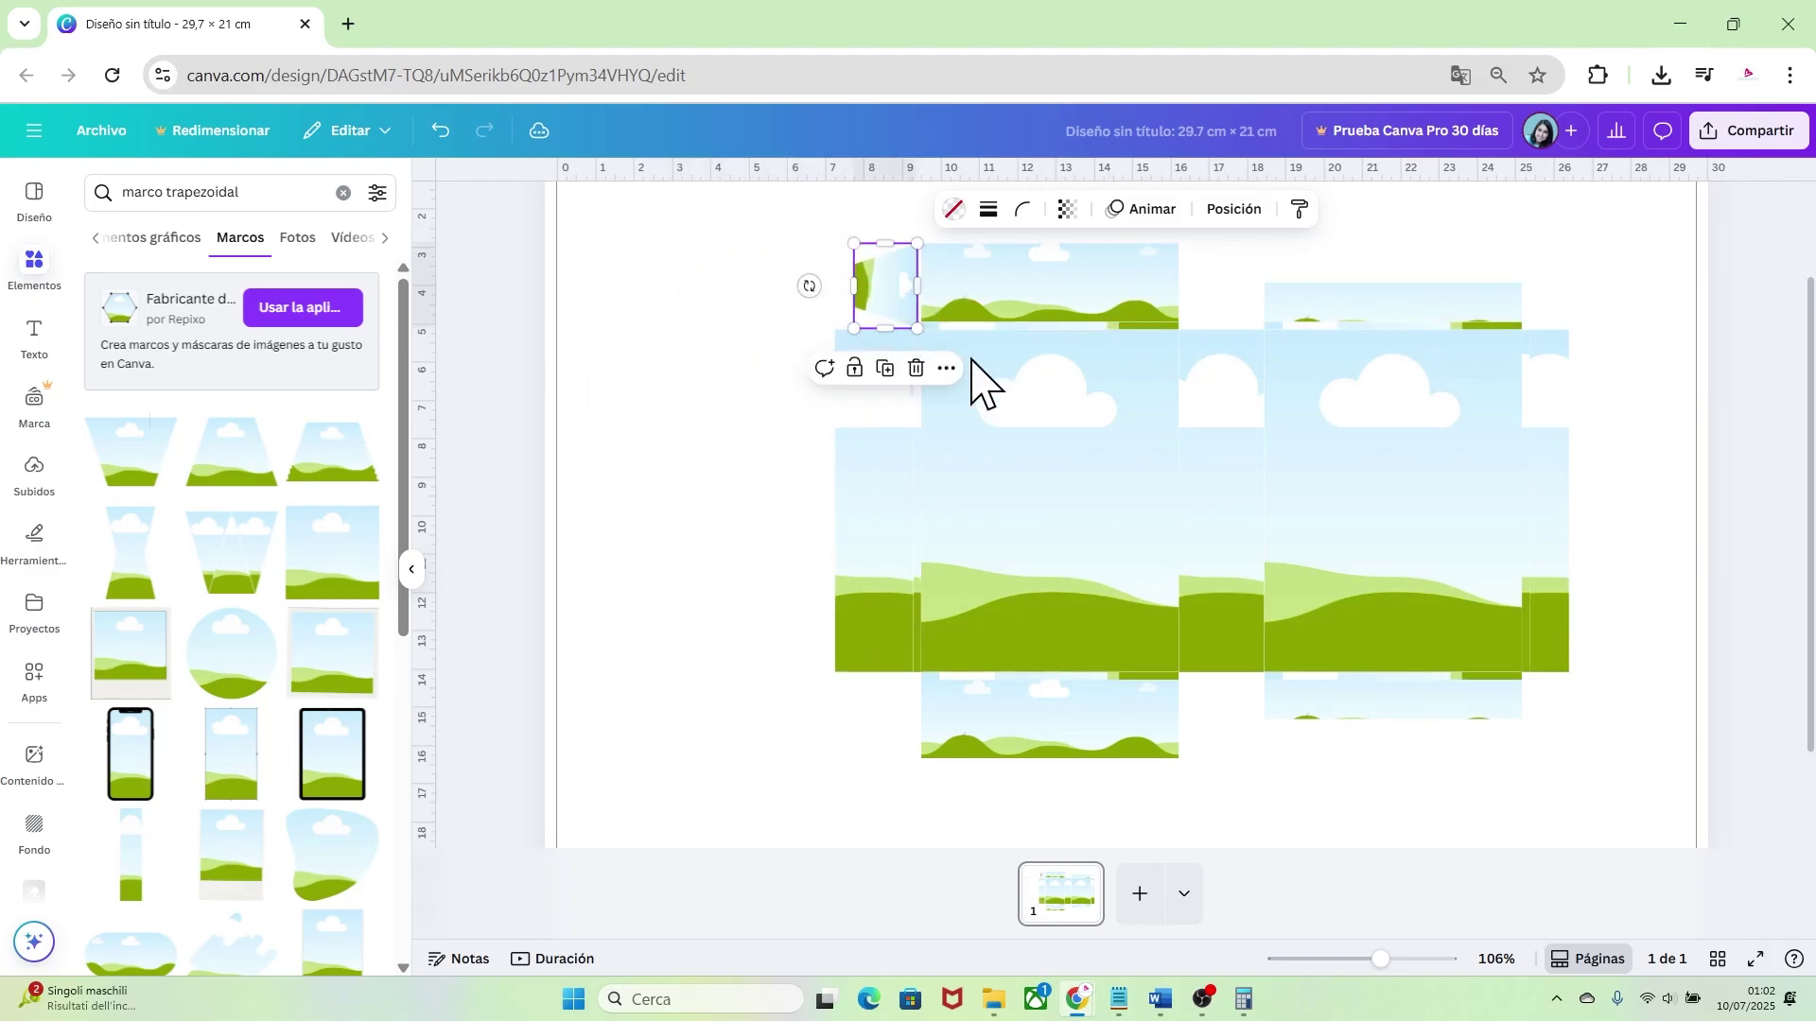
{"action": "left_click_drag", "start_coordinate": [1397, 955], "coordinate": [1418, 957]}
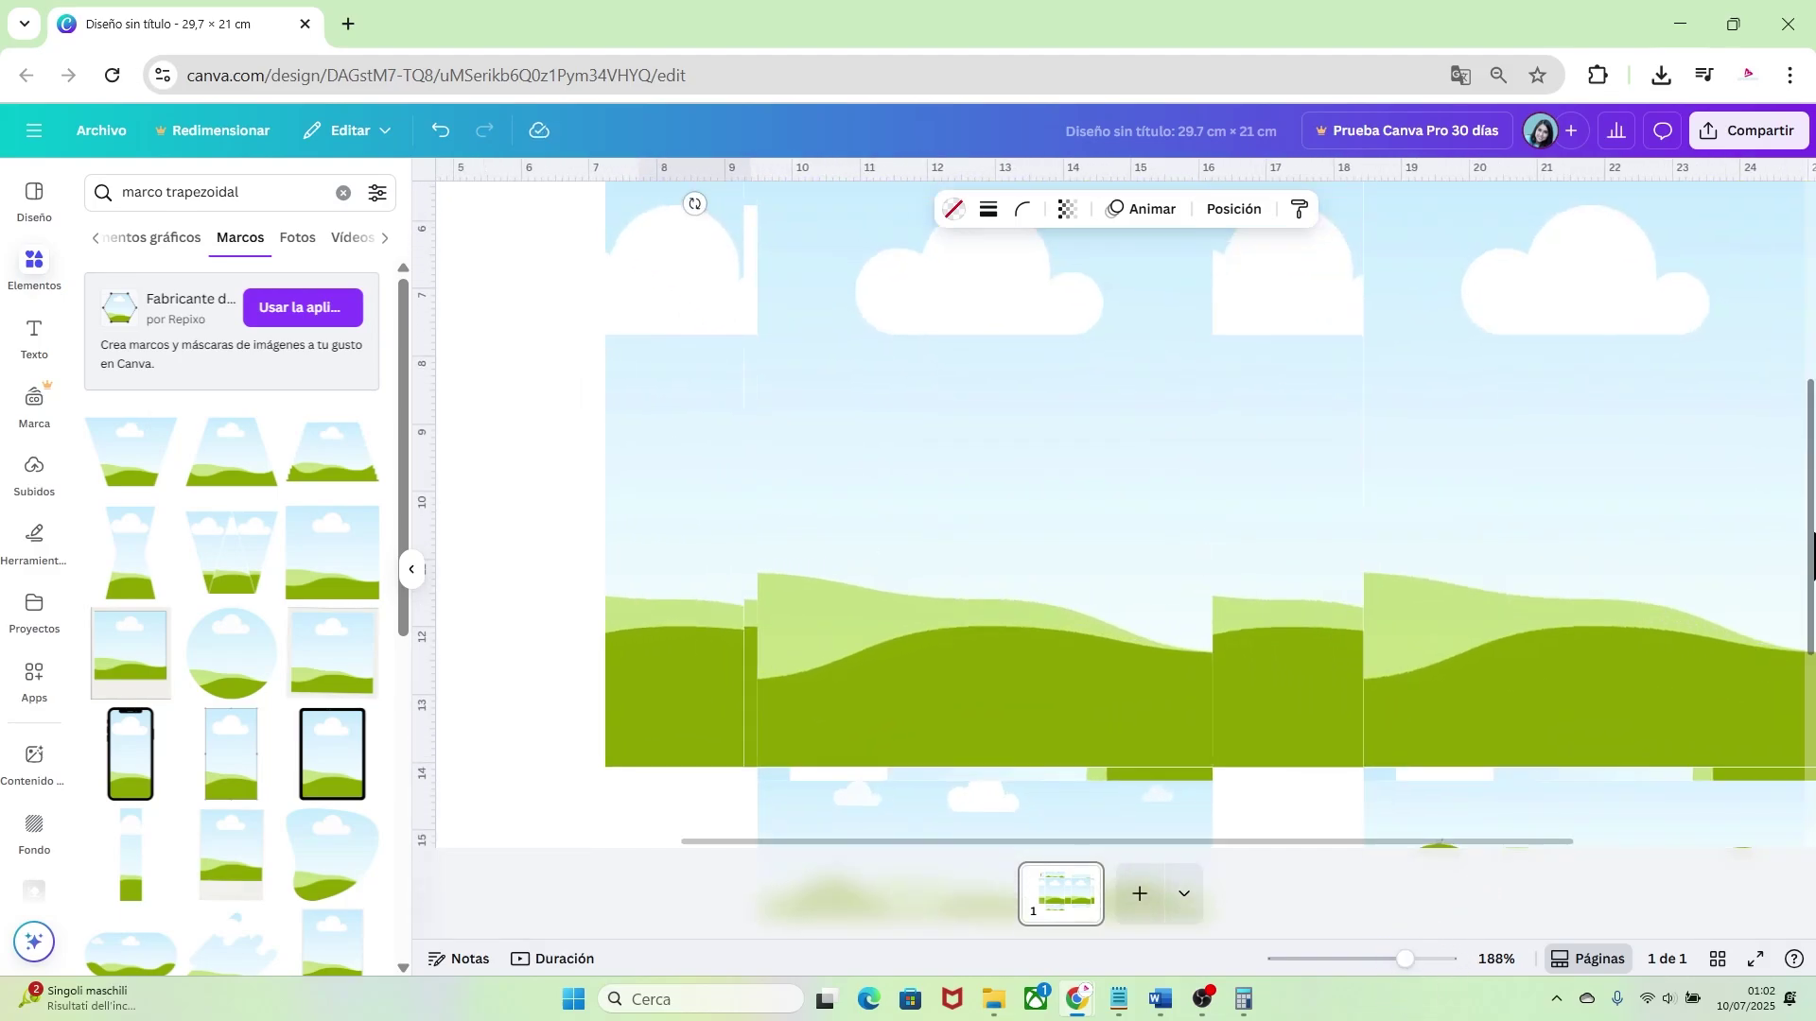
{"action": "scroll", "coordinate": [690, 588], "scroll_direction": "up", "scroll_amount": 3}
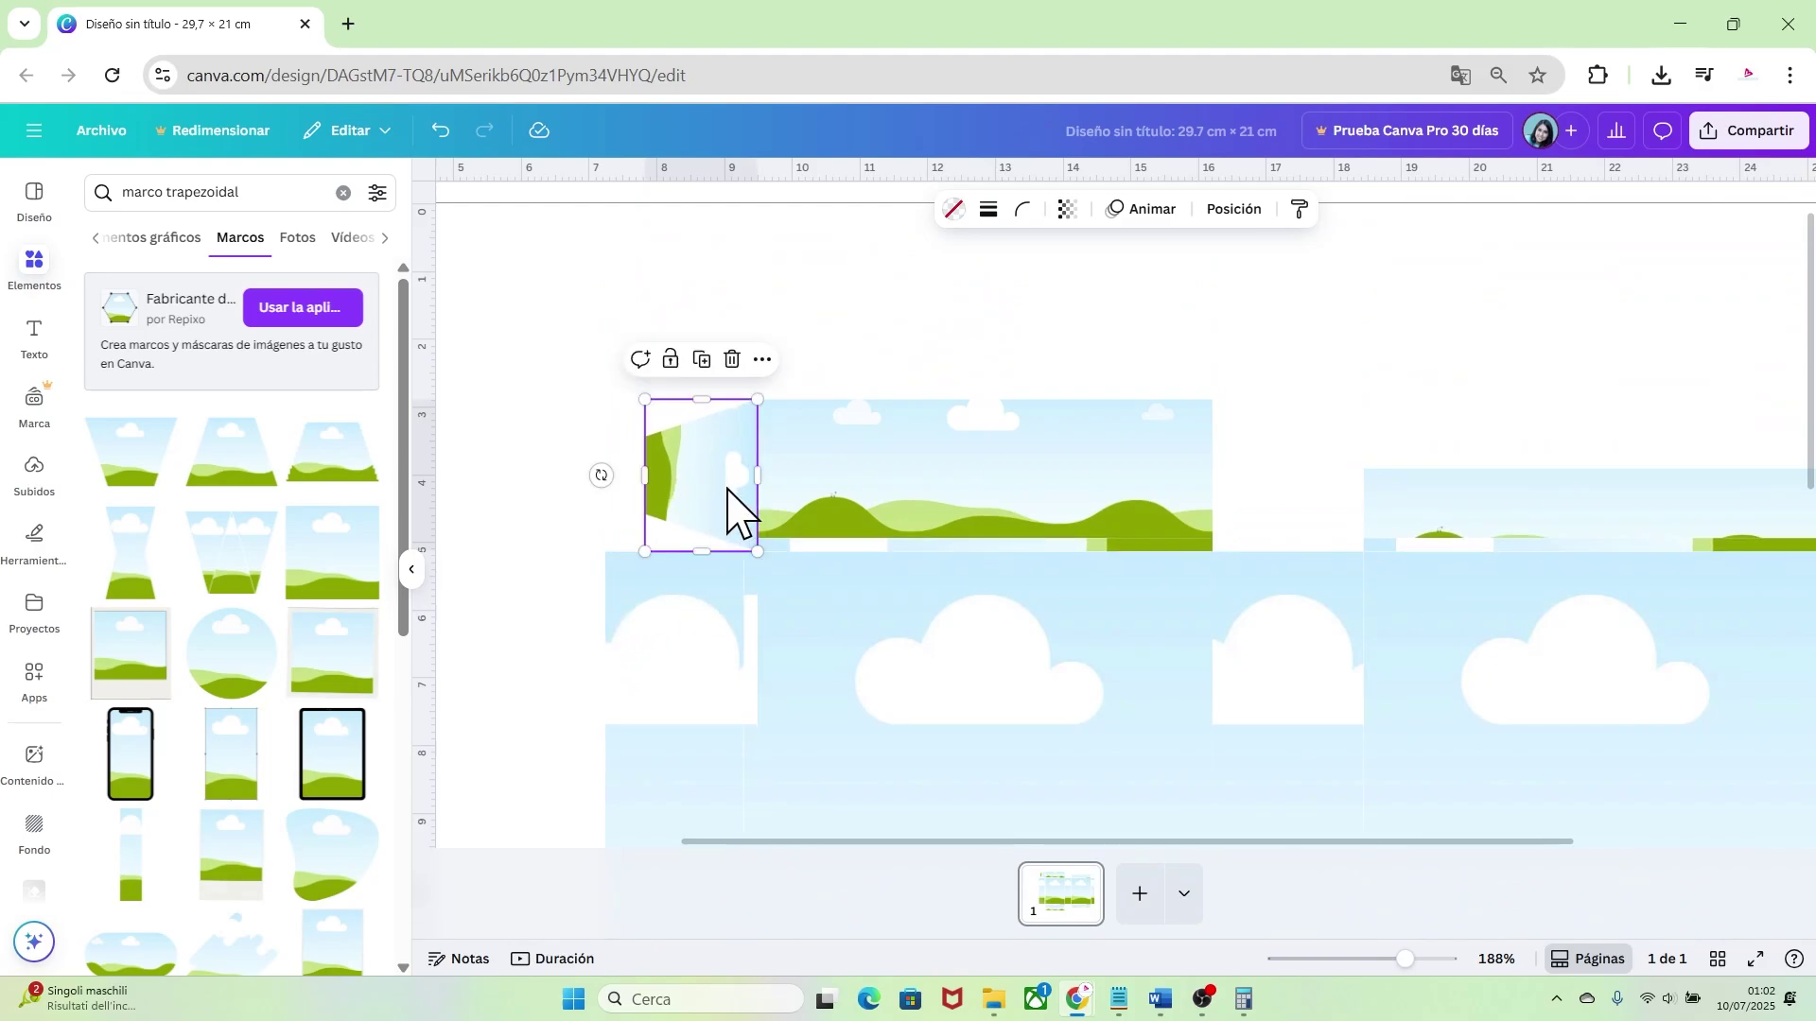
{"action": "left_click_drag", "start_coordinate": [639, 474], "coordinate": [1245, 451]}
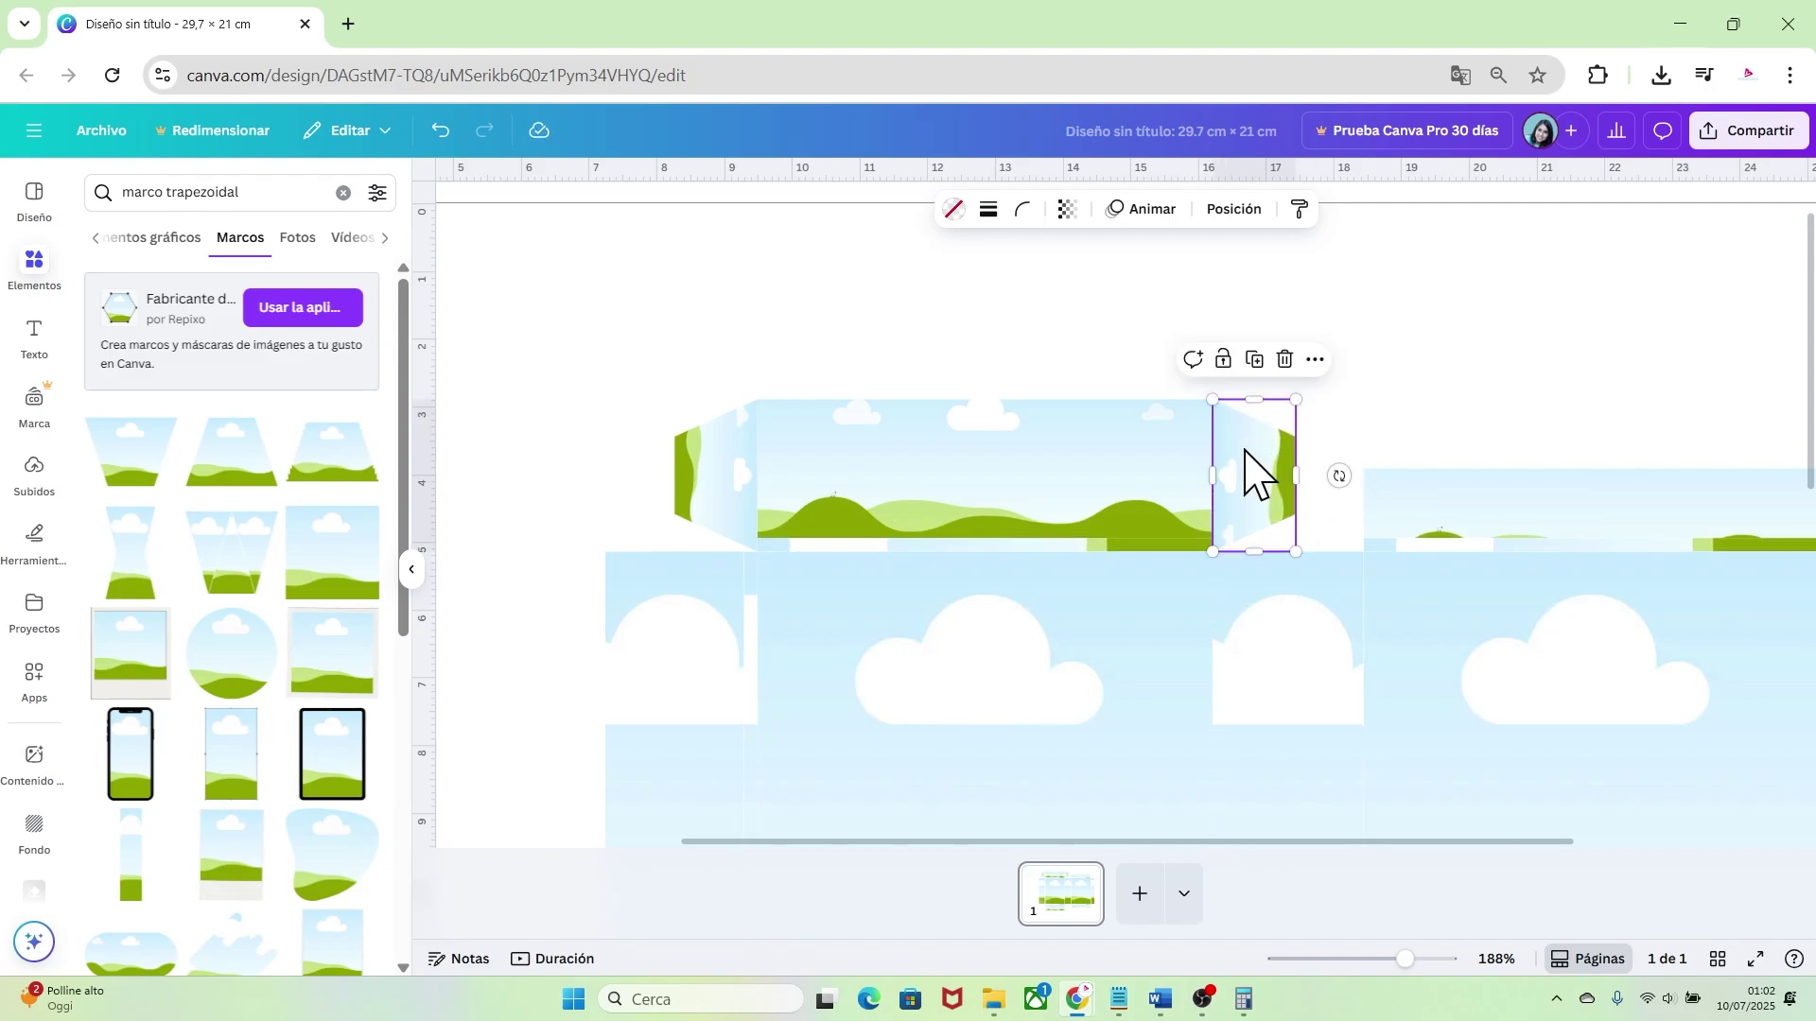
{"action": "left_click", "coordinate": [1118, 366]}
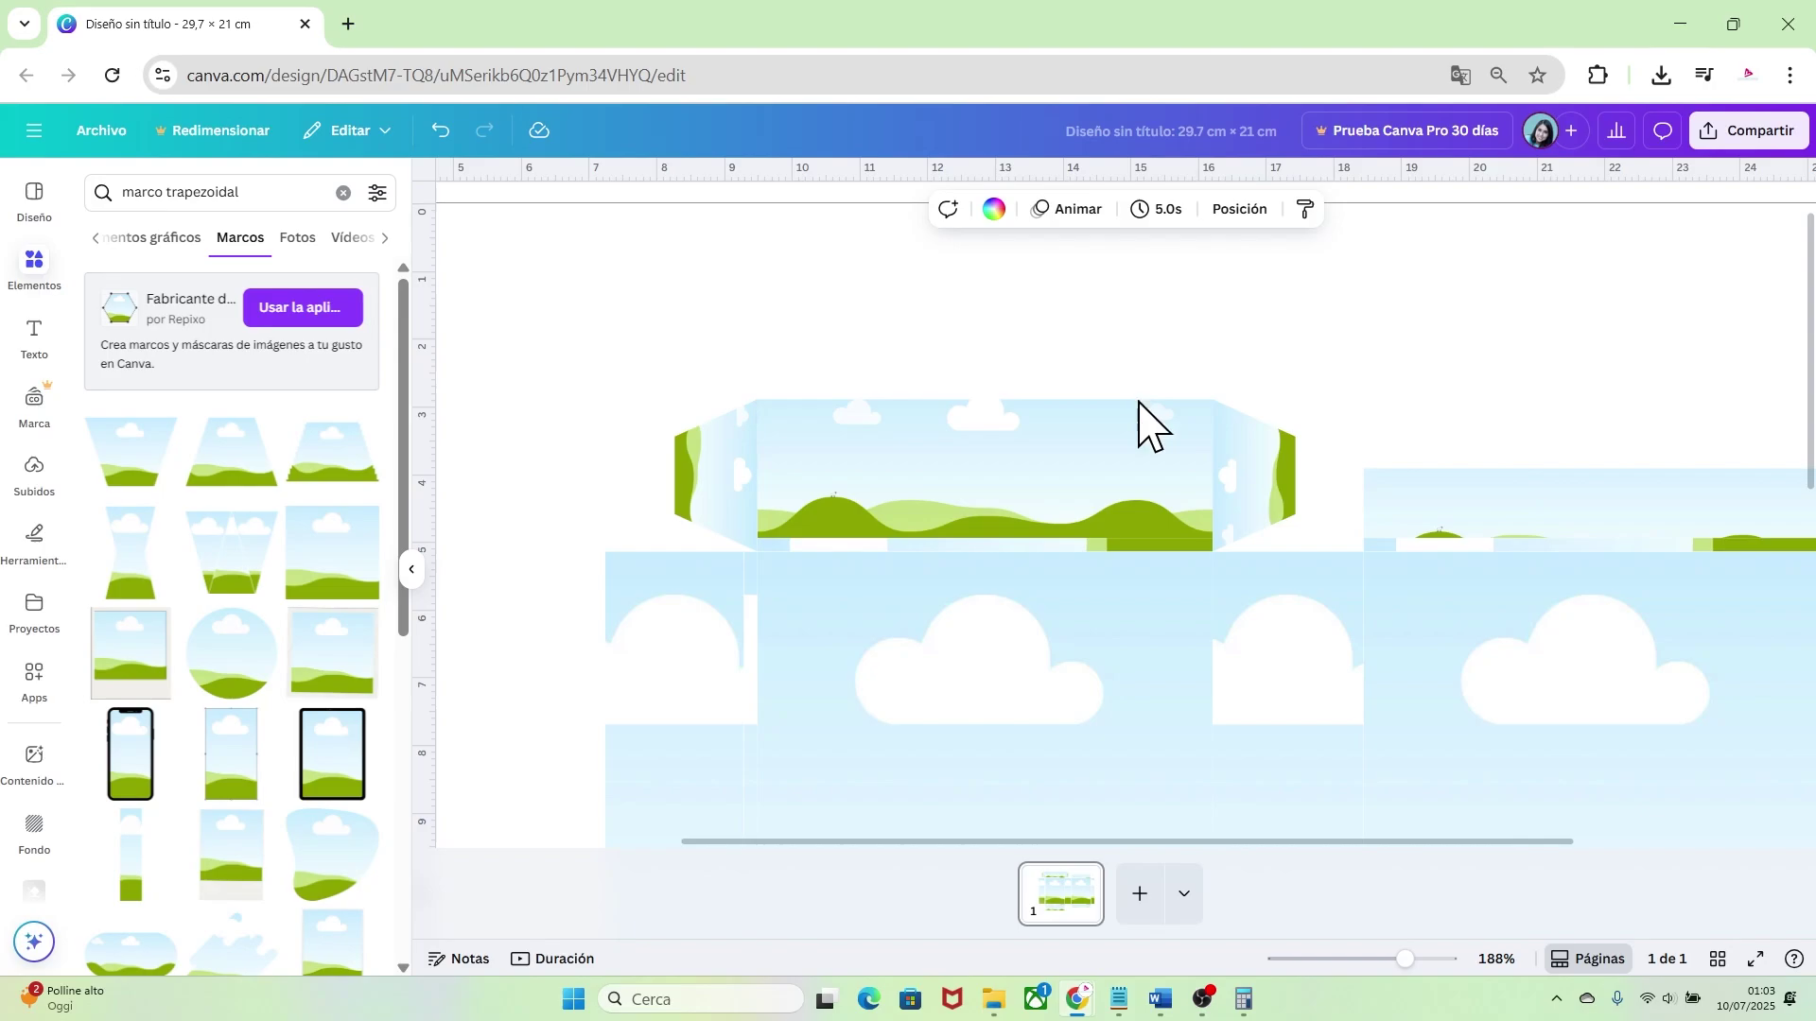
Duplicate both trapezoidal side flaps and attach the copies to the matching ends of the flap below the left large frame
{"action": "left_click_drag", "start_coordinate": [1398, 960], "coordinate": [1381, 958]}
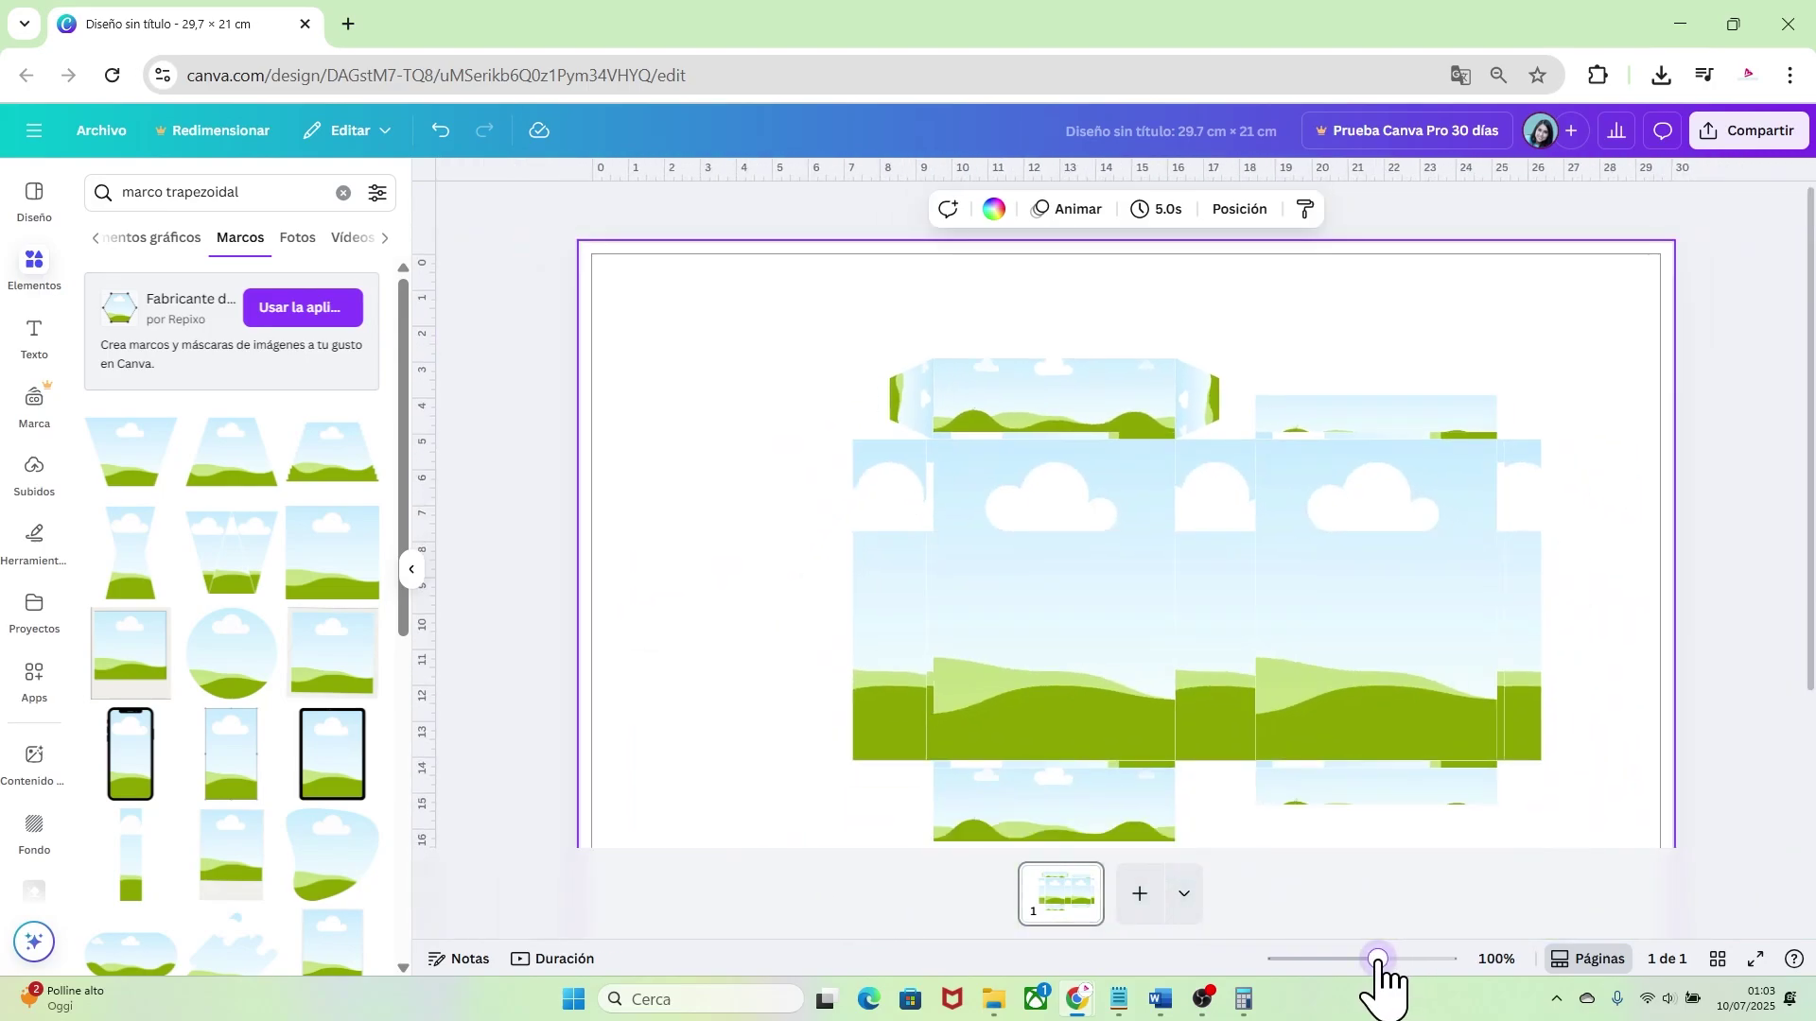
{"action": "left_click", "coordinate": [911, 416]}
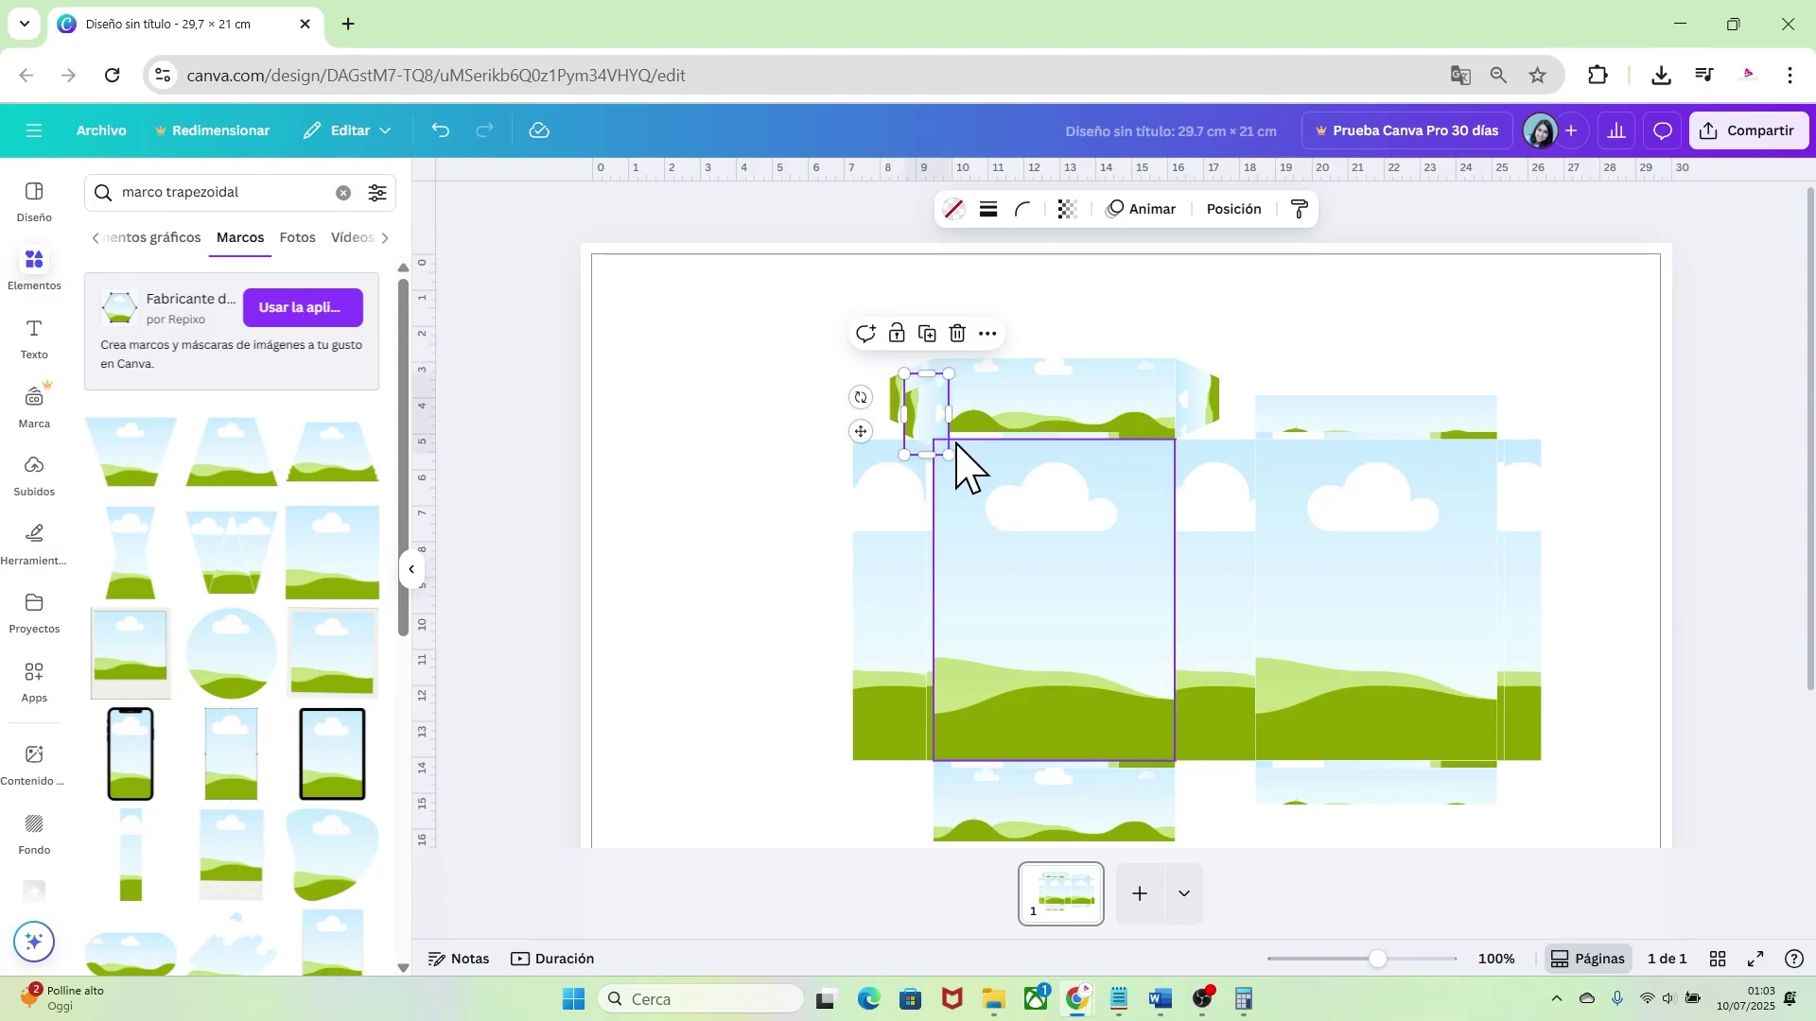
{"action": "left_click_drag", "start_coordinate": [911, 405], "coordinate": [909, 800]}
{"action": "left_click", "coordinate": [1208, 426]}
{"action": "left_click_drag", "start_coordinate": [1216, 445], "coordinate": [1199, 815]}
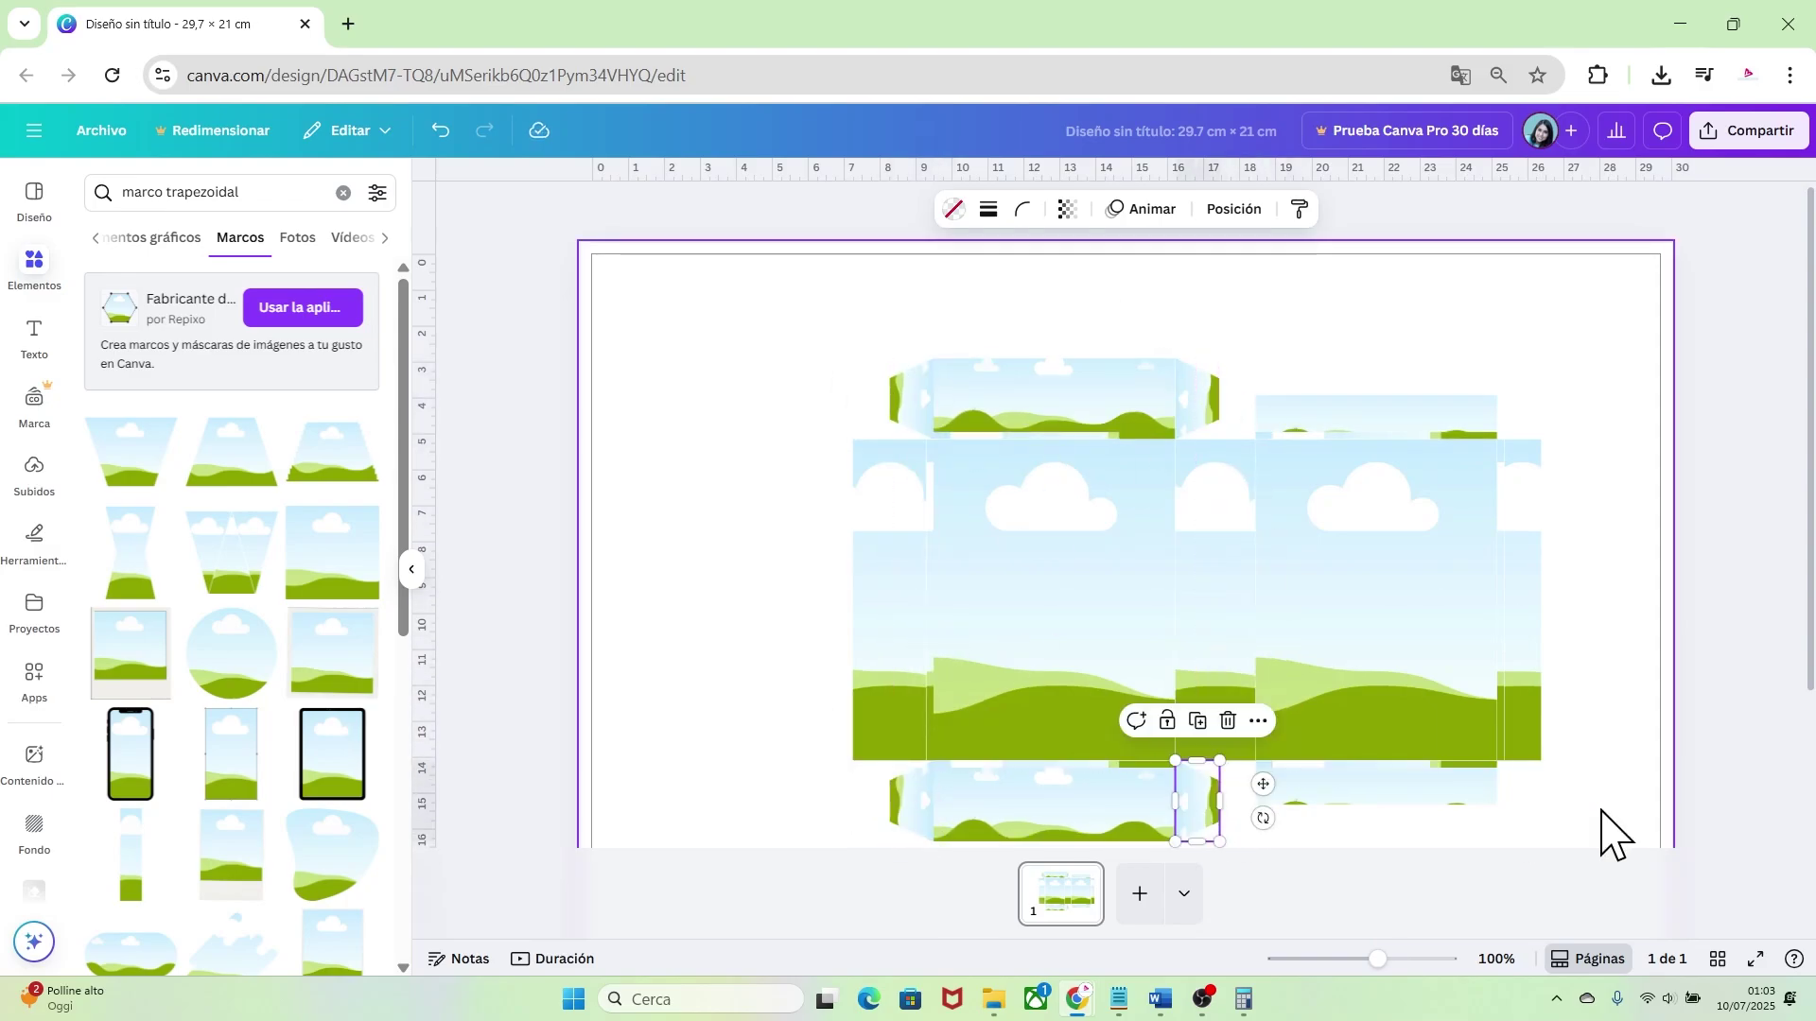
{"action": "left_click", "coordinate": [1615, 776]}
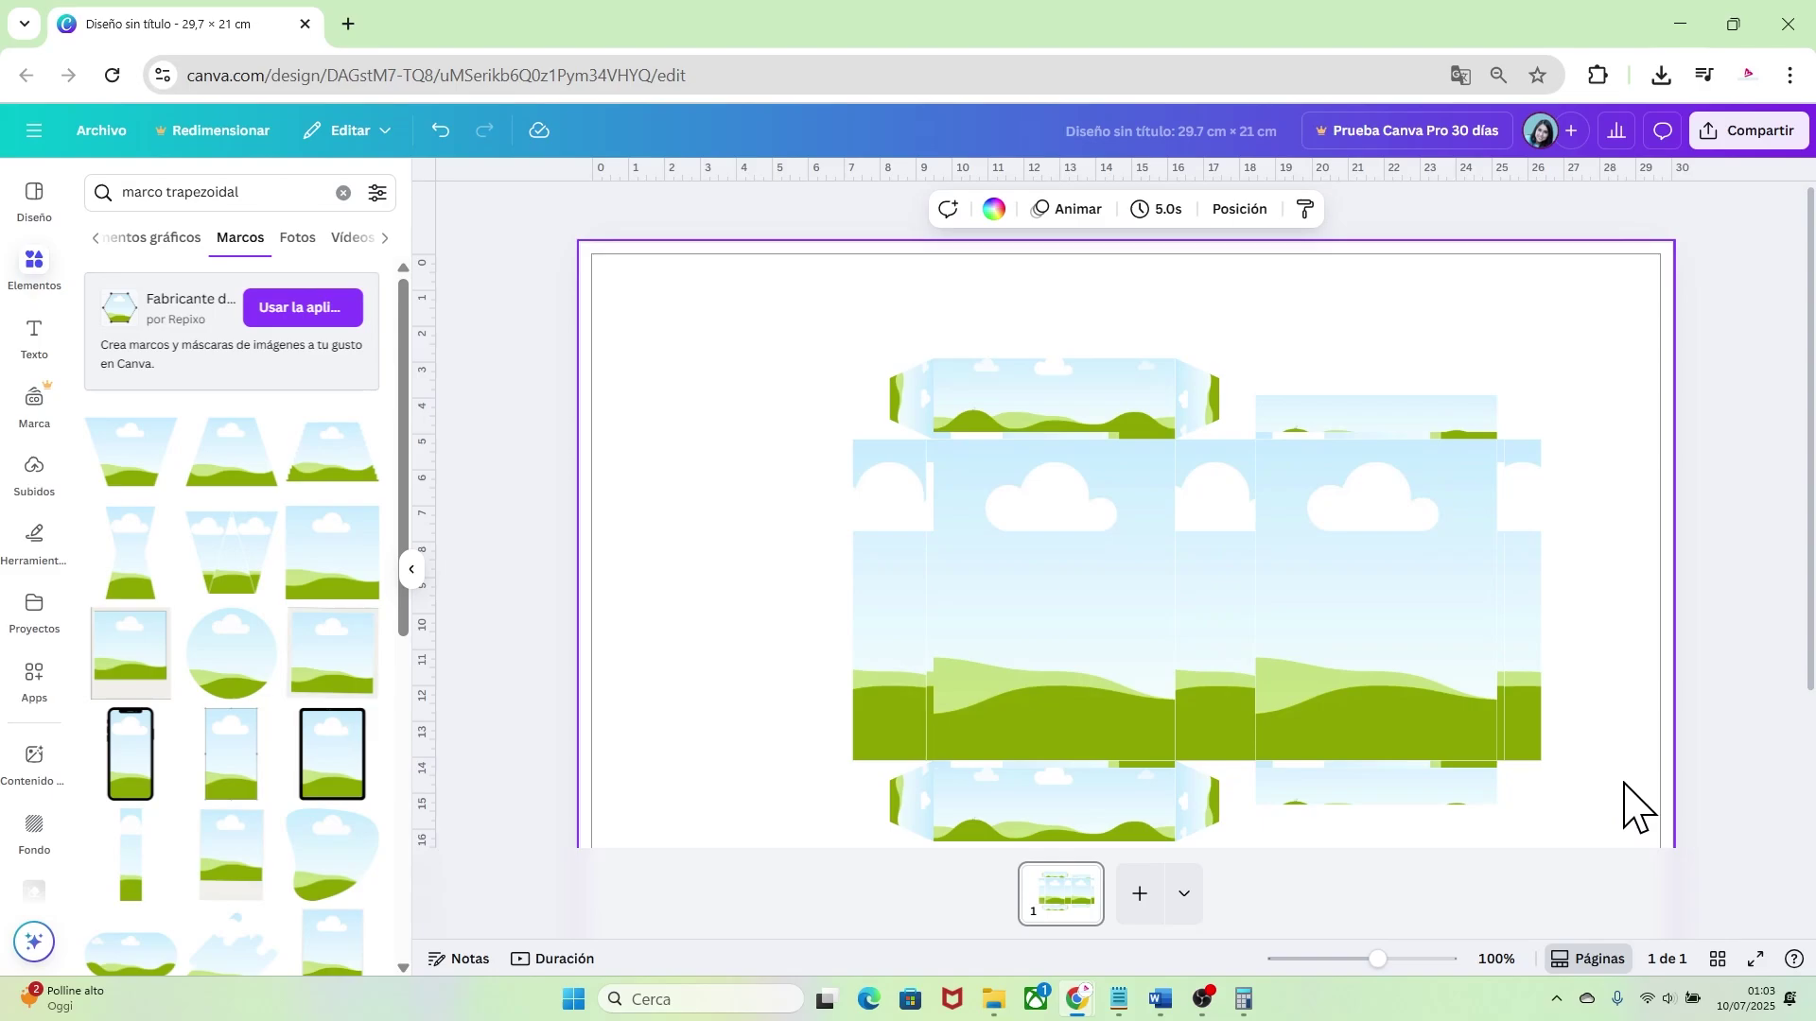
Duplicate the upper right-facing trapezoid, shrink it and fit it against the right end of the narrow flap above the right large frame
{"action": "left_click", "coordinate": [1211, 419]}
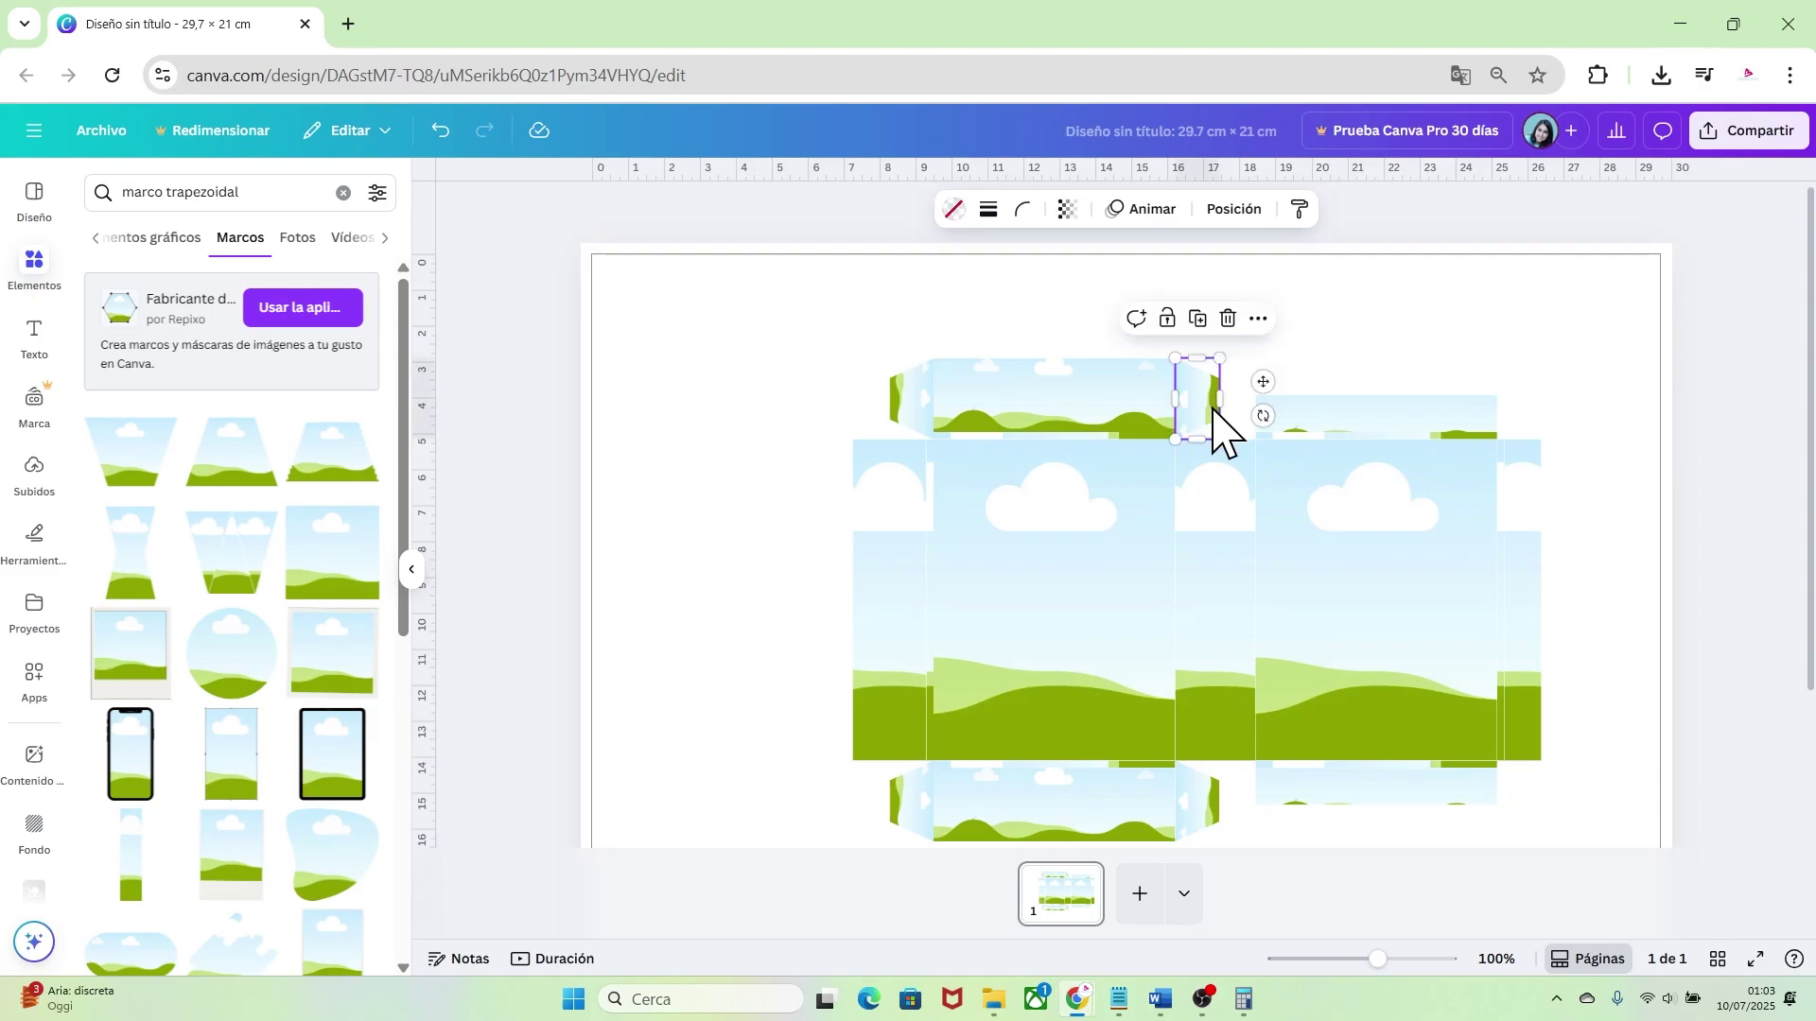
{"action": "left_click_drag", "start_coordinate": [1215, 421], "coordinate": [1532, 410]}
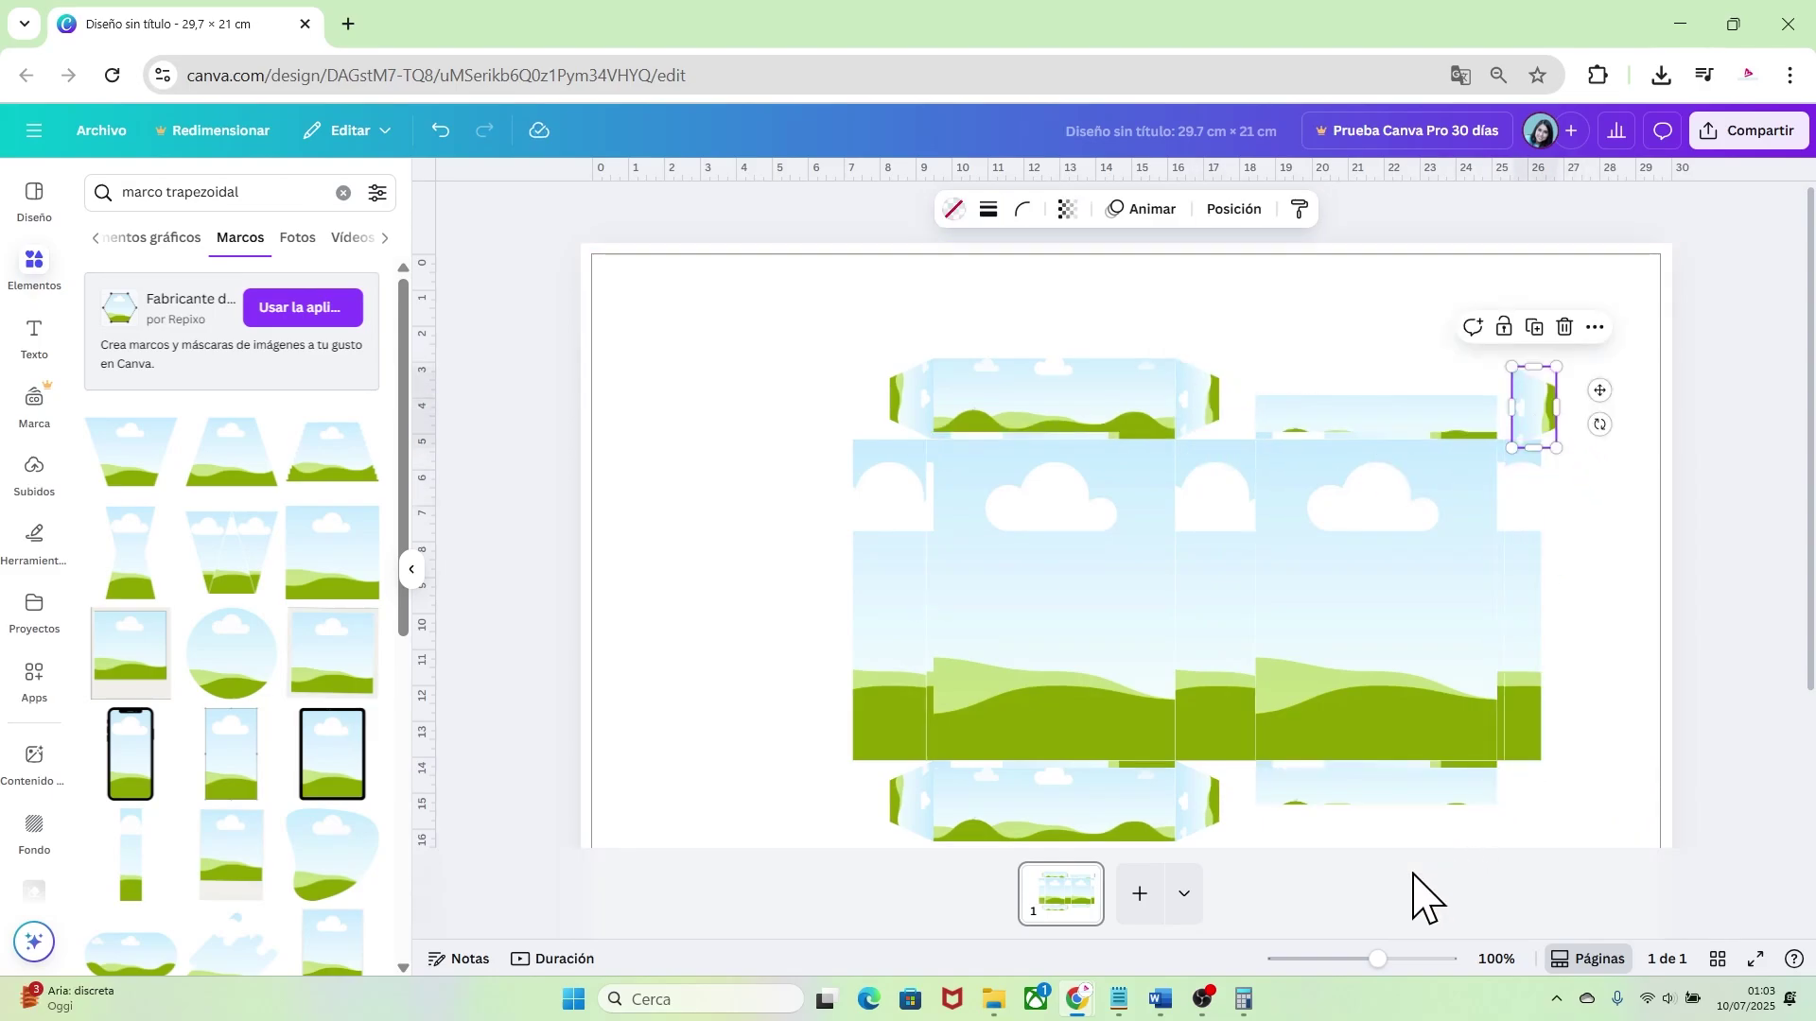
{"action": "left_click_drag", "start_coordinate": [1378, 960], "coordinate": [1414, 960]}
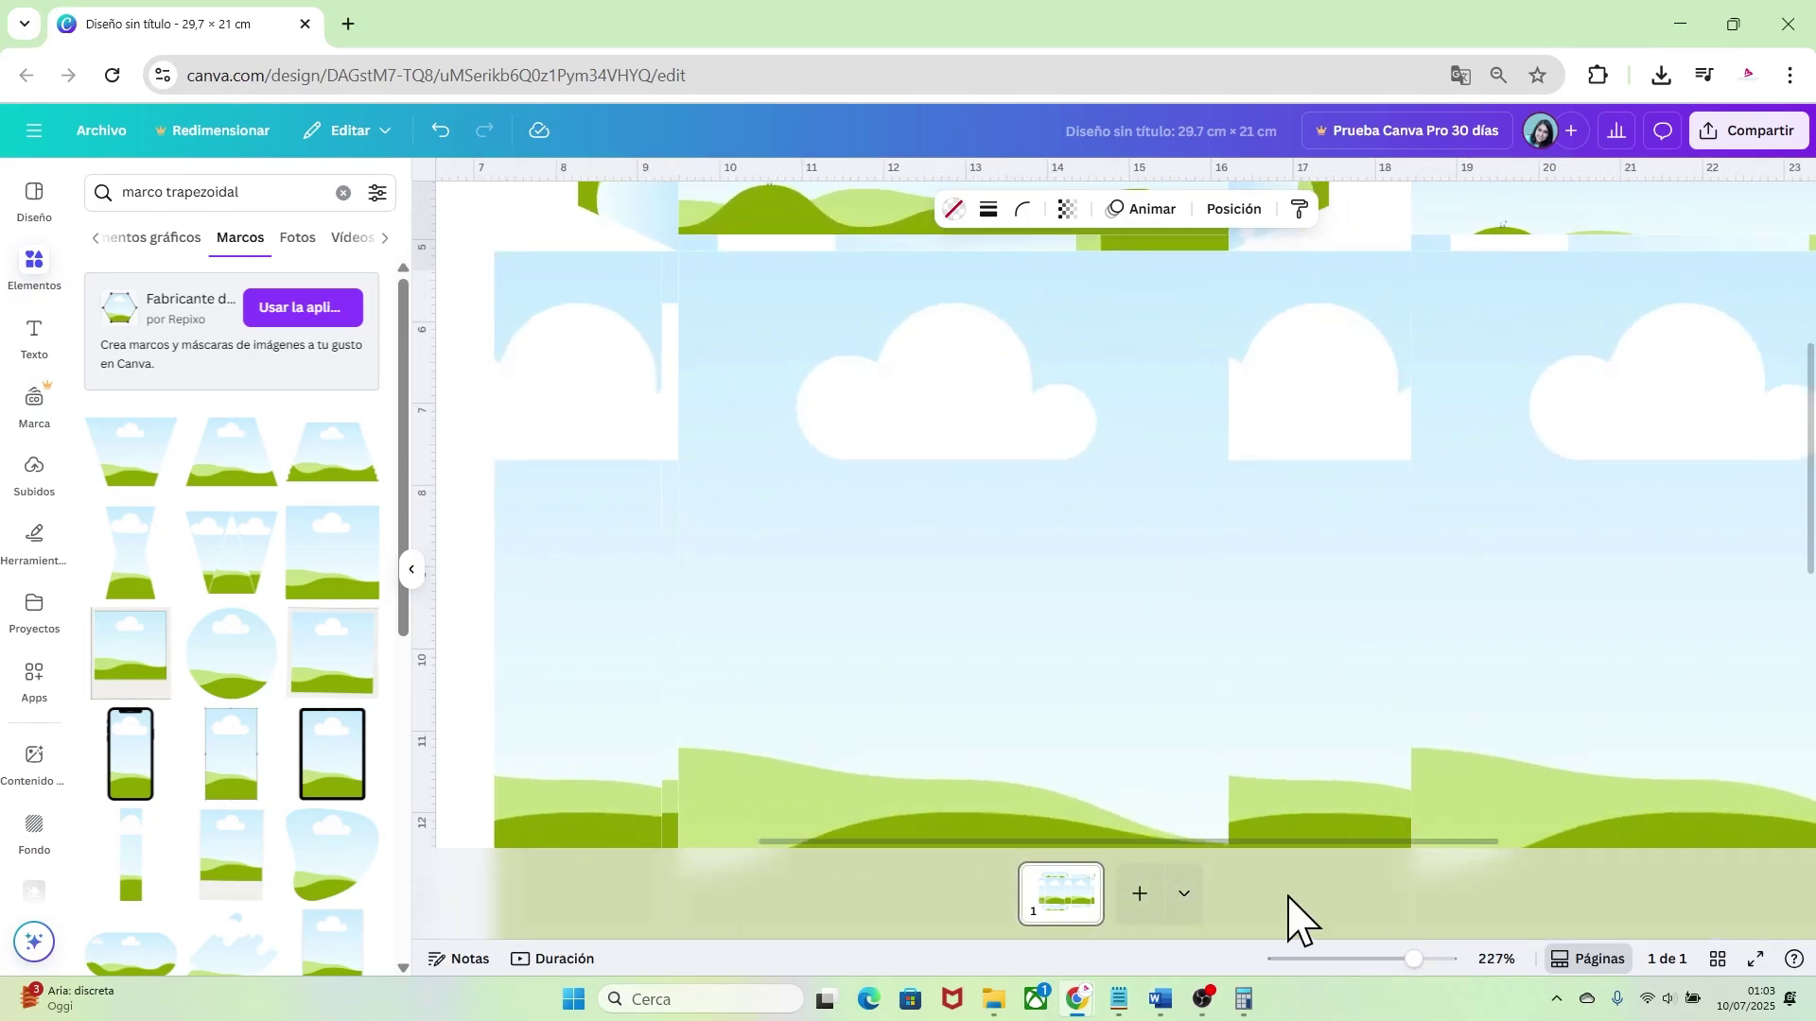
{"action": "left_click_drag", "start_coordinate": [1277, 843], "coordinate": [1792, 737]}
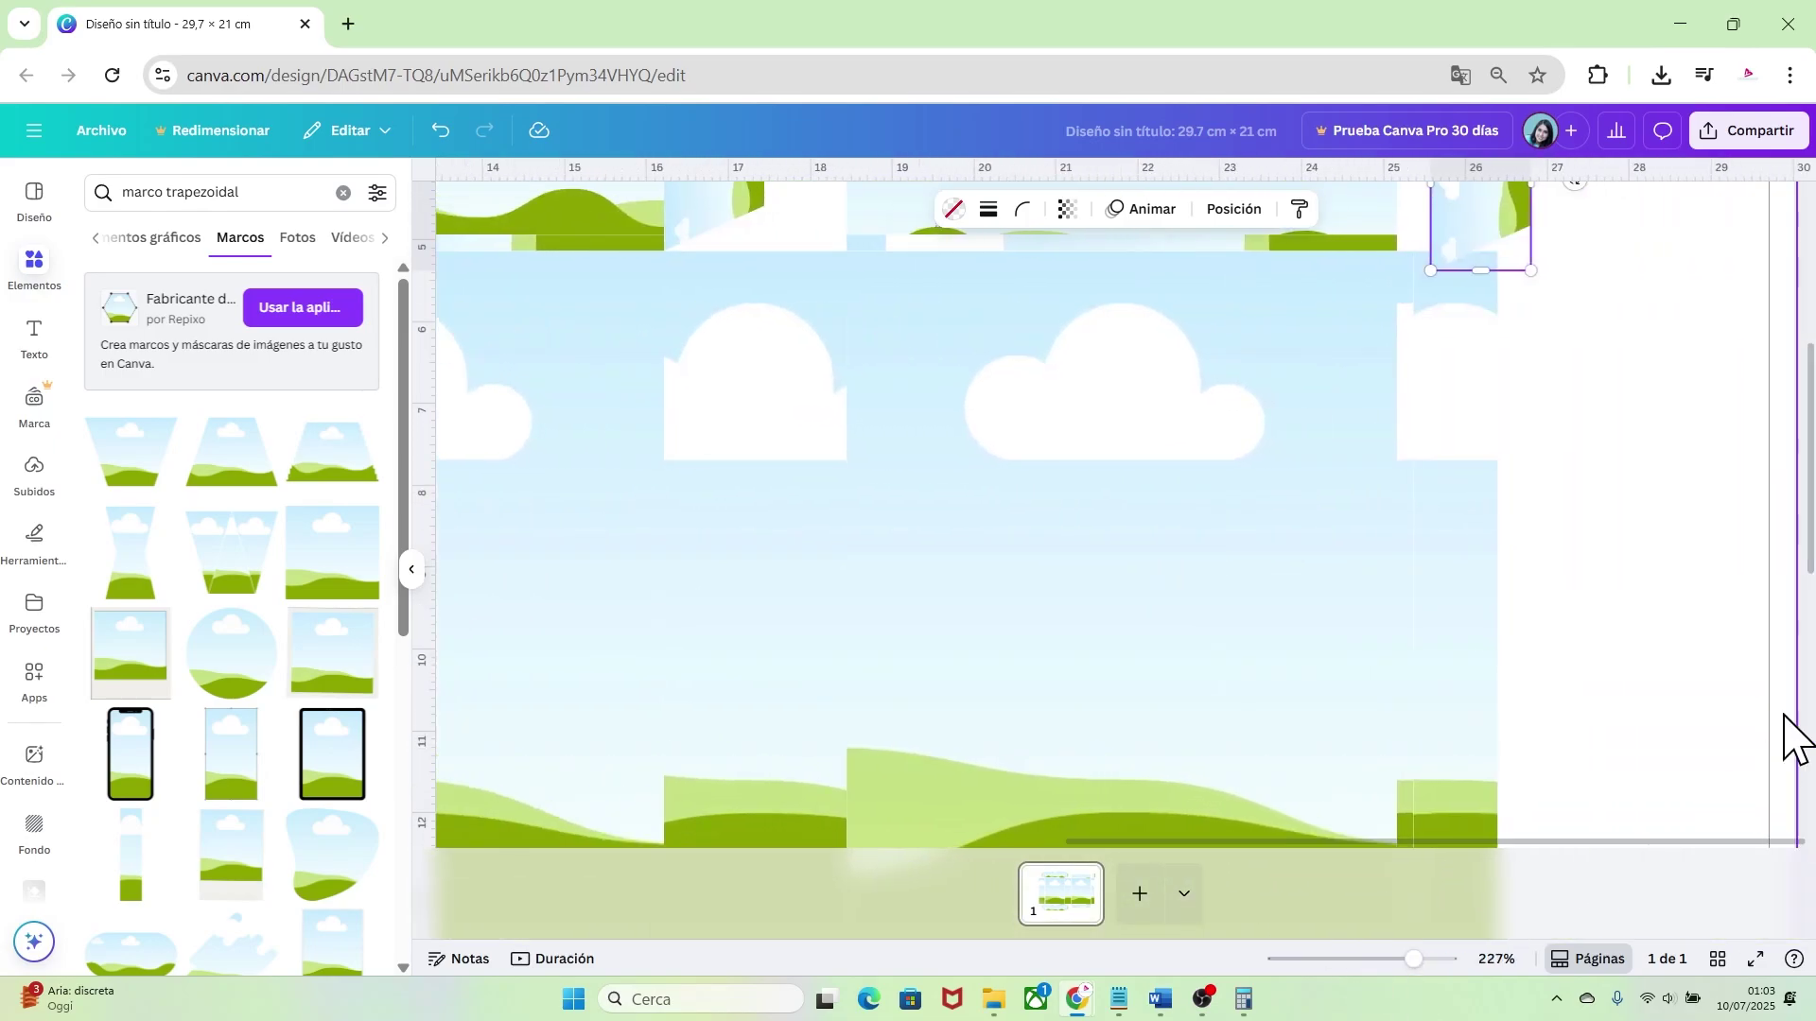
{"action": "left_click_drag", "start_coordinate": [1812, 558], "coordinate": [1787, 466]}
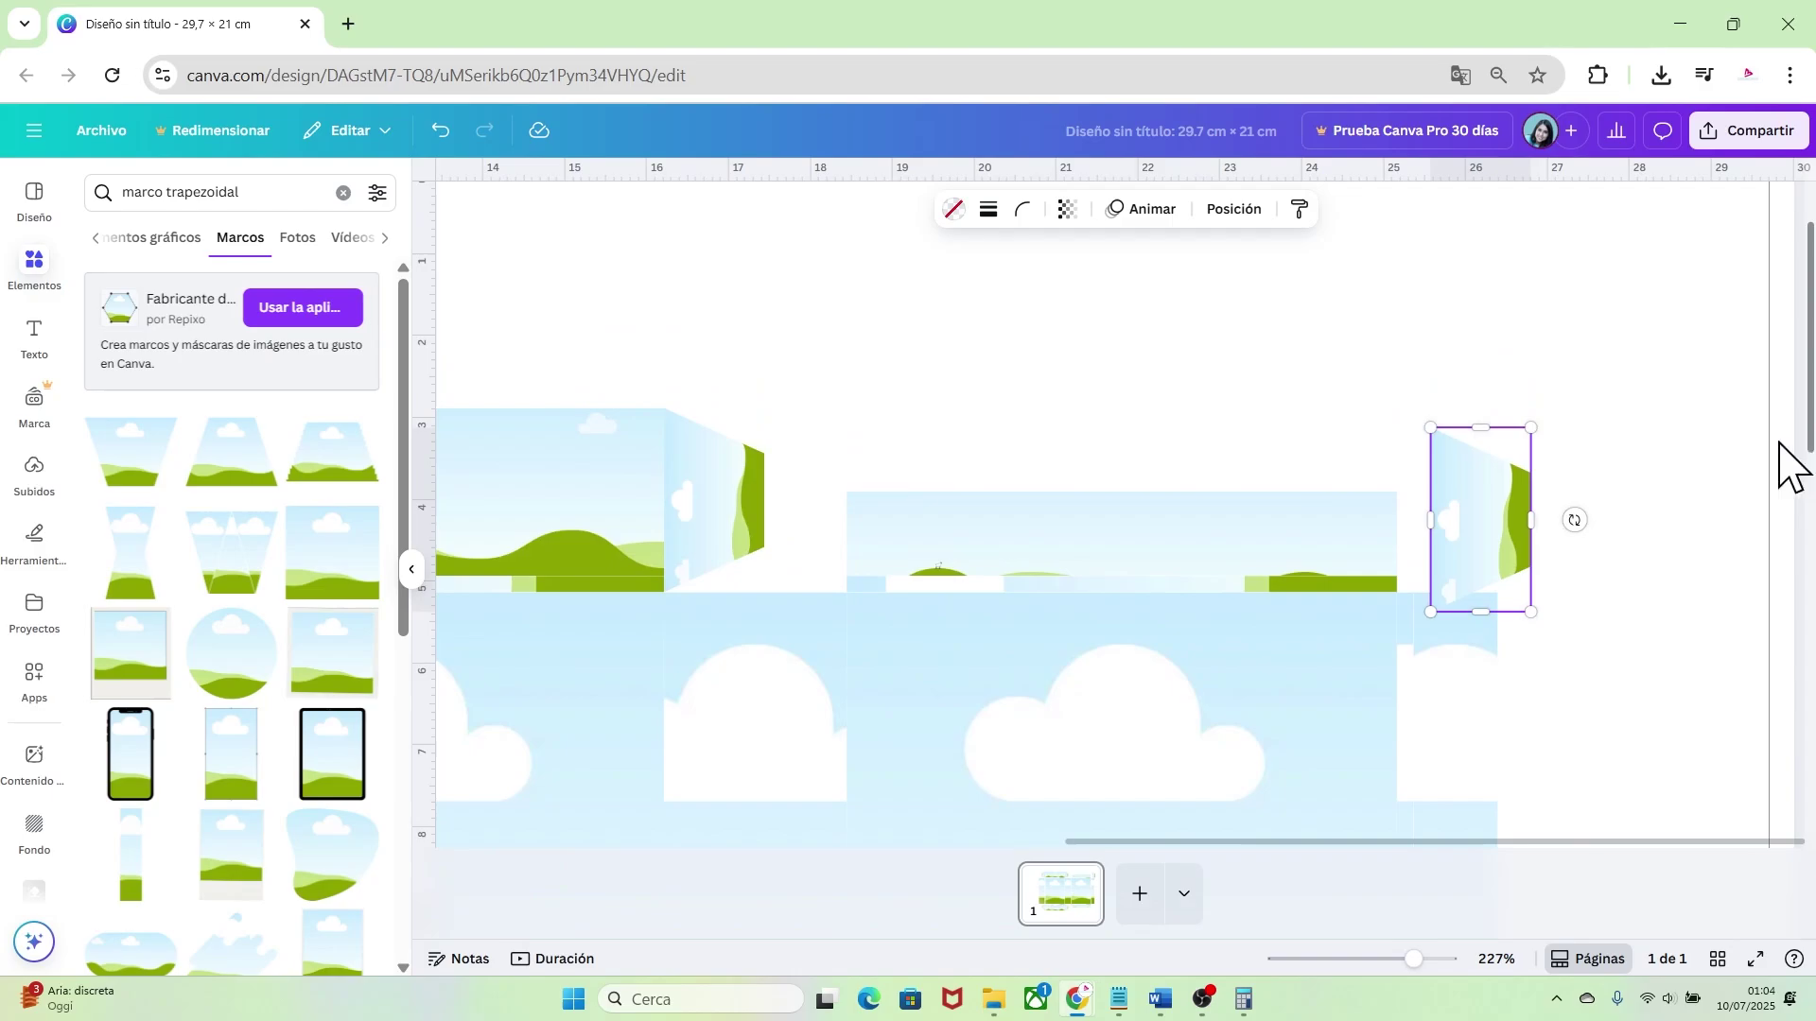
{"action": "left_click_drag", "start_coordinate": [1489, 535], "coordinate": [1457, 515]}
{"action": "left_click_drag", "start_coordinate": [1499, 408], "coordinate": [1457, 554]}
{"action": "left_click", "coordinate": [1670, 558]}
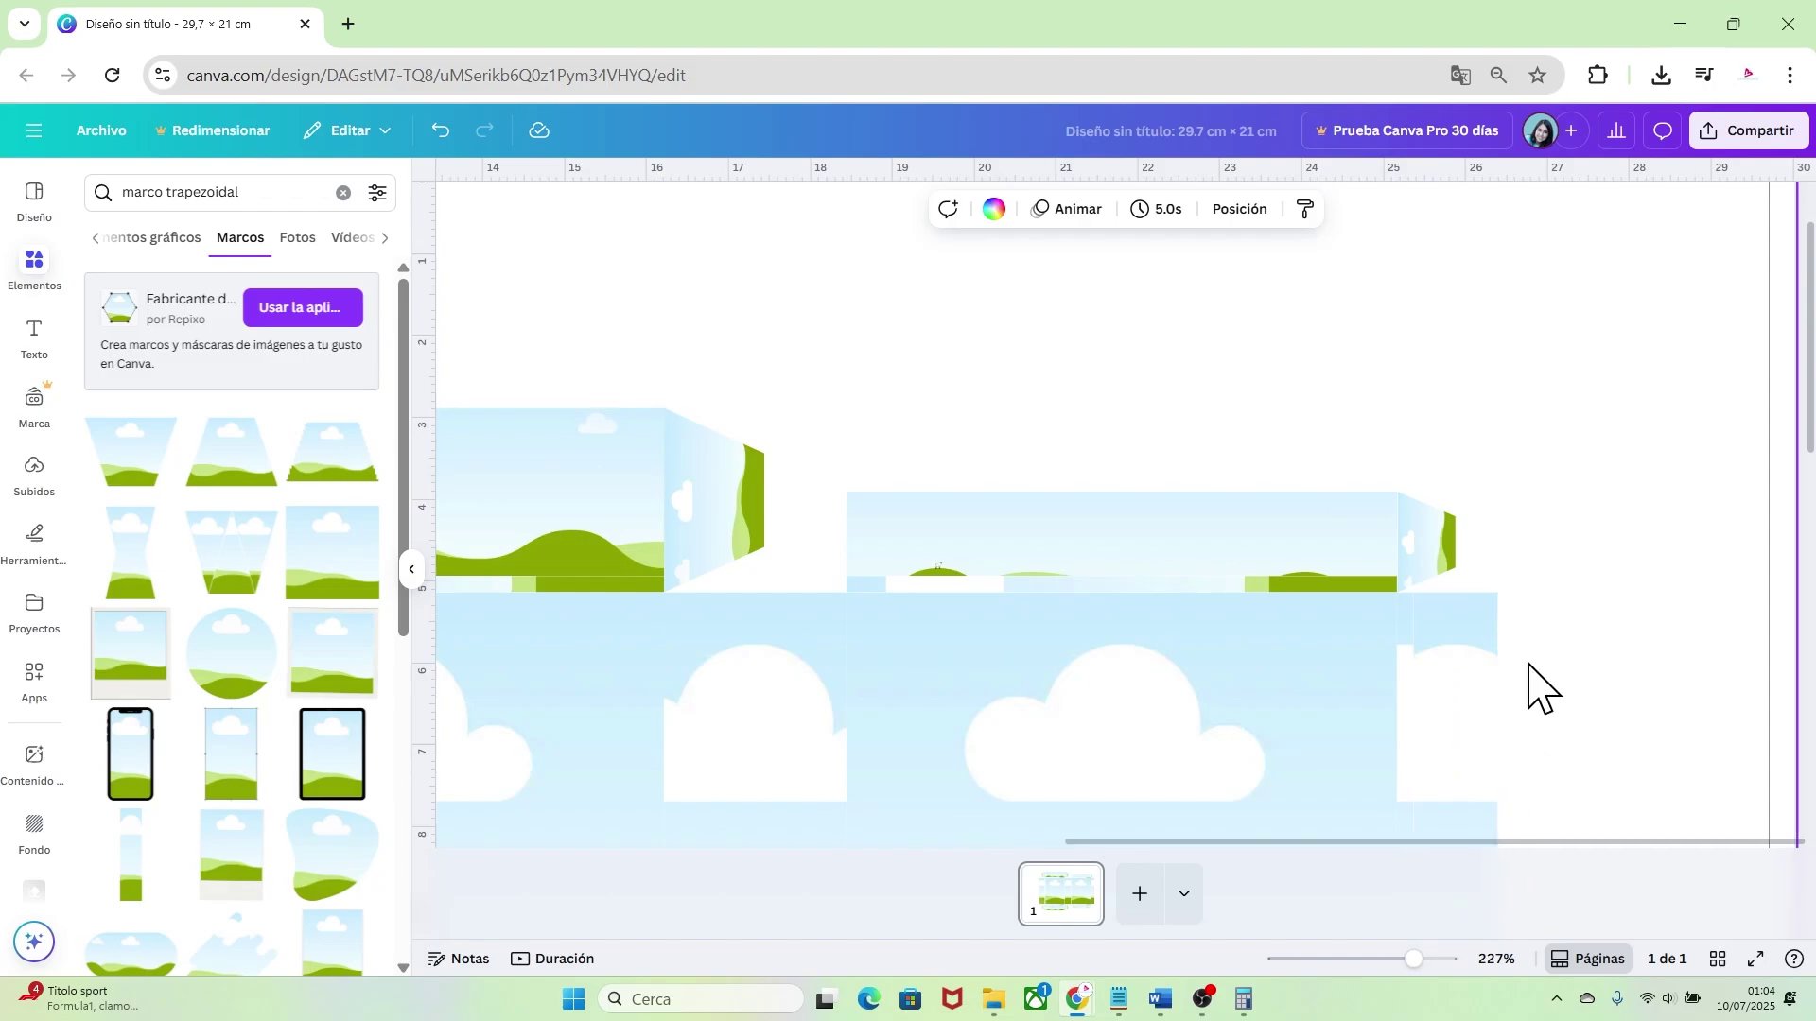
Duplicate the small trapezoid and attach the copy to the right end of the narrow flap below the right large frame
{"action": "left_click", "coordinate": [1447, 567]}
{"action": "left_click_drag", "start_coordinate": [1413, 959], "coordinate": [1383, 959]}
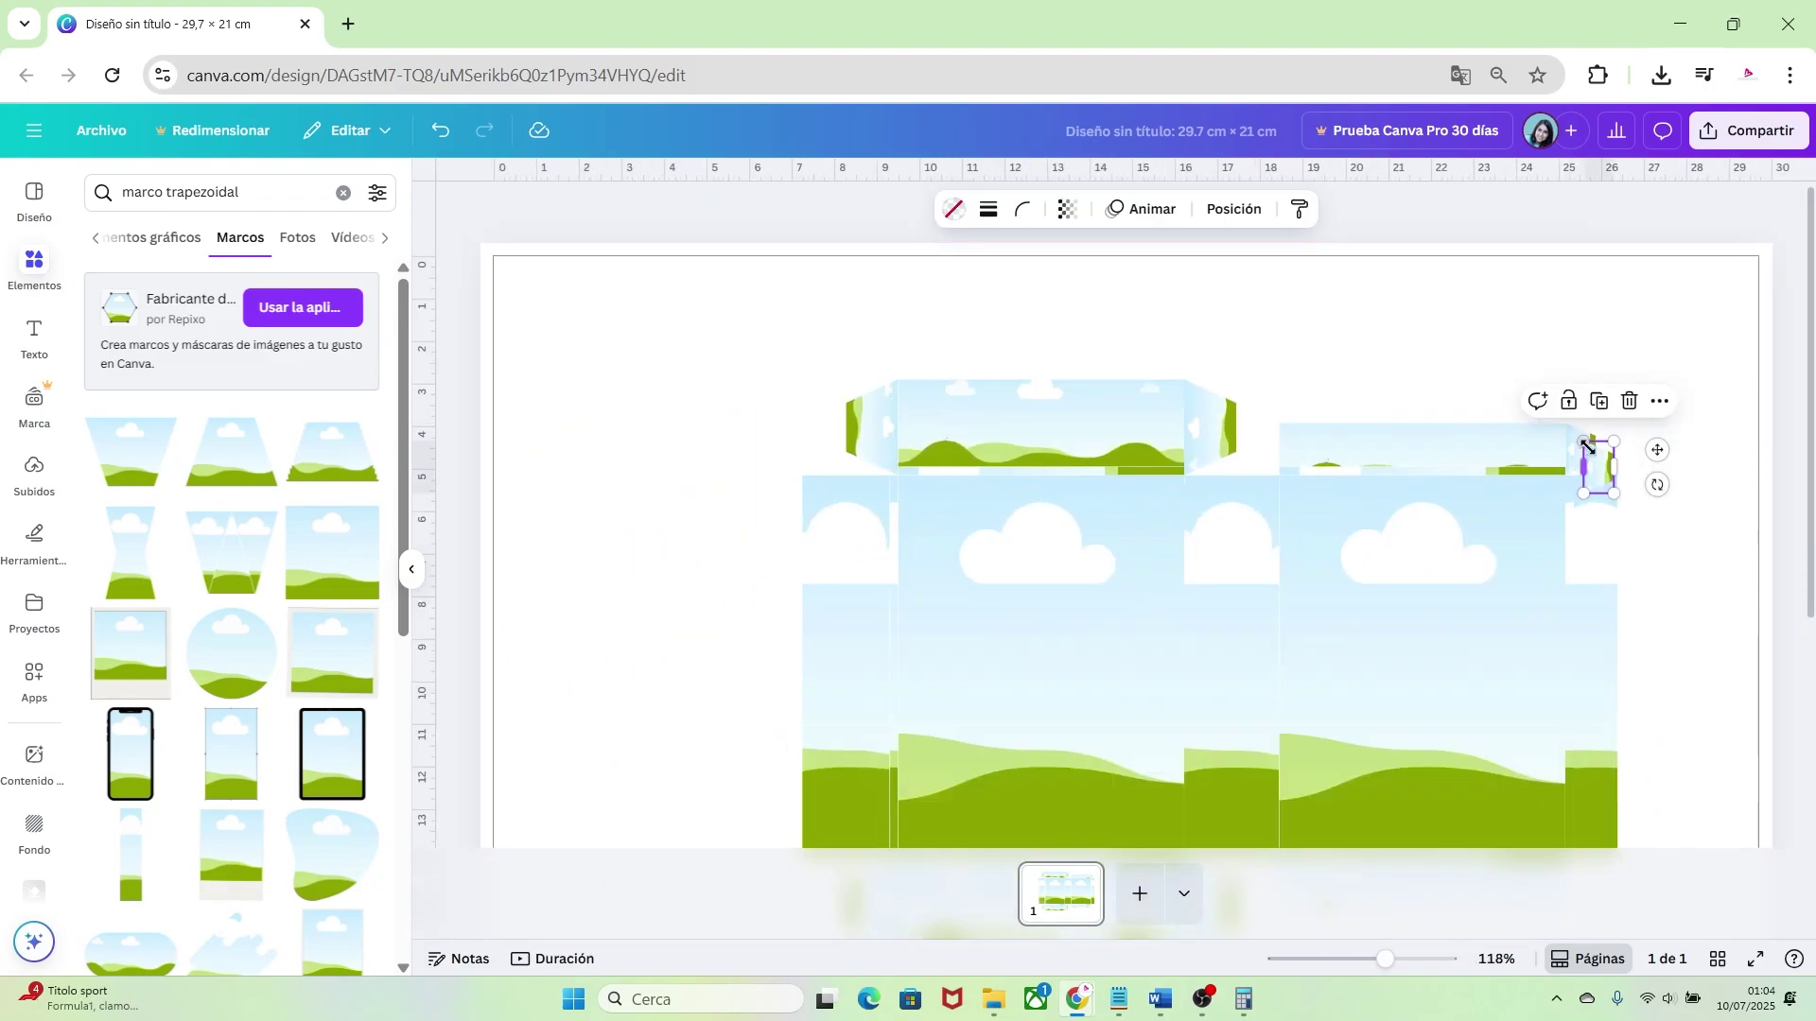
{"action": "left_click_drag", "start_coordinate": [1596, 463], "coordinate": [1667, 777]}
{"action": "scroll", "coordinate": [1706, 661], "scroll_direction": "down", "scroll_amount": 2}
{"action": "left_click_drag", "start_coordinate": [1666, 630], "coordinate": [1593, 724]}
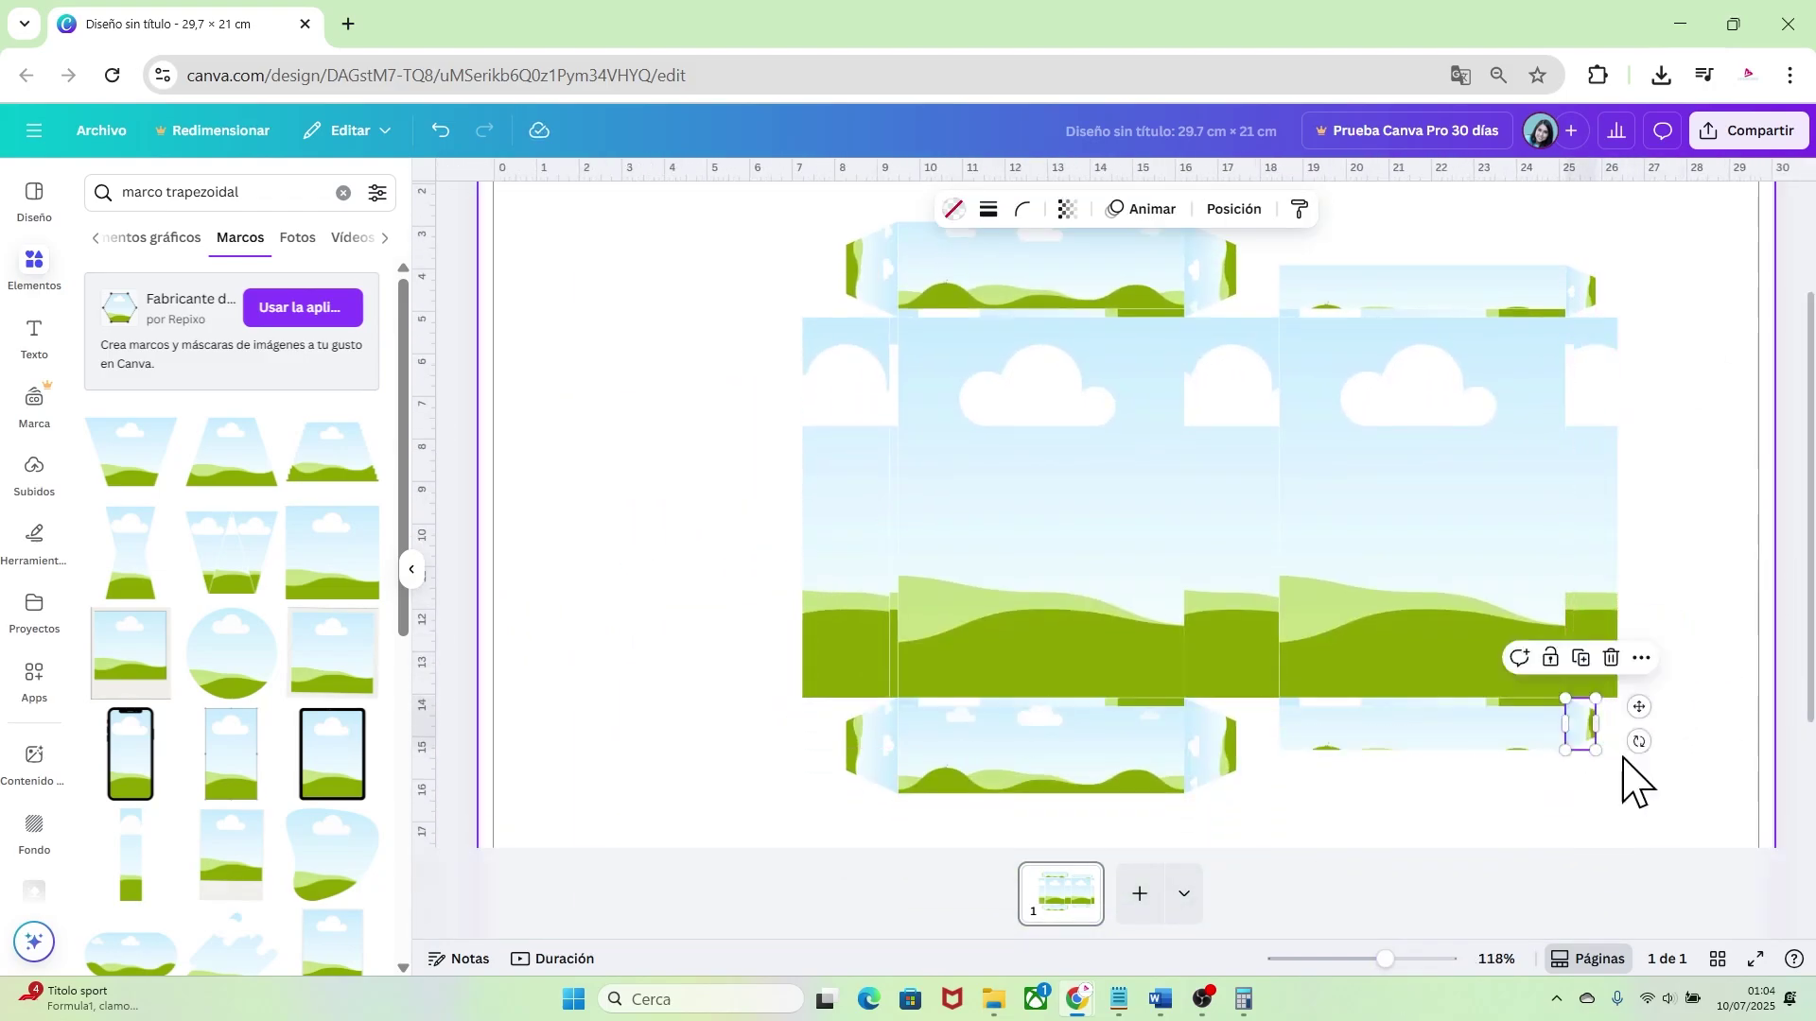
{"action": "left_click", "coordinate": [1625, 759]}
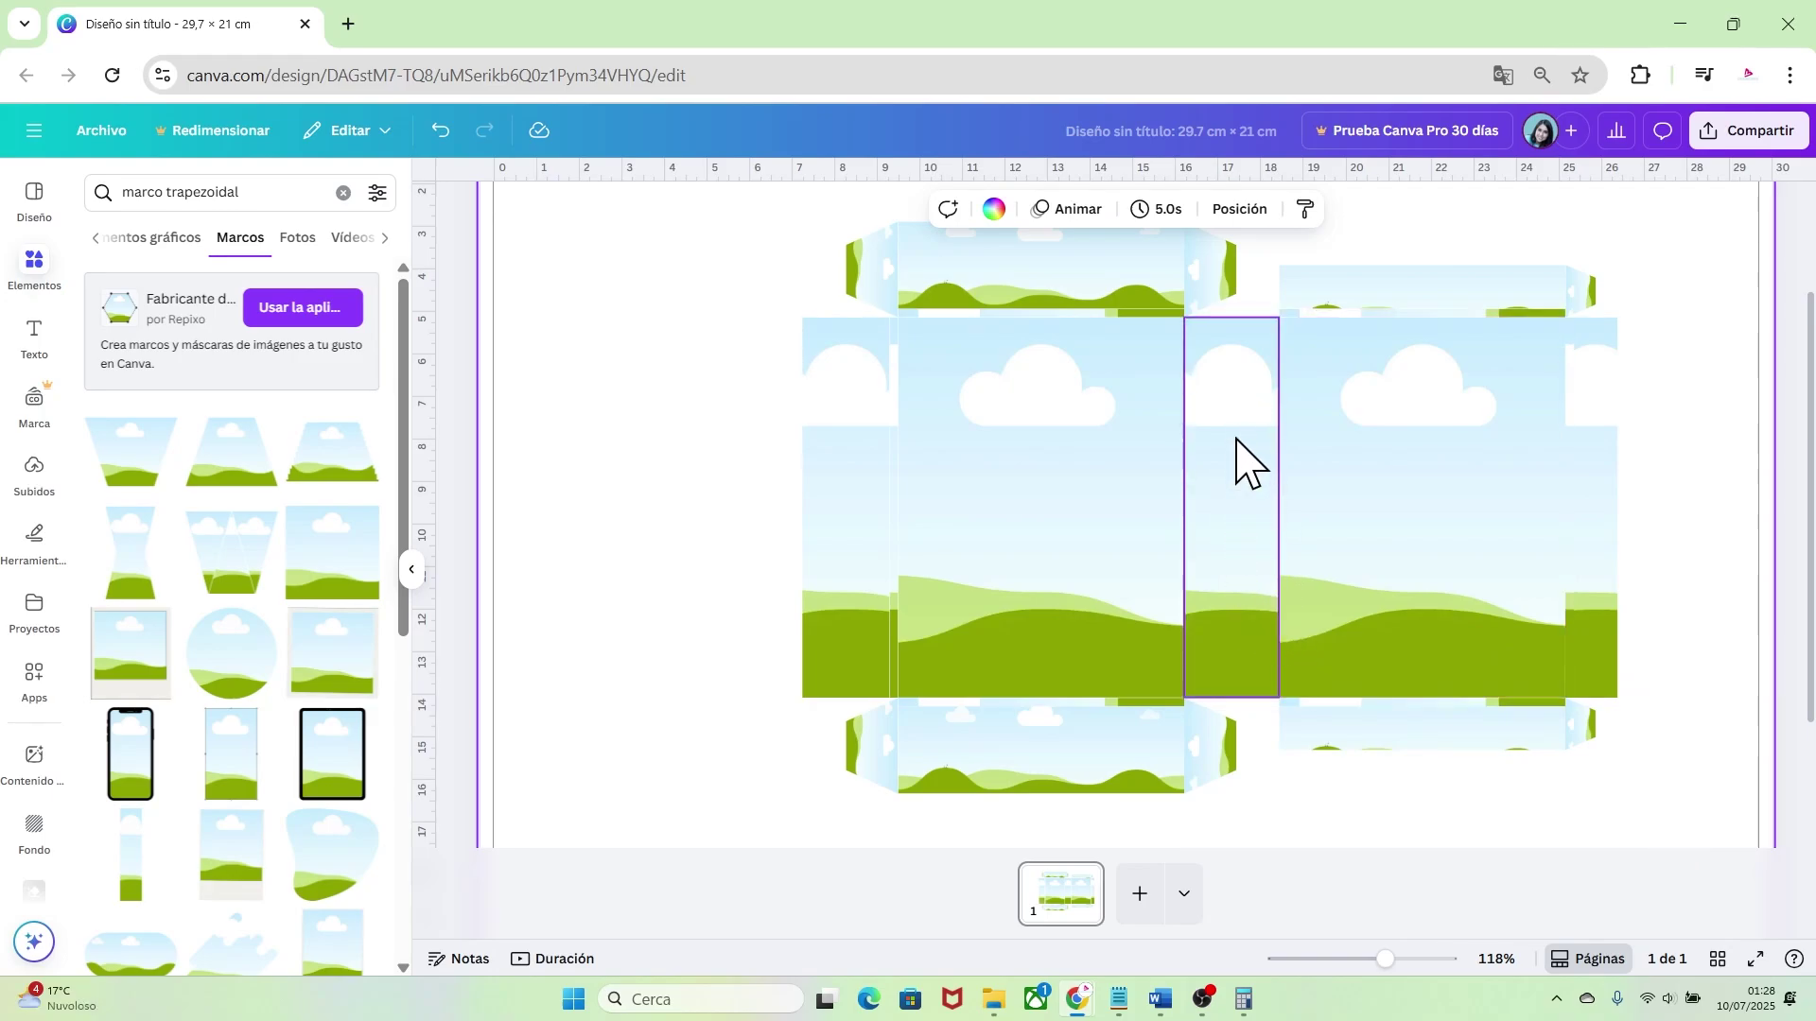
Lock the narrow side frame between the two large frames
{"action": "right_click", "coordinate": [1223, 455]}
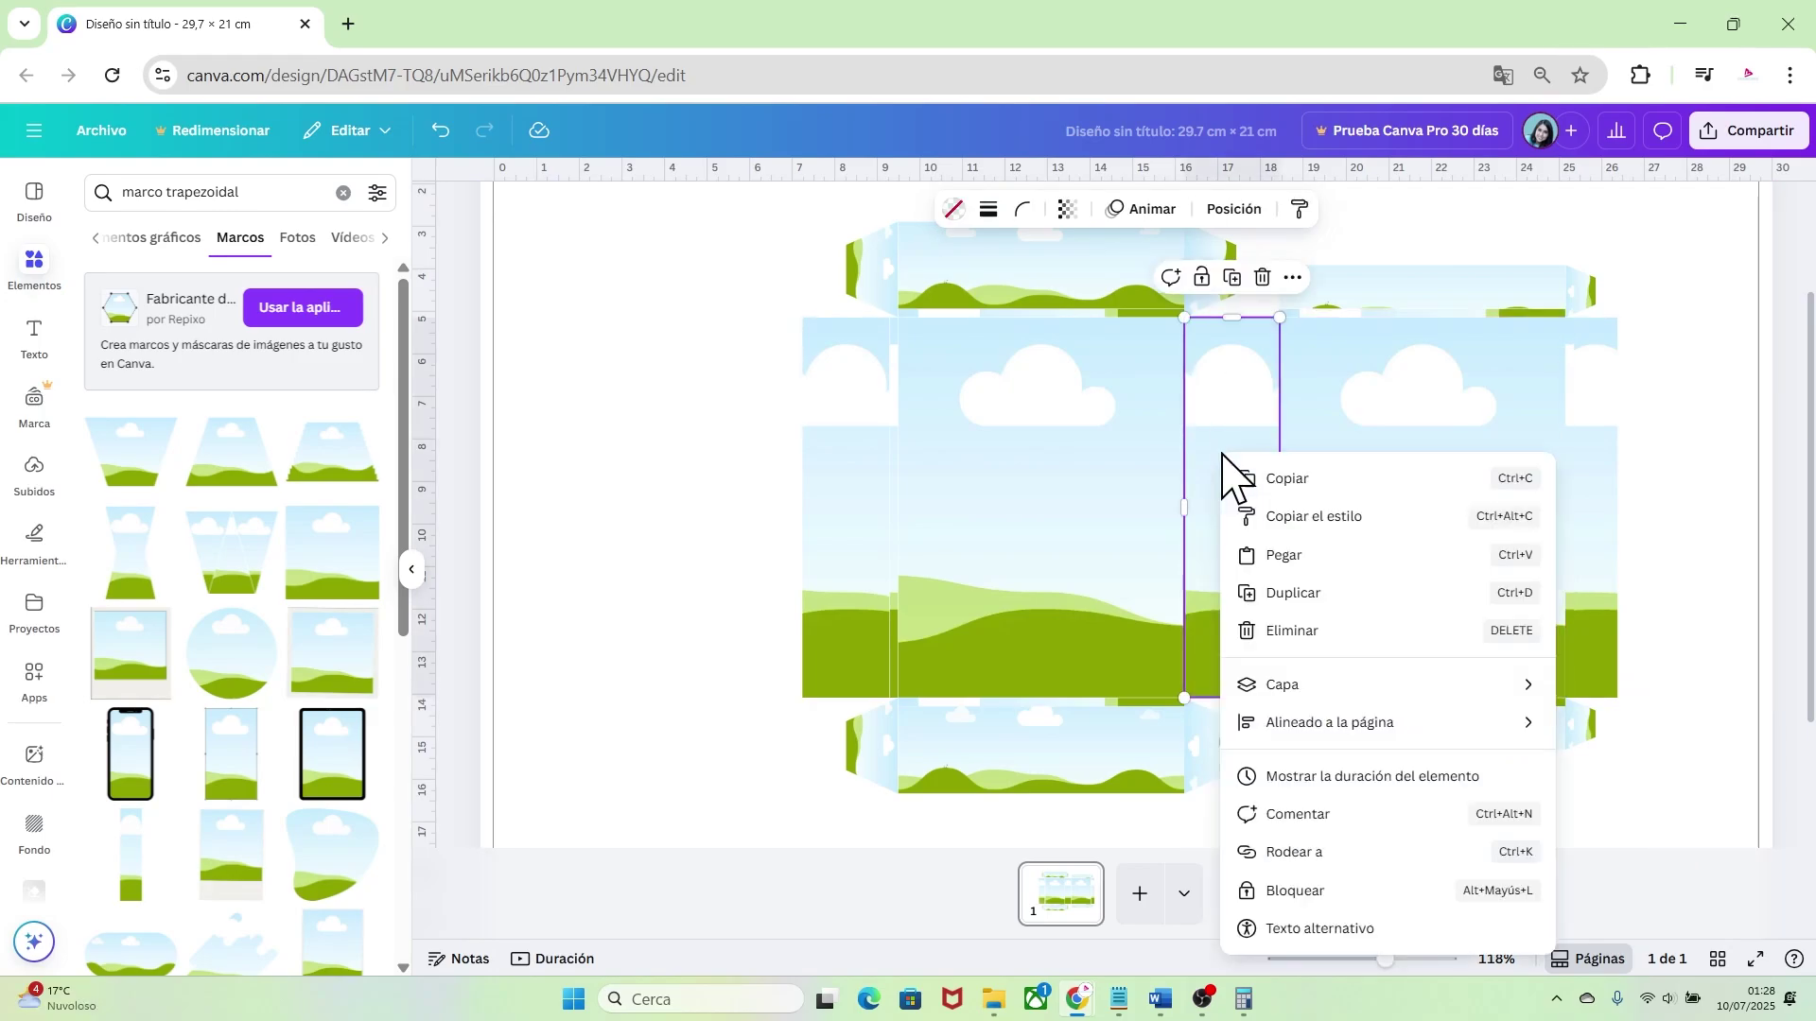
{"action": "left_click", "coordinate": [1307, 891]}
{"action": "left_click", "coordinate": [1358, 871]}
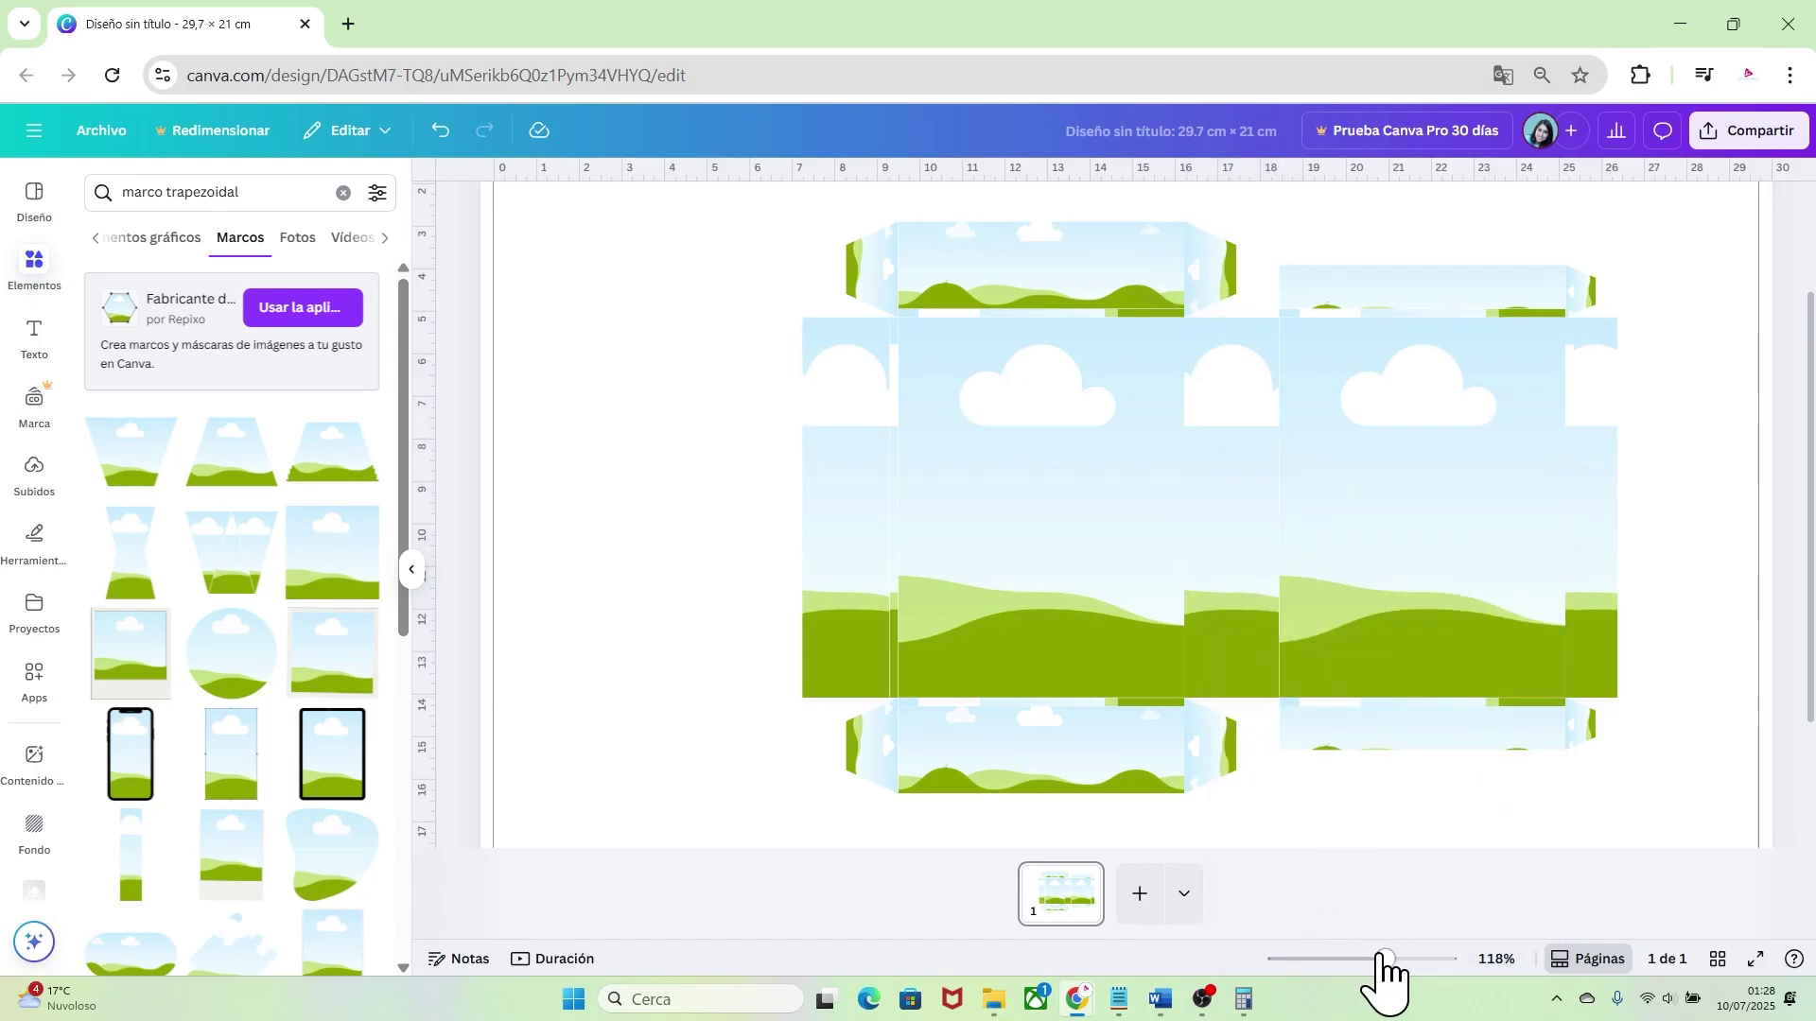
Search the elements for "cinta dorada" and limit the results to graphics
{"action": "left_click_drag", "start_coordinate": [1381, 958], "coordinate": [1396, 959]}
{"action": "left_click_drag", "start_coordinate": [1288, 842], "coordinate": [1378, 871]}
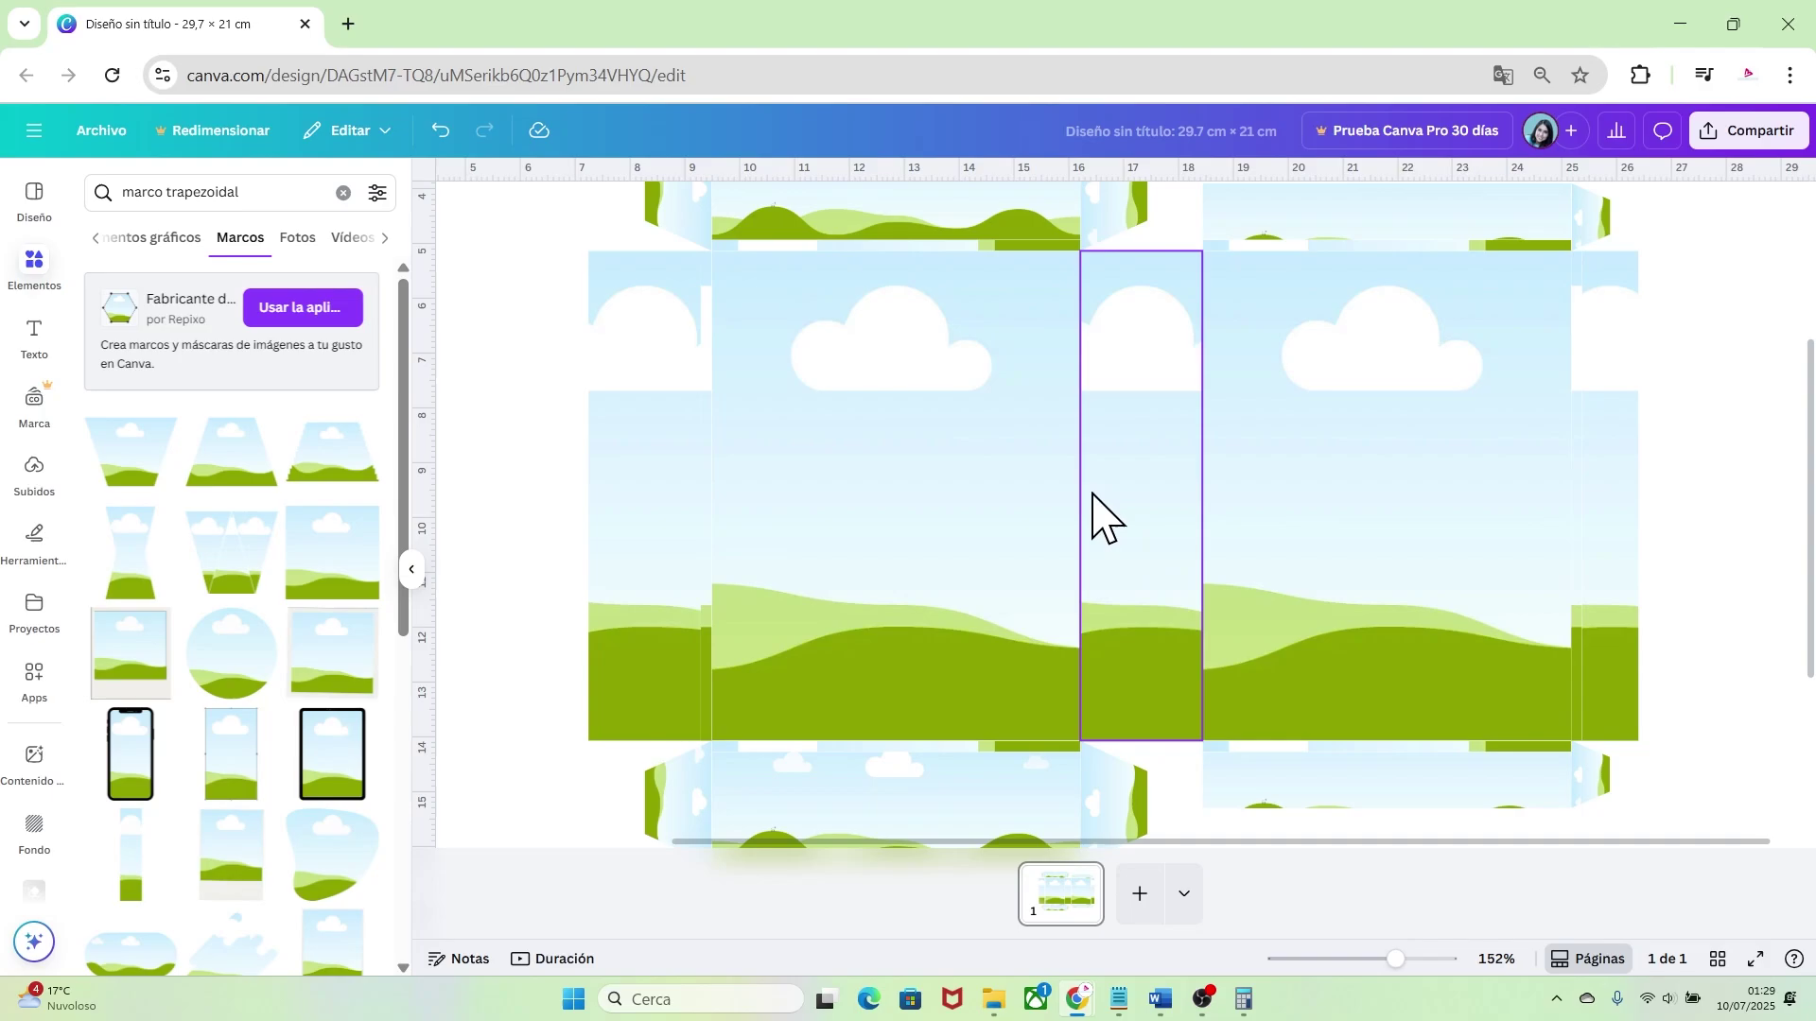
{"action": "left_click", "coordinate": [230, 192]}
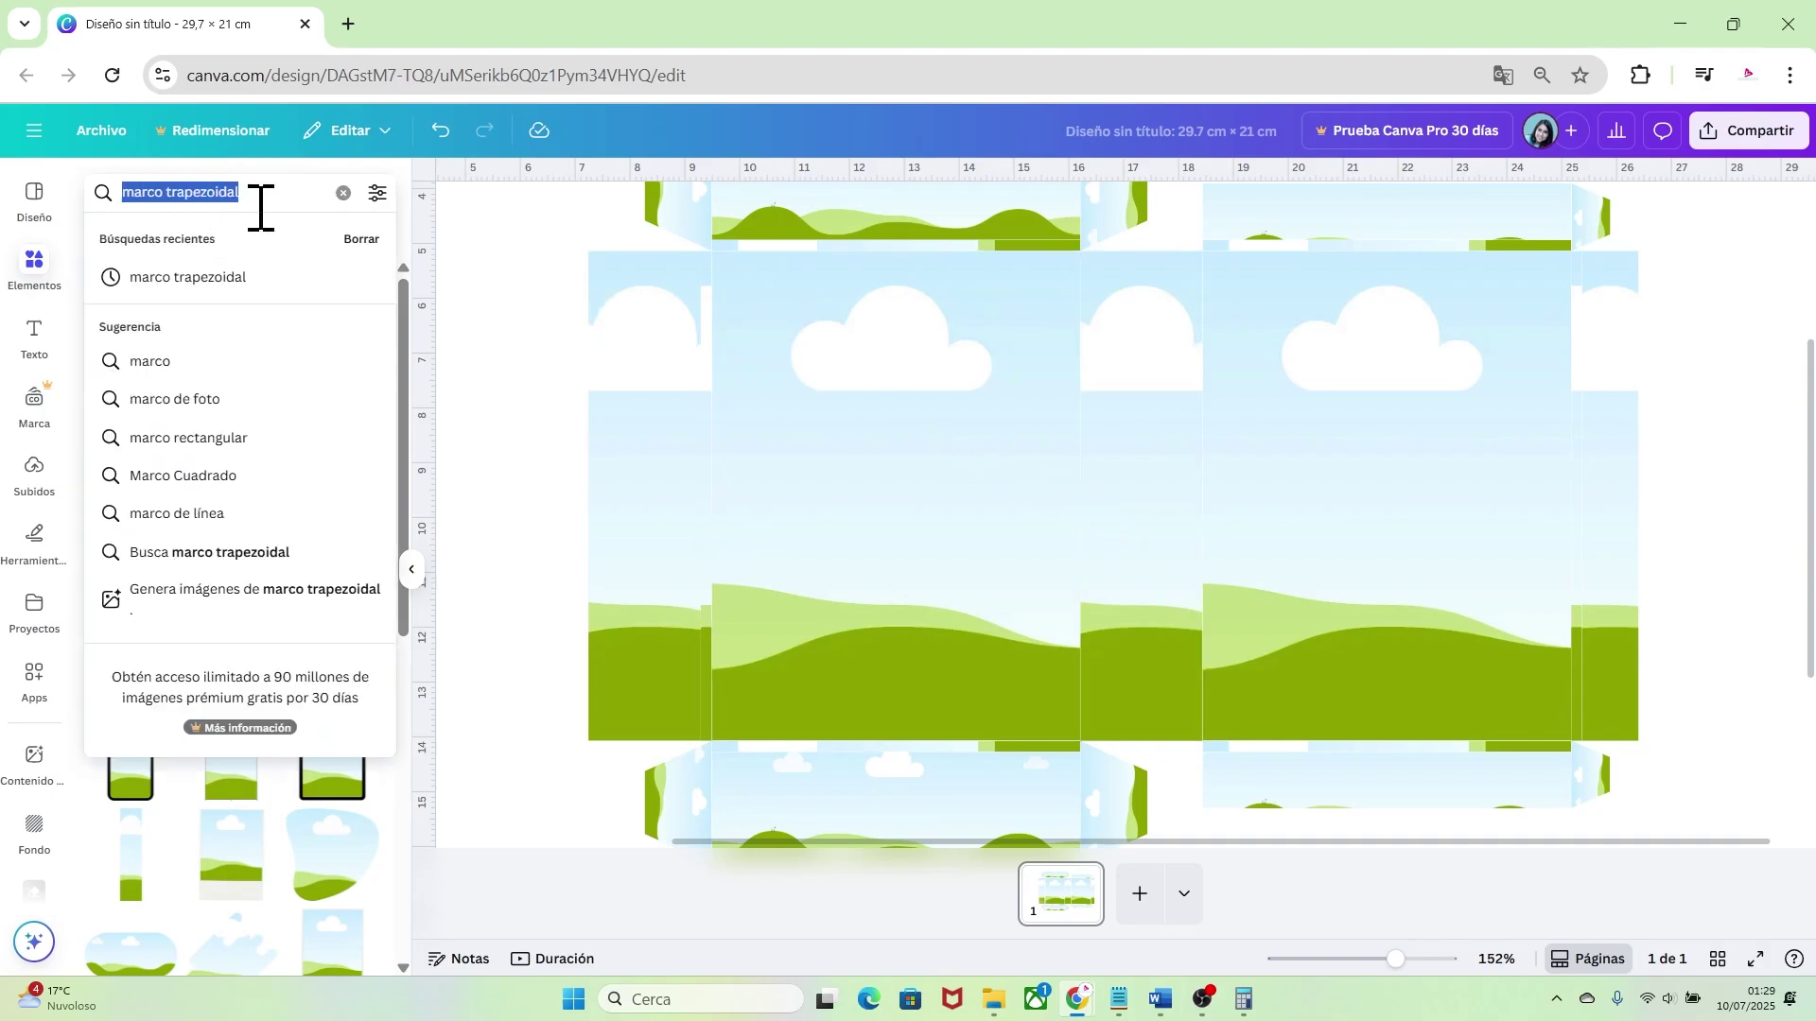
{"action": "type", "text": "cinta dorada"}
{"action": "key", "text": "Return"}
{"action": "left_click", "coordinate": [171, 238]}
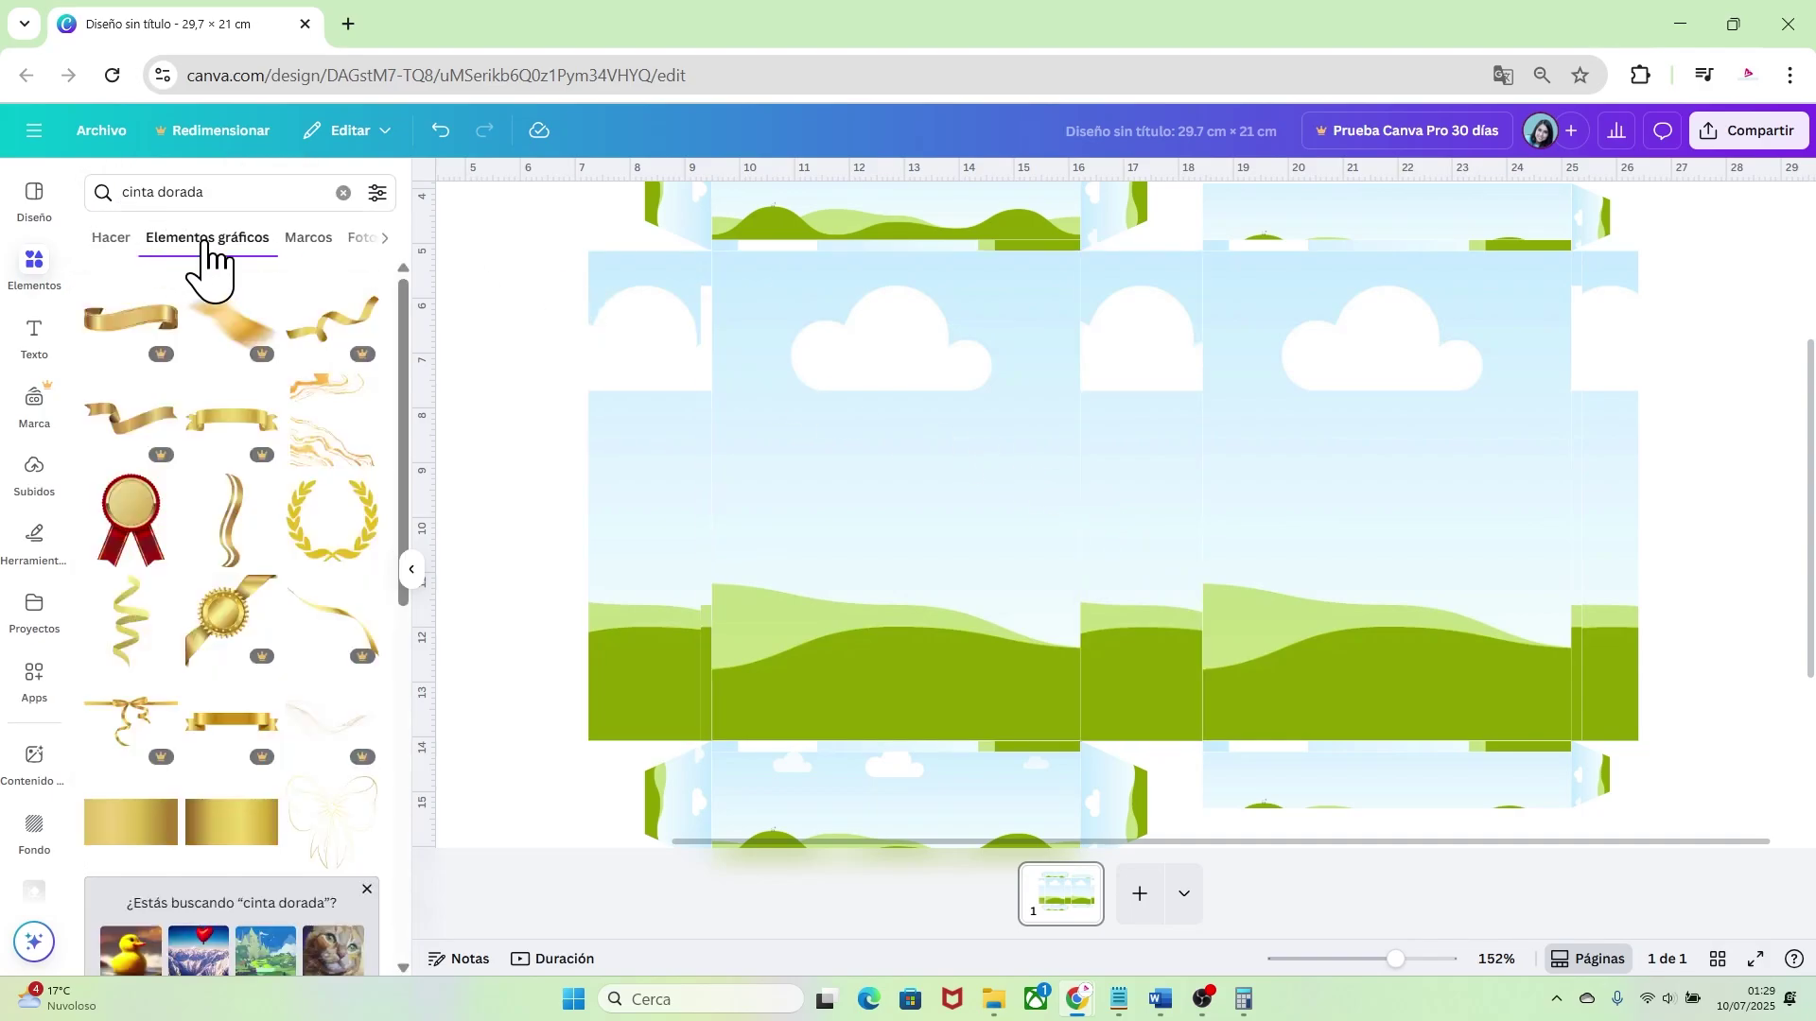
{"action": "scroll", "coordinate": [407, 383], "scroll_direction": "down", "scroll_amount": 3}
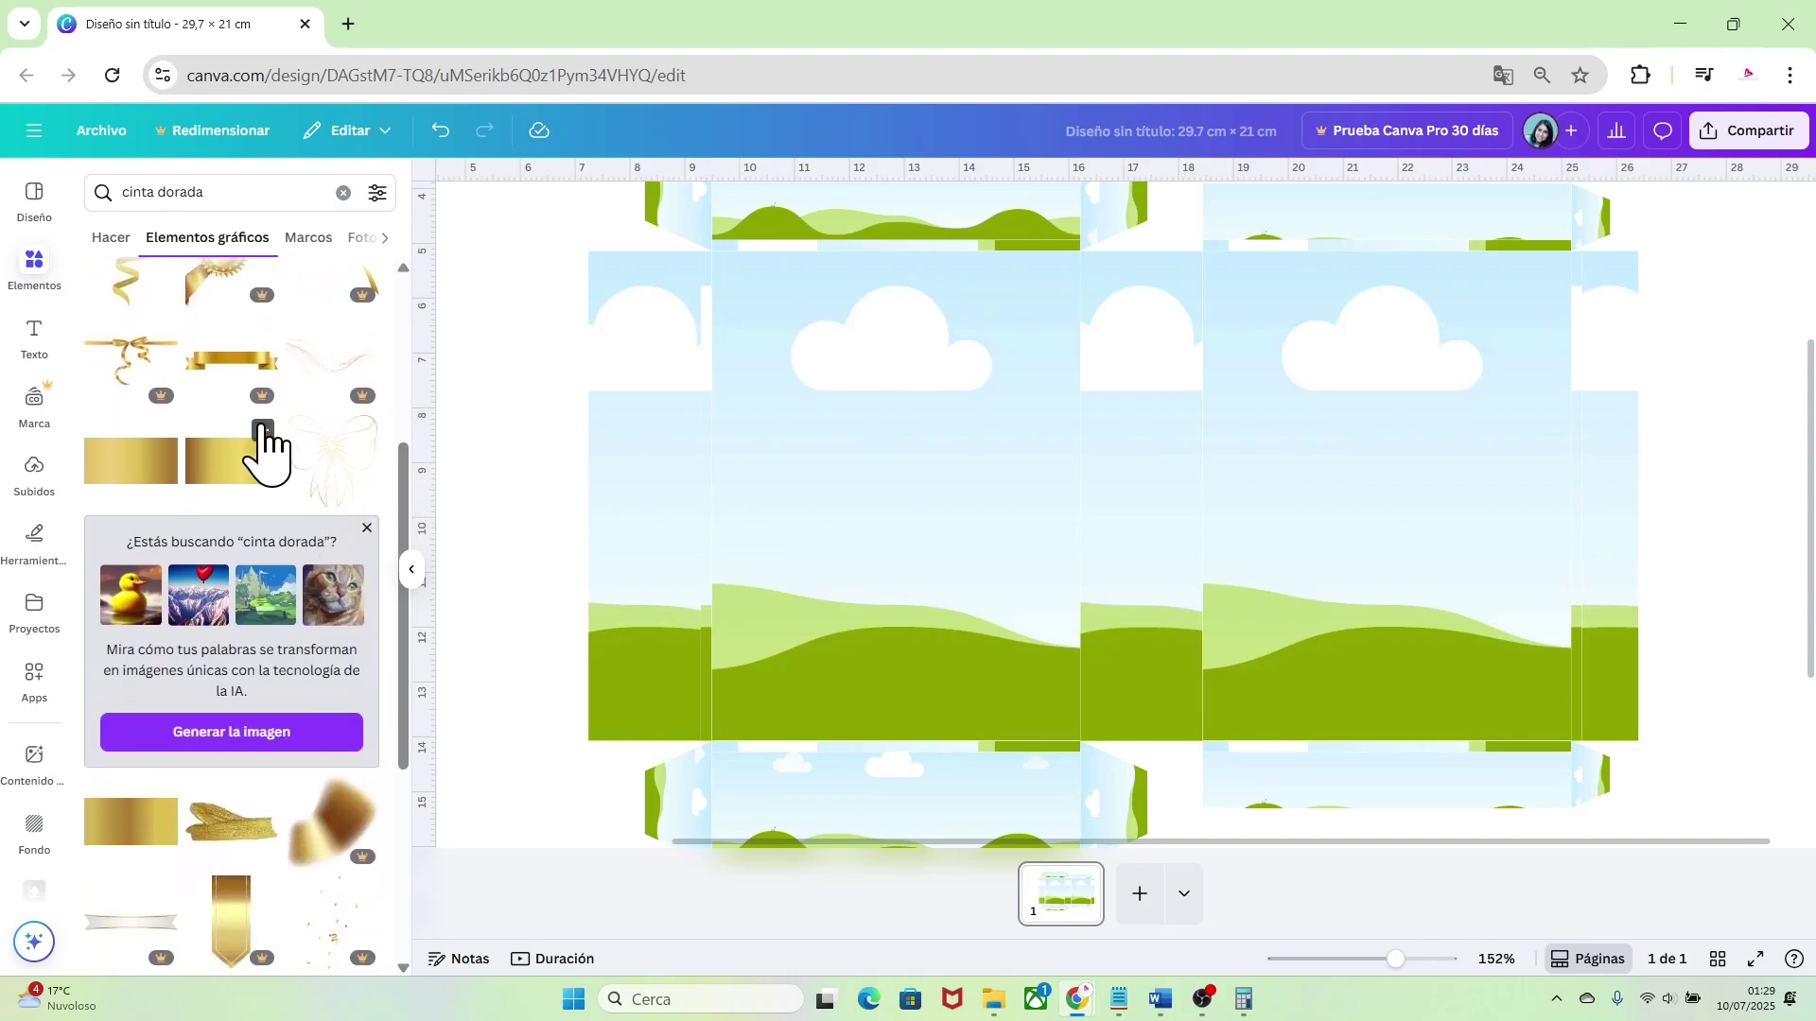
Add the free "Elementos de lámina de oro" graphic, shrink it to the middle narrow frame's width and place it across that frame's upper part
{"action": "left_click", "coordinate": [263, 431]}
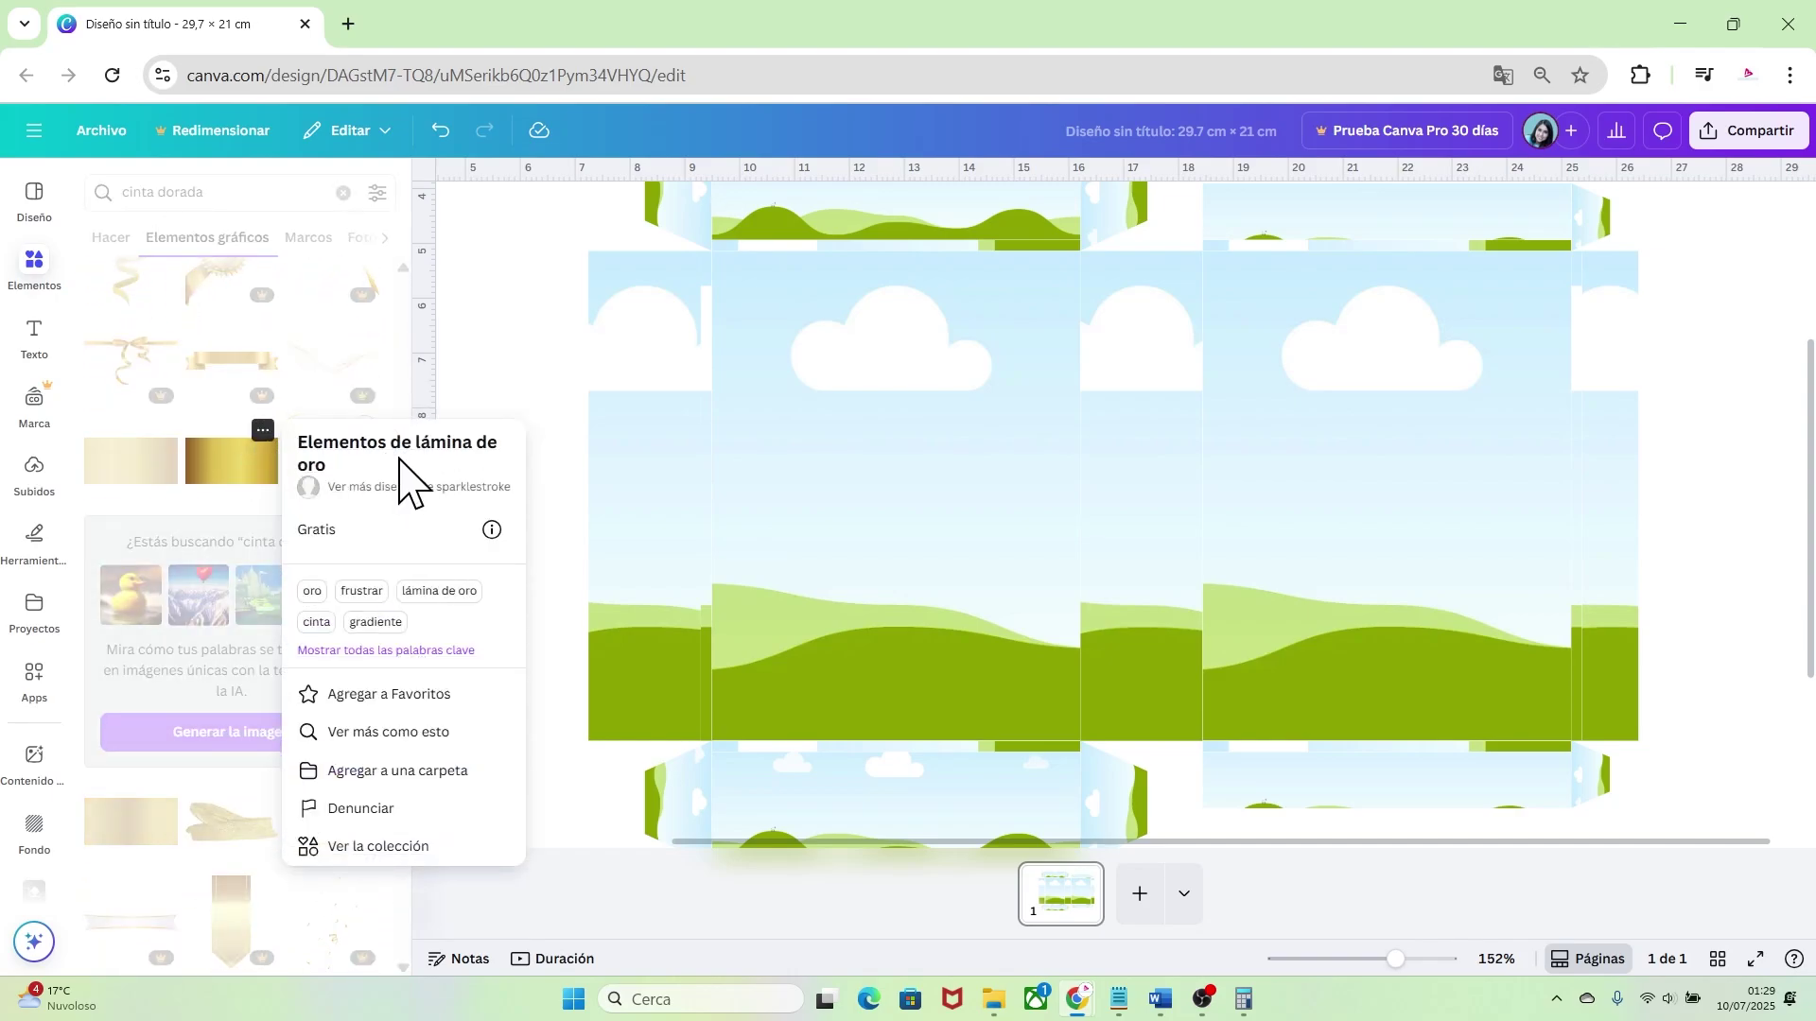
{"action": "left_click", "coordinate": [251, 464]}
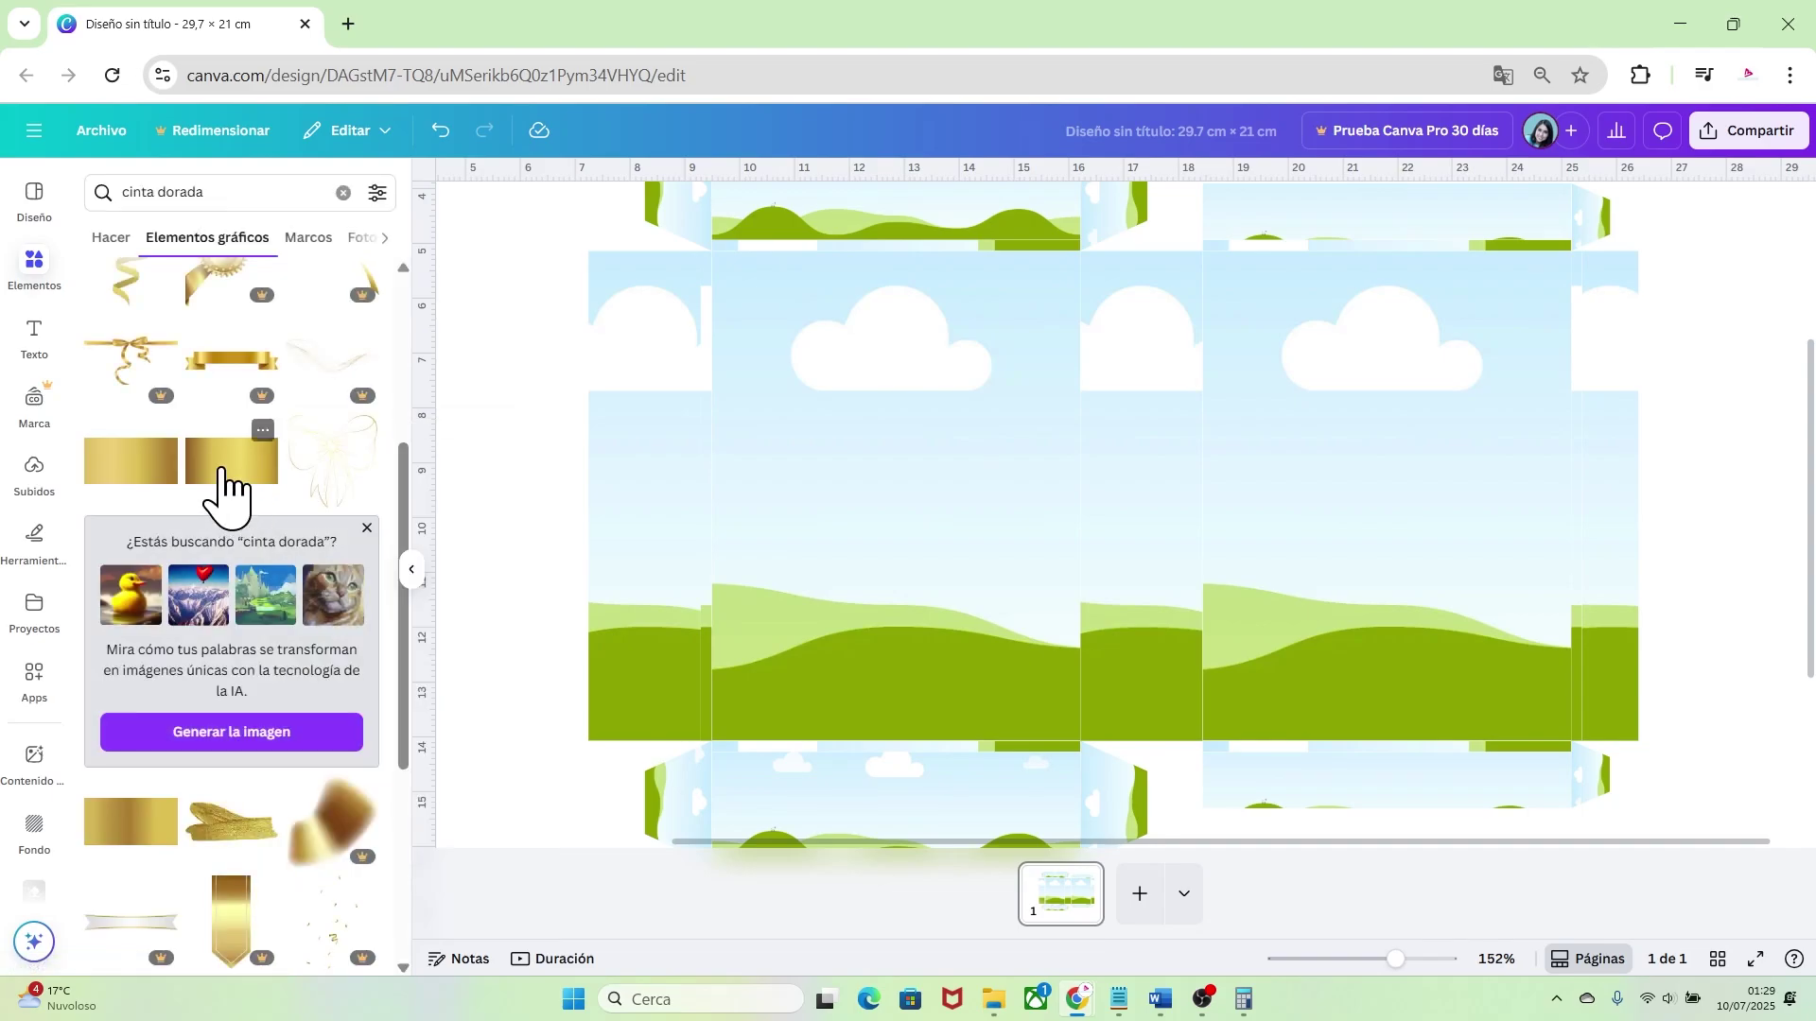
{"action": "left_click", "coordinate": [222, 470]}
{"action": "left_click_drag", "start_coordinate": [909, 564], "coordinate": [1059, 544]}
{"action": "left_click_drag", "start_coordinate": [840, 362], "coordinate": [1110, 360]}
{"action": "left_click_drag", "start_coordinate": [1420, 497], "coordinate": [1196, 407]}
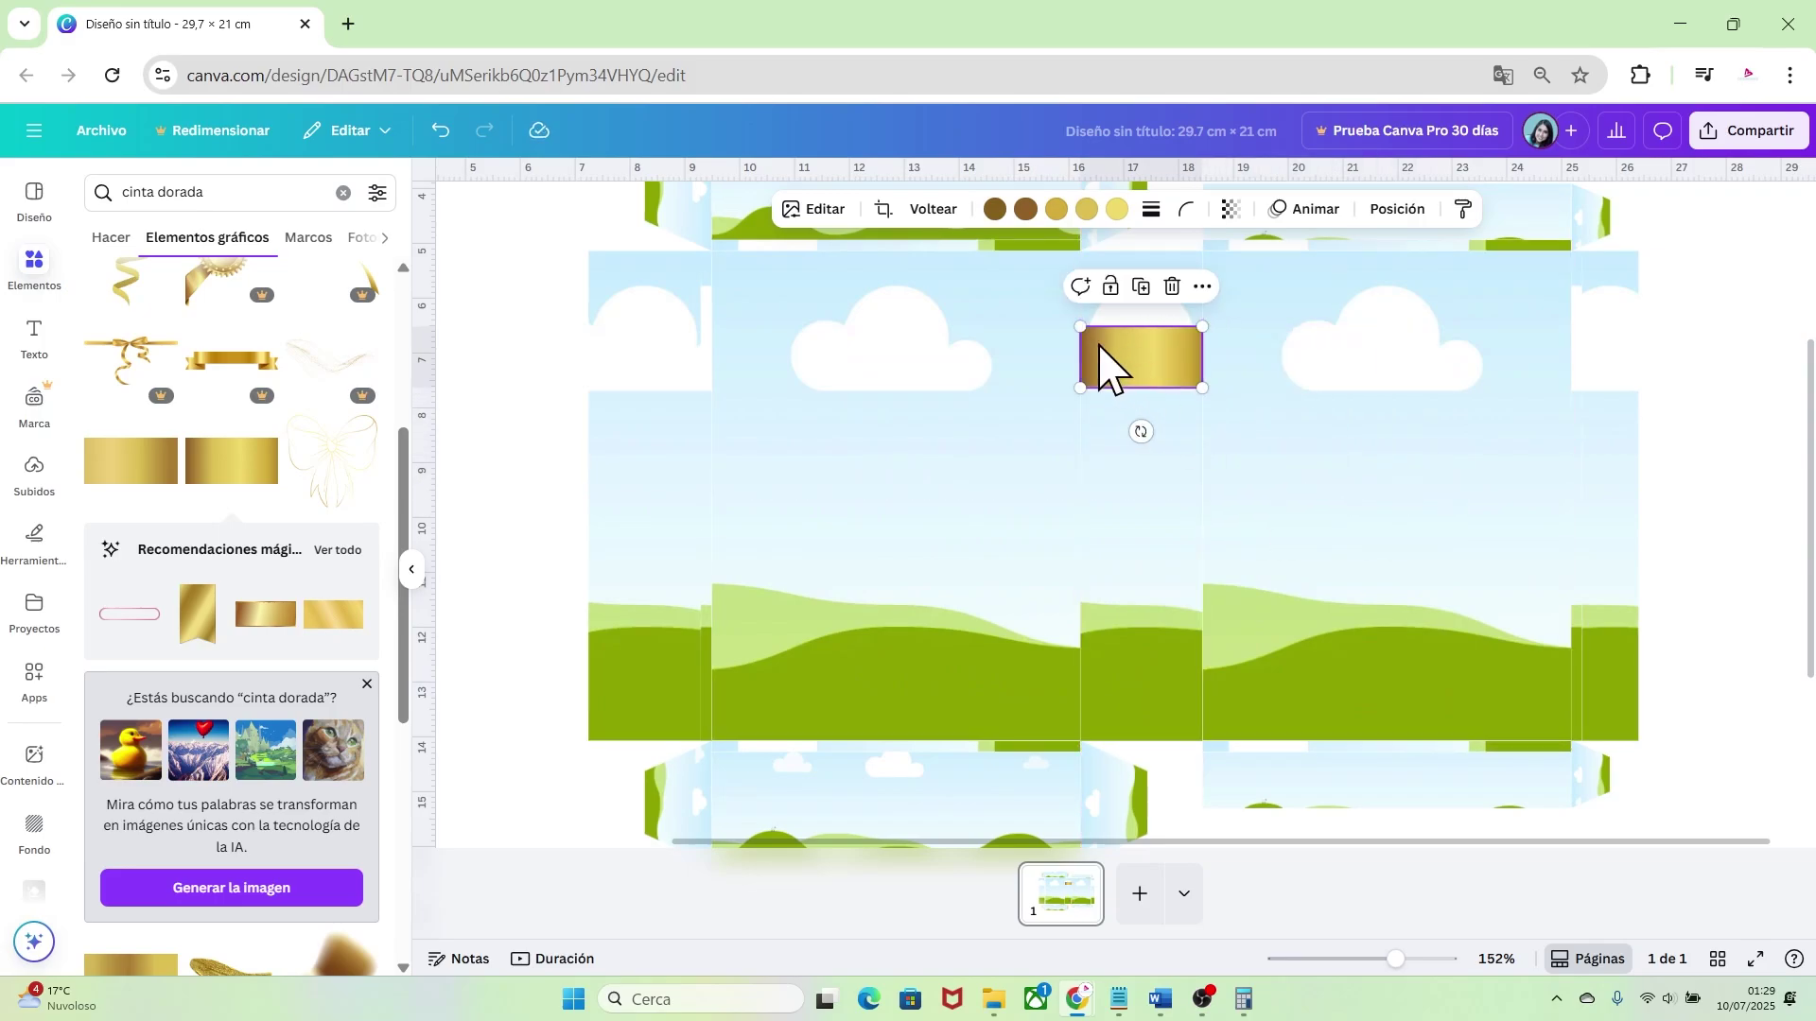
Crop away the lower half of the gold graphic to leave a horizontal strip across the narrow frame
{"action": "left_click", "coordinate": [885, 209]}
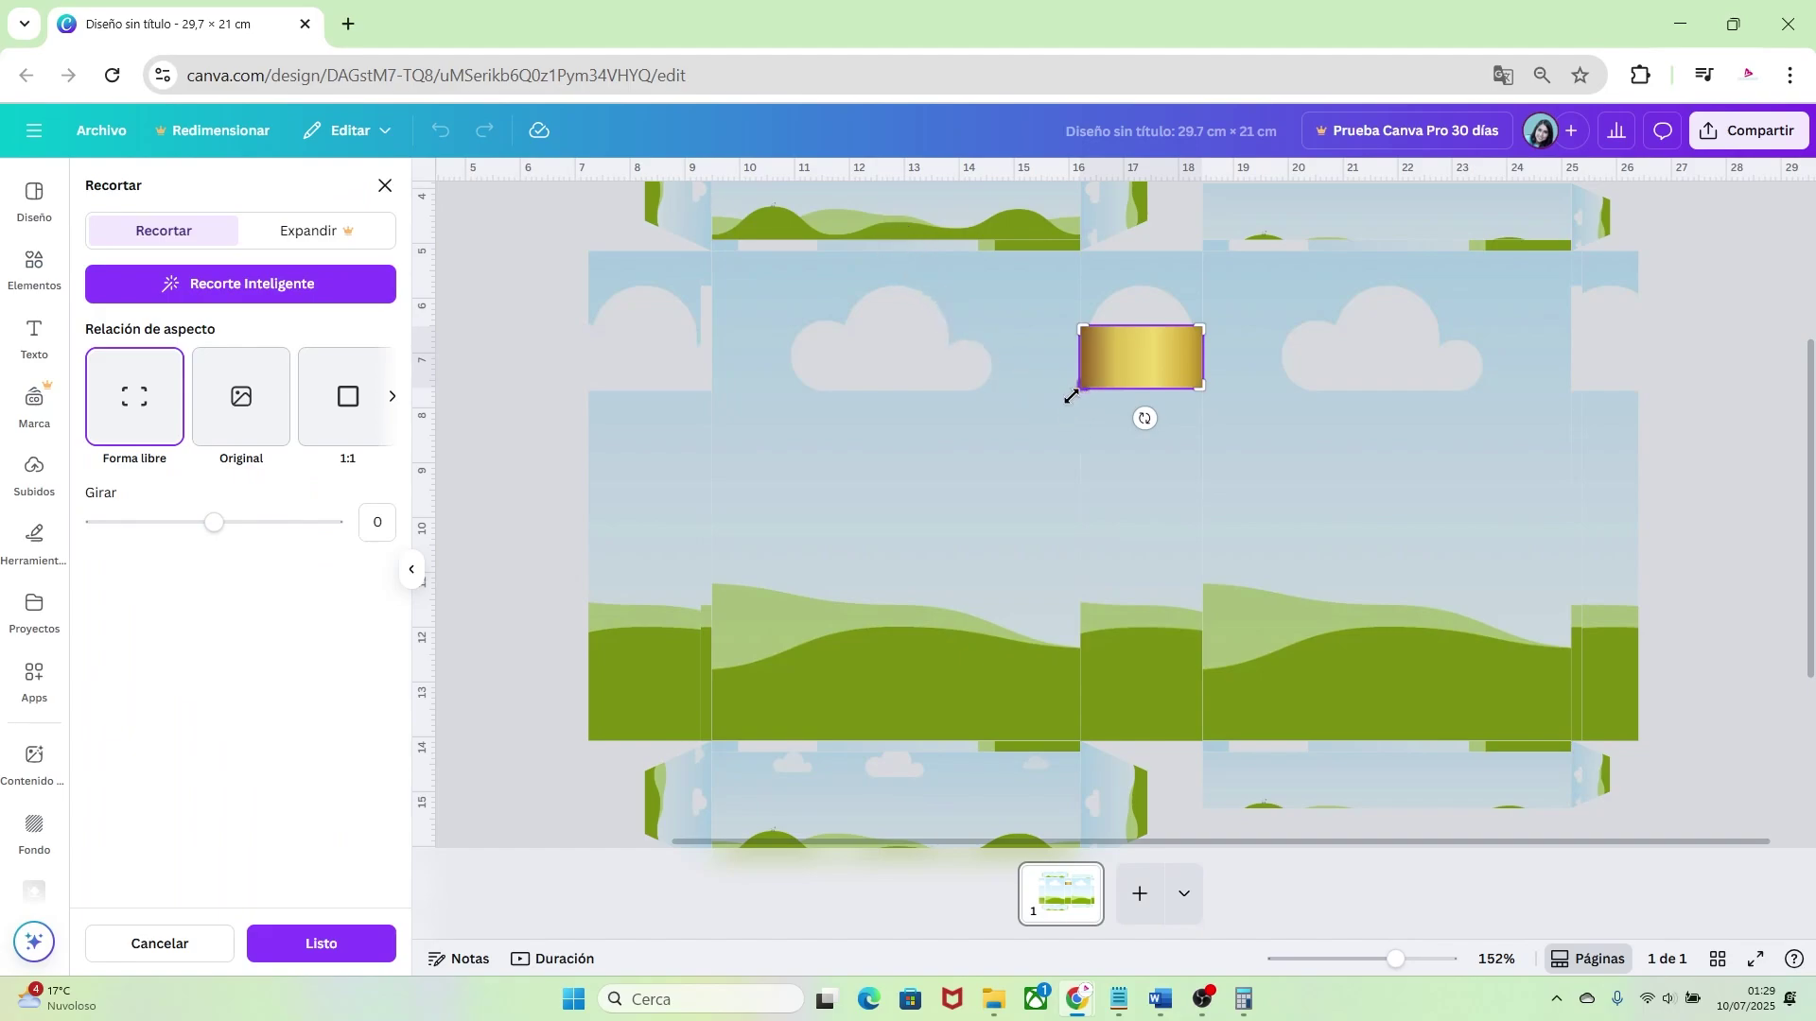
{"action": "left_click_drag", "start_coordinate": [1071, 389], "coordinate": [1066, 359]}
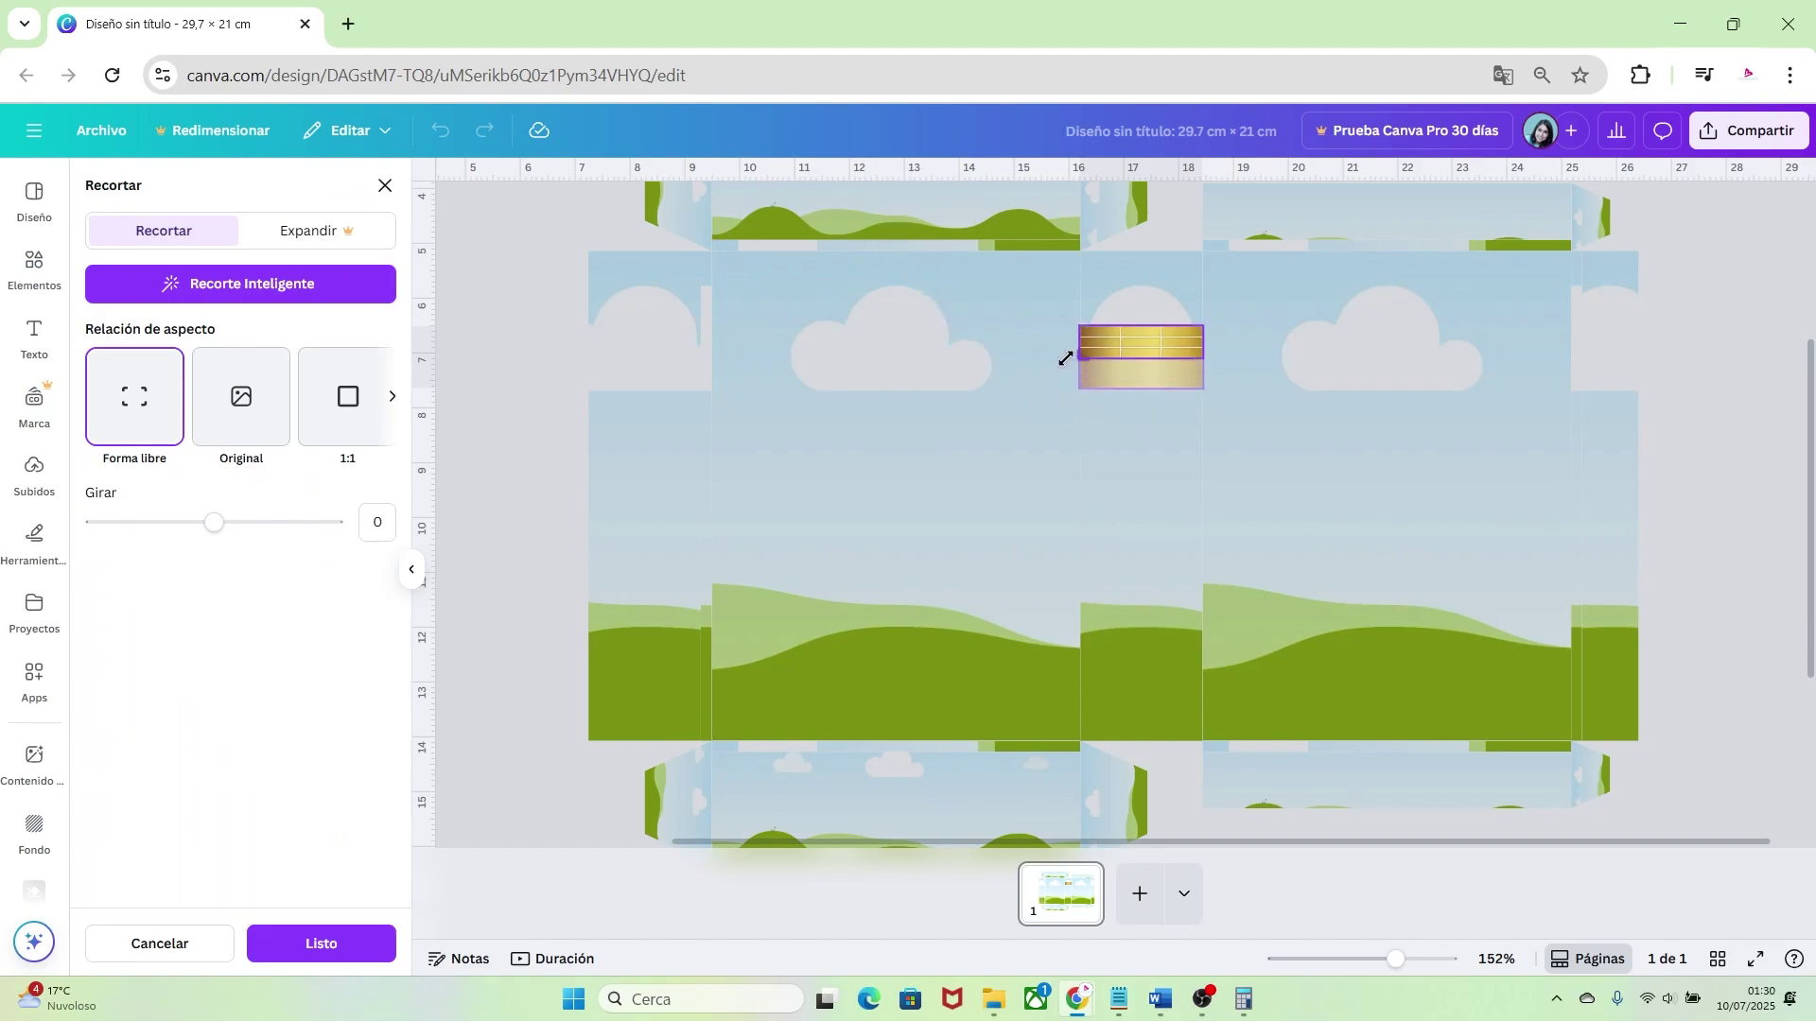
{"action": "left_click", "coordinate": [1253, 464]}
Duplicate the gold strip, place the copy just below the original and crop it to a thinner strip
{"action": "left_click", "coordinate": [1438, 365]}
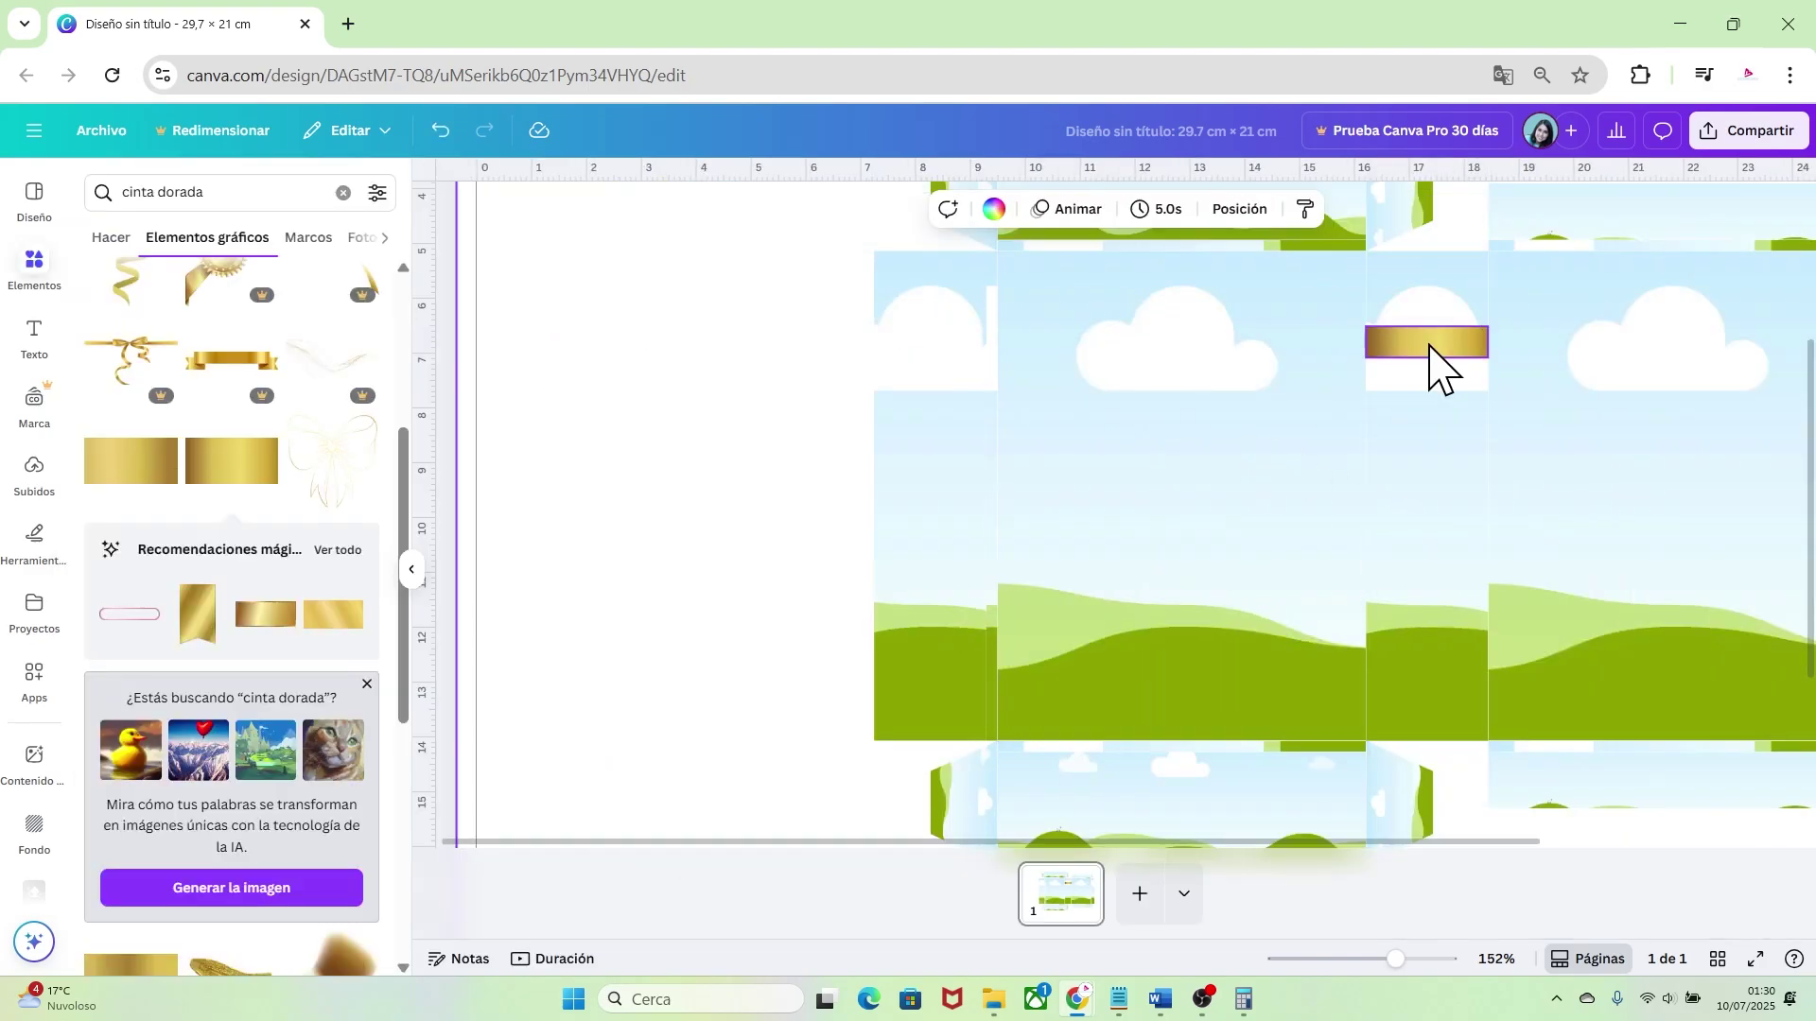
{"action": "key", "text": "ctrl+d"}
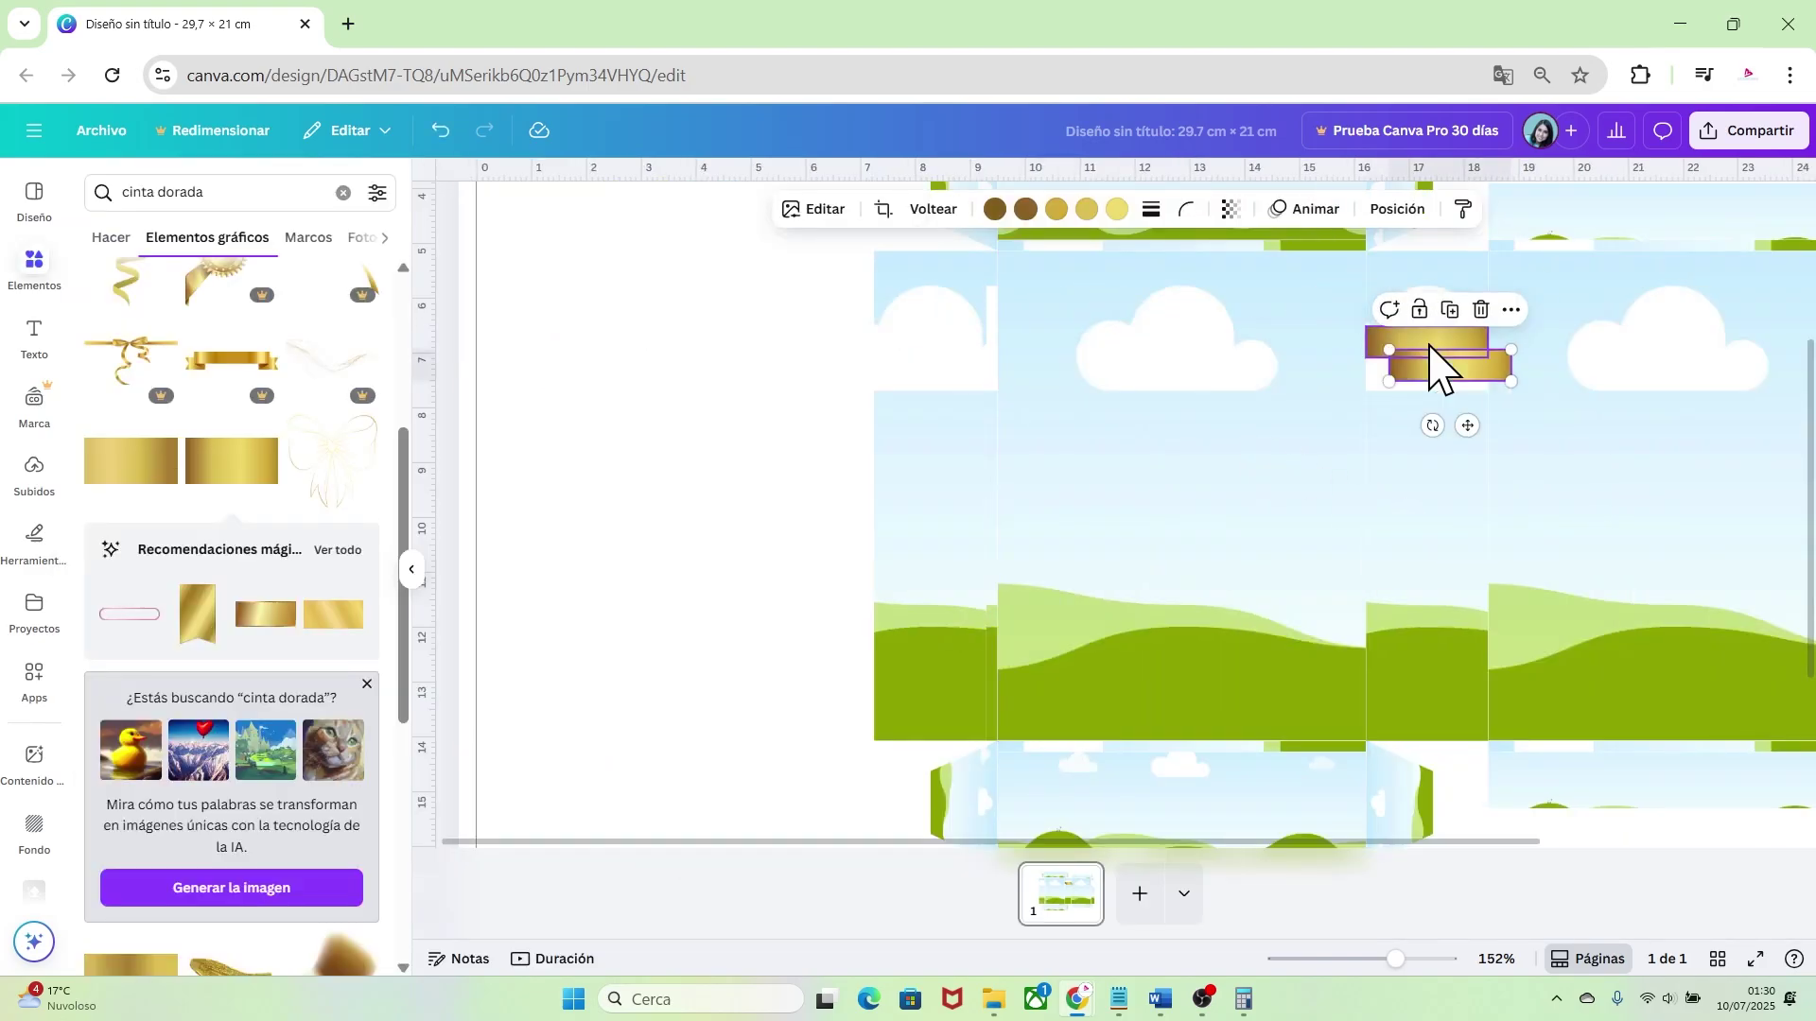
{"action": "left_click_drag", "start_coordinate": [1435, 369], "coordinate": [1369, 391]}
{"action": "left_click", "coordinate": [889, 211]}
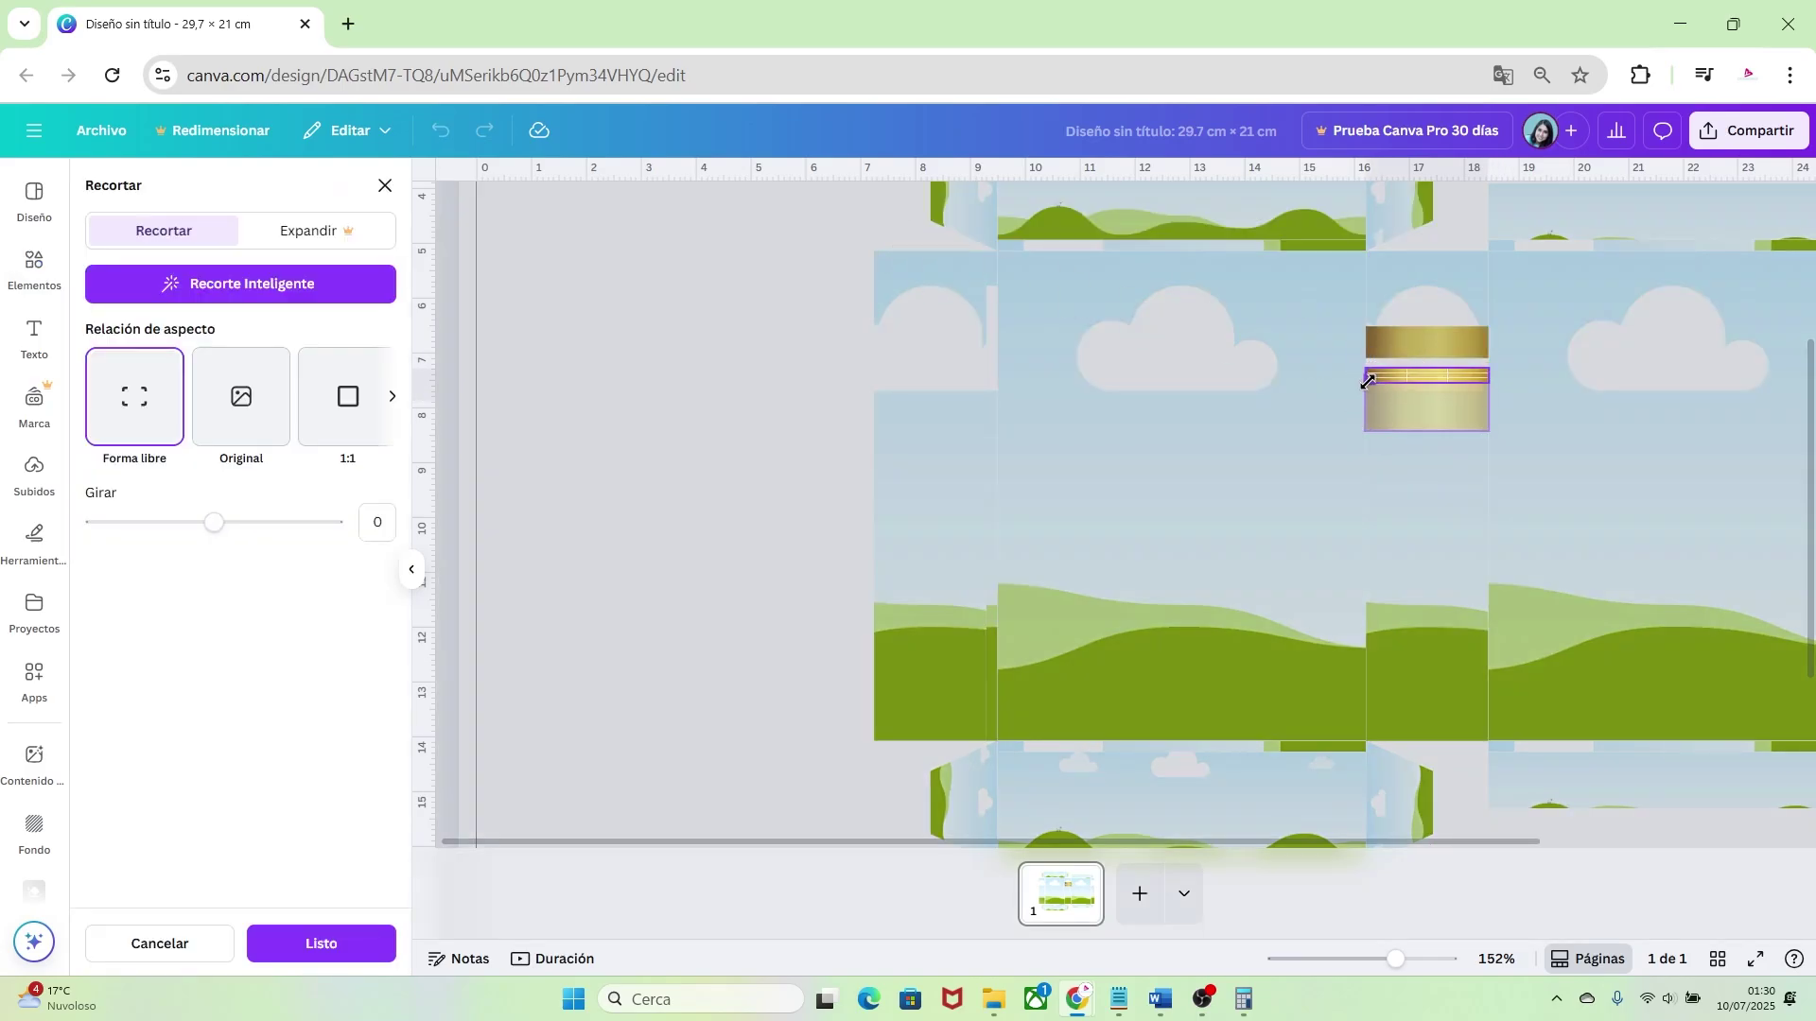
{"action": "left_click", "coordinate": [1465, 511]}
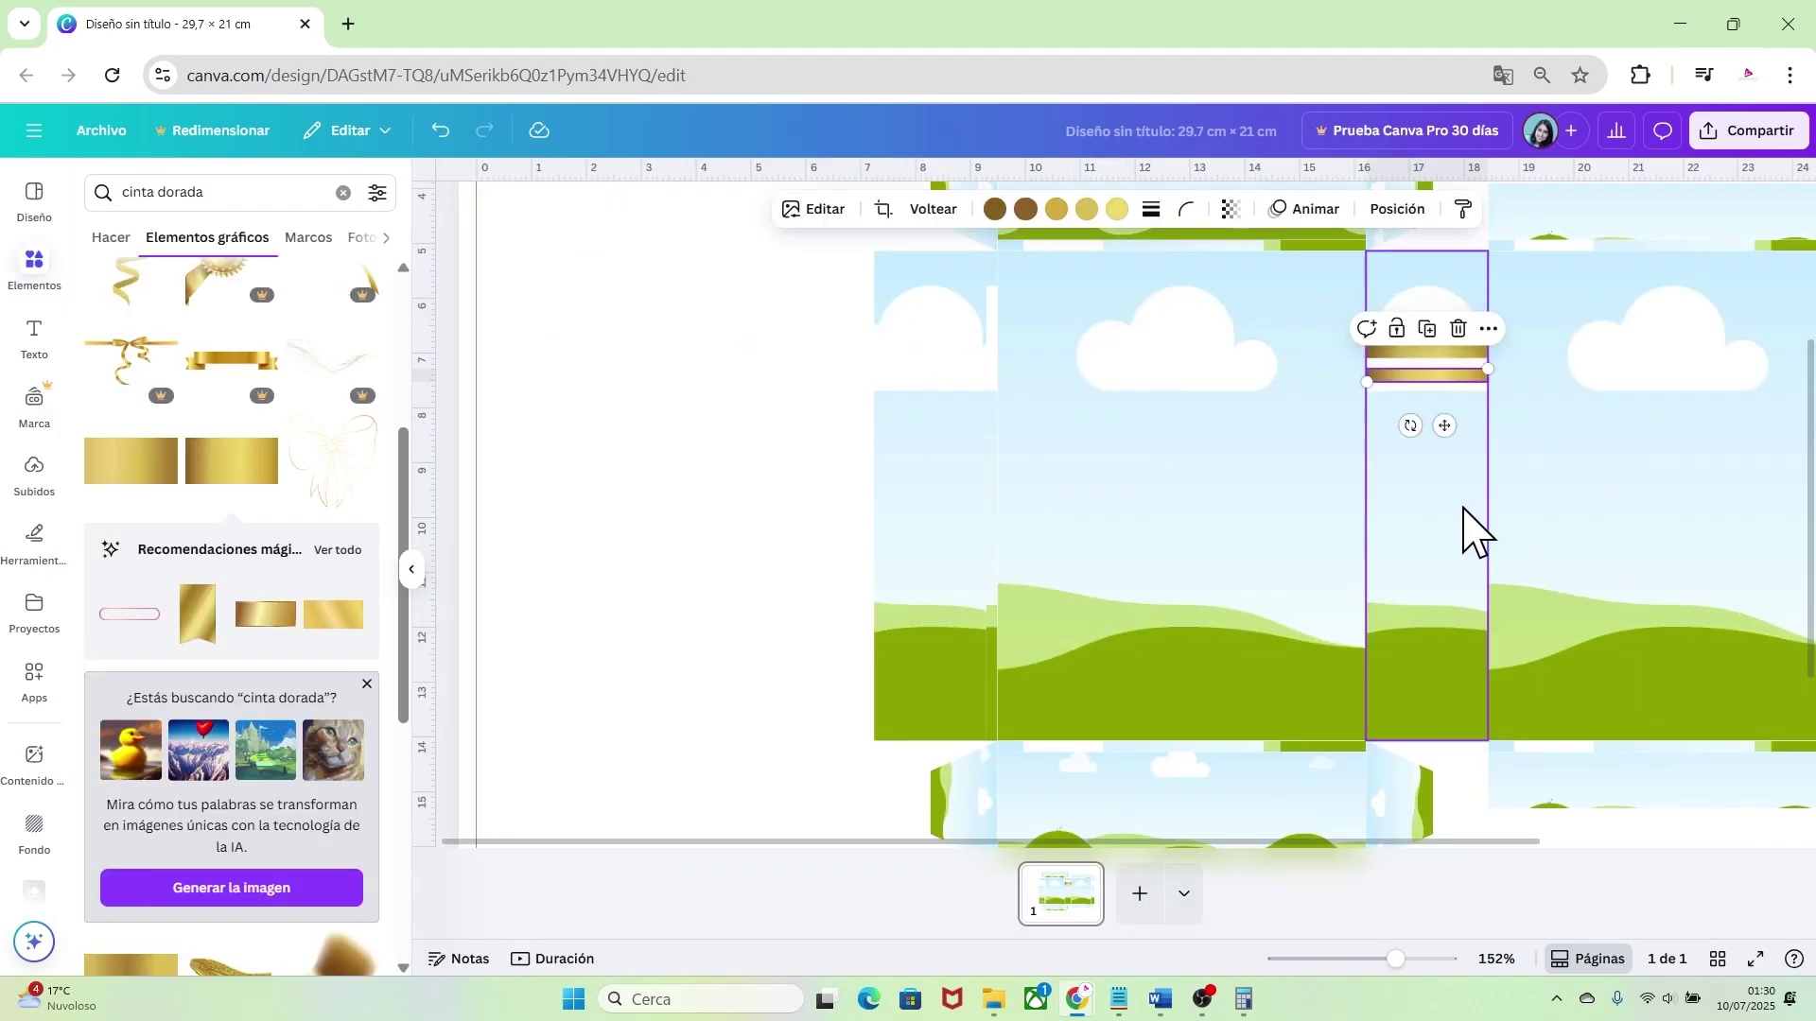
Group the two gold strips on the middle narrow frame into one object using the layers list
{"action": "left_click", "coordinate": [1428, 360]}
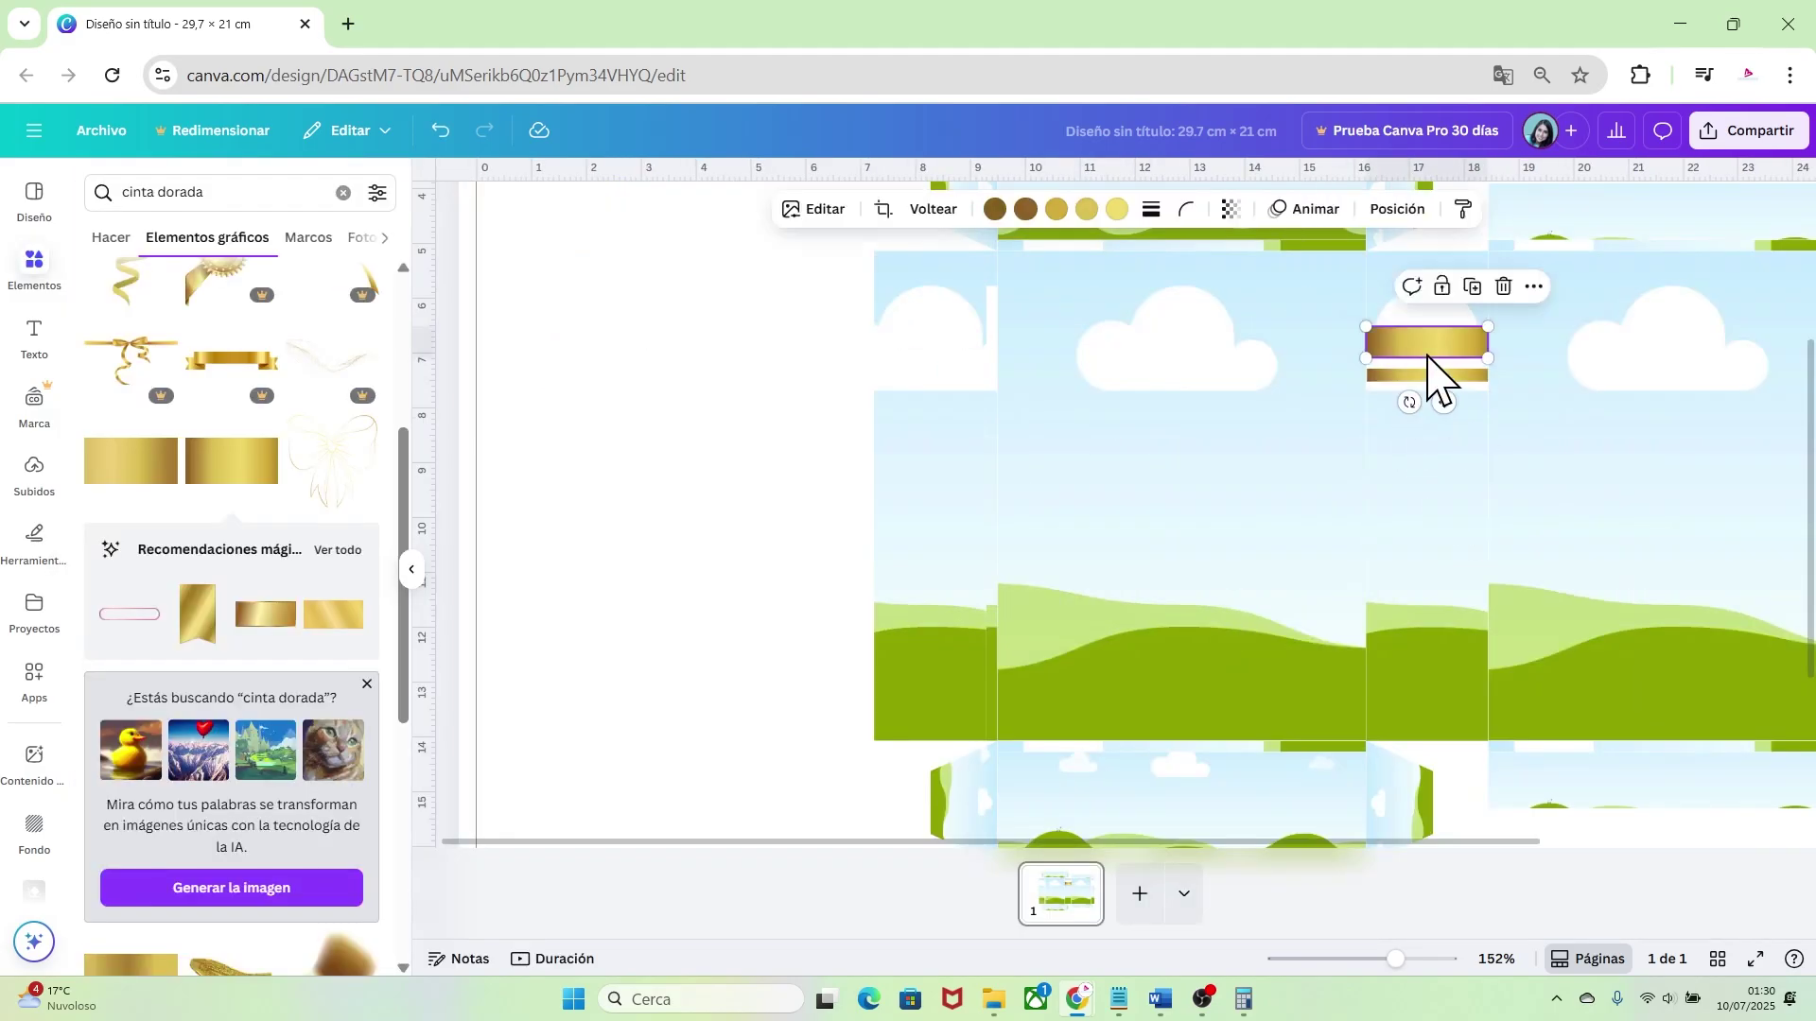
{"action": "right_click", "coordinate": [1428, 357]}
{"action": "mouse_move", "coordinate": [1504, 596]}
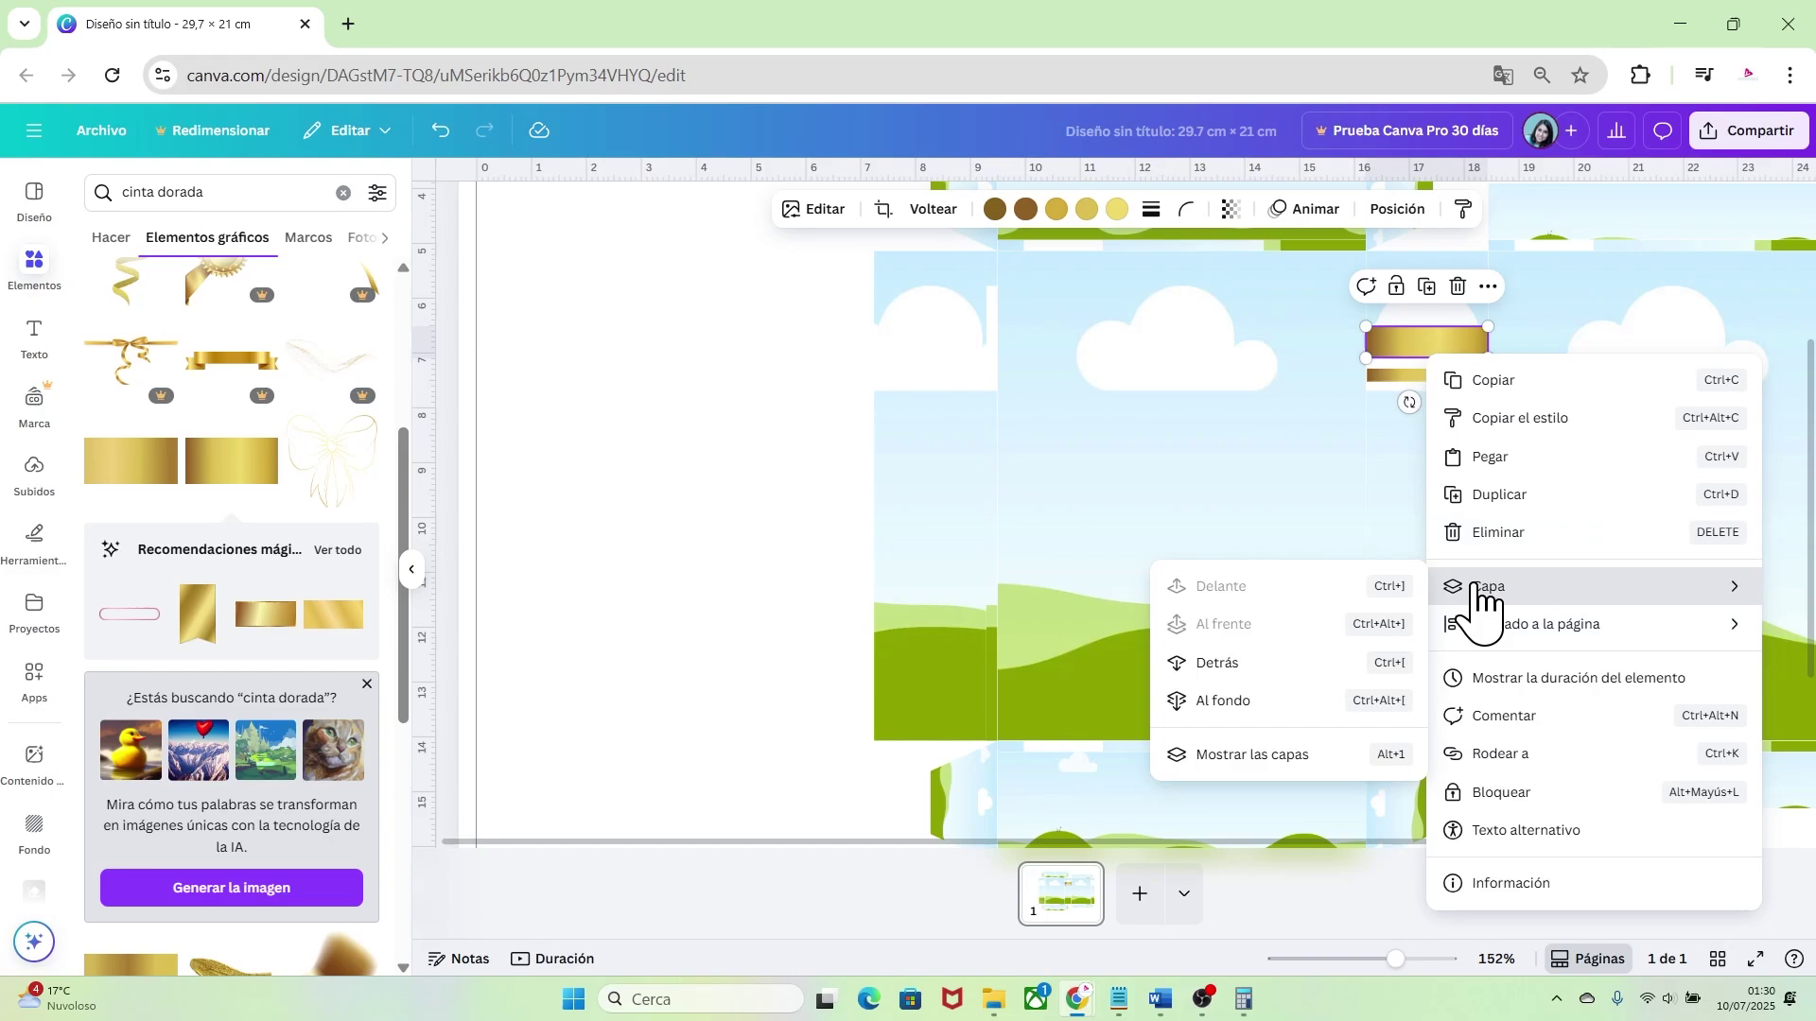
{"action": "left_click", "coordinate": [1258, 755]}
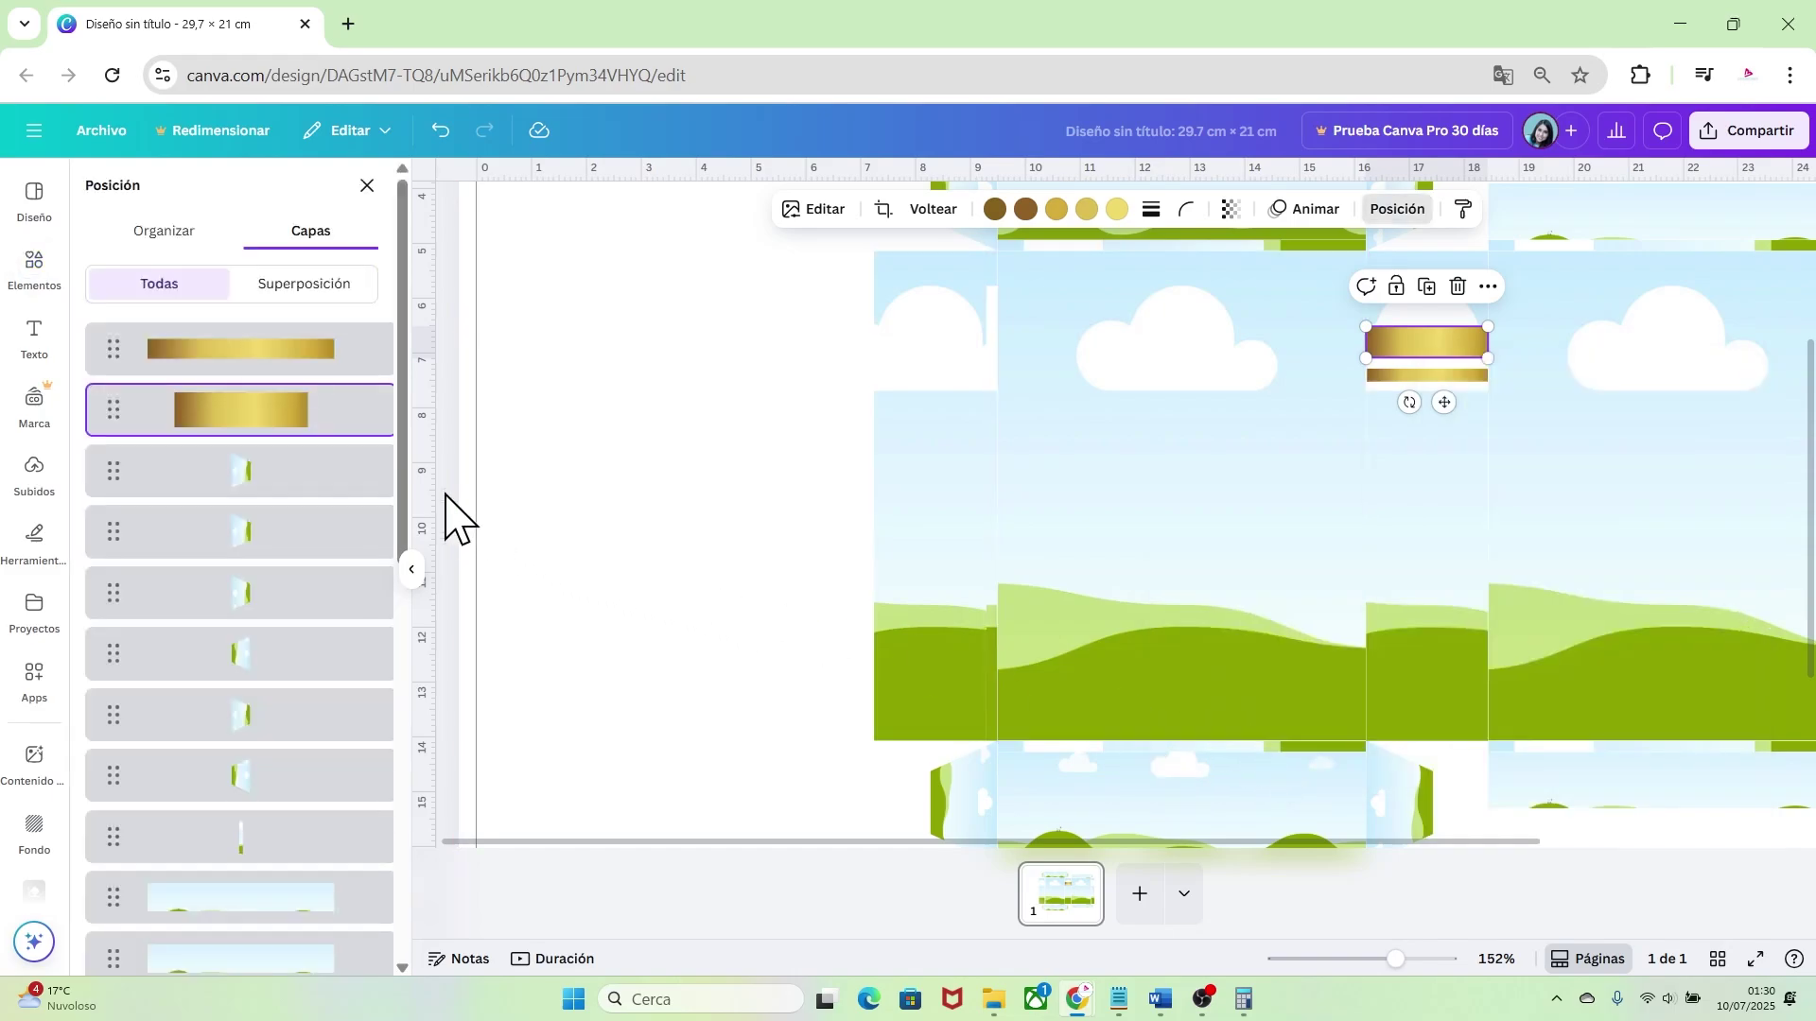
{"action": "left_click", "coordinate": [301, 361], "text": "shift"}
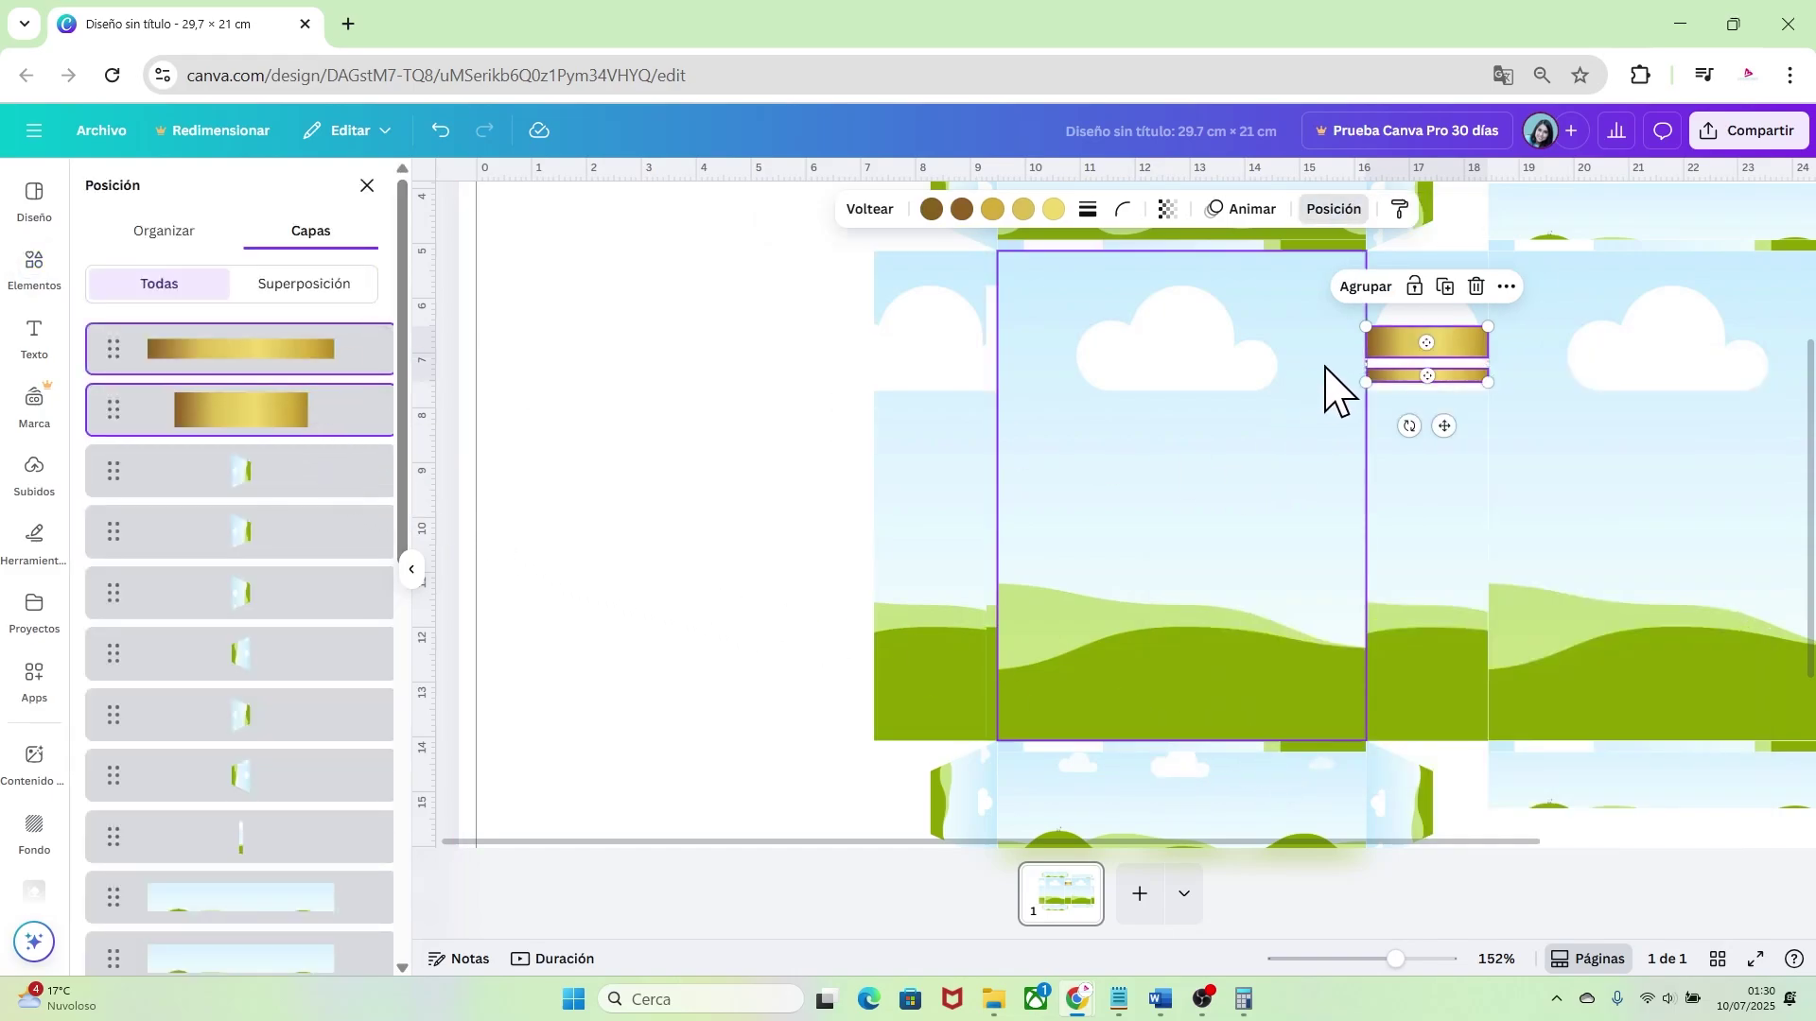
{"action": "left_click", "coordinate": [1367, 289]}
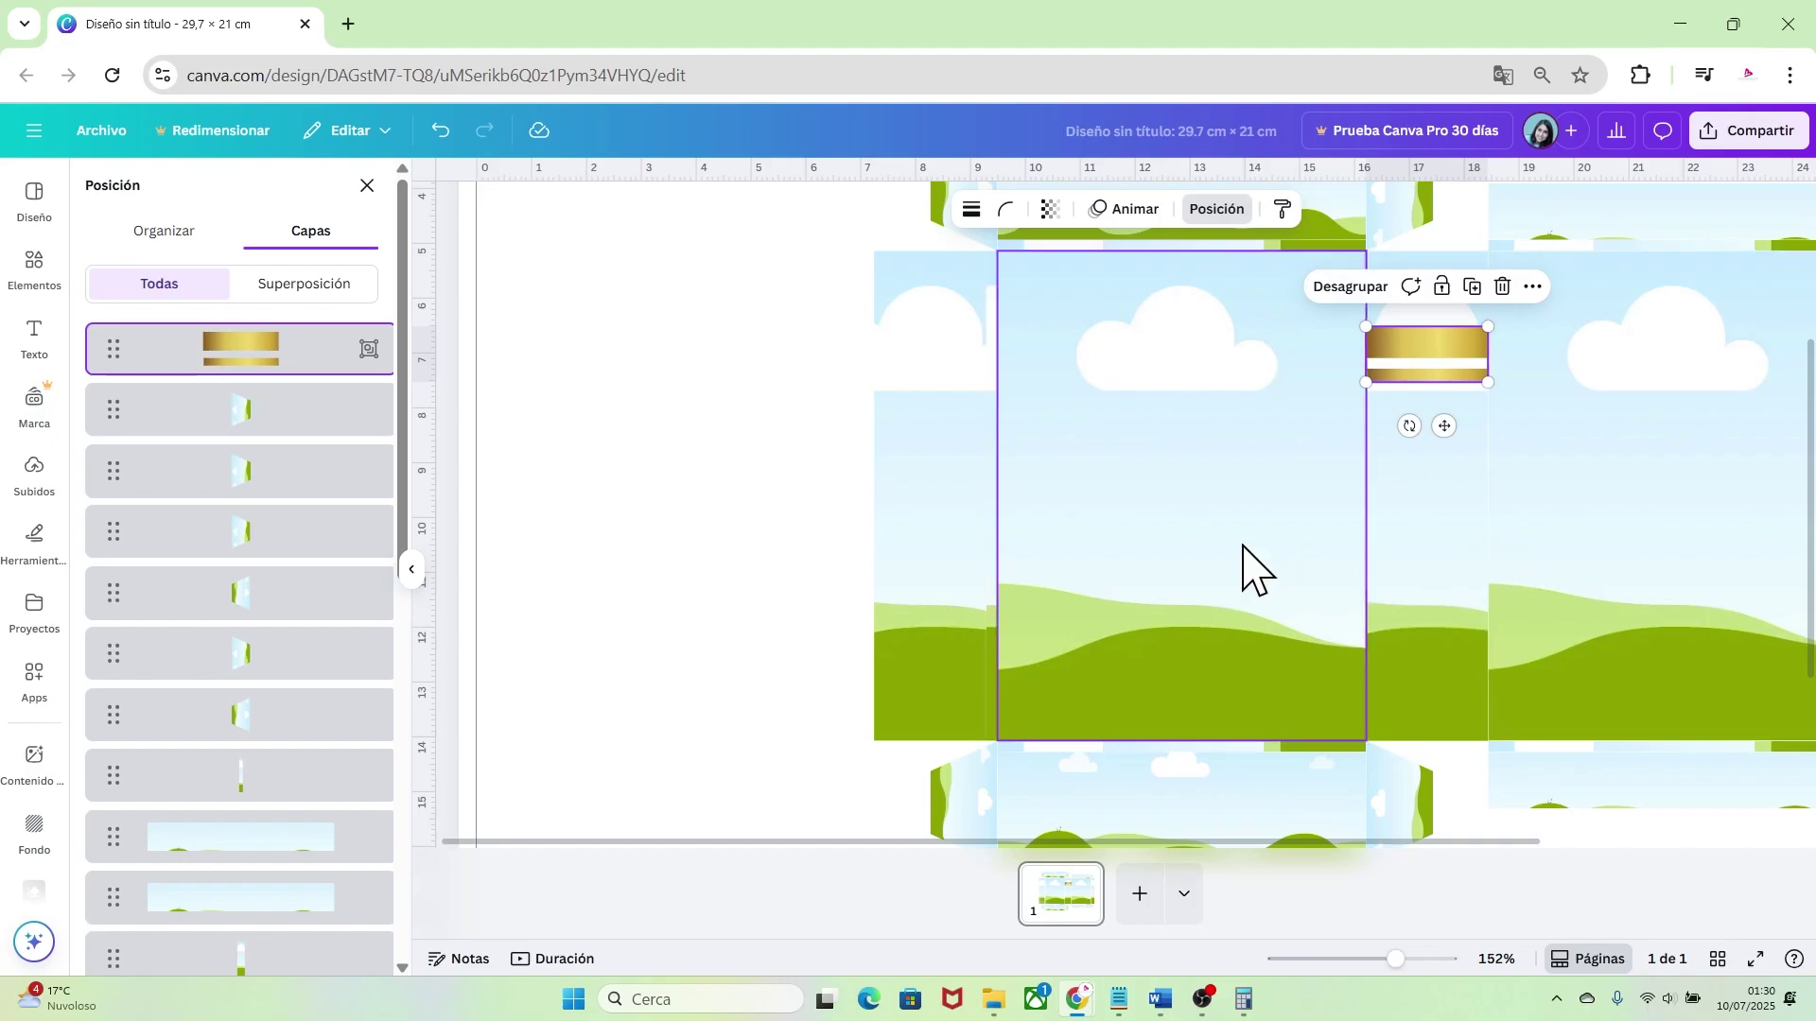
{"action": "left_click", "coordinate": [811, 515]}
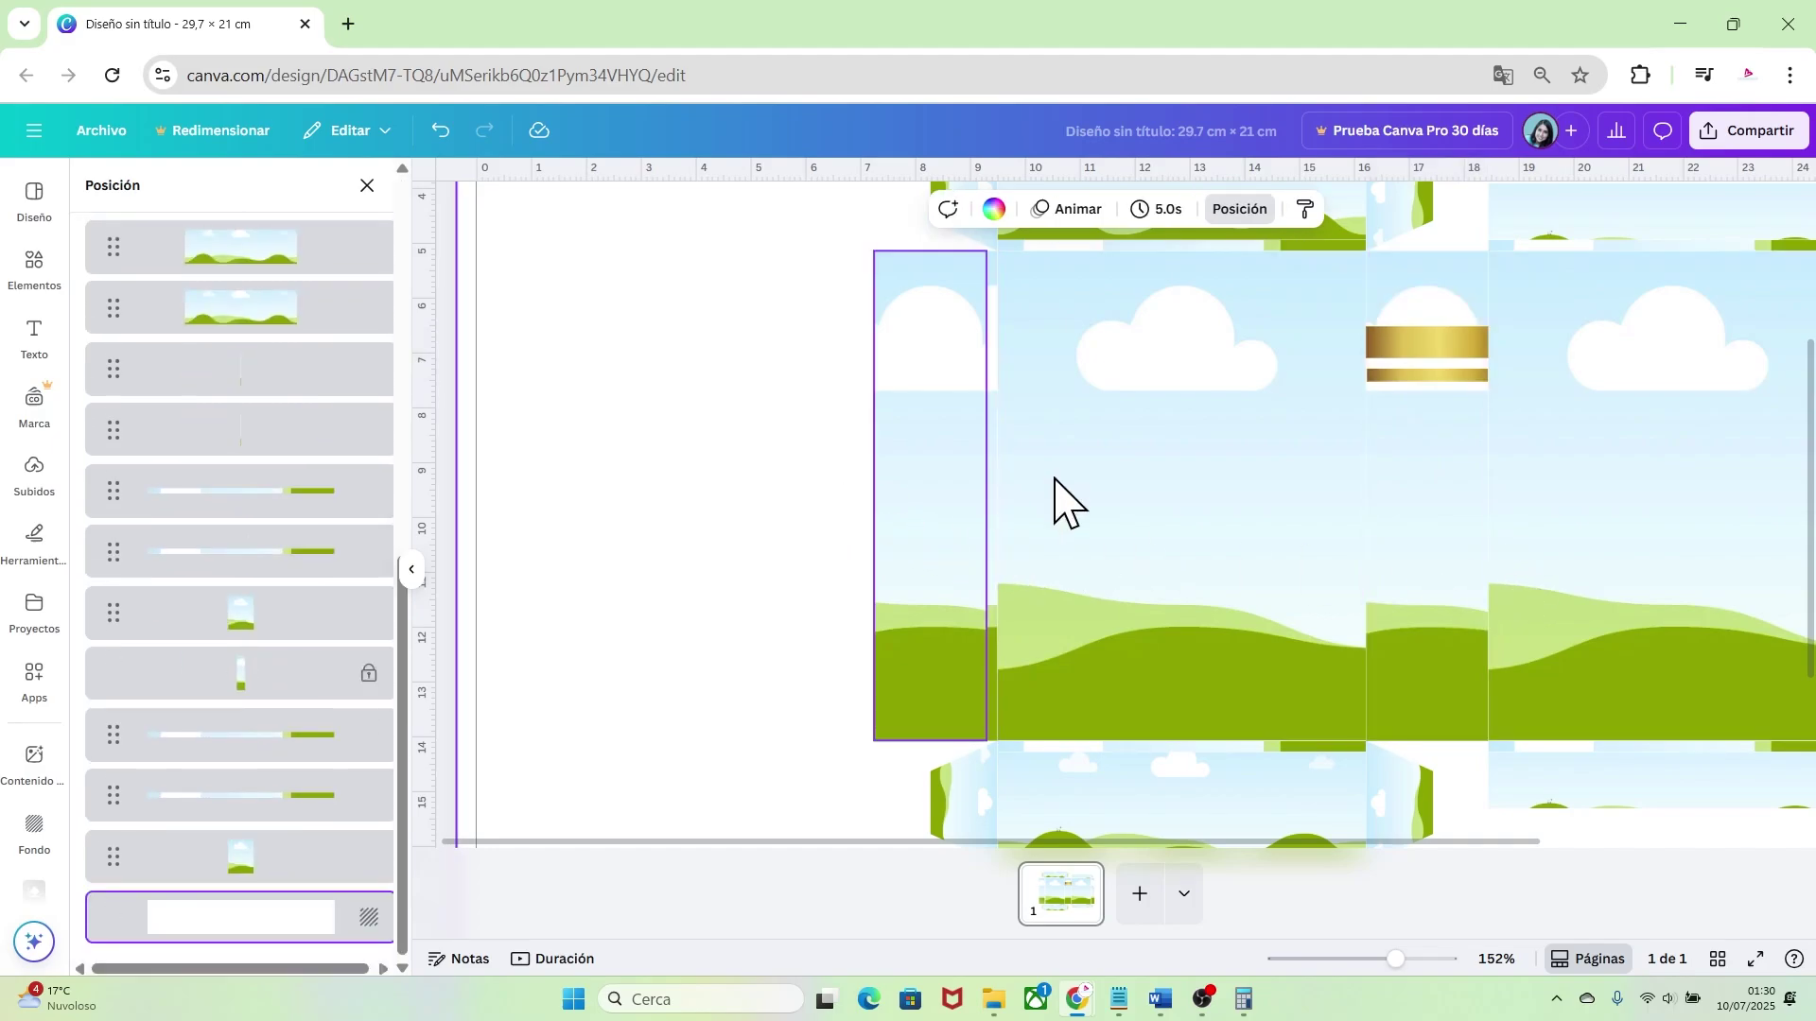
Duplicate the grouped gold strips and place the copy across the lower part of the same narrow frame
{"action": "left_click", "coordinate": [1426, 358]}
{"action": "key", "text": "ctrl+d"}
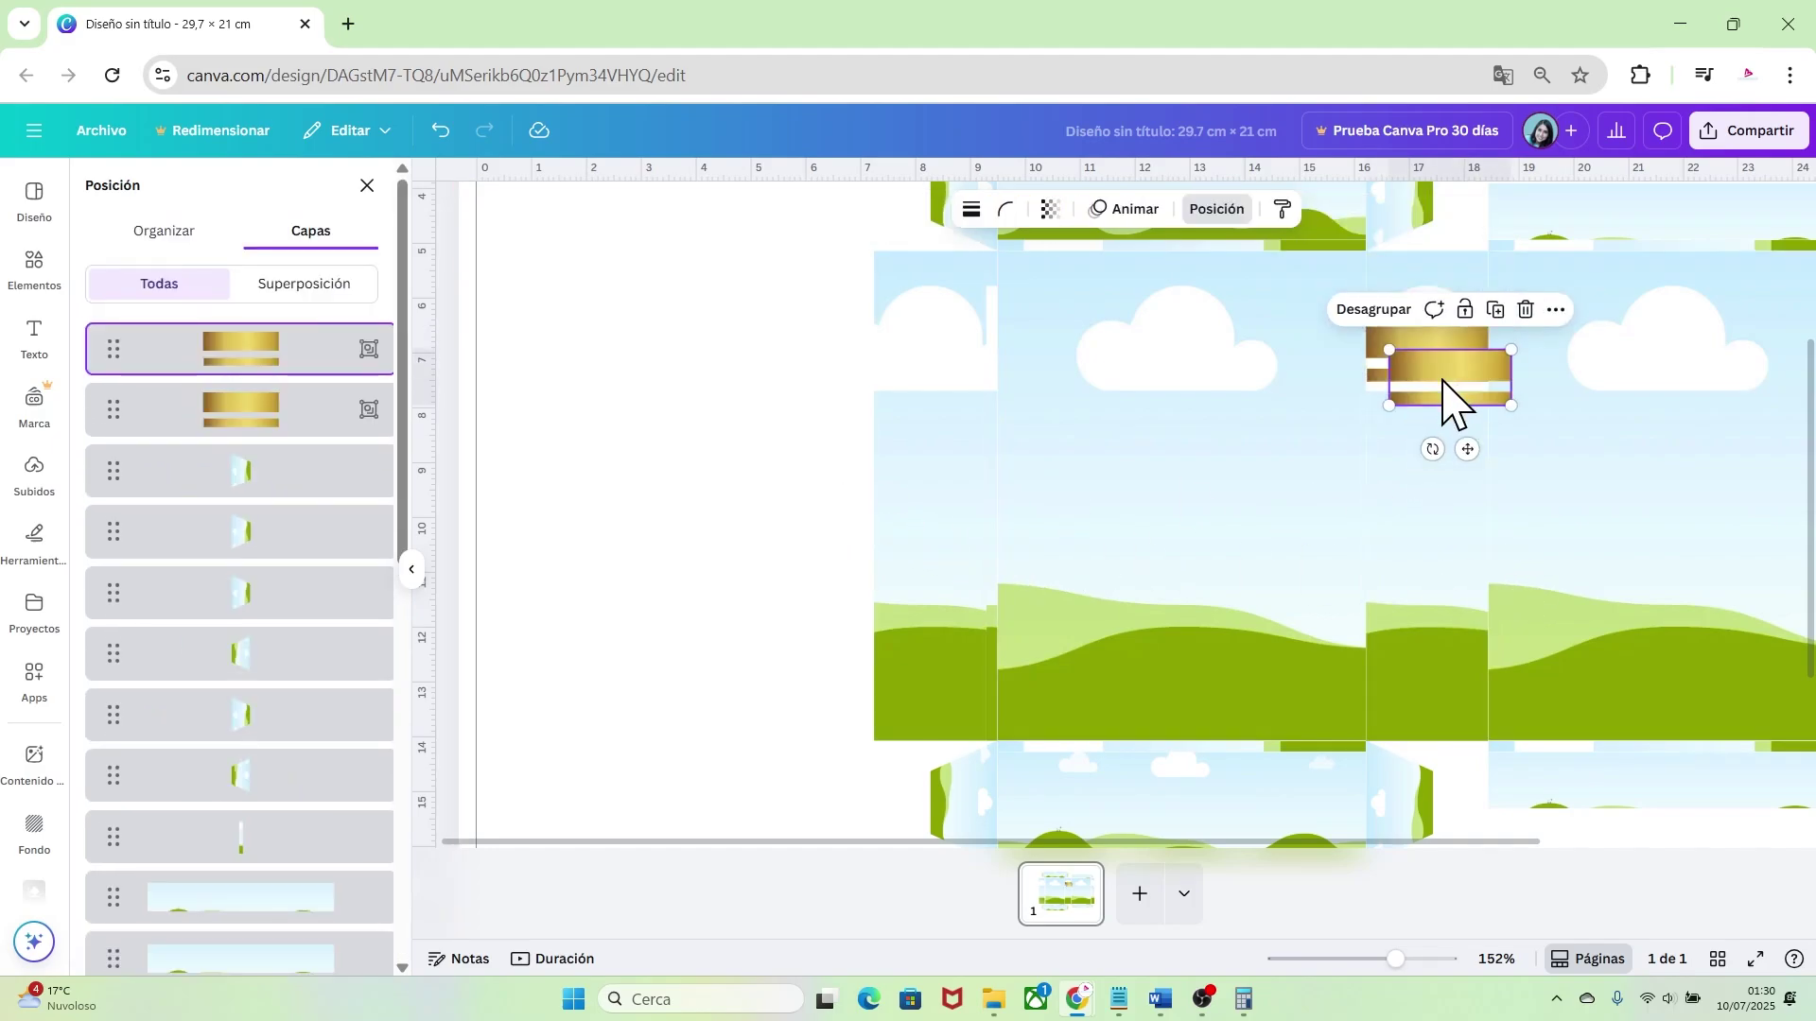
{"action": "left_click_drag", "start_coordinate": [1449, 378], "coordinate": [1426, 659]}
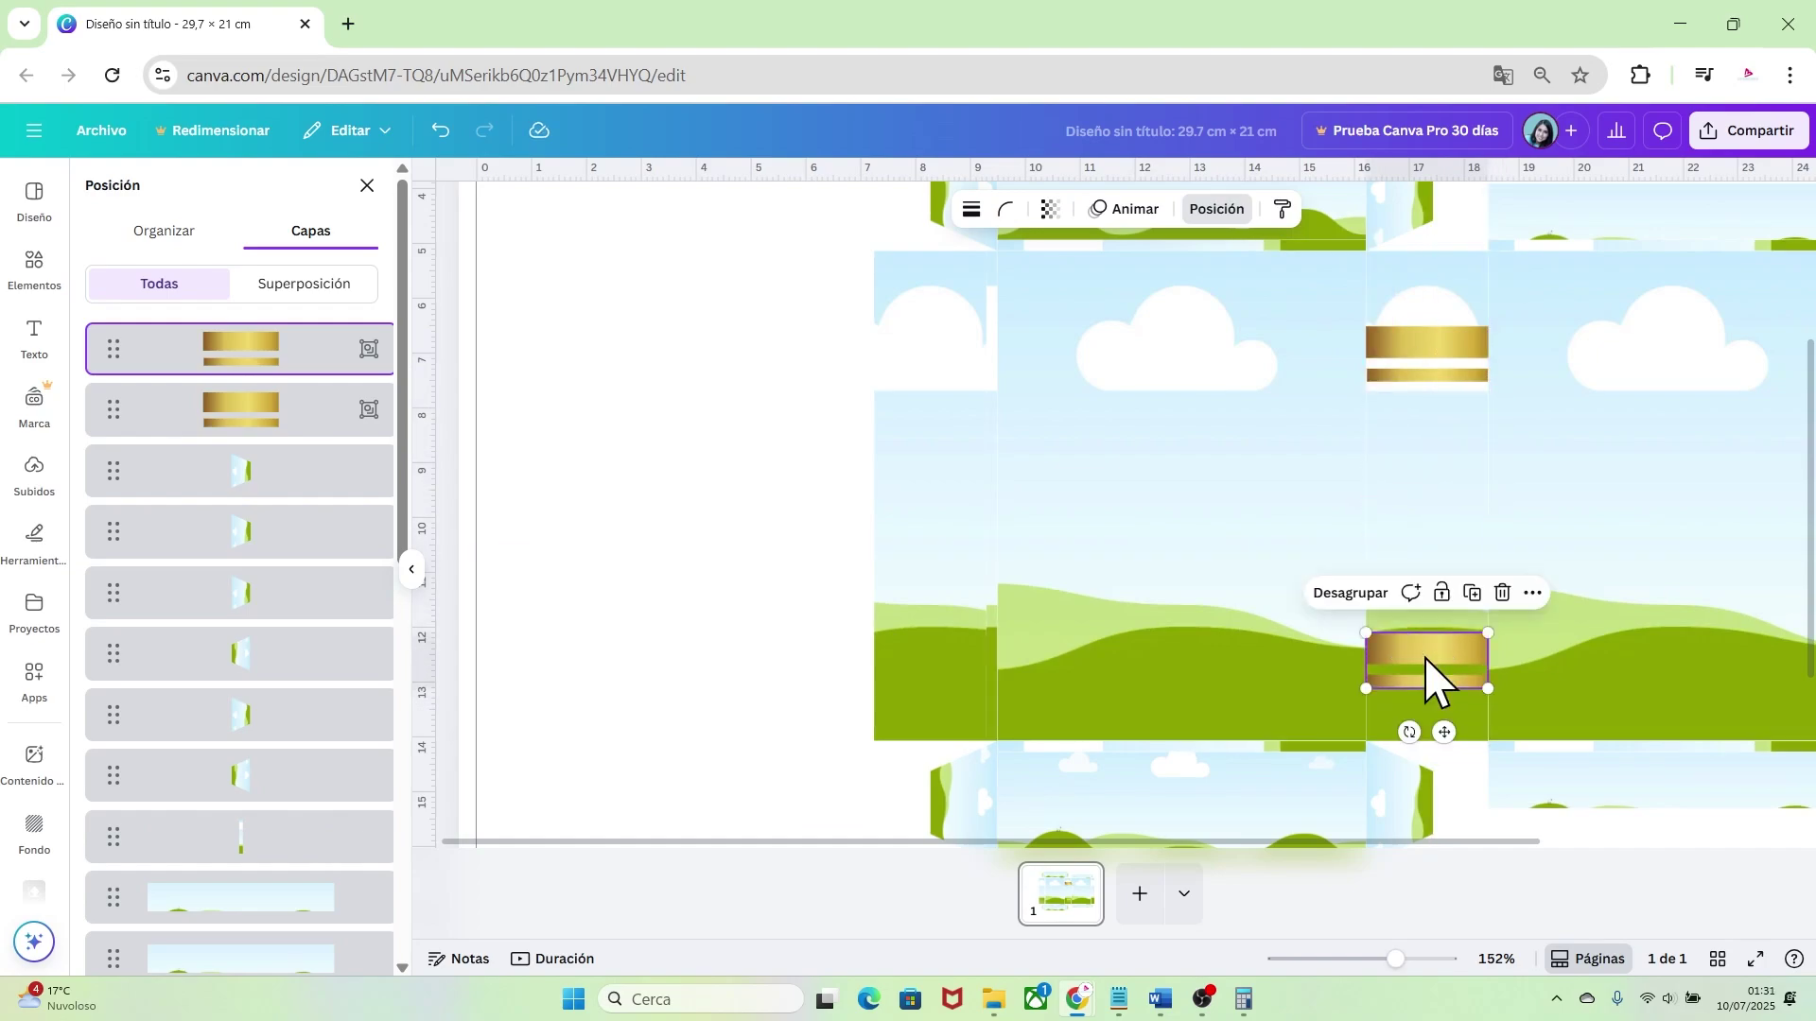
{"action": "left_click", "coordinate": [722, 592]}
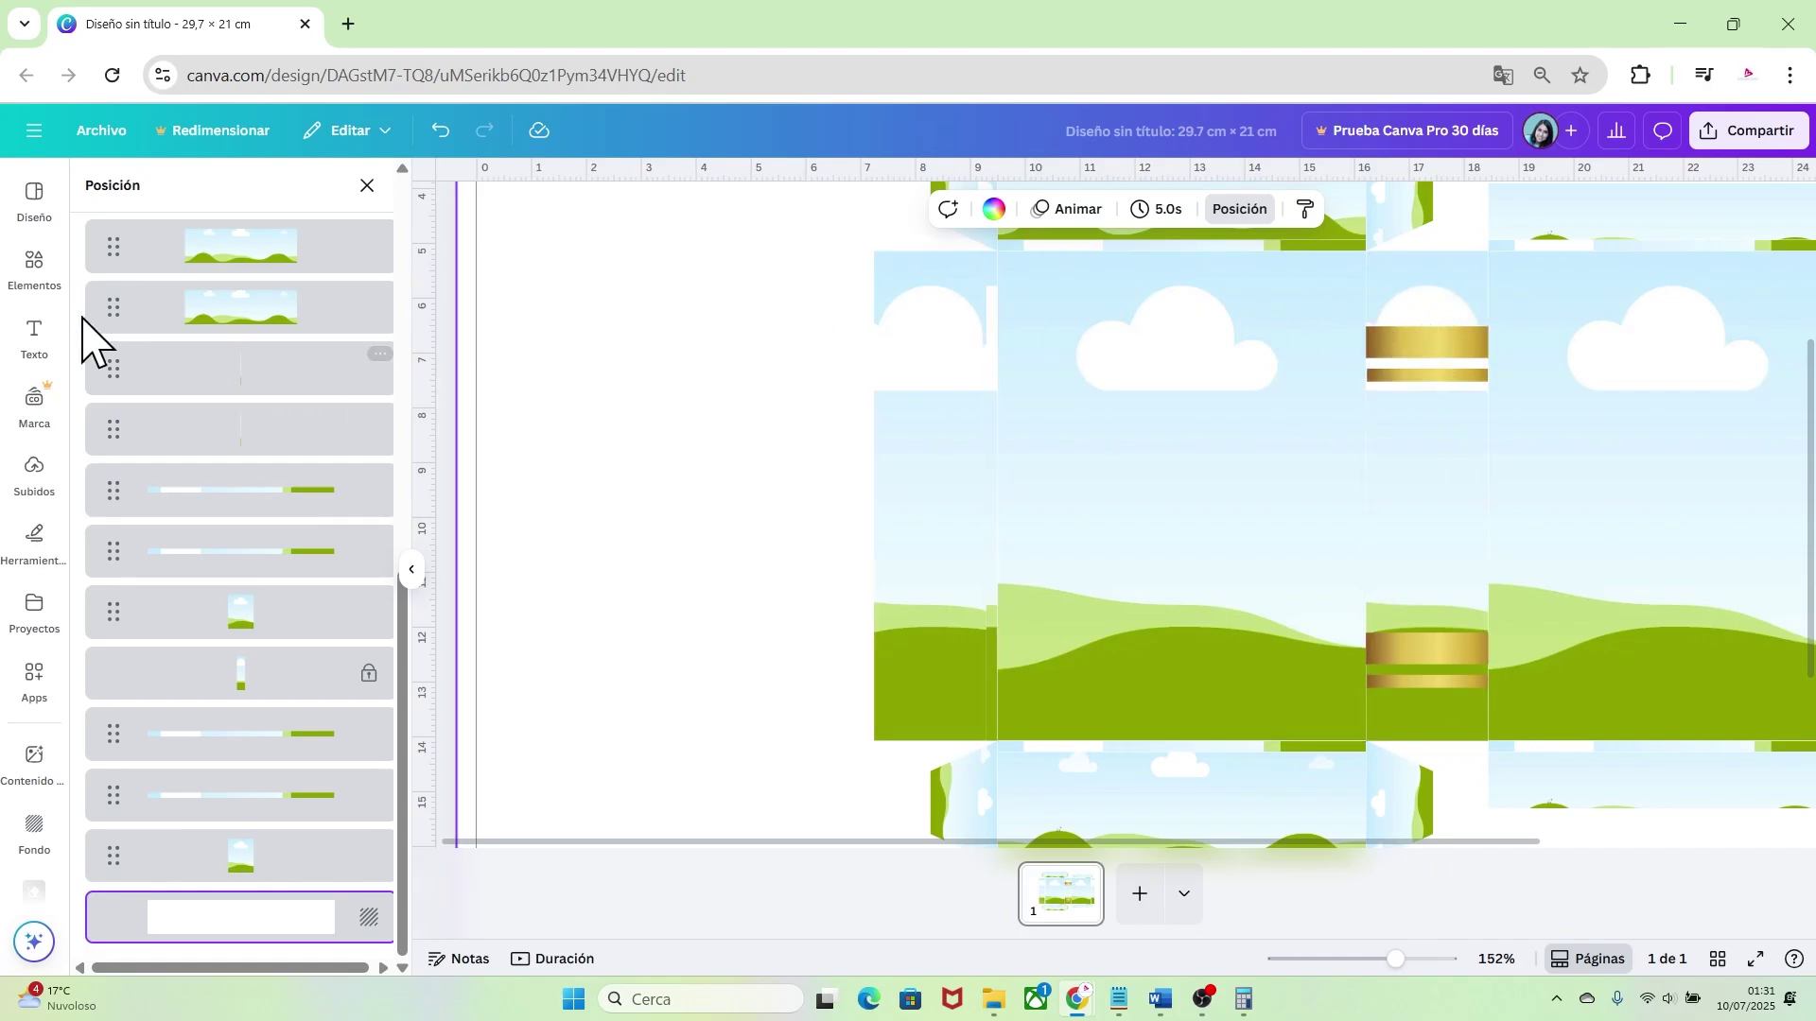
Add a square shape, size it to the gap above the upper gold strips and move it to the narrow frame's lower edge
{"action": "left_click", "coordinate": [33, 274]}
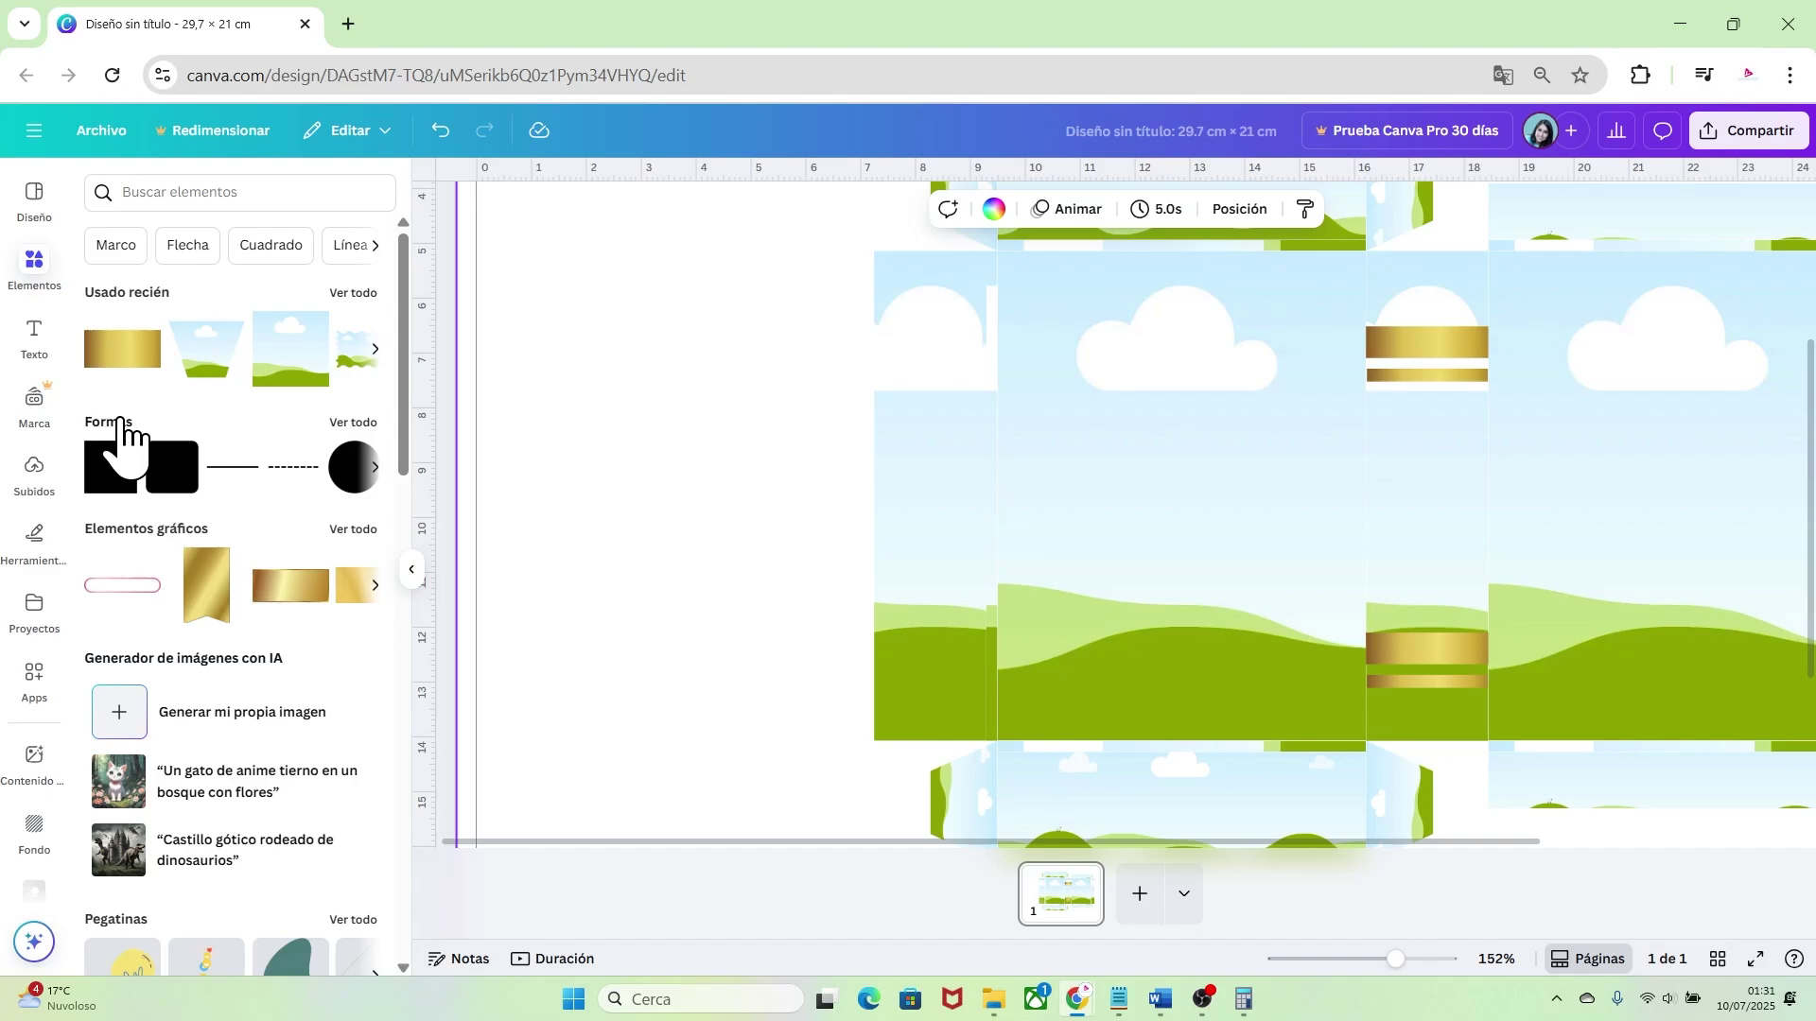
{"action": "left_click", "coordinate": [110, 470]}
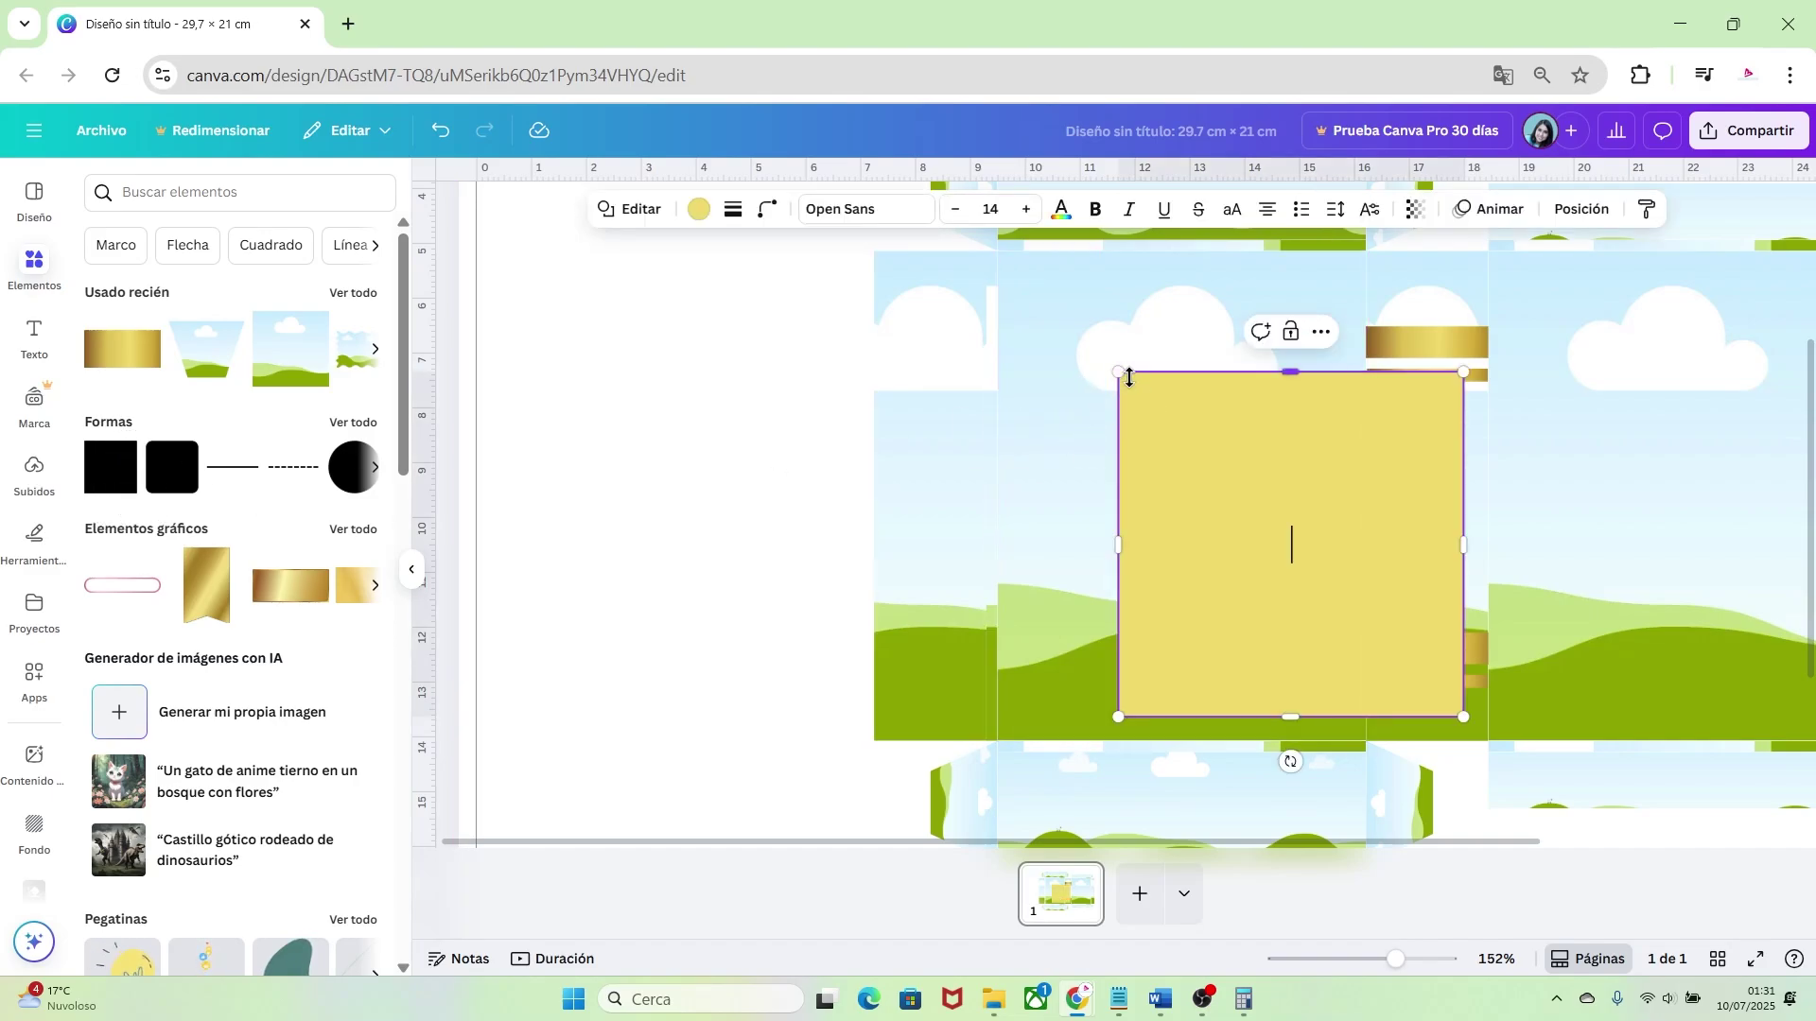
{"action": "left_click_drag", "start_coordinate": [1129, 377], "coordinate": [1307, 582]}
{"action": "left_click_drag", "start_coordinate": [1387, 681], "coordinate": [1461, 328]}
{"action": "left_click_drag", "start_coordinate": [1449, 390], "coordinate": [1438, 718]}
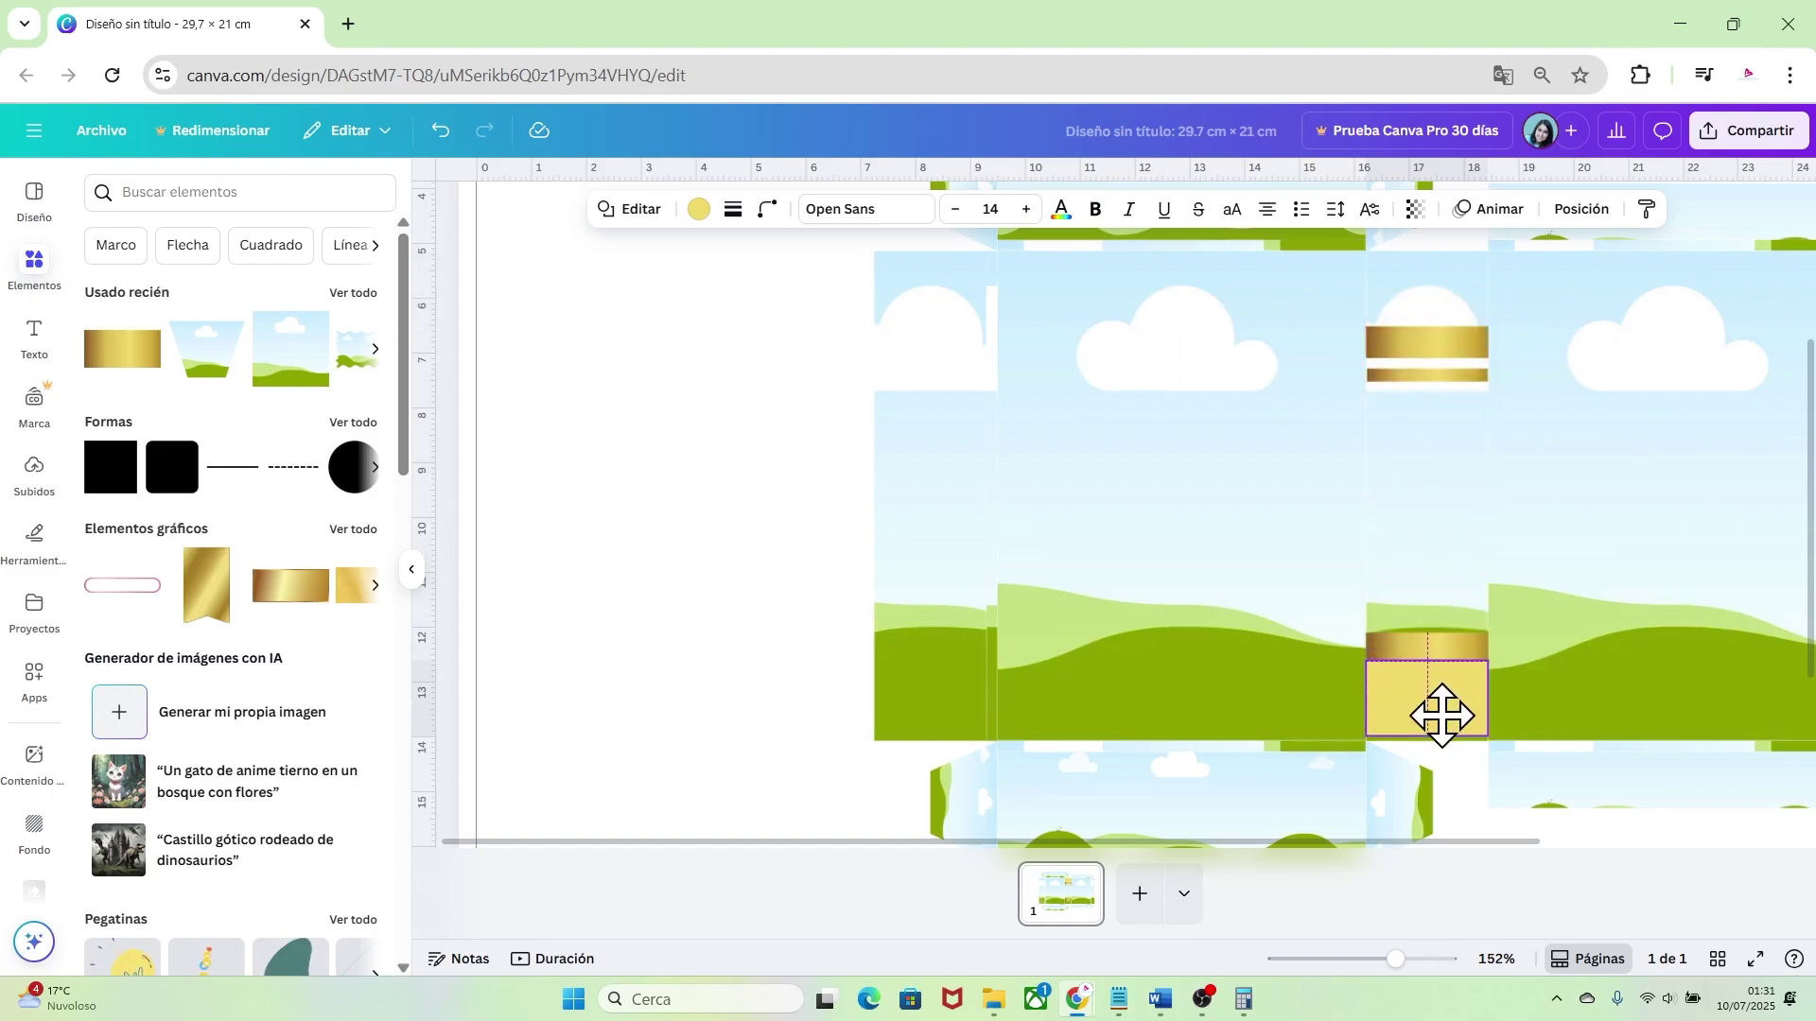
Align the lower gold strips directly above the yellow spacer shape, and delete the spacer
{"action": "left_click", "coordinate": [1455, 655]}
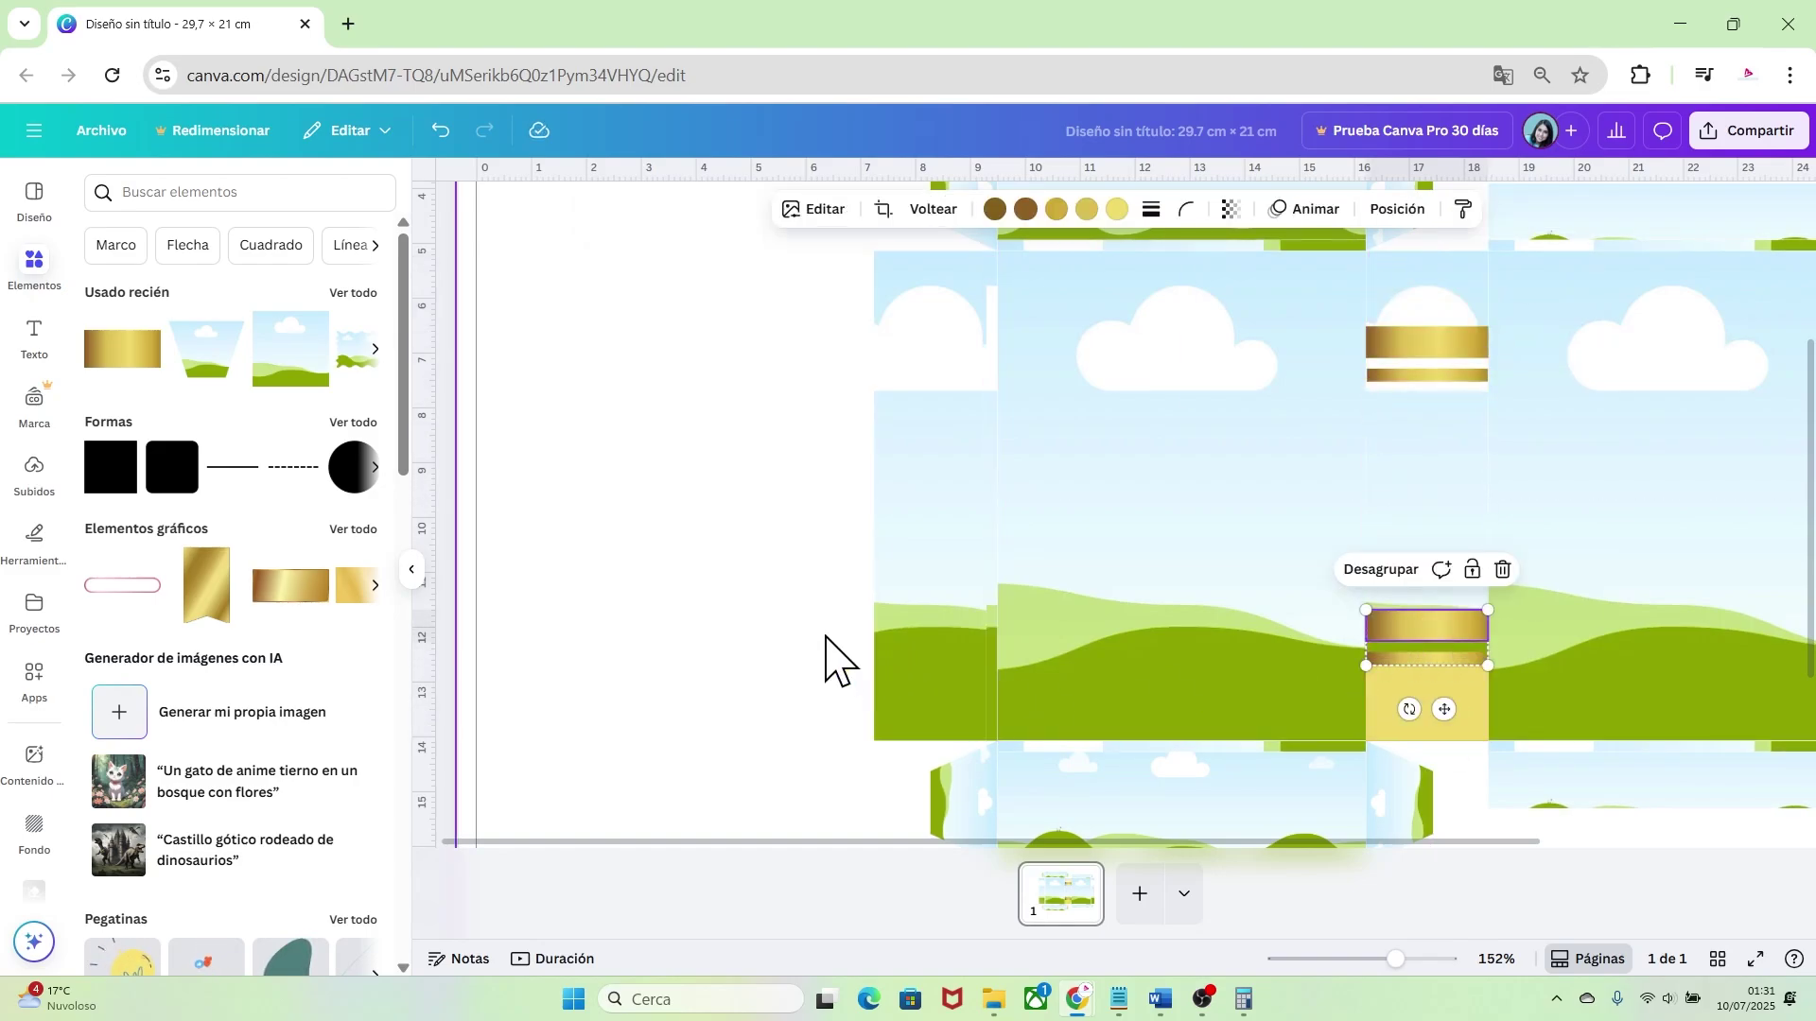
{"action": "left_click", "coordinate": [859, 661]}
{"action": "left_click", "coordinate": [1447, 730]}
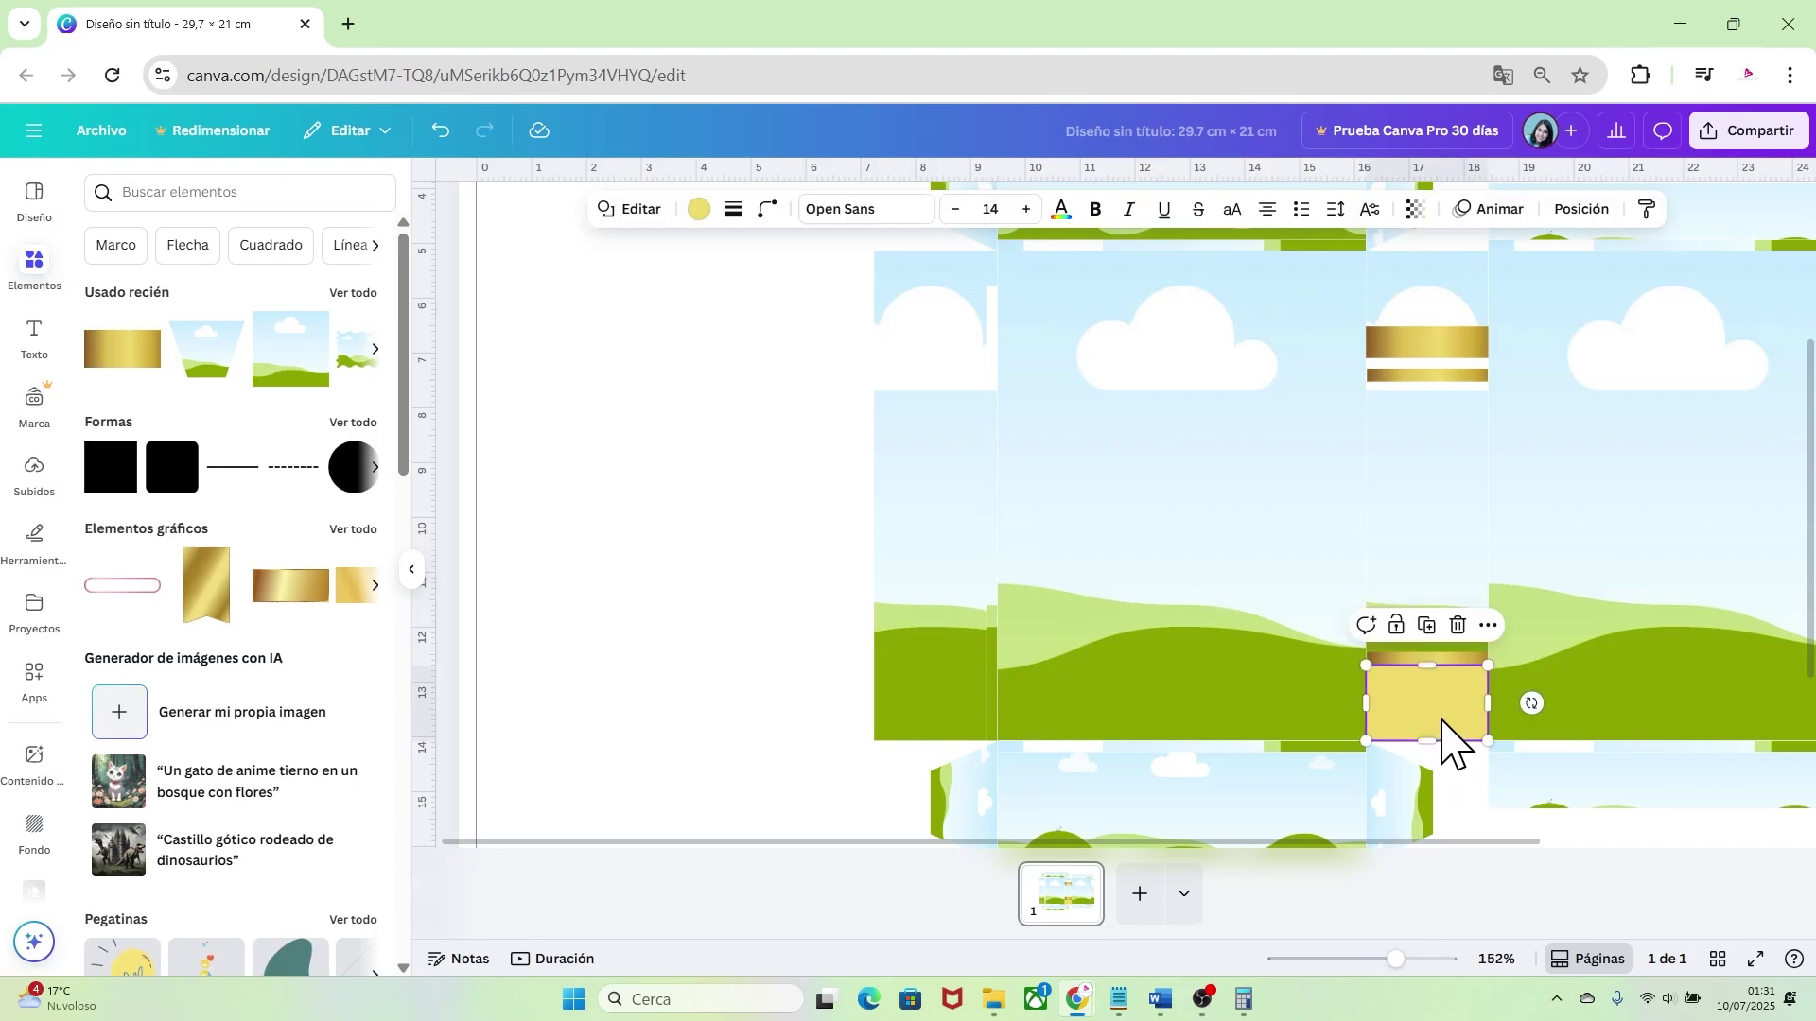
{"action": "left_click", "coordinate": [1458, 625]}
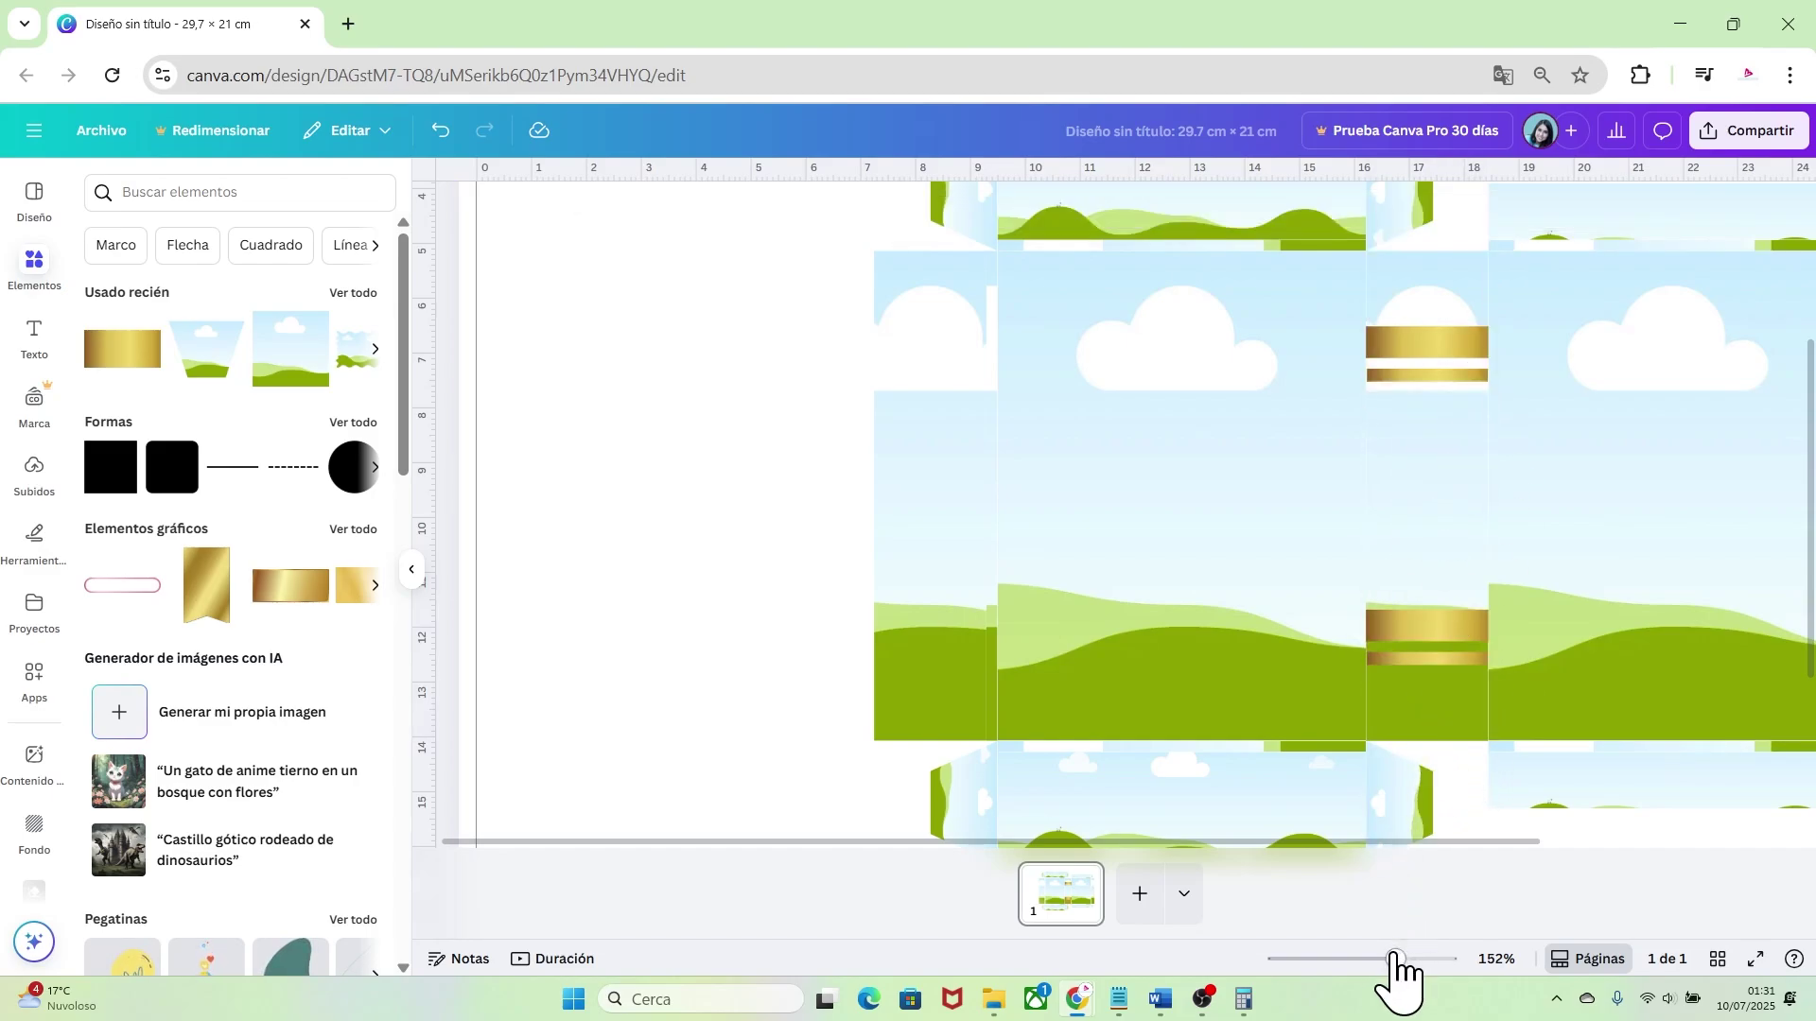
Upload the wood-grain image gbgbhyn.png from the "librito virtual" folder
{"action": "left_click_drag", "start_coordinate": [1394, 959], "coordinate": [1383, 959]}
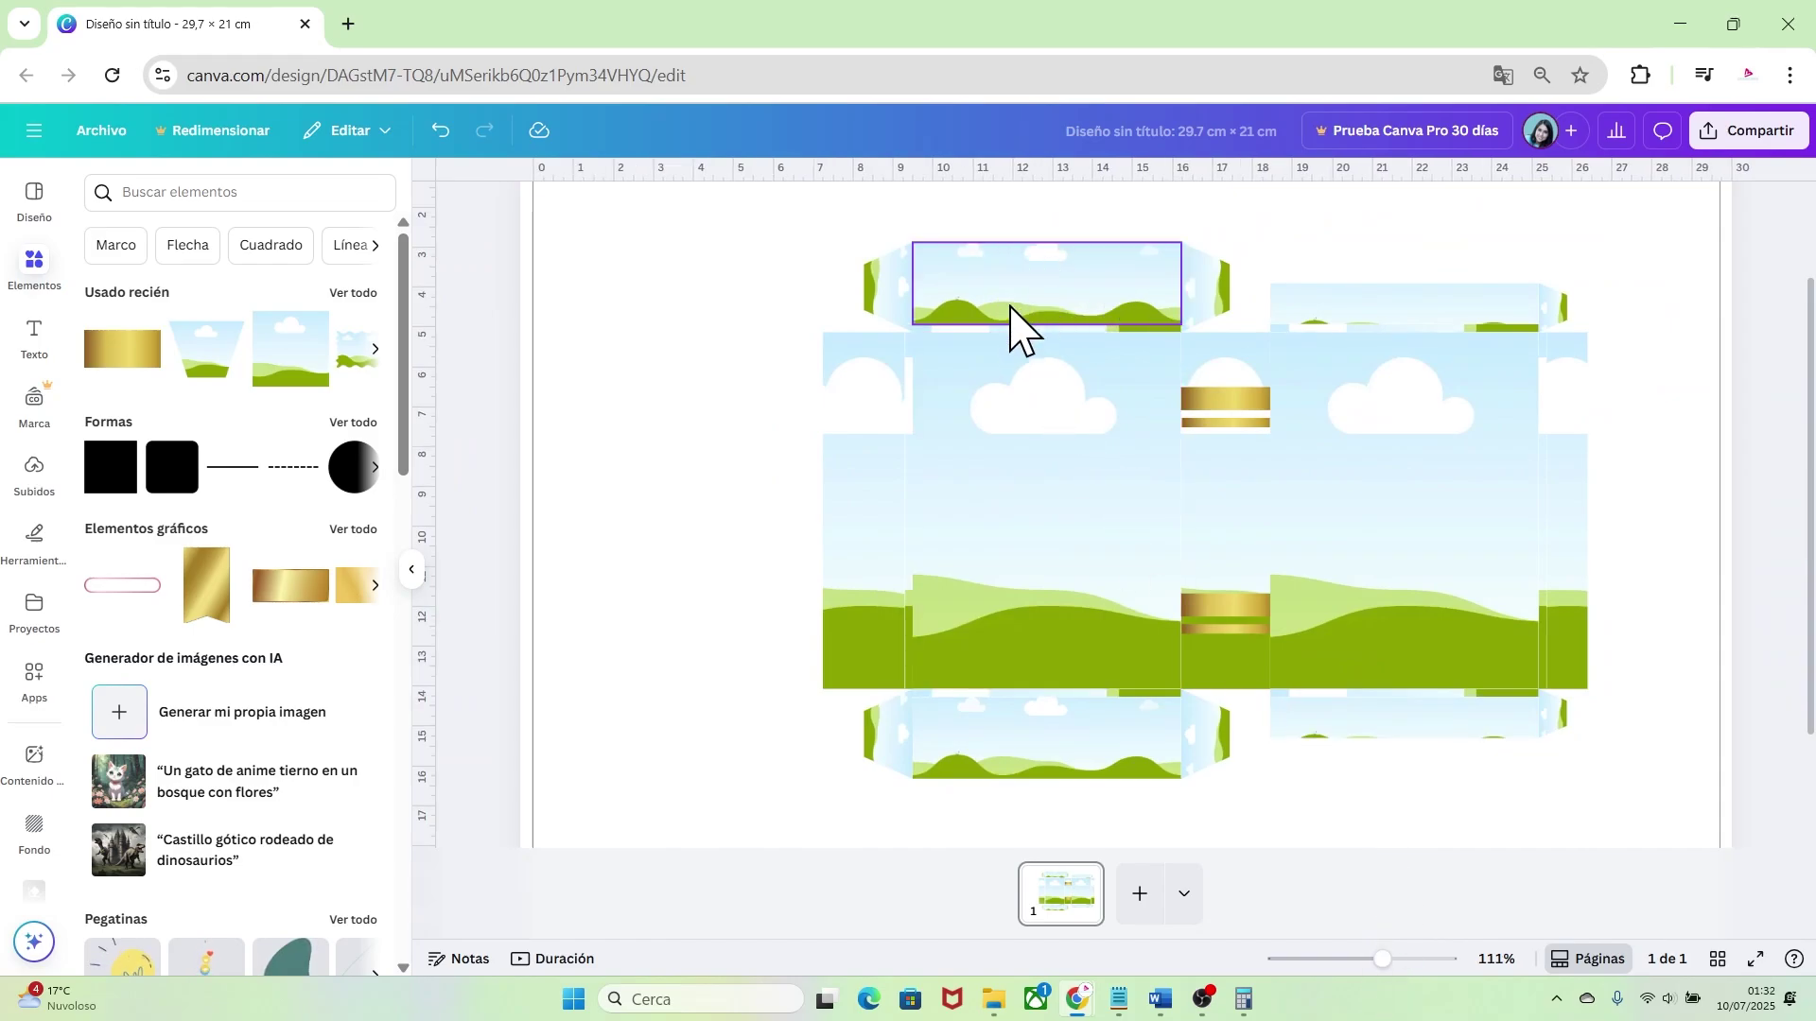
{"action": "left_click", "coordinate": [36, 484]}
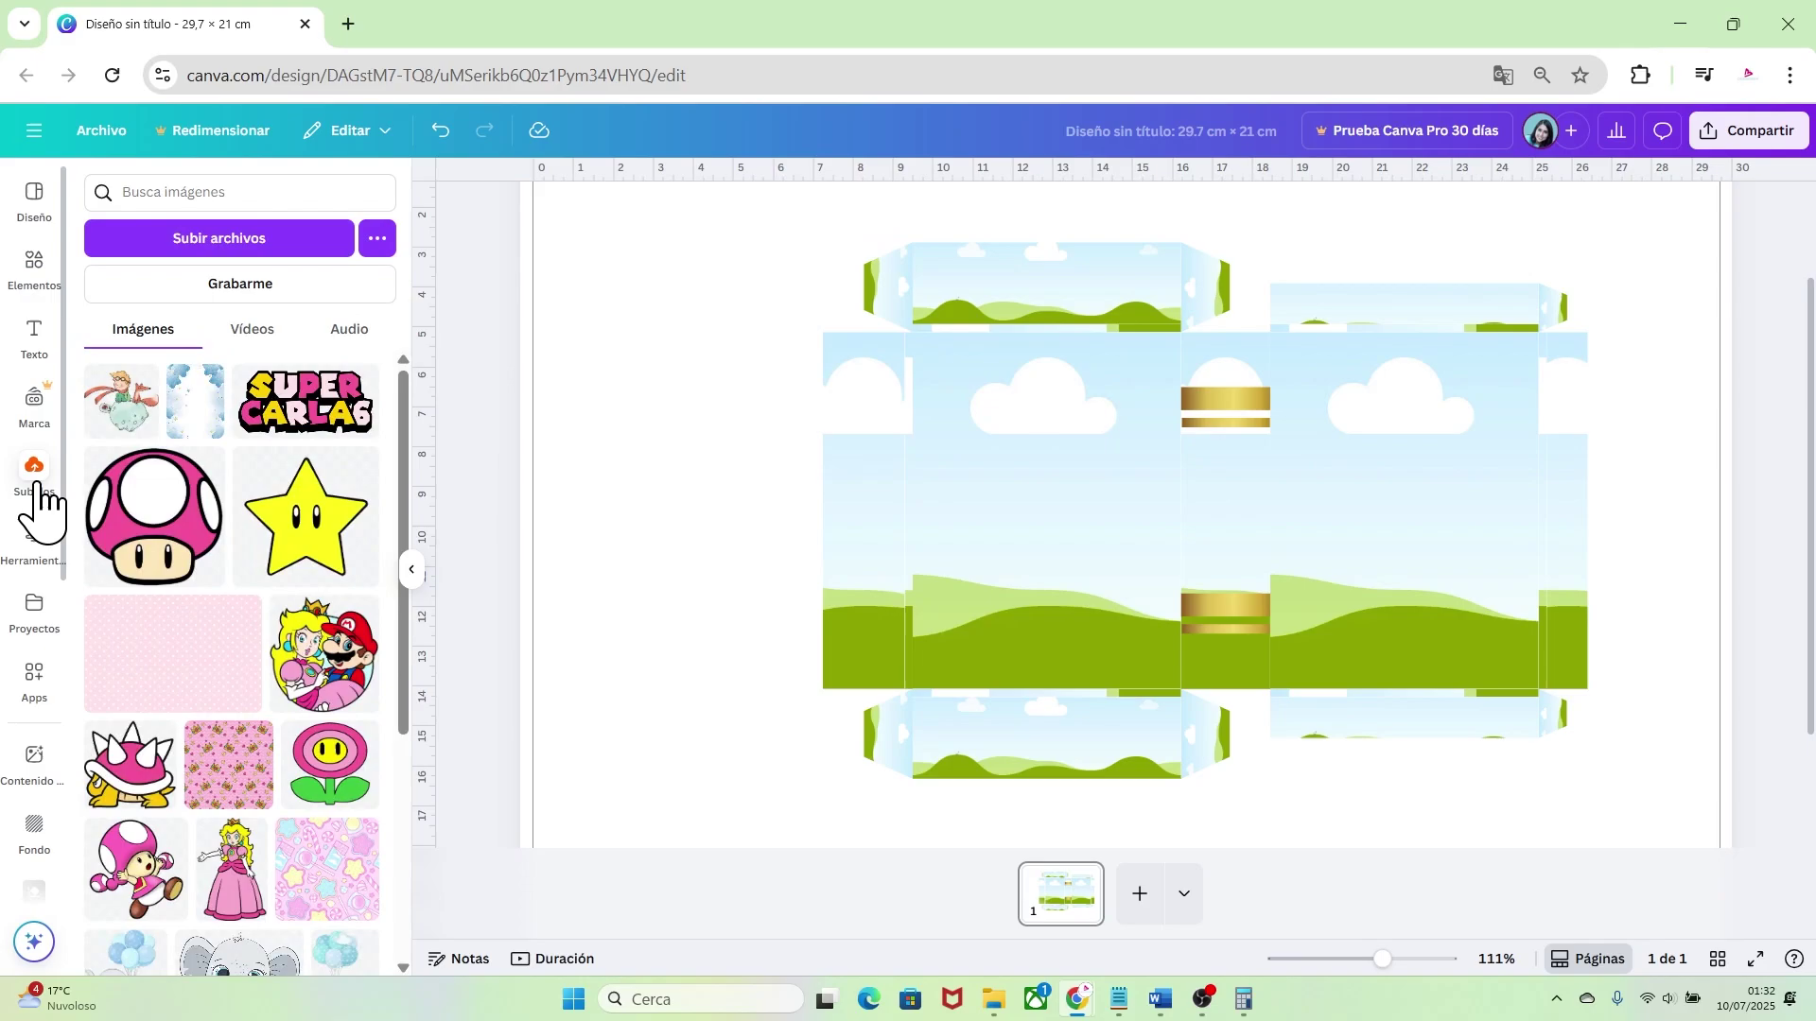
{"action": "left_click", "coordinate": [210, 242]}
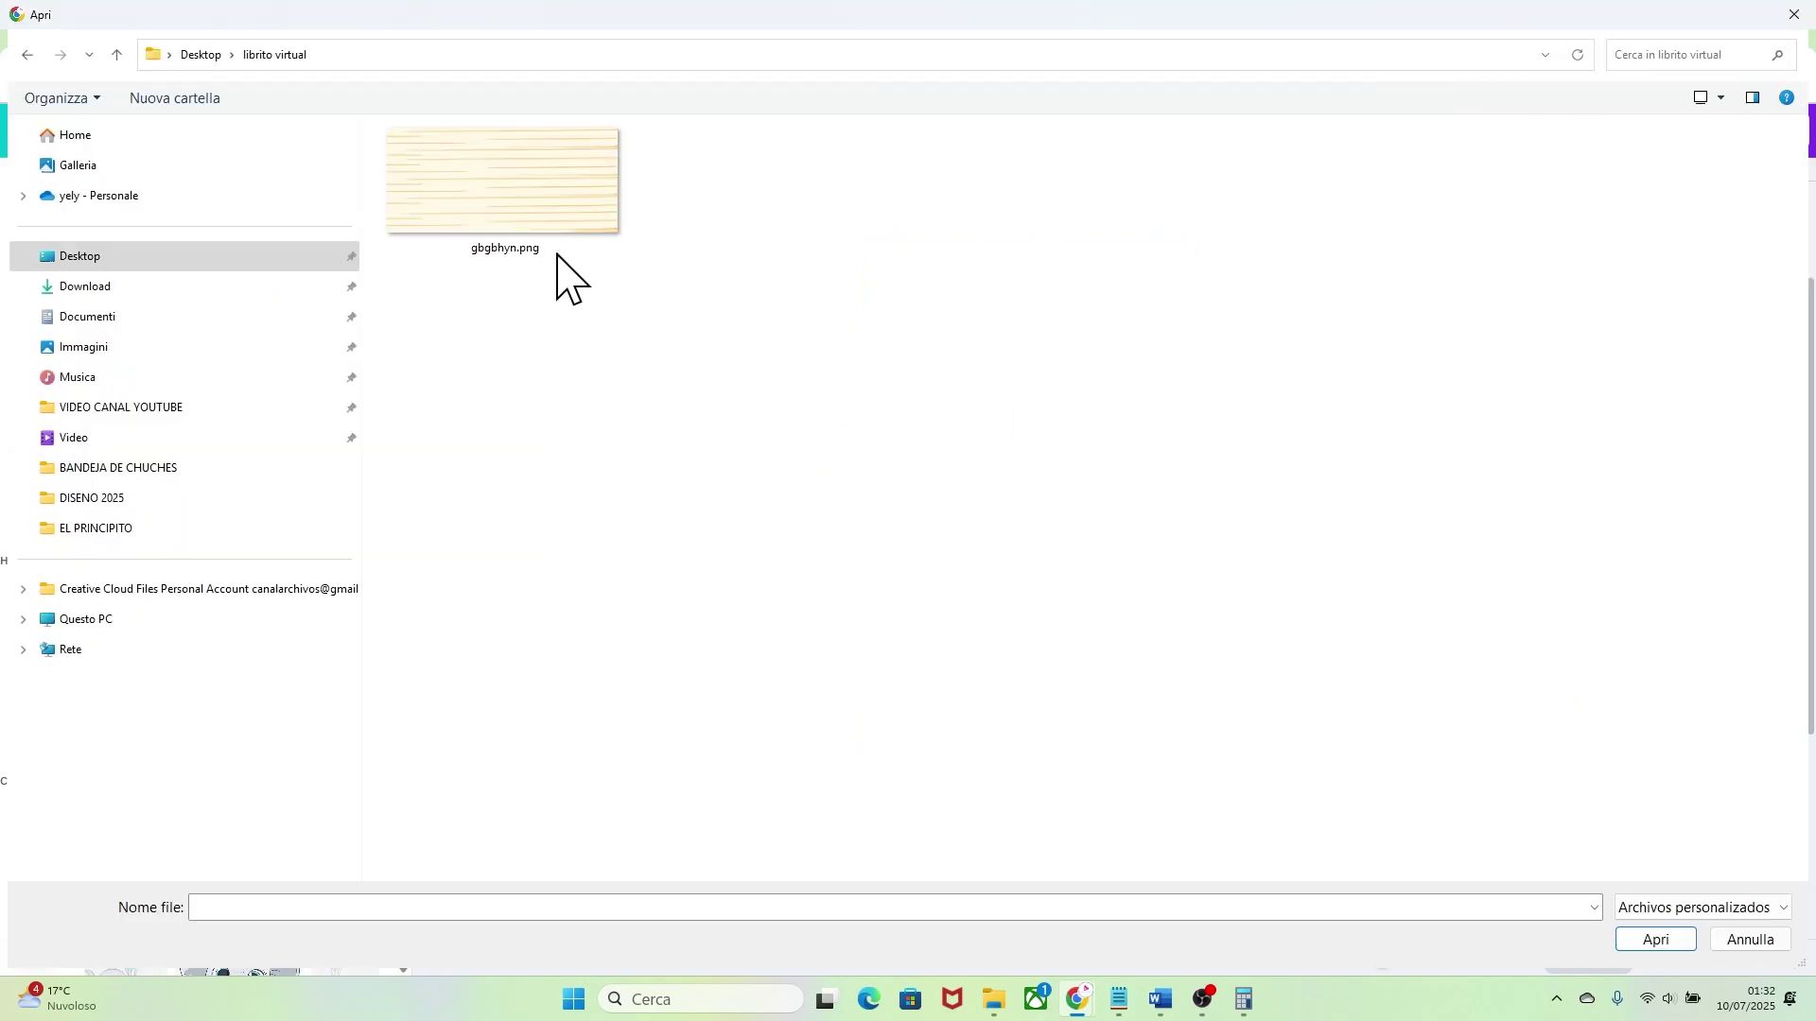
{"action": "left_click", "coordinate": [527, 229]}
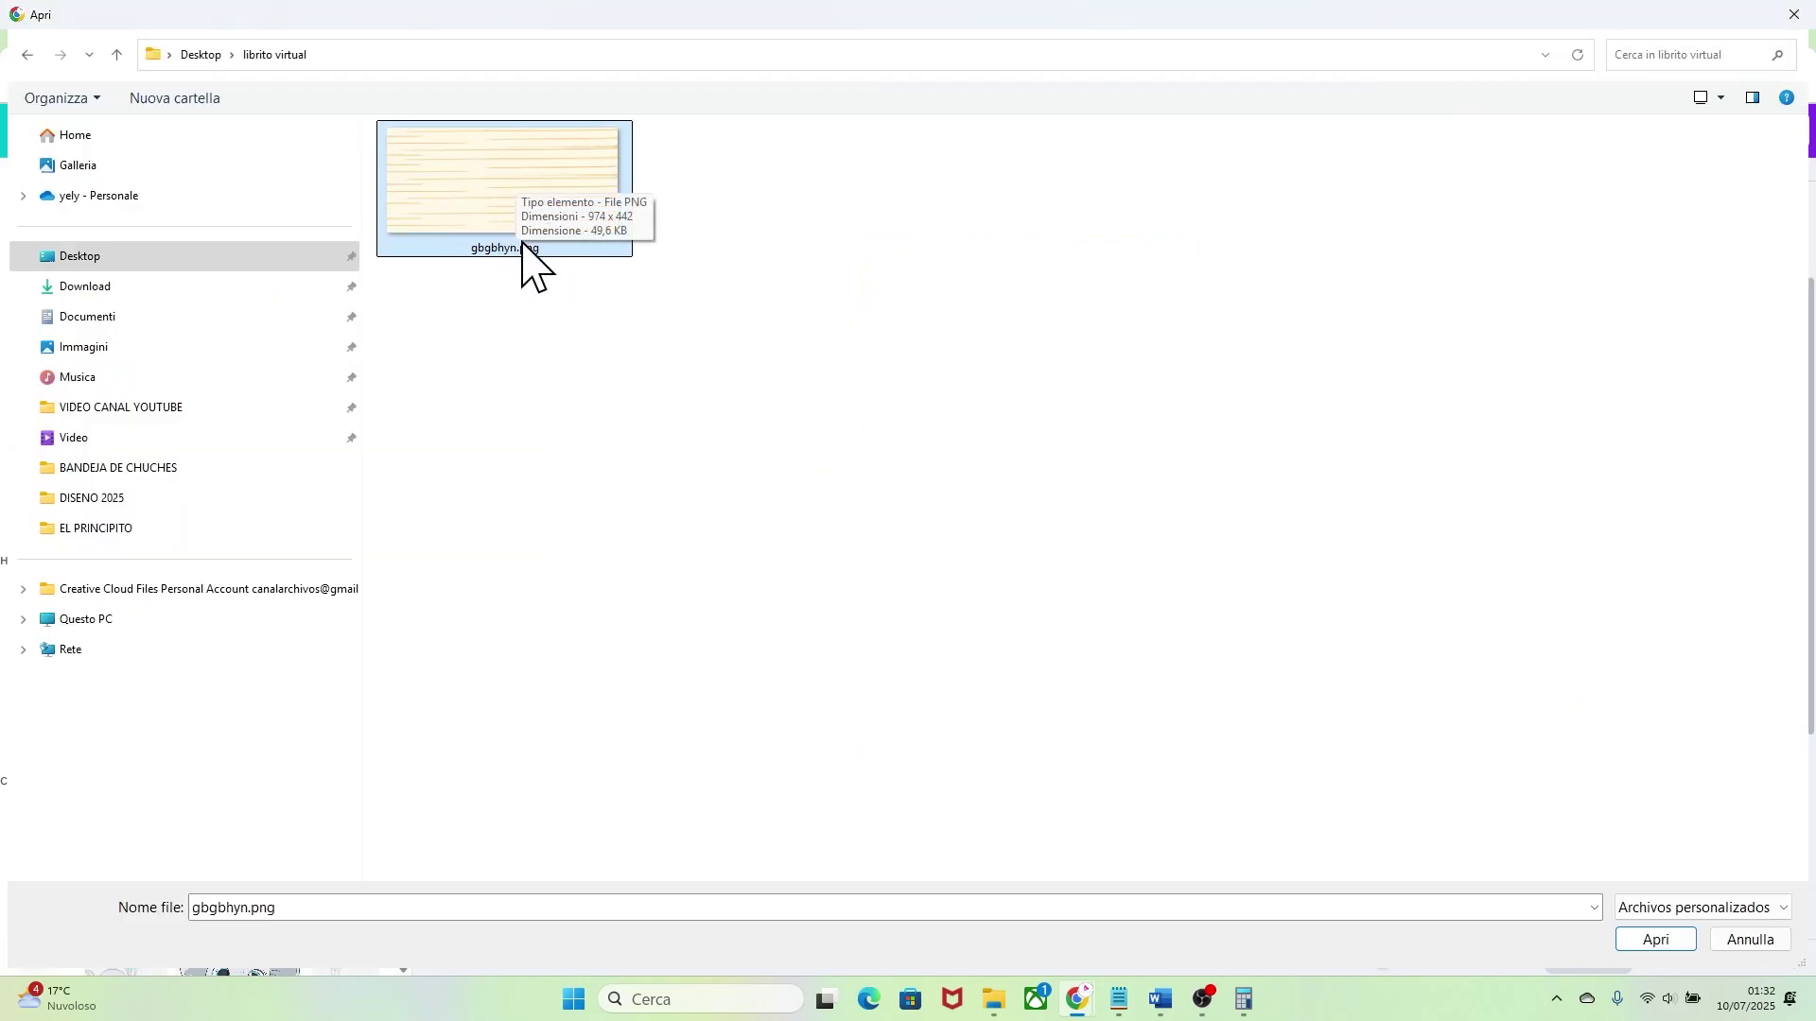
{"action": "left_click", "coordinate": [1653, 942]}
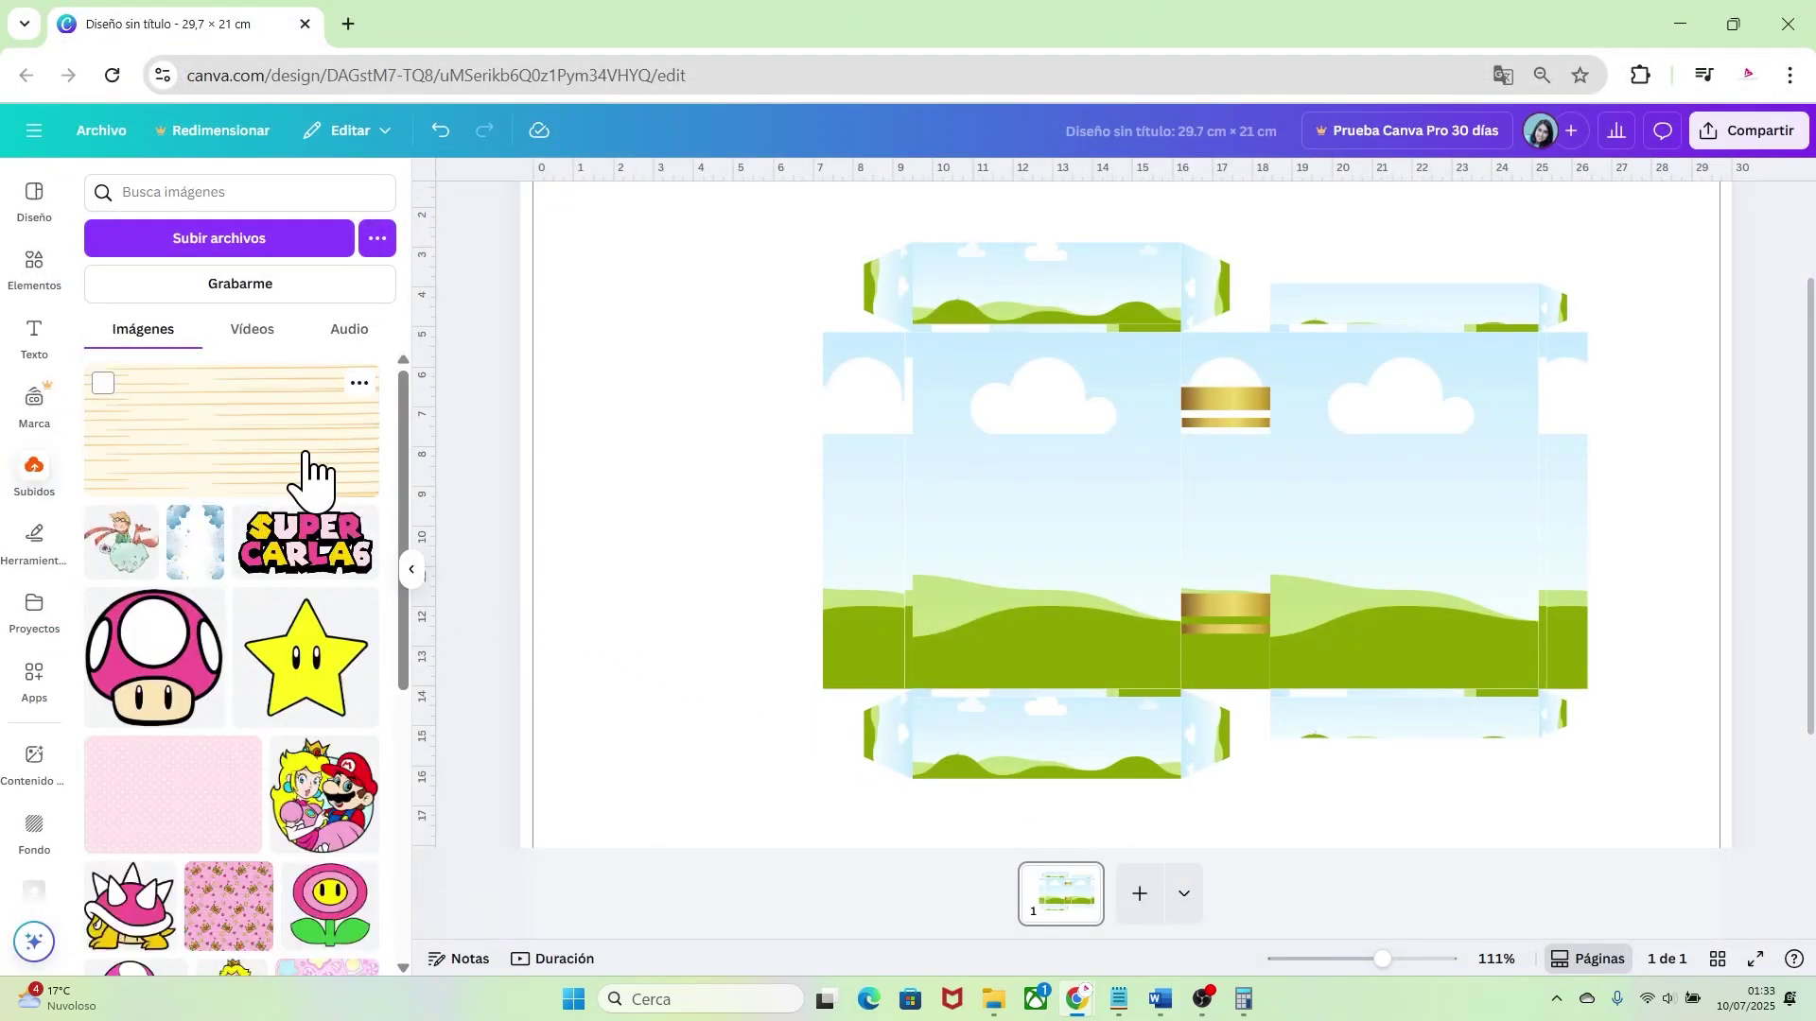
Fill the four horizontal frames above and below the two large panels with the uploaded wood-grain image
{"action": "left_click_drag", "start_coordinate": [234, 482], "coordinate": [980, 304]}
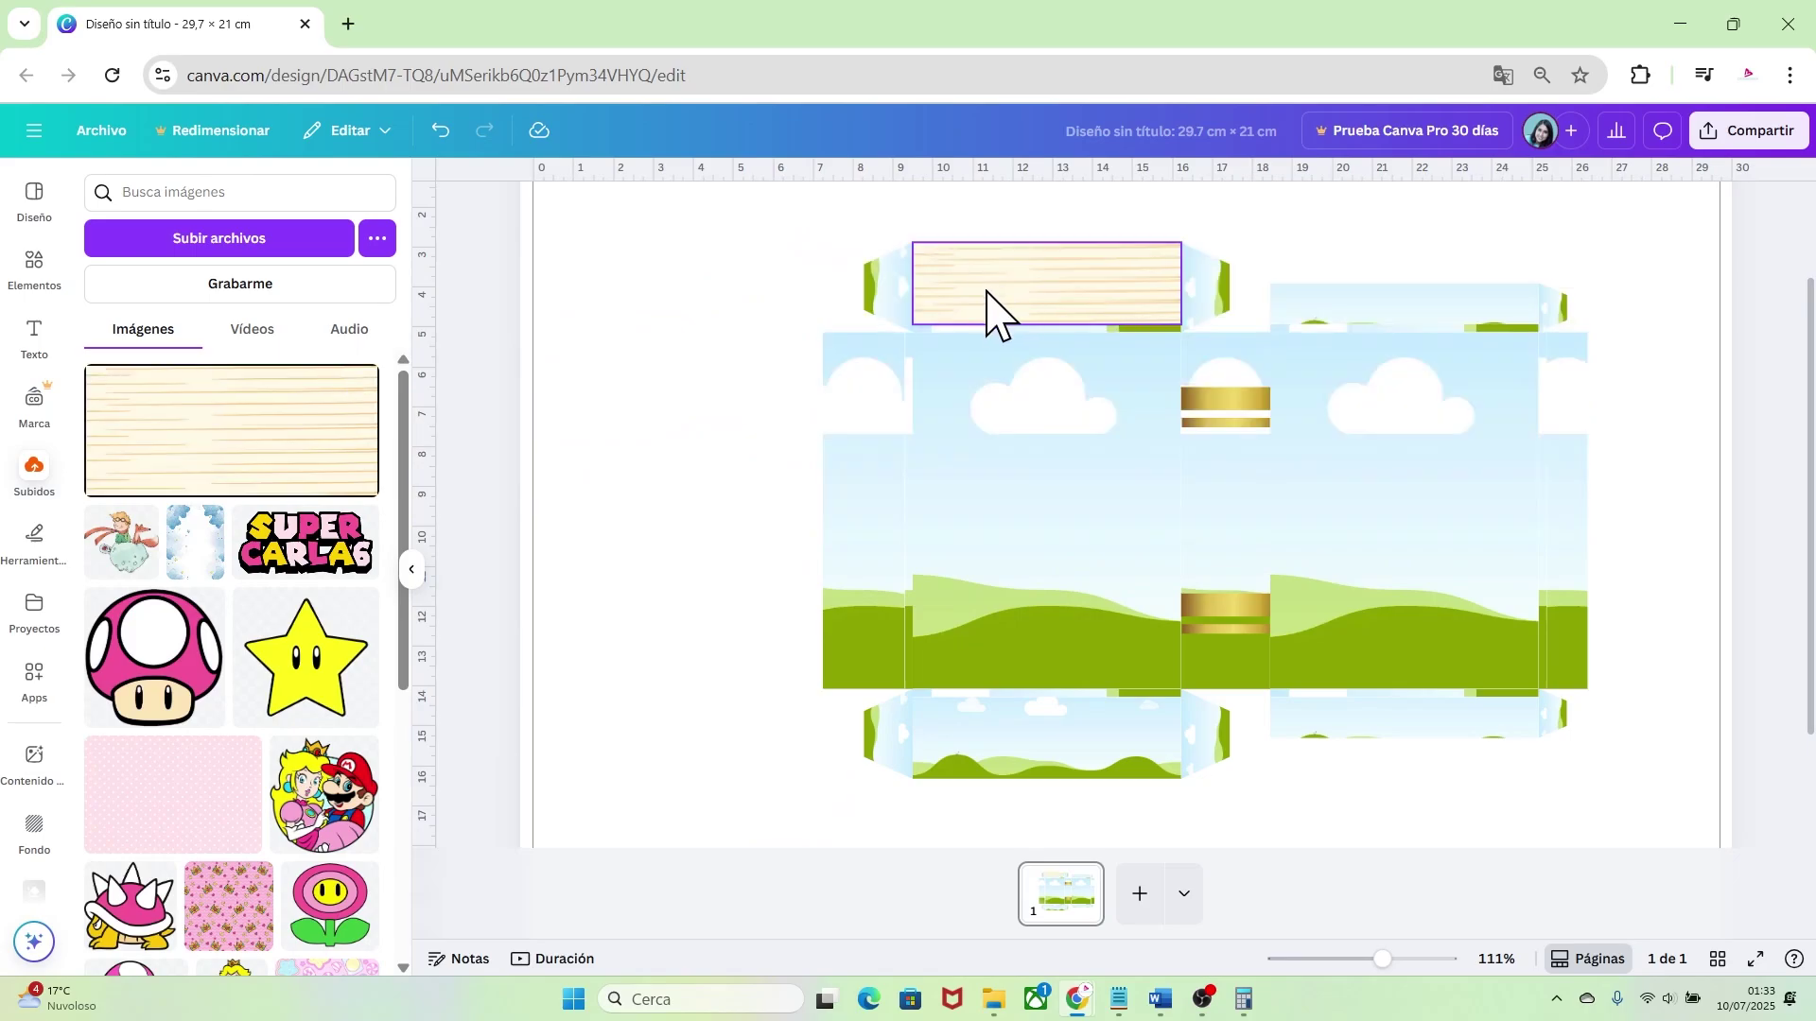
{"action": "left_click_drag", "start_coordinate": [315, 478], "coordinate": [977, 735]}
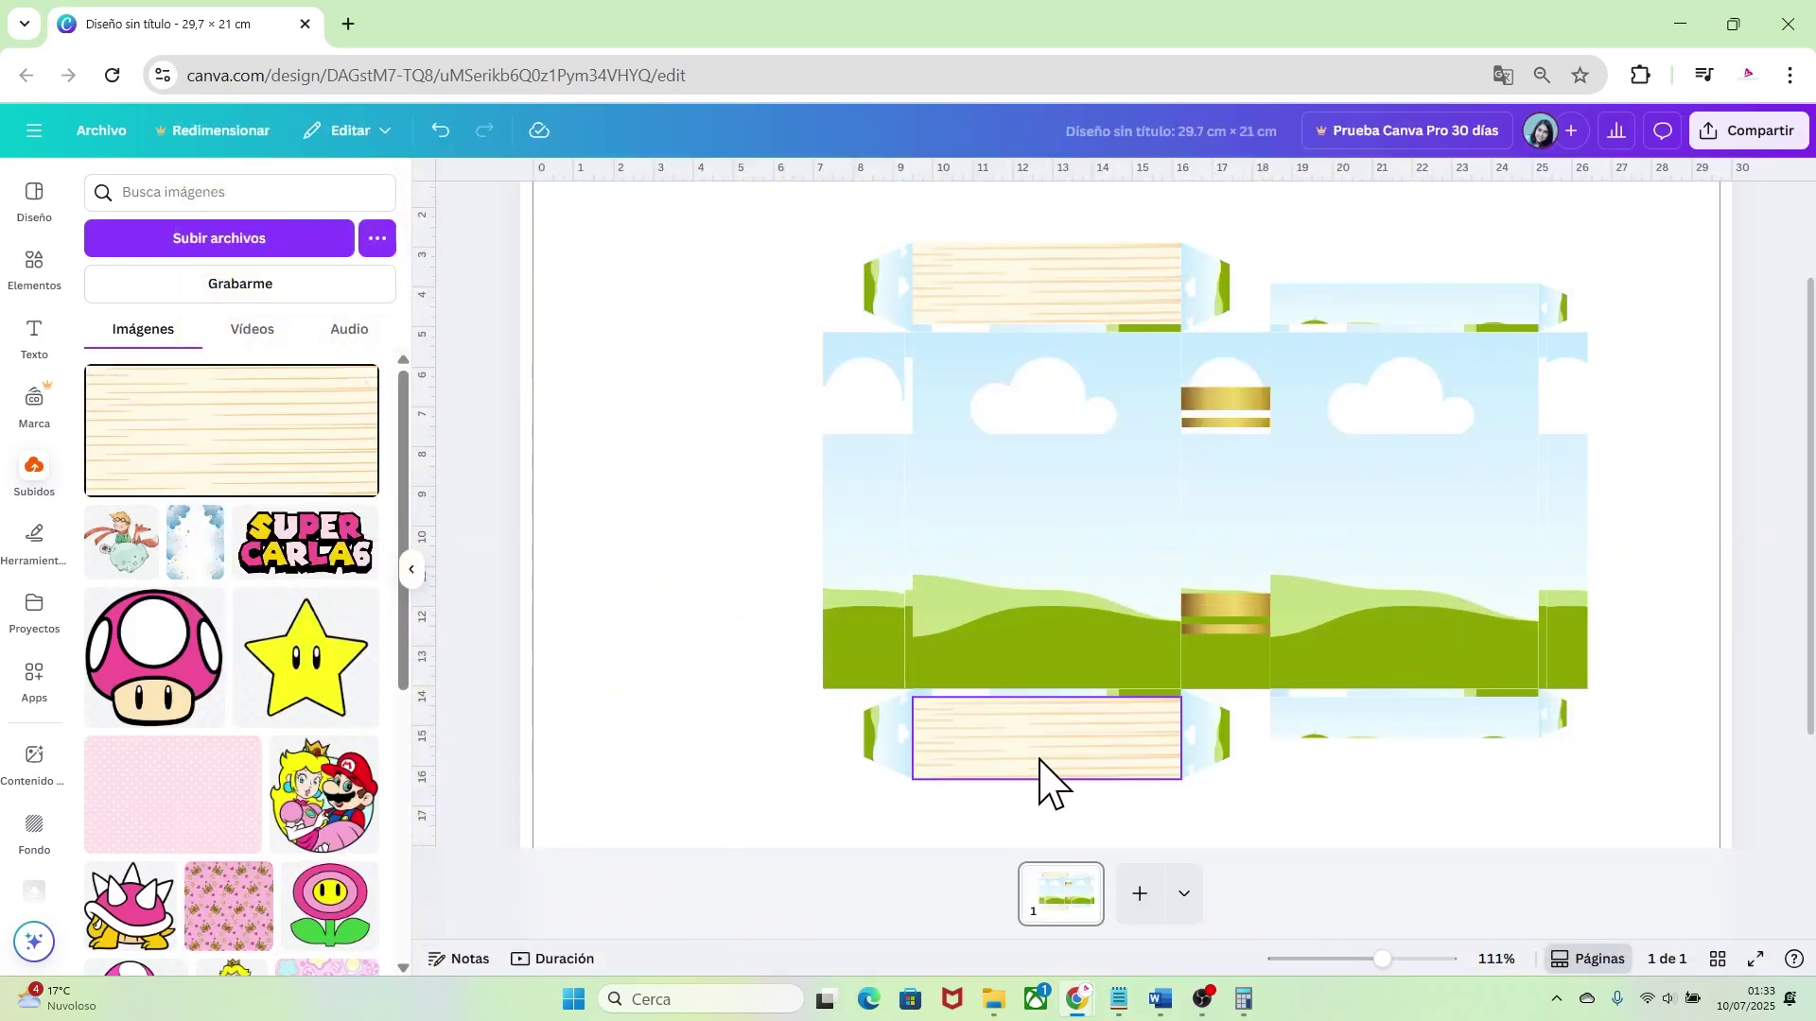
{"action": "left_click_drag", "start_coordinate": [284, 474], "coordinate": [1332, 312]}
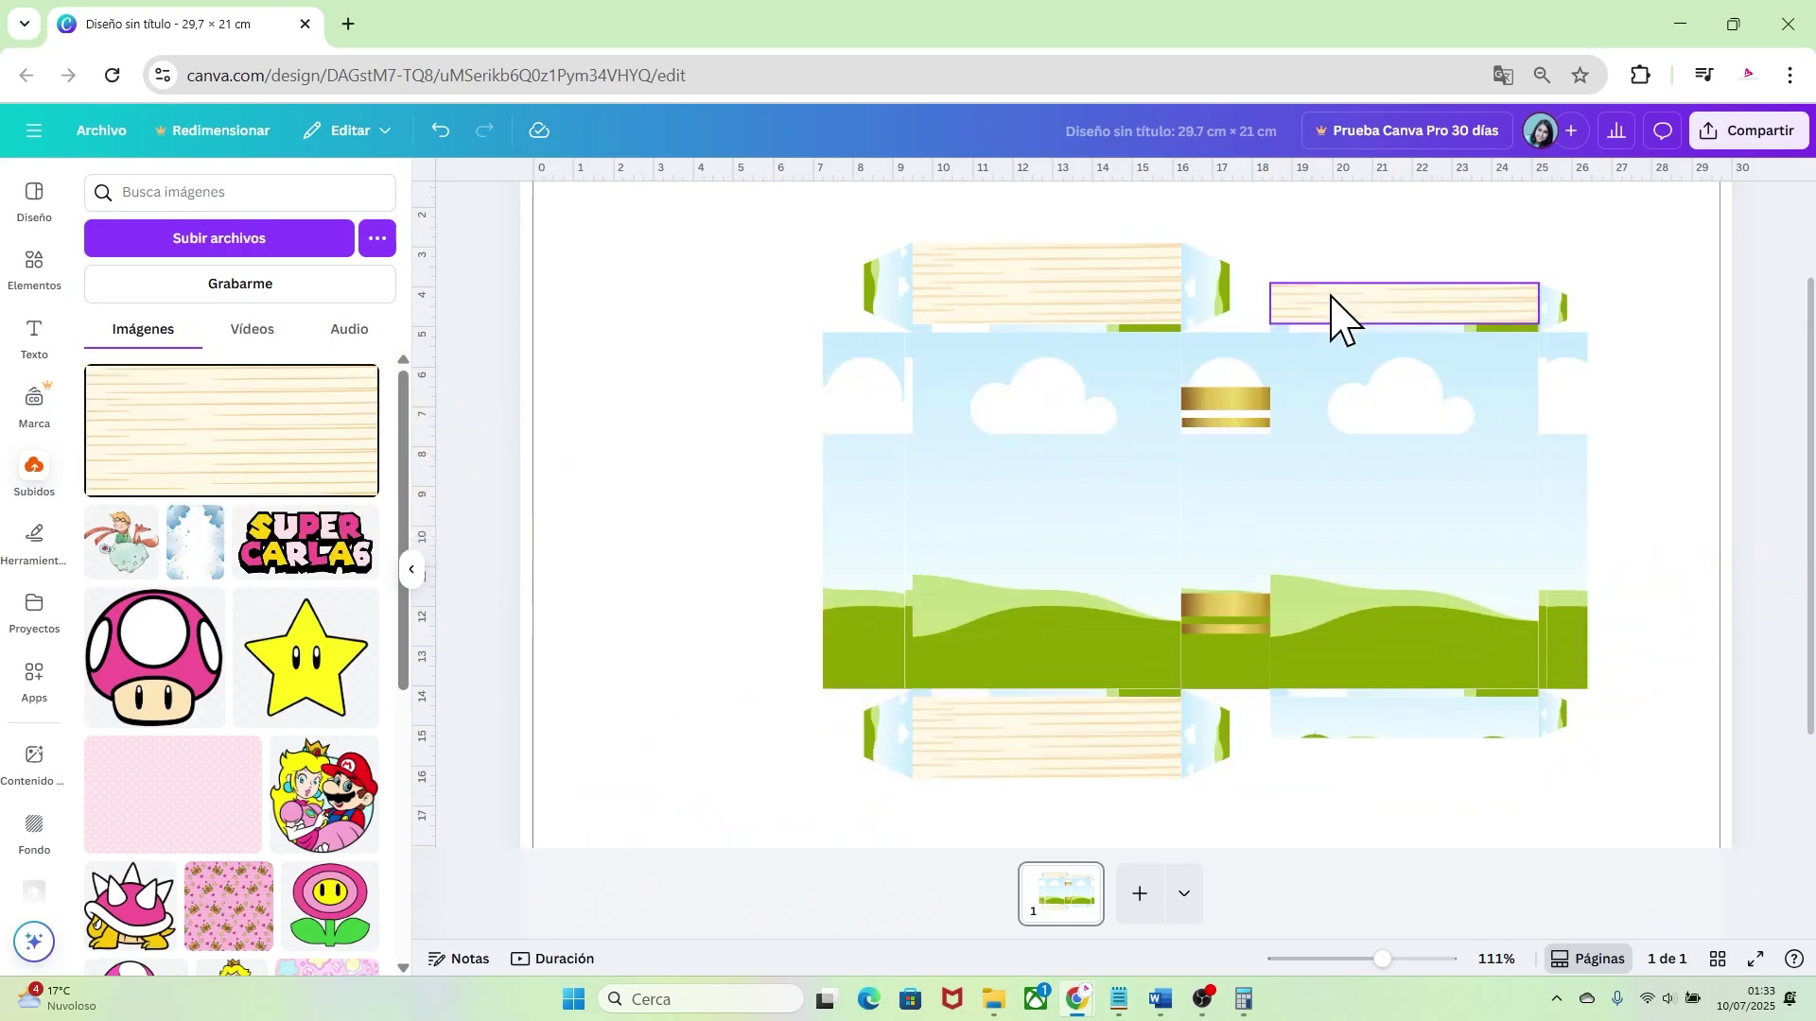
{"action": "left_click_drag", "start_coordinate": [227, 478], "coordinate": [1312, 737]}
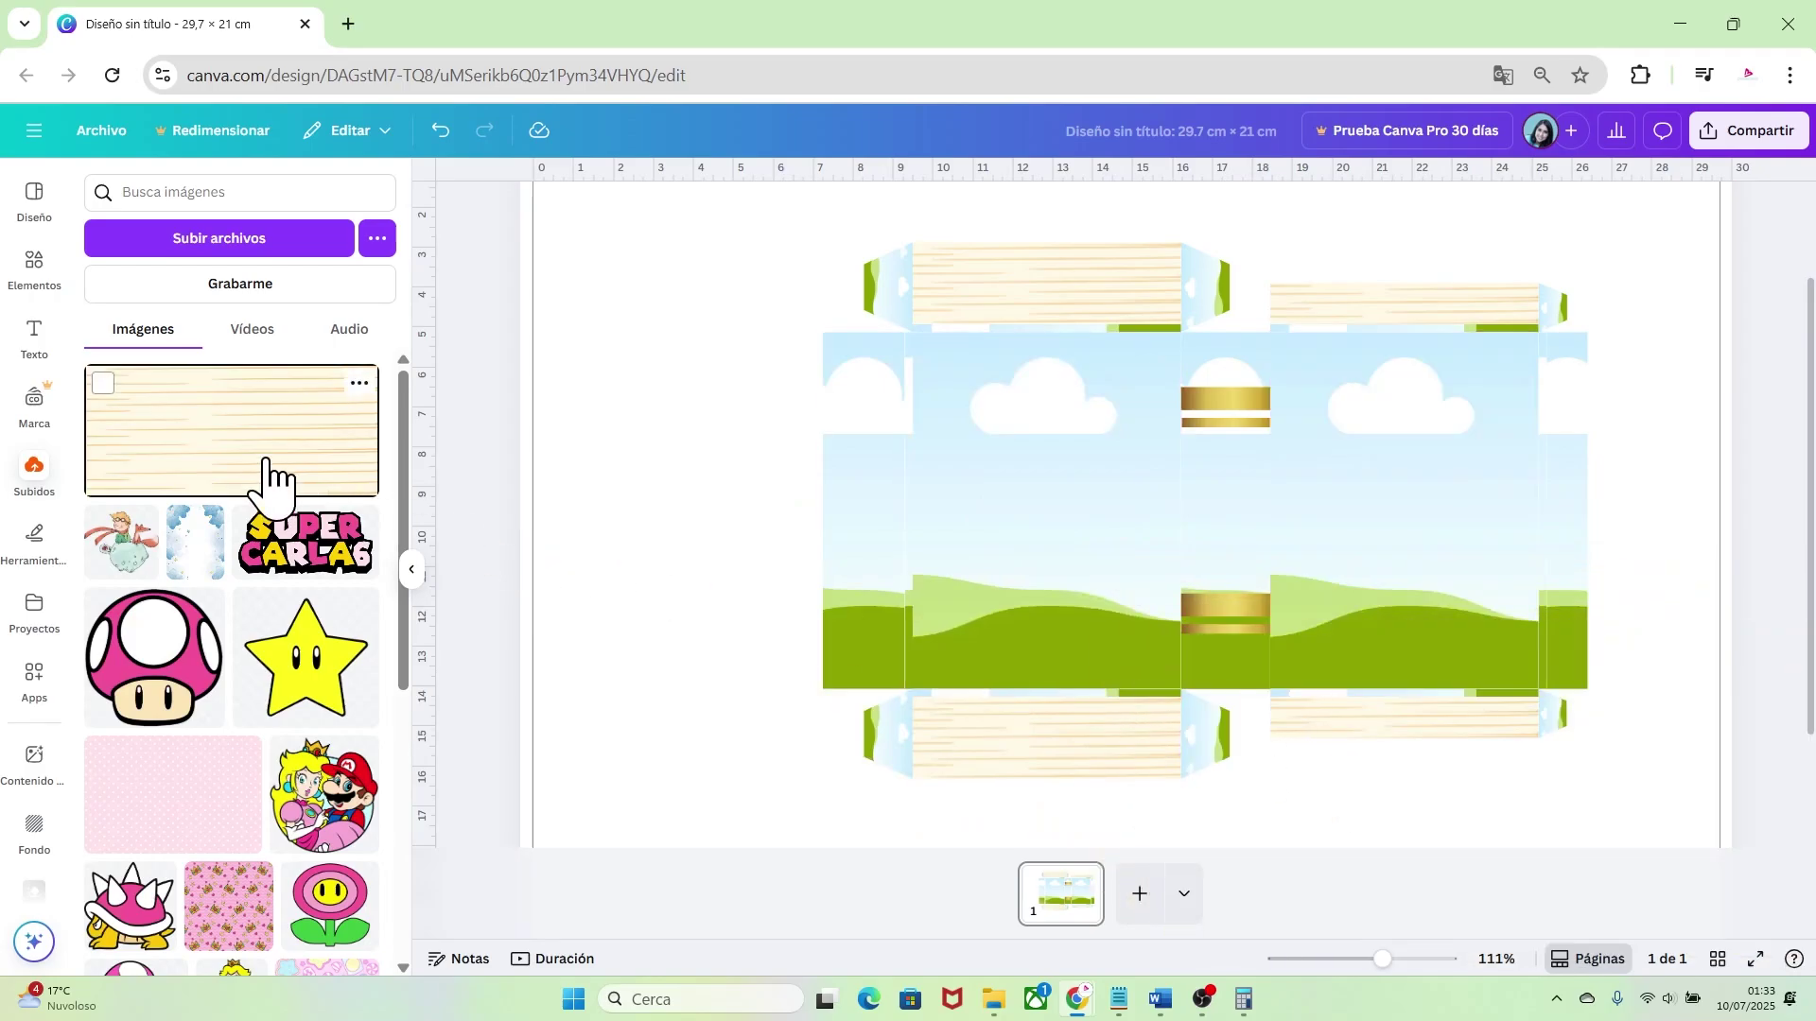
Fill the template's leftmost vertical frame with the wood-grain image, rotate it 90° inside the frame and shrink it to the frame's height
{"action": "left_click_drag", "start_coordinate": [268, 479], "coordinate": [849, 558]}
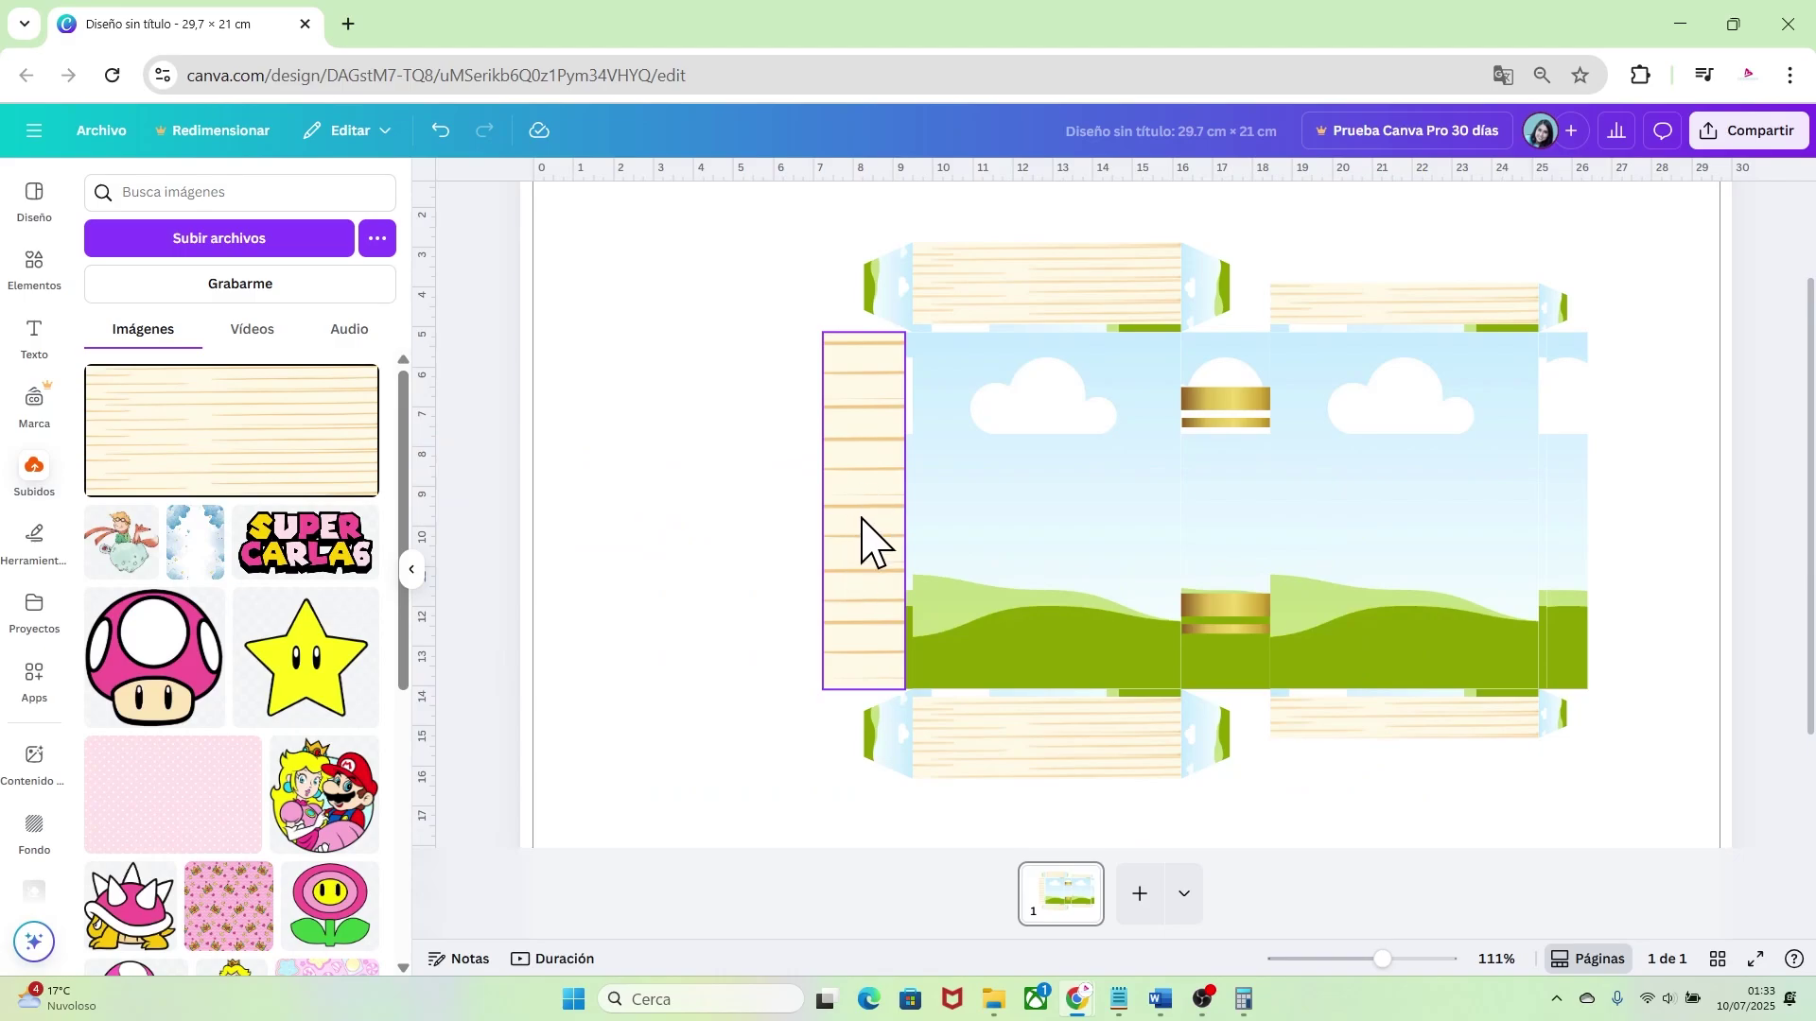
{"action": "left_click", "coordinate": [861, 510]}
{"action": "double_click", "coordinate": [863, 520]}
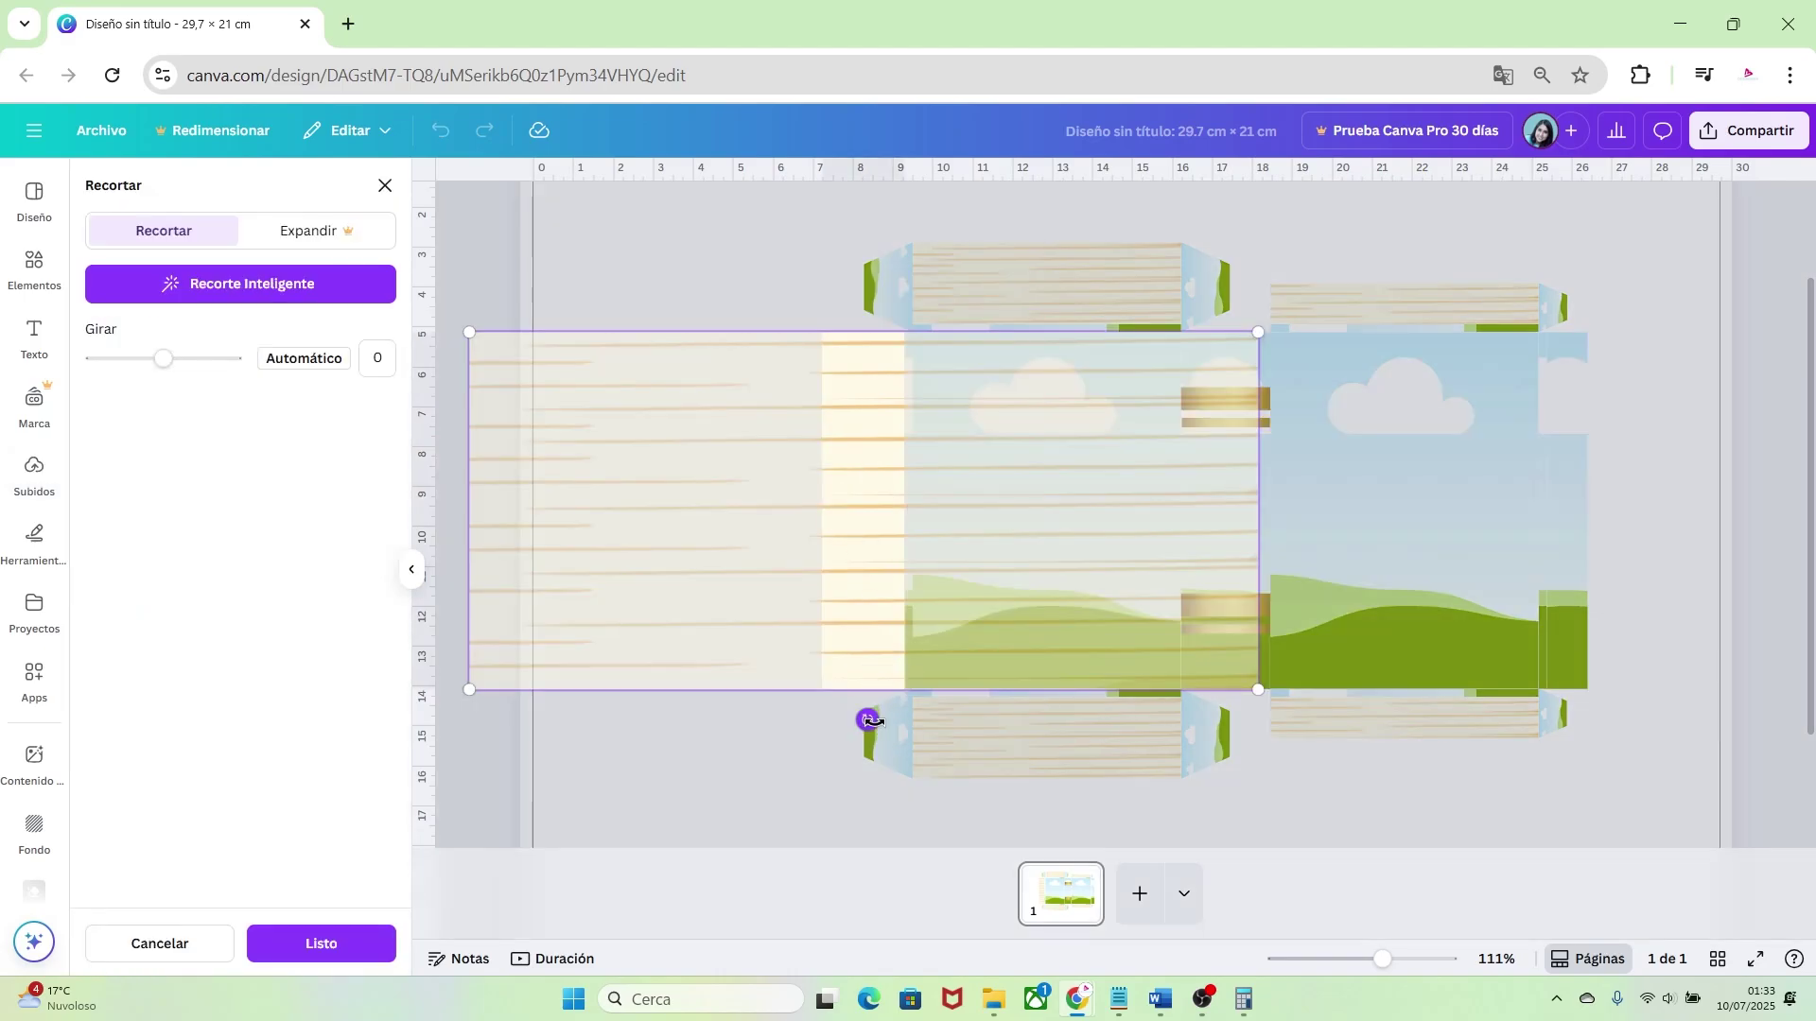
{"action": "left_click_drag", "start_coordinate": [864, 722], "coordinate": [937, 697]}
{"action": "left_click_drag", "start_coordinate": [802, 315], "coordinate": [810, 332]}
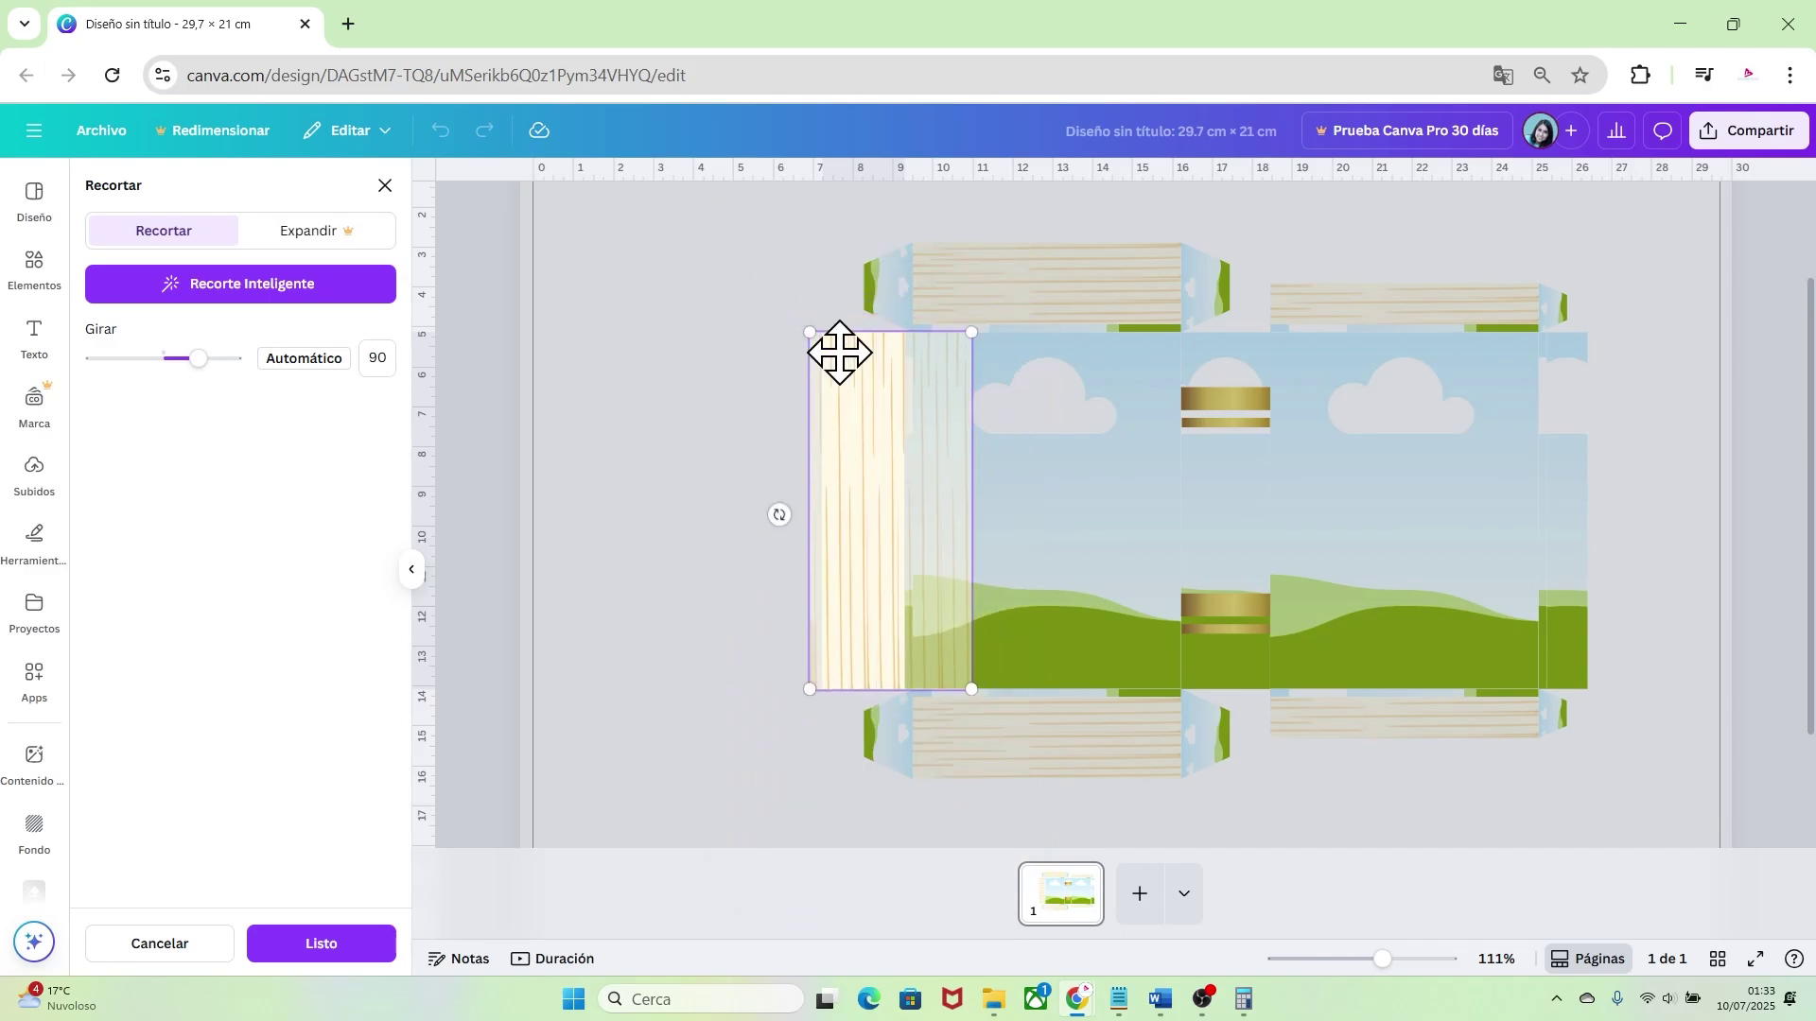
{"action": "left_click", "coordinate": [693, 650]}
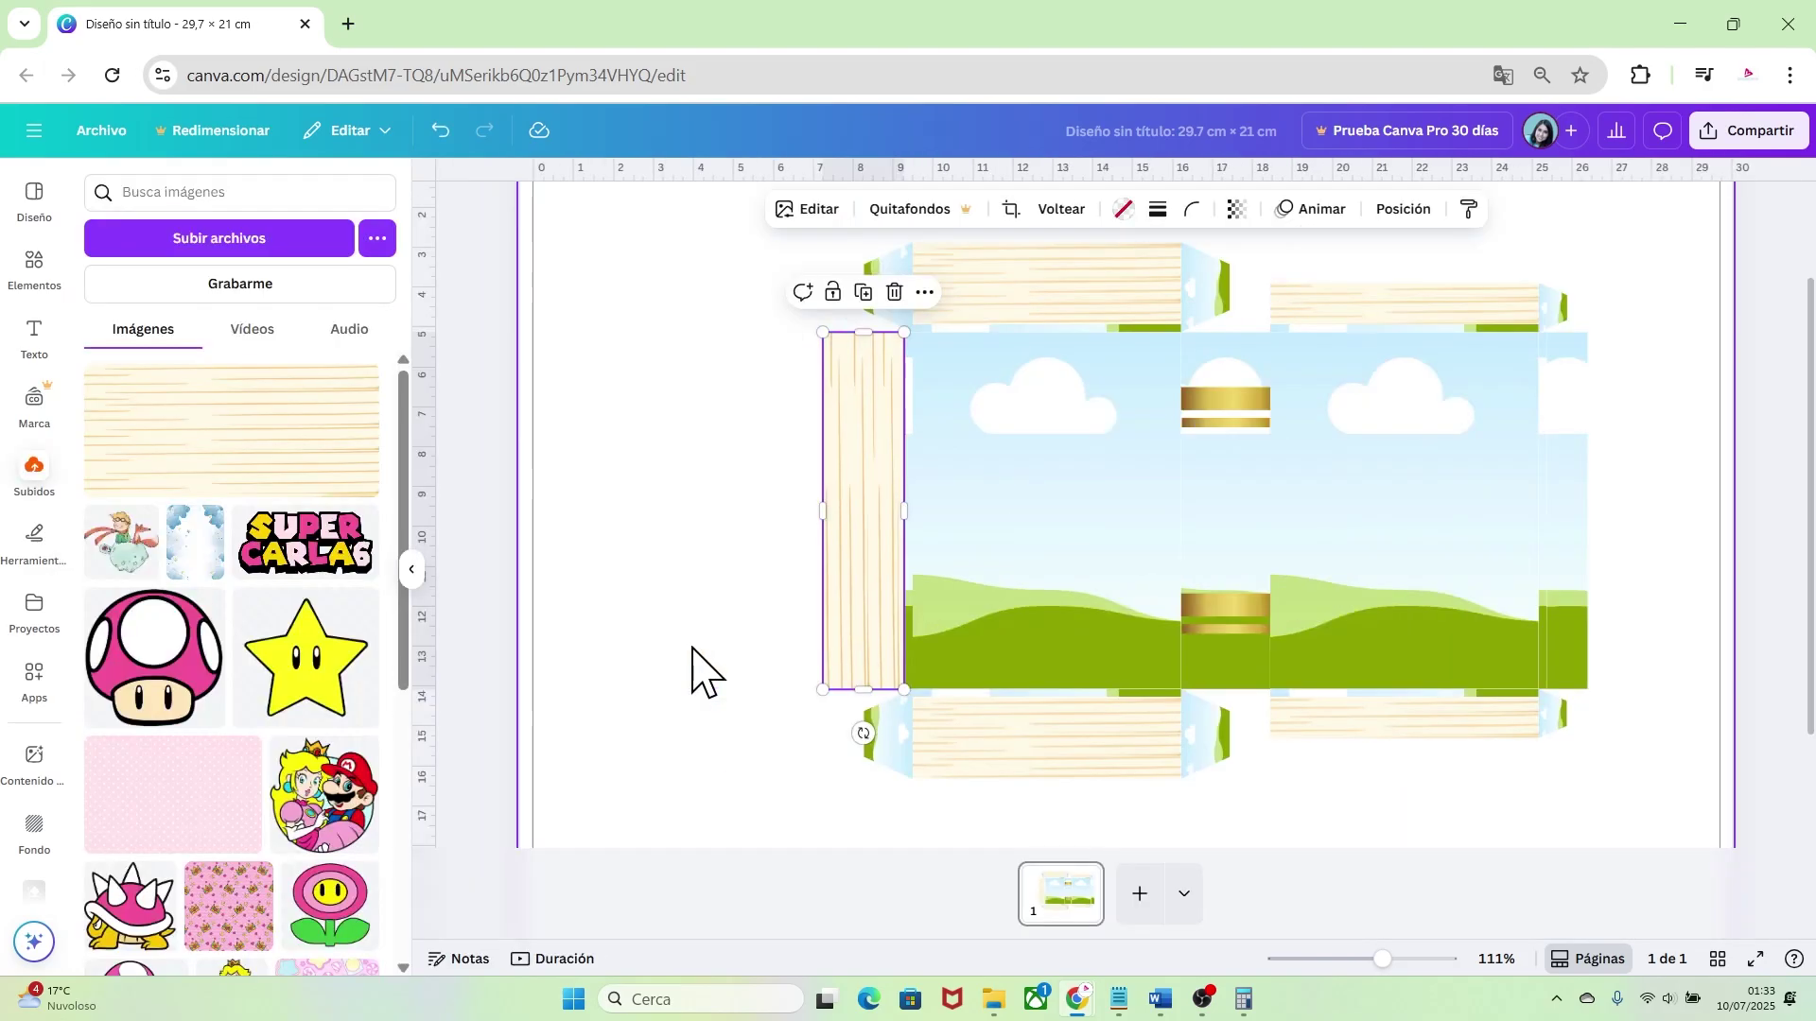
{"action": "left_click", "coordinate": [693, 650]}
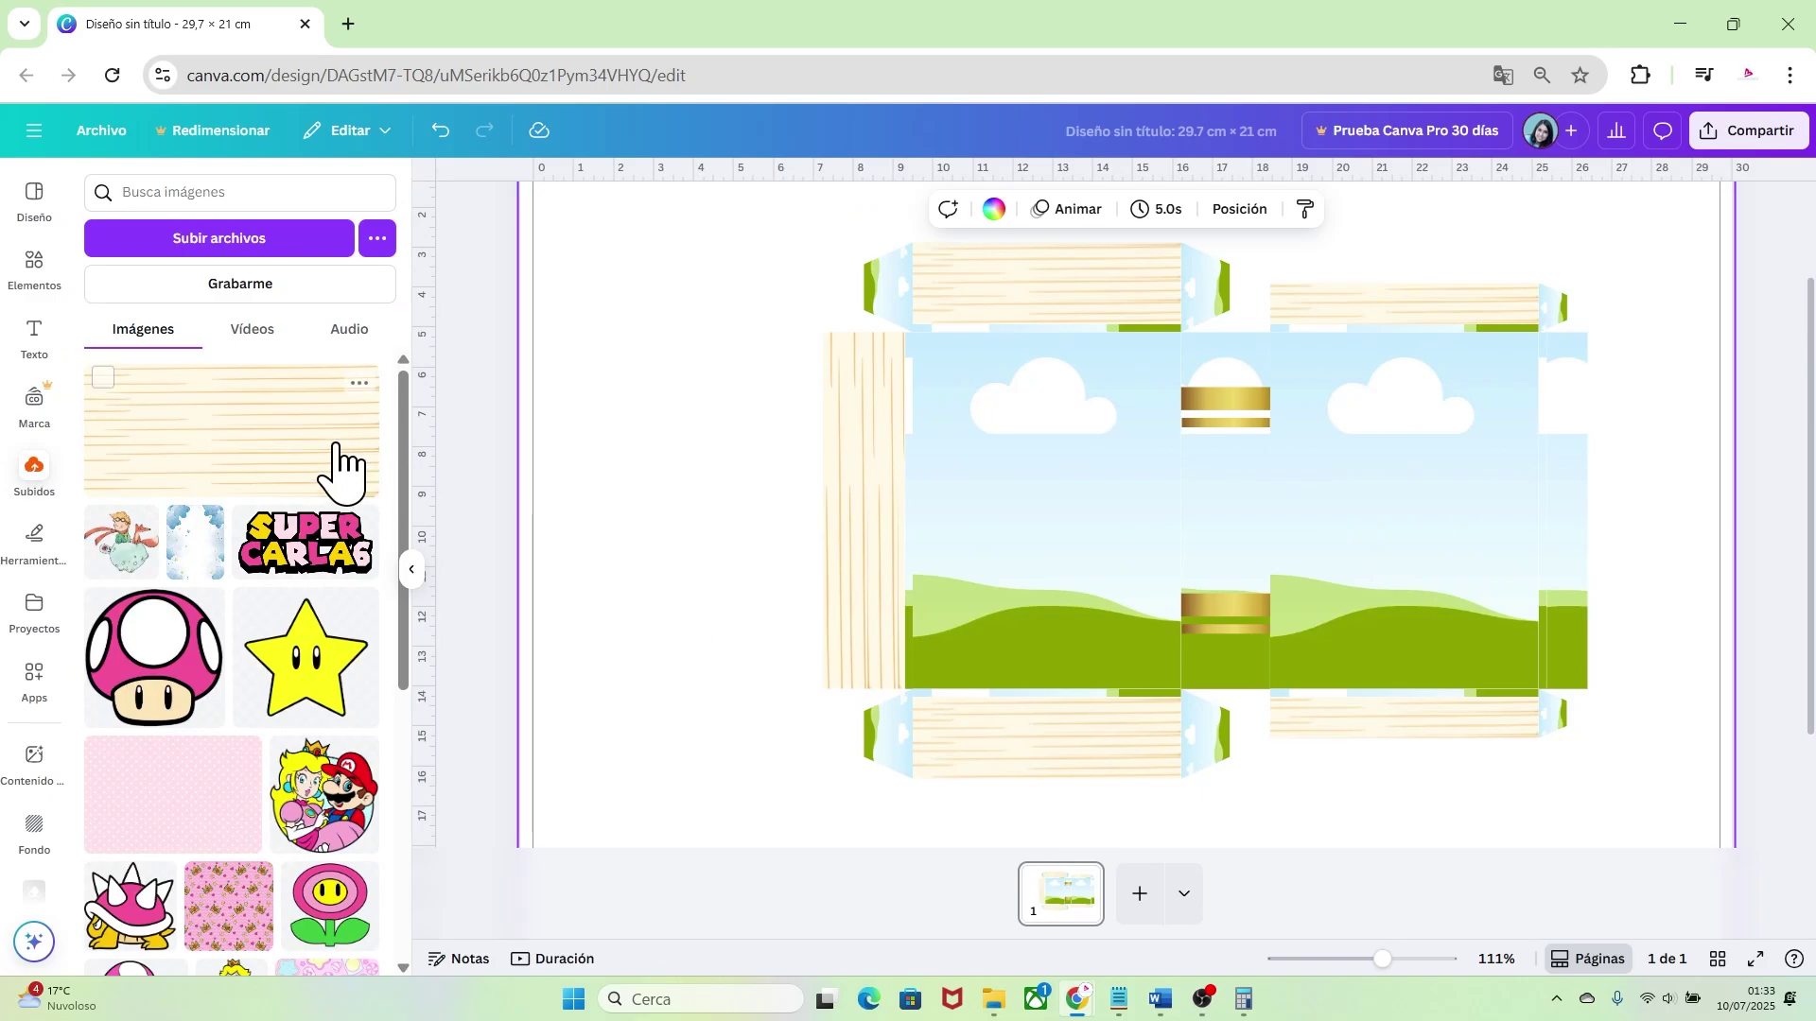
Fill the template's rightmost vertical frame with the wood-grain image, rotate it 90° and shrink it to the frame's height
{"action": "left_click_drag", "start_coordinate": [283, 456], "coordinate": [1593, 520]}
{"action": "double_click", "coordinate": [1564, 470]}
{"action": "left_click_drag", "start_coordinate": [1570, 718], "coordinate": [1487, 517]}
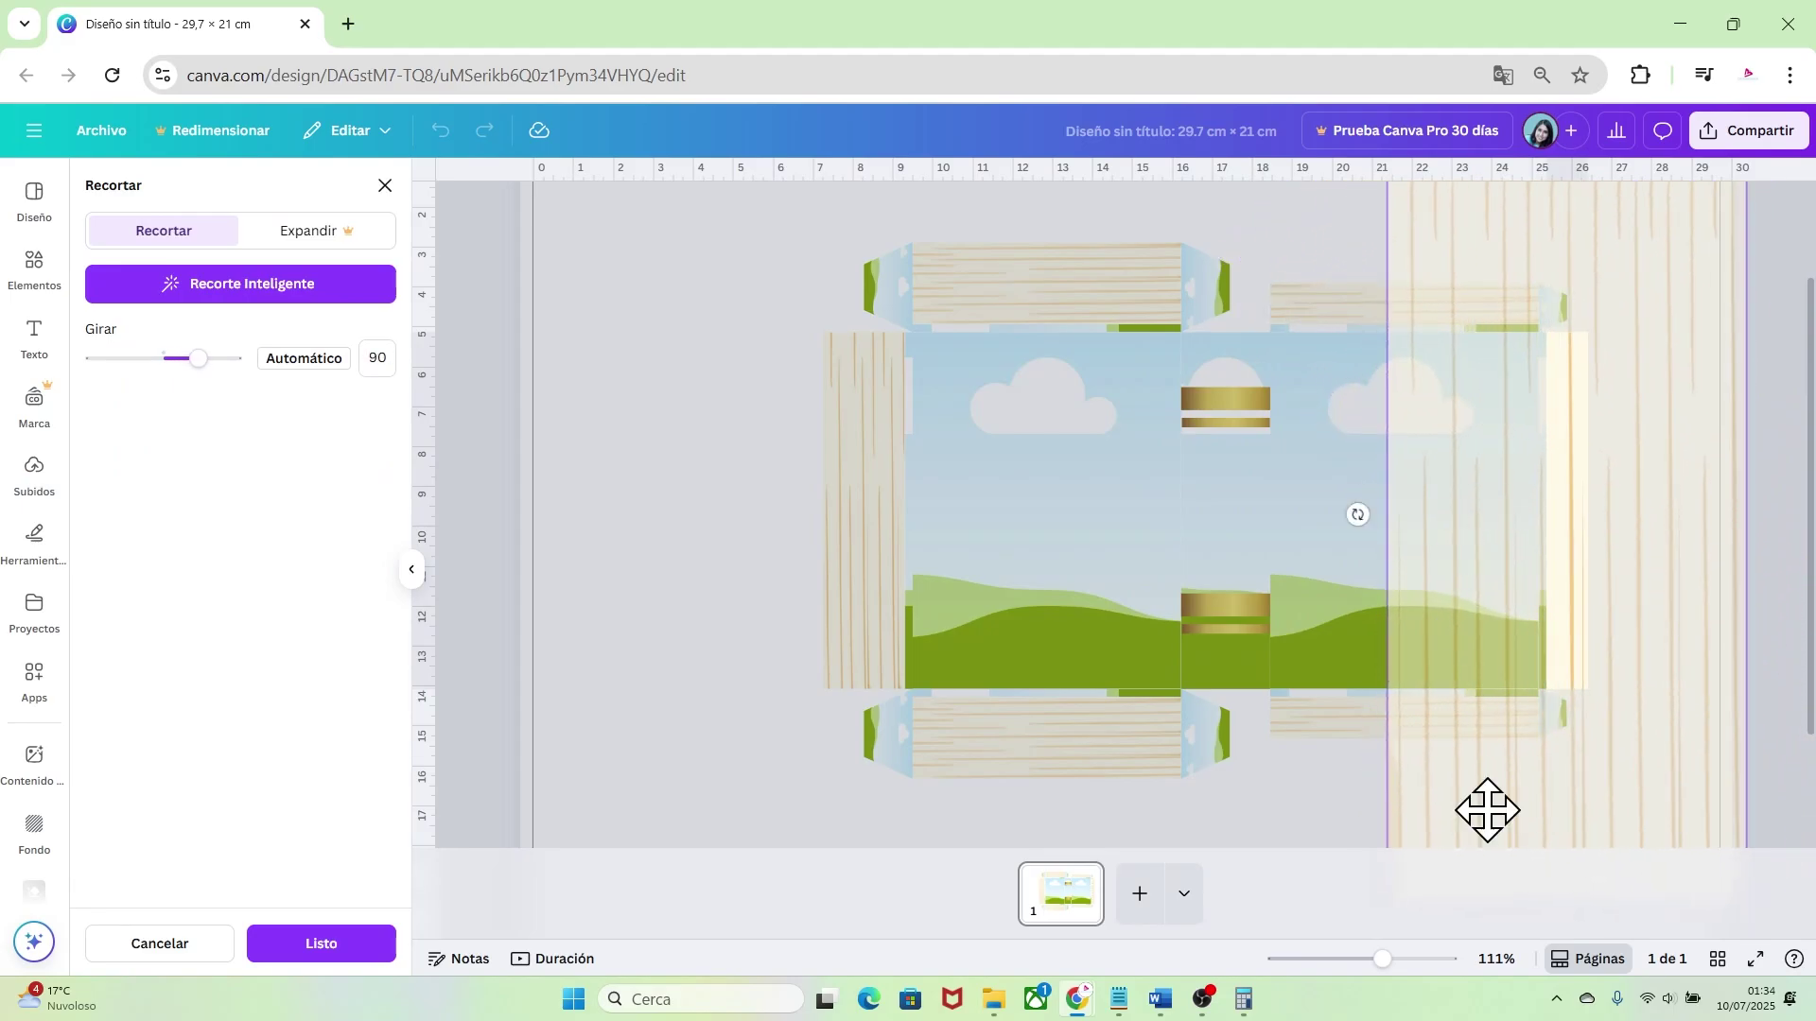
{"action": "left_click_drag", "start_coordinate": [1382, 959], "coordinate": [1364, 959]}
{"action": "left_click_drag", "start_coordinate": [1540, 781], "coordinate": [1477, 634]}
{"action": "left_click_drag", "start_coordinate": [1308, 252], "coordinate": [1418, 385]}
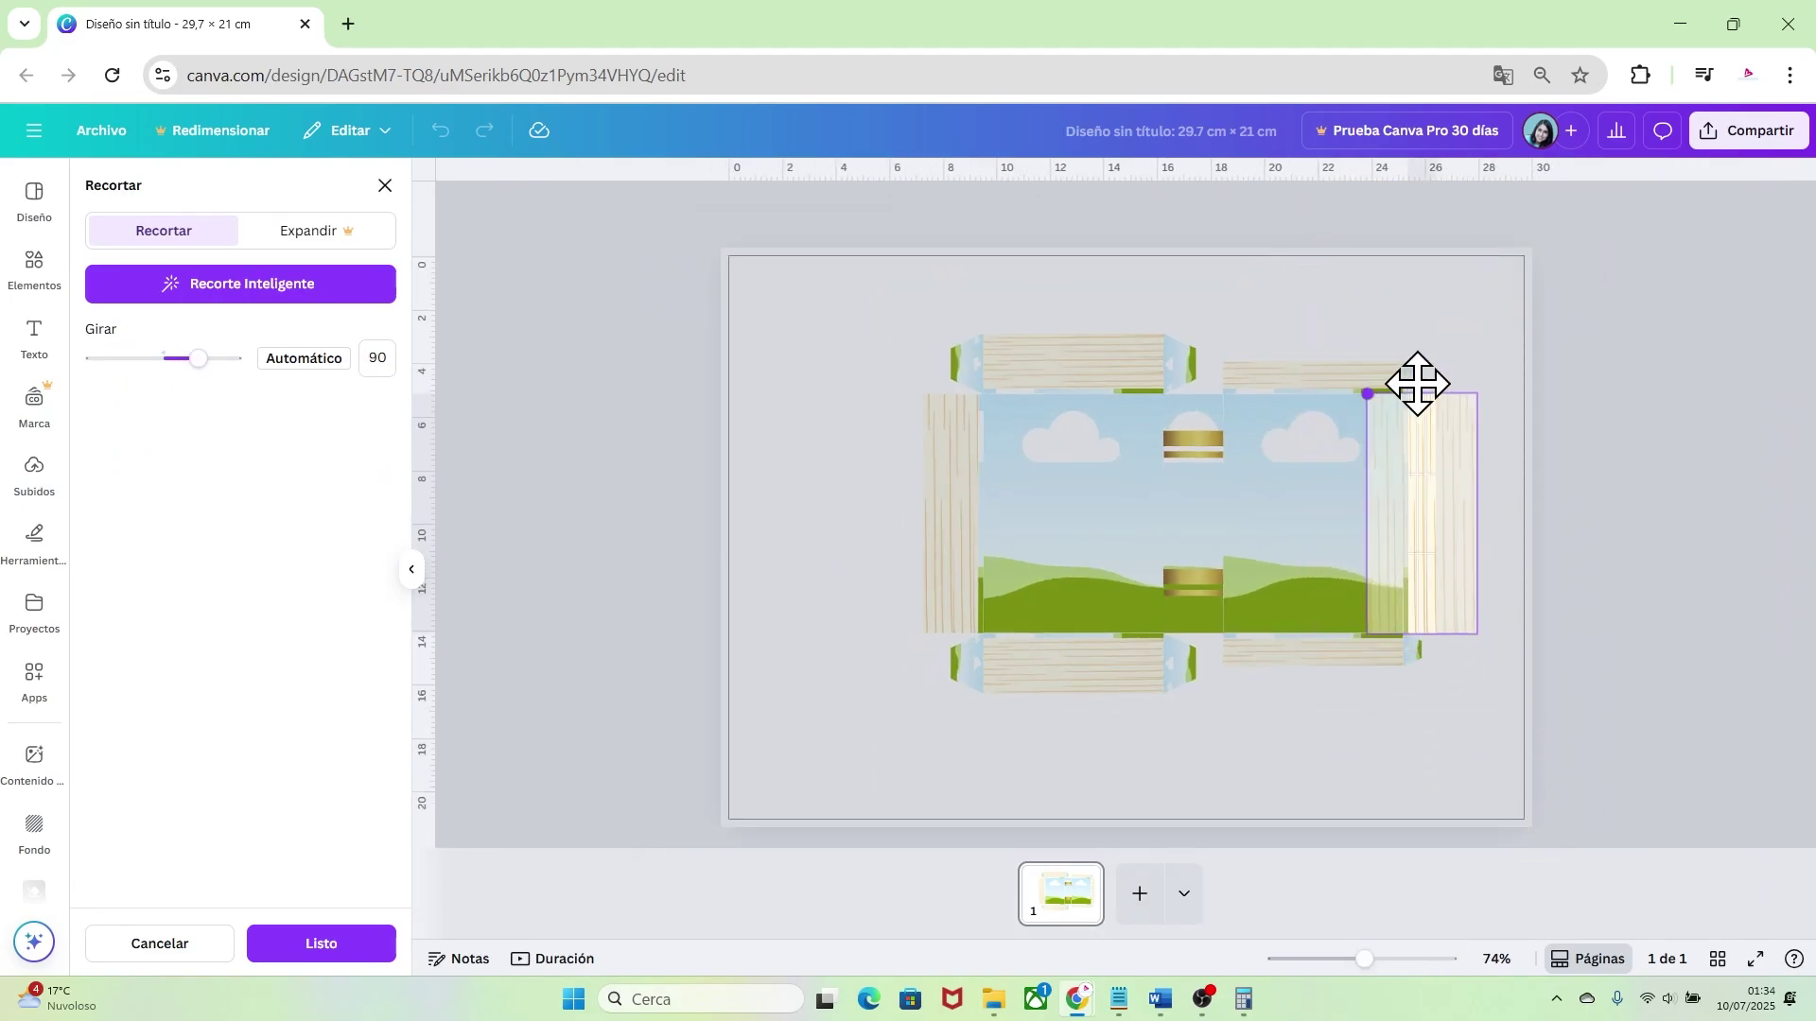
{"action": "left_click", "coordinate": [1471, 762]}
Color the trapezoidal flap at the right end of the large upper wood strip with the light tan from the photo palette
{"action": "left_click_drag", "start_coordinate": [1363, 959], "coordinate": [1390, 959]}
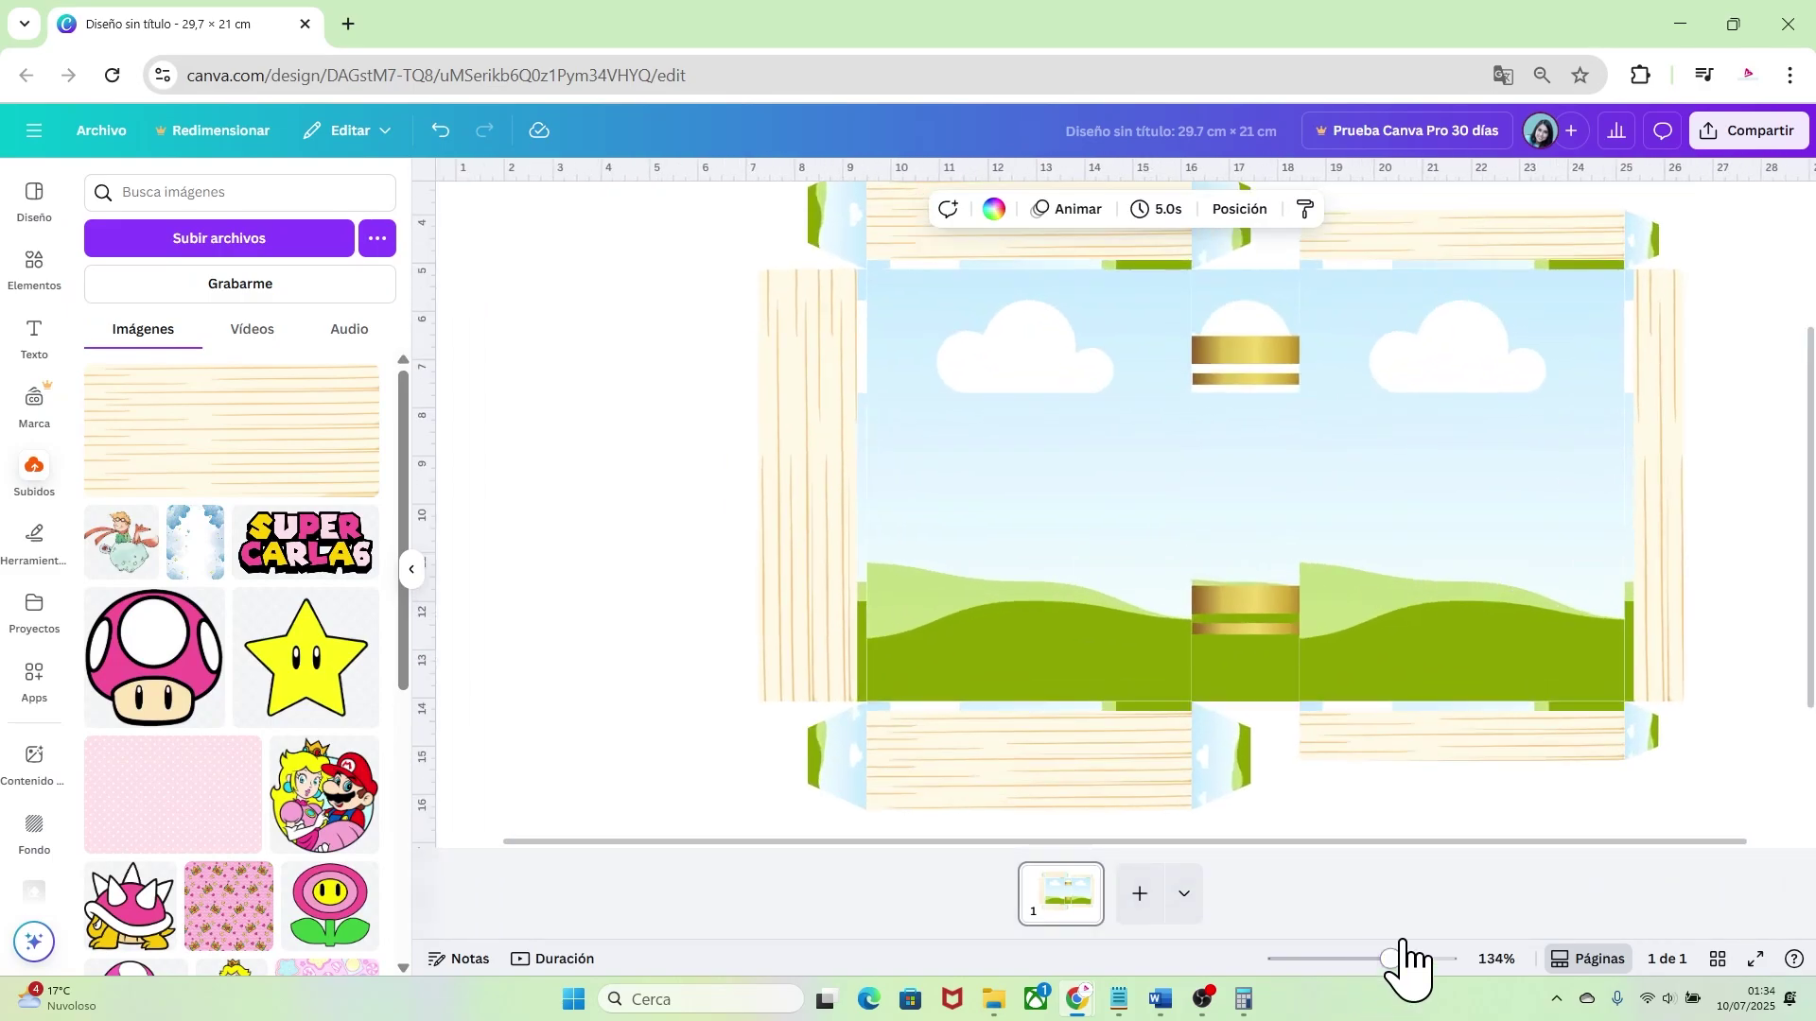
{"action": "left_click", "coordinate": [1231, 388]}
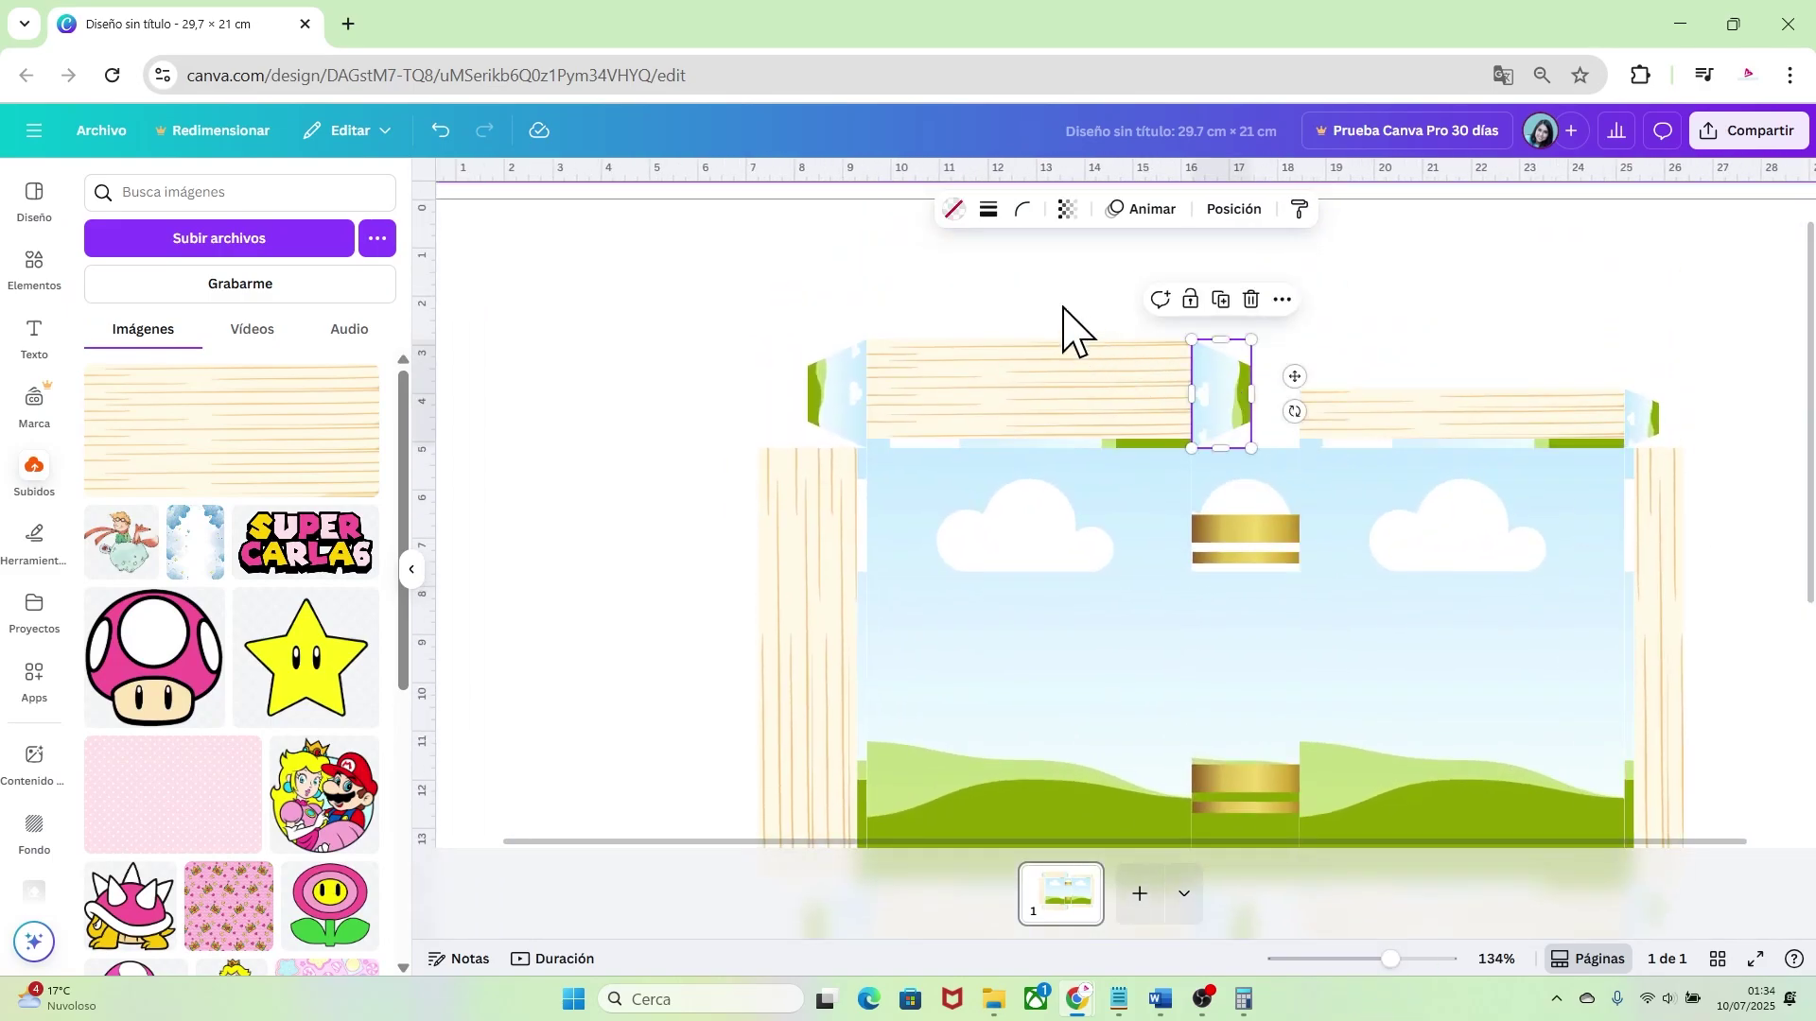
{"action": "left_click", "coordinate": [954, 210]}
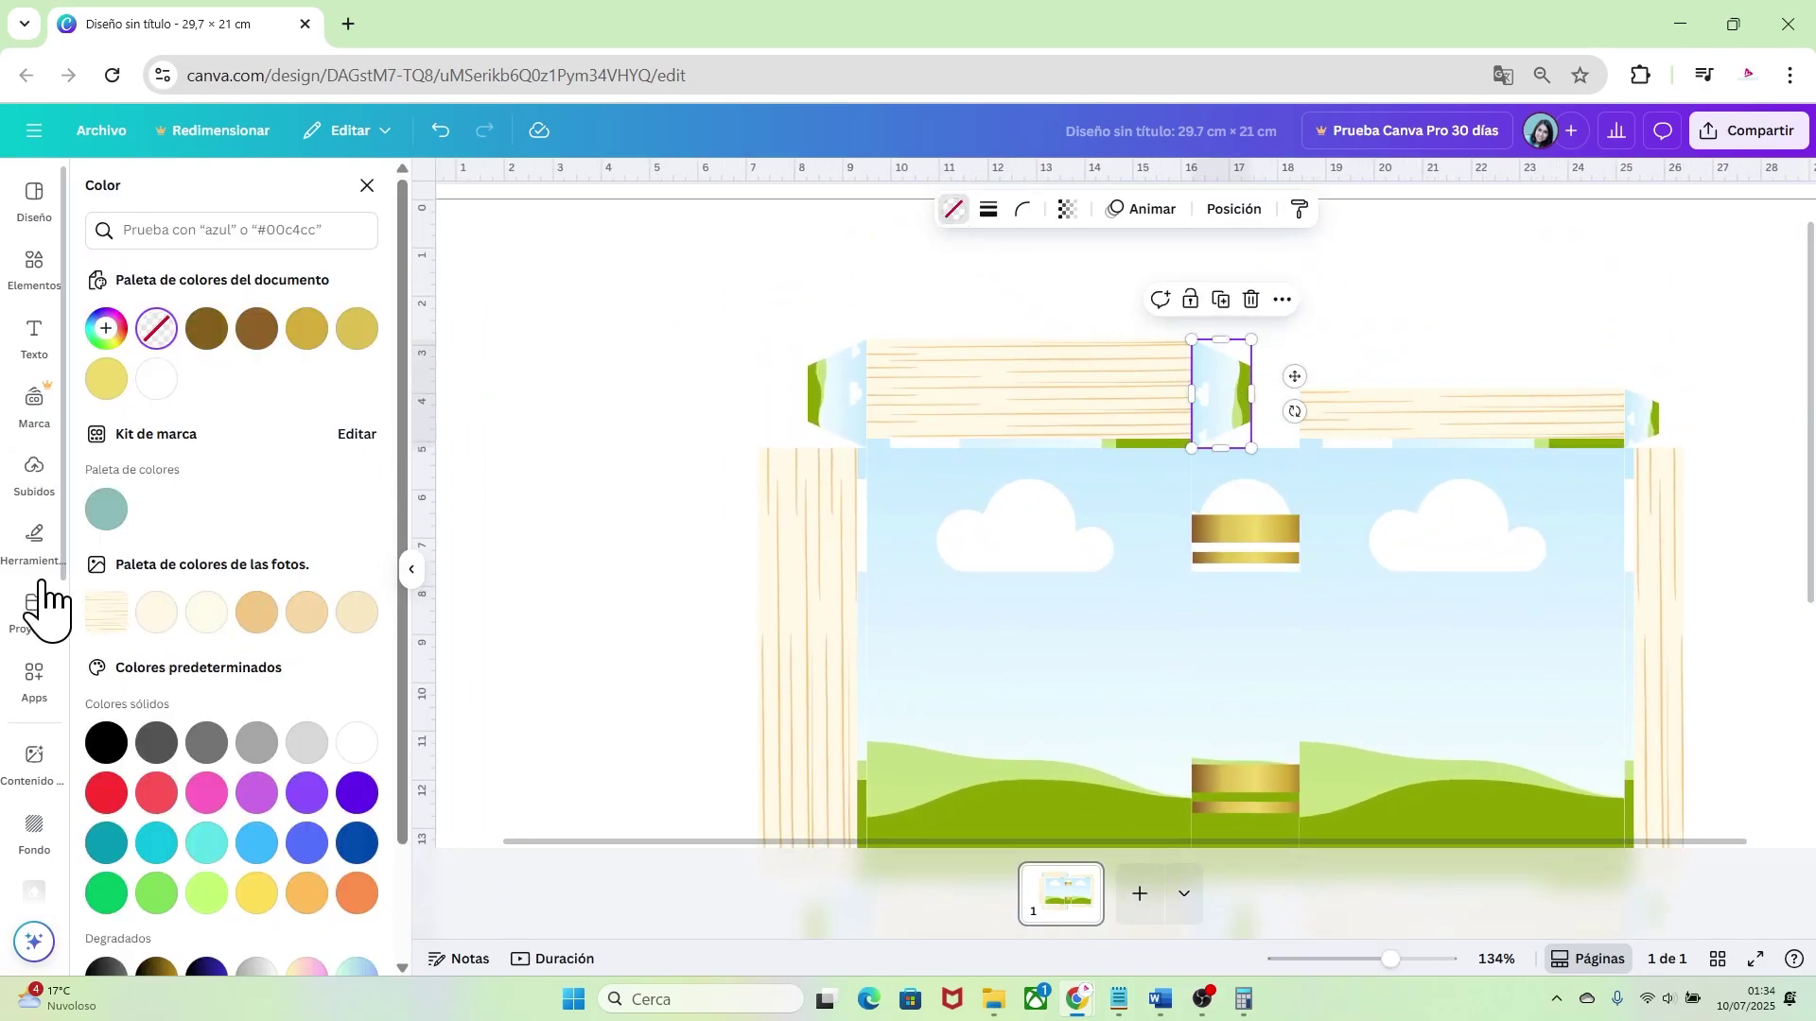
{"action": "left_click", "coordinate": [308, 615]}
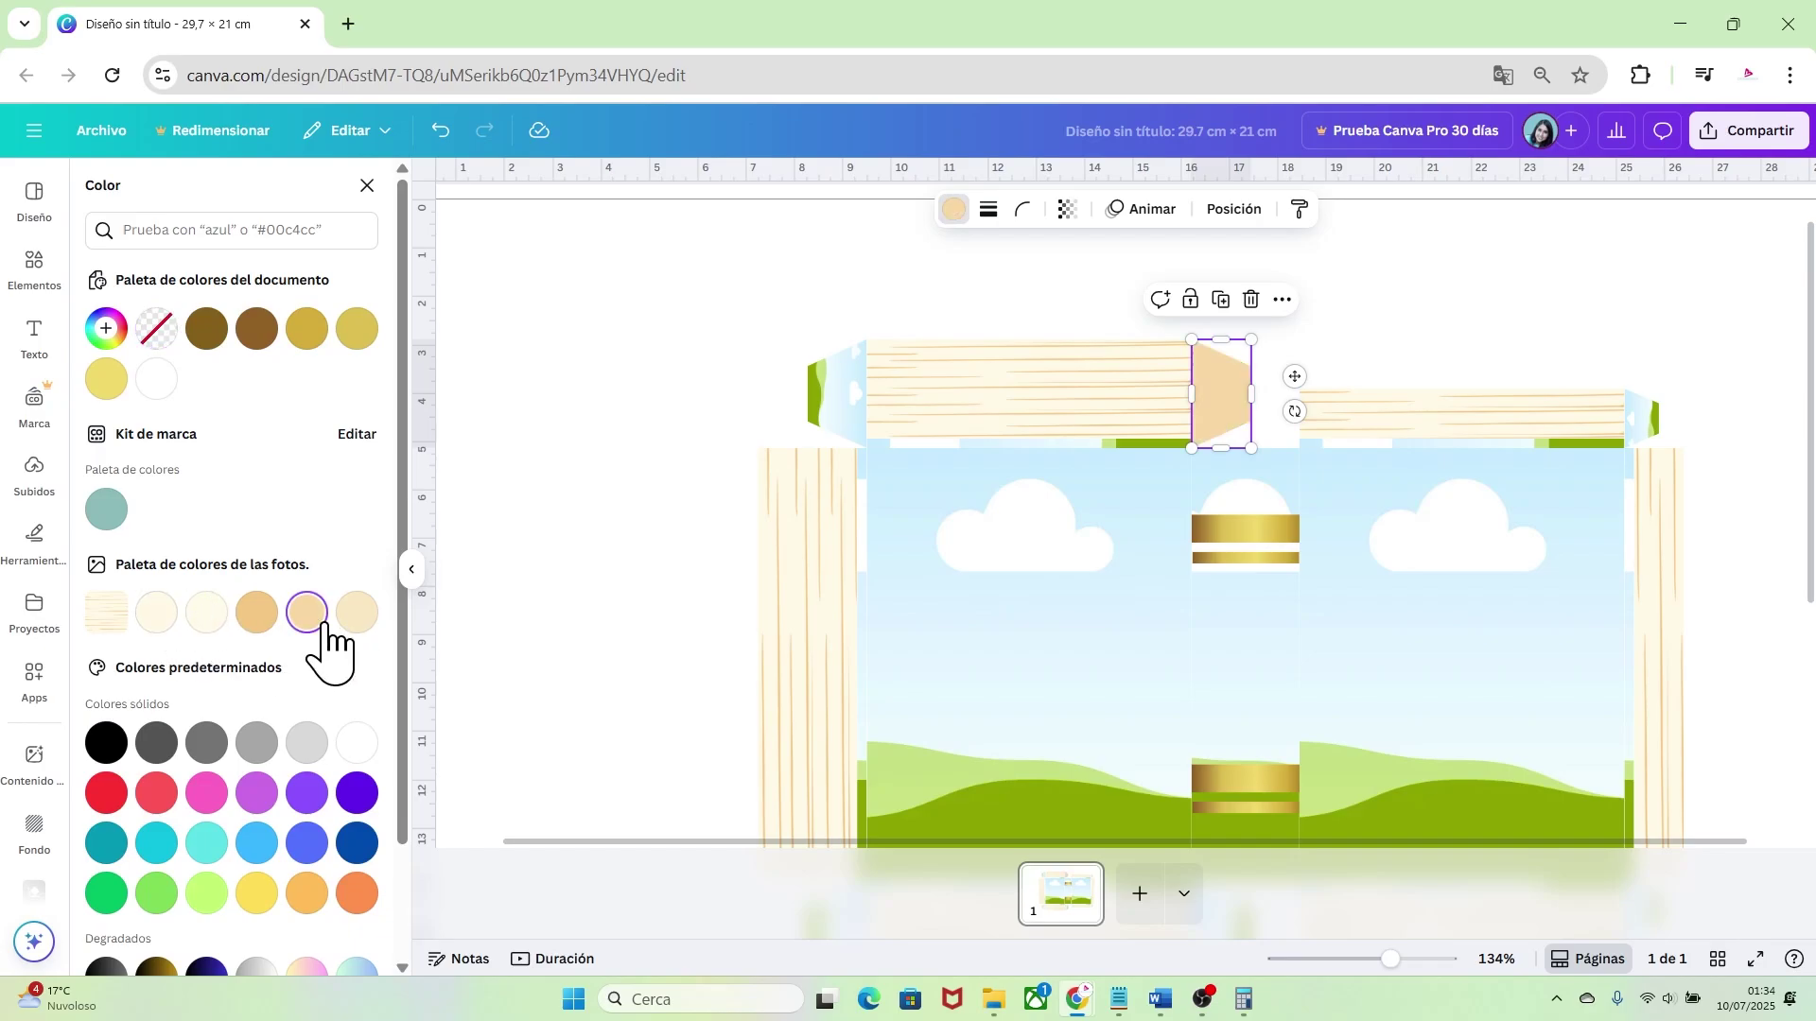
Color the flap at the left end of the large upper wood strip and the small upper strip's flap light tan from the photo palette
{"action": "left_click", "coordinate": [837, 416]}
{"action": "left_click", "coordinate": [314, 619]}
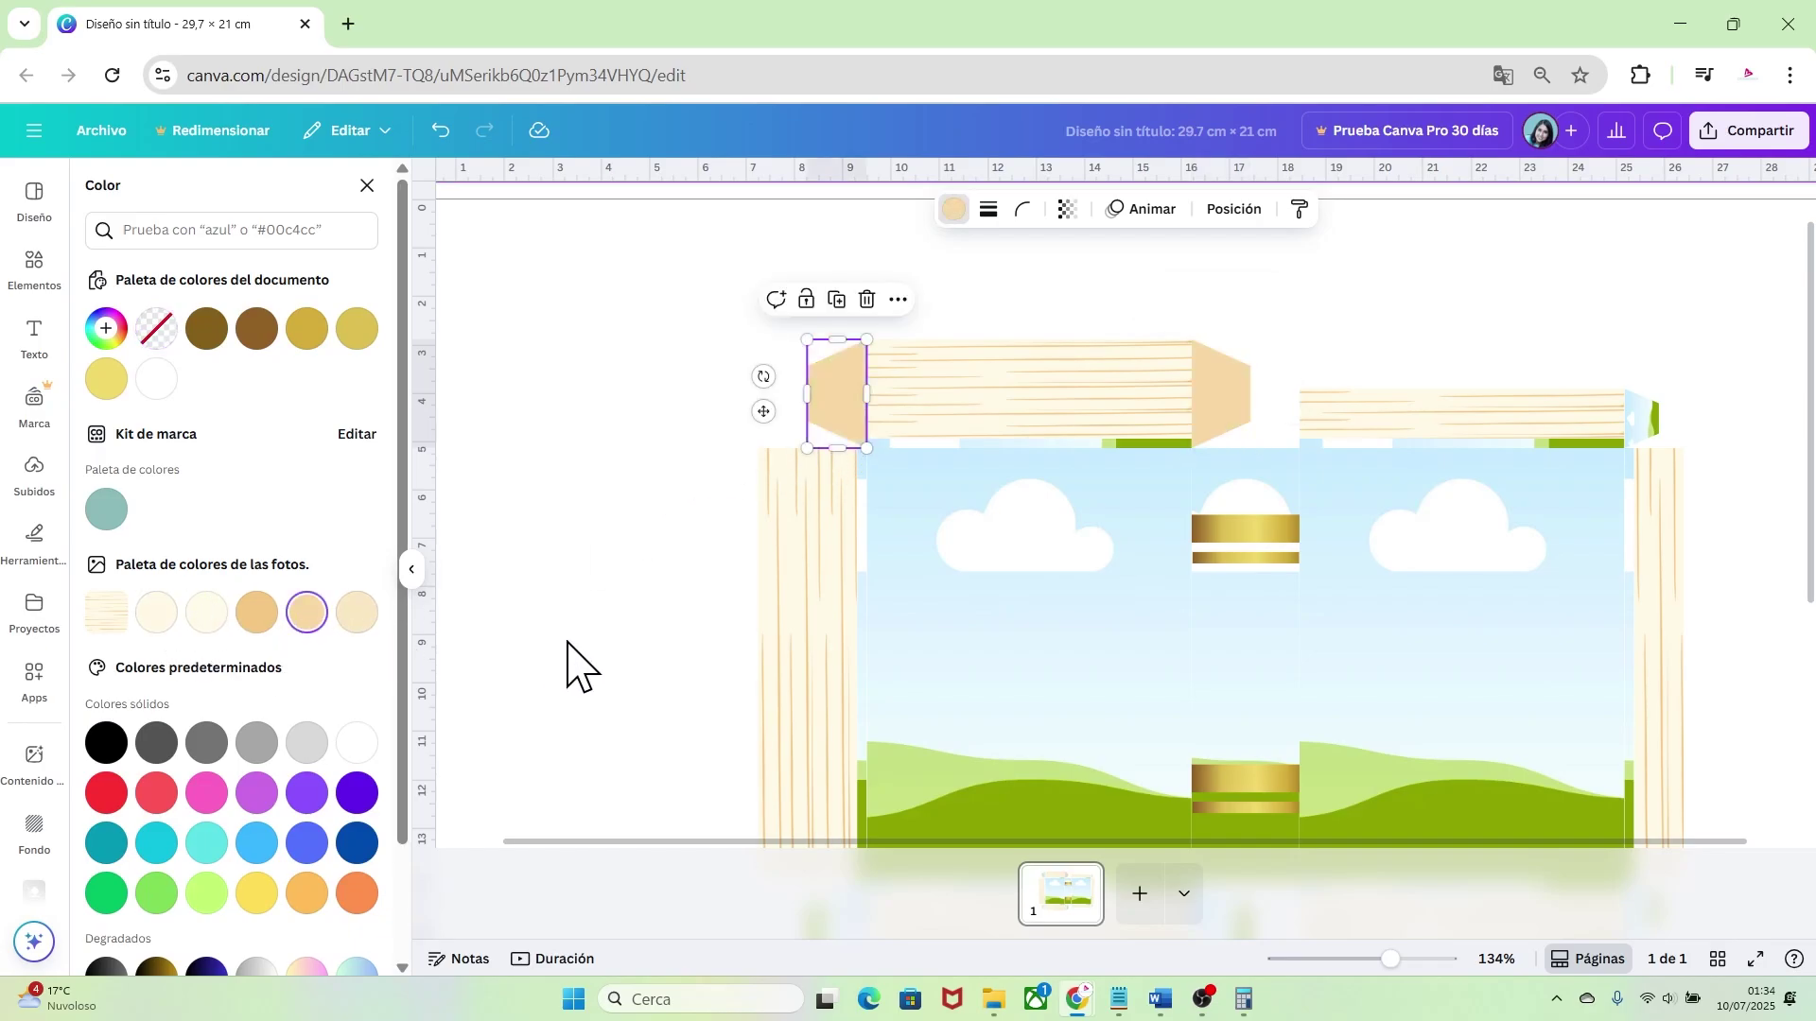
{"action": "left_click", "coordinate": [1641, 421]}
{"action": "left_click", "coordinate": [255, 613]}
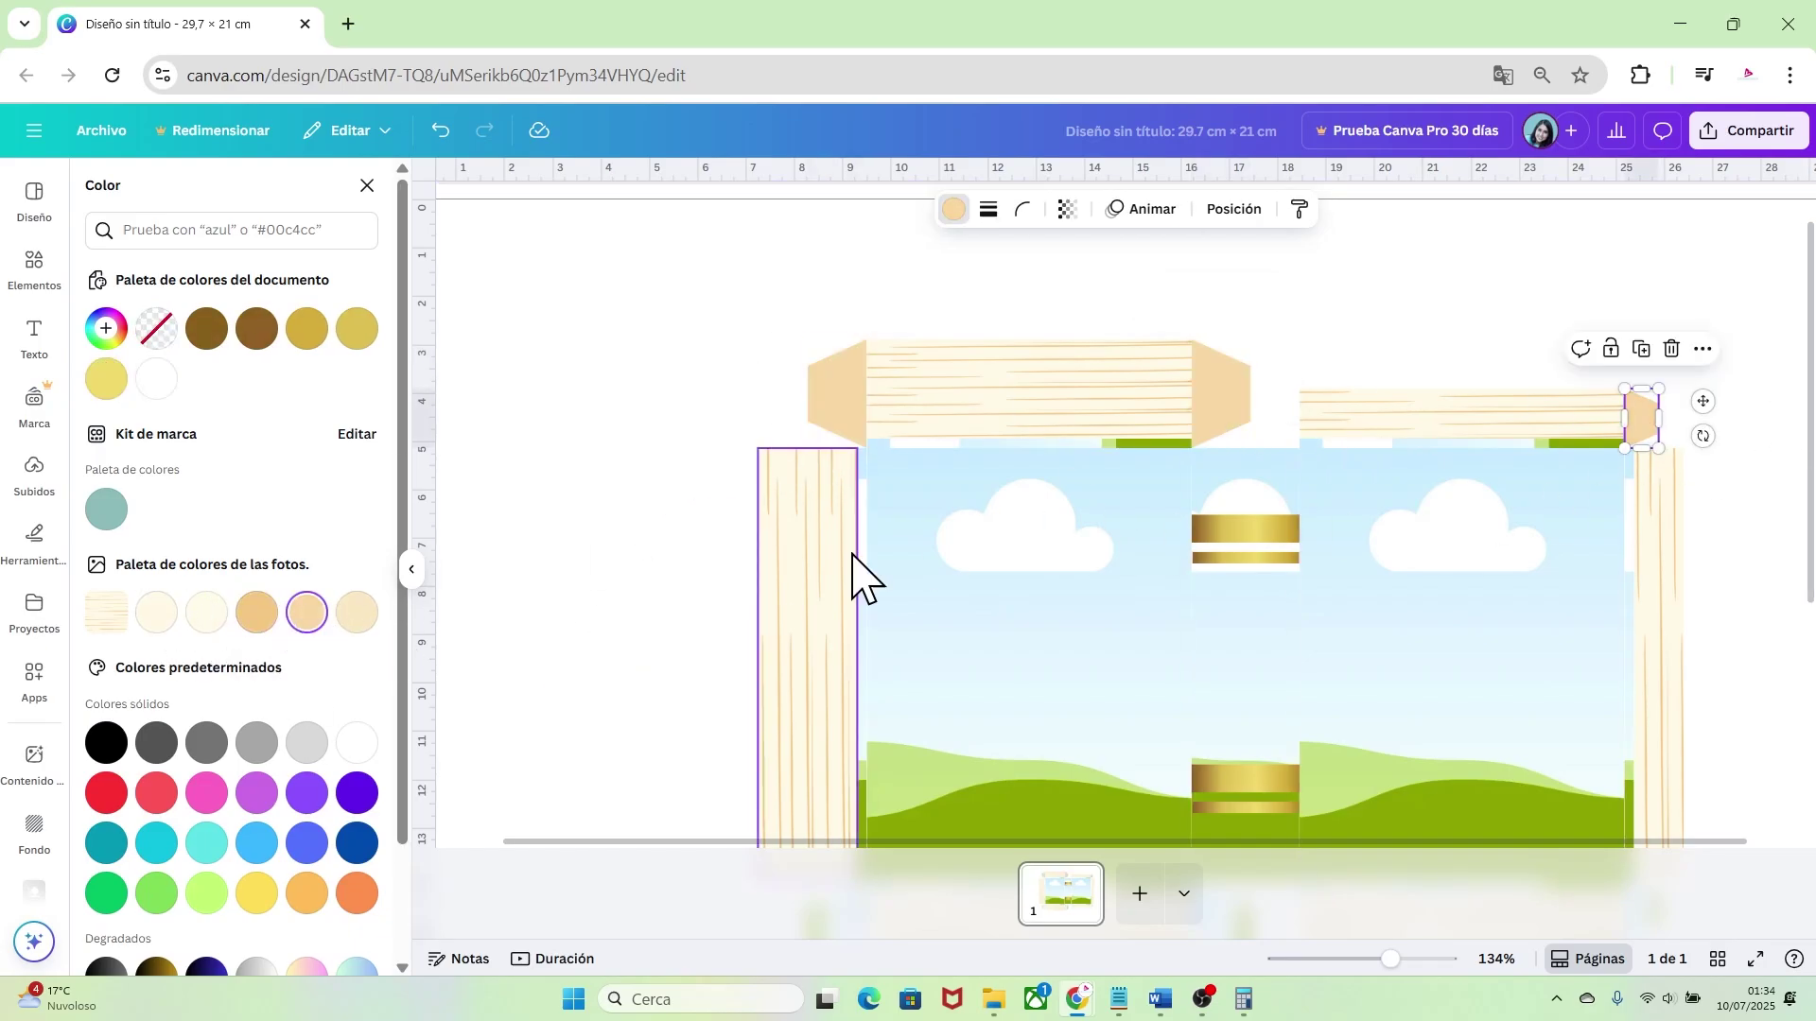
Color the three trapezoidal flaps on the two lower wood strips with the same light tan from the photo palette
{"action": "scroll", "coordinate": [1580, 669], "scroll_direction": "down", "scroll_amount": 3}
{"action": "left_click", "coordinate": [837, 667]}
{"action": "key", "text": "Tab"}
{"action": "left_click", "coordinate": [308, 615]}
{"action": "left_click", "coordinate": [1642, 655]}
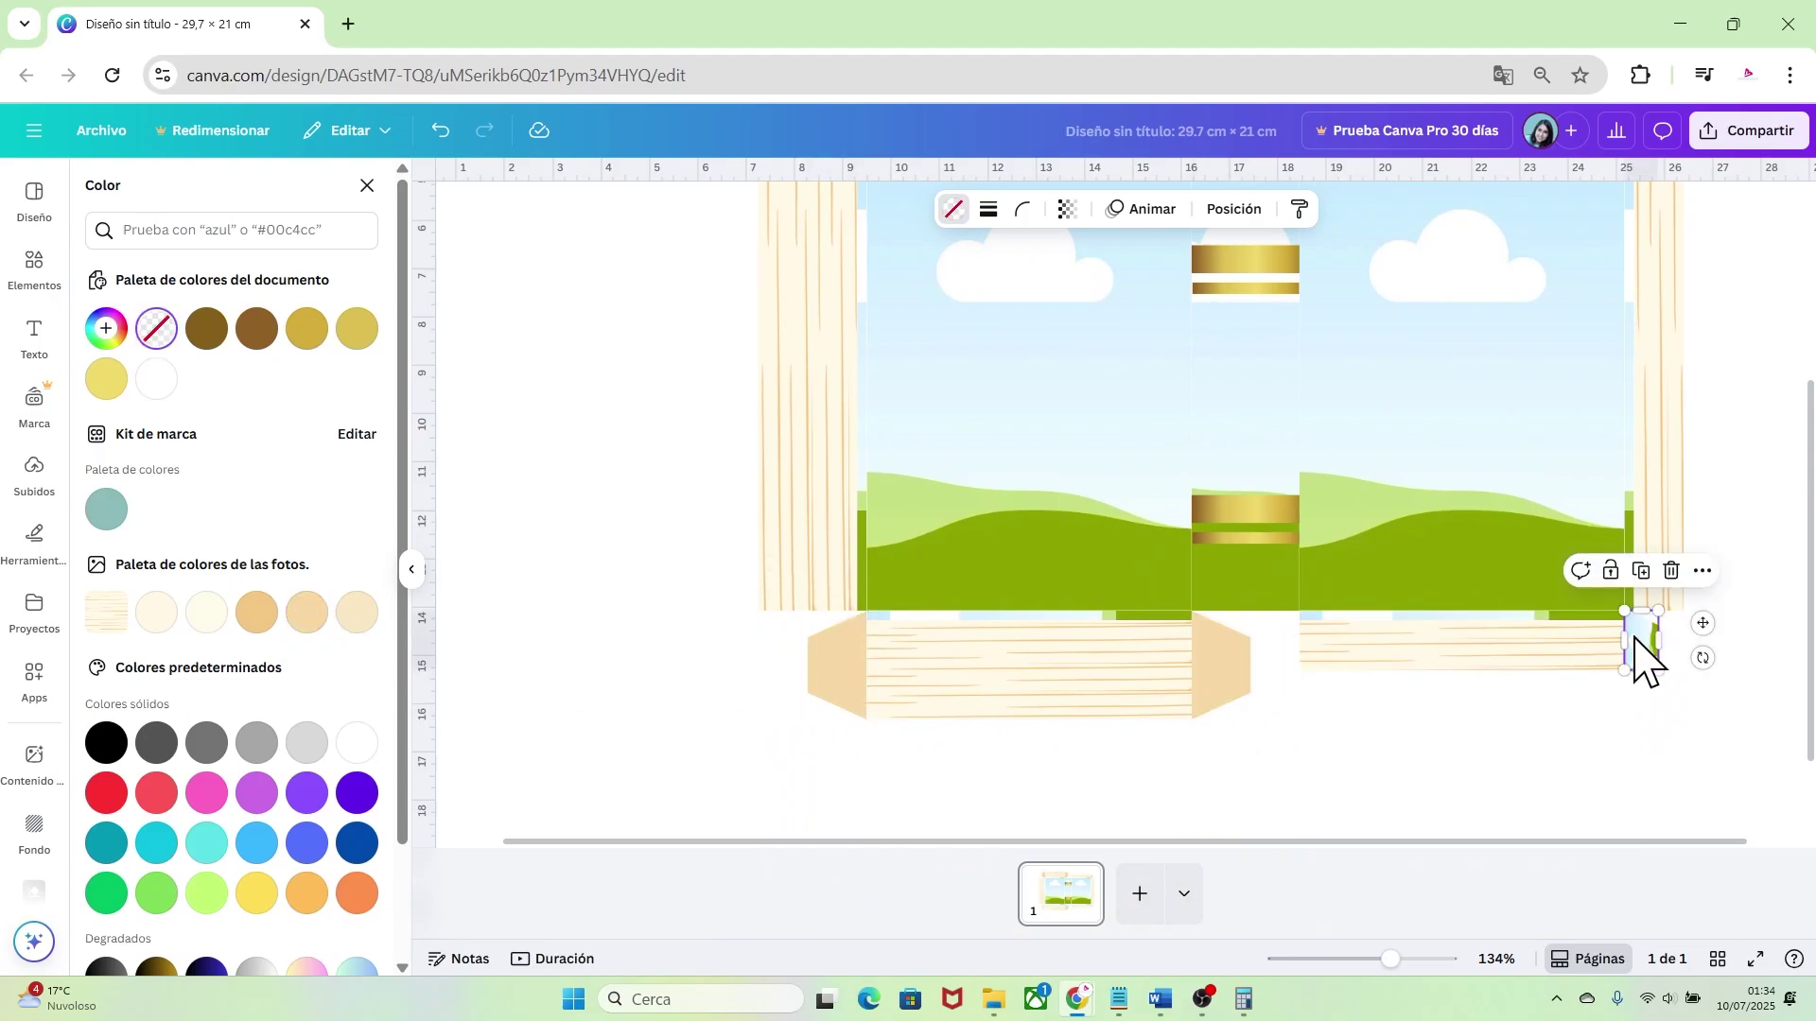
{"action": "left_click", "coordinate": [1508, 800]}
{"action": "left_click_drag", "start_coordinate": [1389, 960], "coordinate": [1383, 960]}
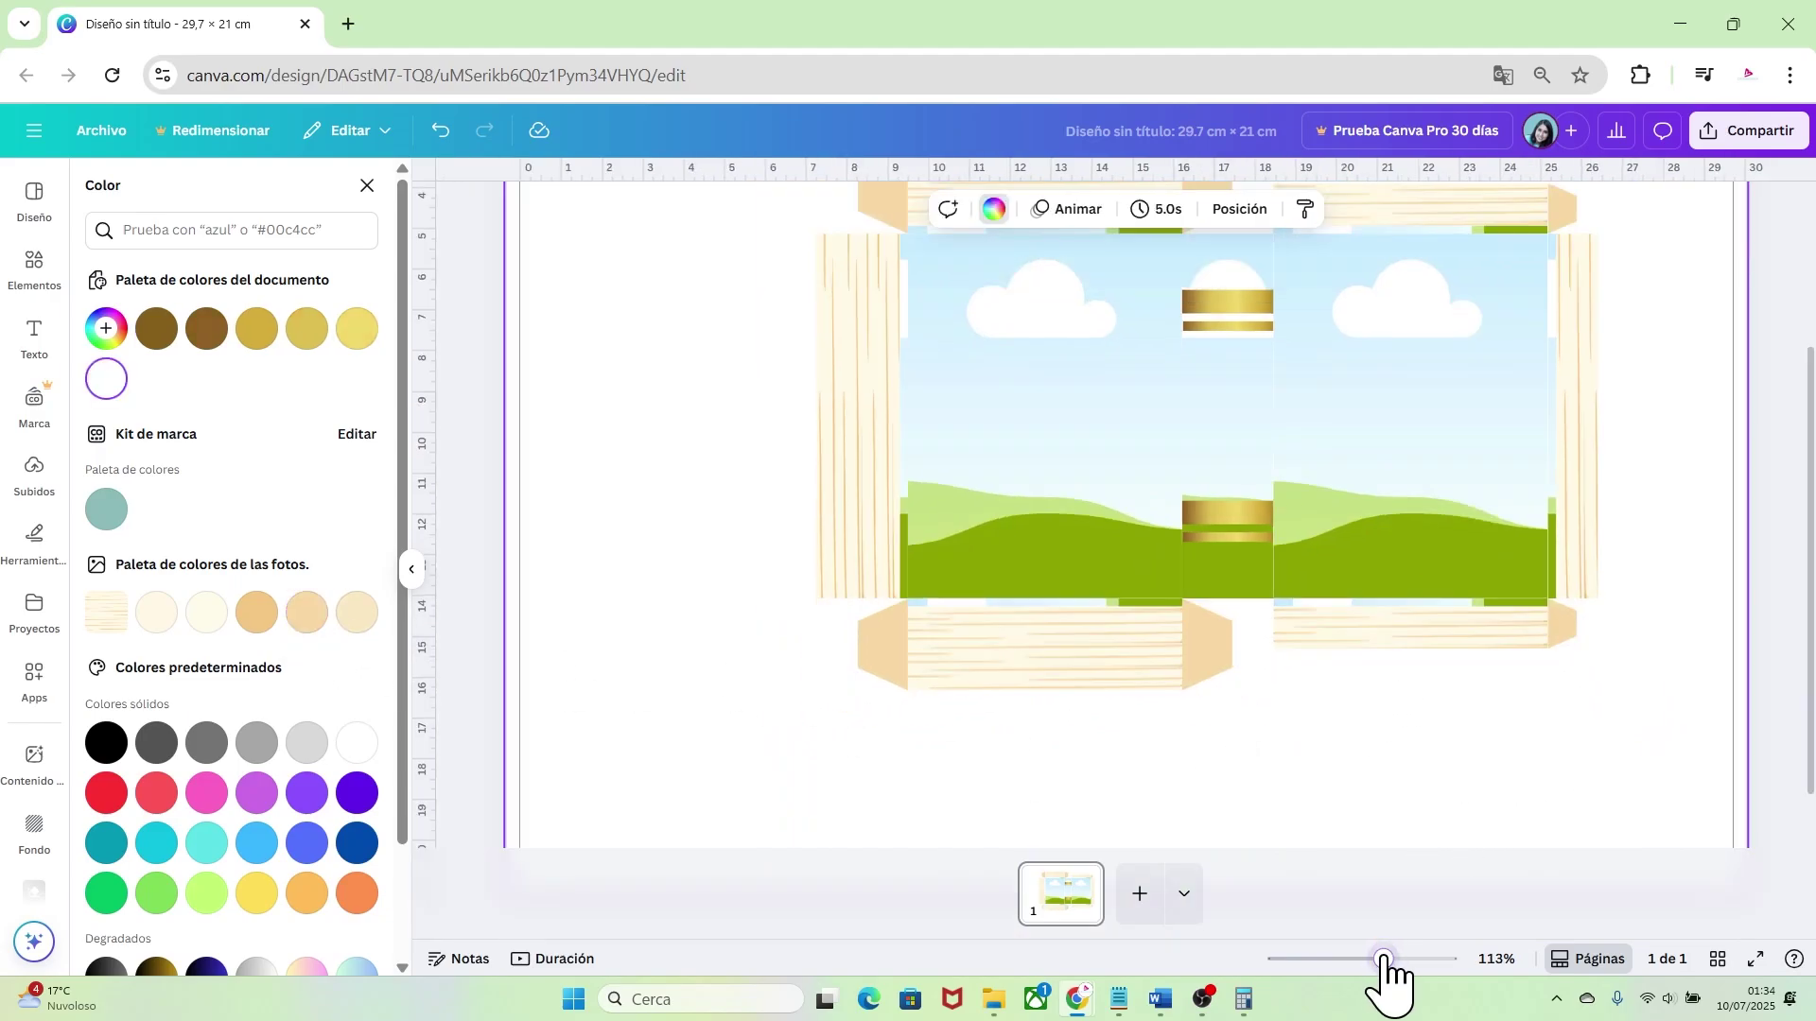
{"action": "left_click_drag", "start_coordinate": [1811, 728], "coordinate": [1814, 631]}
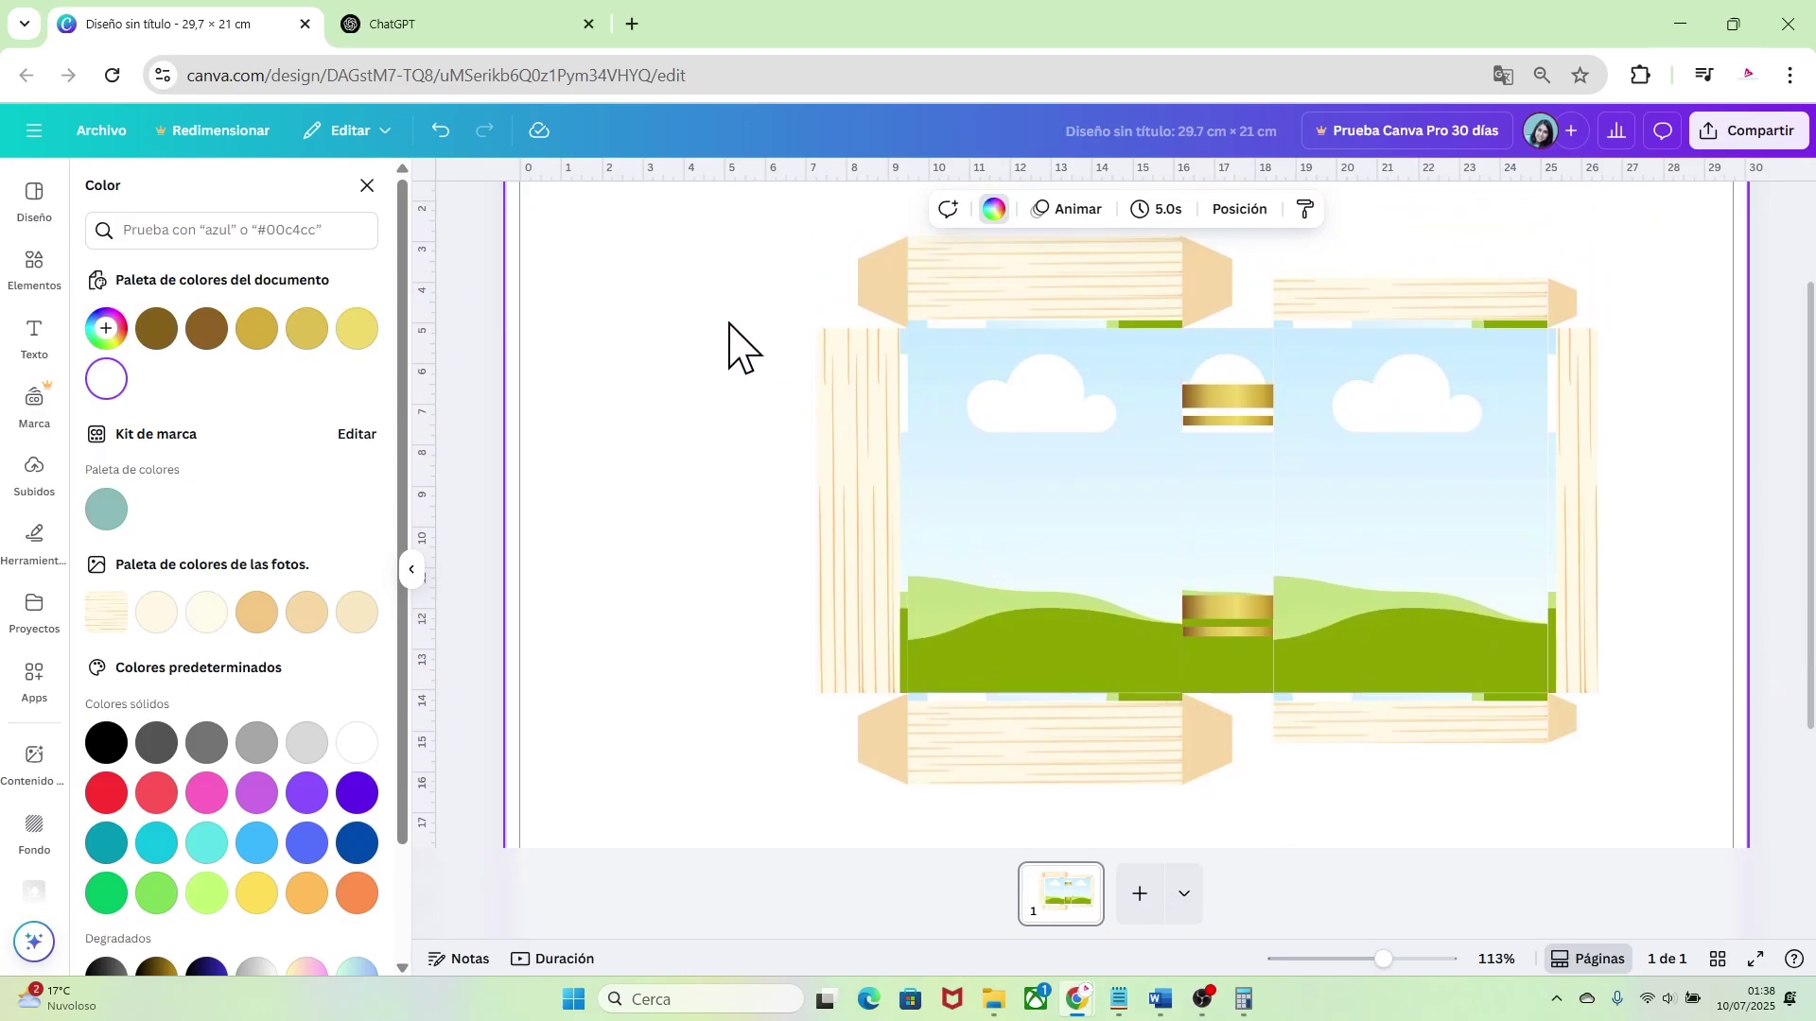
Switch to ChatGPT and send the prompt "creame un cuento para niños sobre animales que tenga un mensaje de enseñanza con 10 escenas."
{"action": "left_click", "coordinate": [469, 17]}
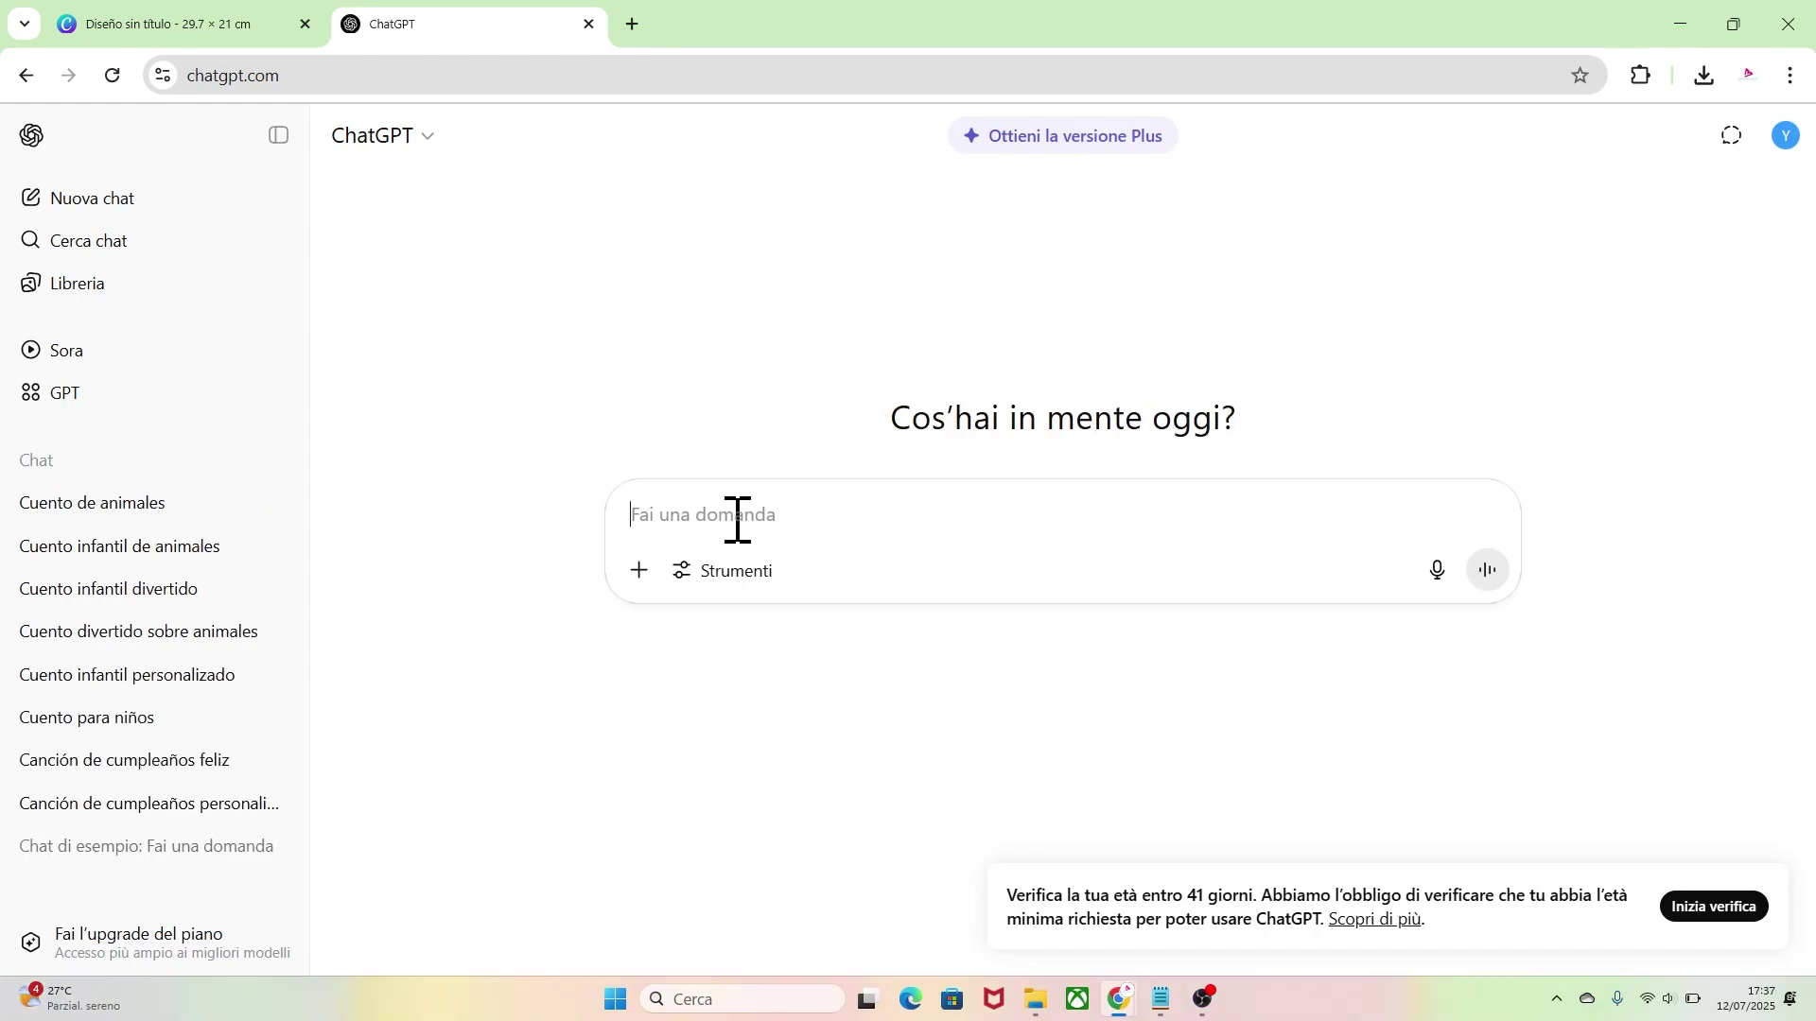
{"action": "type", "text": "creame un cuento para niños sobre animales que tenga un mensaje de enseñanza con 10 escenas."}
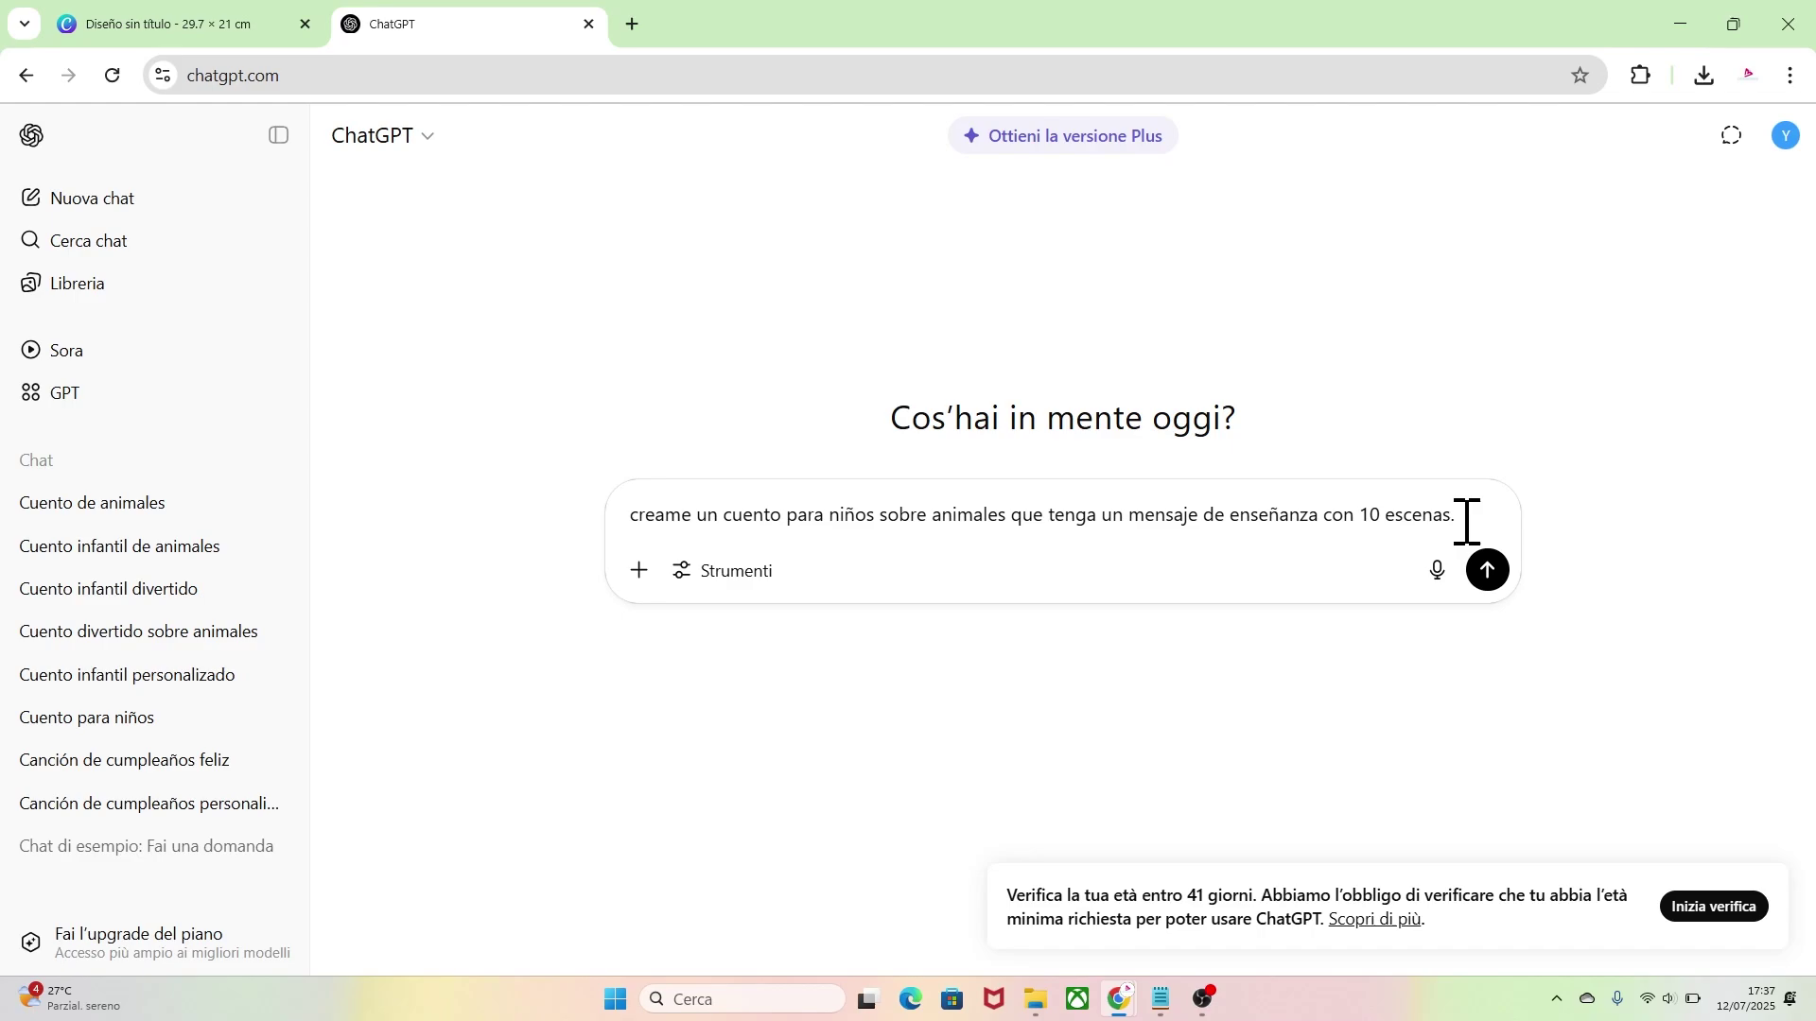
{"action": "left_click", "coordinate": [1491, 581]}
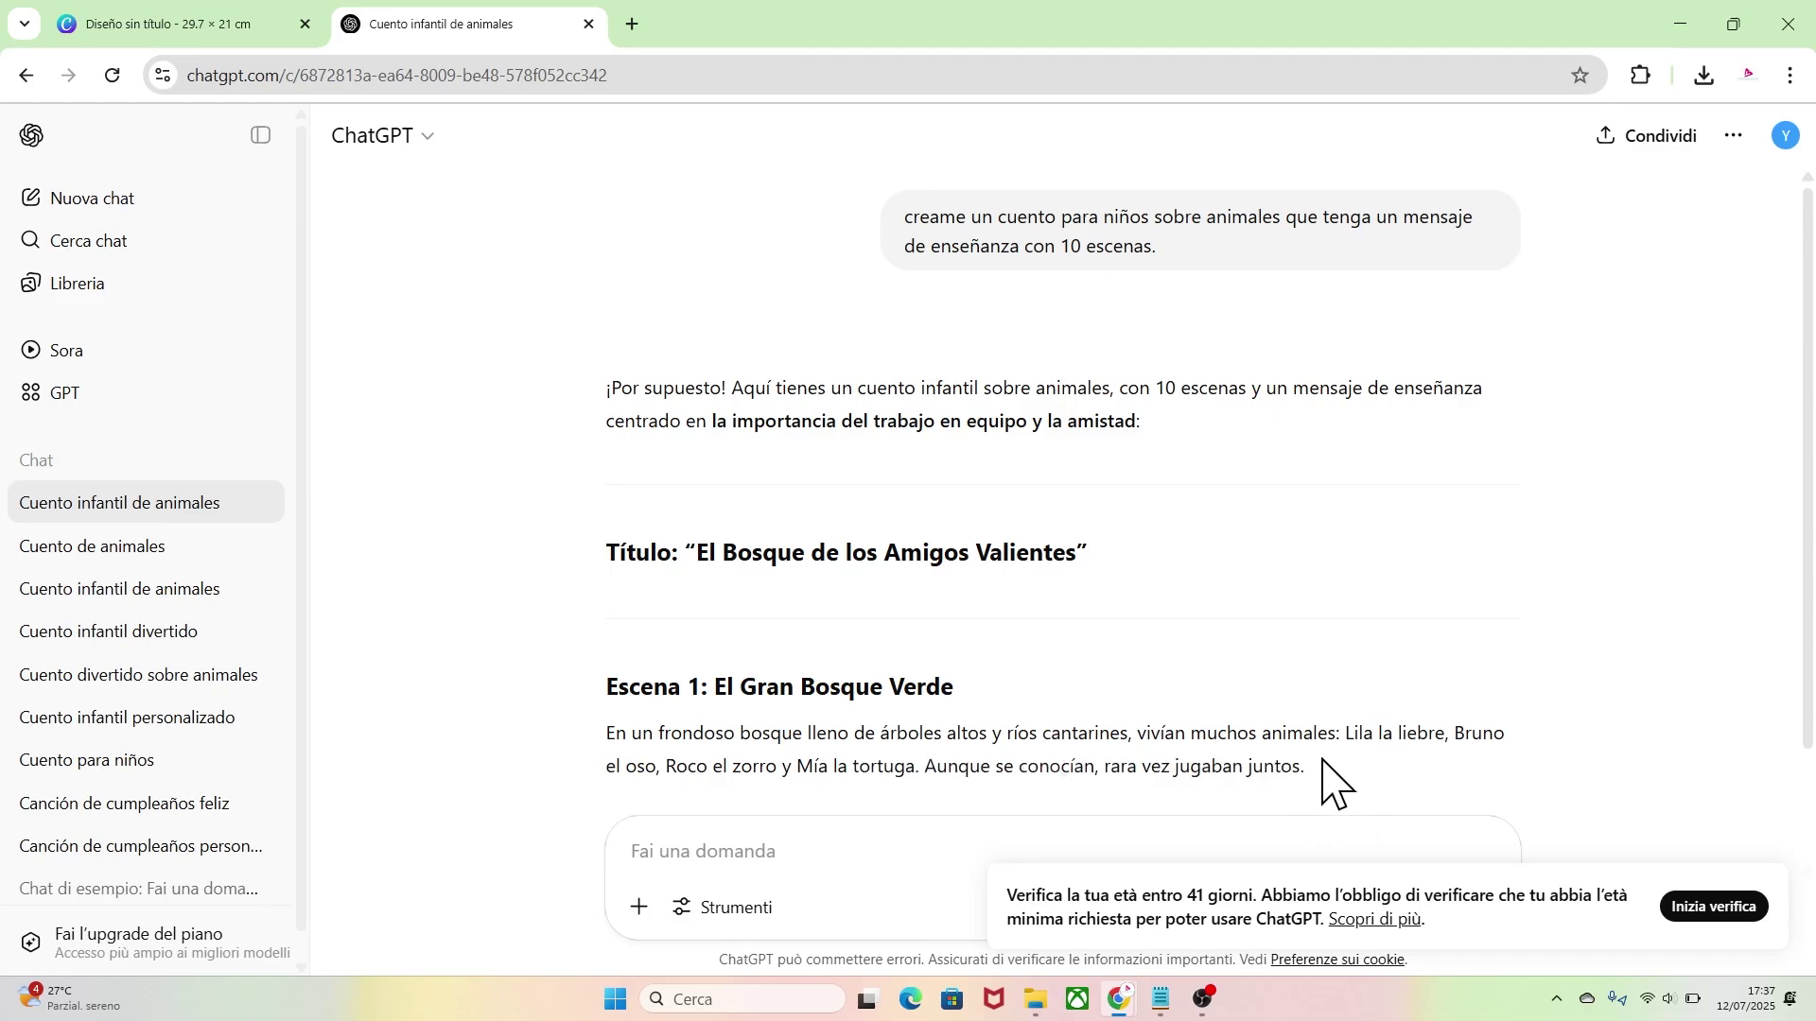
Read through the generated animal story from its first scene to the final message
{"action": "scroll", "coordinate": [1797, 558], "scroll_direction": "down", "scroll_amount": 2}
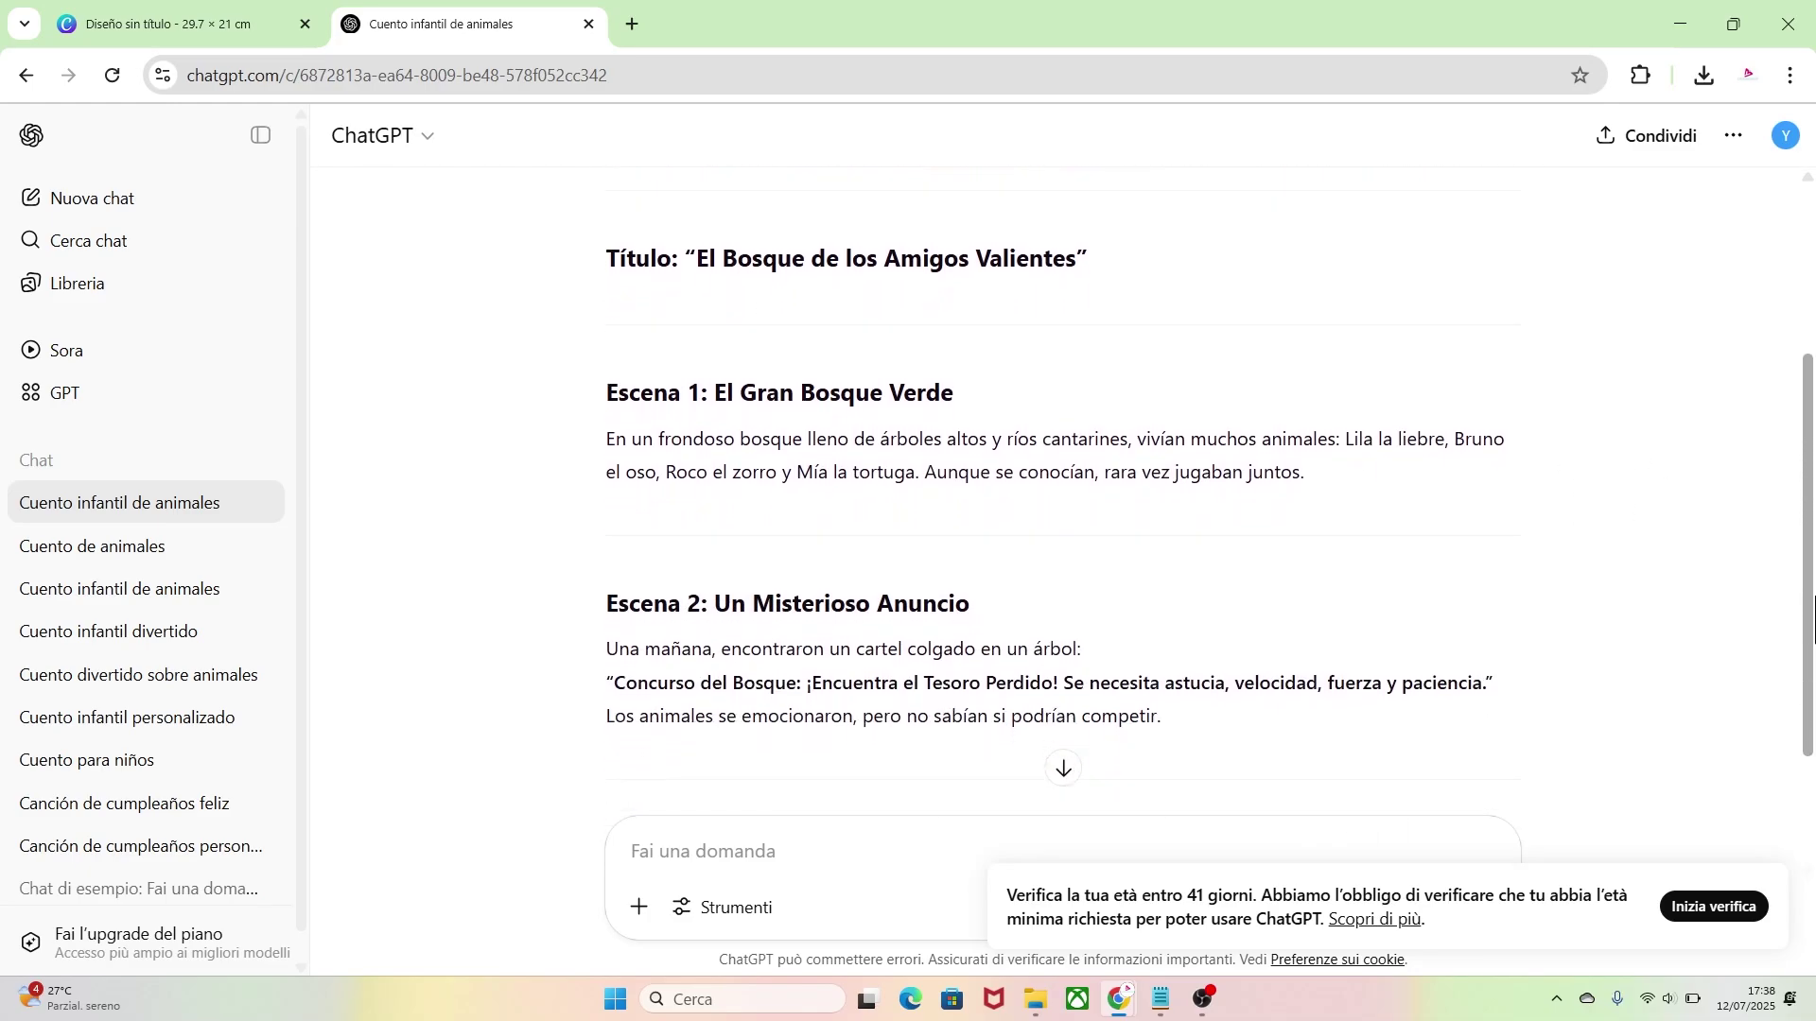
{"action": "scroll", "coordinate": [1812, 662], "scroll_direction": "down", "scroll_amount": 3}
{"action": "scroll", "coordinate": [1812, 738], "scroll_direction": "down", "scroll_amount": 4}
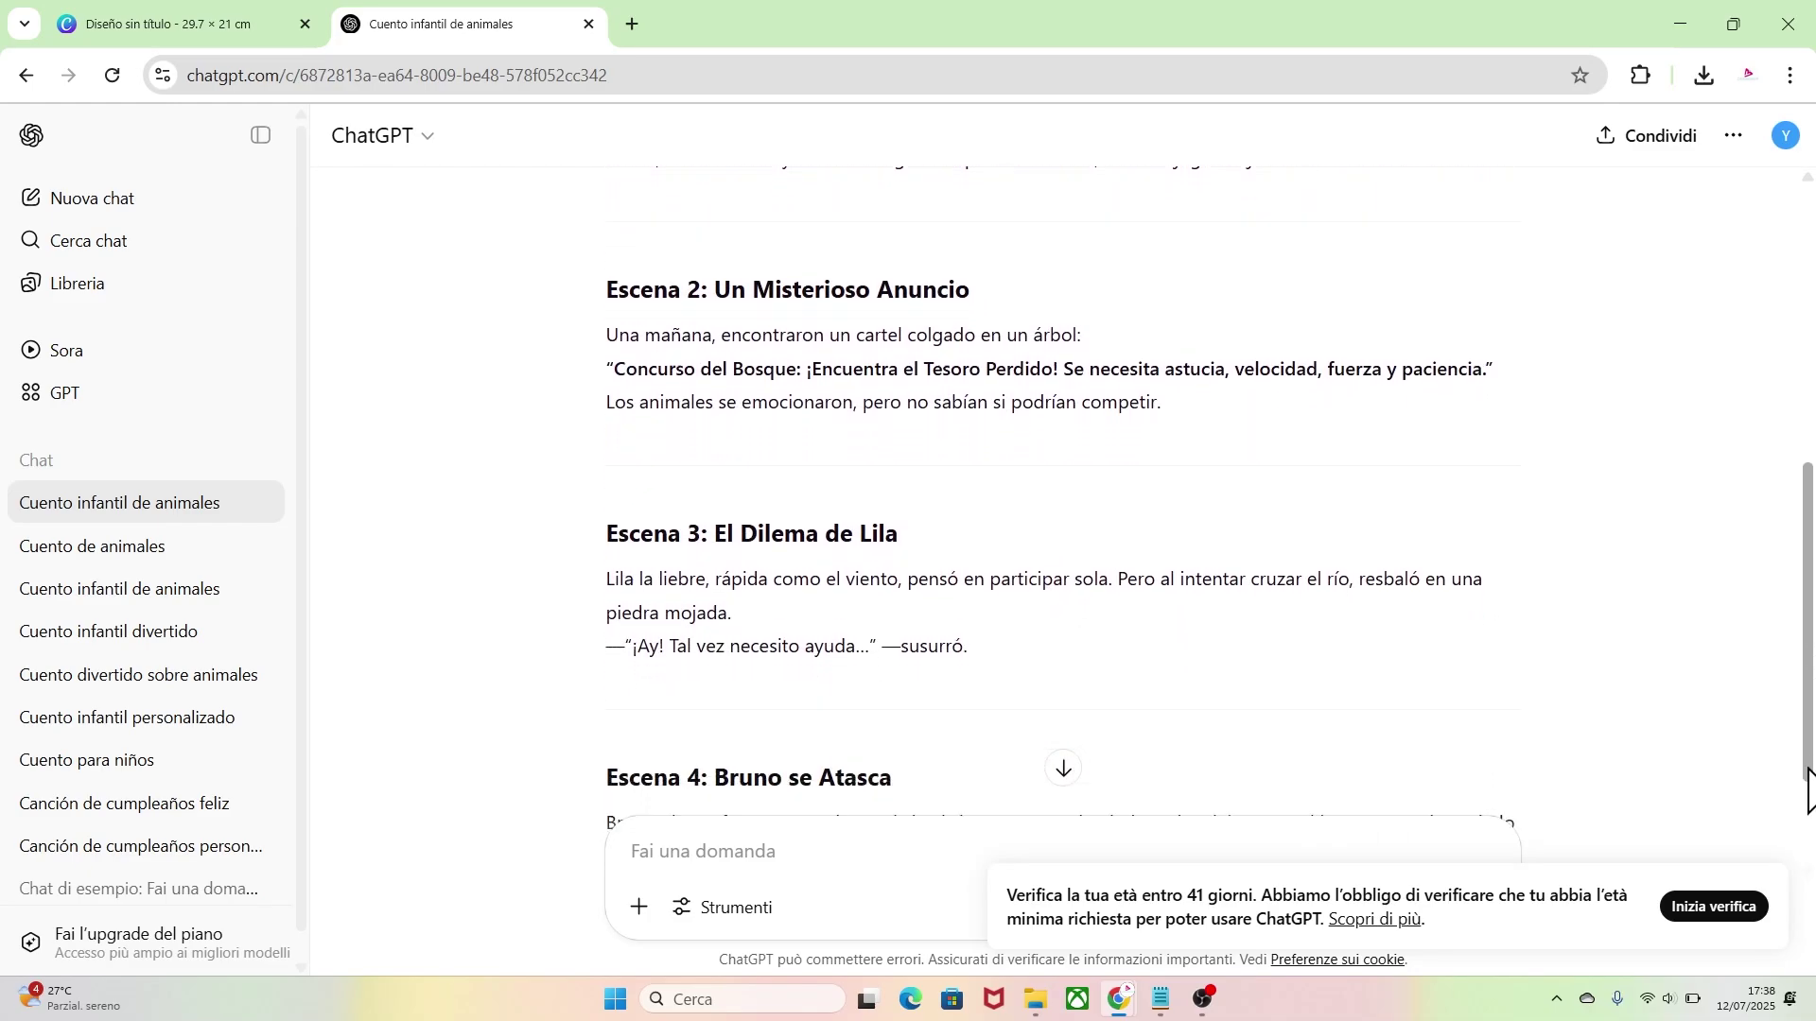
{"action": "scroll", "coordinate": [1795, 887], "scroll_direction": "down", "scroll_amount": 4}
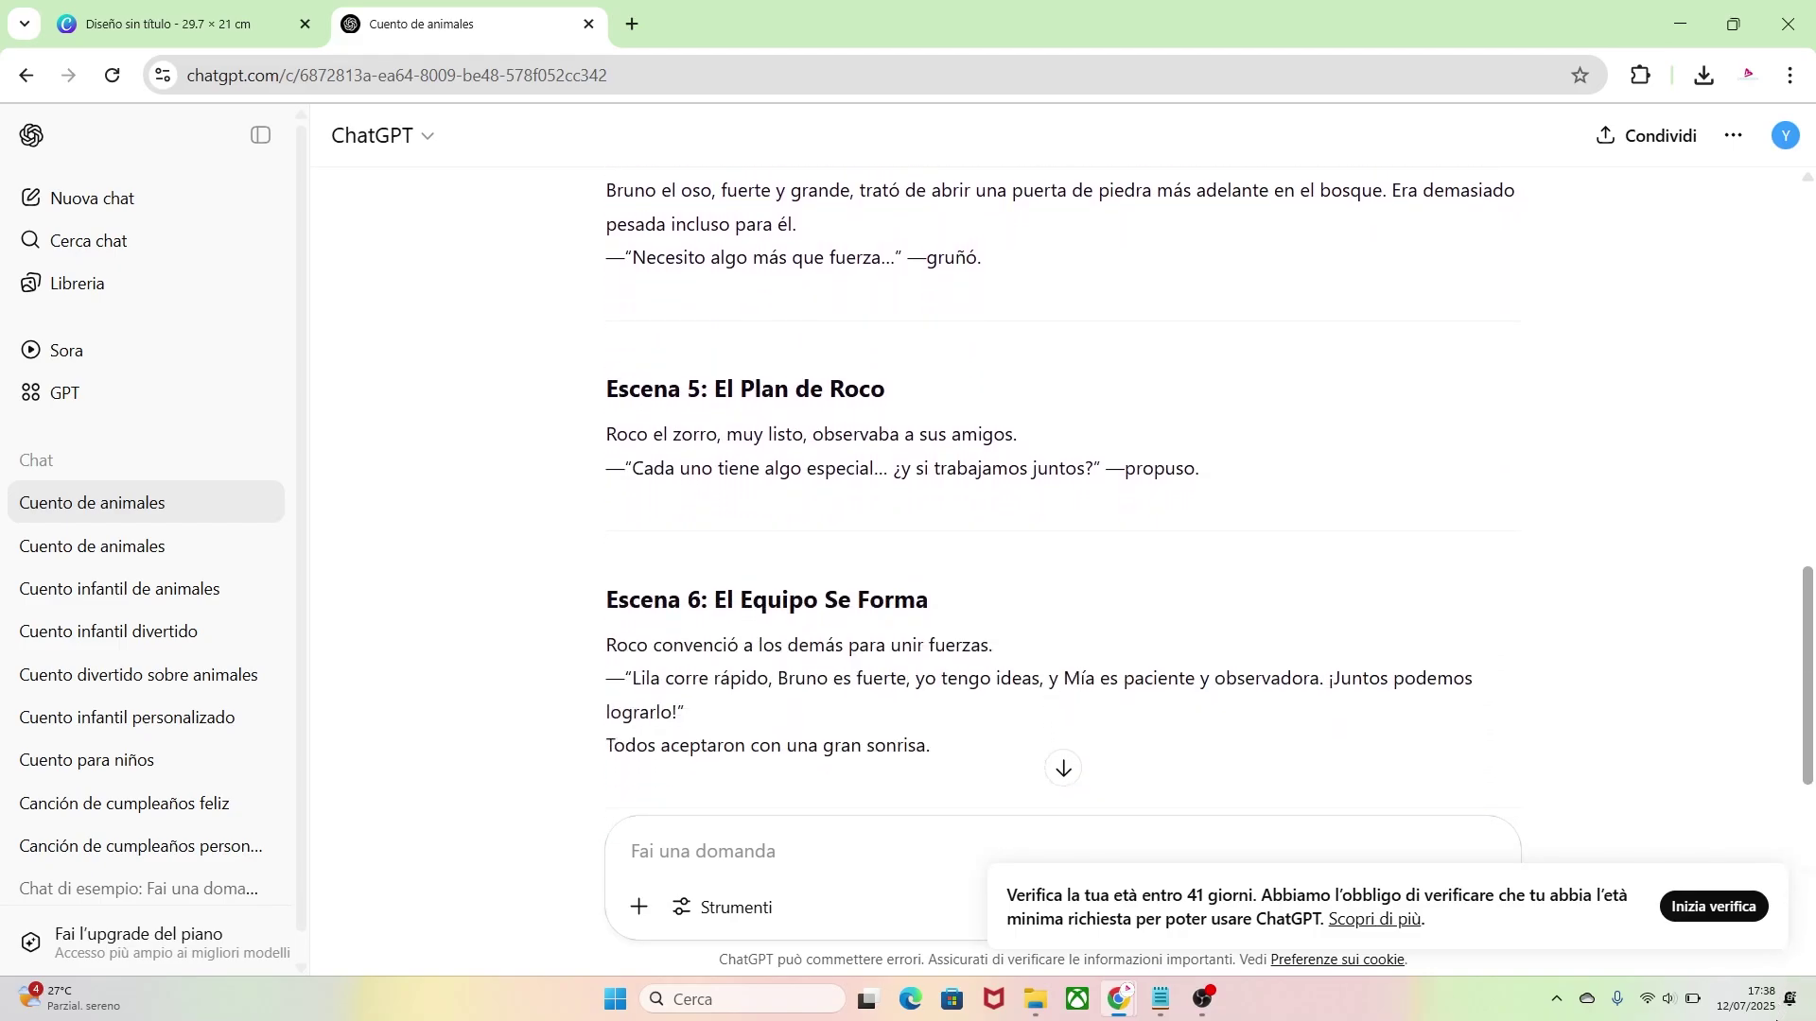
{"action": "scroll", "coordinate": [1812, 742], "scroll_direction": "down", "scroll_amount": 4}
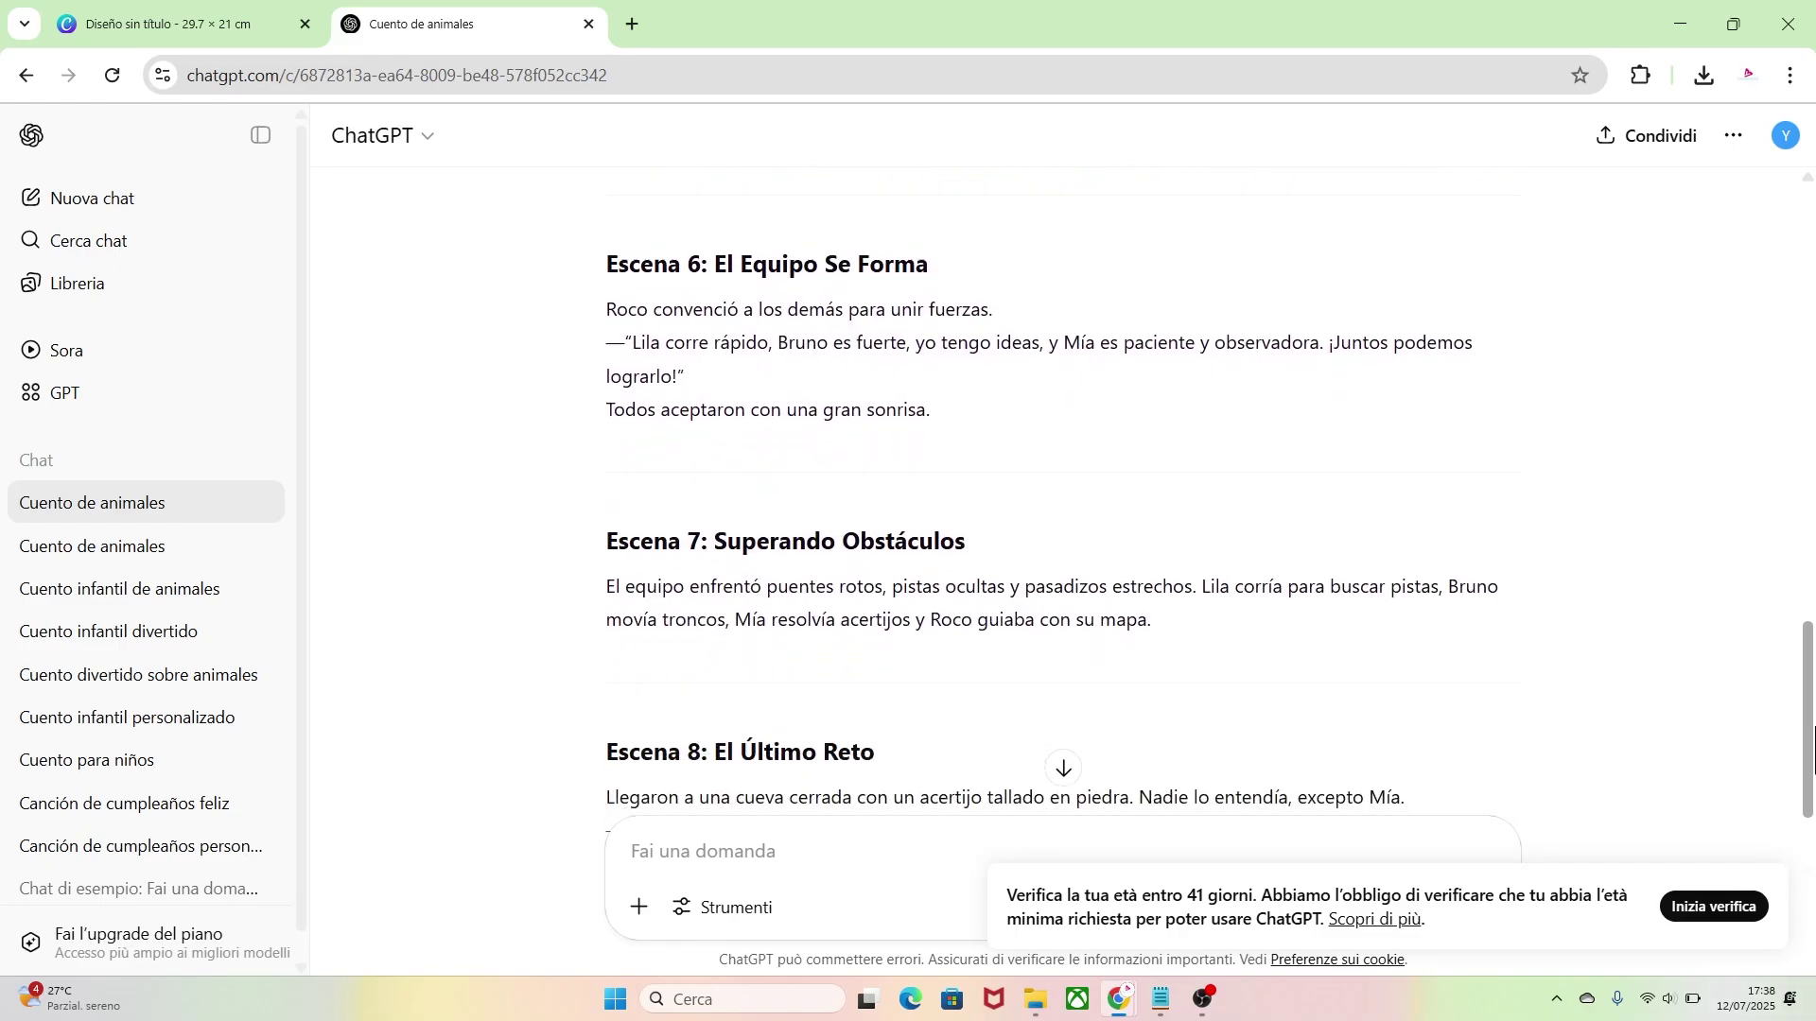
{"action": "scroll", "coordinate": [1813, 742], "scroll_direction": "down", "scroll_amount": 5}
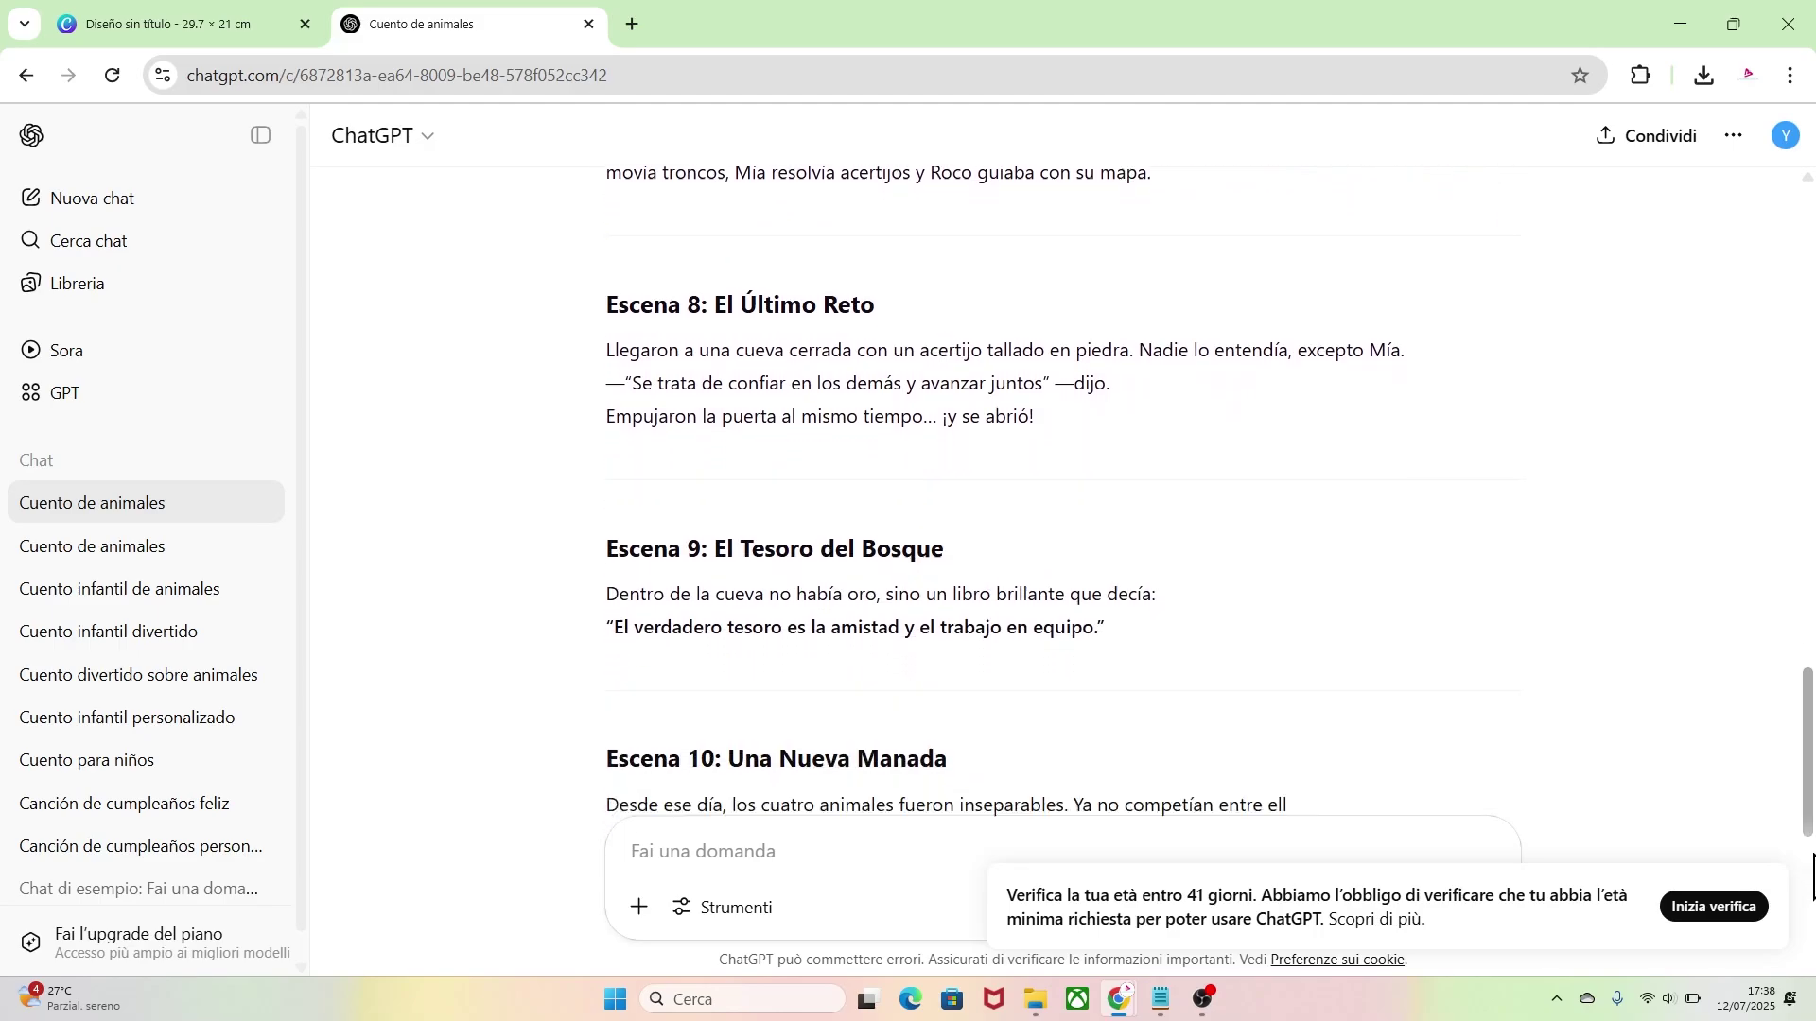
{"action": "scroll", "coordinate": [1813, 875], "scroll_direction": "down", "scroll_amount": 4}
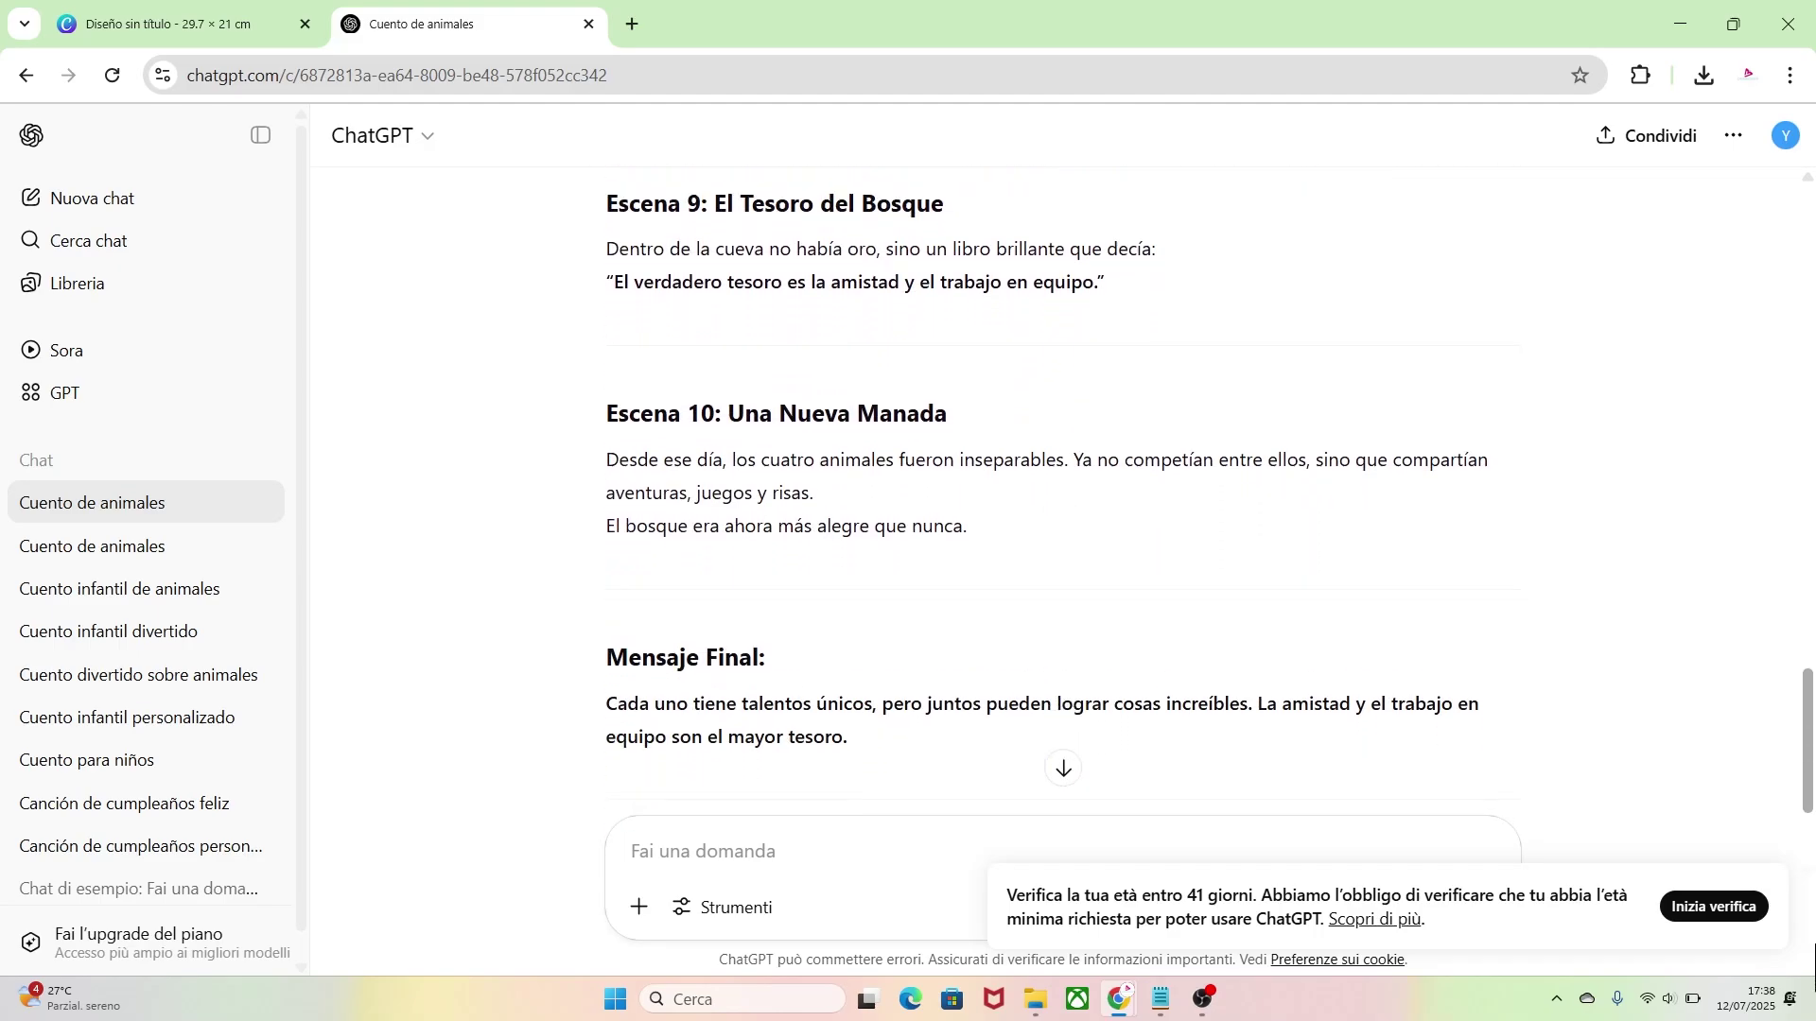
{"action": "scroll", "coordinate": [1813, 945], "scroll_direction": "down", "scroll_amount": 2}
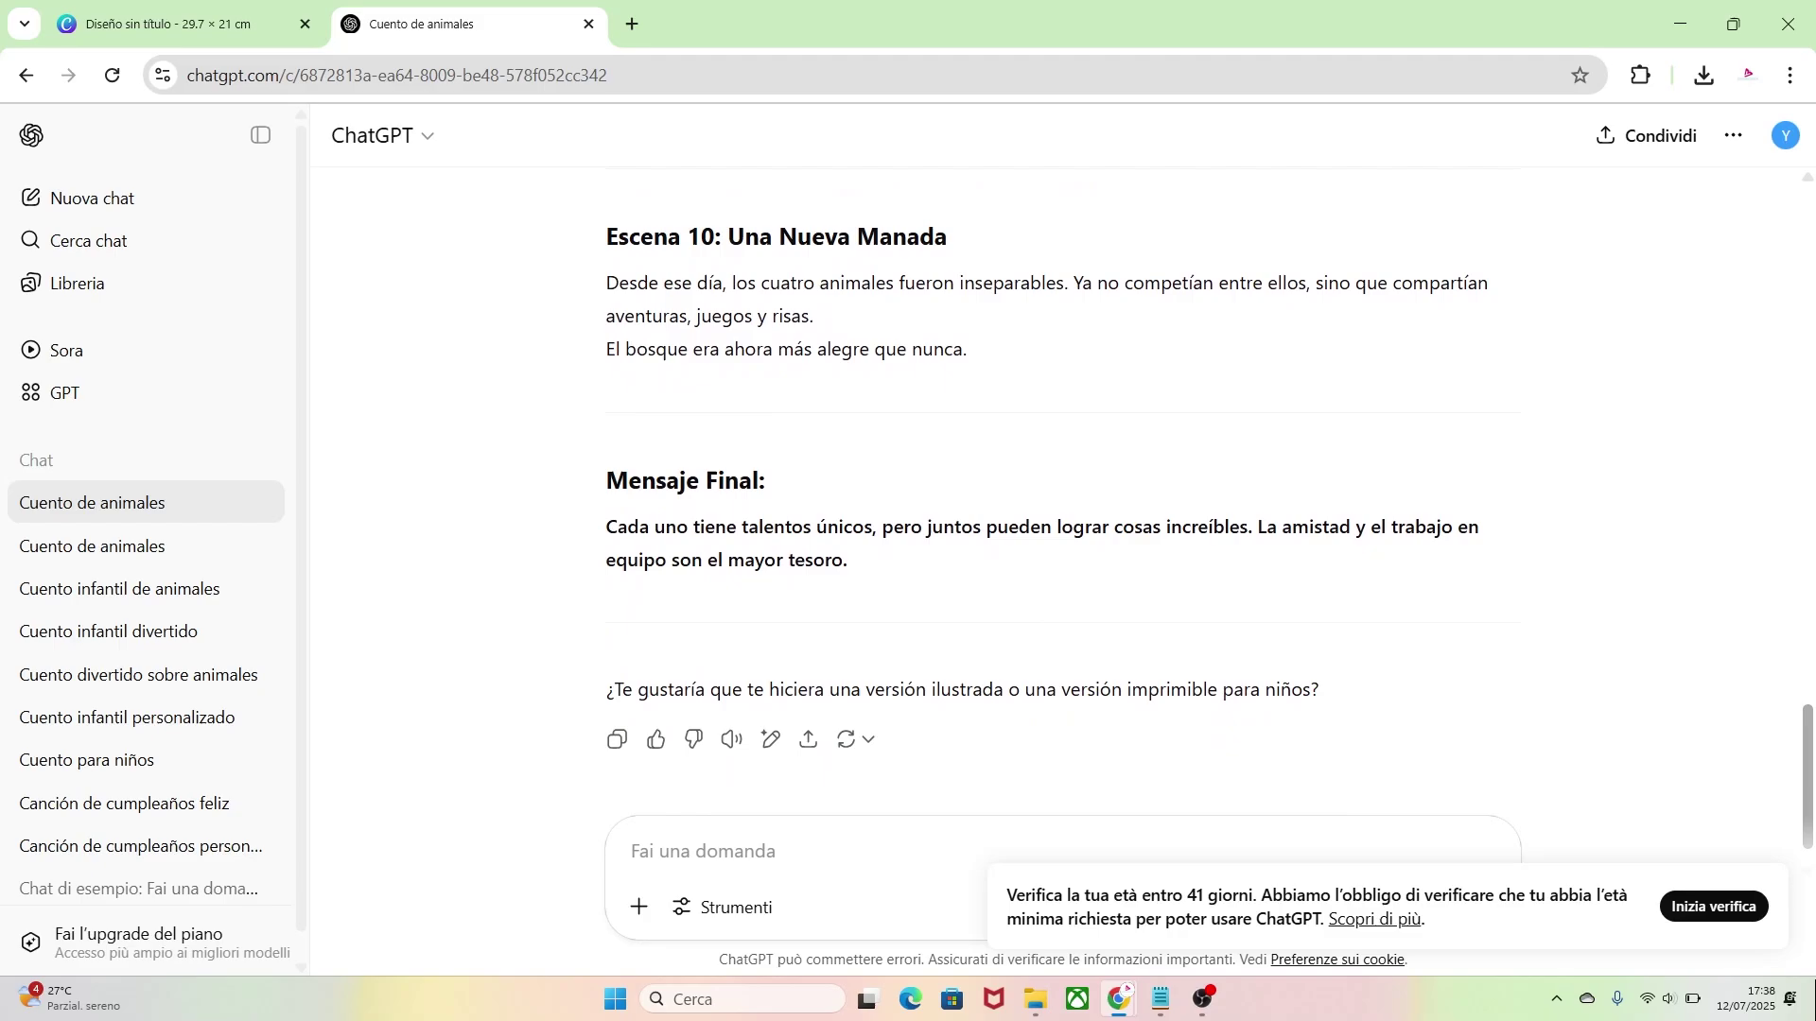
Send the request "creame una versión imprimible ilustrada con las 10 escenas sin texto en PDF"
{"action": "type", "text": "creame una versión imprimible con las 10 escenas sin texto en PDF"}
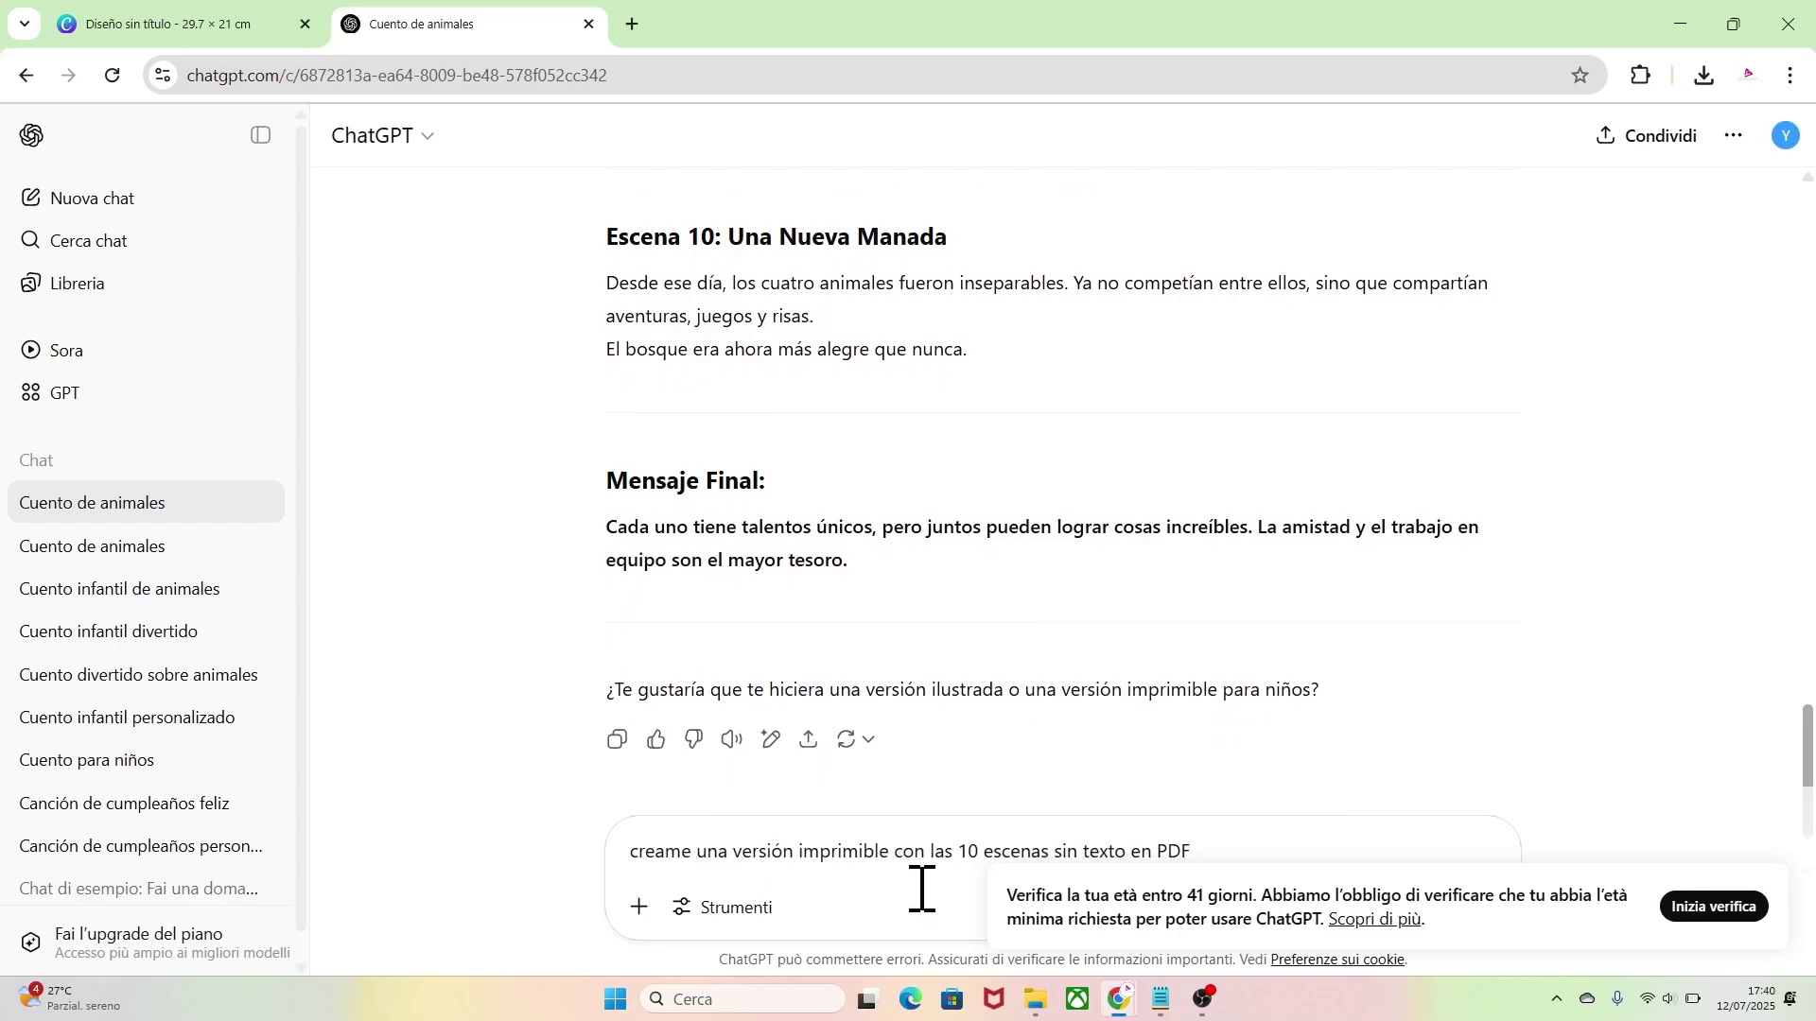
{"action": "type", "text": "ilustrada"}
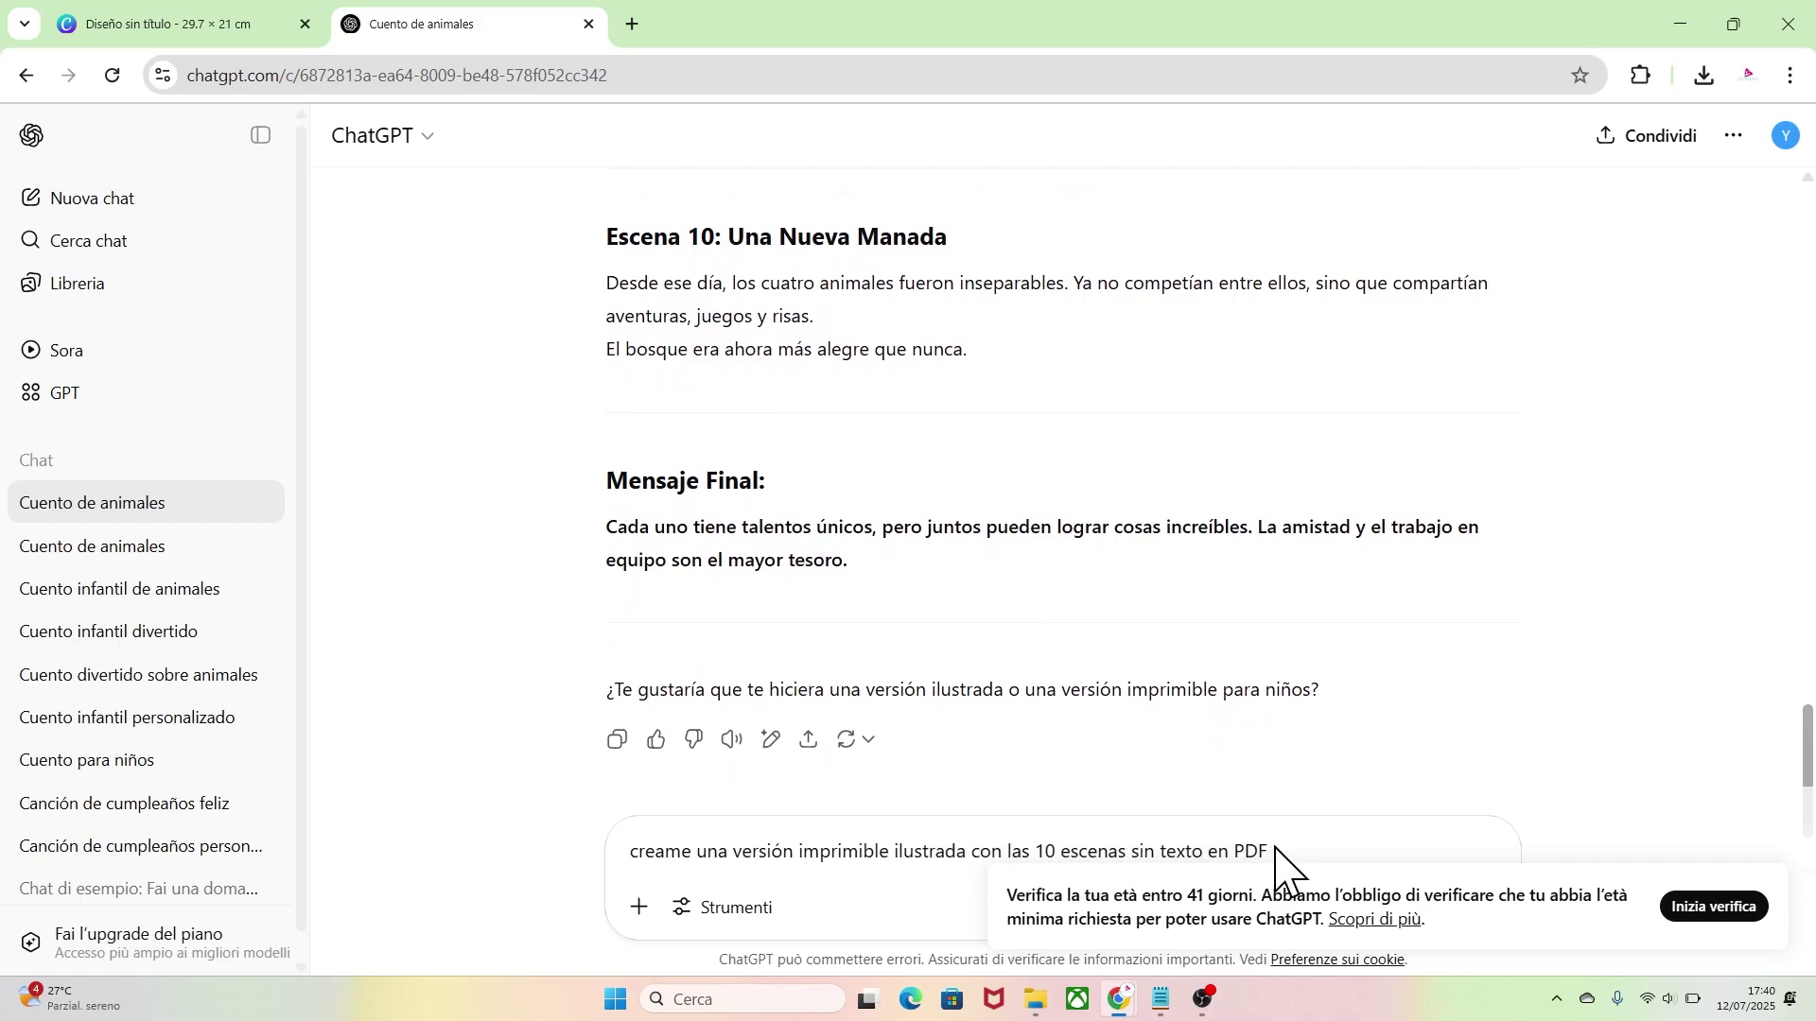
{"action": "key", "text": "Return"}
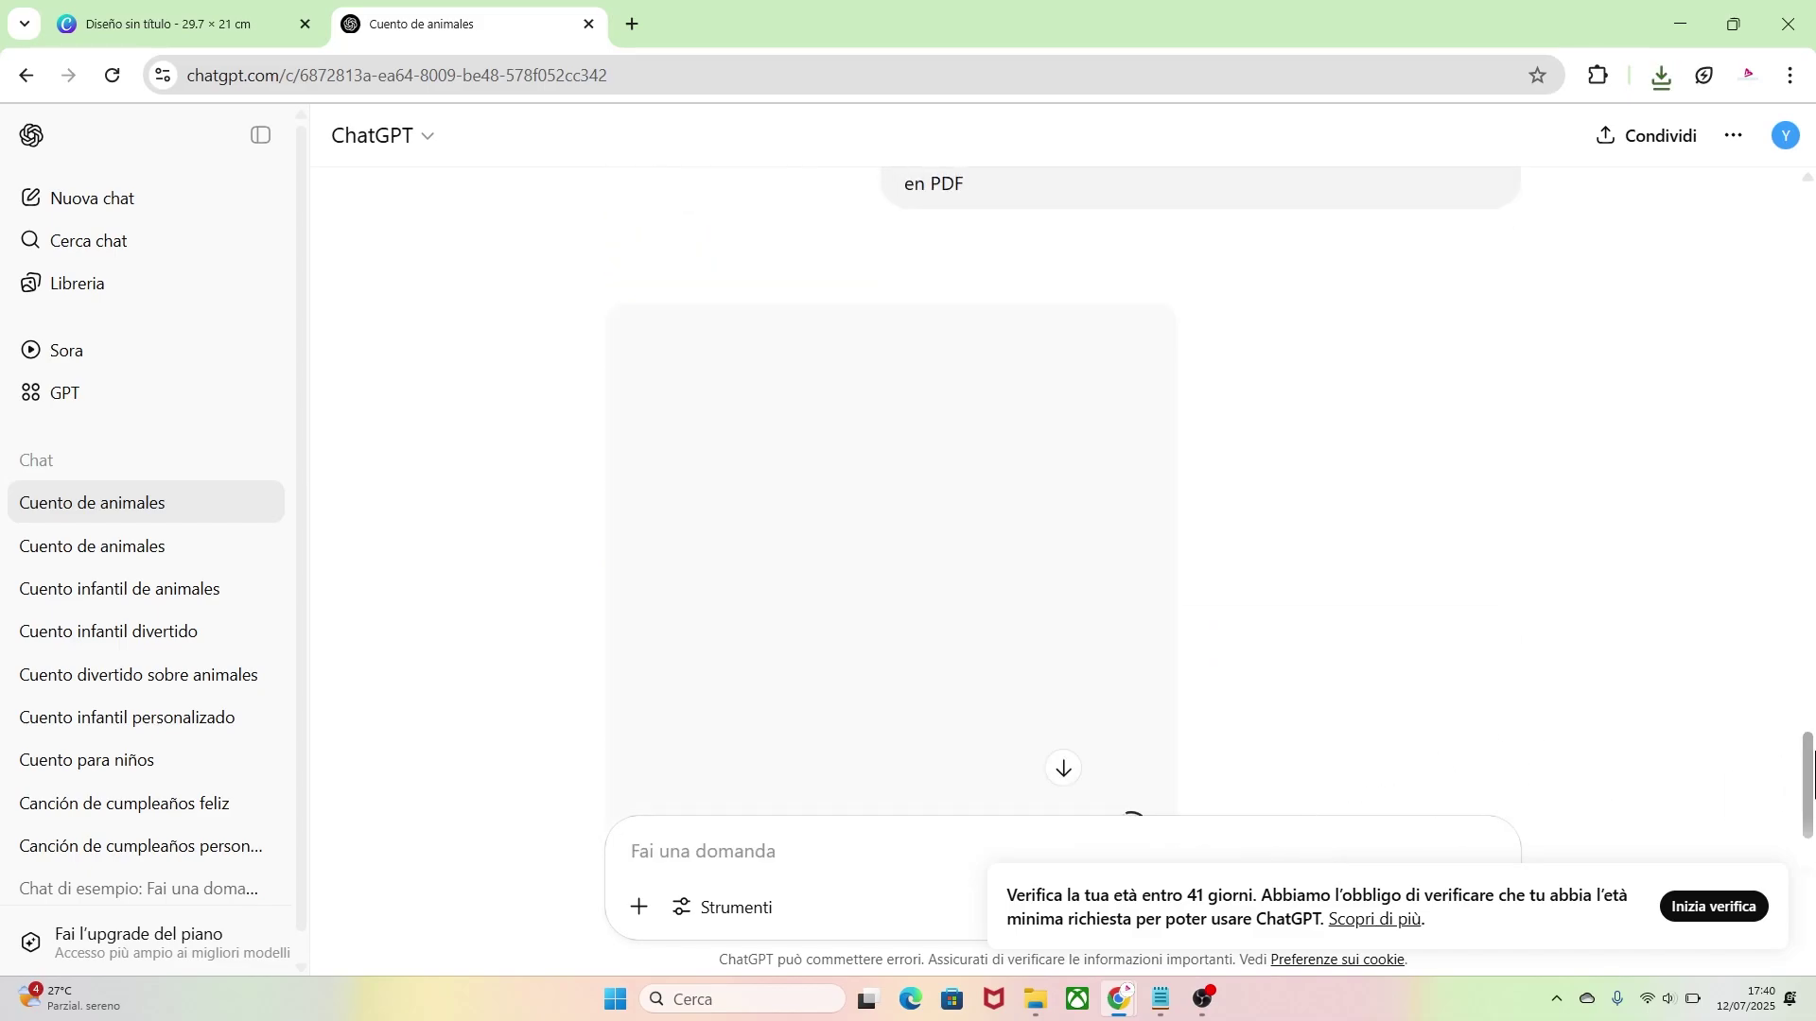
Request a story cover with the prompt "me puede crear una portada ilustrada del cuento"
{"action": "scroll", "coordinate": [1785, 762], "scroll_direction": "down", "scroll_amount": 2}
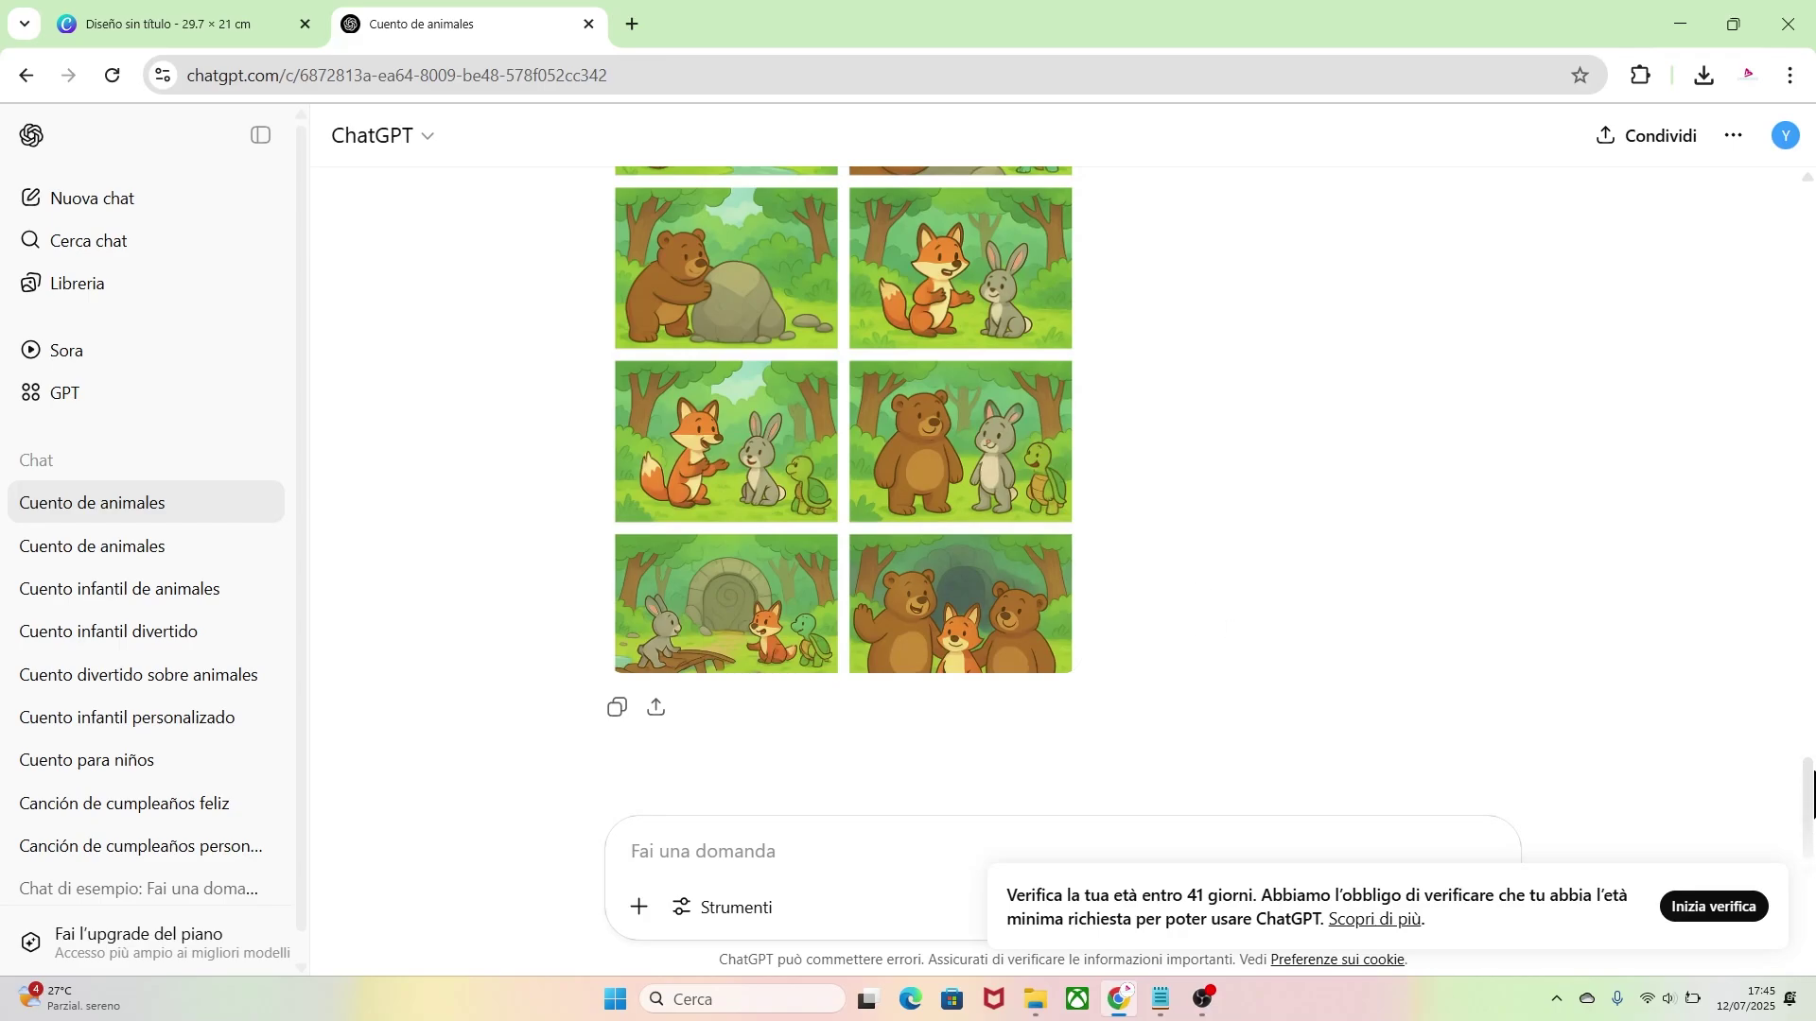
{"action": "mouse_move", "coordinate": [1809, 788]}
{"action": "left_mouse_down"}
{"action": "mouse_move", "coordinate": [1809, 743]}
{"action": "mouse_move", "coordinate": [1807, 823]}
{"action": "left_mouse_up"}
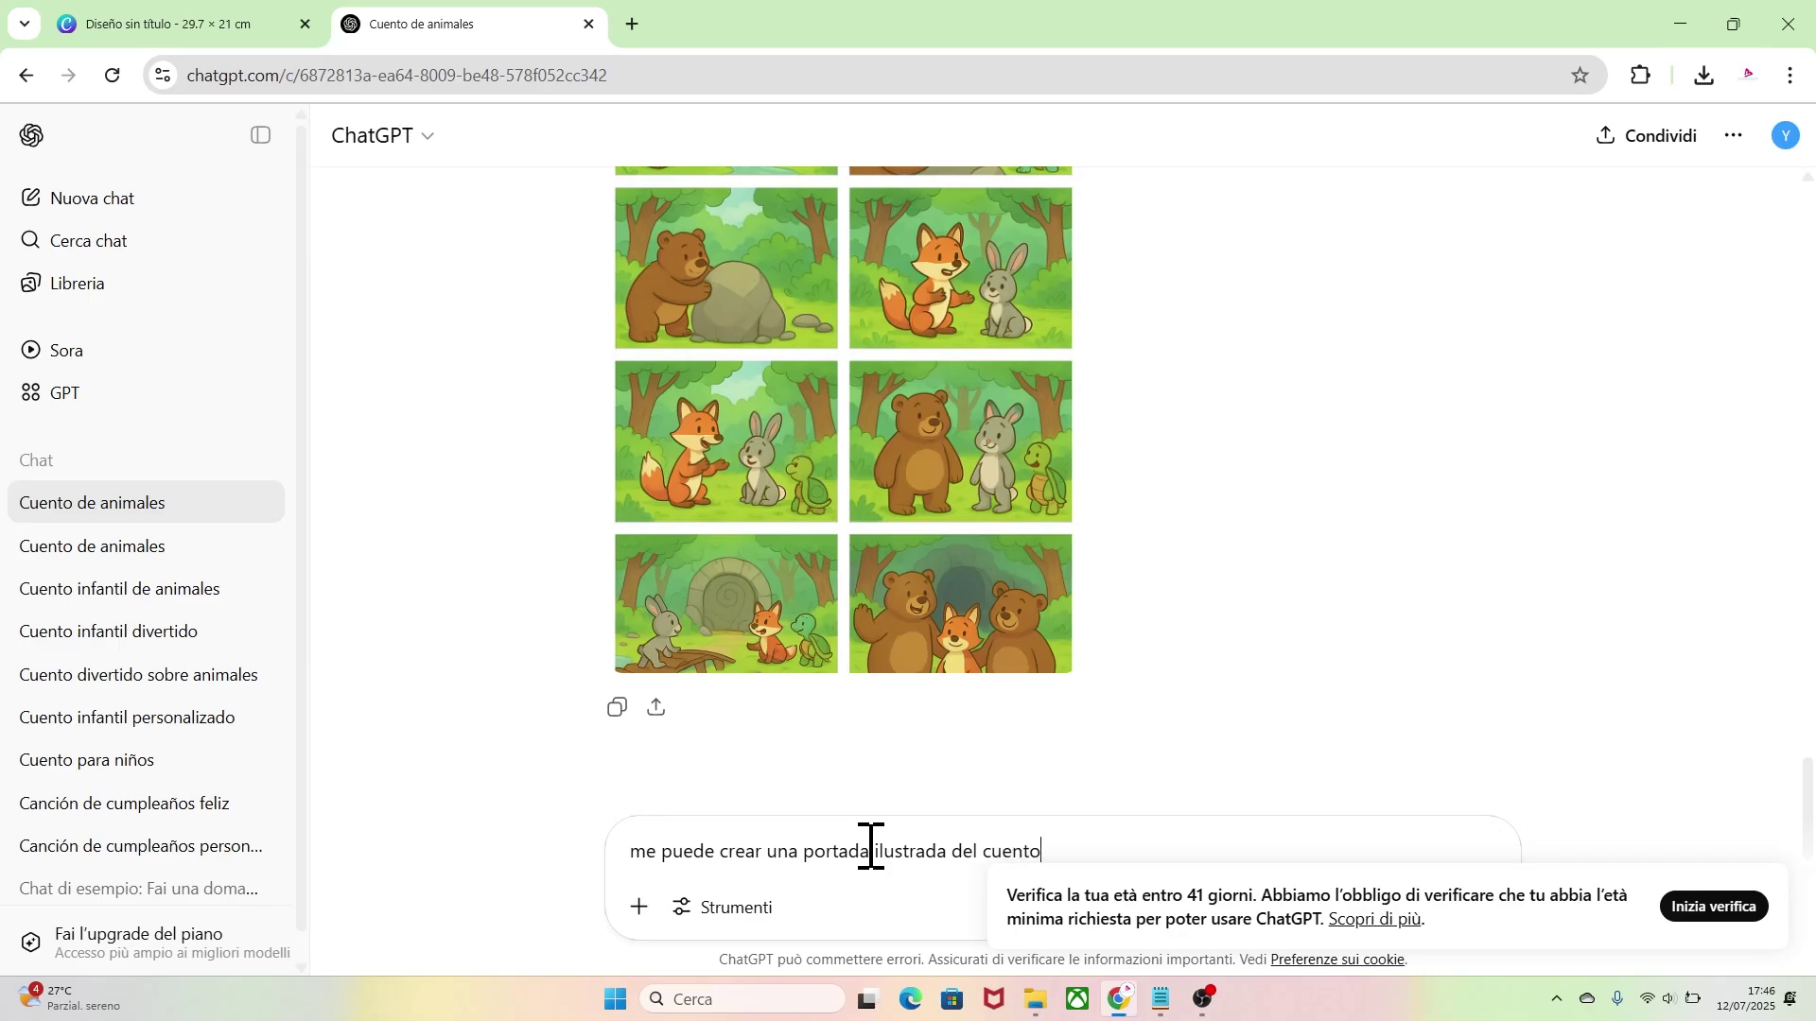
{"action": "key", "text": "Return"}
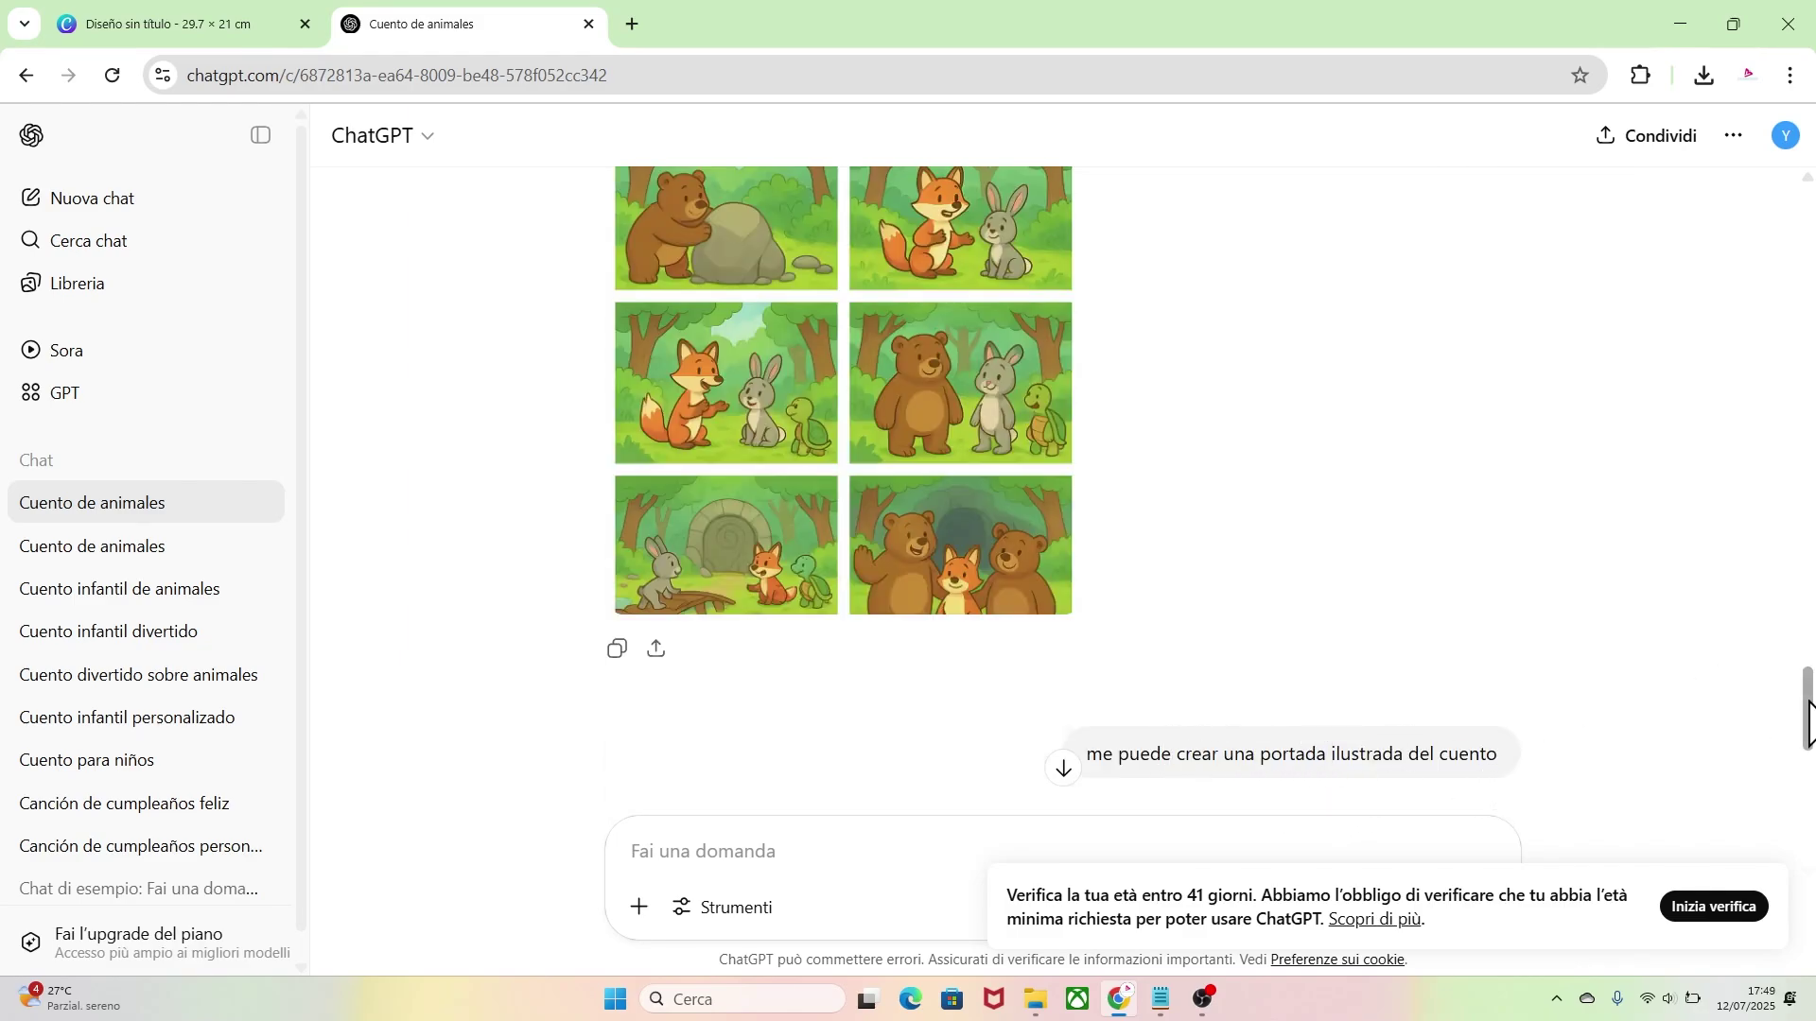
Download the generated image of the story scenes and the generated cover image
{"action": "left_click_drag", "start_coordinate": [1808, 724], "coordinate": [1808, 794]}
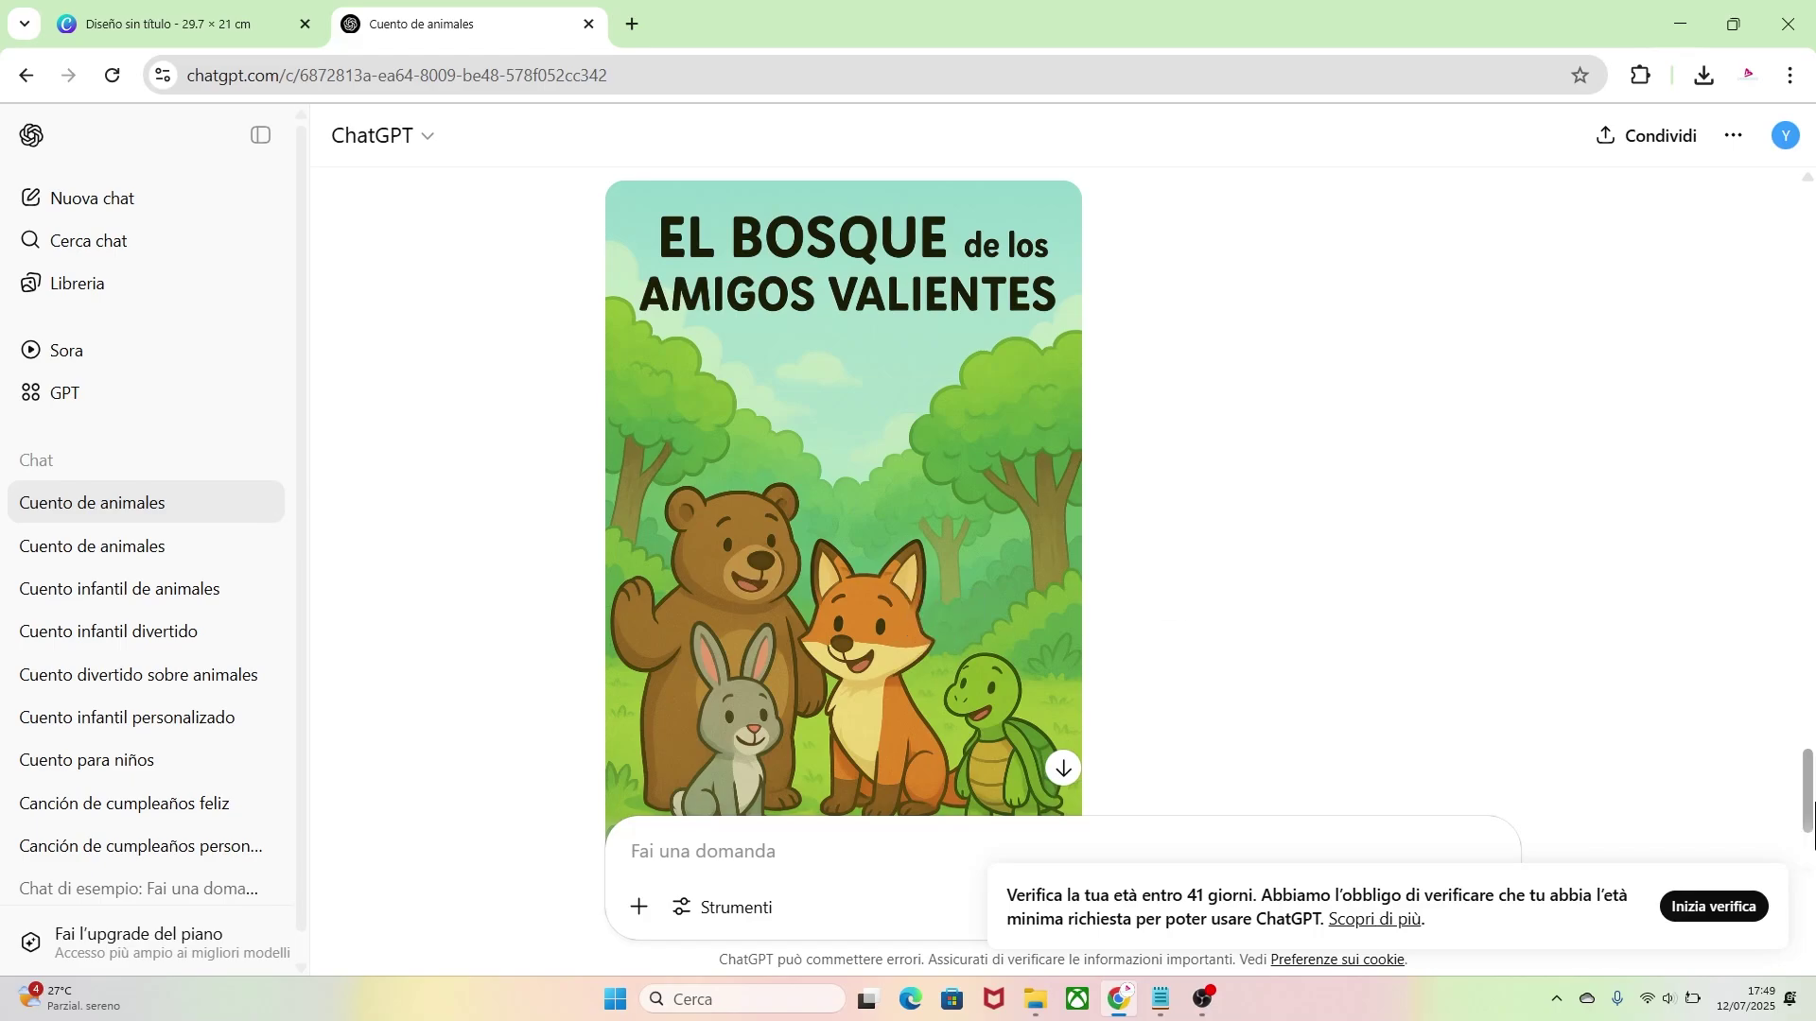
{"action": "left_click_drag", "start_coordinate": [1809, 814], "coordinate": [1809, 723]}
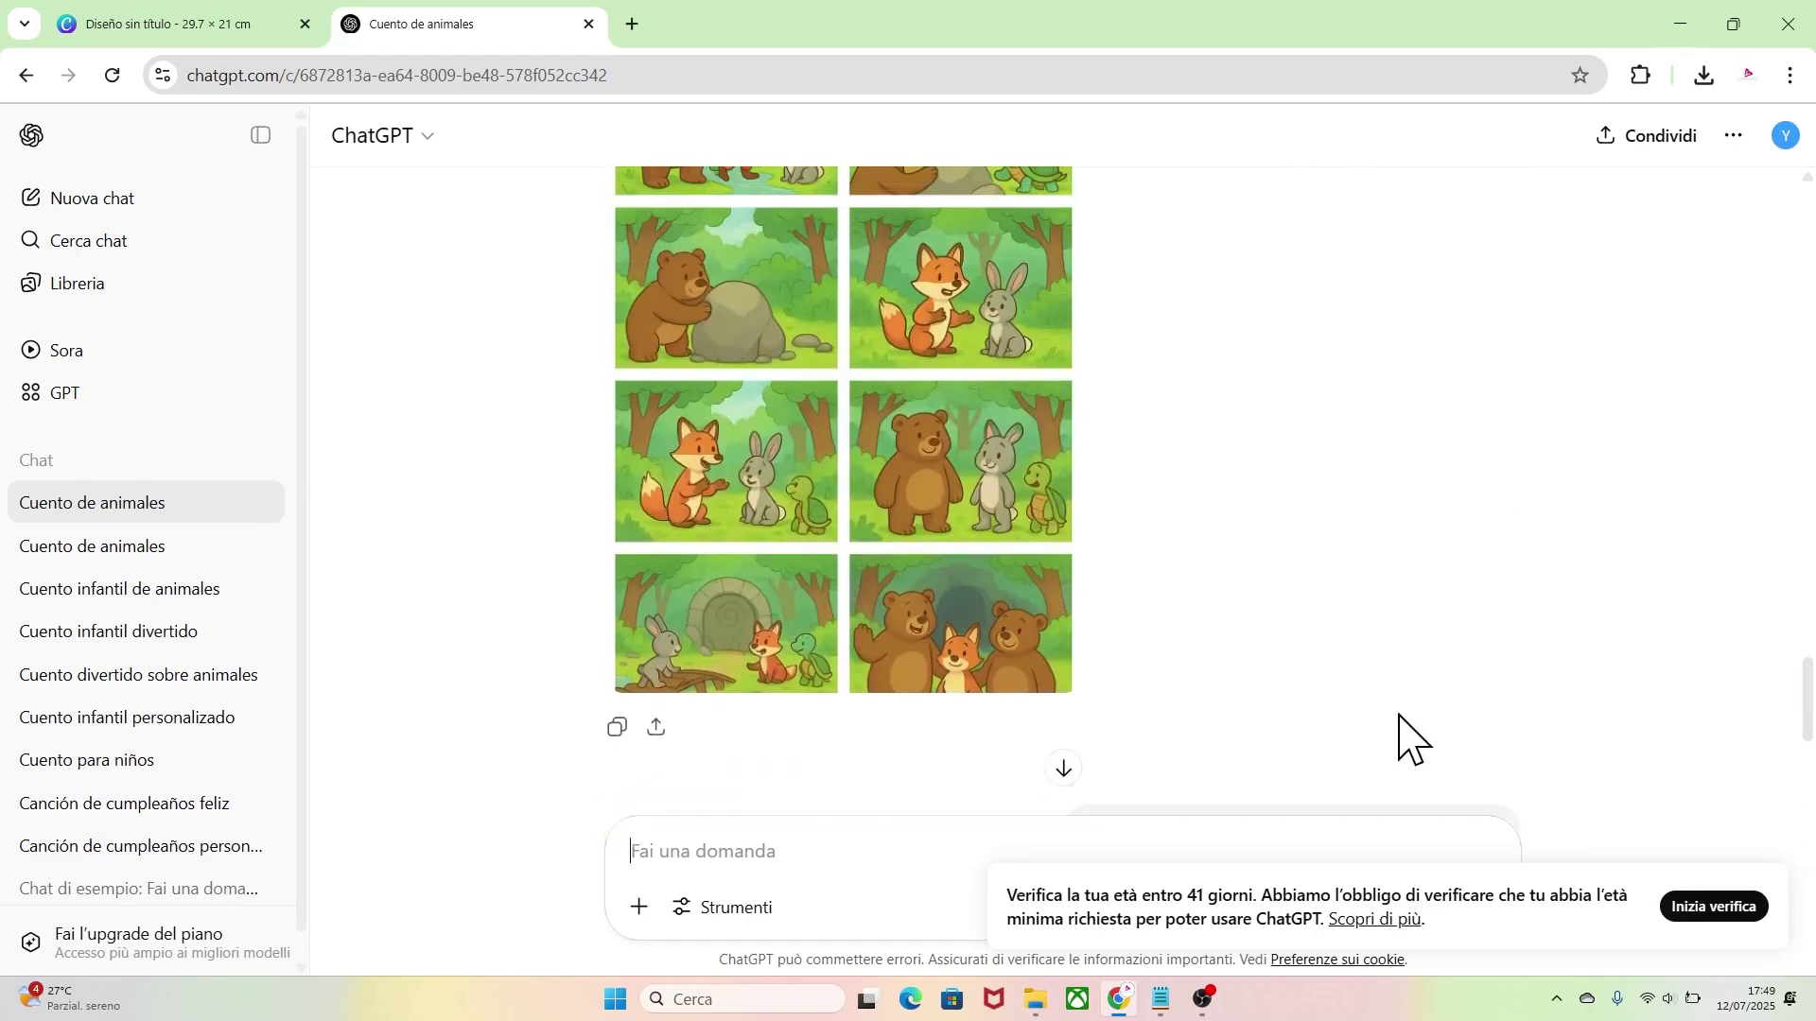
{"action": "left_click", "coordinate": [705, 677]}
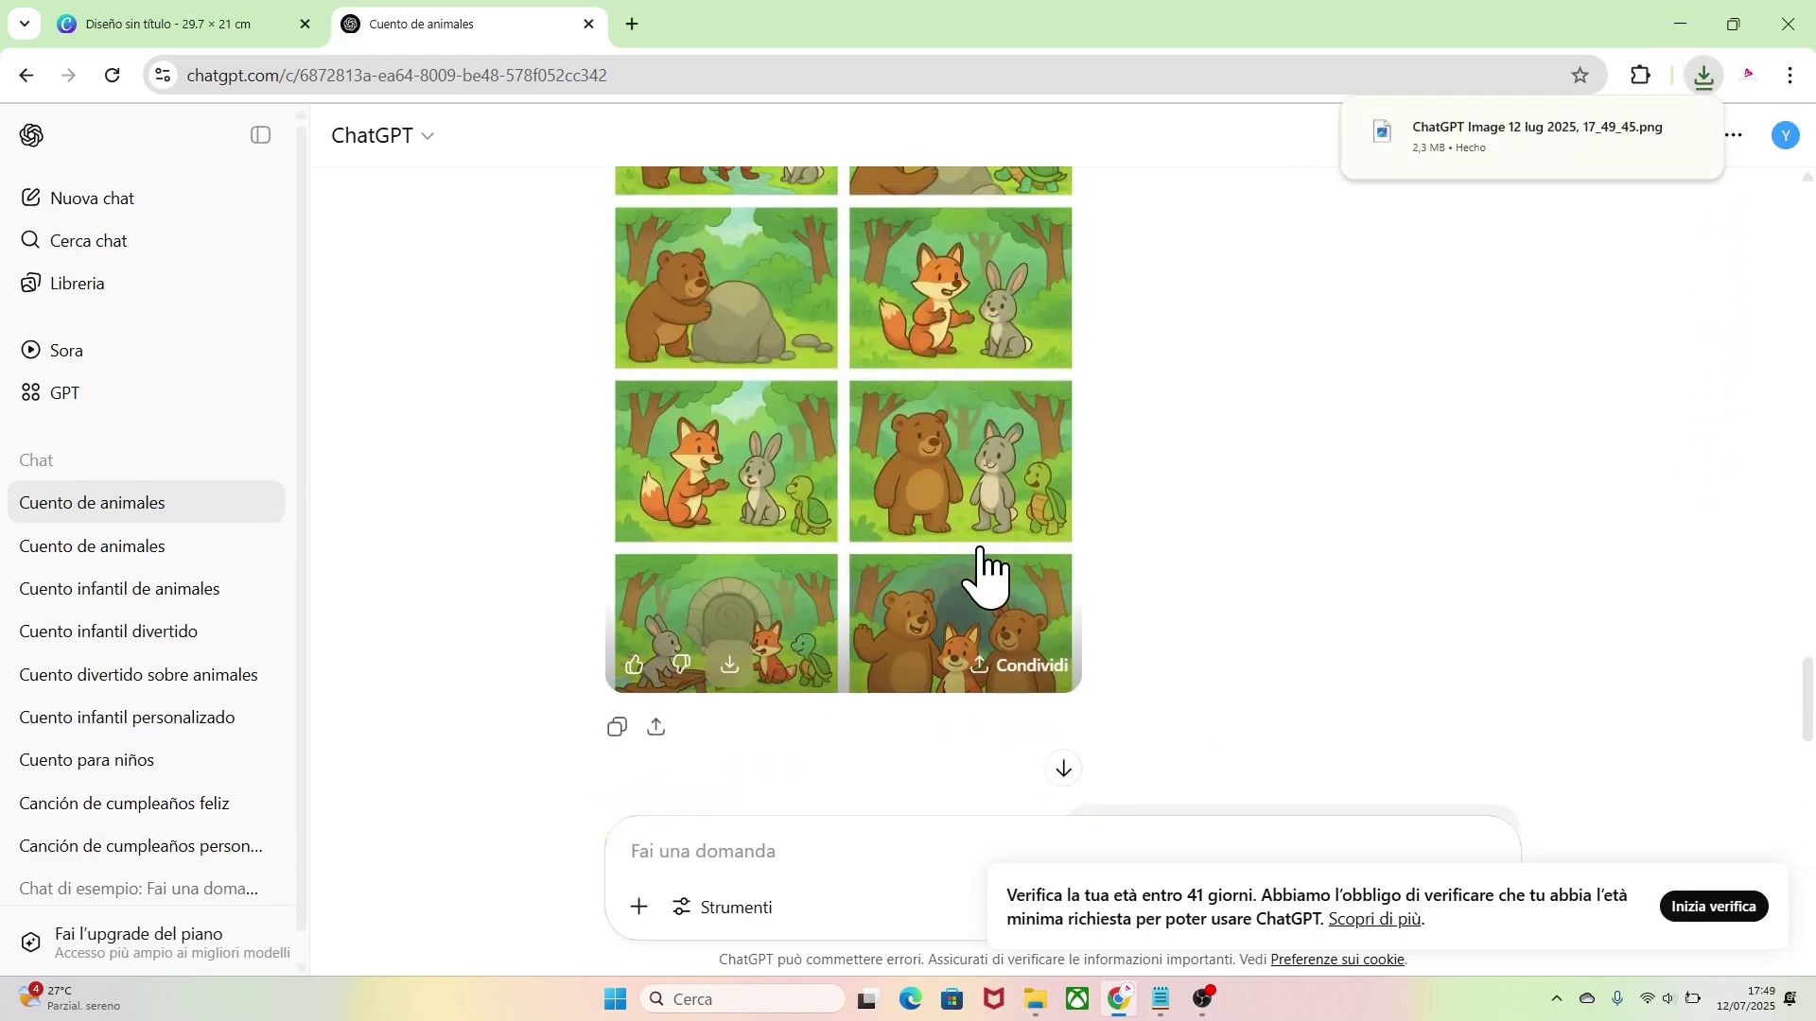
{"action": "left_click_drag", "start_coordinate": [1810, 718], "coordinate": [1802, 829]}
{"action": "left_click", "coordinate": [732, 650]}
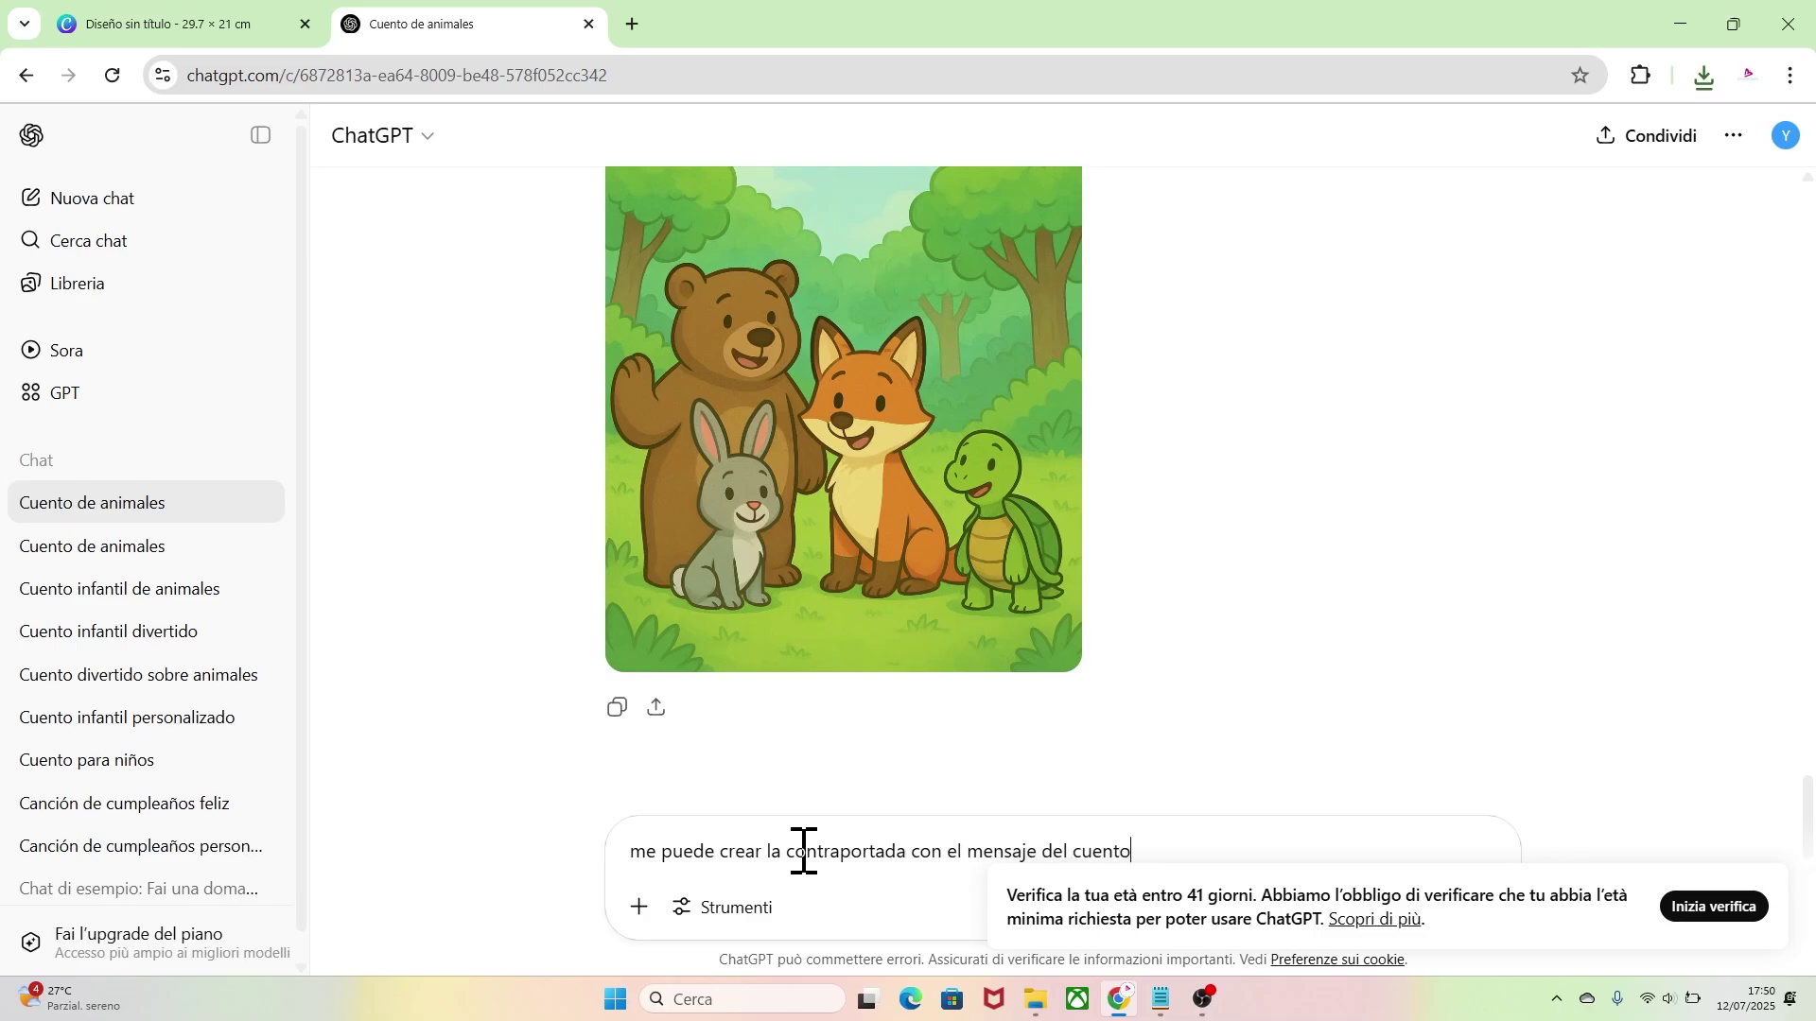
Request a back cover with "me puede crear la contraportada con el mensaje del cuento" and download the resulting image
{"action": "key", "text": "Return"}
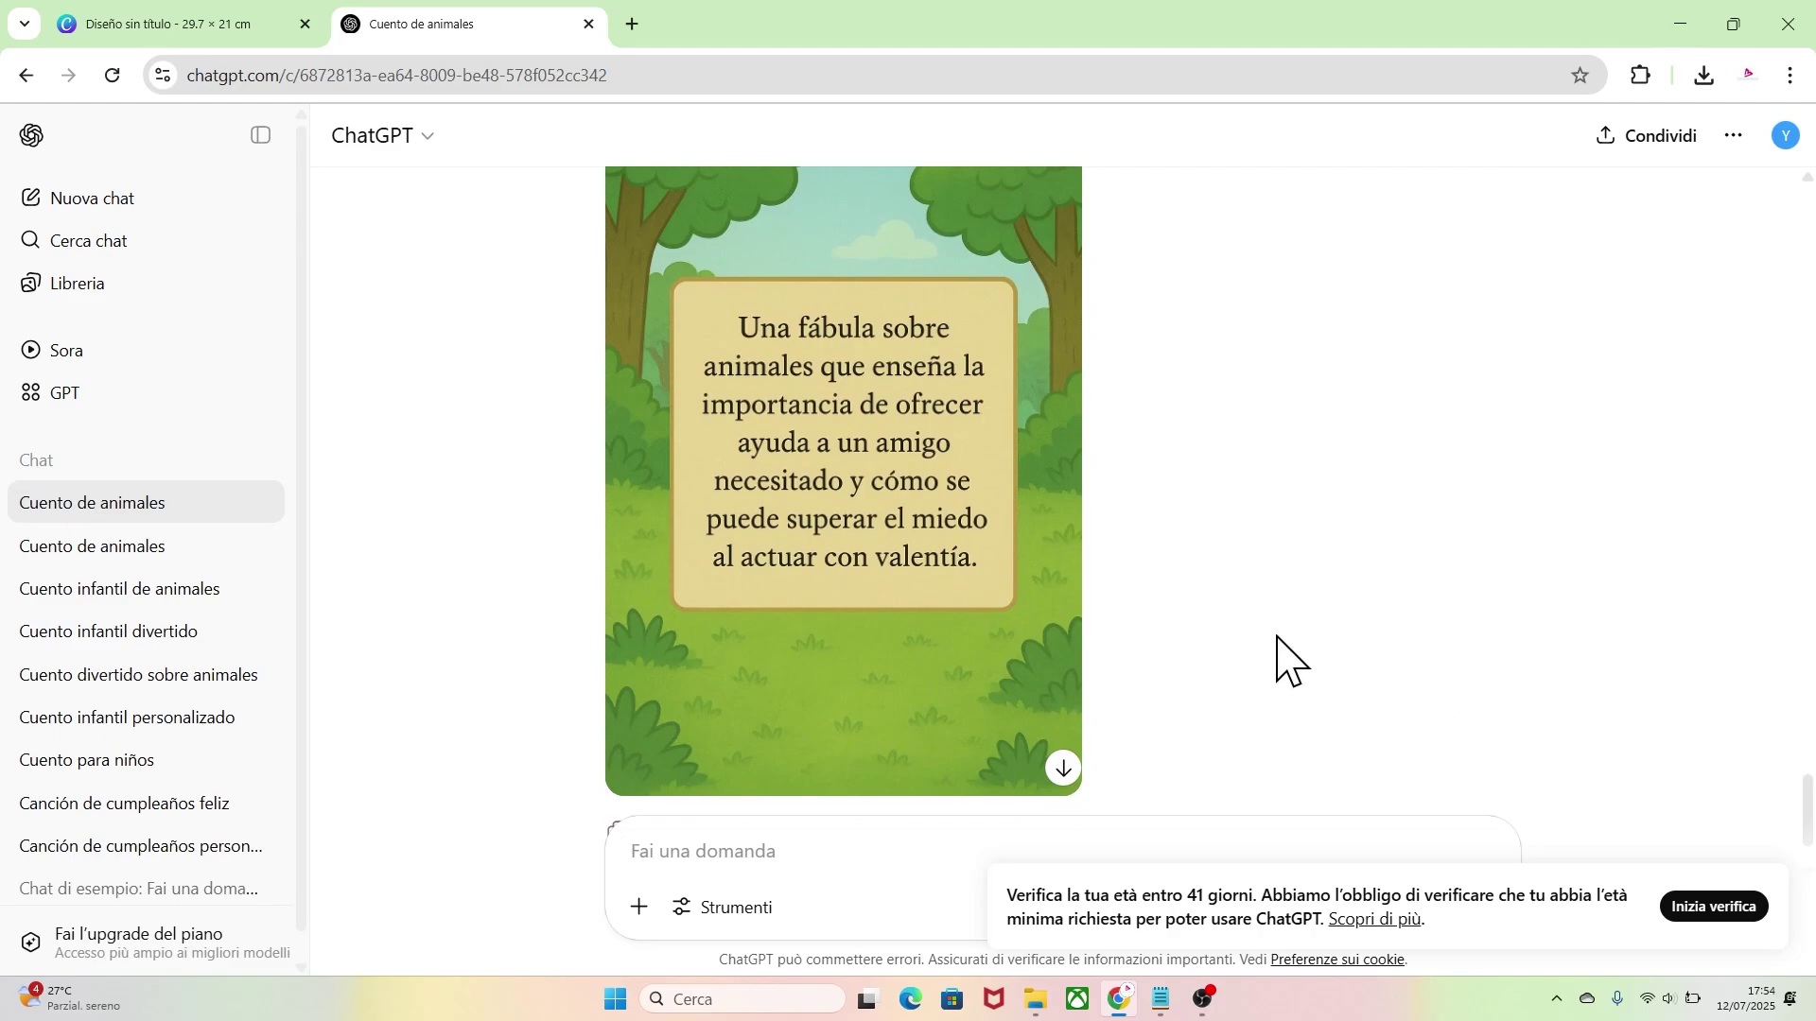
{"action": "mouse_move", "coordinate": [924, 559]}
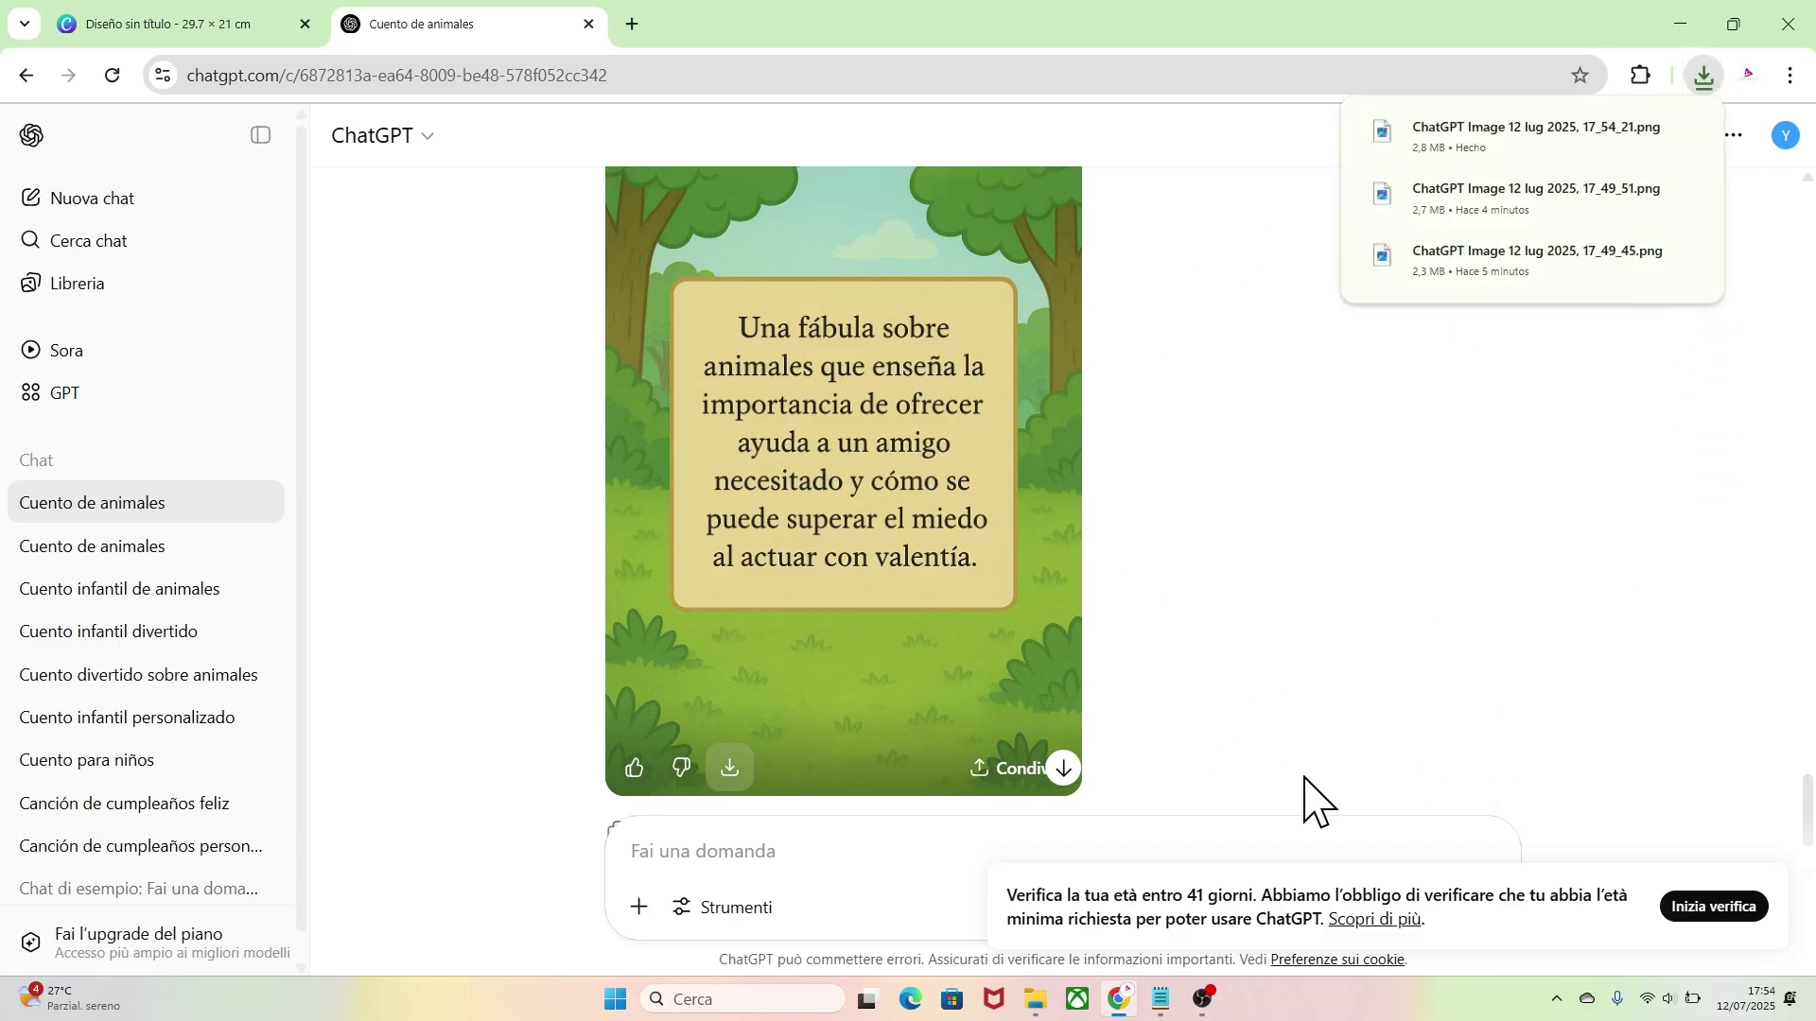
Switch back to the Canva design and upload the three ChatGPT images from the libro folder on the desktop
{"action": "left_click", "coordinate": [223, 21]}
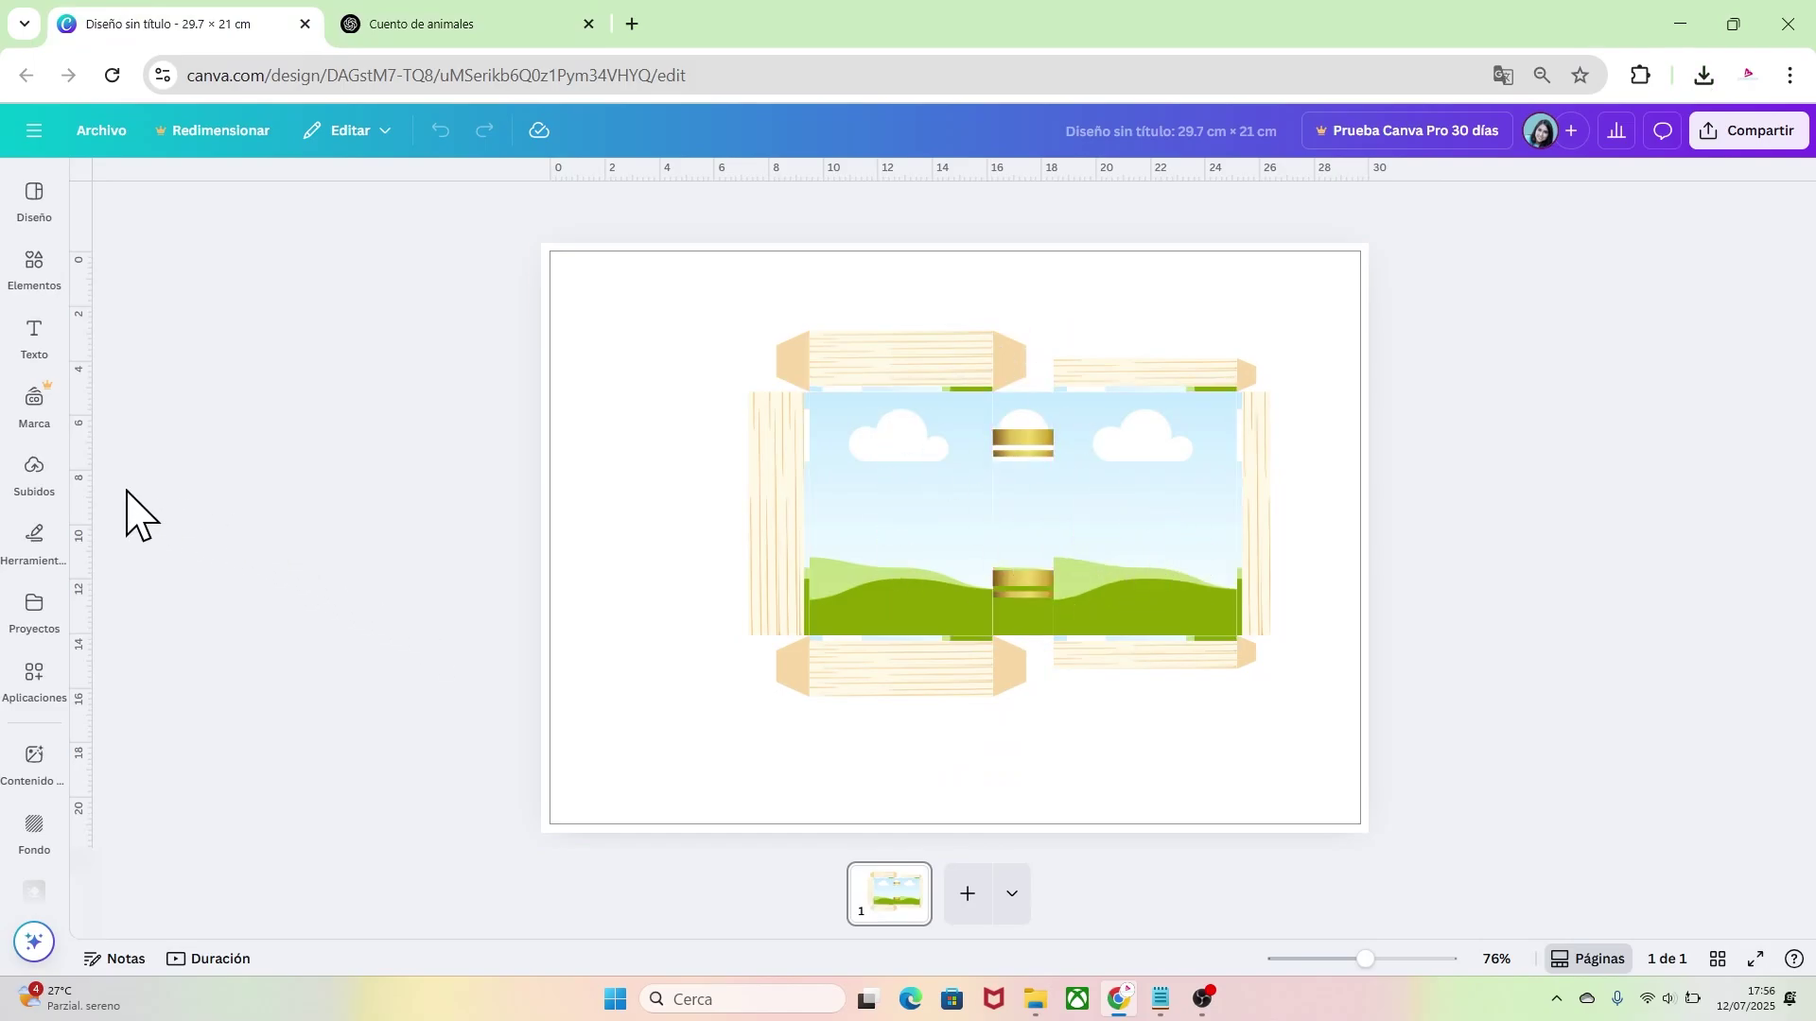
{"action": "left_click", "coordinate": [36, 471]}
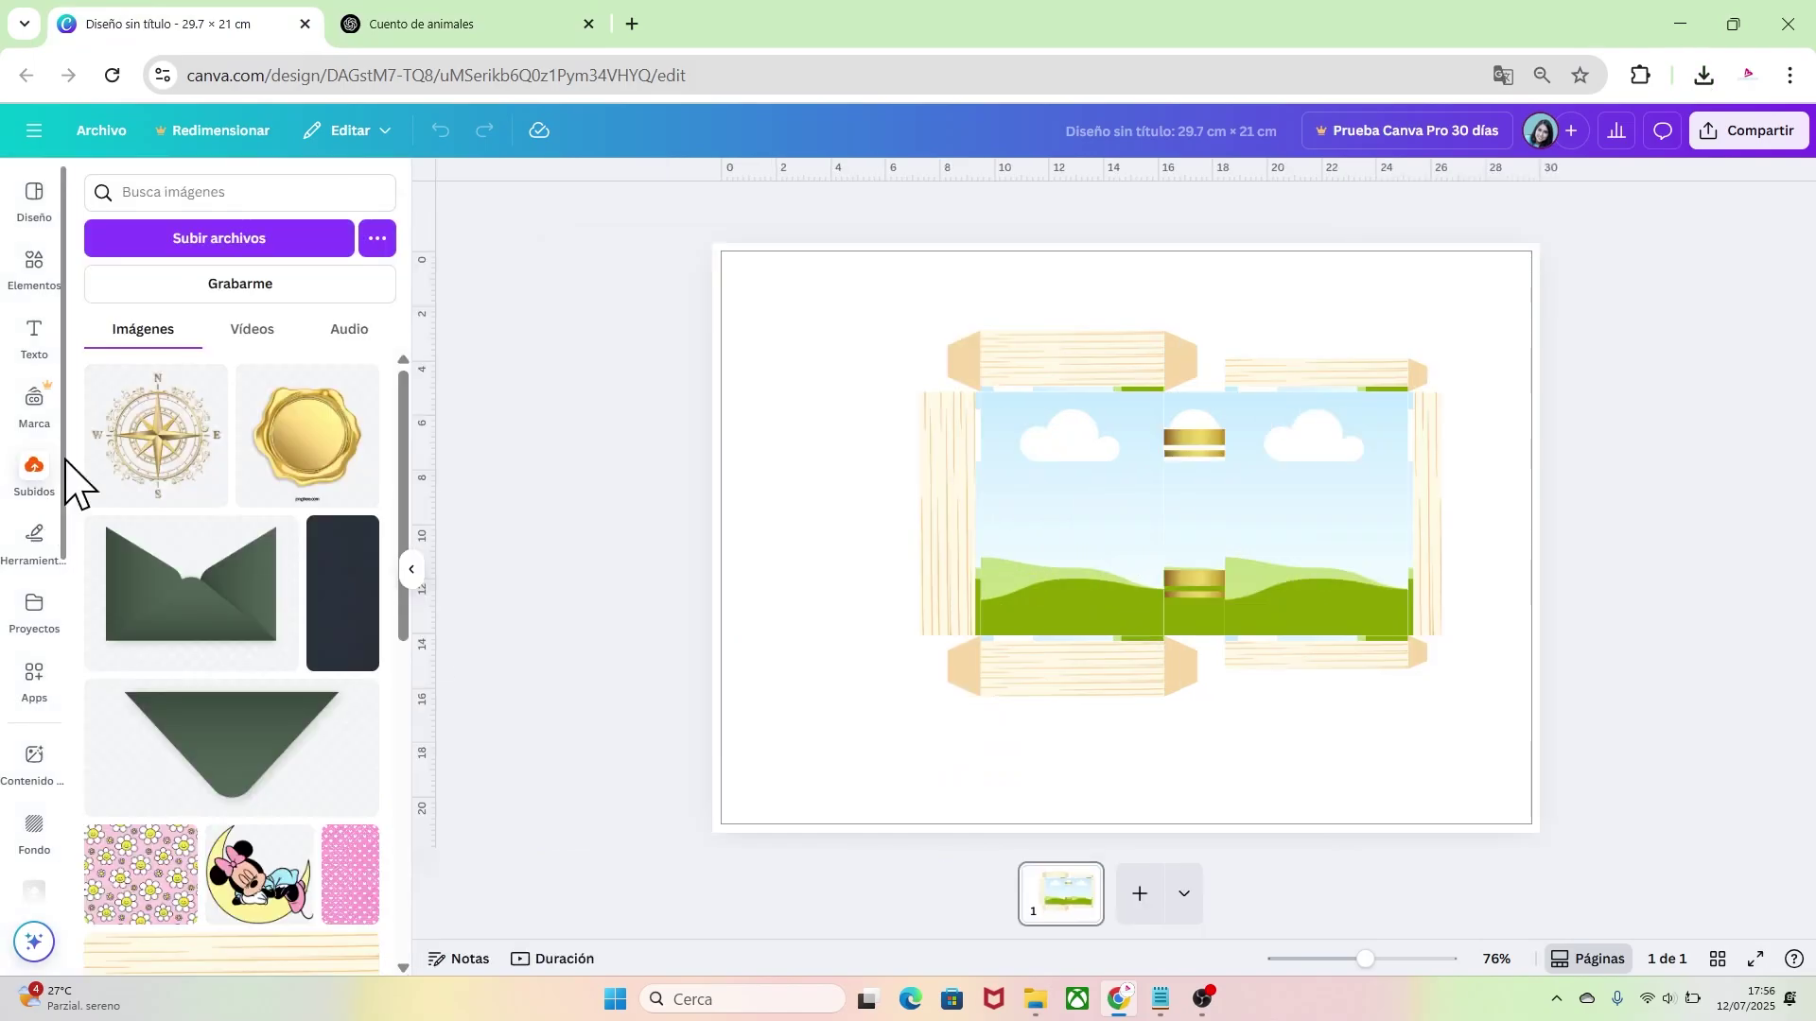
{"action": "left_click", "coordinate": [248, 246]}
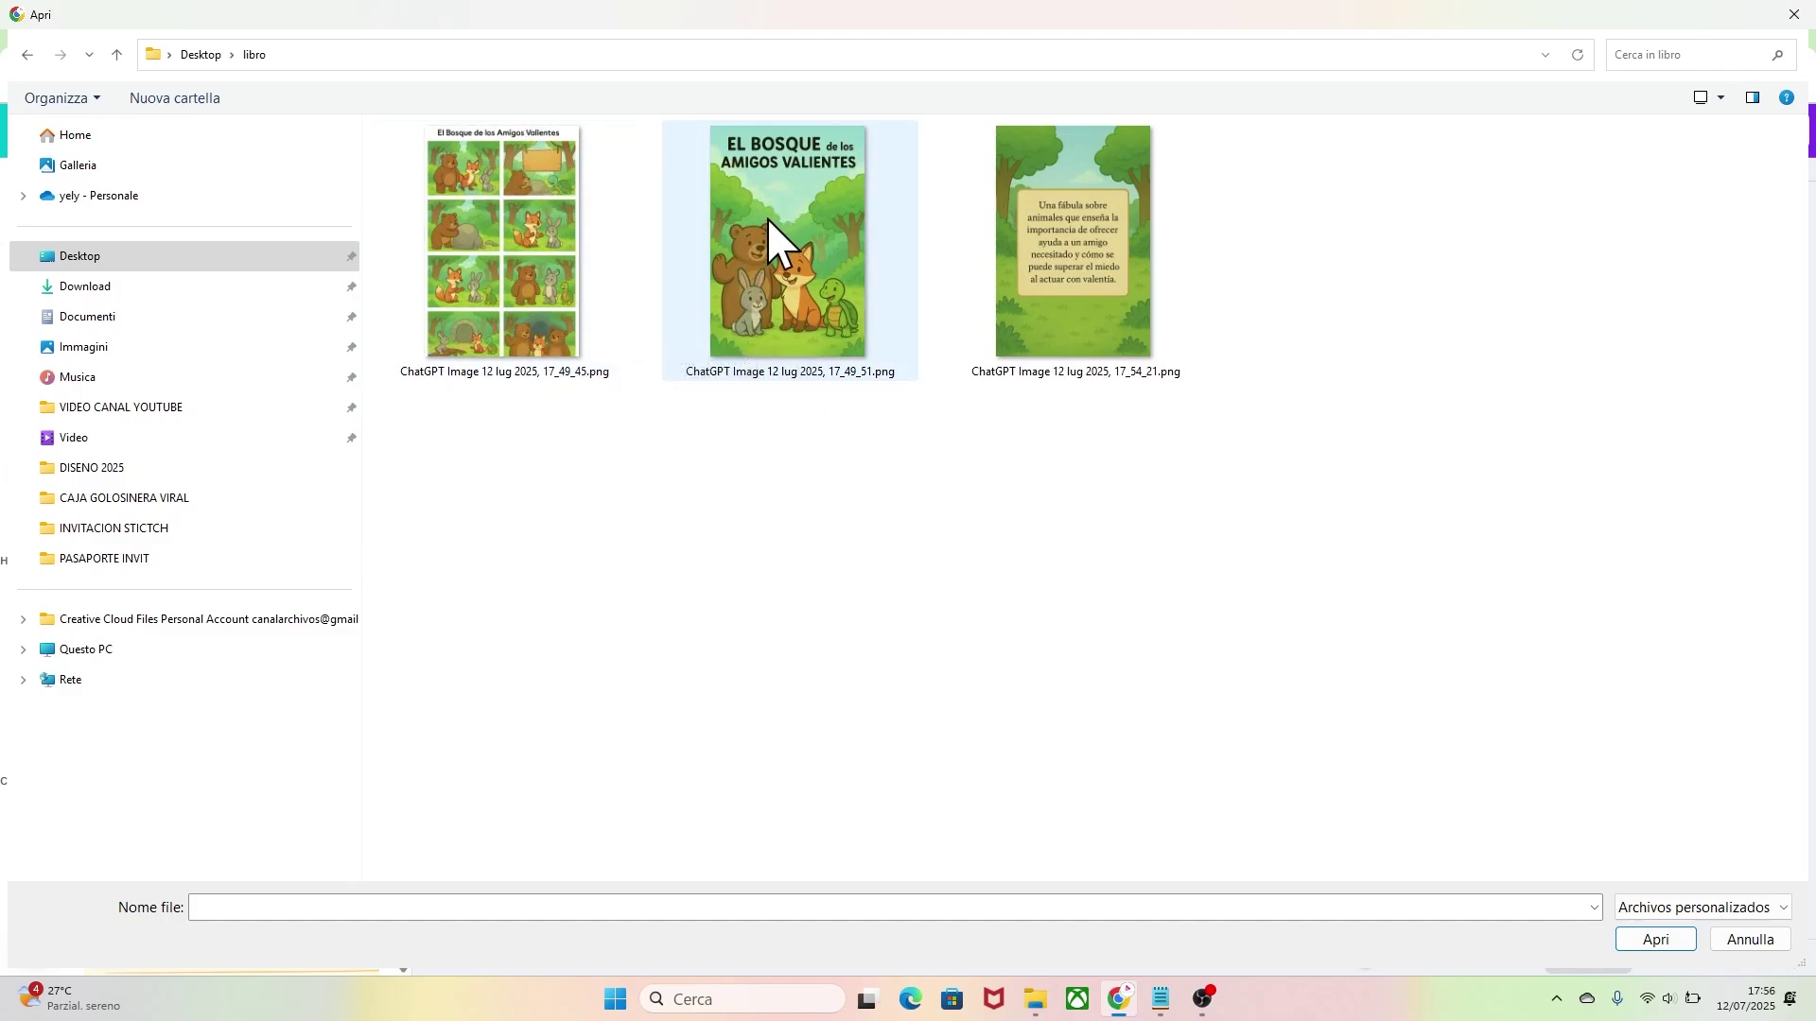
{"action": "left_click_drag", "start_coordinate": [1217, 502], "coordinate": [519, 211]}
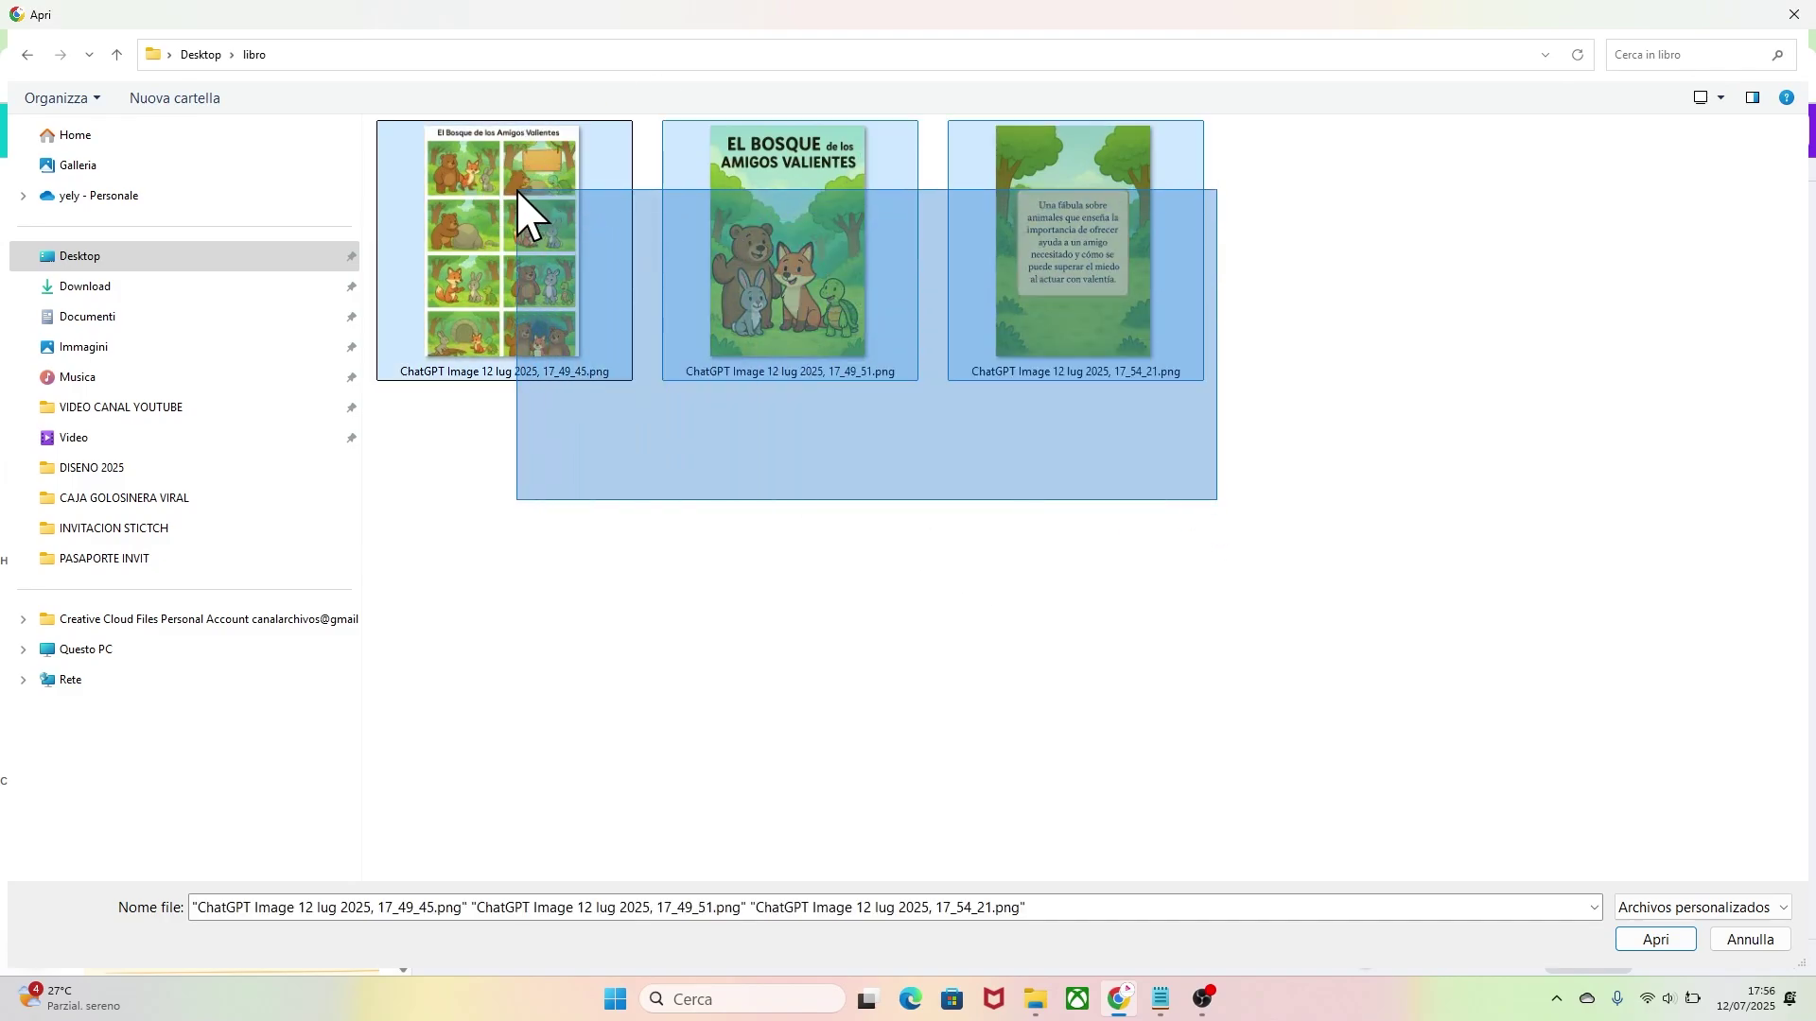
{"action": "left_click", "coordinate": [1664, 939]}
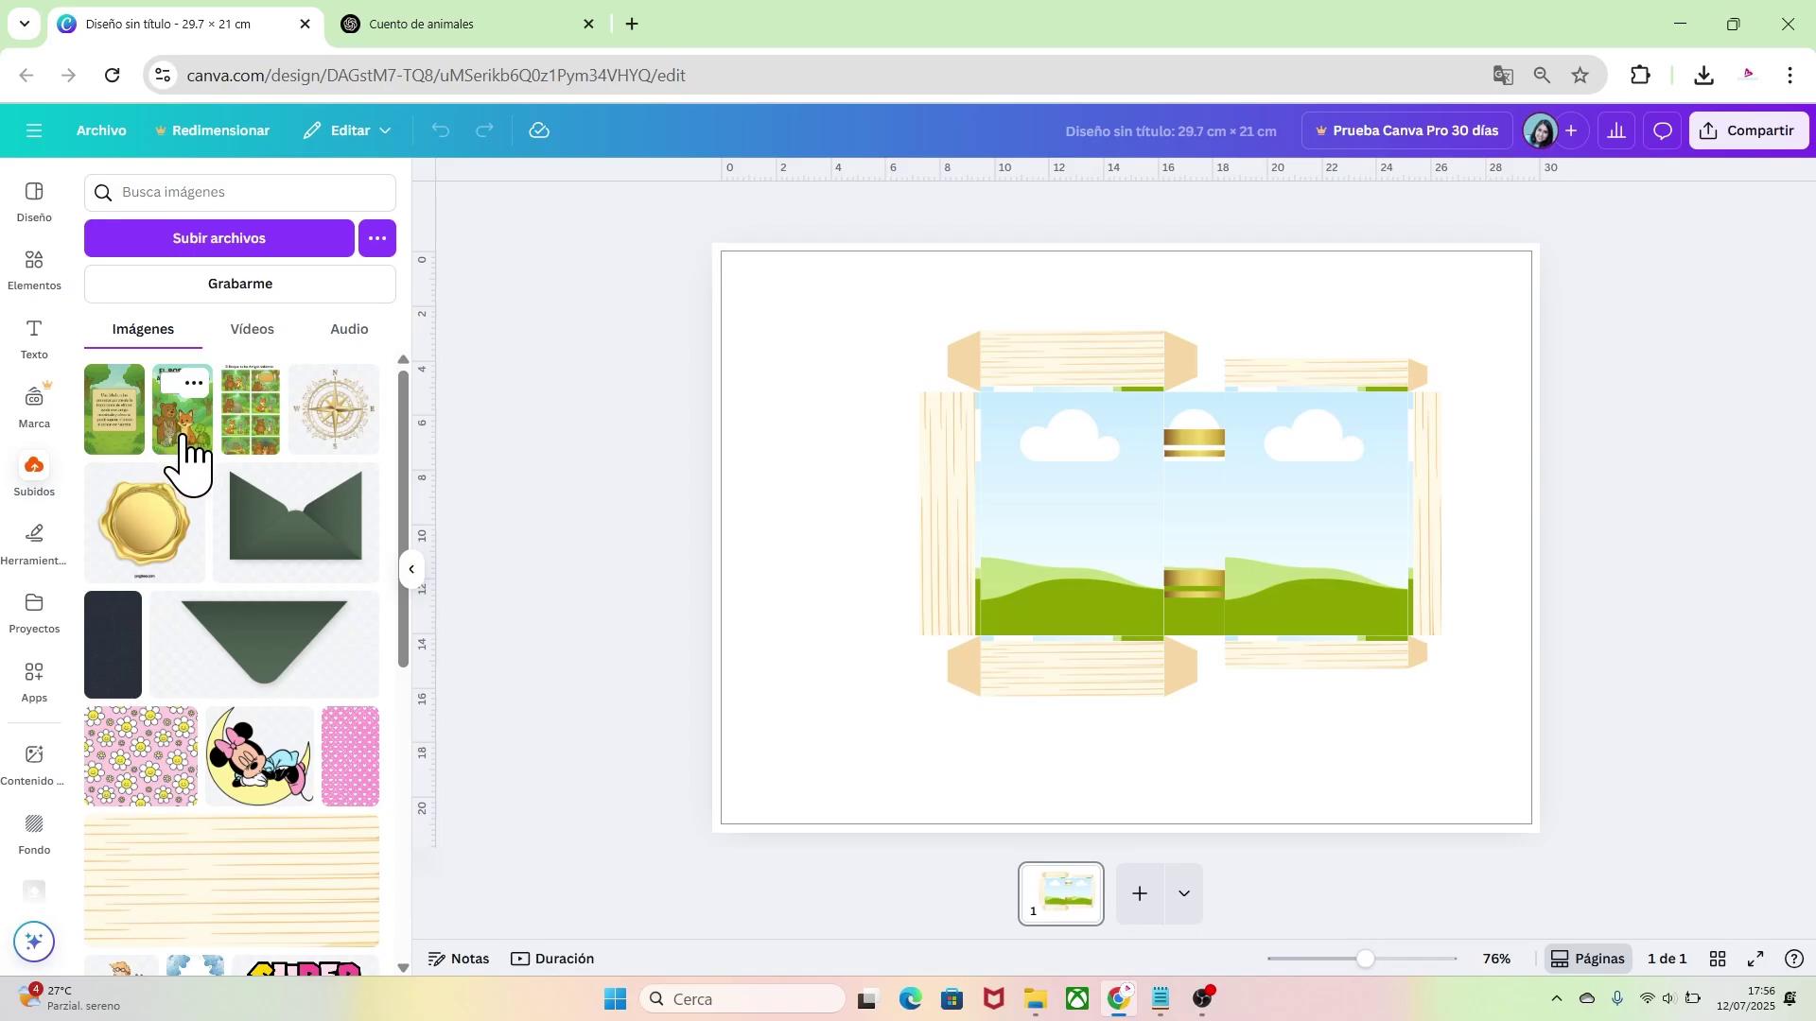
Fill the front cover frame with the story cover image, enlarged to crop out its title, and the back cover frame with the message image
{"action": "left_click_drag", "start_coordinate": [183, 435], "coordinate": [1291, 473]}
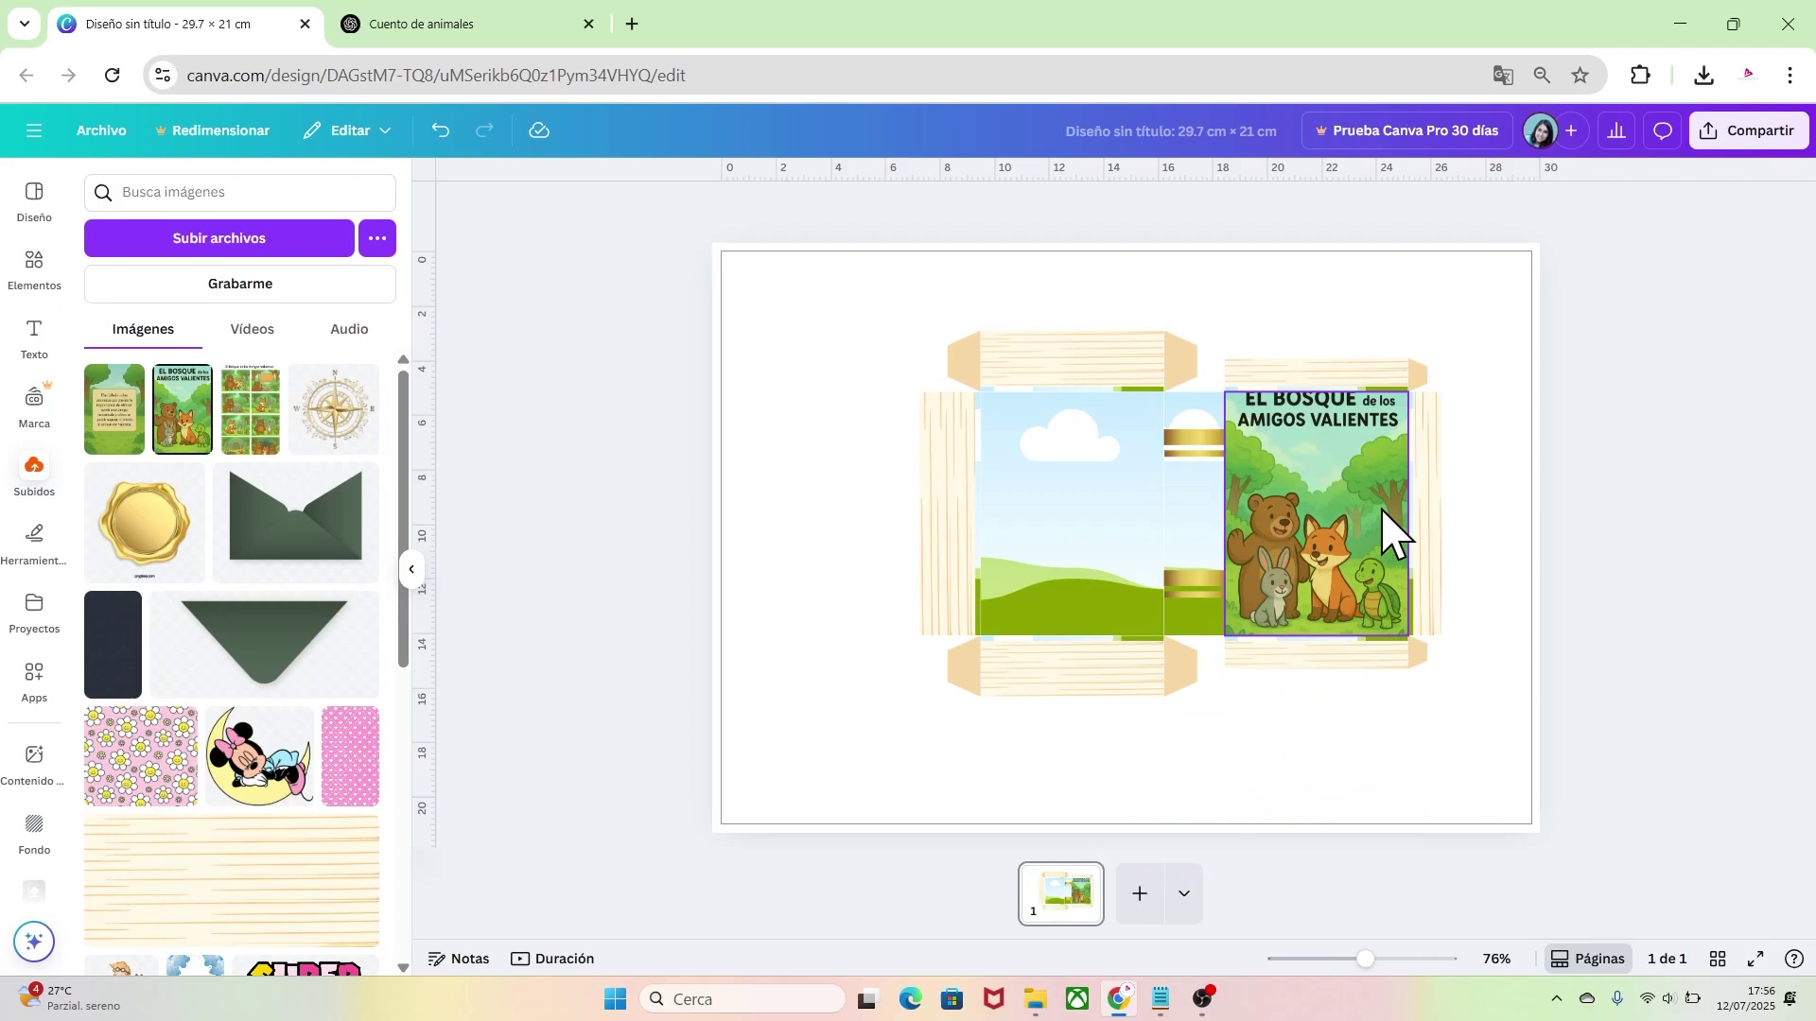
{"action": "double_click", "coordinate": [1343, 482]}
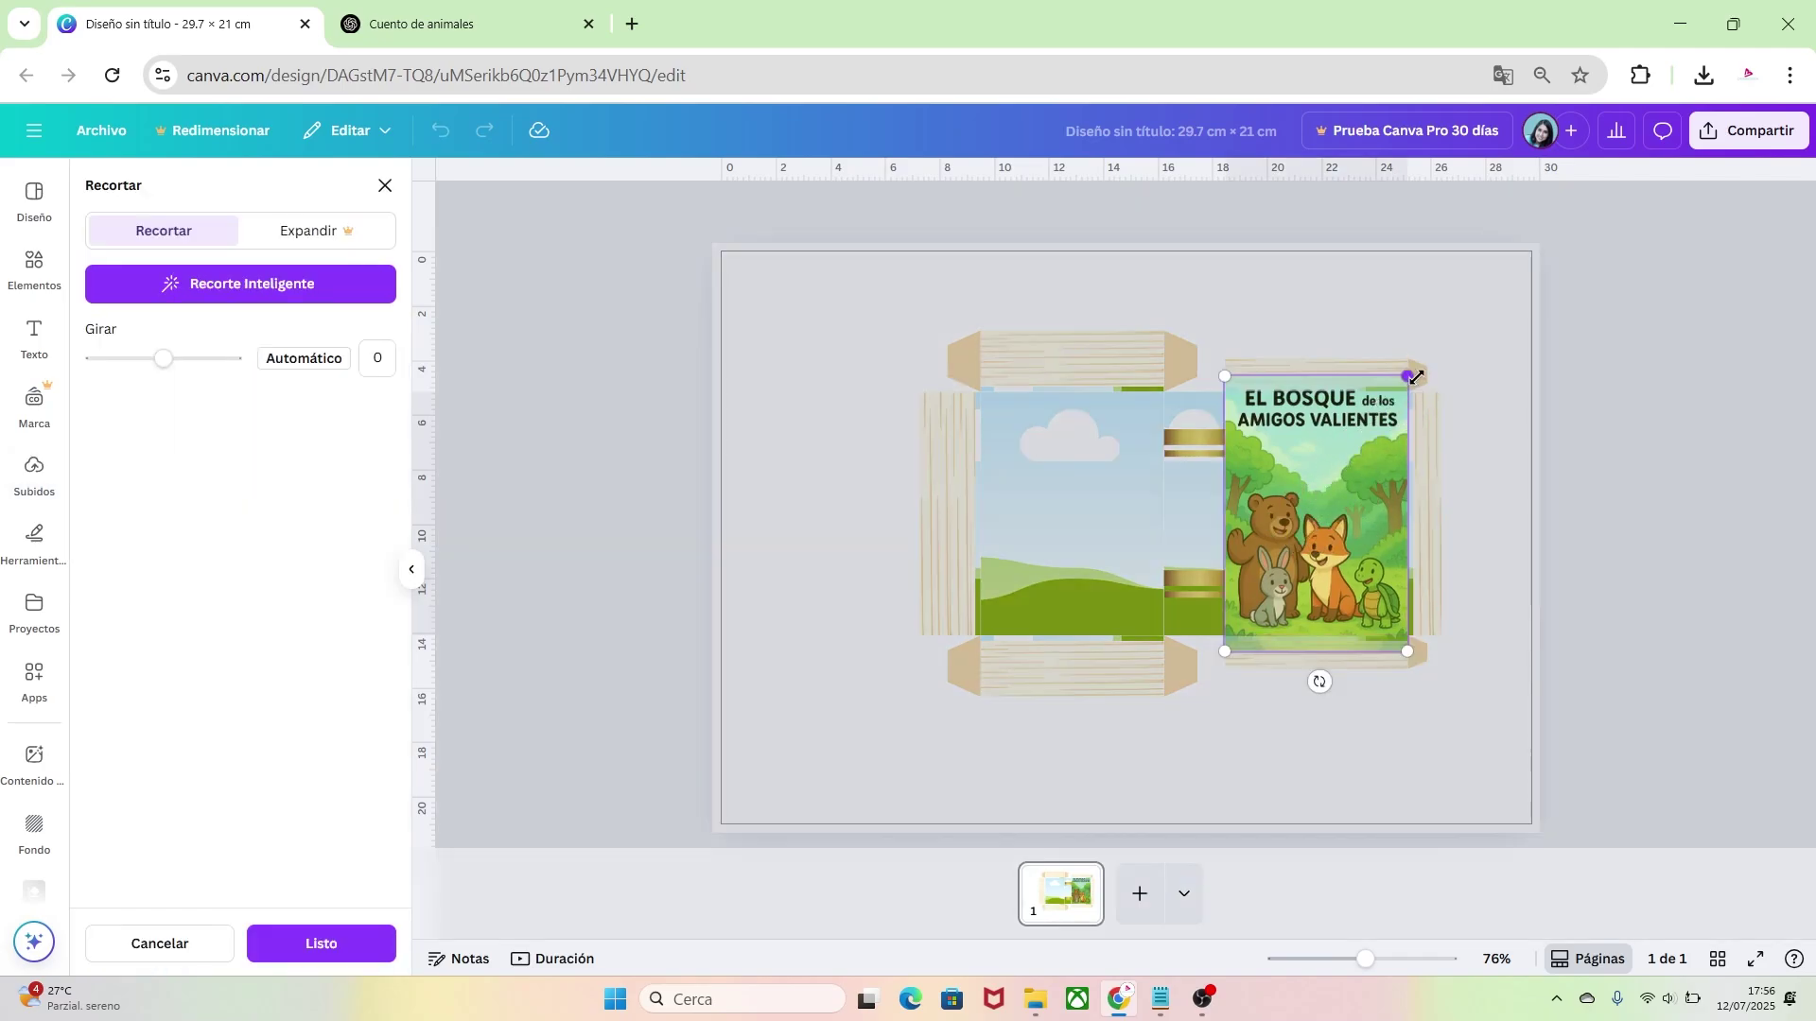
{"action": "left_click_drag", "start_coordinate": [1428, 351], "coordinate": [1435, 322]}
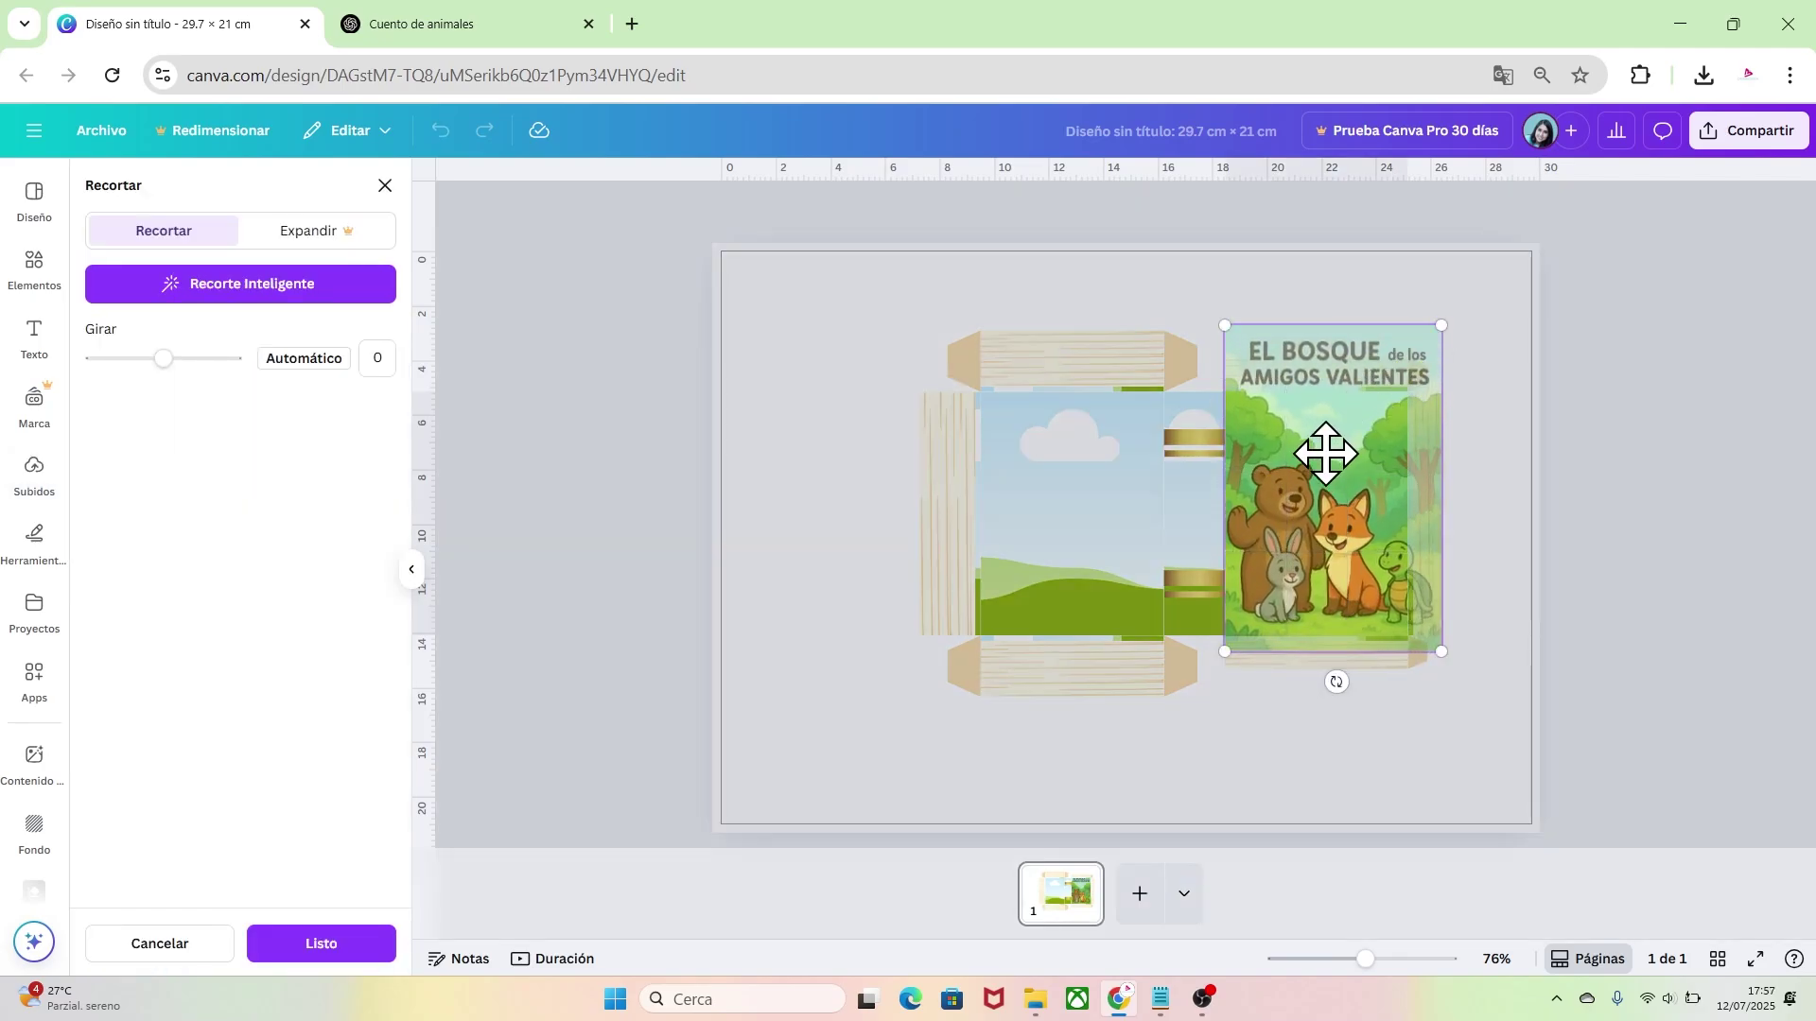
{"action": "key", "text": "Return"}
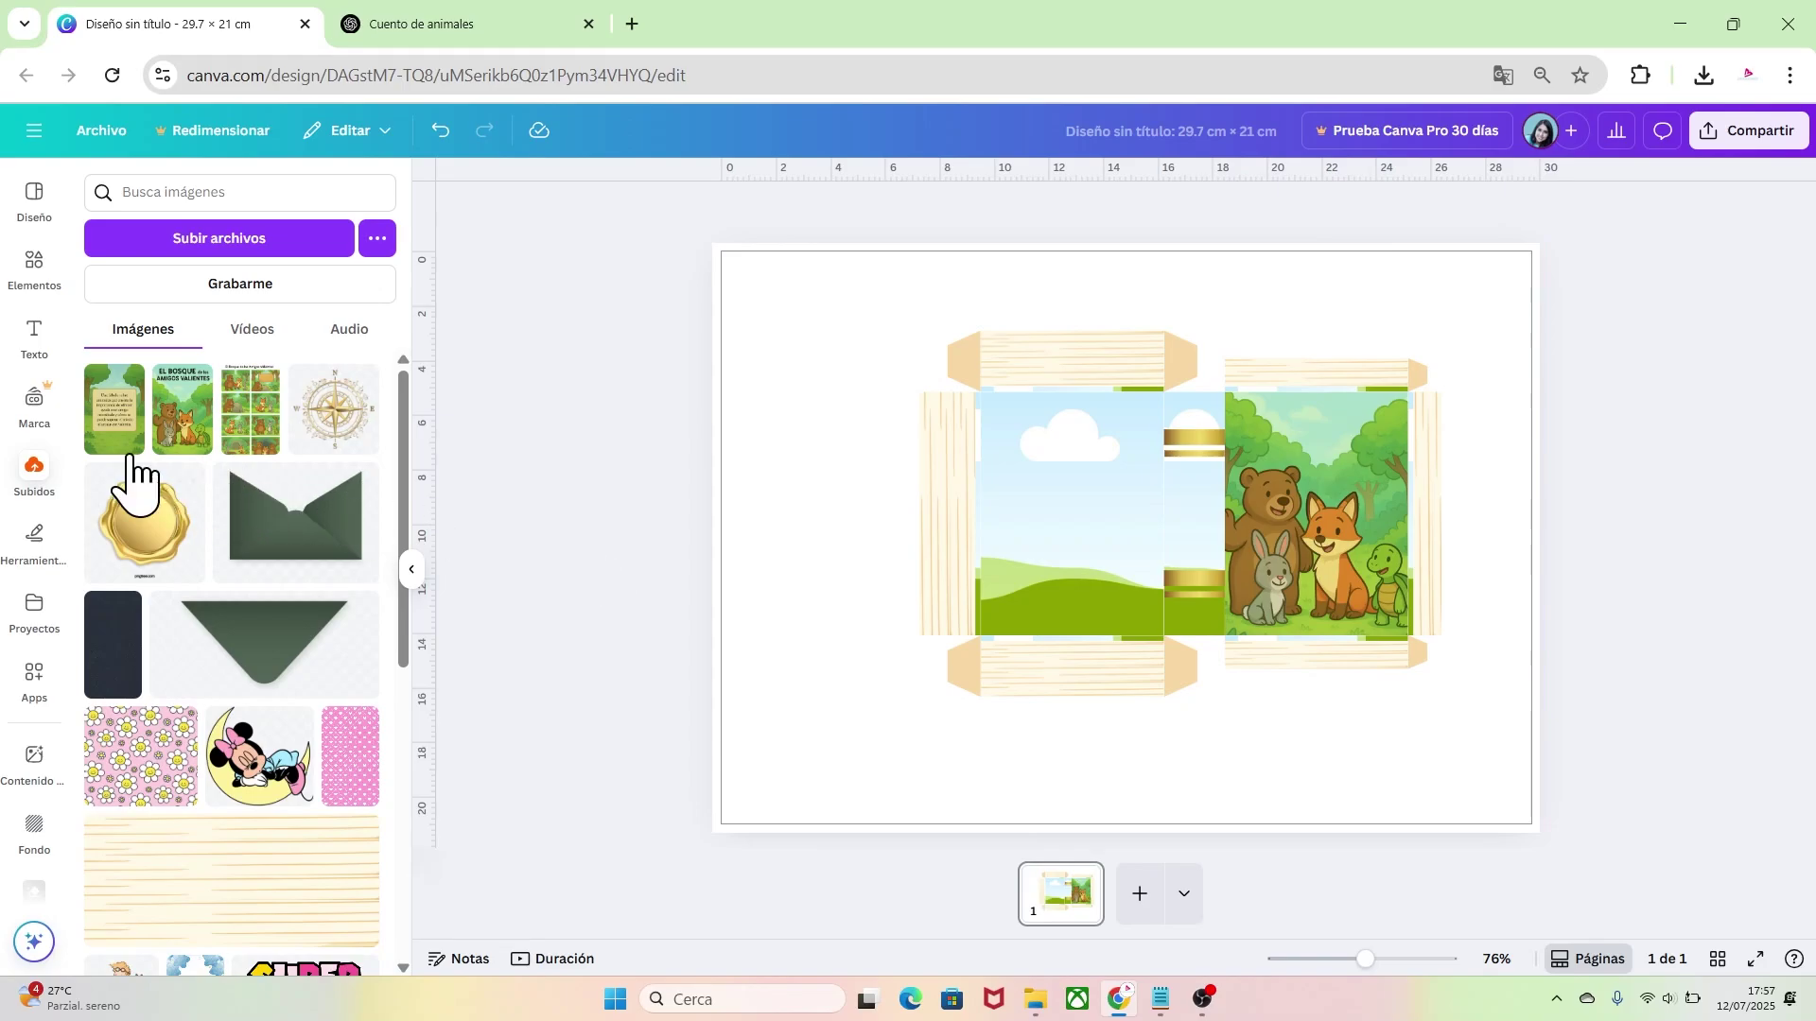
{"action": "left_click_drag", "start_coordinate": [111, 437], "coordinate": [1037, 498]}
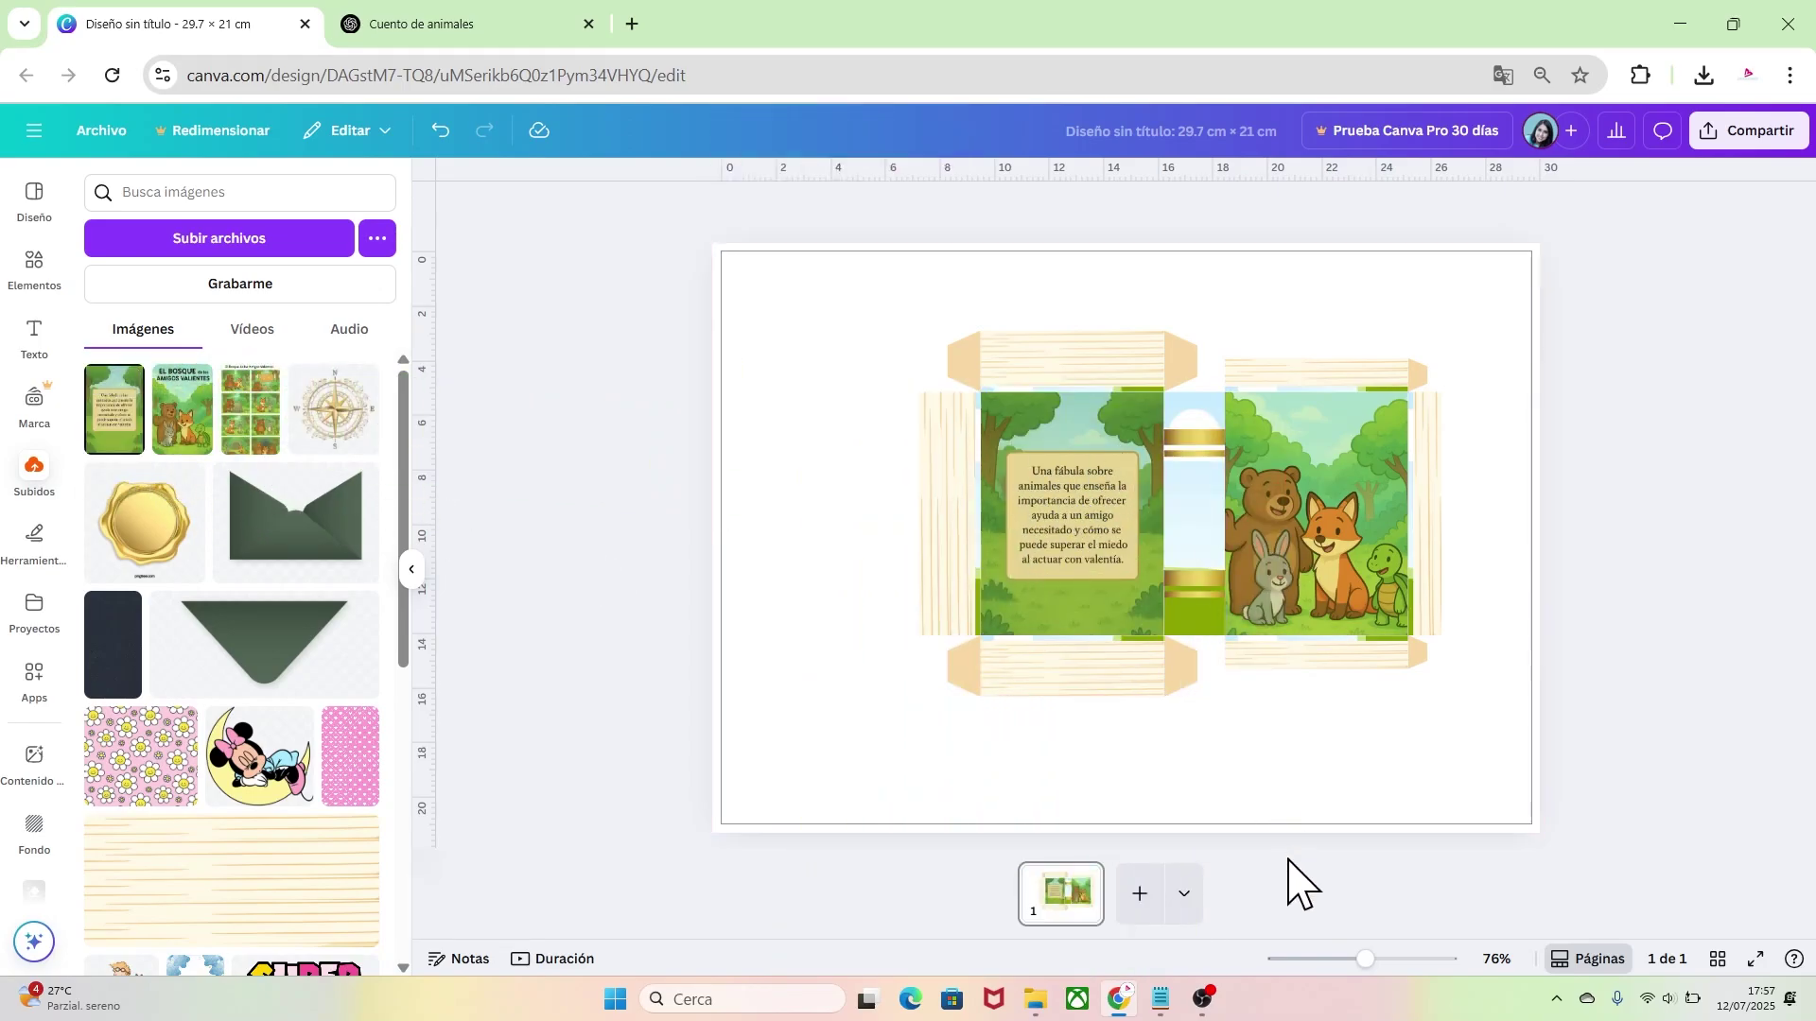
Unlock the book's spine and fill it with the dark green #215D2B
{"action": "left_click_drag", "start_coordinate": [1365, 959], "coordinate": [1388, 961]}
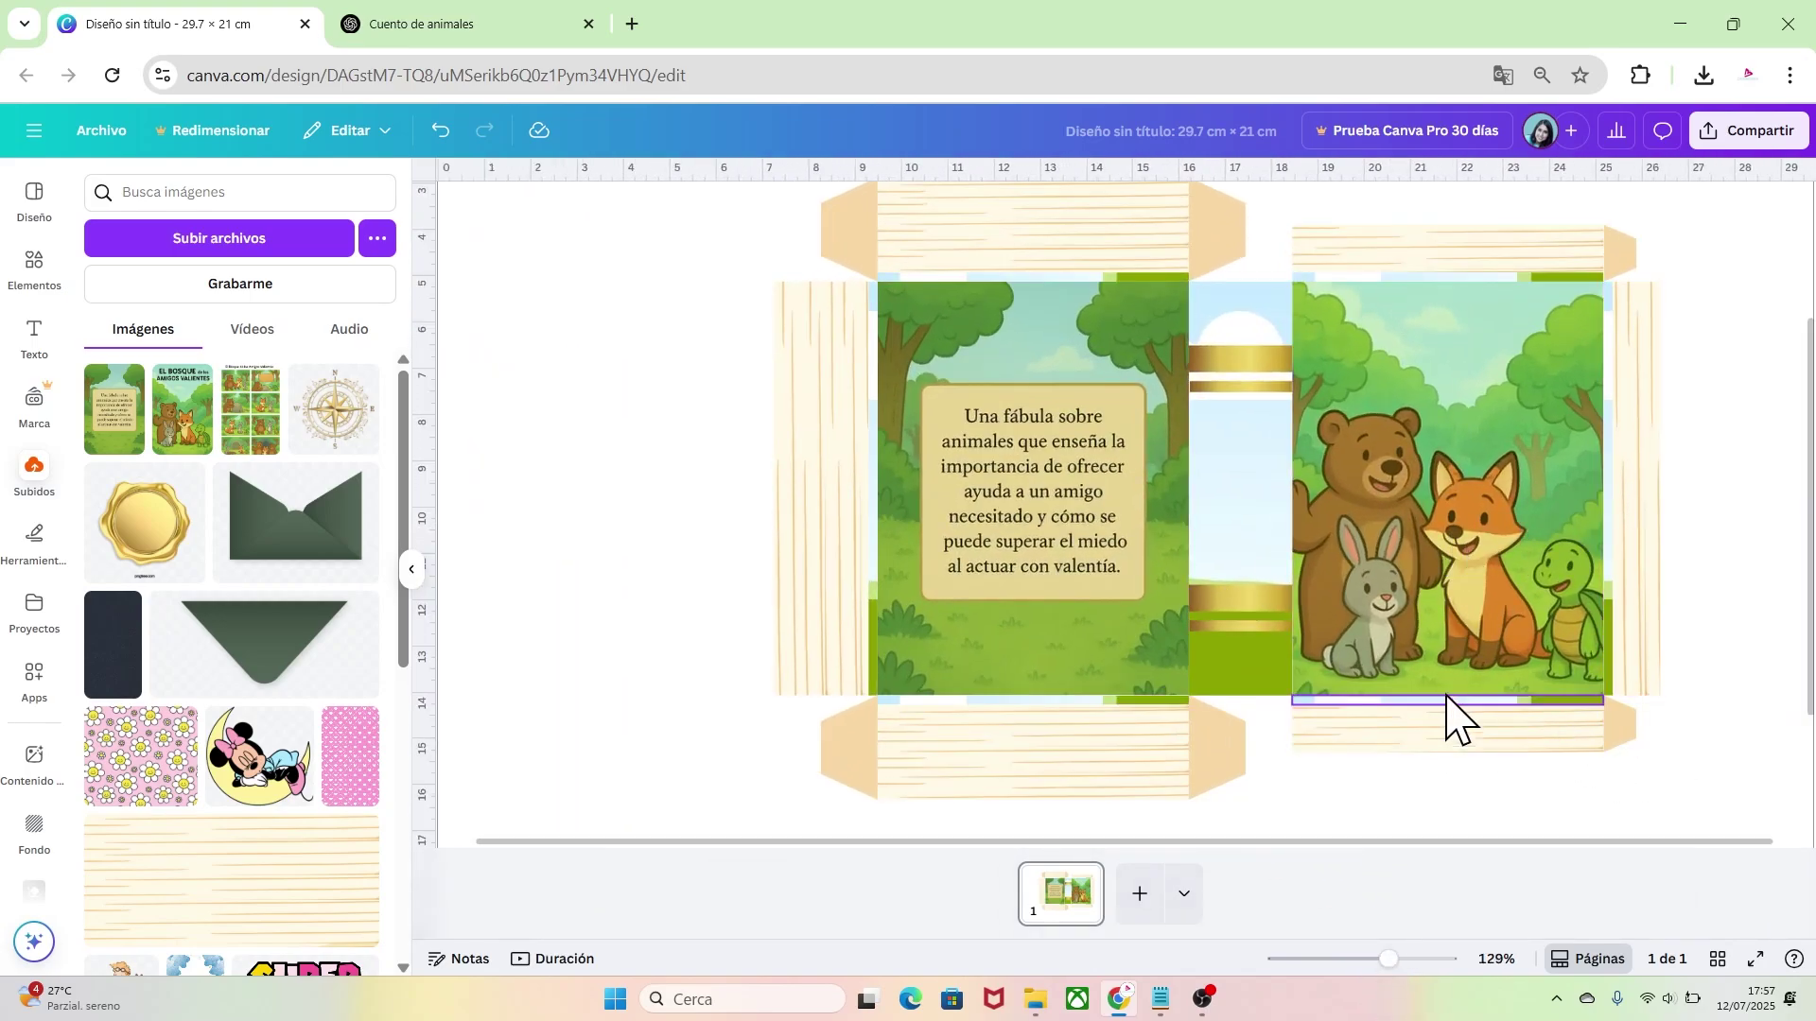
{"action": "left_click", "coordinate": [1246, 483]}
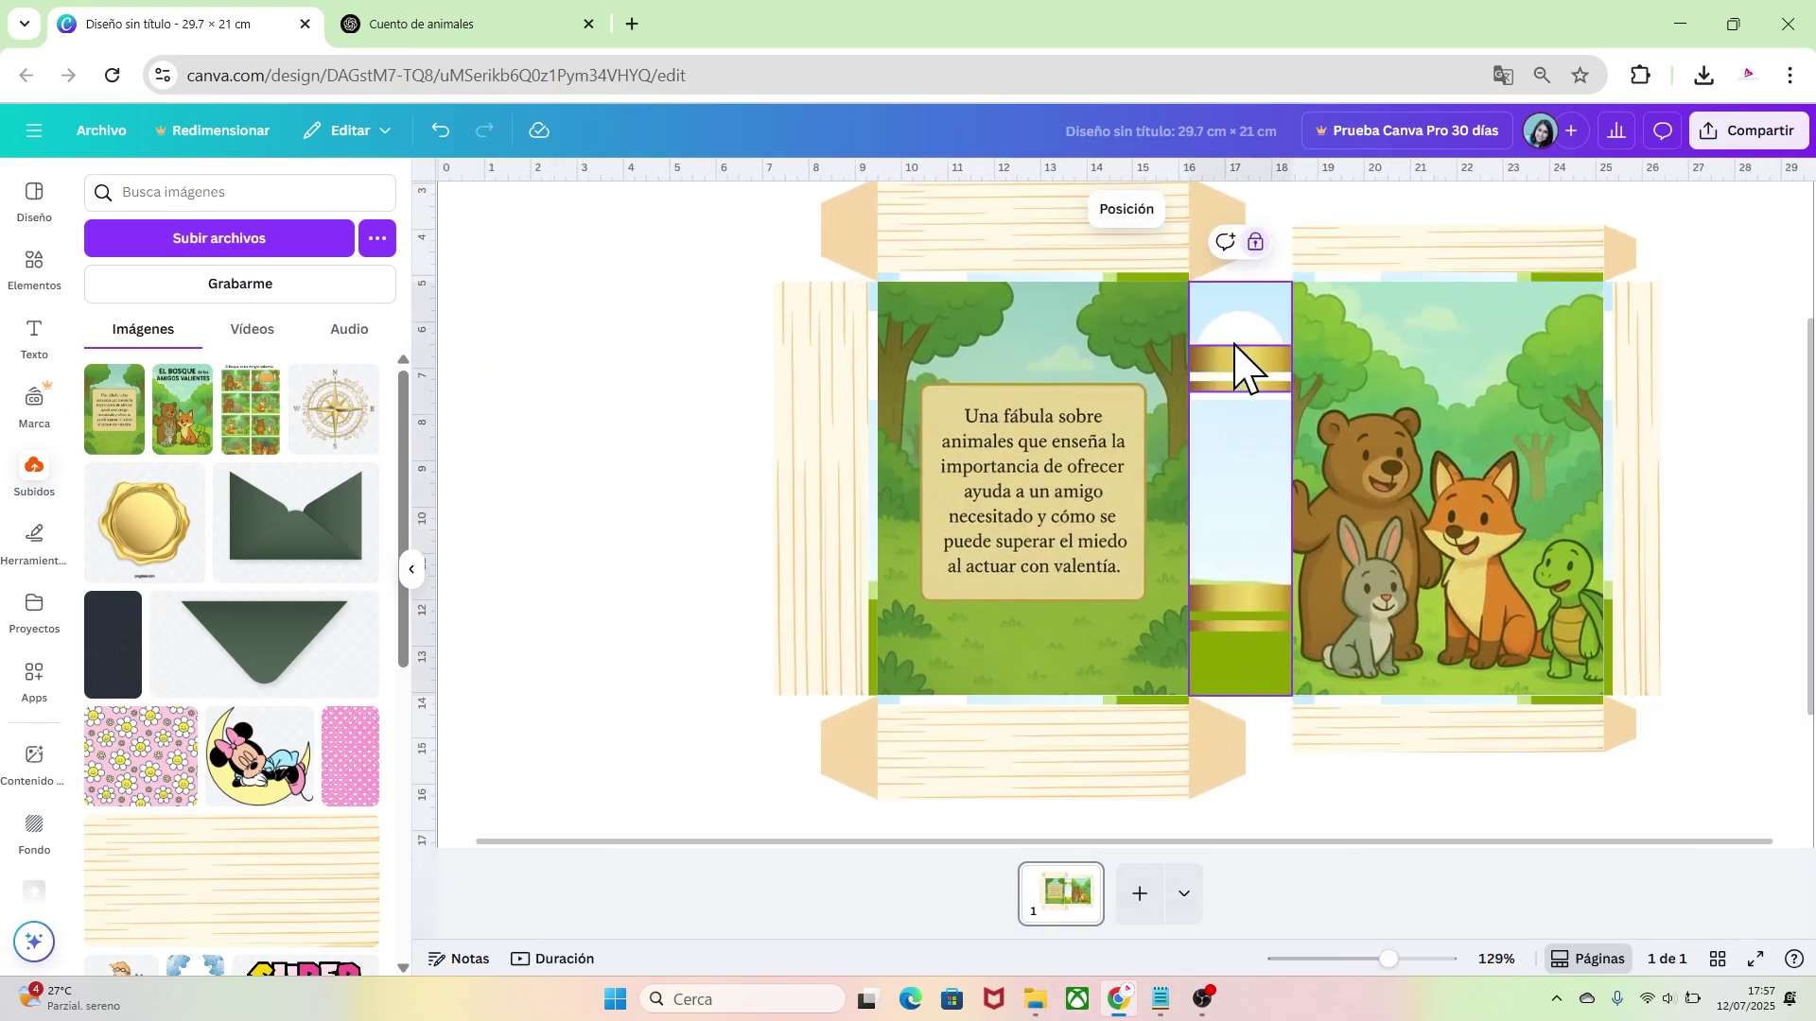
{"action": "left_click", "coordinate": [1256, 244]}
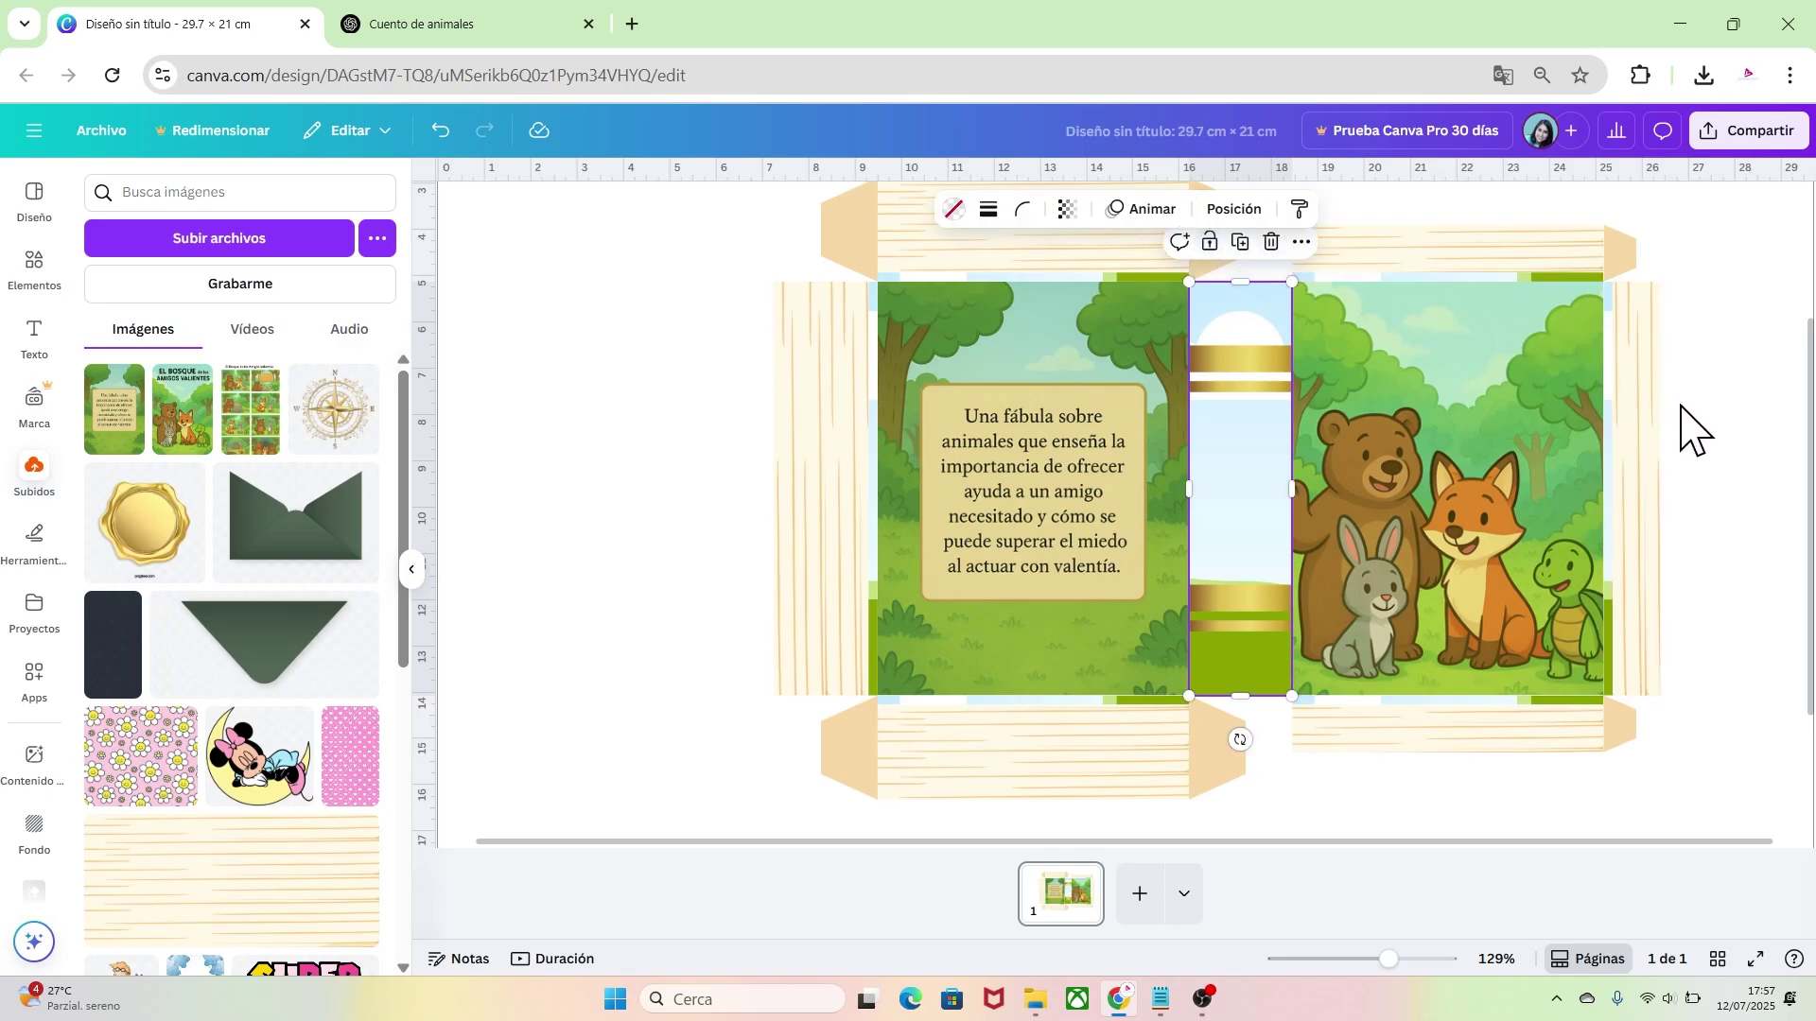
{"action": "left_click", "coordinate": [1248, 394]}
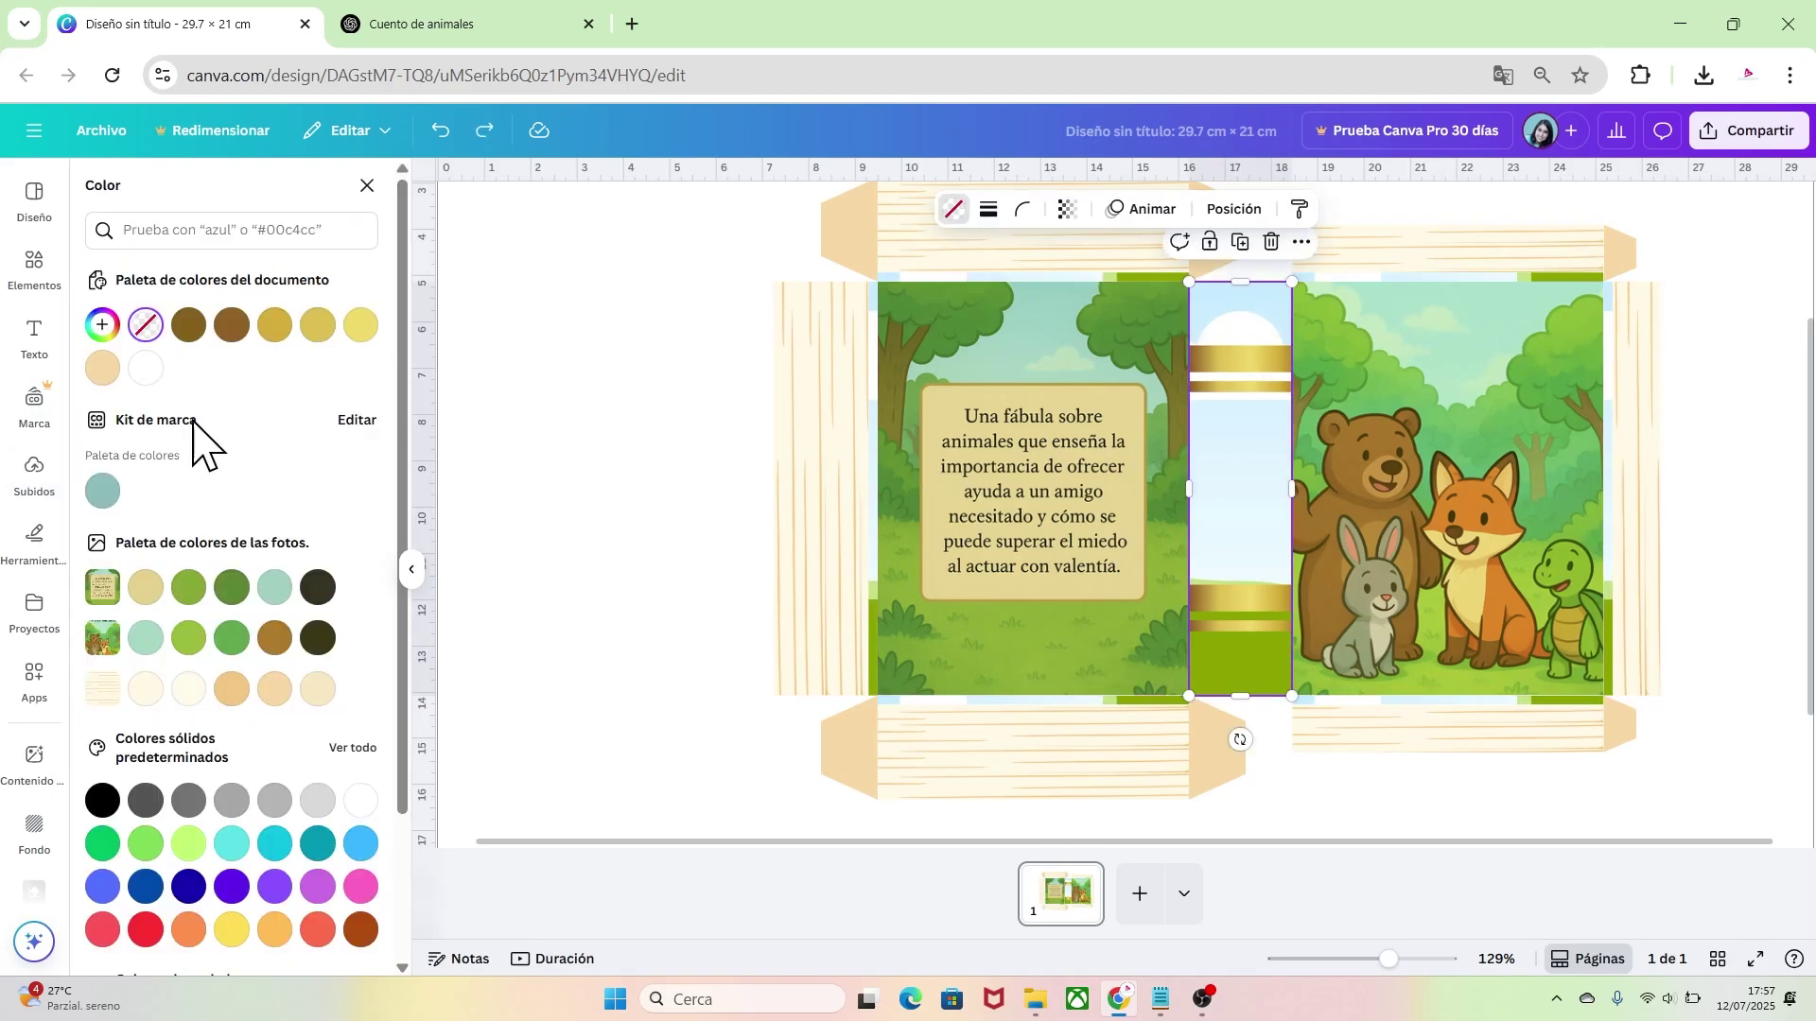
{"action": "left_click", "coordinate": [102, 324]}
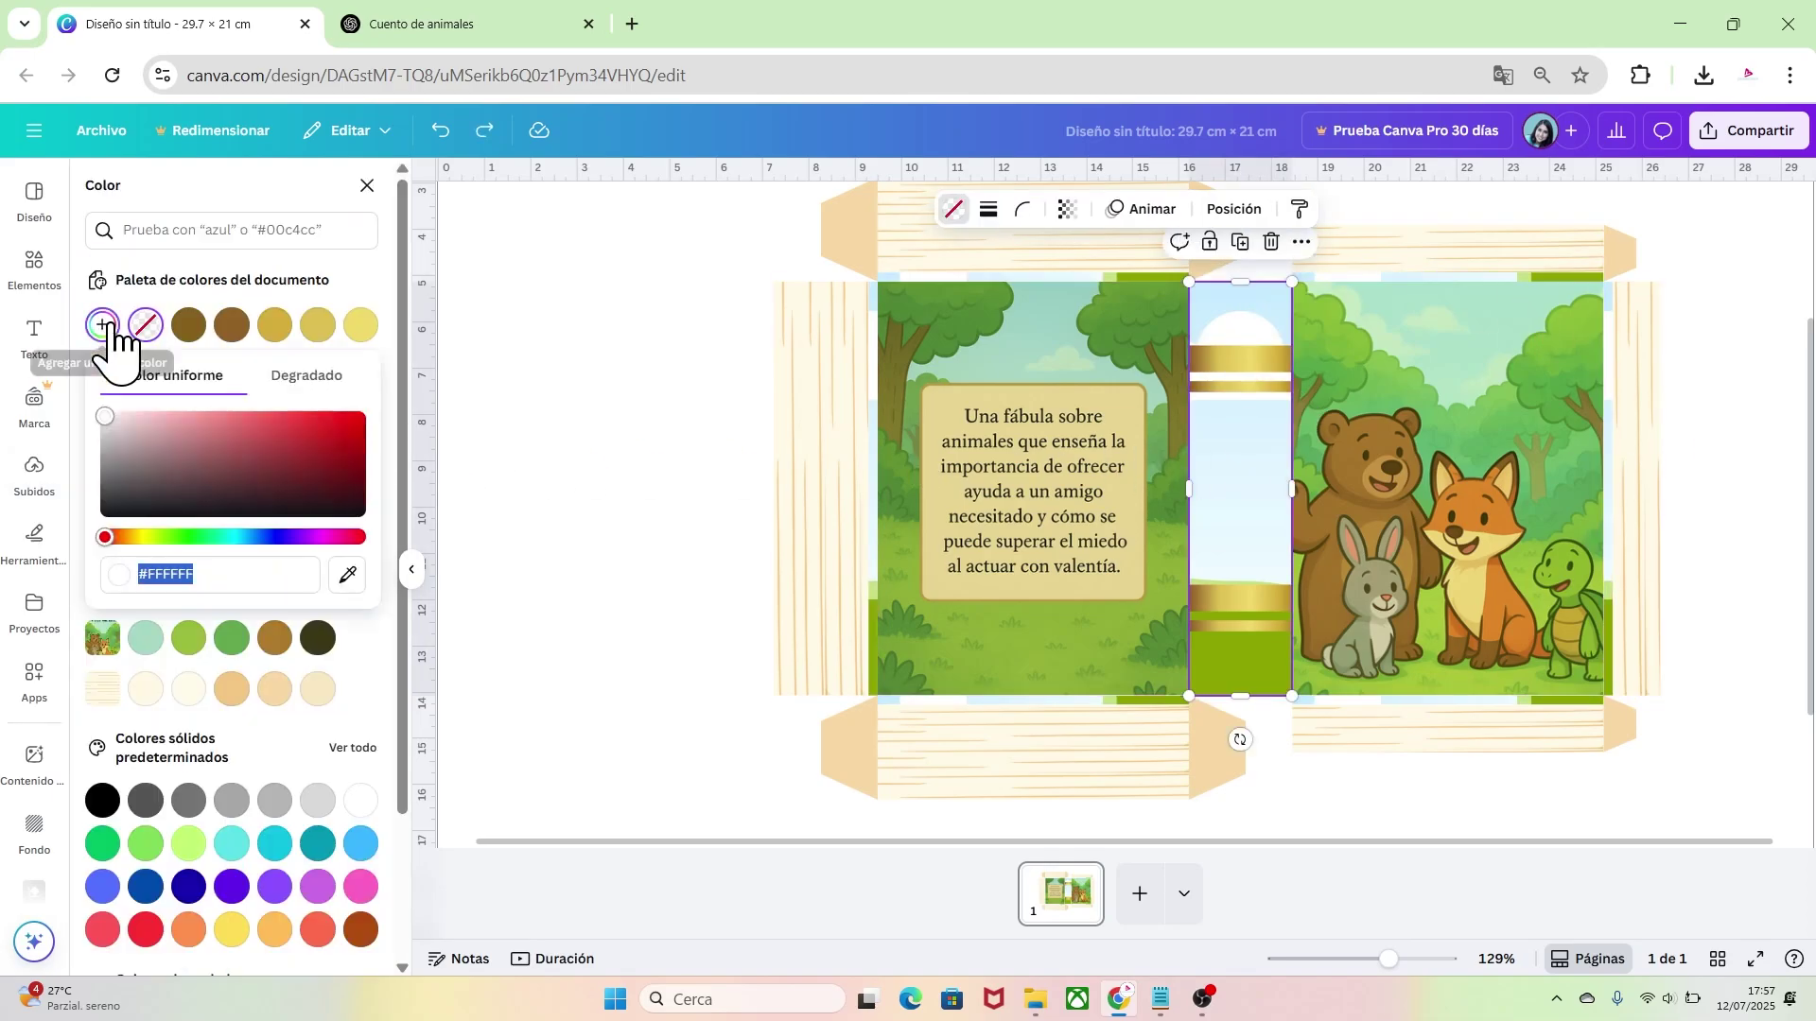
{"action": "left_click", "coordinate": [199, 538]}
{"action": "left_click_drag", "start_coordinate": [265, 511], "coordinate": [270, 477]}
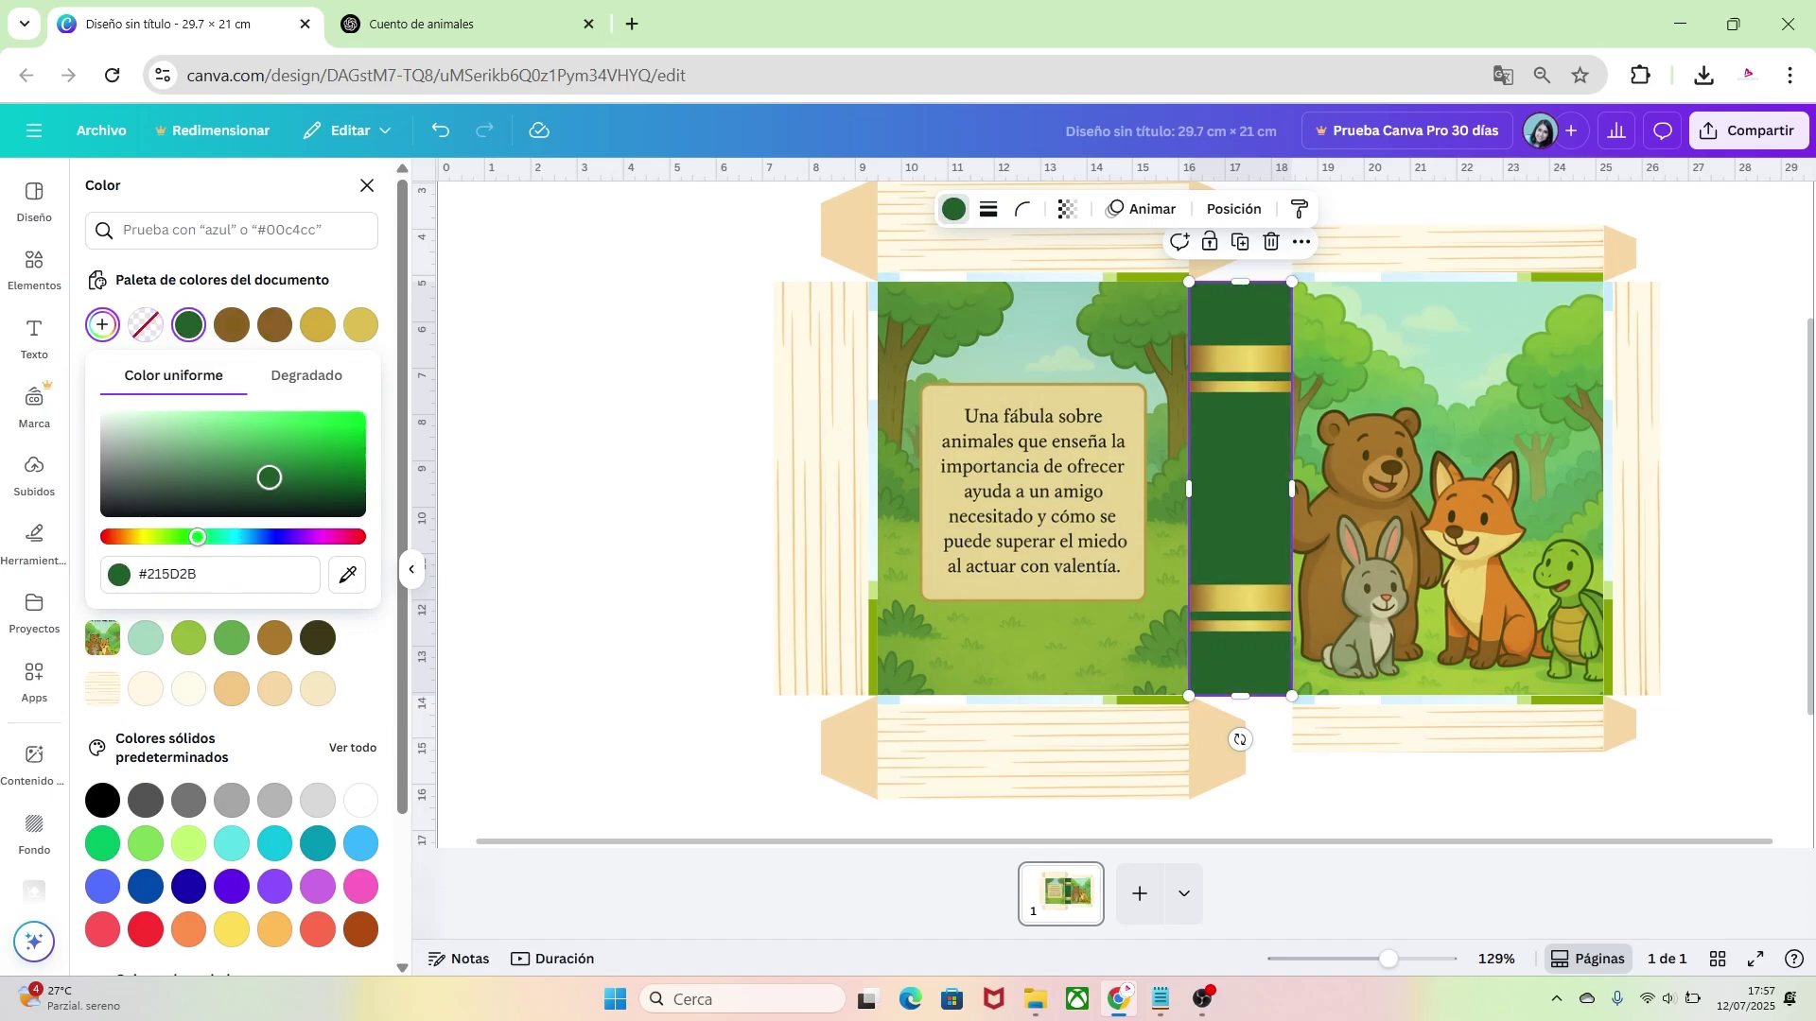
{"action": "left_click", "coordinate": [1724, 420]}
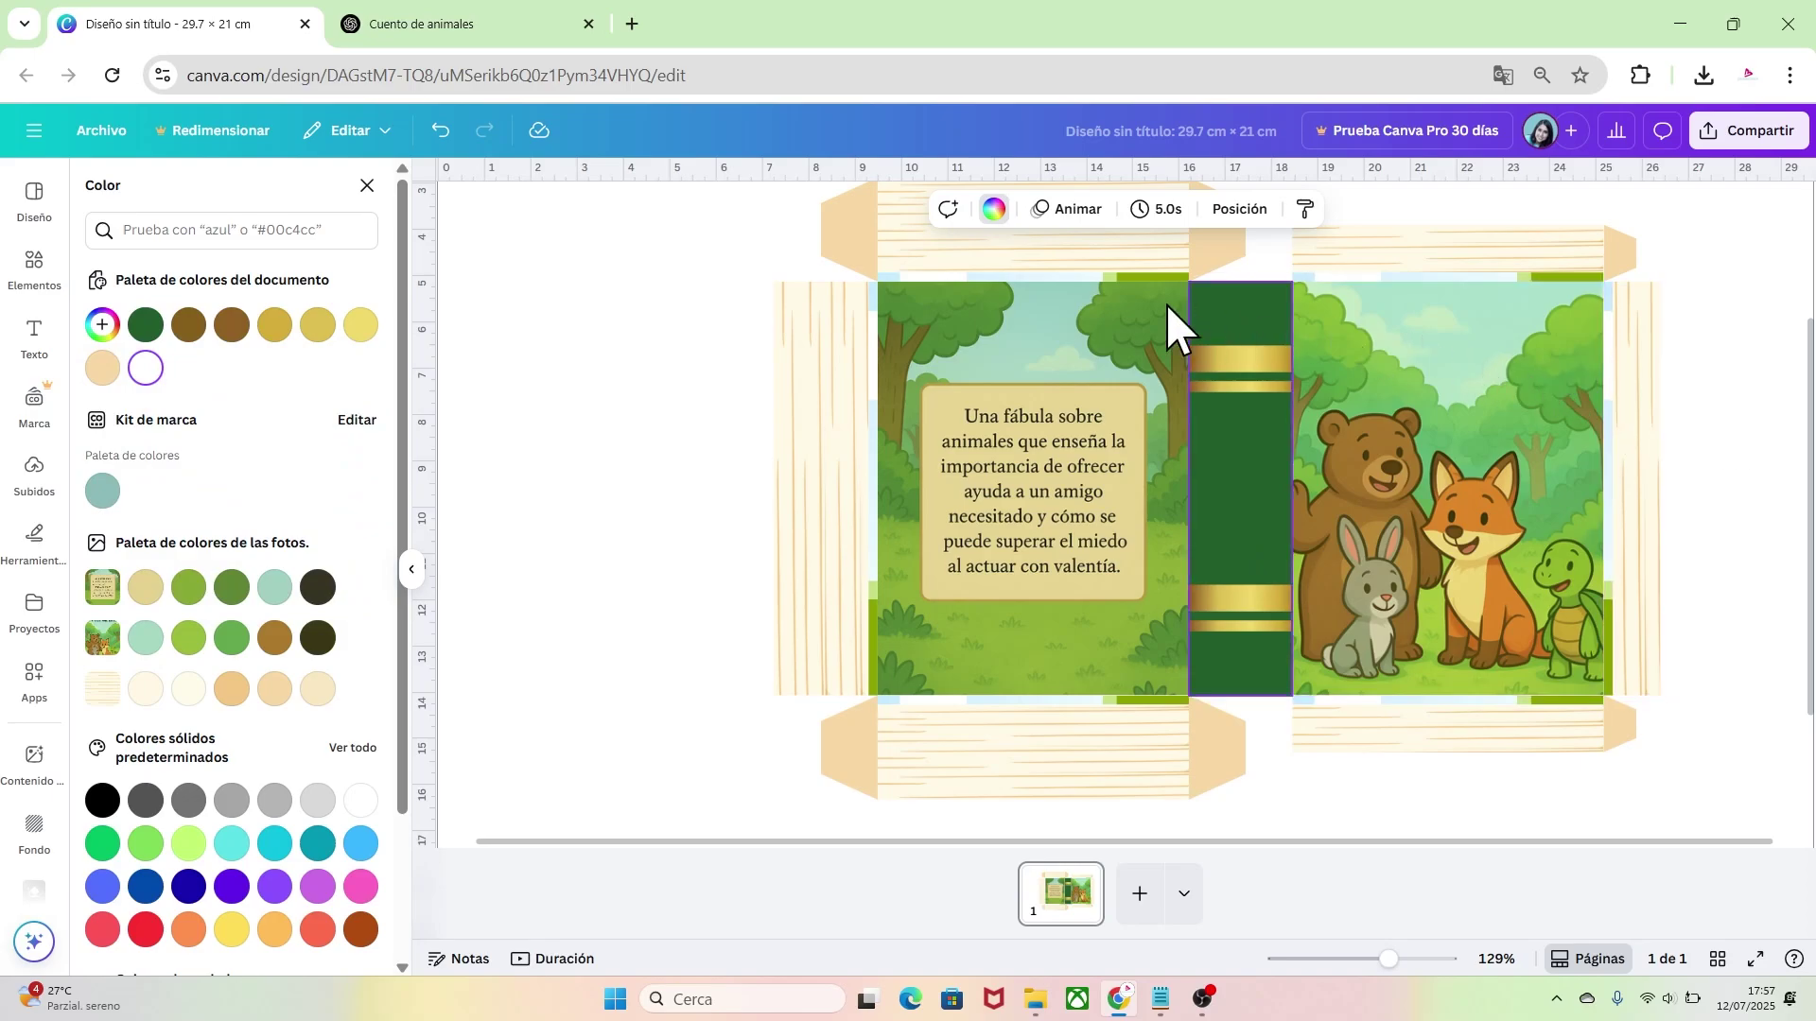
Recolour the thin border strips around the back and front covers with the spine's dark green
{"action": "left_click", "coordinate": [1121, 276]}
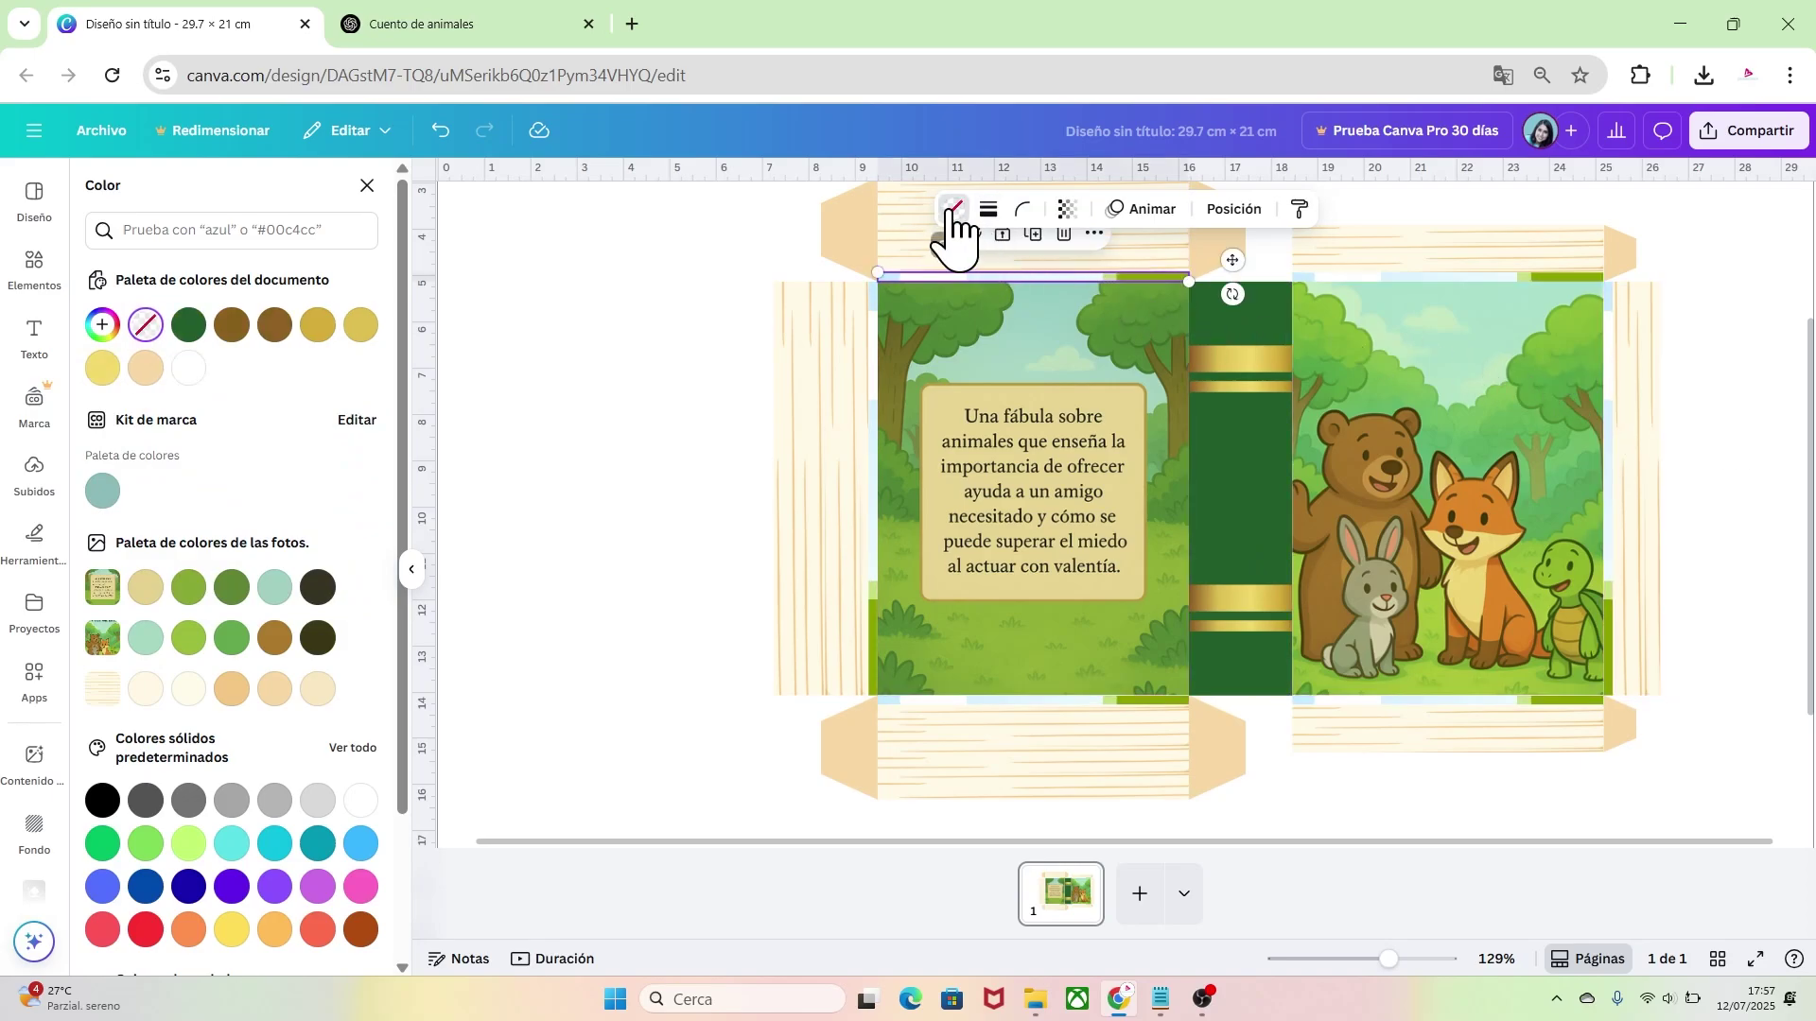
{"action": "scroll", "coordinate": [956, 233], "scroll_direction": "left", "scroll_amount": 1}
{"action": "left_click", "coordinate": [194, 326]}
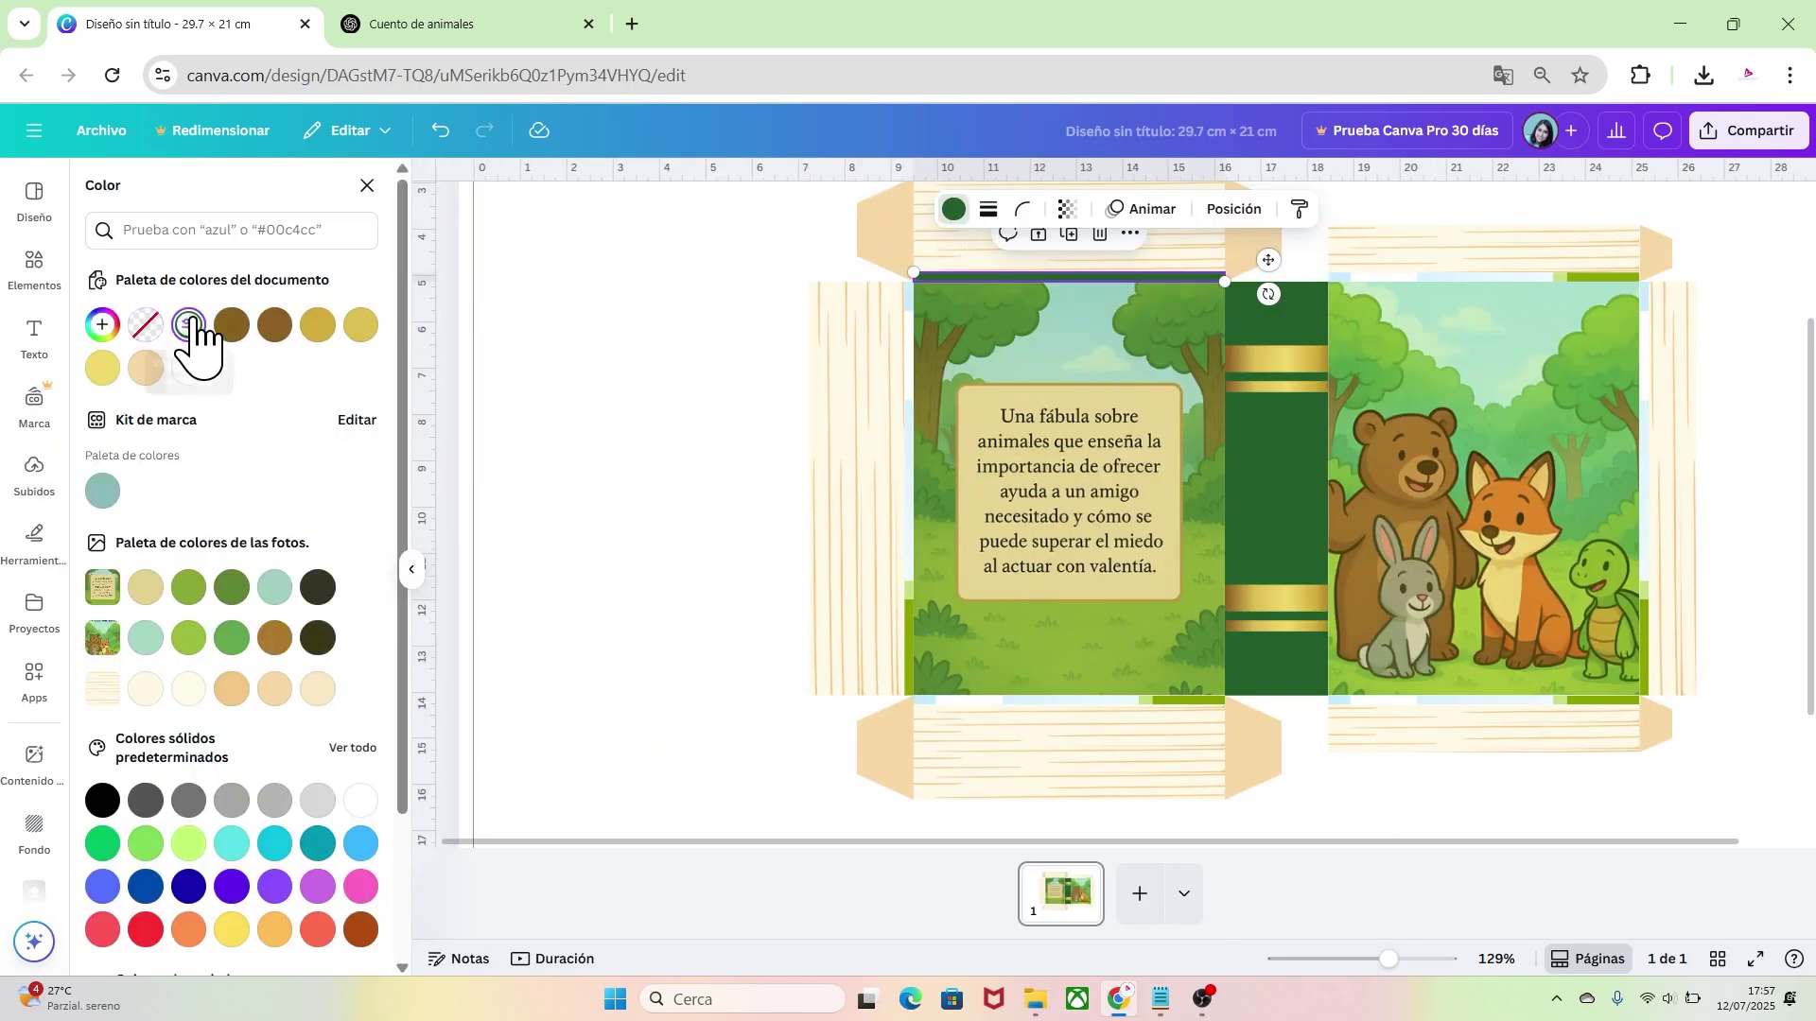
{"action": "left_click", "coordinate": [908, 453]}
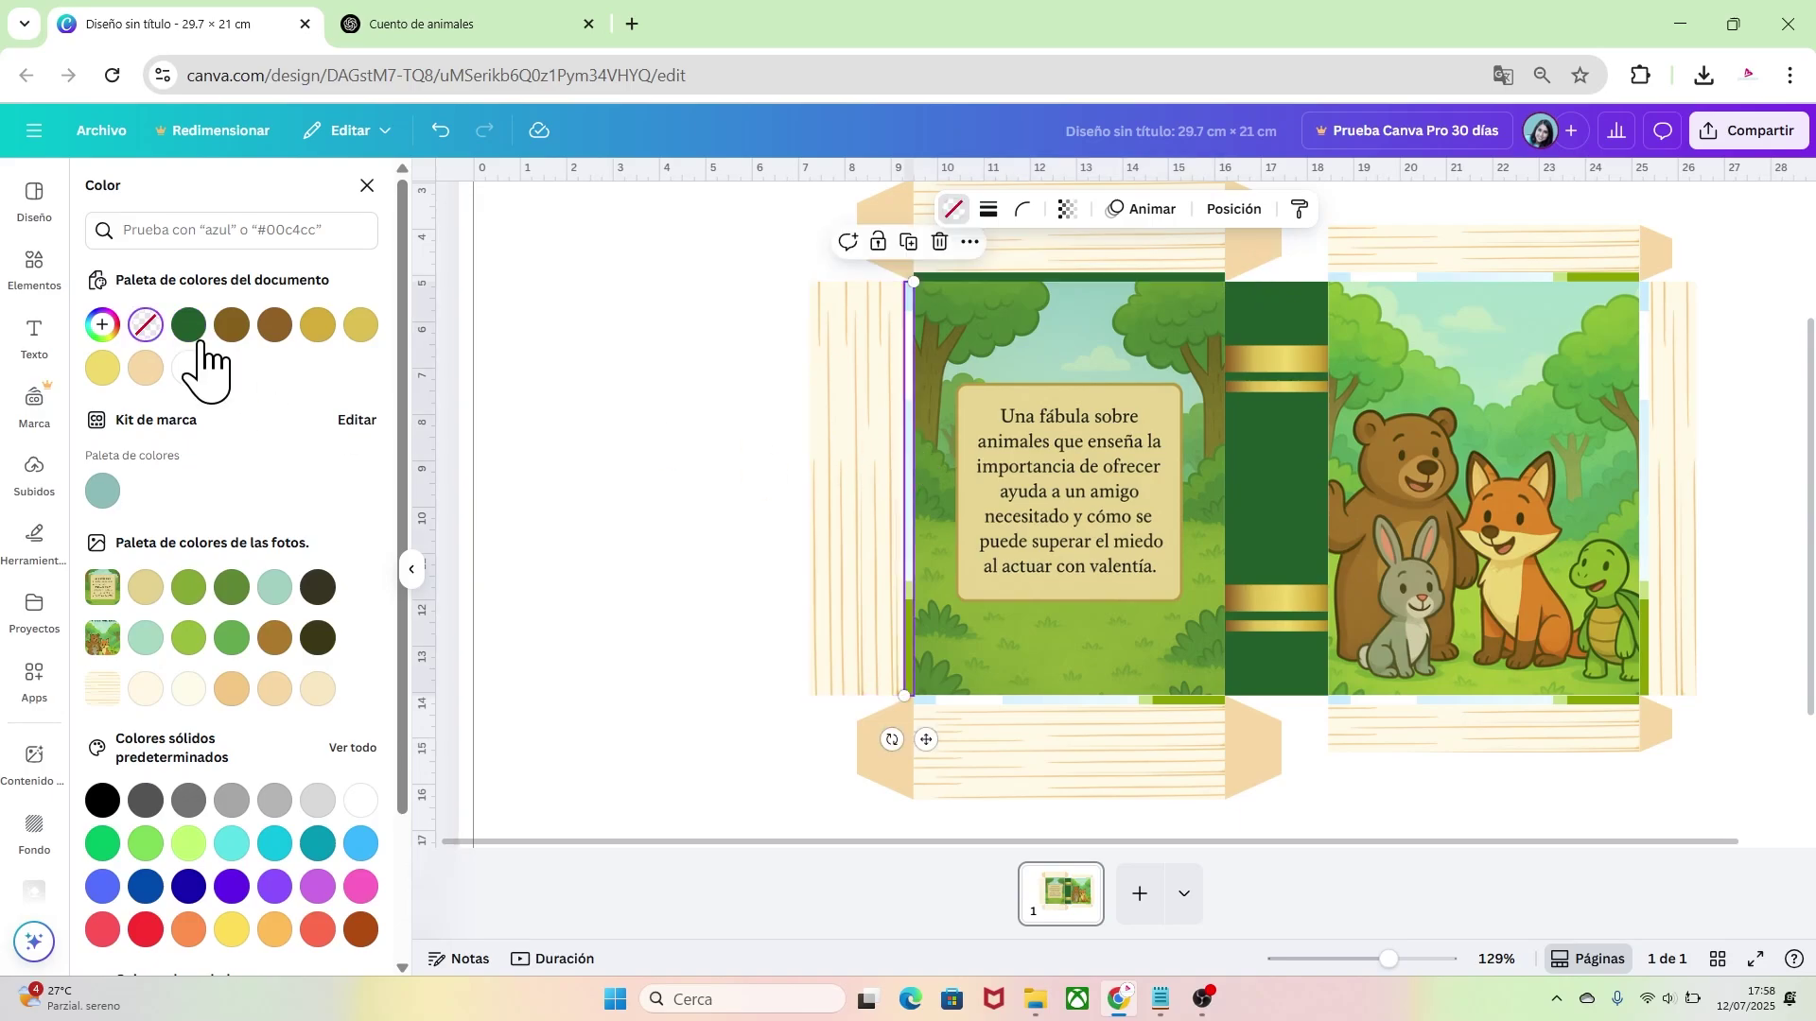
{"action": "left_click", "coordinate": [188, 325]}
{"action": "left_click", "coordinate": [973, 703]}
{"action": "left_click", "coordinate": [188, 324]}
{"action": "left_click", "coordinate": [1358, 702]}
{"action": "left_click", "coordinate": [1643, 695], "text": "shift"}
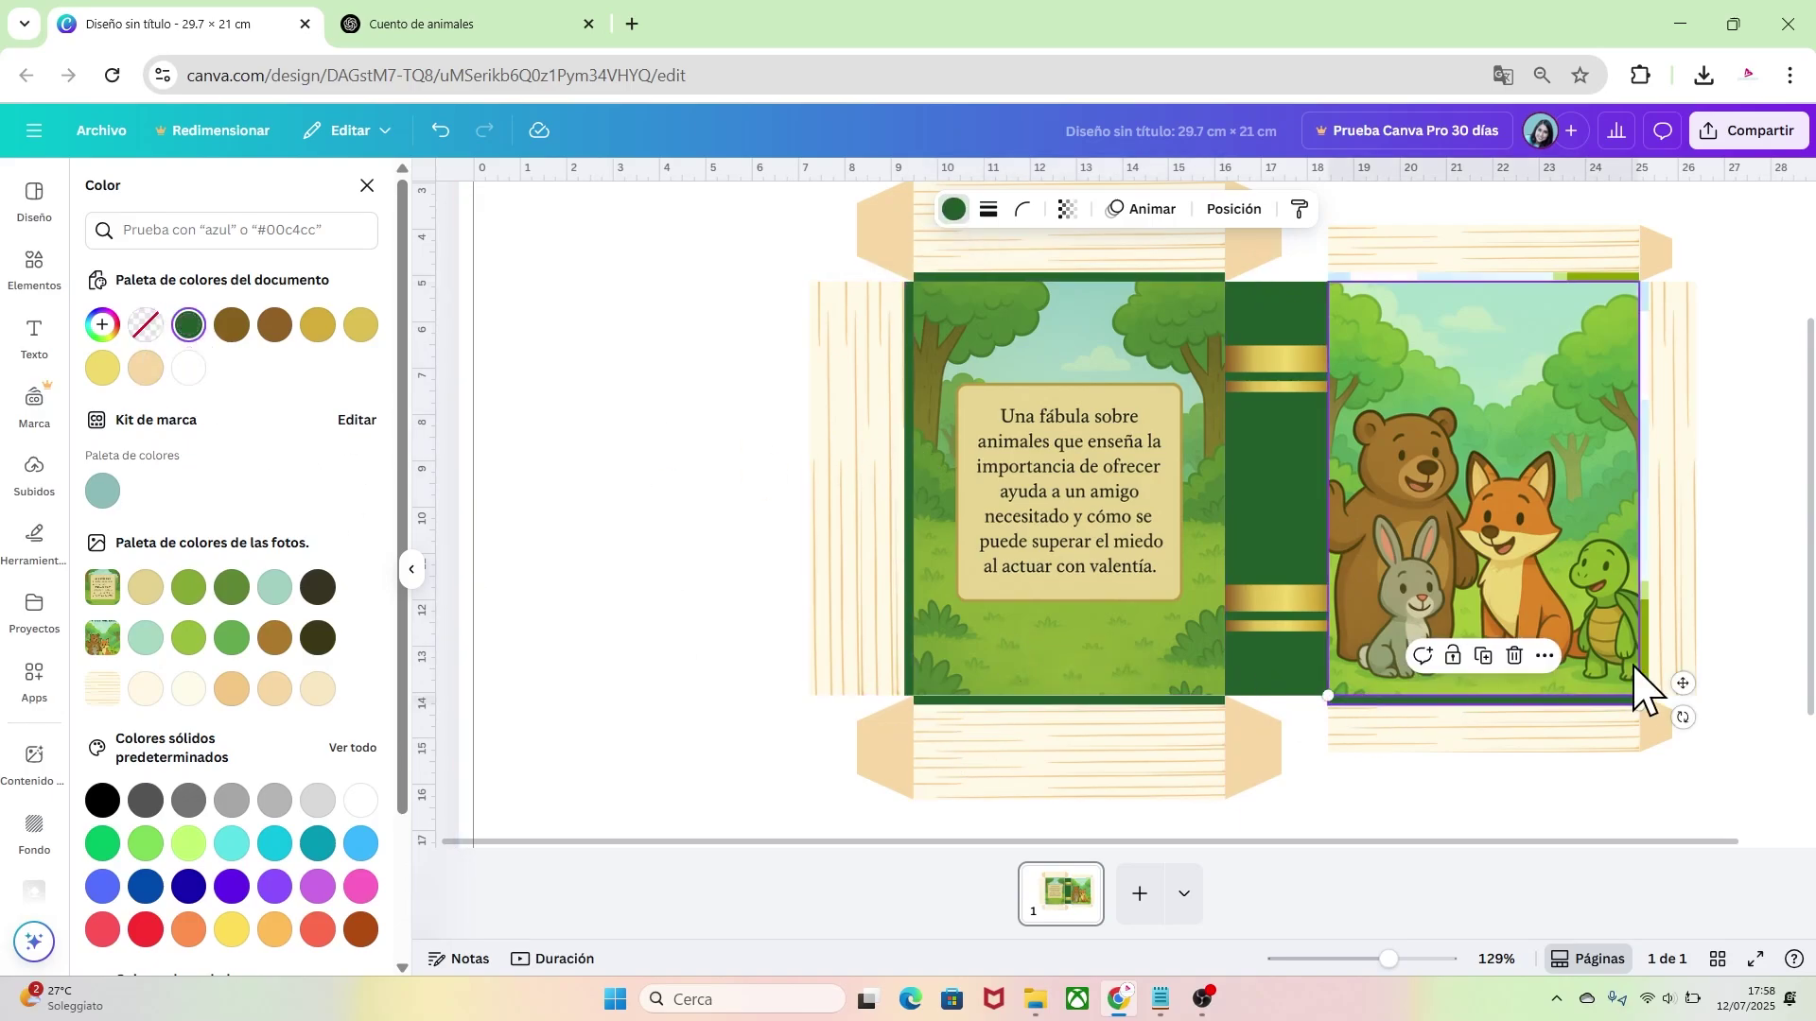
{"action": "left_click", "coordinate": [188, 325]}
{"action": "left_click", "coordinate": [1554, 273]}
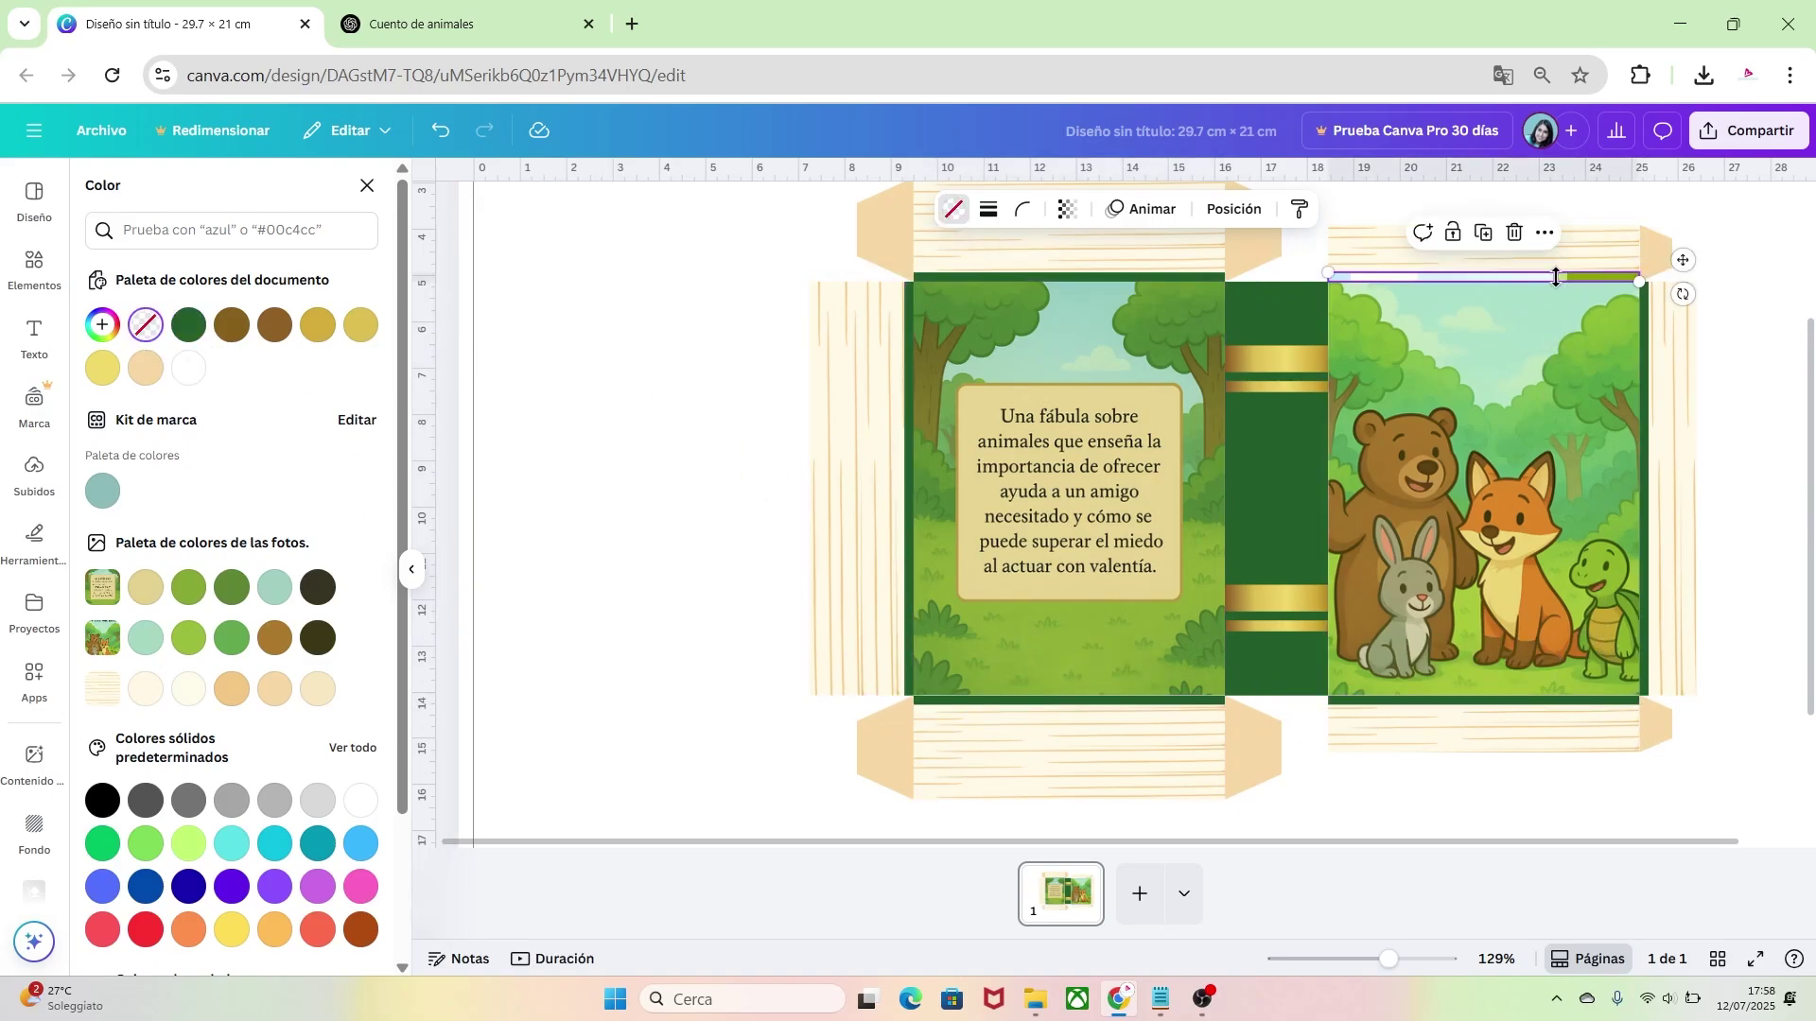
{"action": "left_click", "coordinate": [1759, 539]}
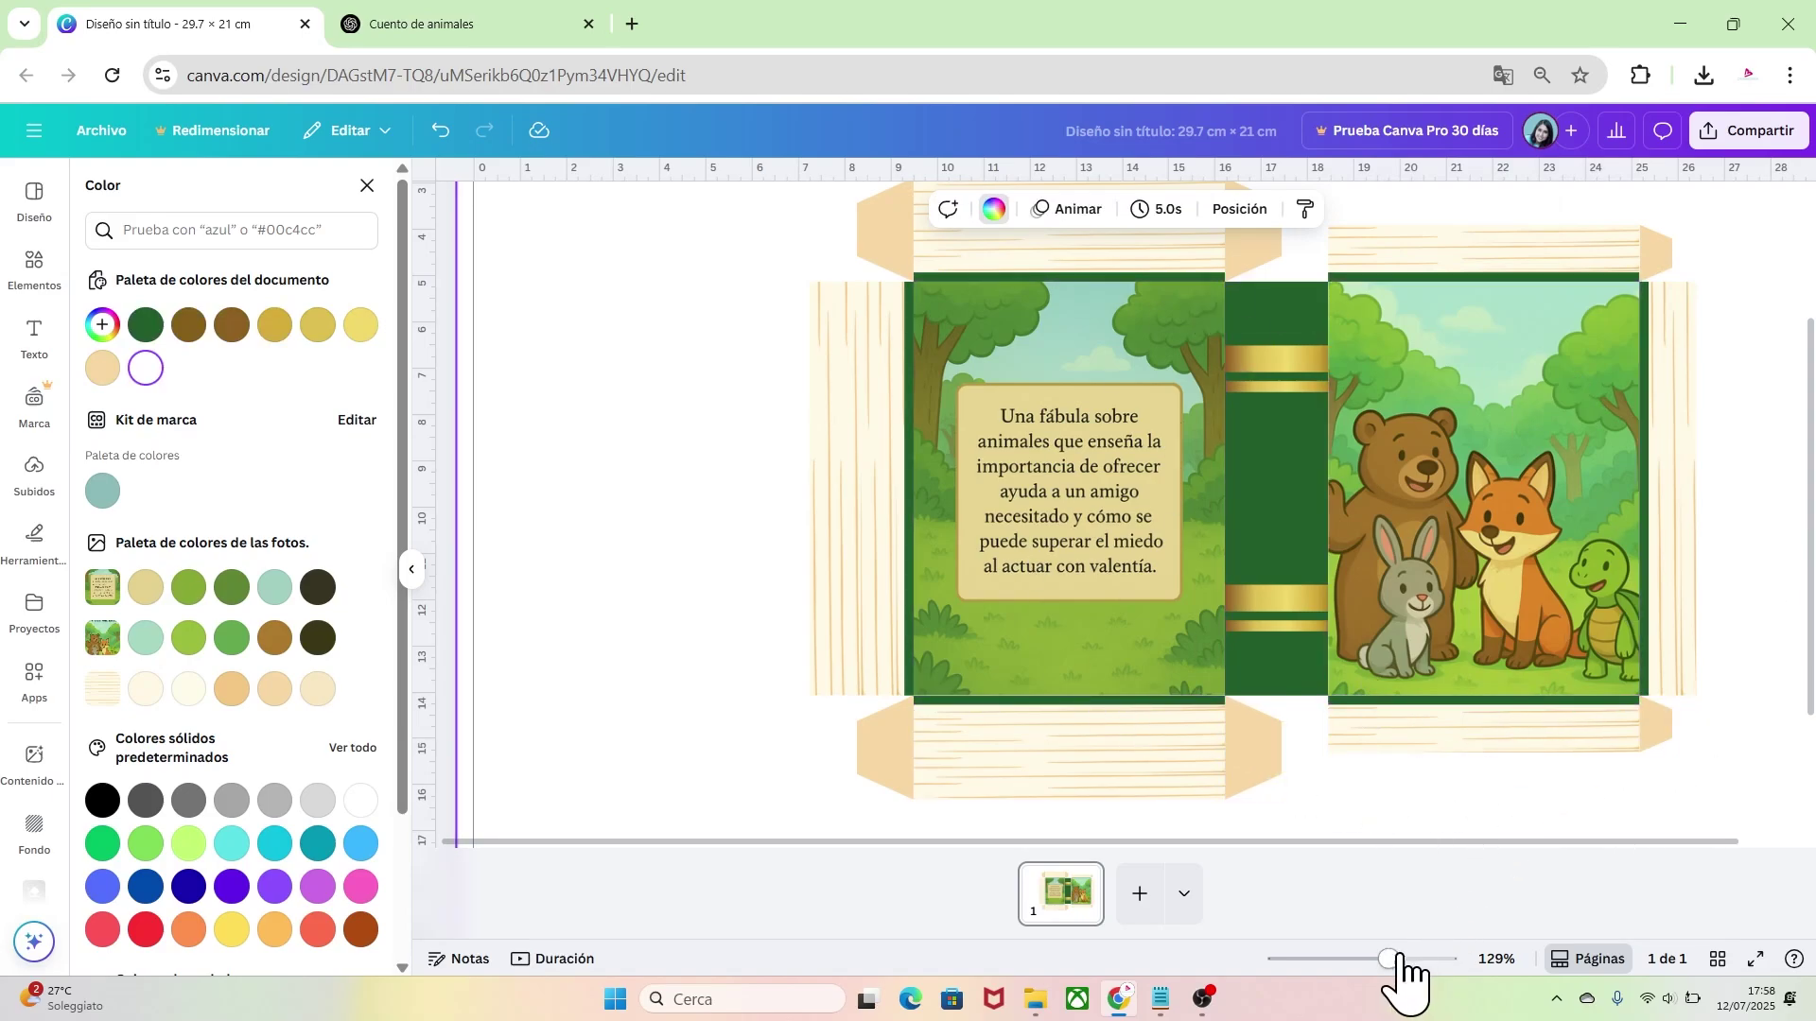
Add the "Spring vibes" text combination to the page, ungroup it and delete its green second line
{"action": "left_click_drag", "start_coordinate": [1387, 959], "coordinate": [1377, 961]}
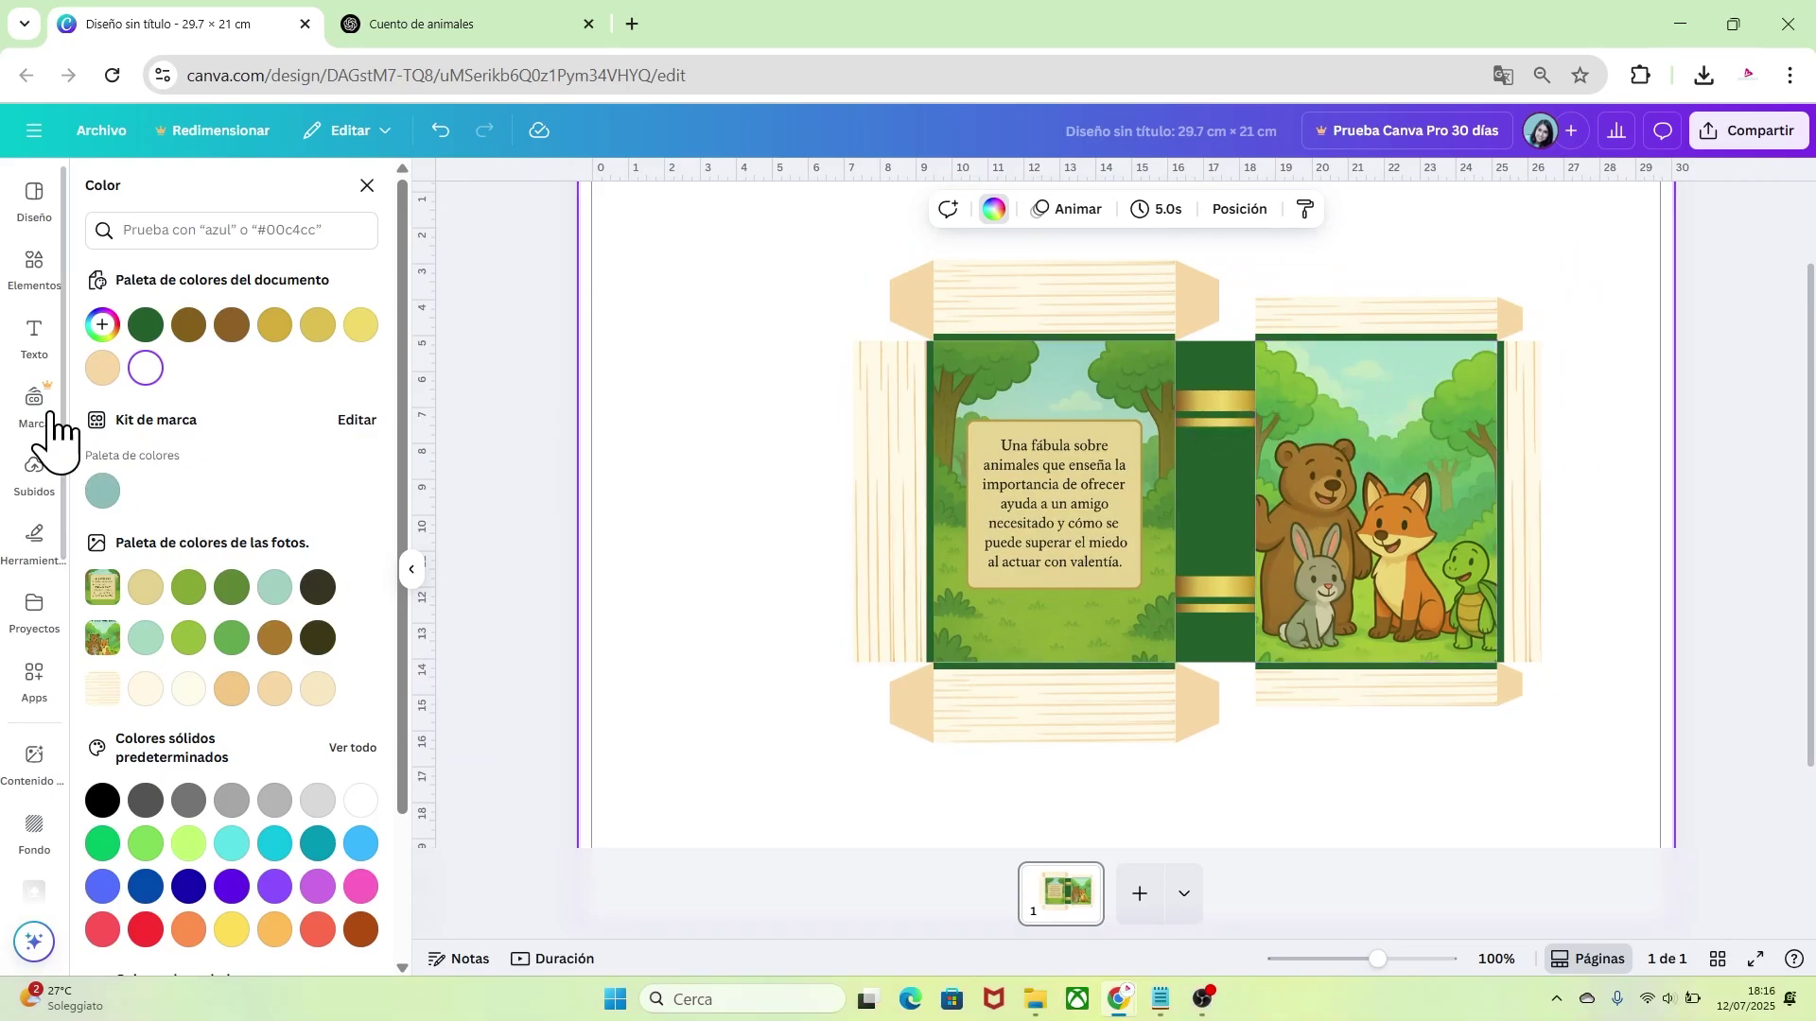
{"action": "left_click", "coordinate": [36, 359]}
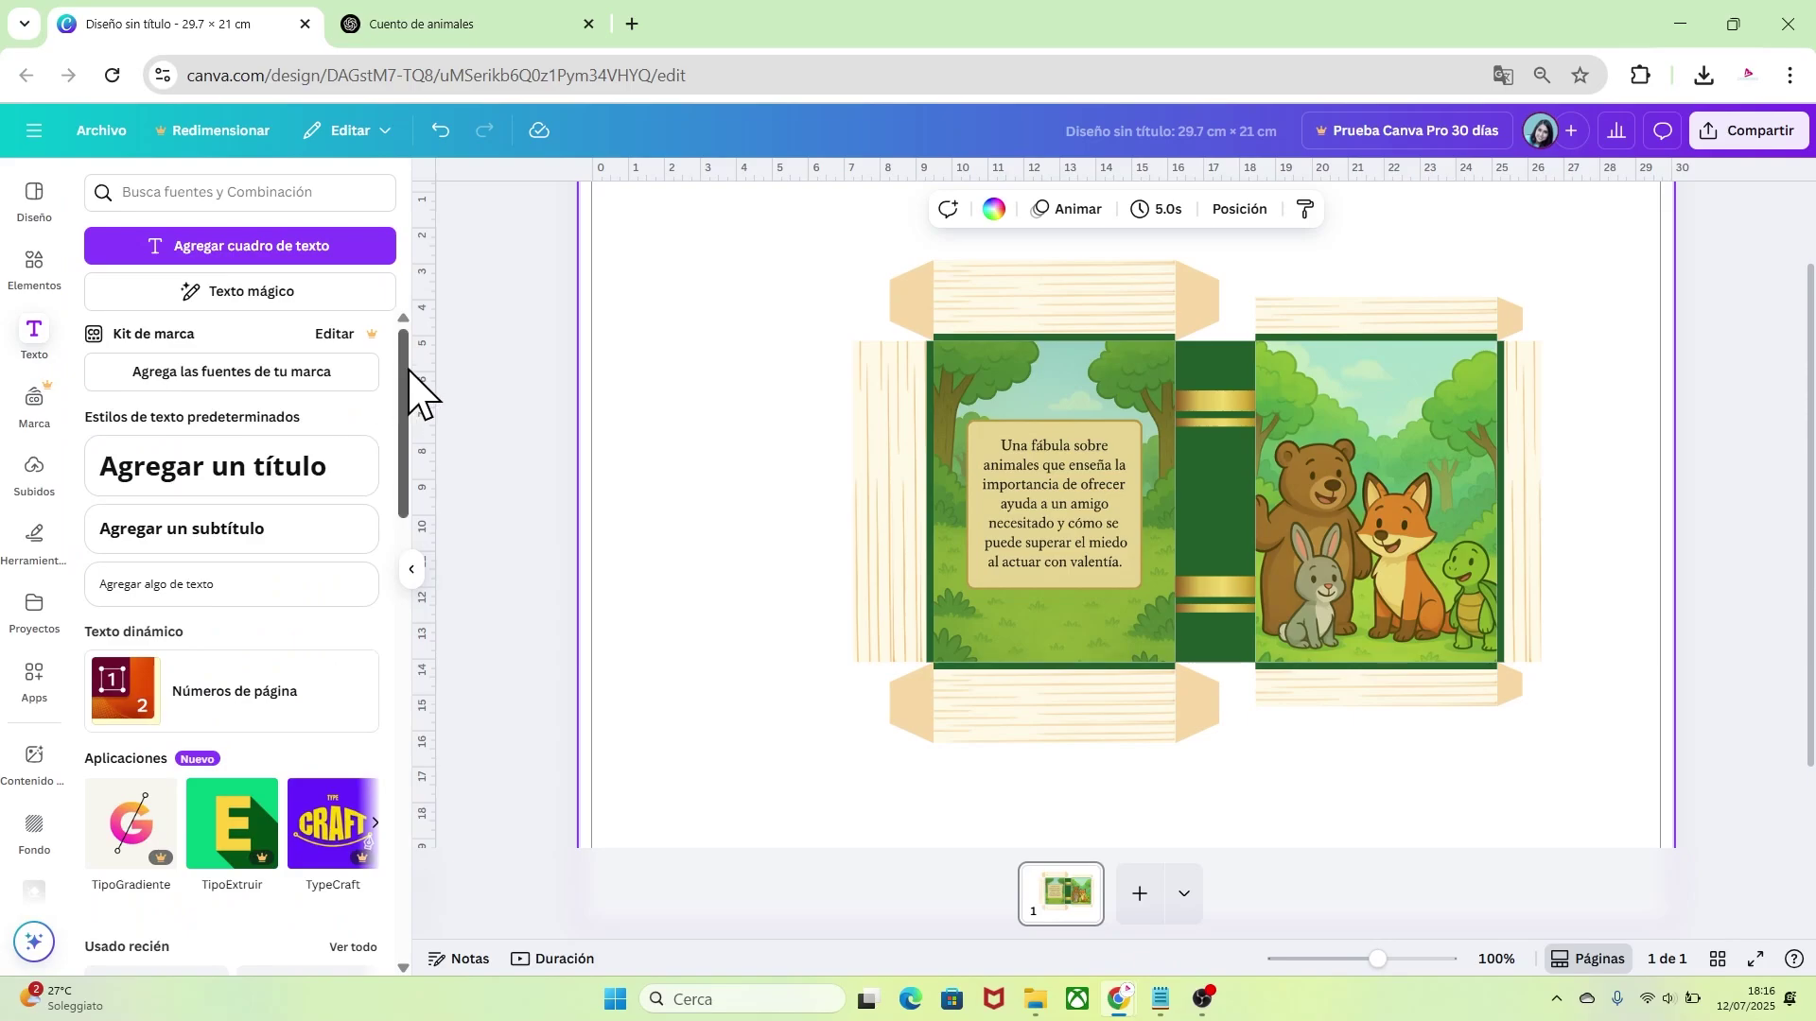
{"action": "left_click_drag", "start_coordinate": [410, 394], "coordinate": [395, 522]}
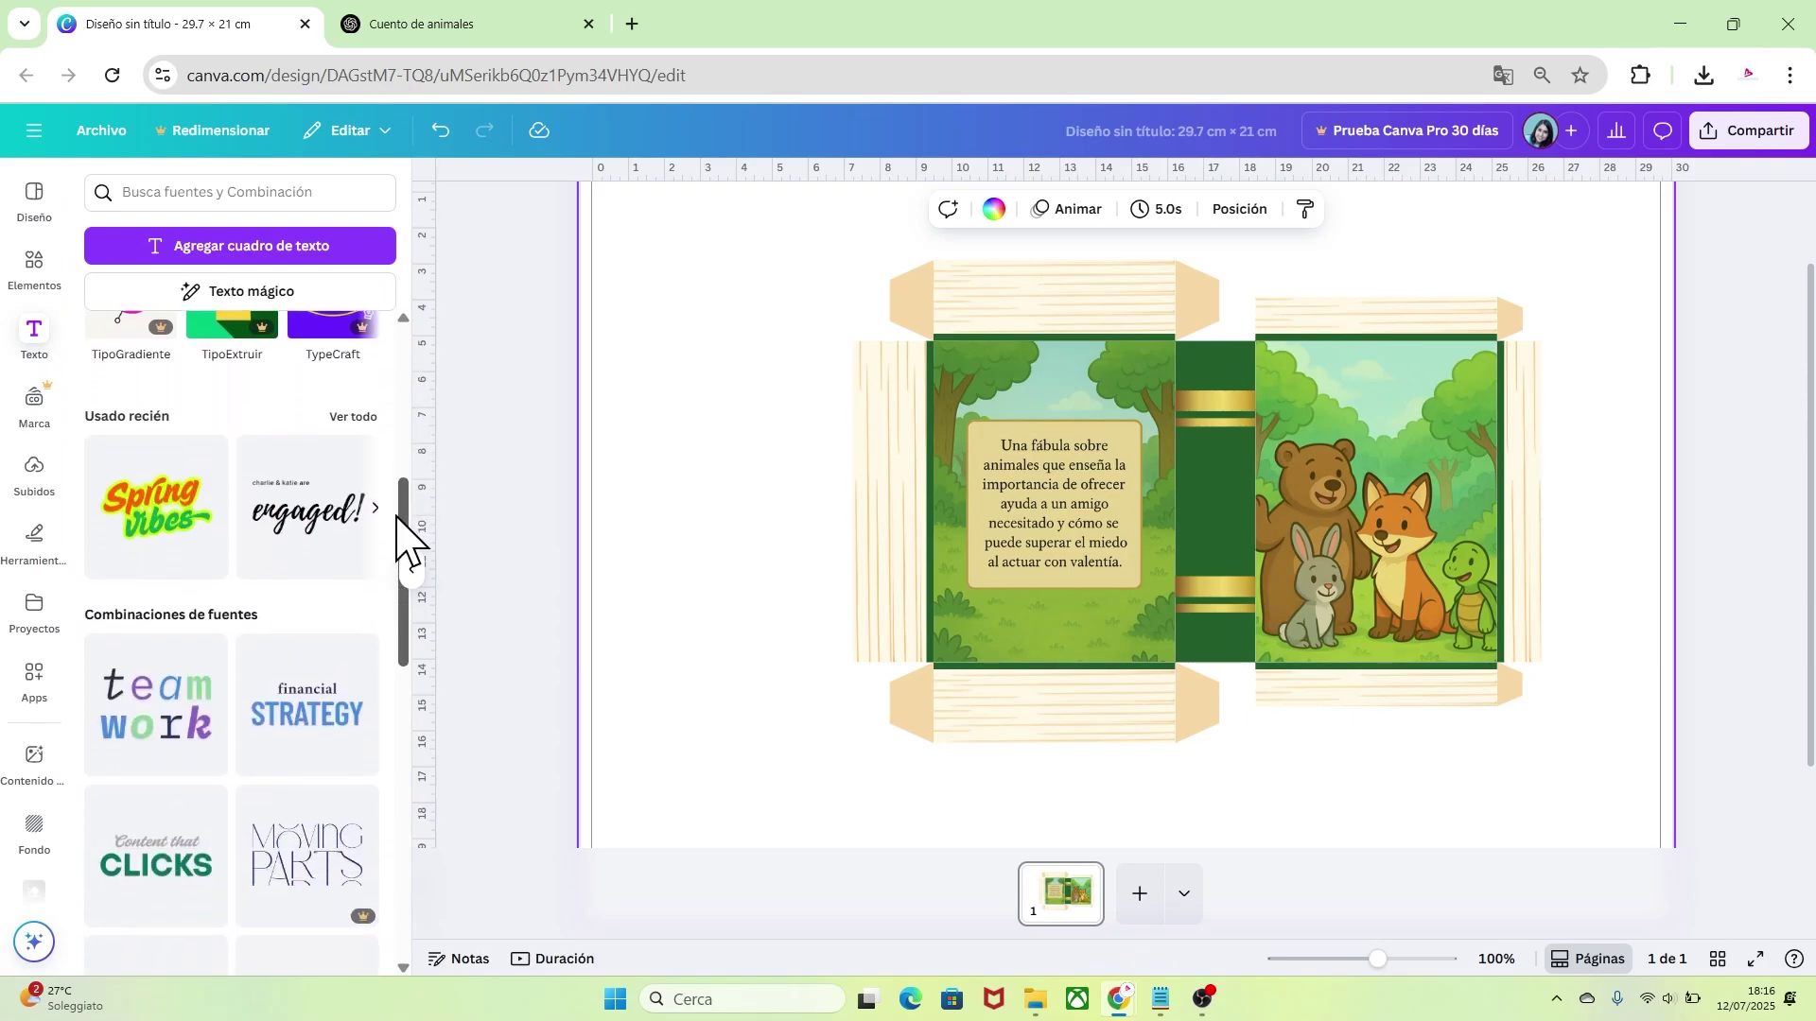
{"action": "left_click", "coordinate": [214, 450]}
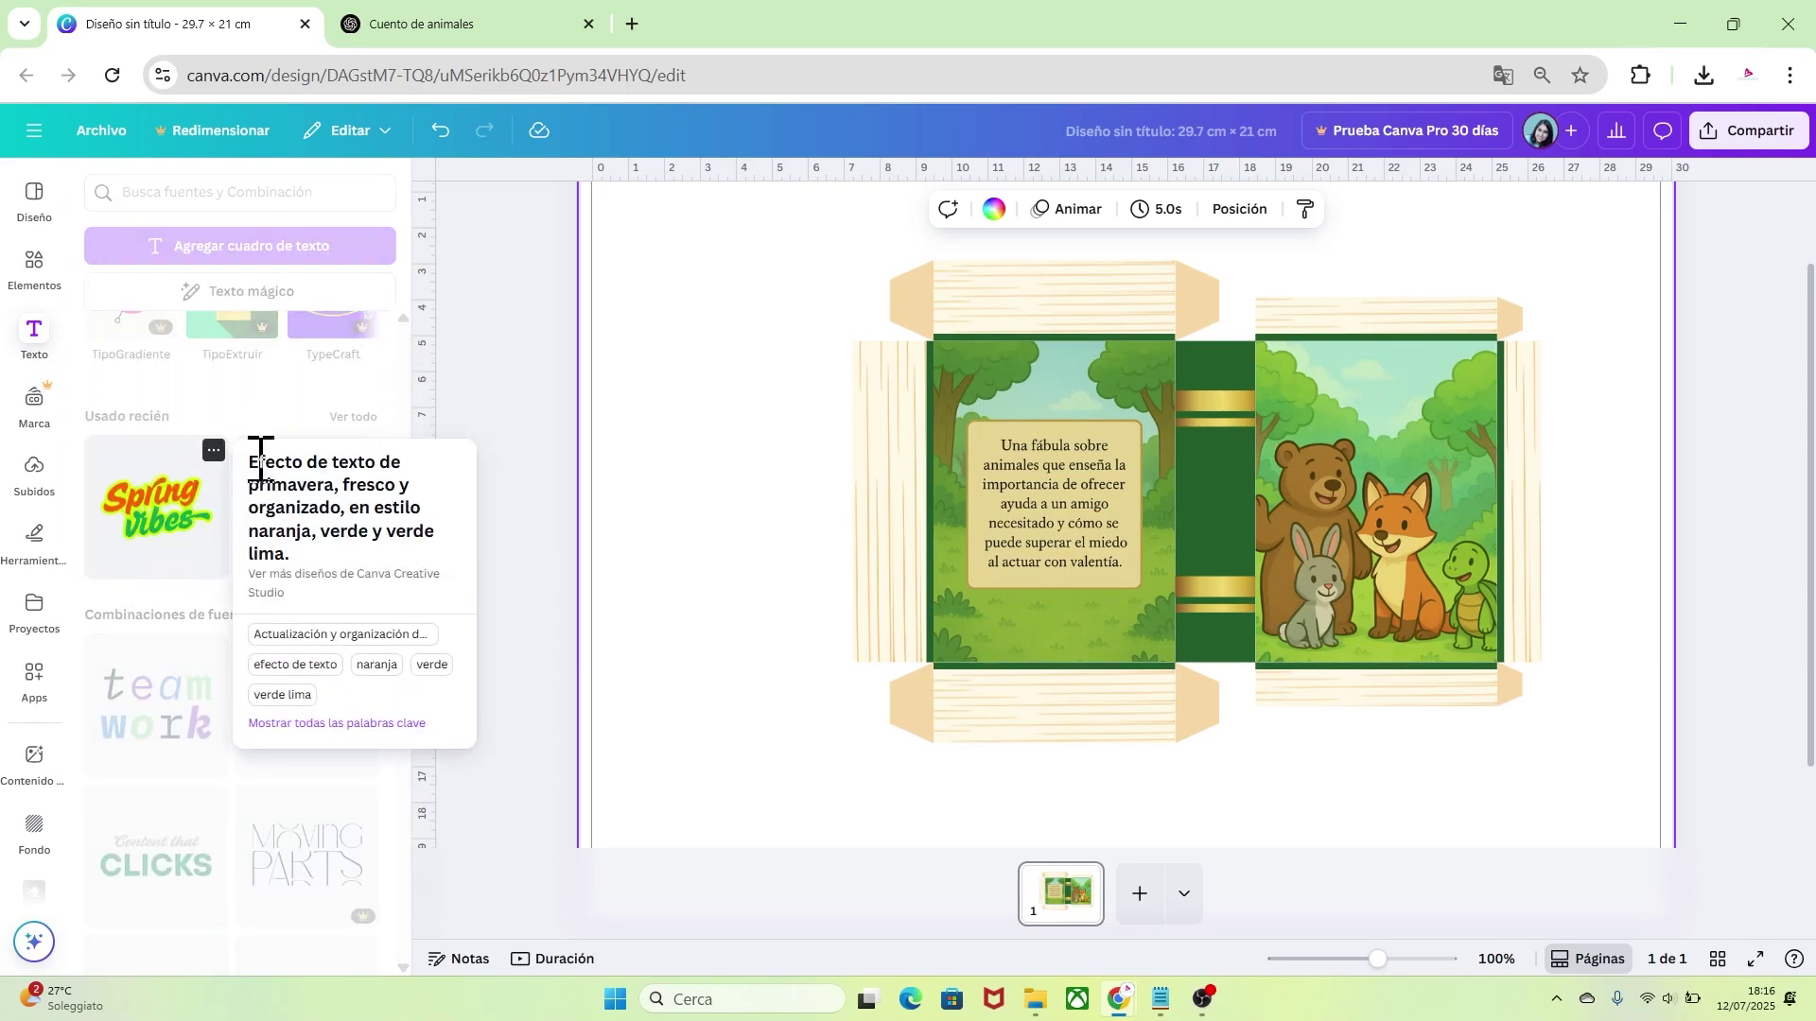
{"action": "left_click", "coordinate": [194, 516]}
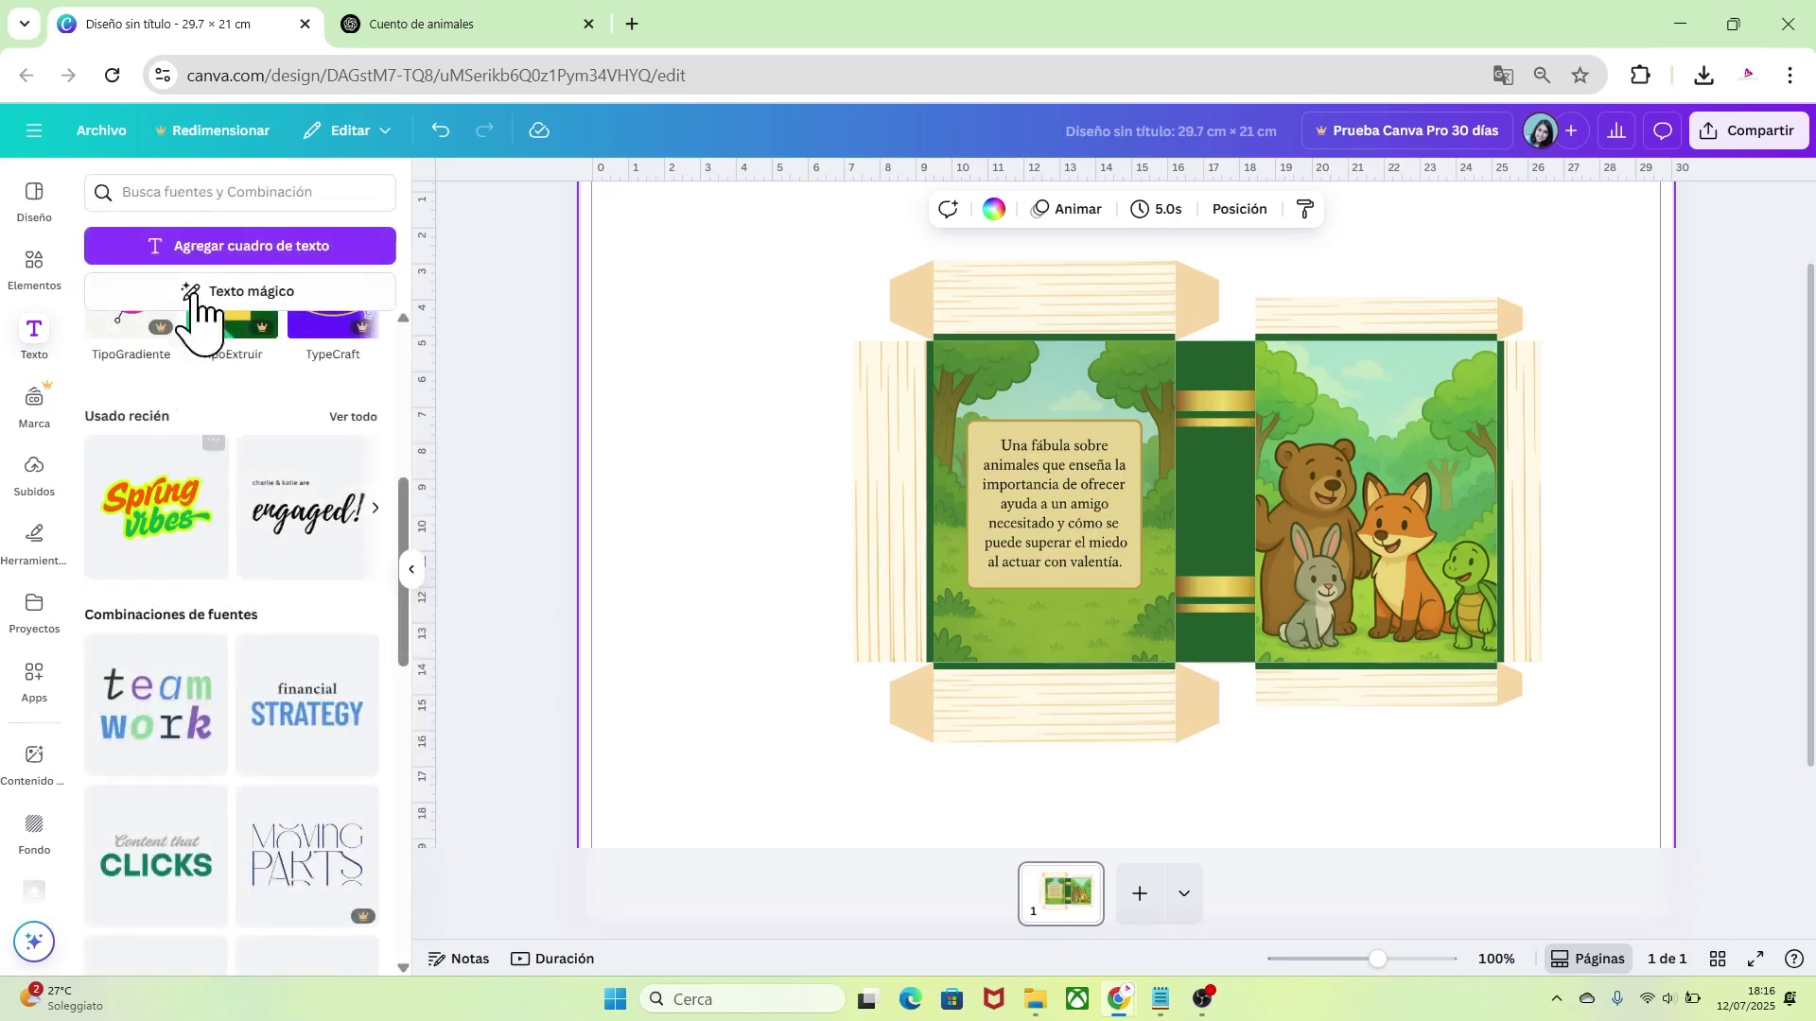
{"action": "left_click", "coordinate": [176, 535]}
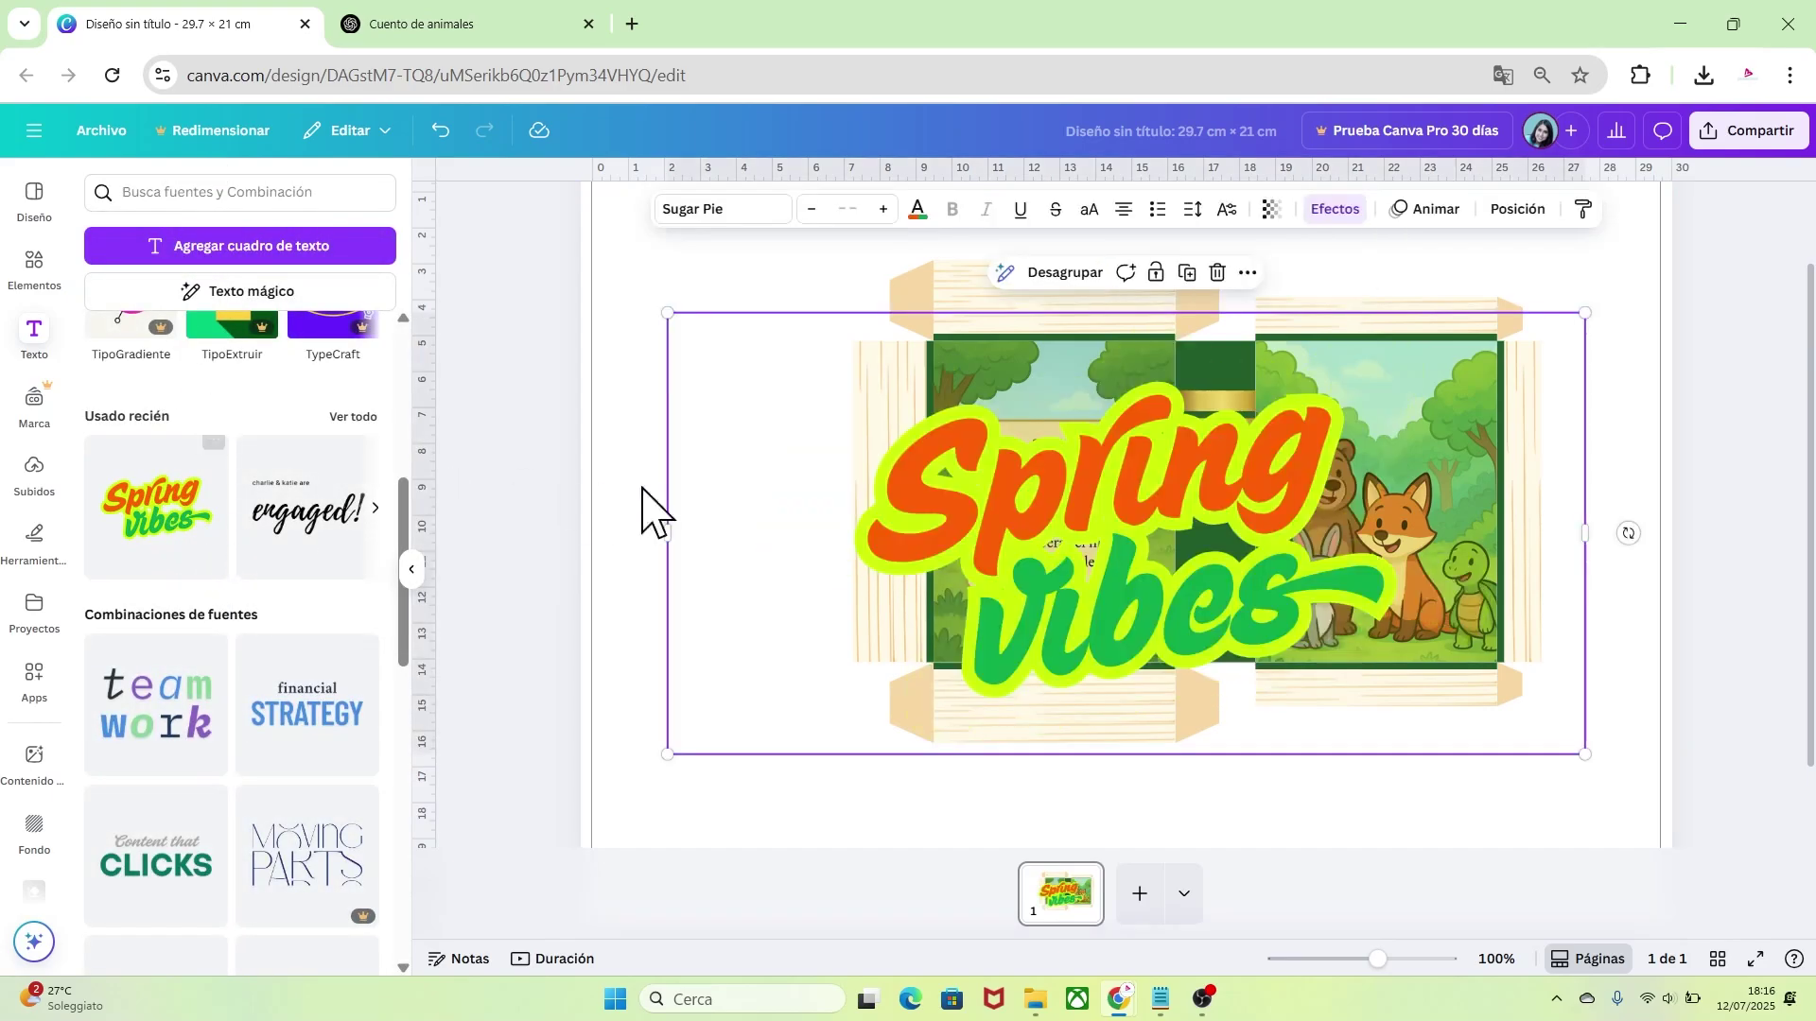
{"action": "left_click", "coordinate": [1069, 275]}
{"action": "left_click", "coordinate": [1338, 617]}
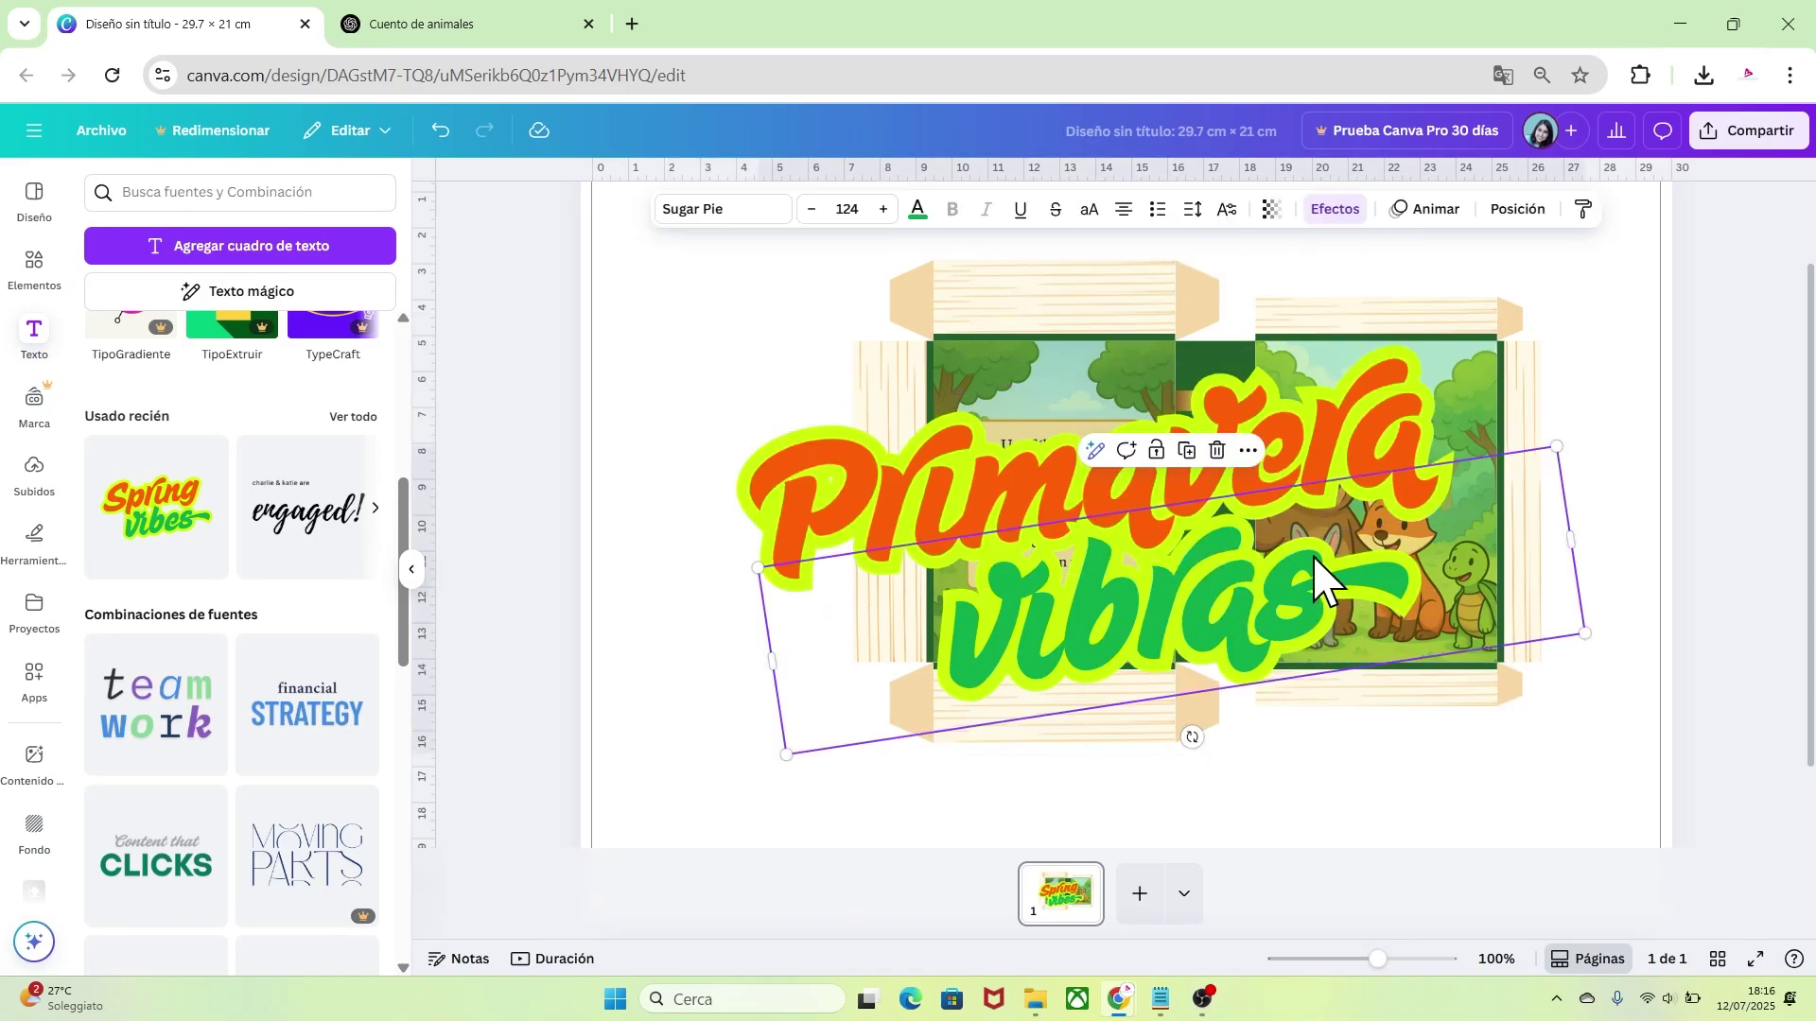
{"action": "left_click", "coordinate": [1219, 452]}
Straighten the remaining text, change it to "El bosque" at size 22,6 and place it in the upper part of the front cover
{"action": "left_click", "coordinate": [1309, 481]}
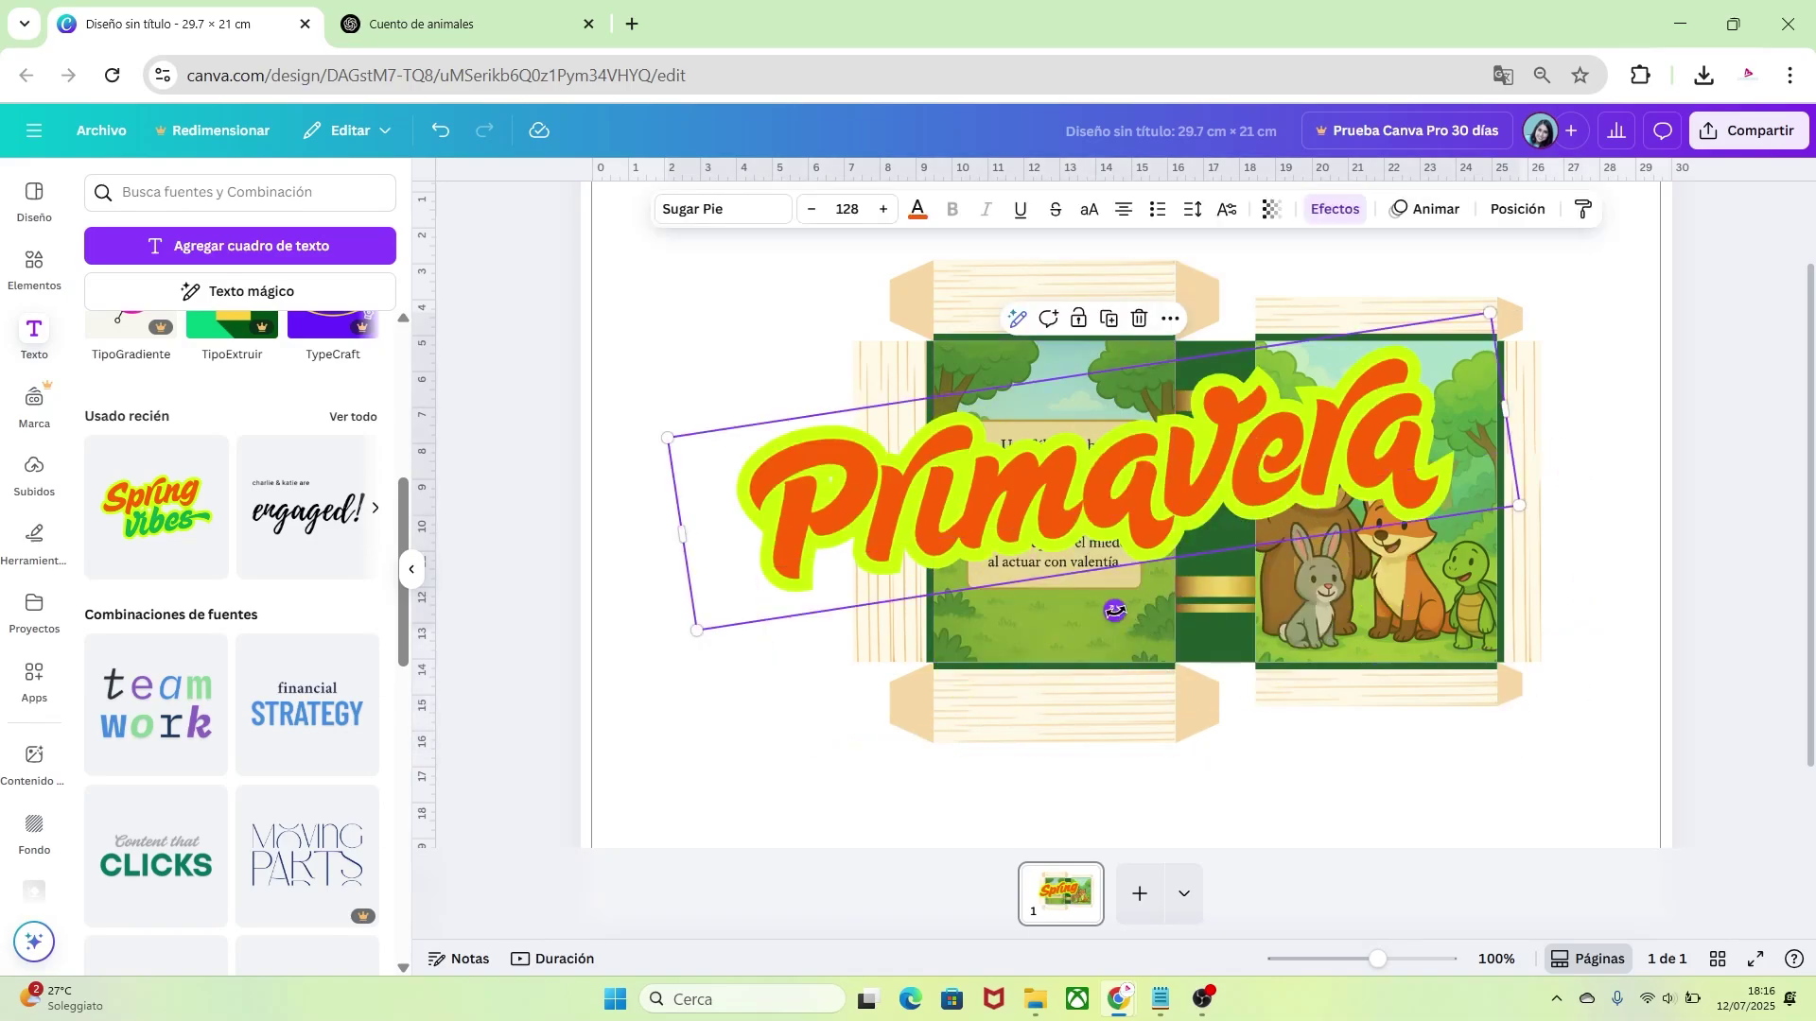
{"action": "left_click_drag", "start_coordinate": [1114, 611], "coordinate": [1087, 615]}
{"action": "left_click_drag", "start_coordinate": [1492, 587], "coordinate": [1435, 402]}
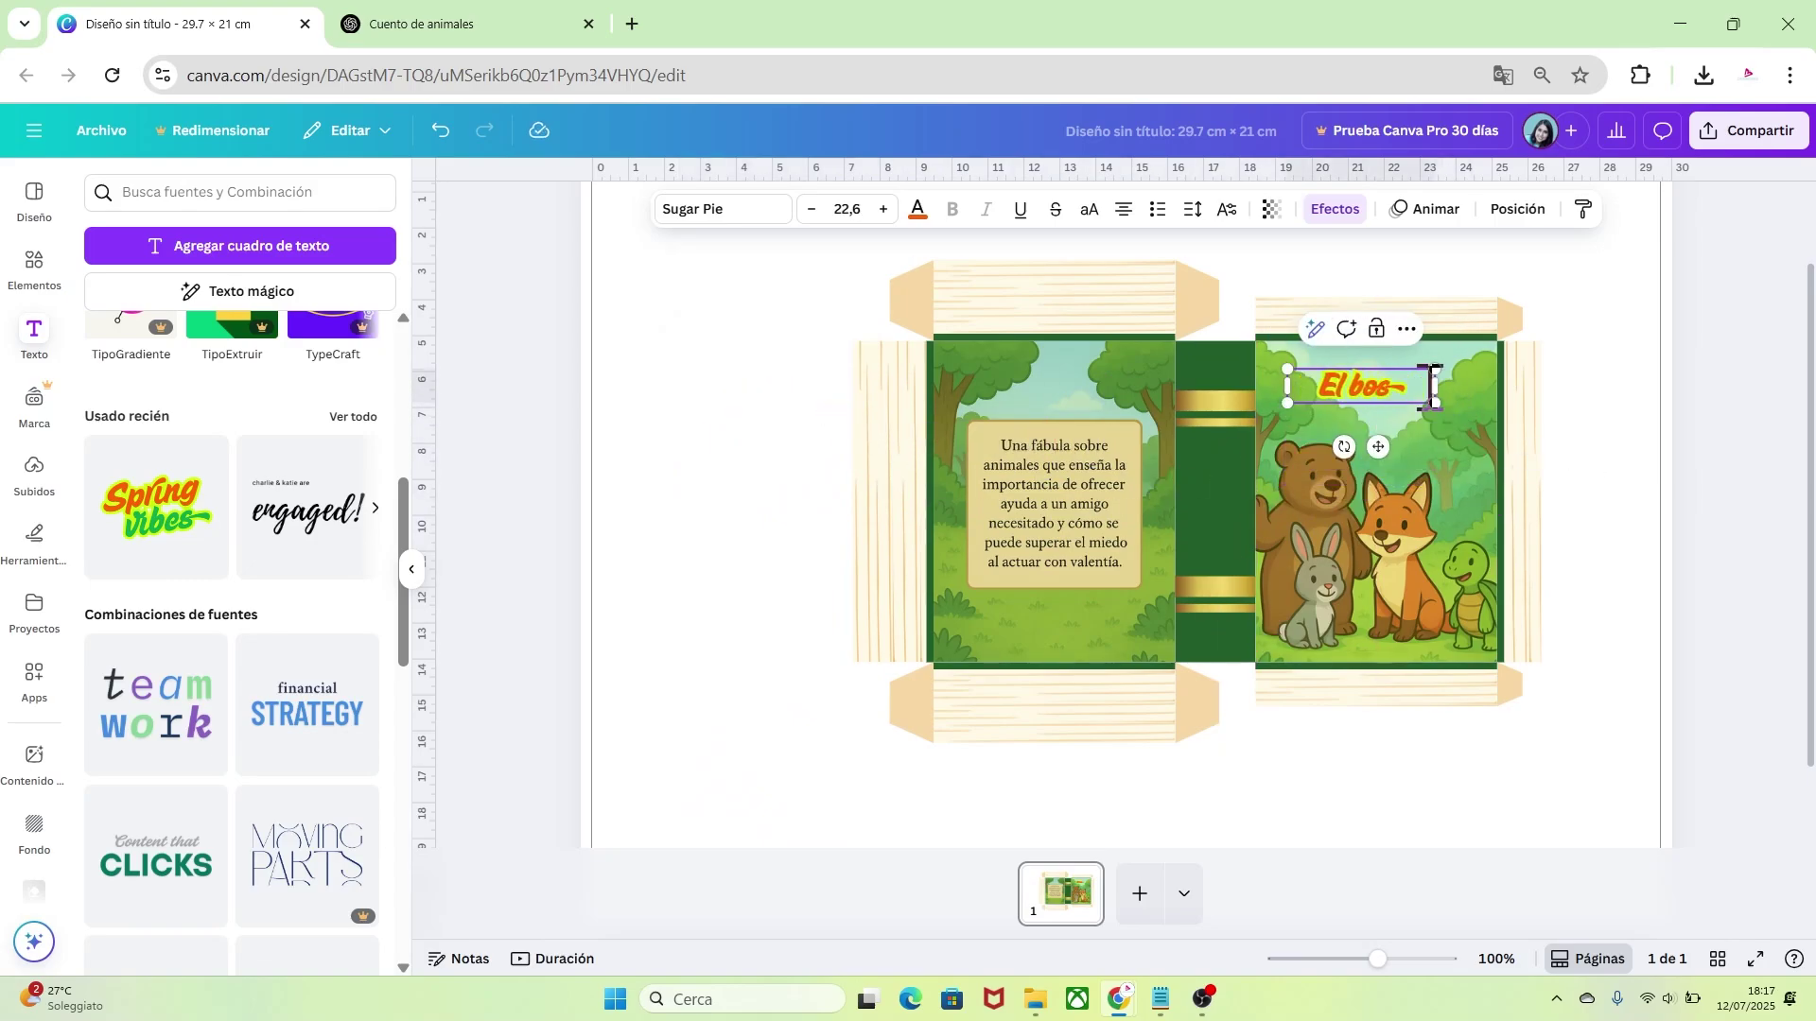
Colour the "El bosque" title yellow and set its outline effect to dark brown #402210
{"action": "left_click", "coordinate": [916, 210]}
{"action": "left_click", "coordinate": [103, 372]}
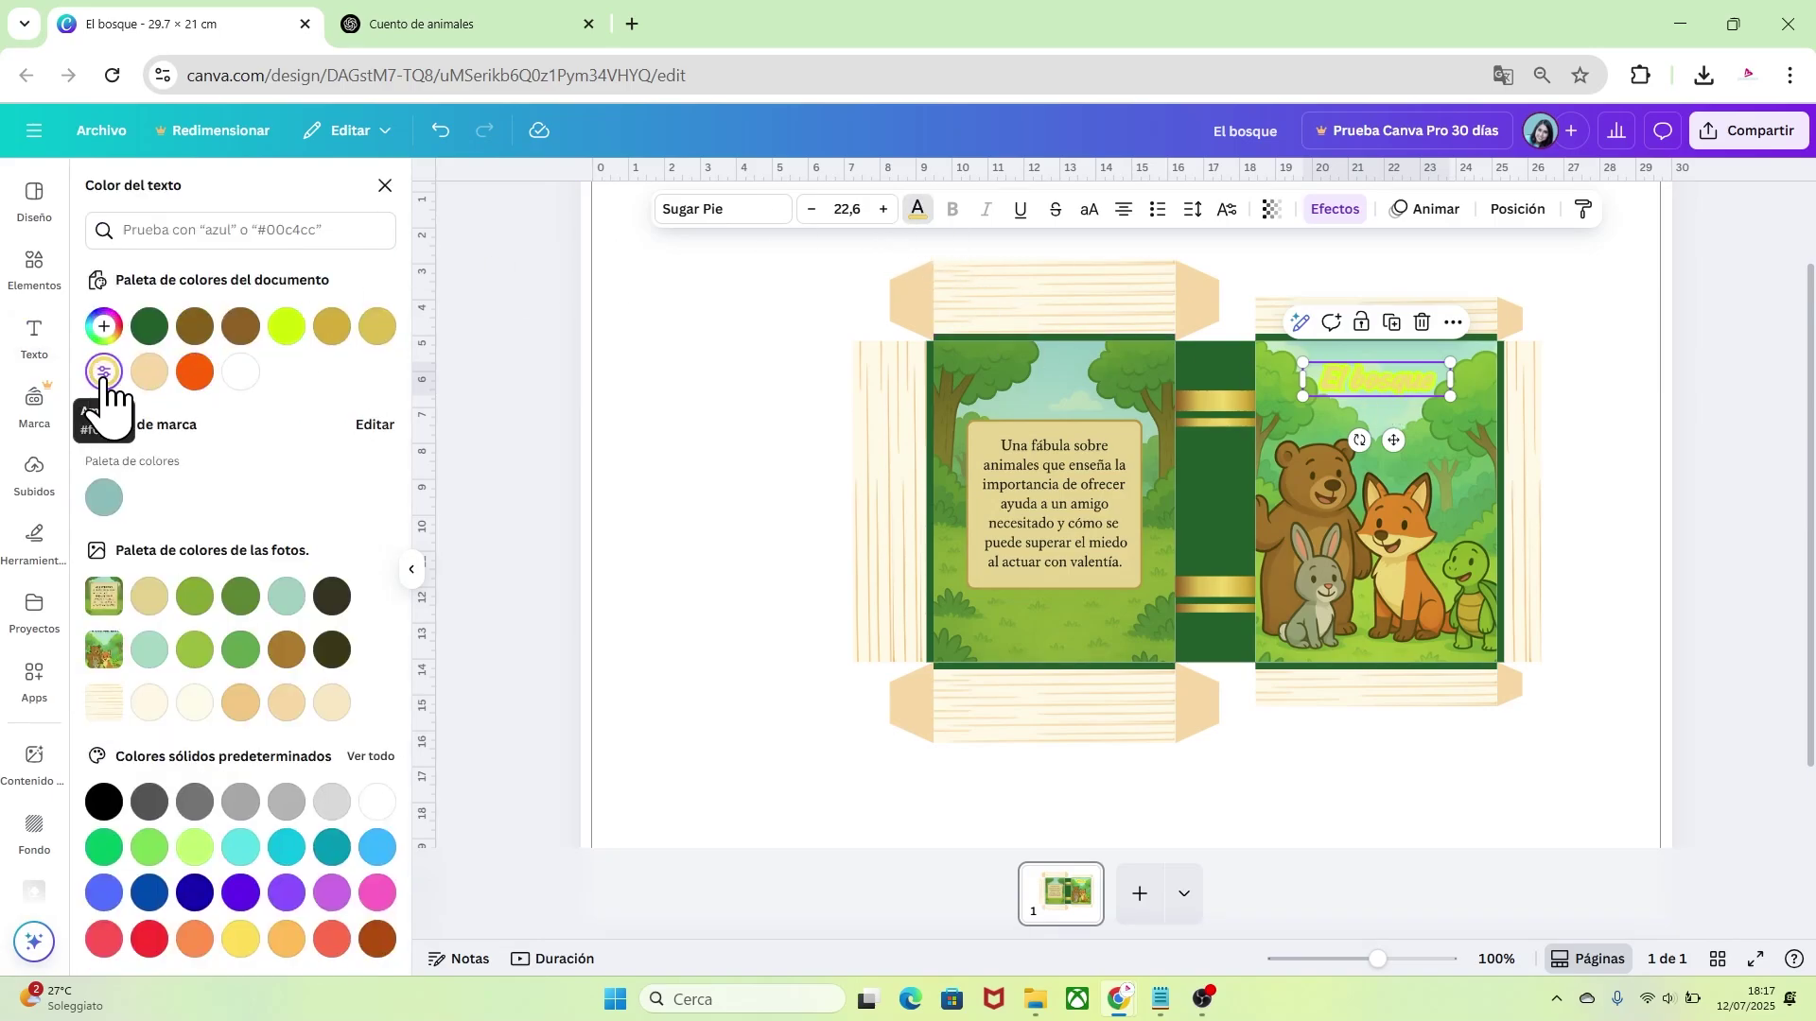
{"action": "left_click", "coordinate": [1335, 209]}
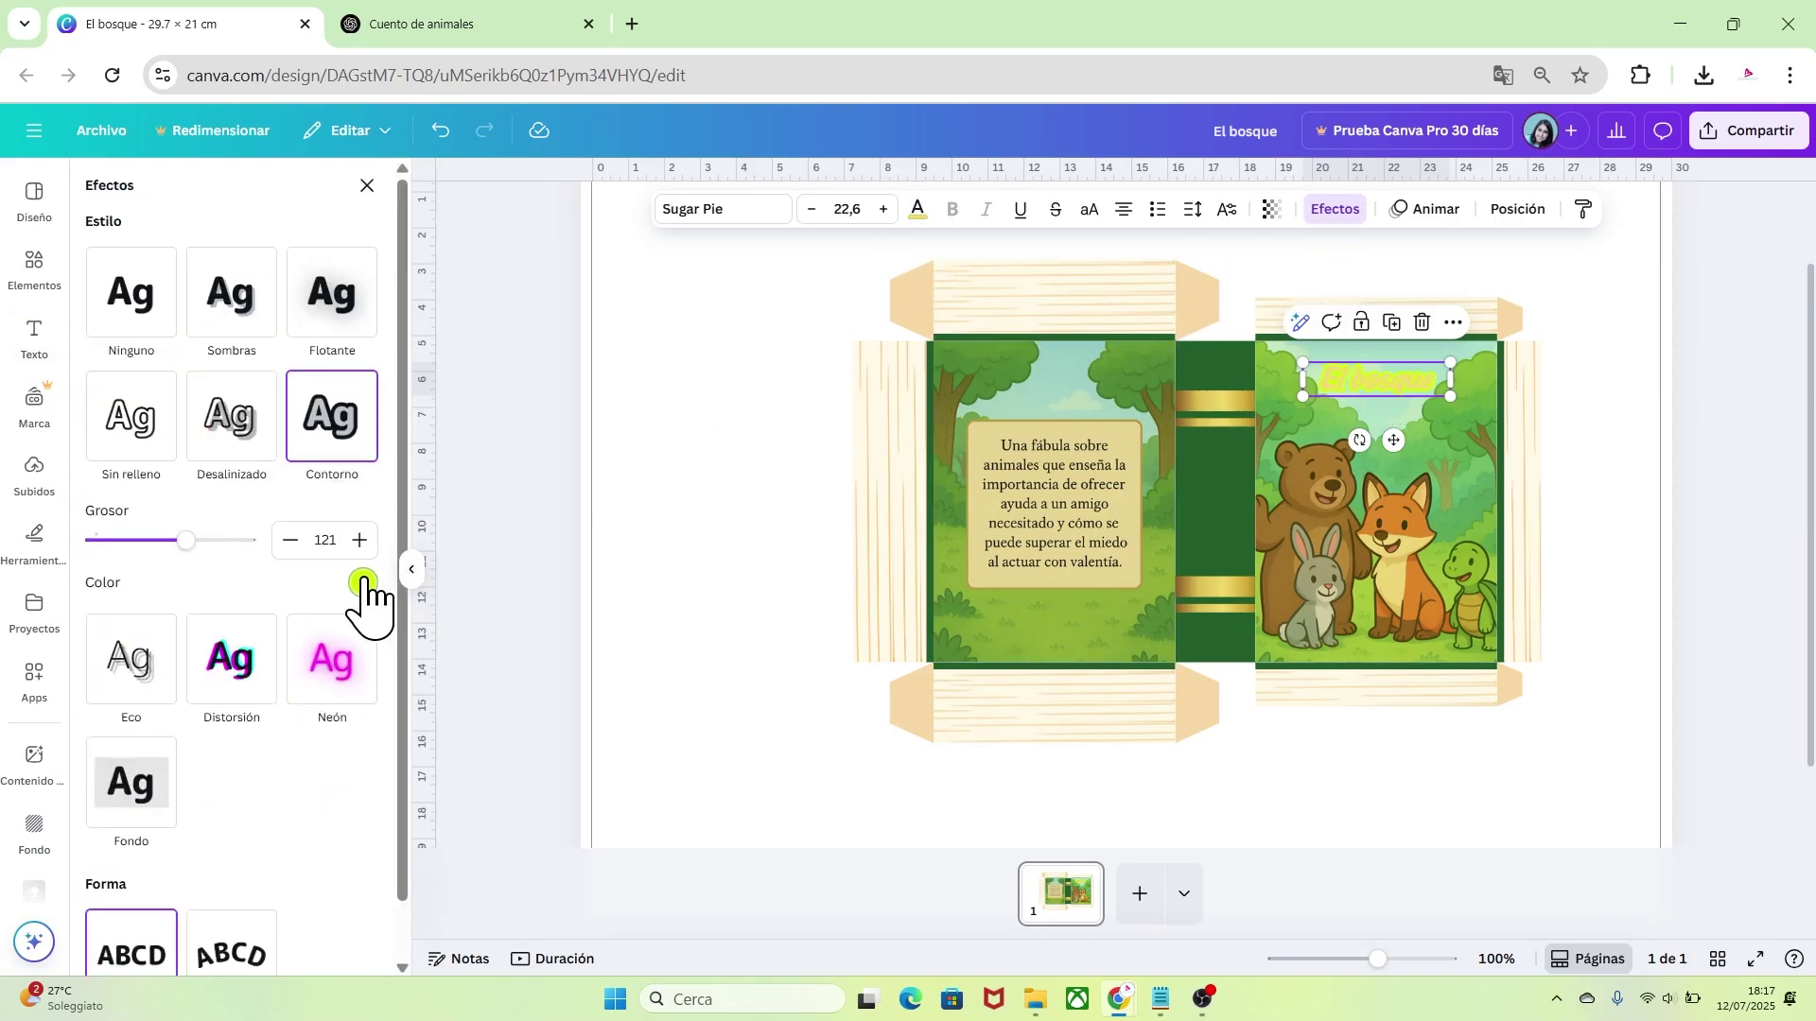
{"action": "left_click", "coordinate": [364, 583]}
{"action": "left_click", "coordinate": [94, 674]}
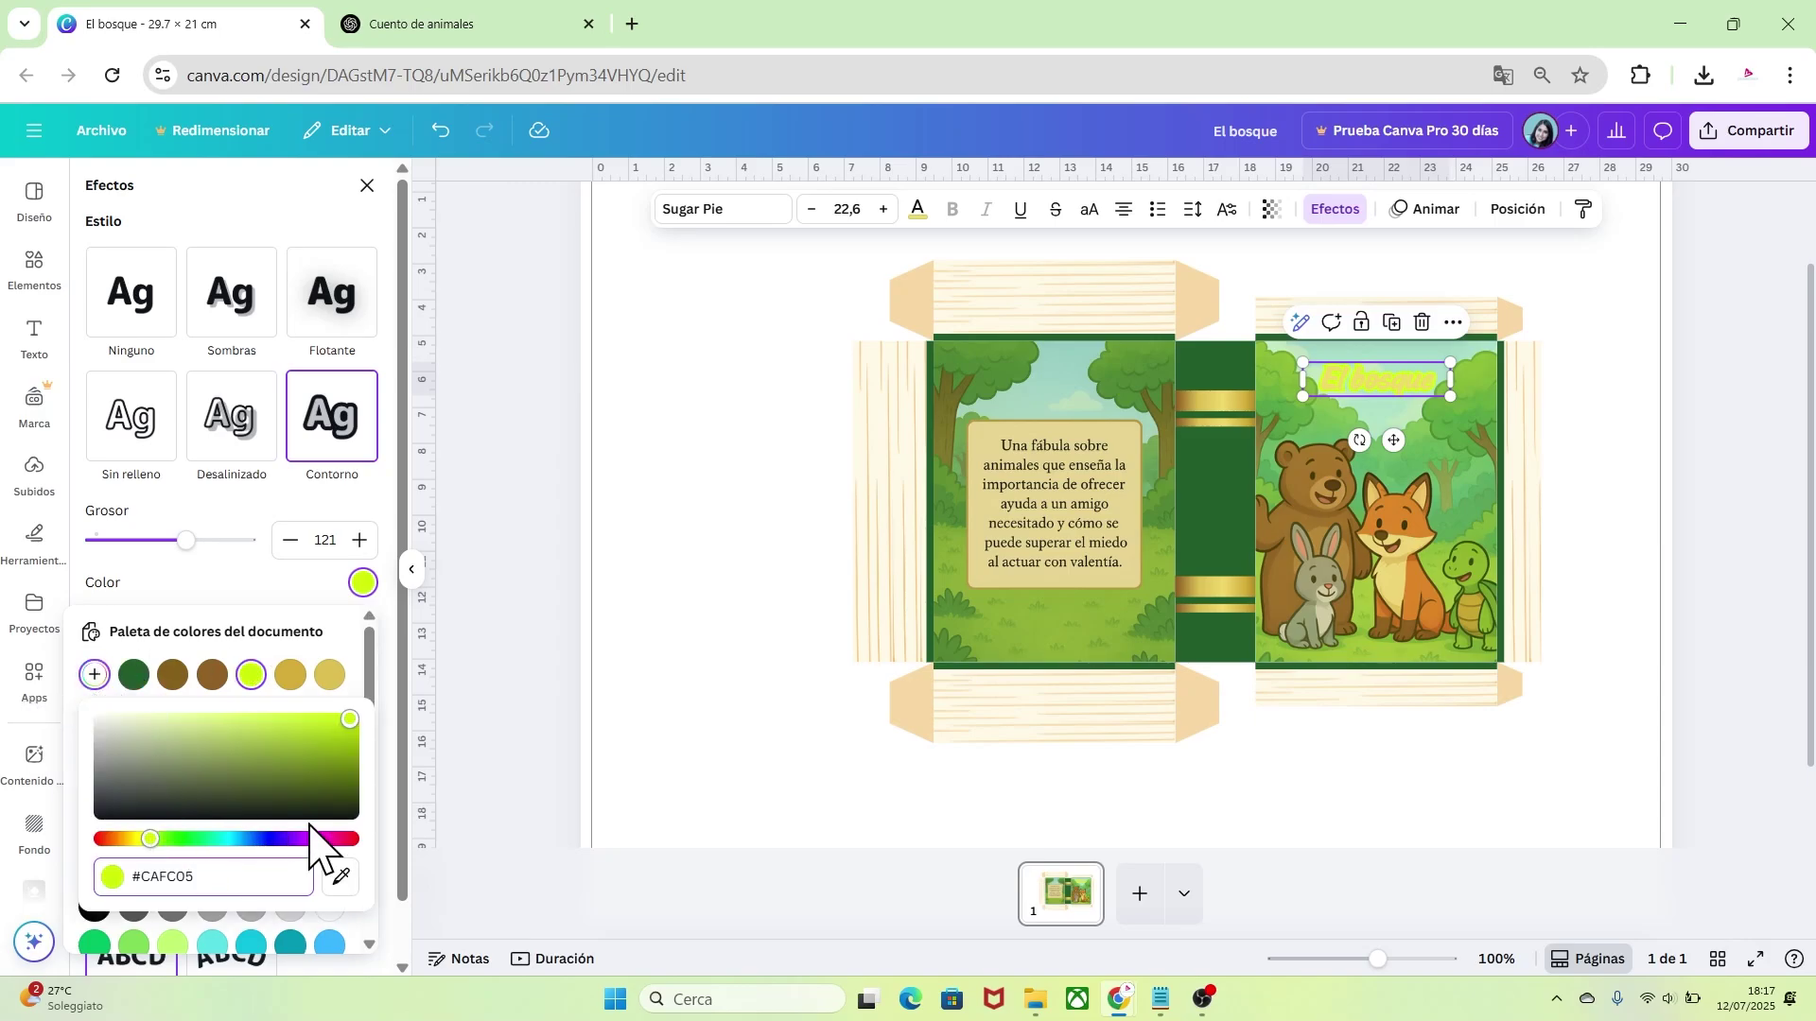
{"action": "left_click_drag", "start_coordinate": [150, 839], "coordinate": [114, 839]}
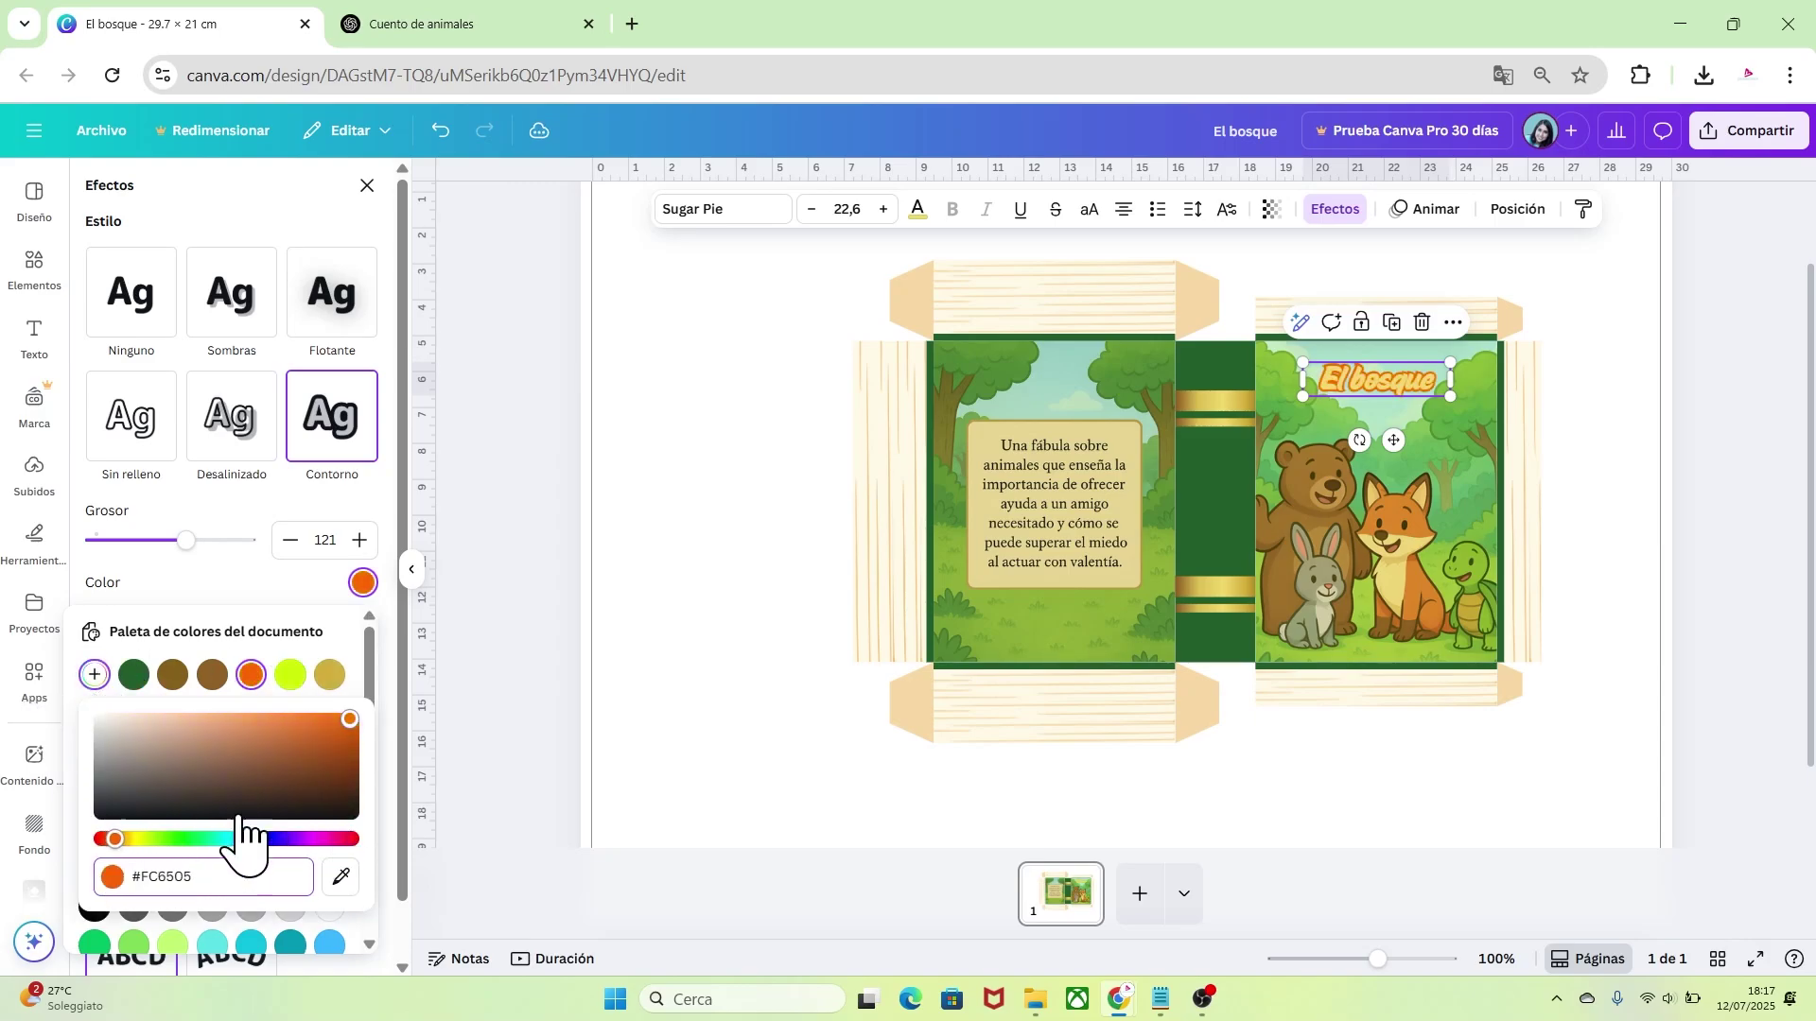
{"action": "left_click", "coordinate": [299, 777]}
{"action": "left_click_drag", "start_coordinate": [299, 778], "coordinate": [292, 791]}
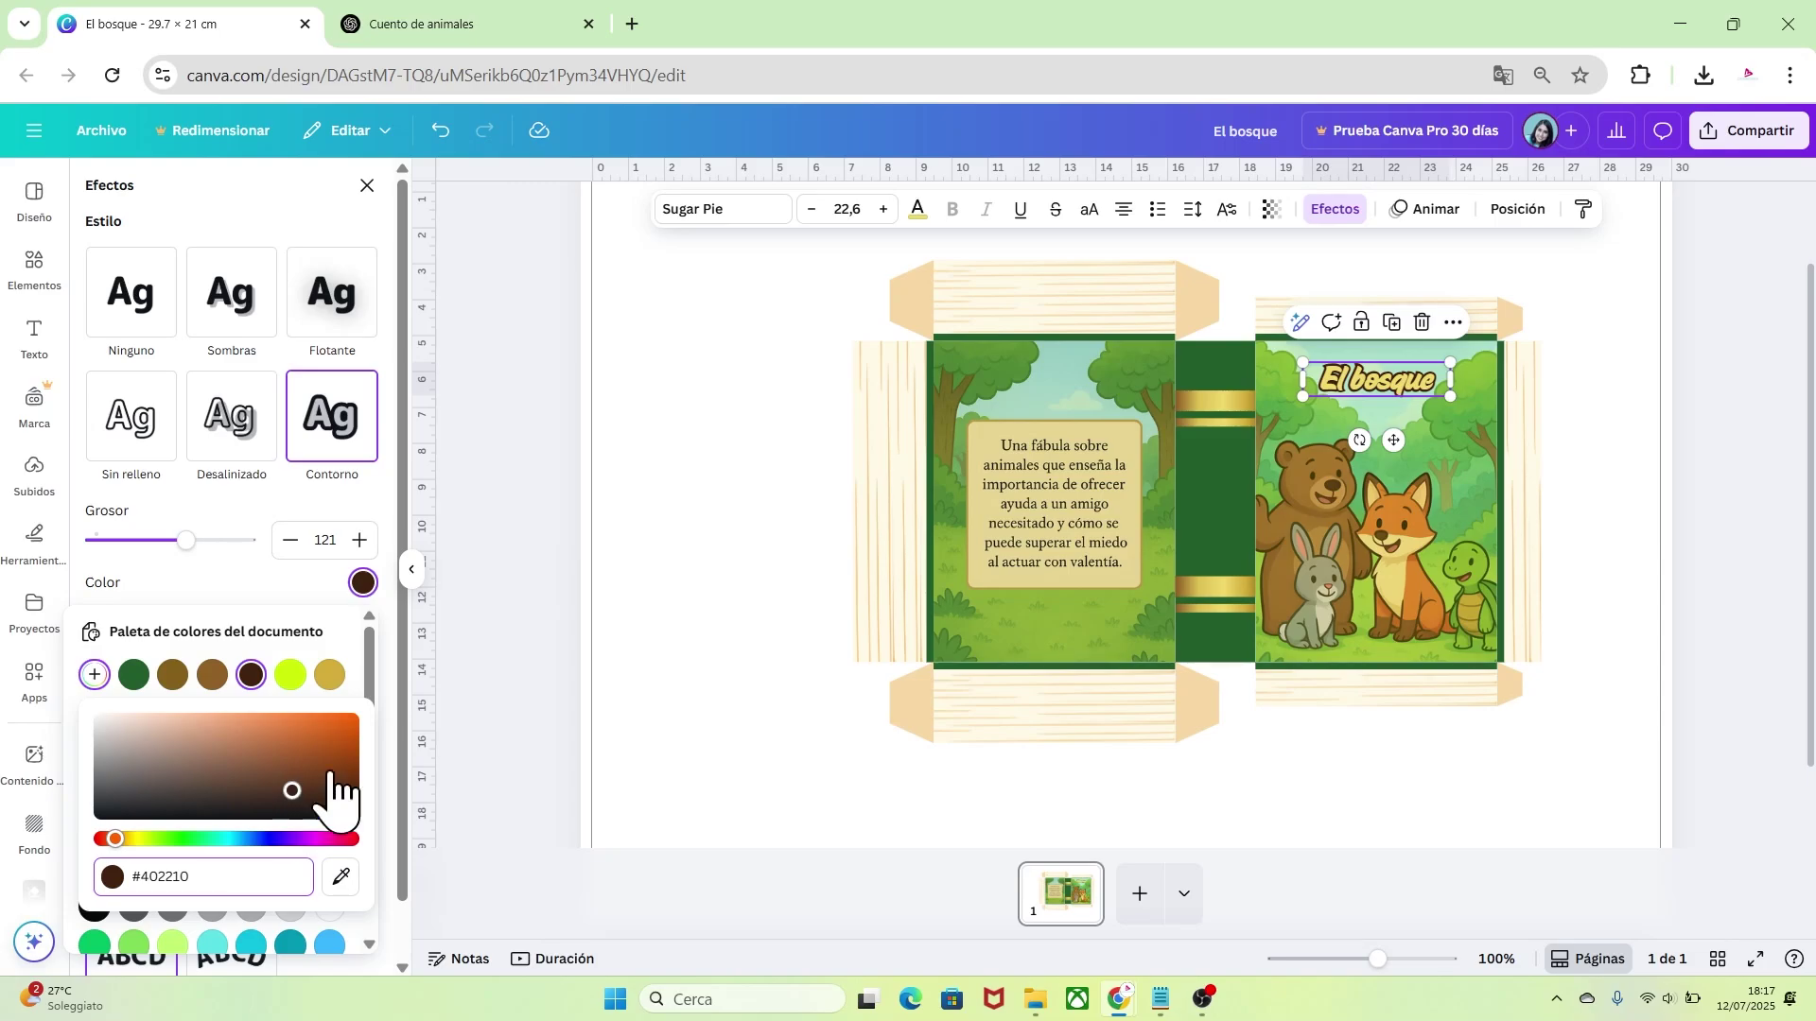
{"action": "left_click", "coordinate": [1621, 527]}
Adjust the position of the "El bosque" line above "de los amigos valientes" on the front cover
{"action": "left_click", "coordinate": [1416, 377]}
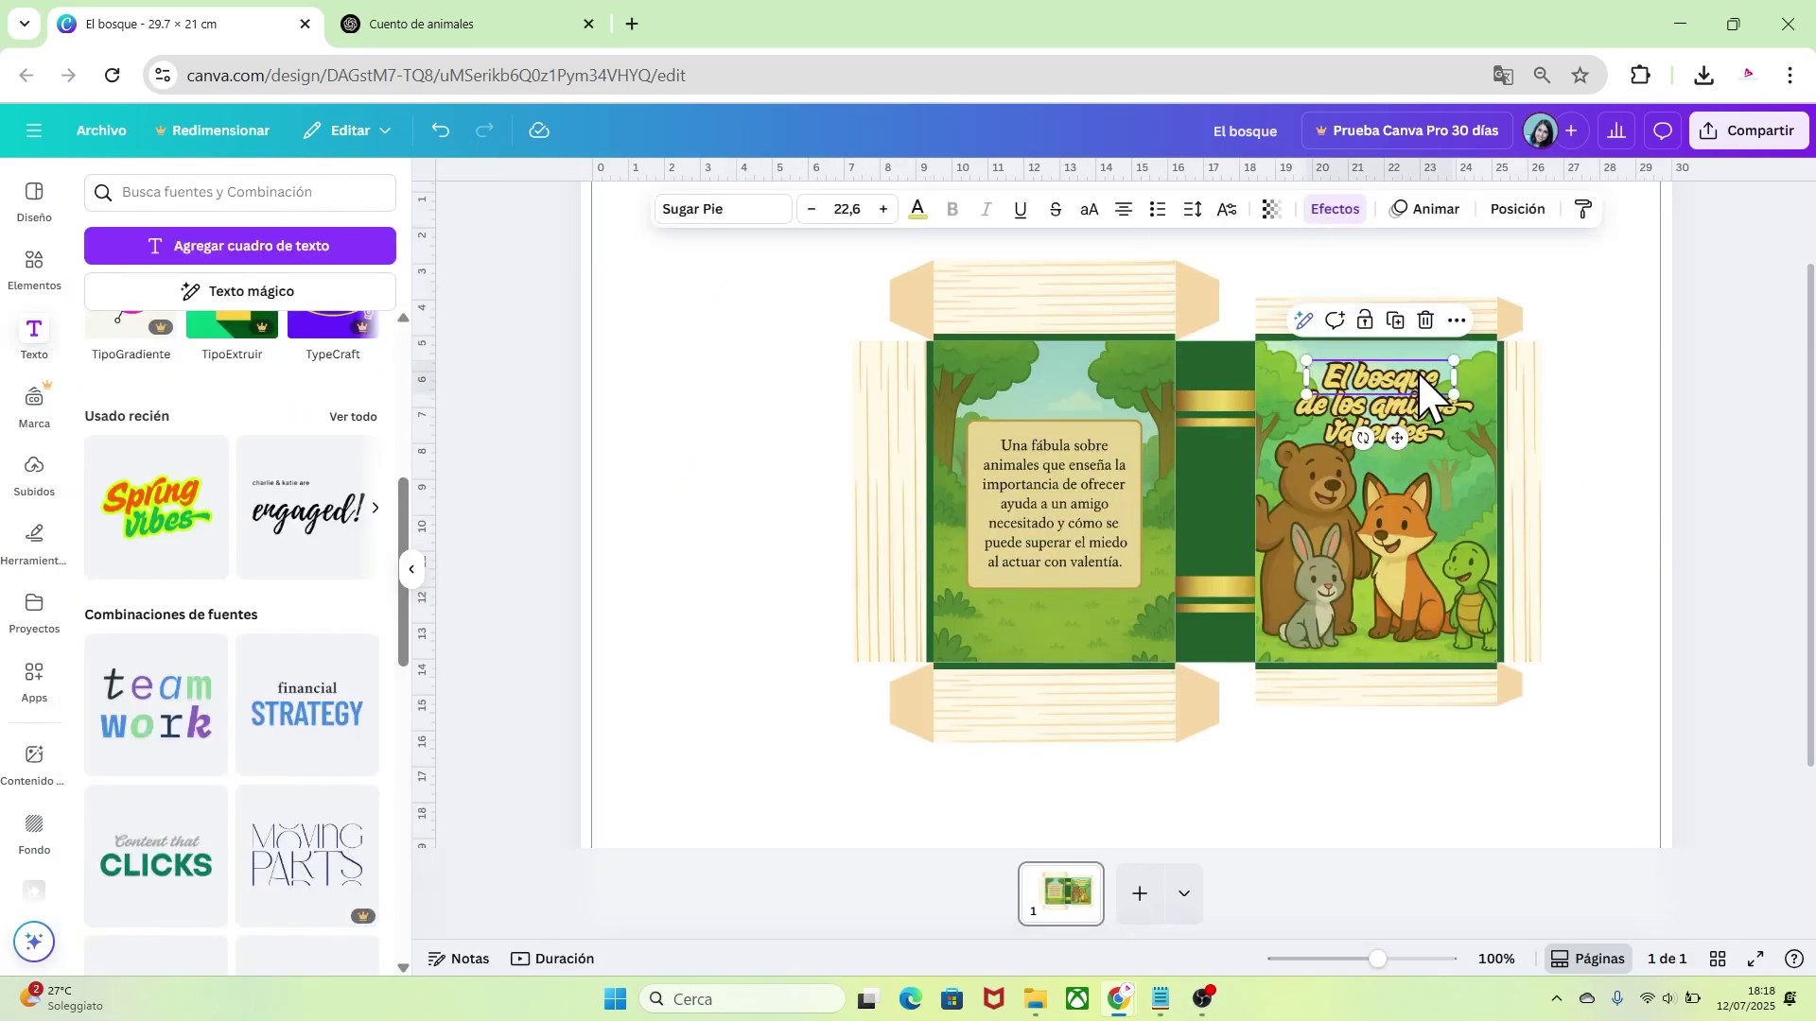
{"action": "left_click_drag", "start_coordinate": [1417, 378], "coordinate": [1423, 388]}
{"action": "left_click", "coordinate": [1588, 478]}
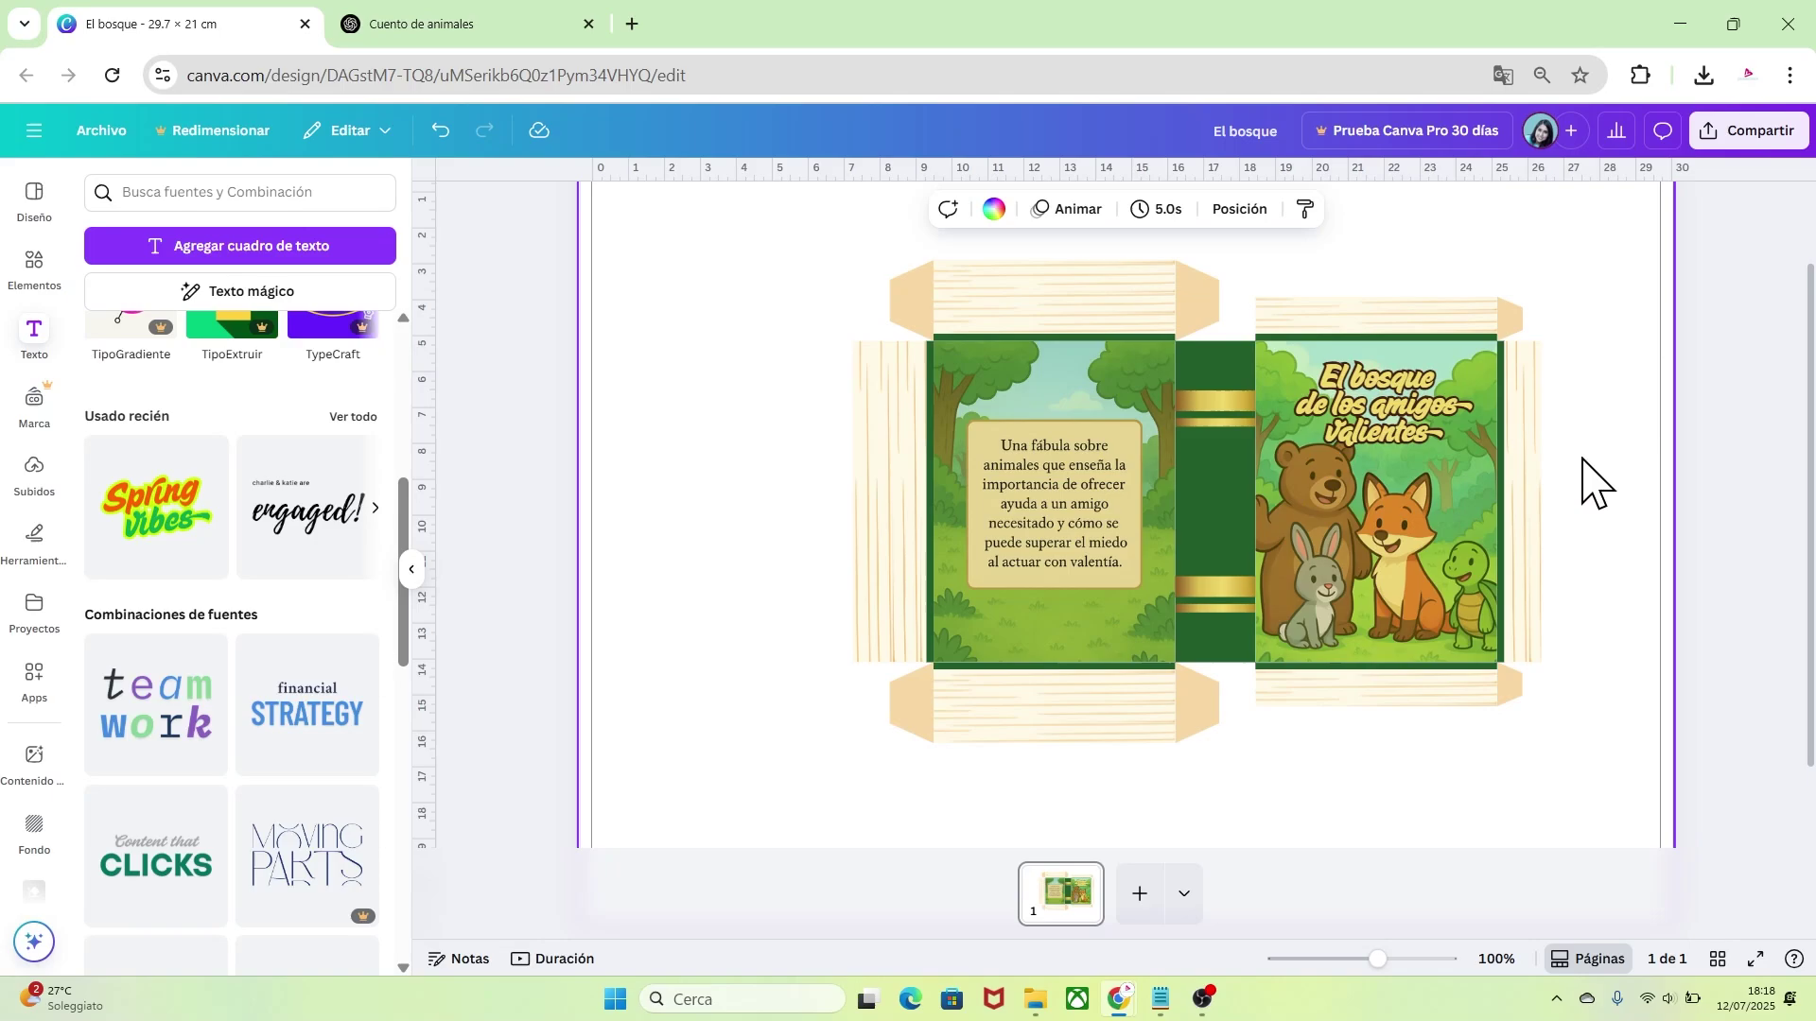
{"action": "key", "text": "ctrl+z"}
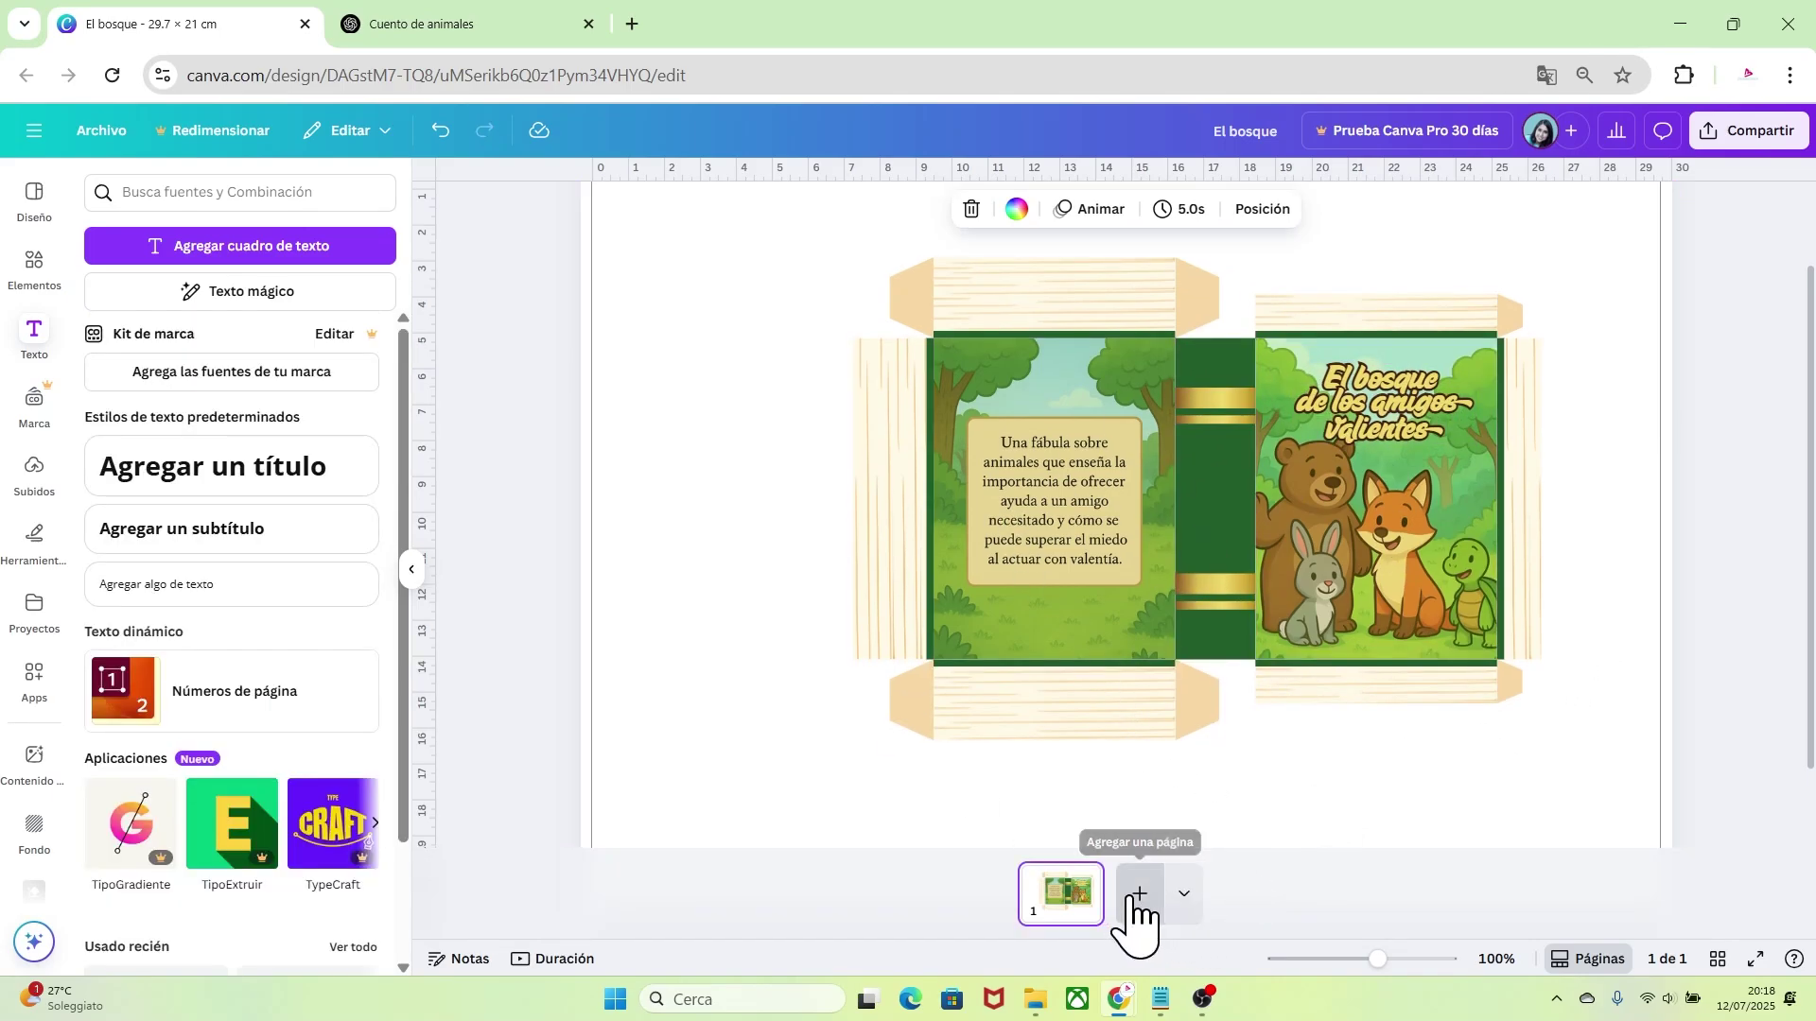
Add a blank second page to the design and search the elements for "marcos"
{"action": "left_click", "coordinate": [1139, 894]}
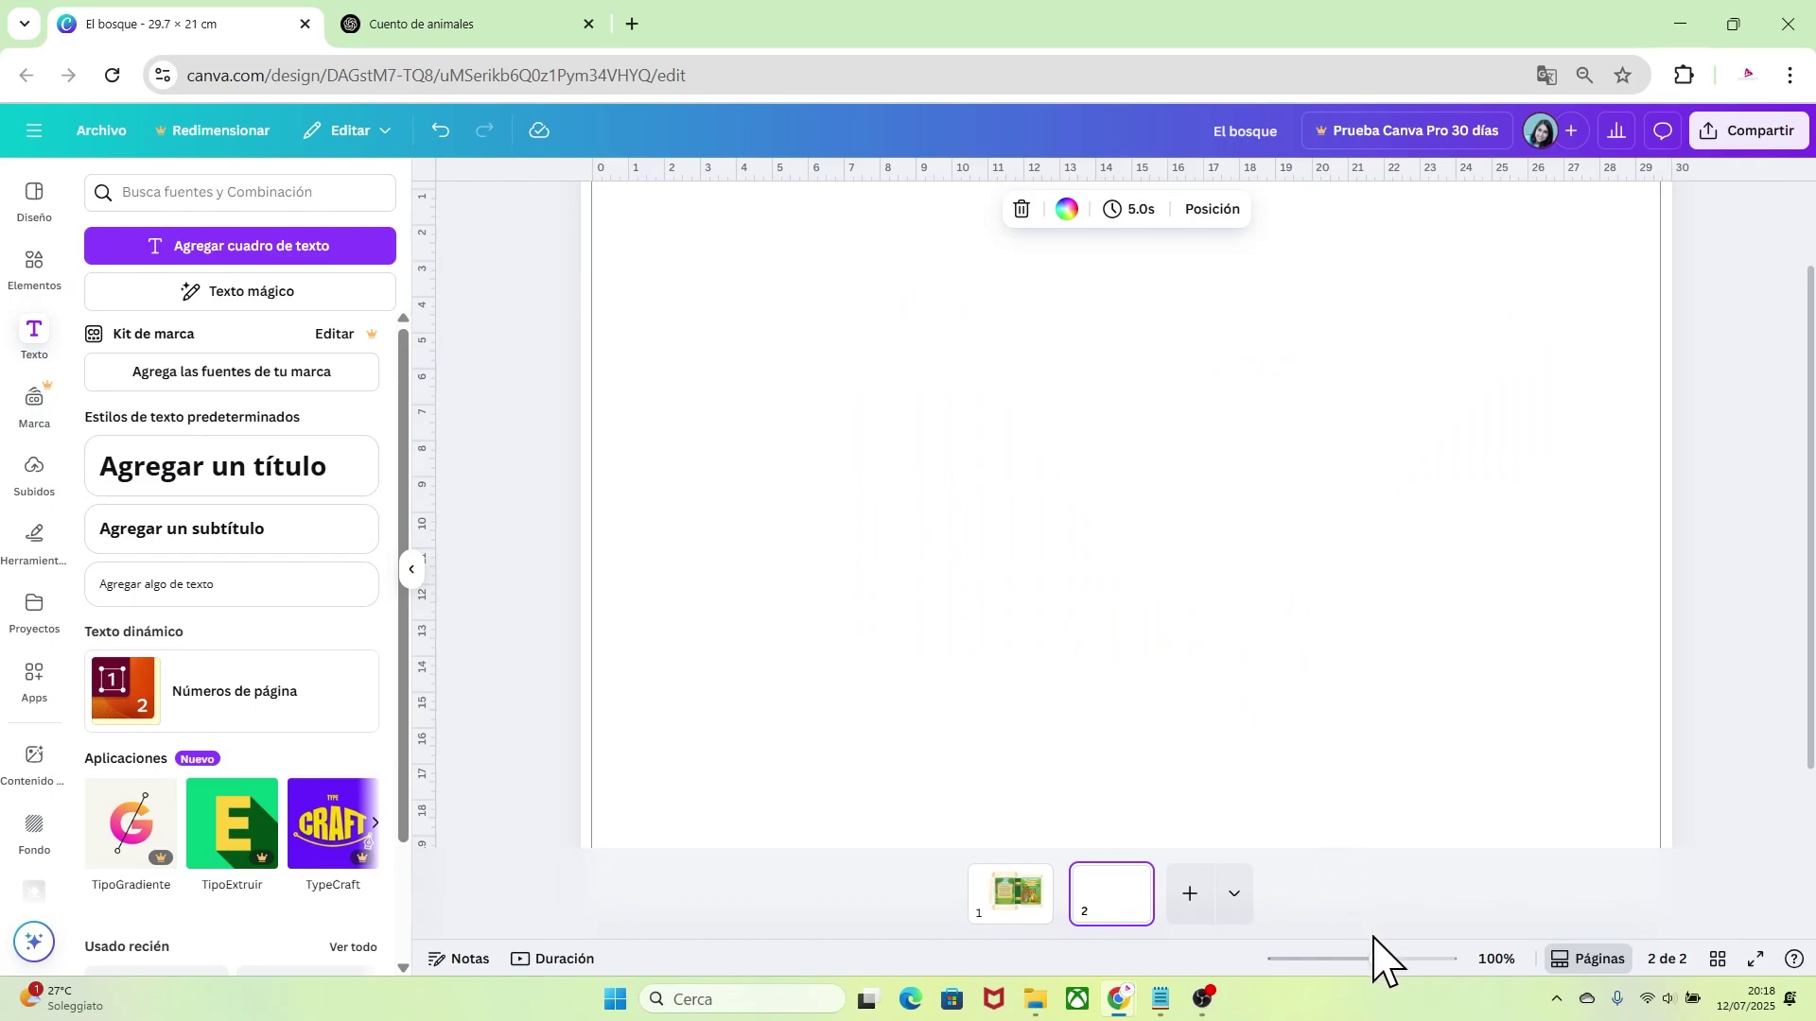
{"action": "left_click_drag", "start_coordinate": [1377, 959], "coordinate": [1366, 961]}
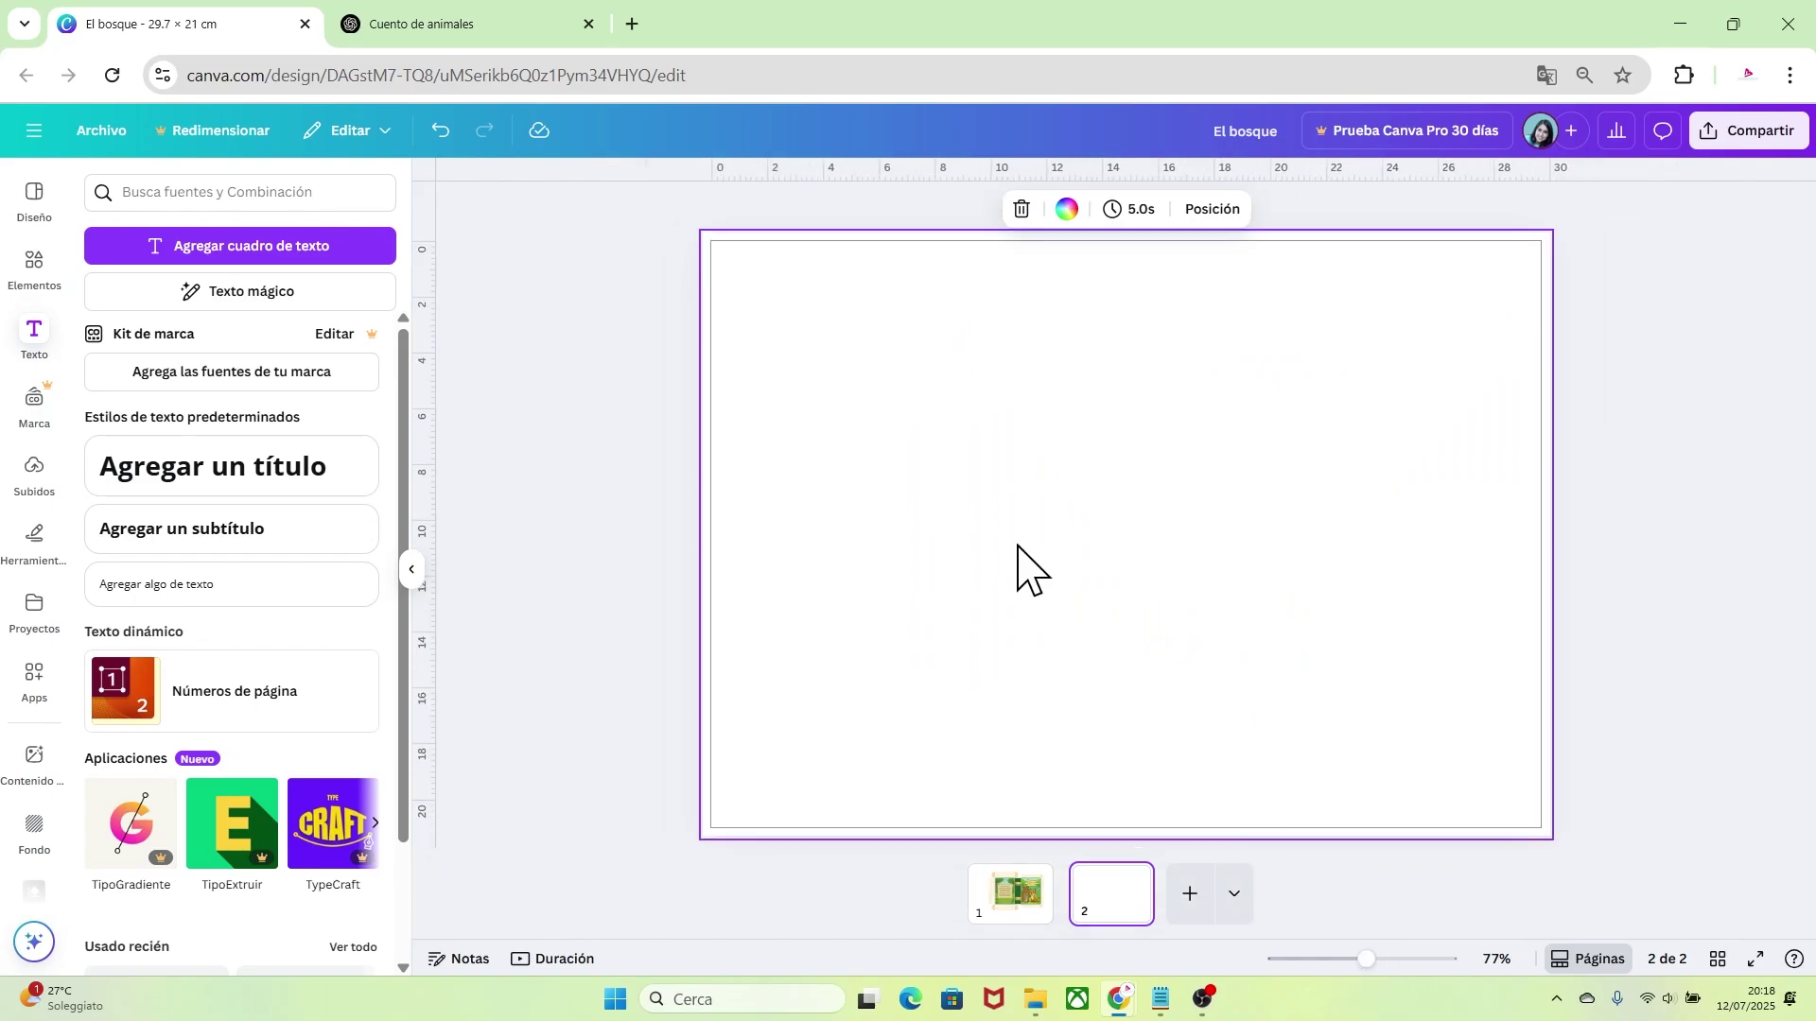
{"action": "left_click", "coordinate": [29, 274]}
{"action": "left_click", "coordinate": [228, 206]}
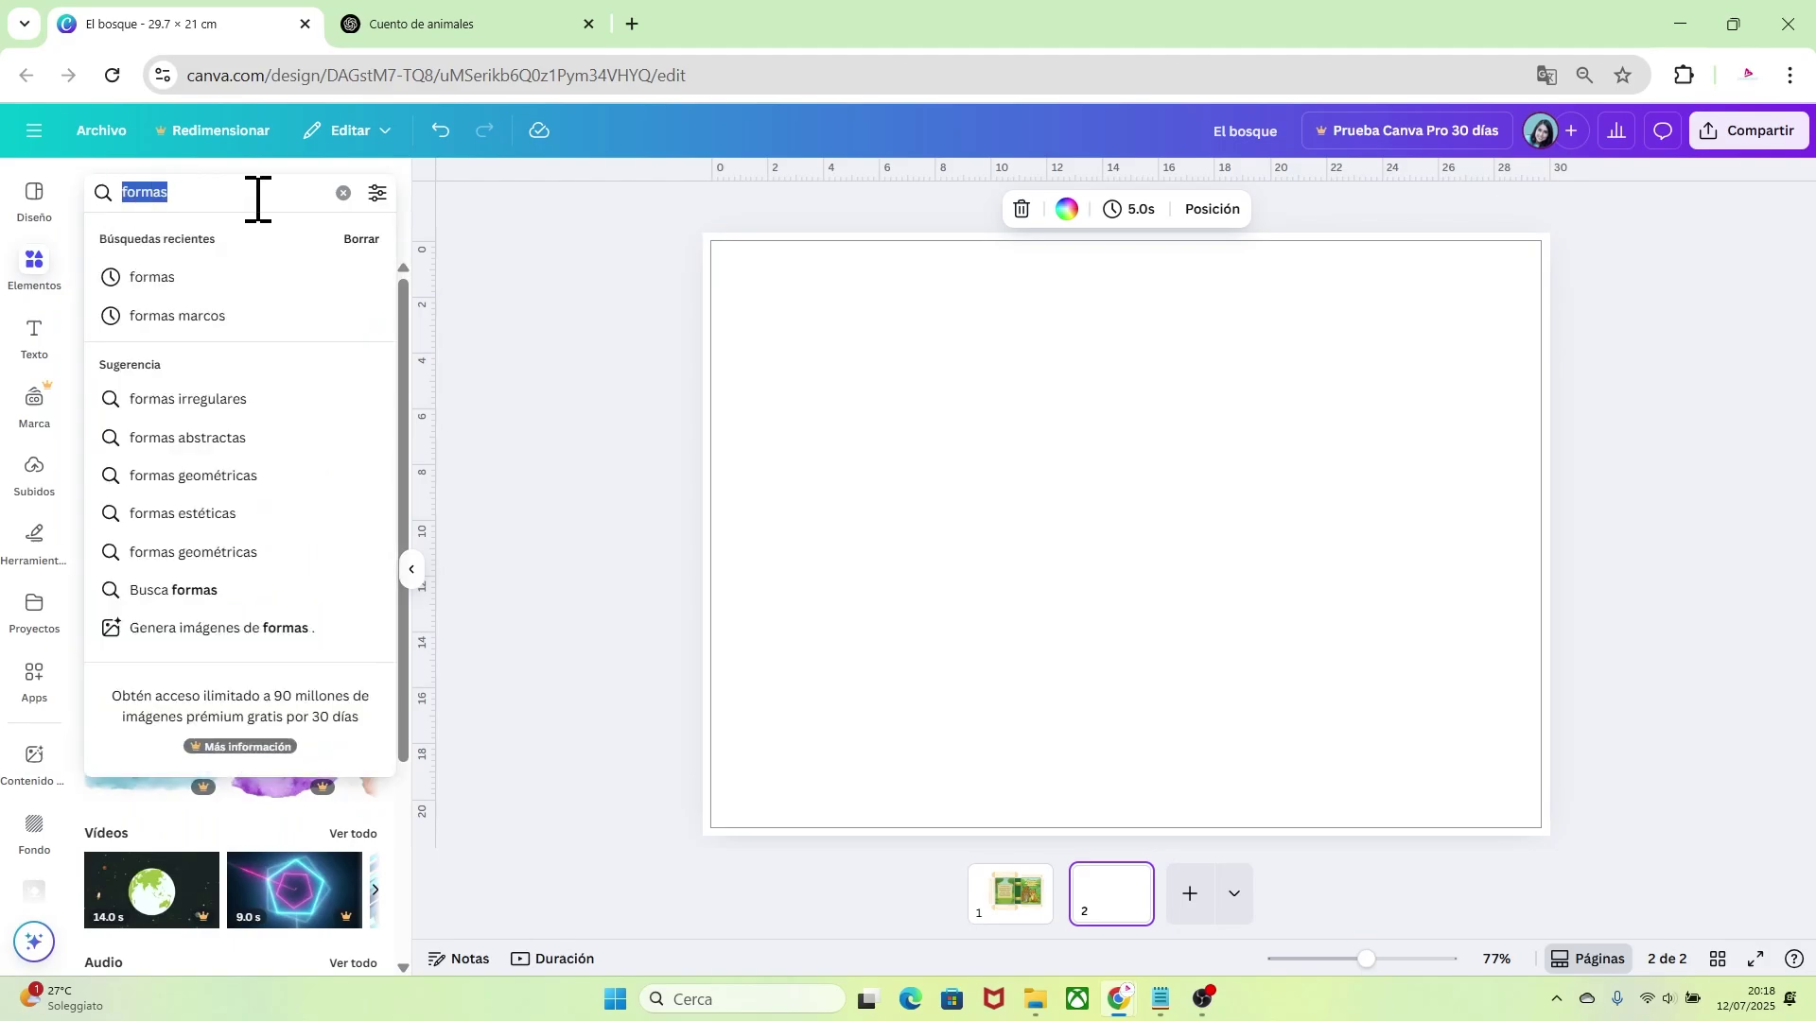
{"action": "key", "text": "BackSpace"}
{"action": "type", "text": "marcos"}
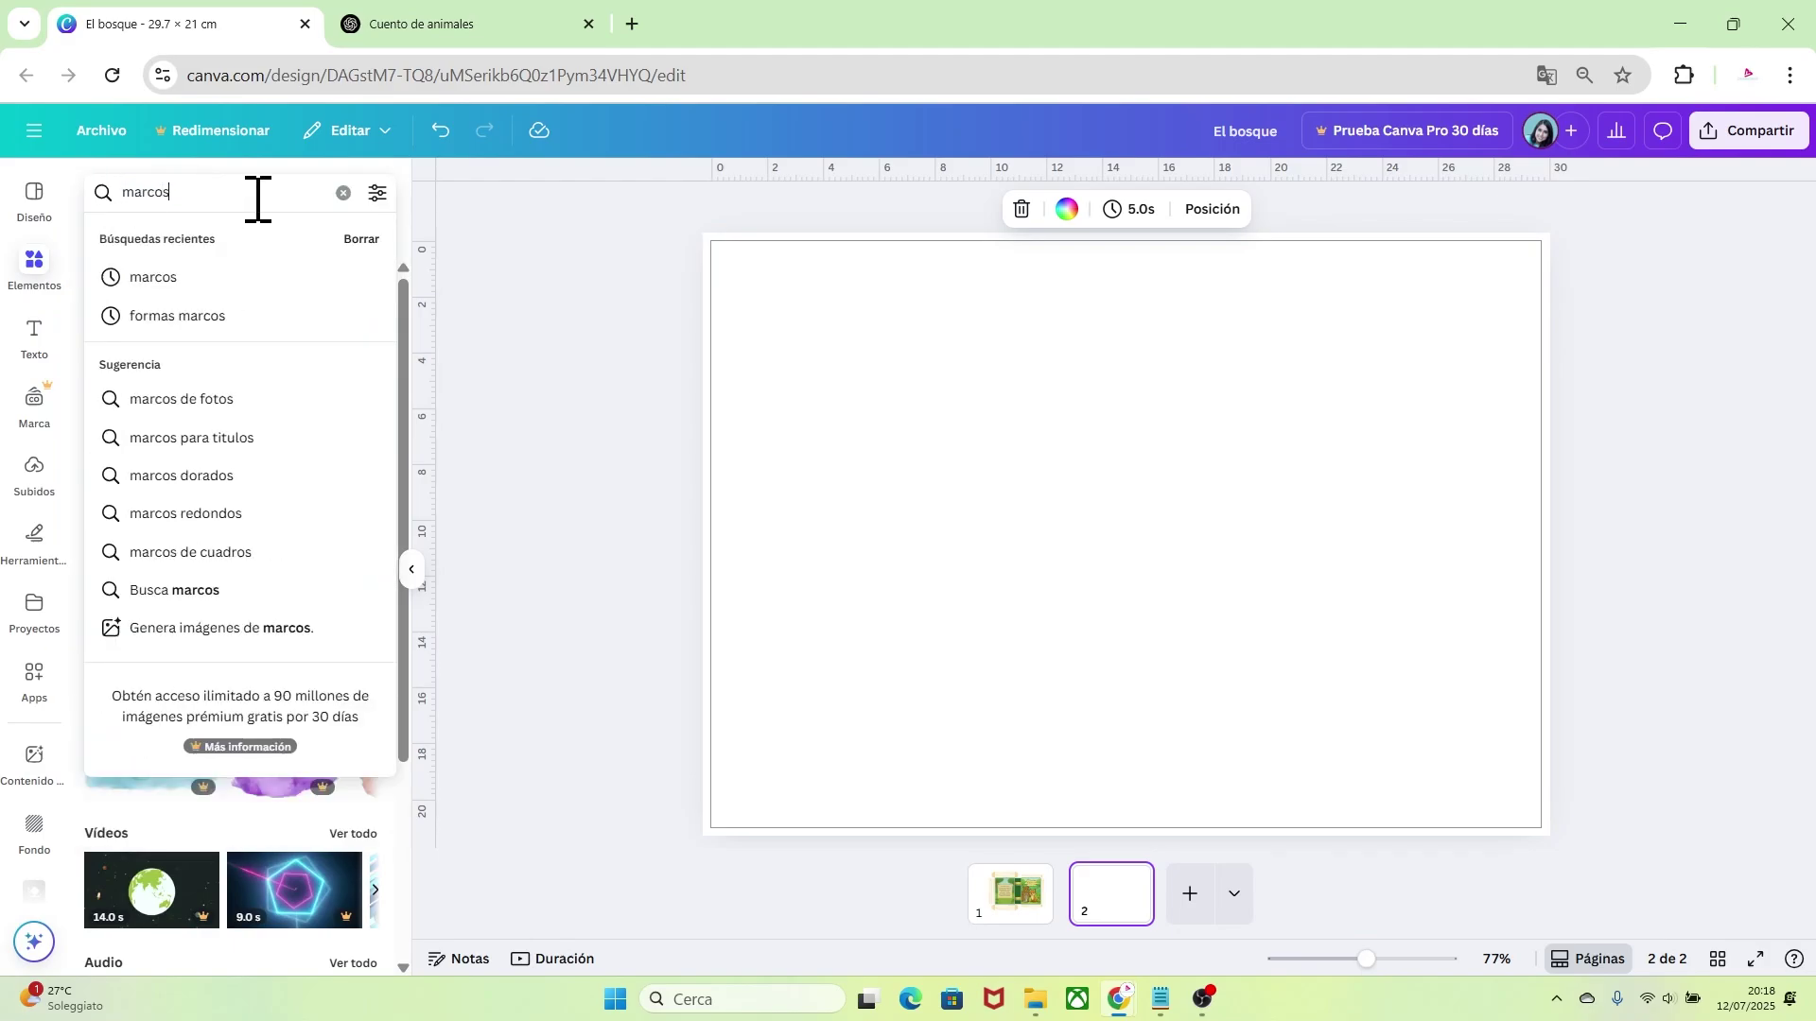
{"action": "key", "text": "Return"}
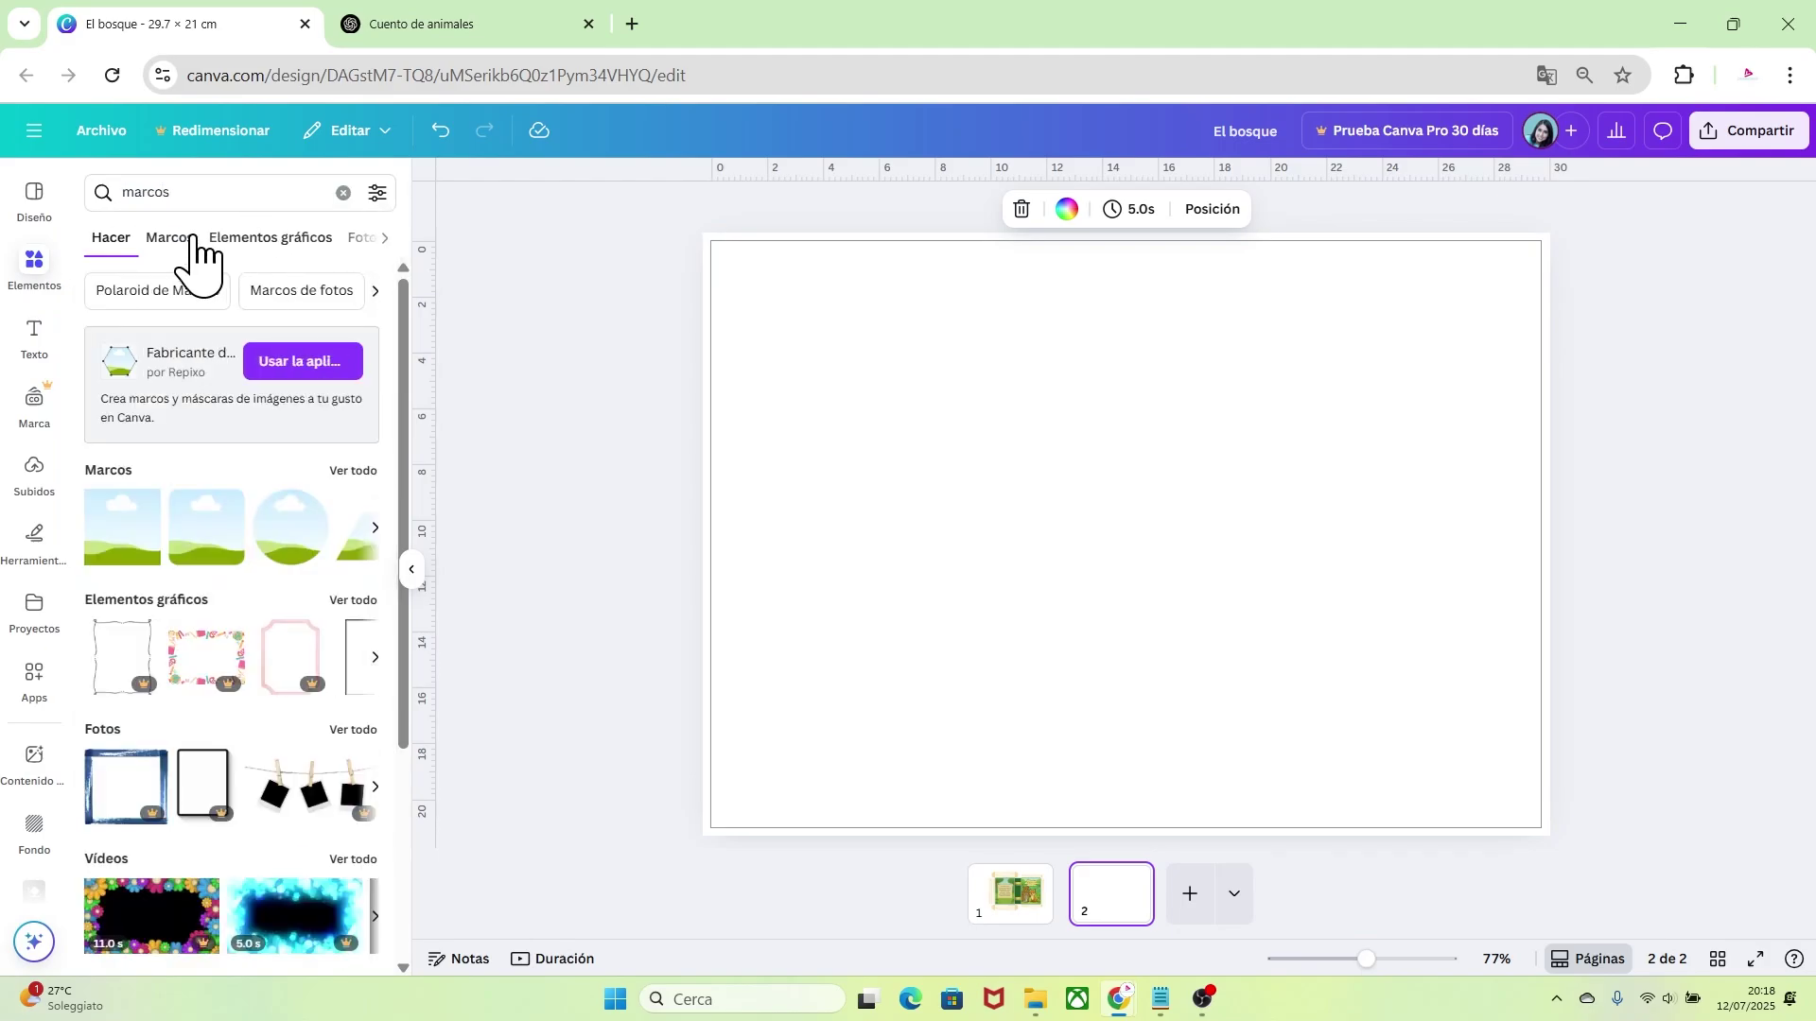
Insert the plain square picture frame from the frame results onto page 2
{"action": "left_click", "coordinate": [193, 240]}
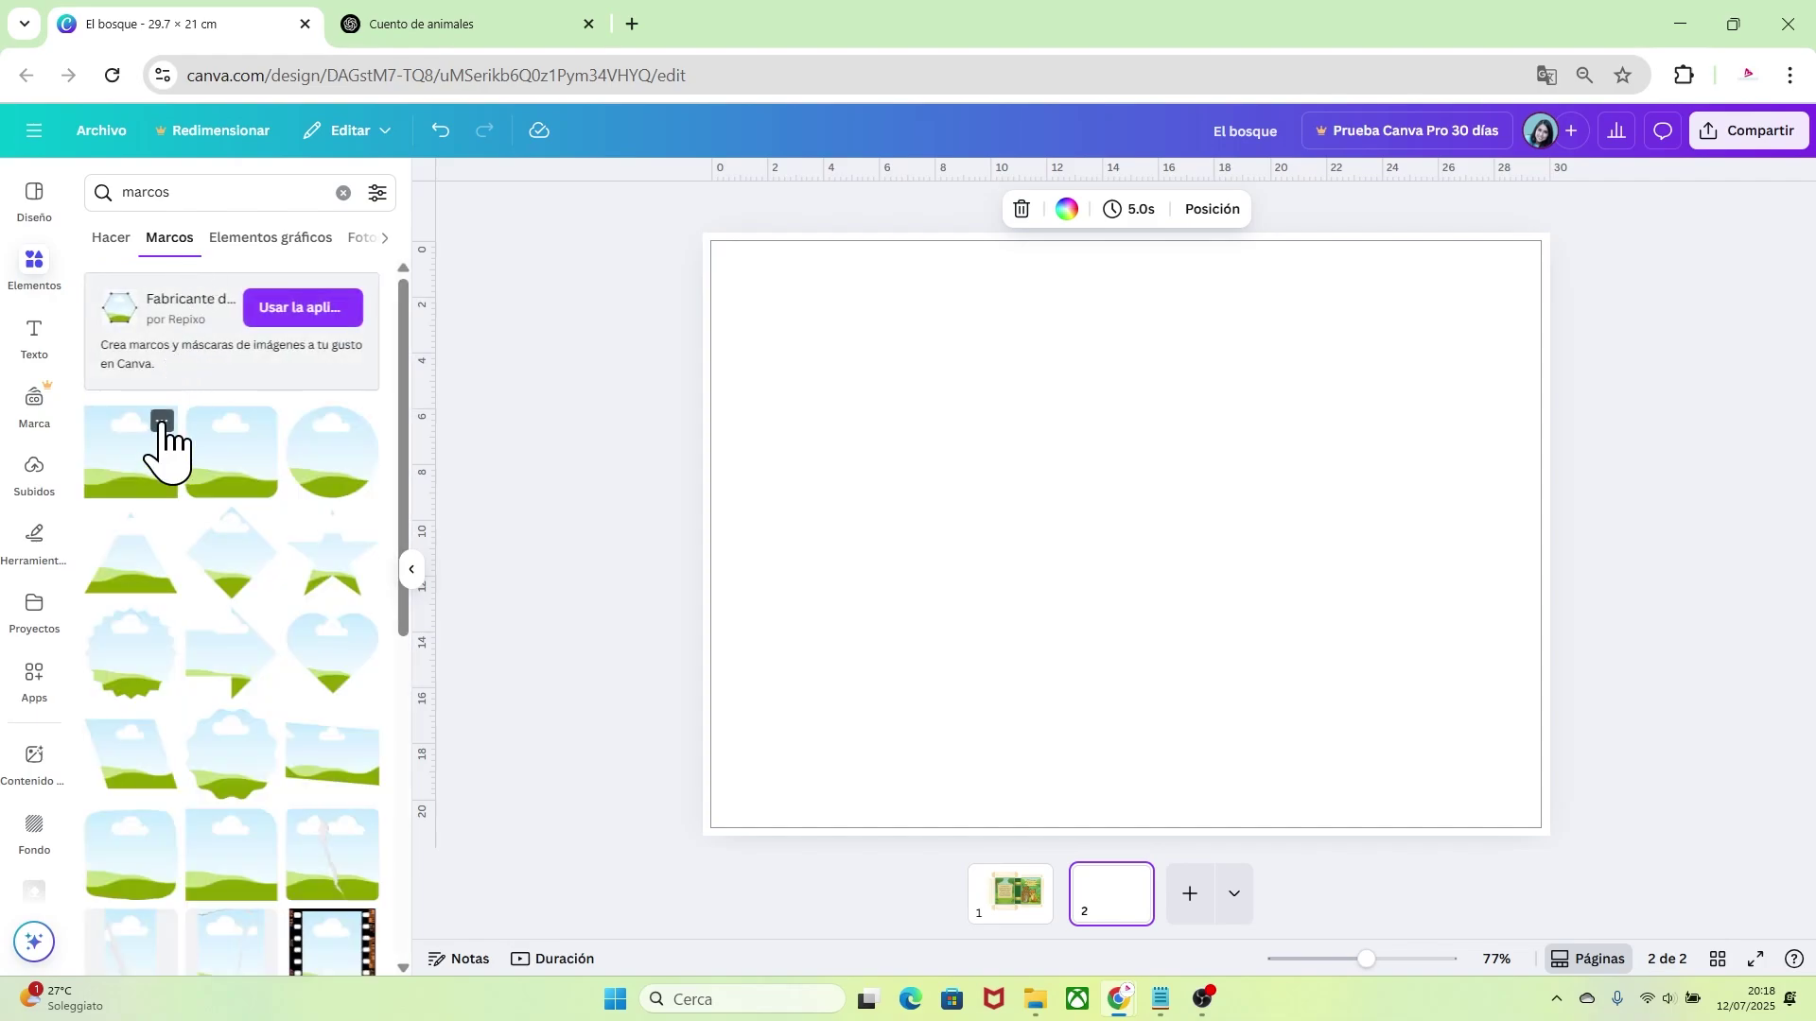
{"action": "left_click", "coordinate": [163, 423]}
{"action": "left_click", "coordinate": [134, 454]}
{"action": "left_click", "coordinate": [132, 462]}
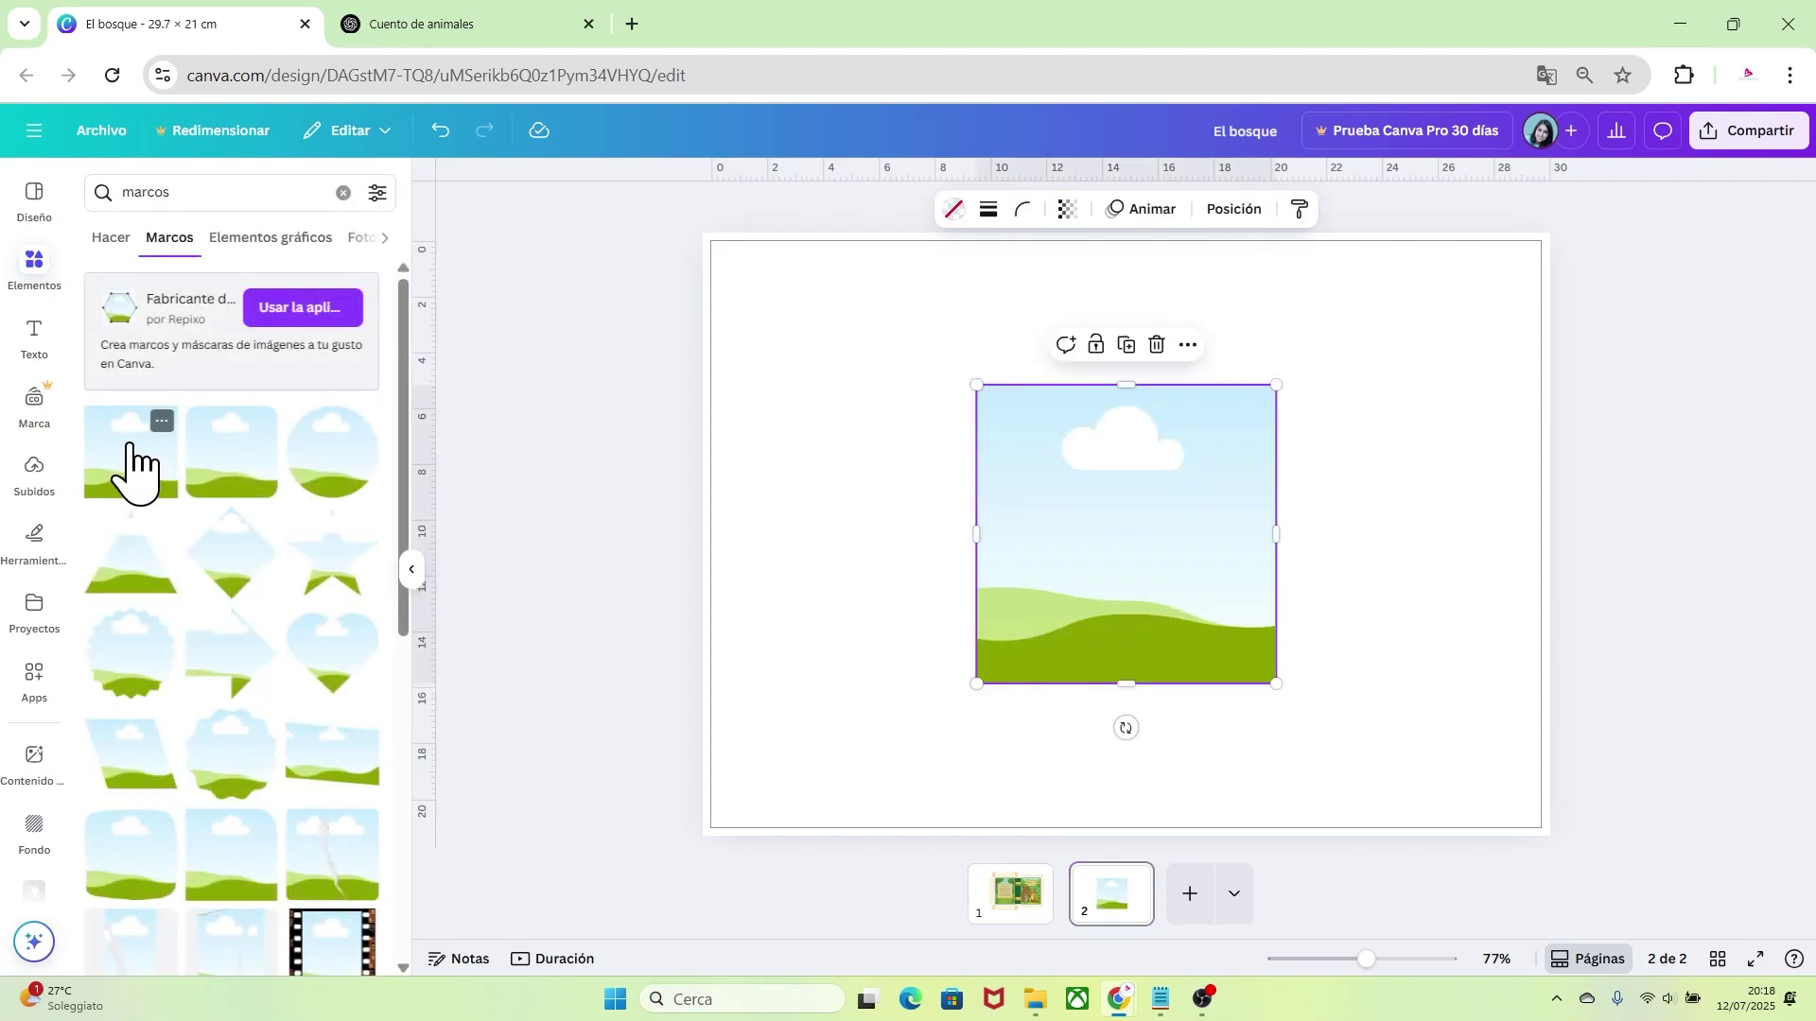
Resize the frame to 6.32 cm wide by 8.59 cm high and place it in the page's upper-left corner
{"action": "left_click", "coordinate": [1243, 210]}
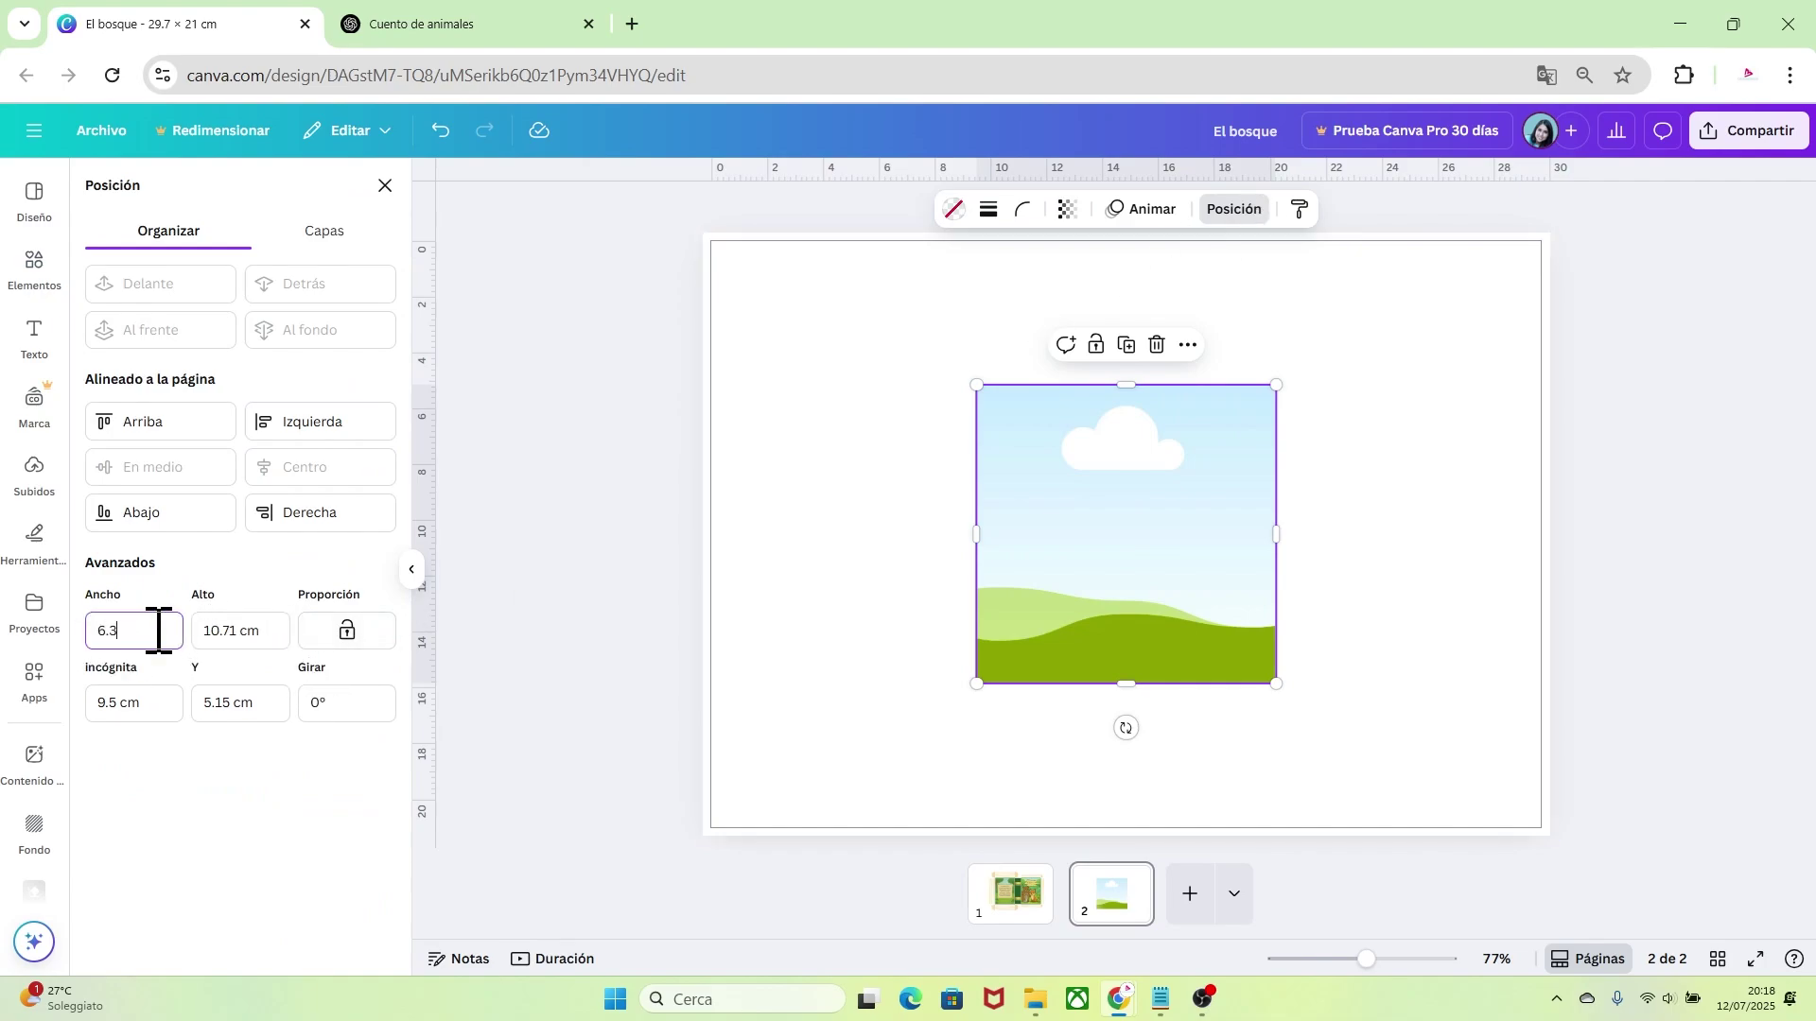
{"action": "left_click", "coordinate": [261, 632]}
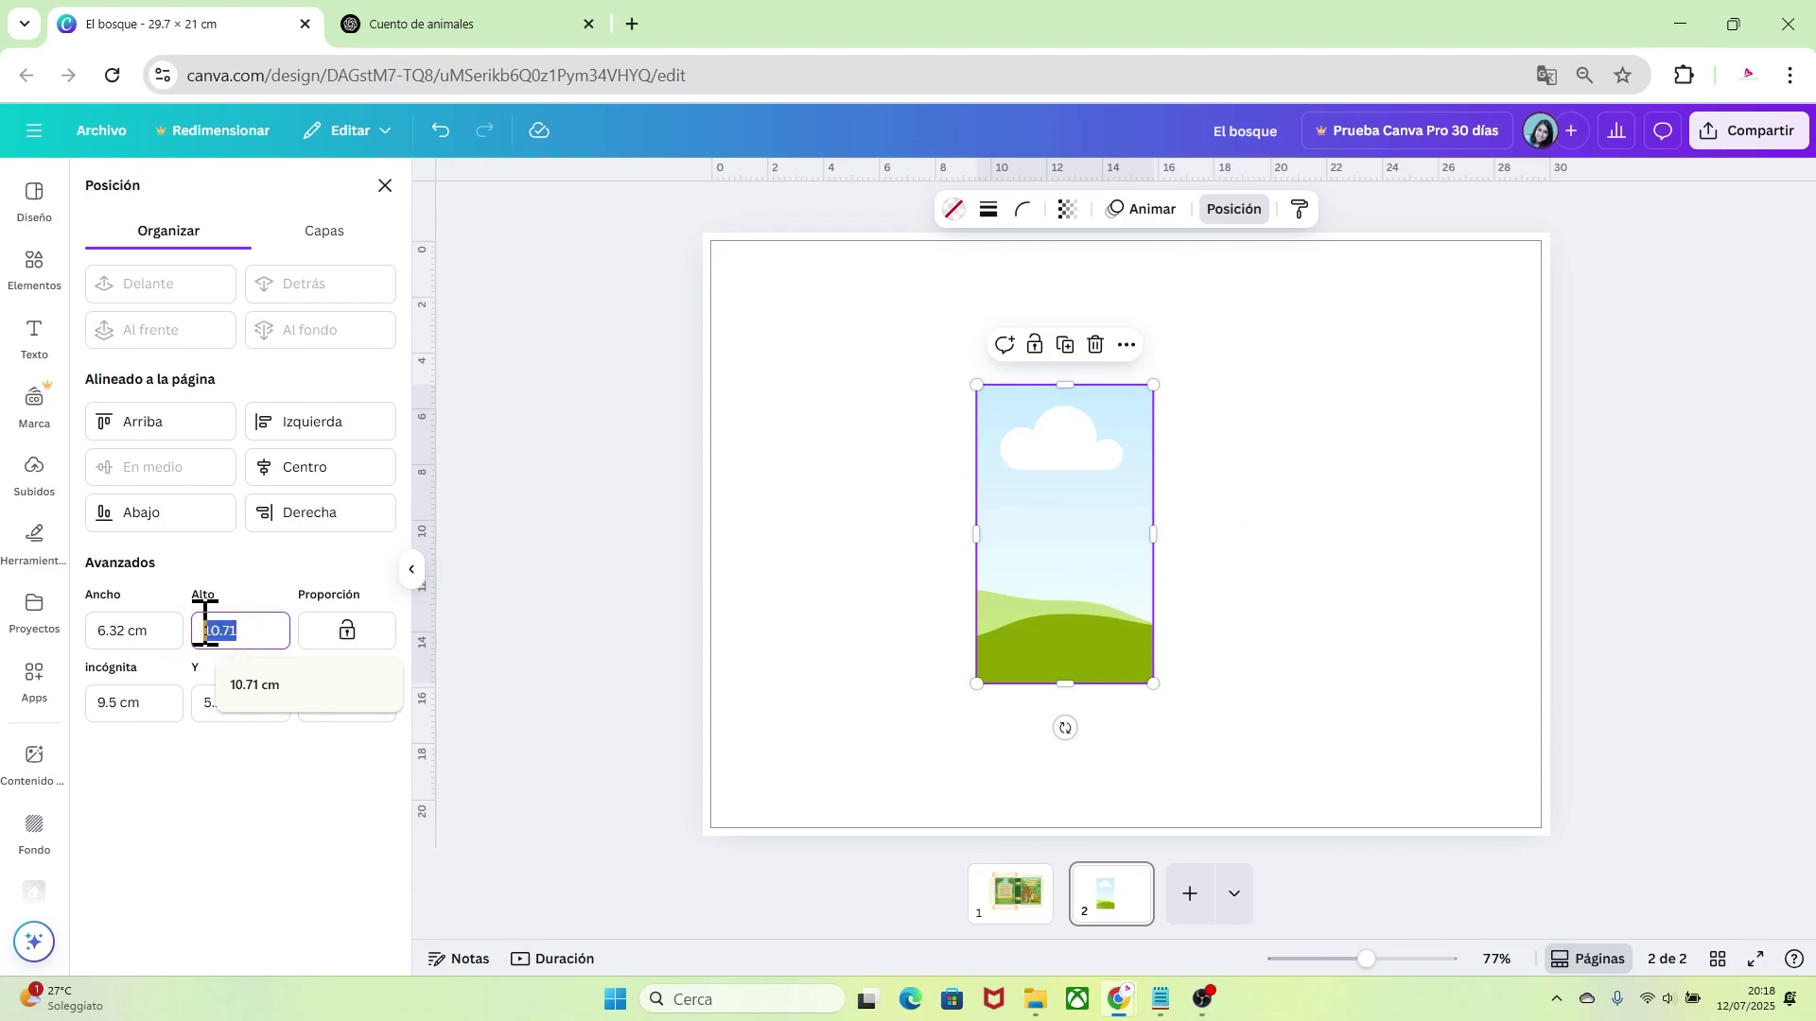
{"action": "type", "text": "8"}
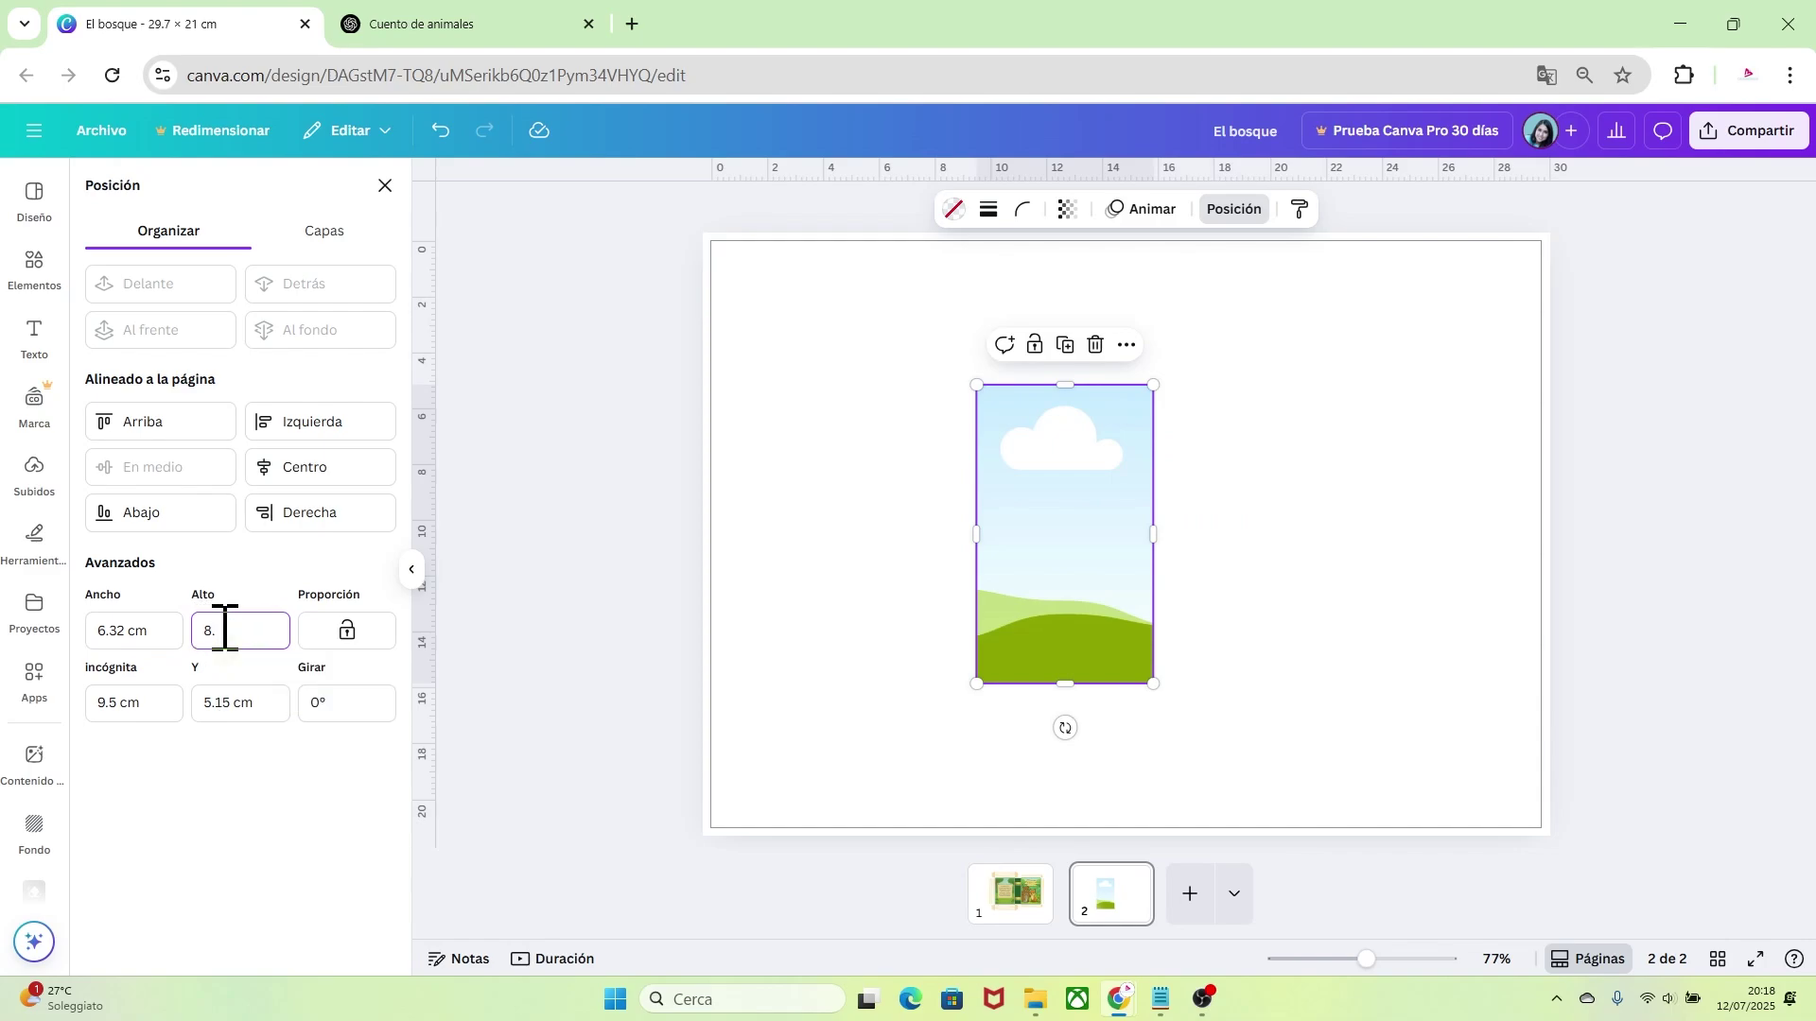
{"action": "type", "text": ".59"}
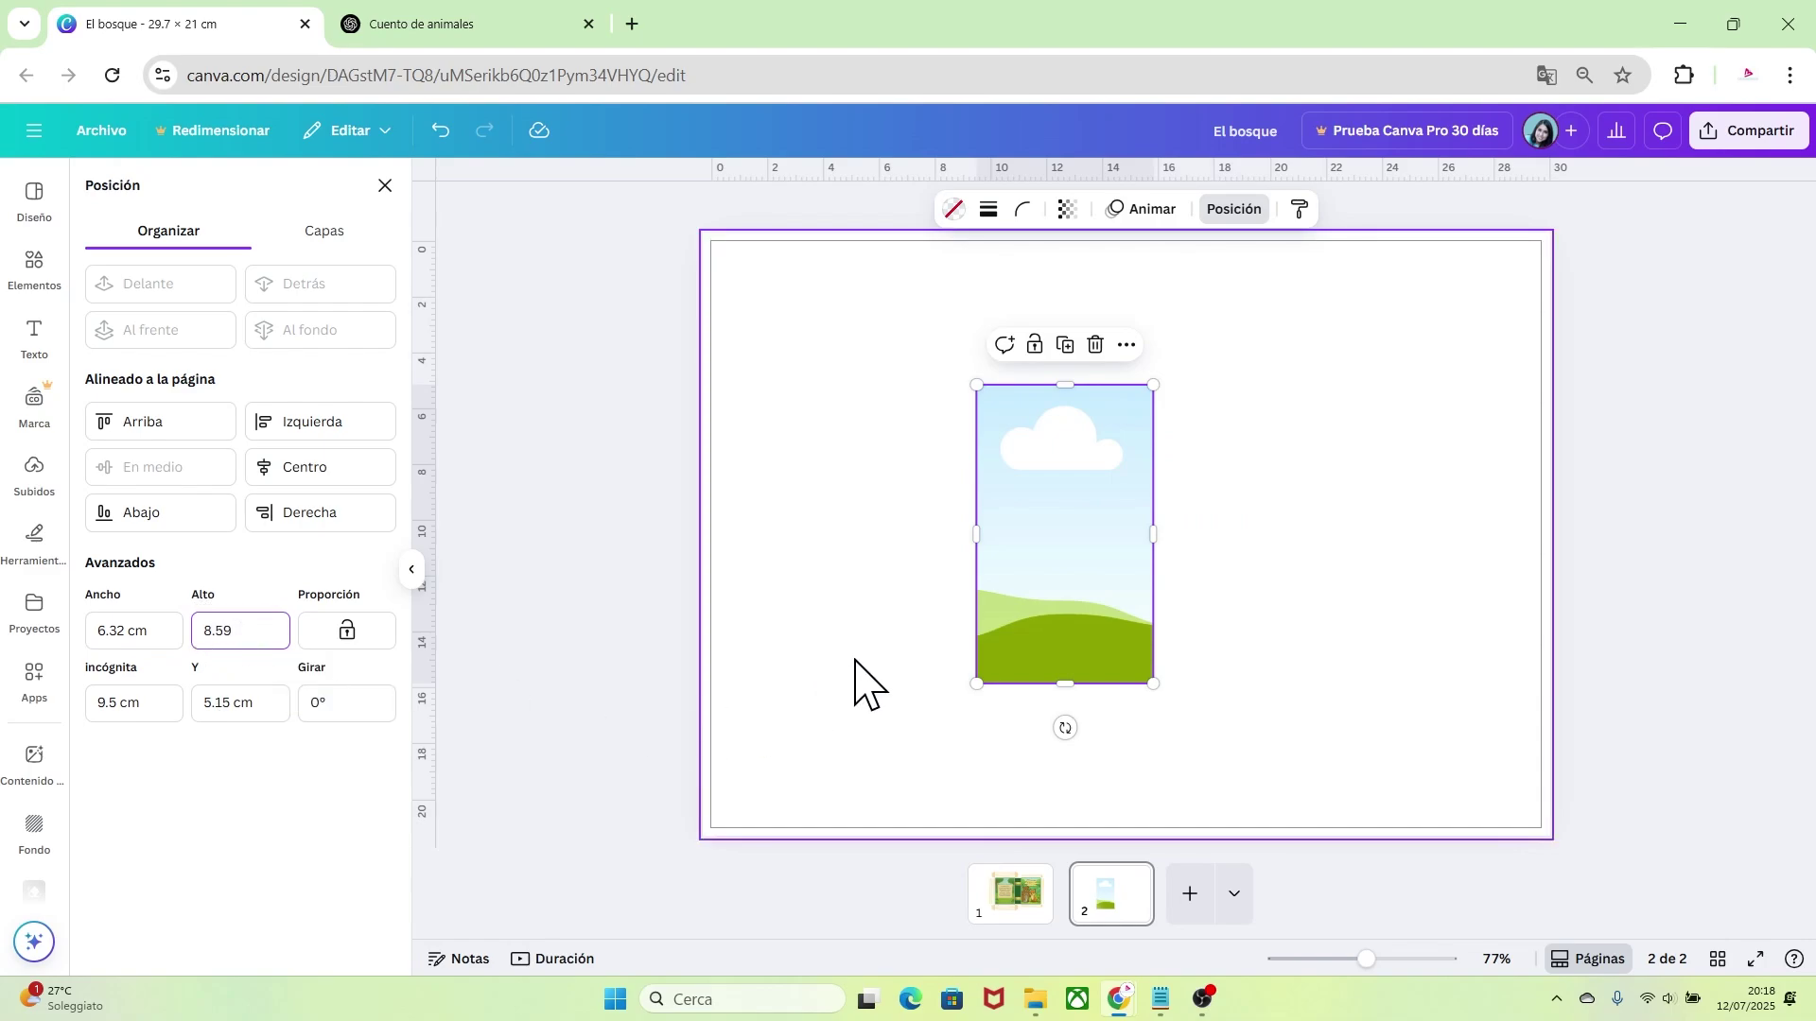
{"action": "left_click", "coordinate": [851, 681]}
{"action": "left_click_drag", "start_coordinate": [1066, 548], "coordinate": [813, 405]}
{"action": "left_click", "coordinate": [1029, 470]}
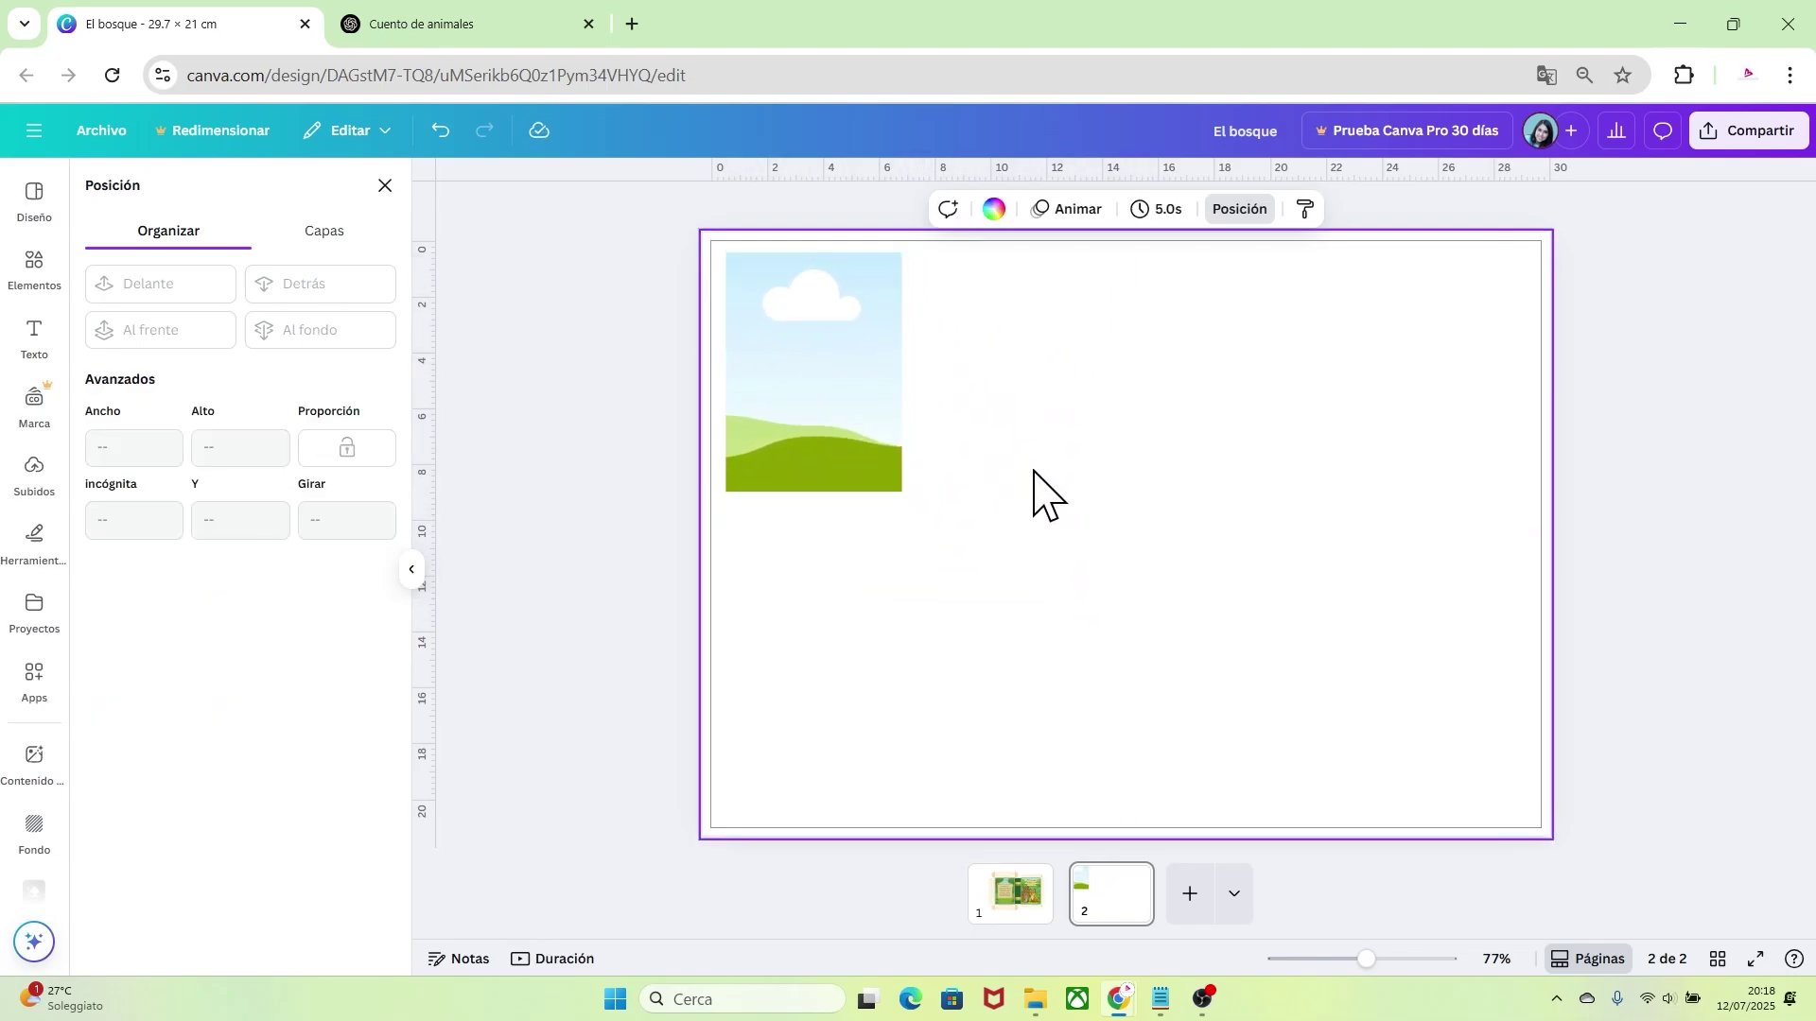
Duplicate the frame, set the copy's height to about 4.7 cm and place it against the original's right side, aligned at the base
{"action": "left_click", "coordinate": [856, 404]}
{"action": "left_click_drag", "start_coordinate": [818, 406], "coordinate": [1026, 456]}
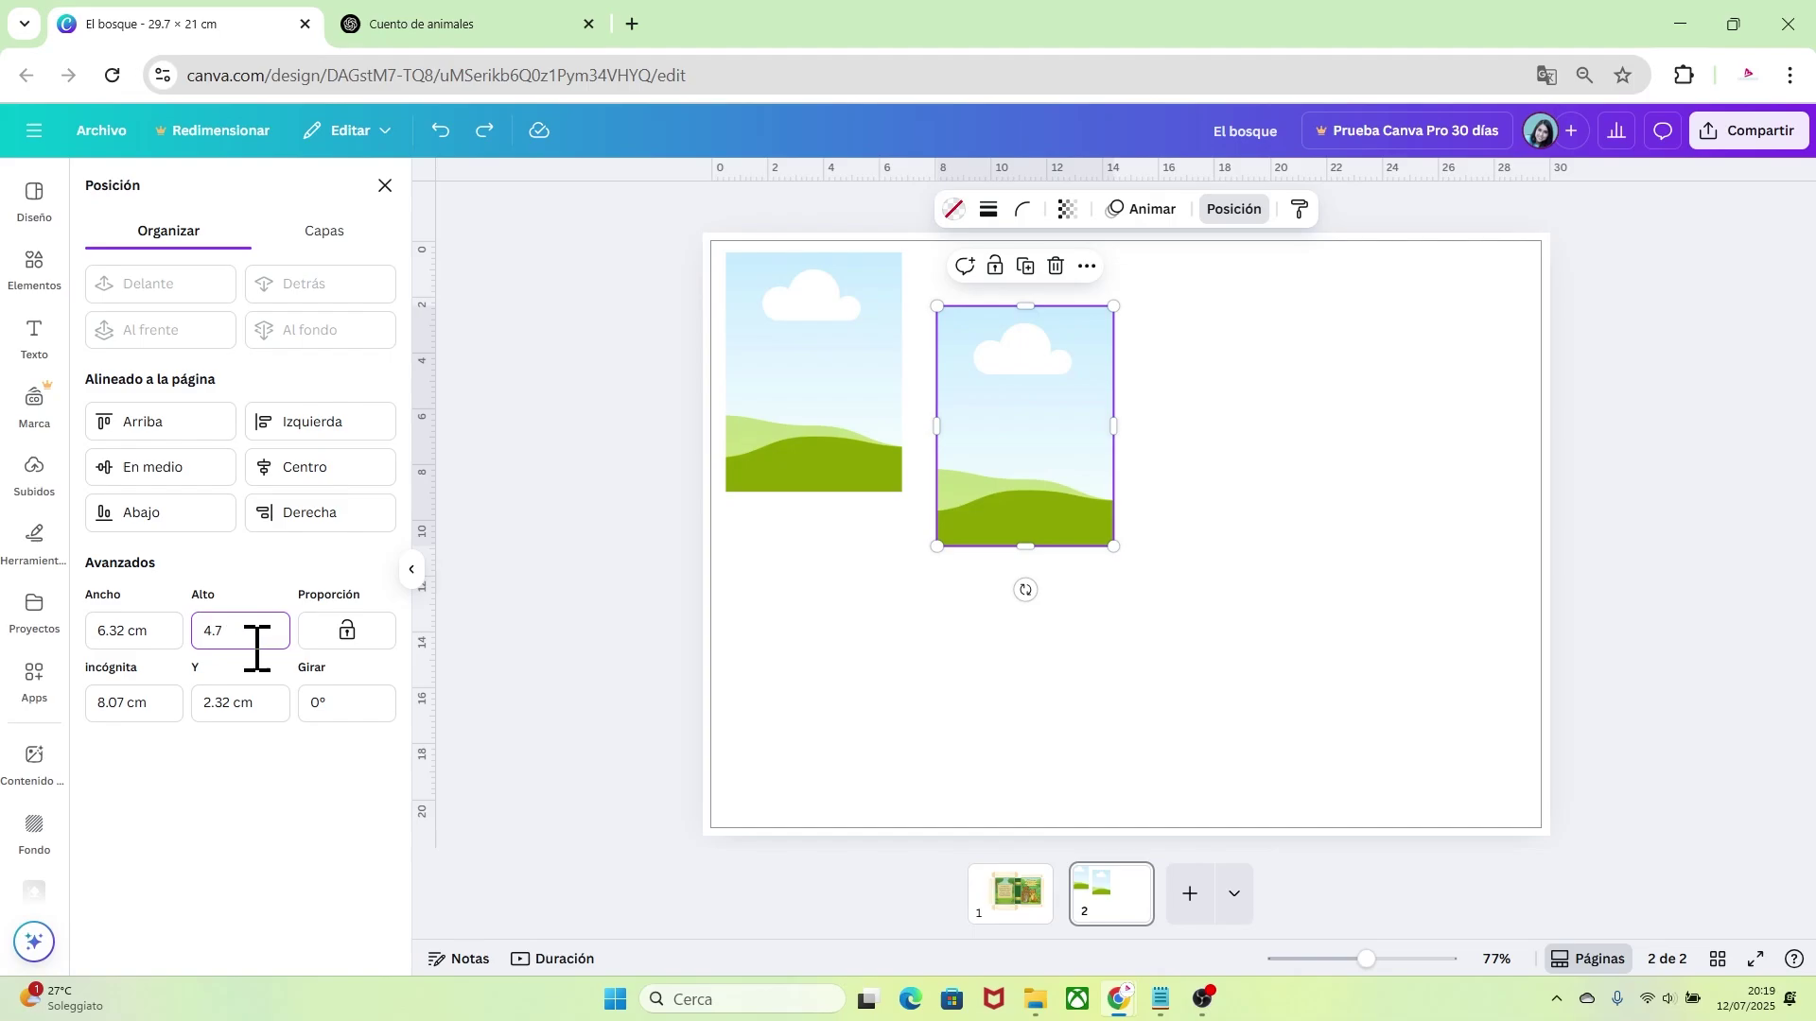
{"action": "left_click", "coordinate": [879, 643]}
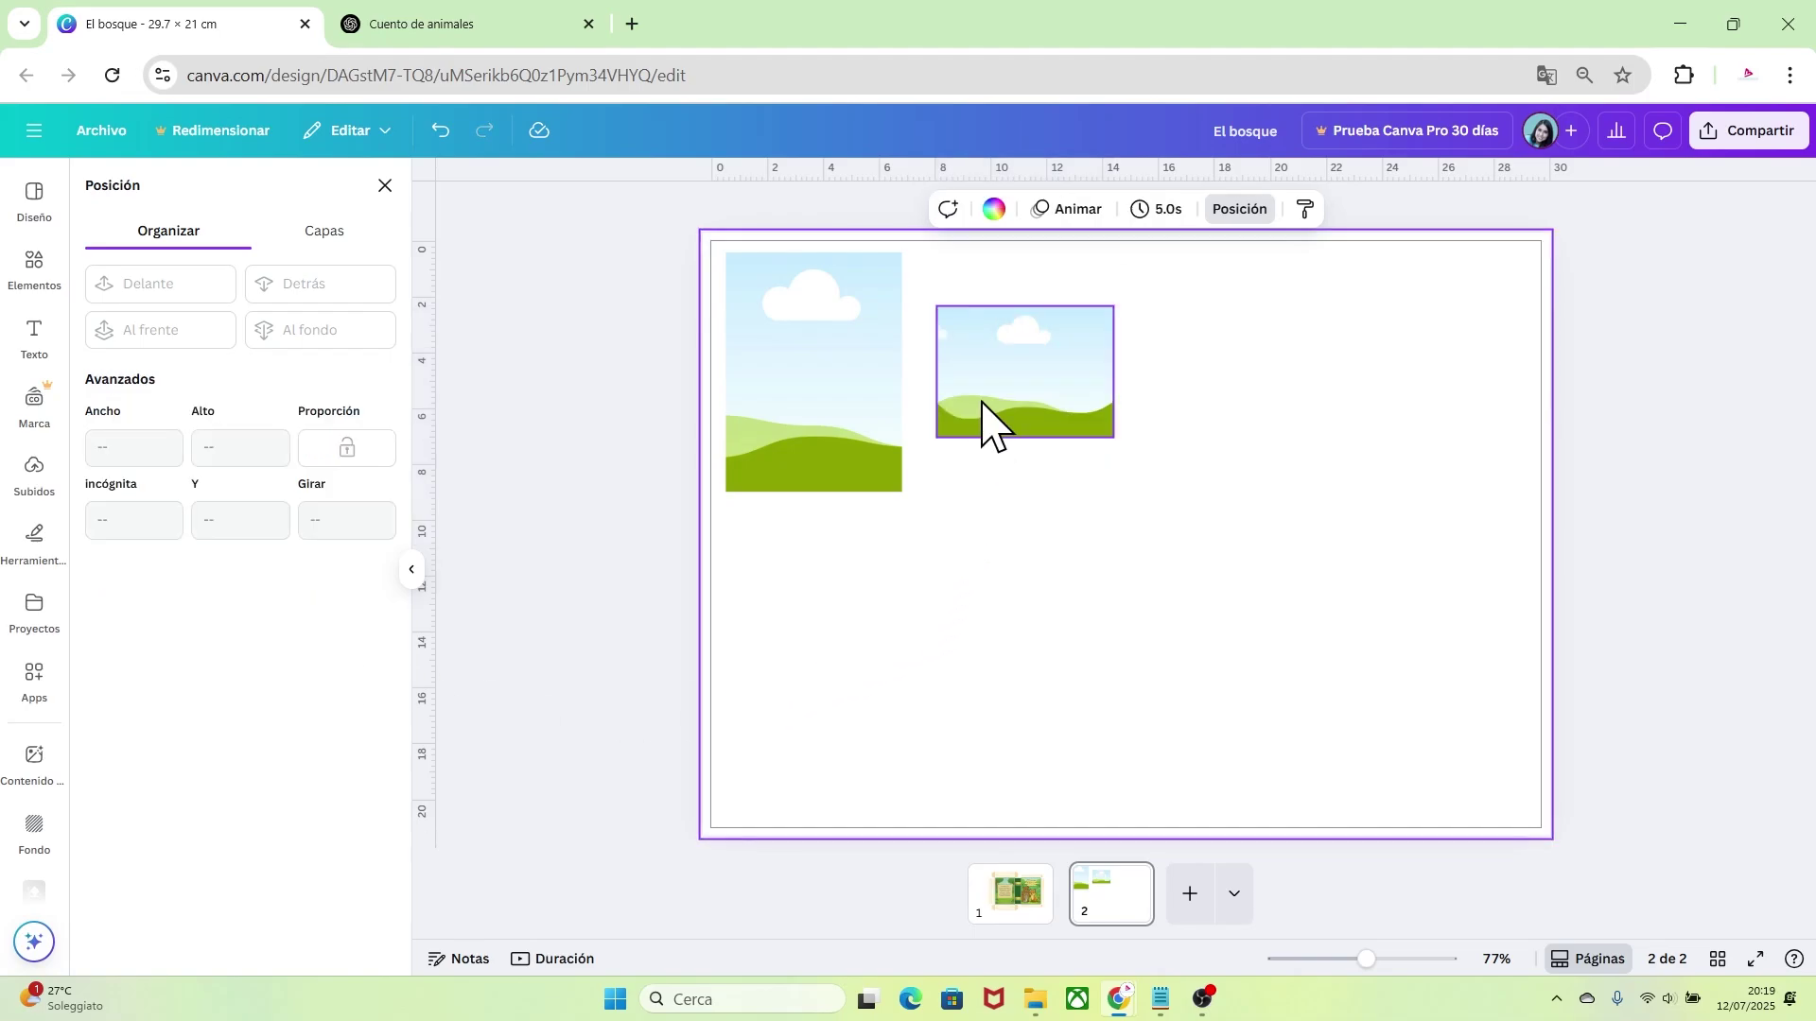
{"action": "left_click_drag", "start_coordinate": [983, 405], "coordinate": [951, 455]}
{"action": "left_click", "coordinate": [1022, 593]}
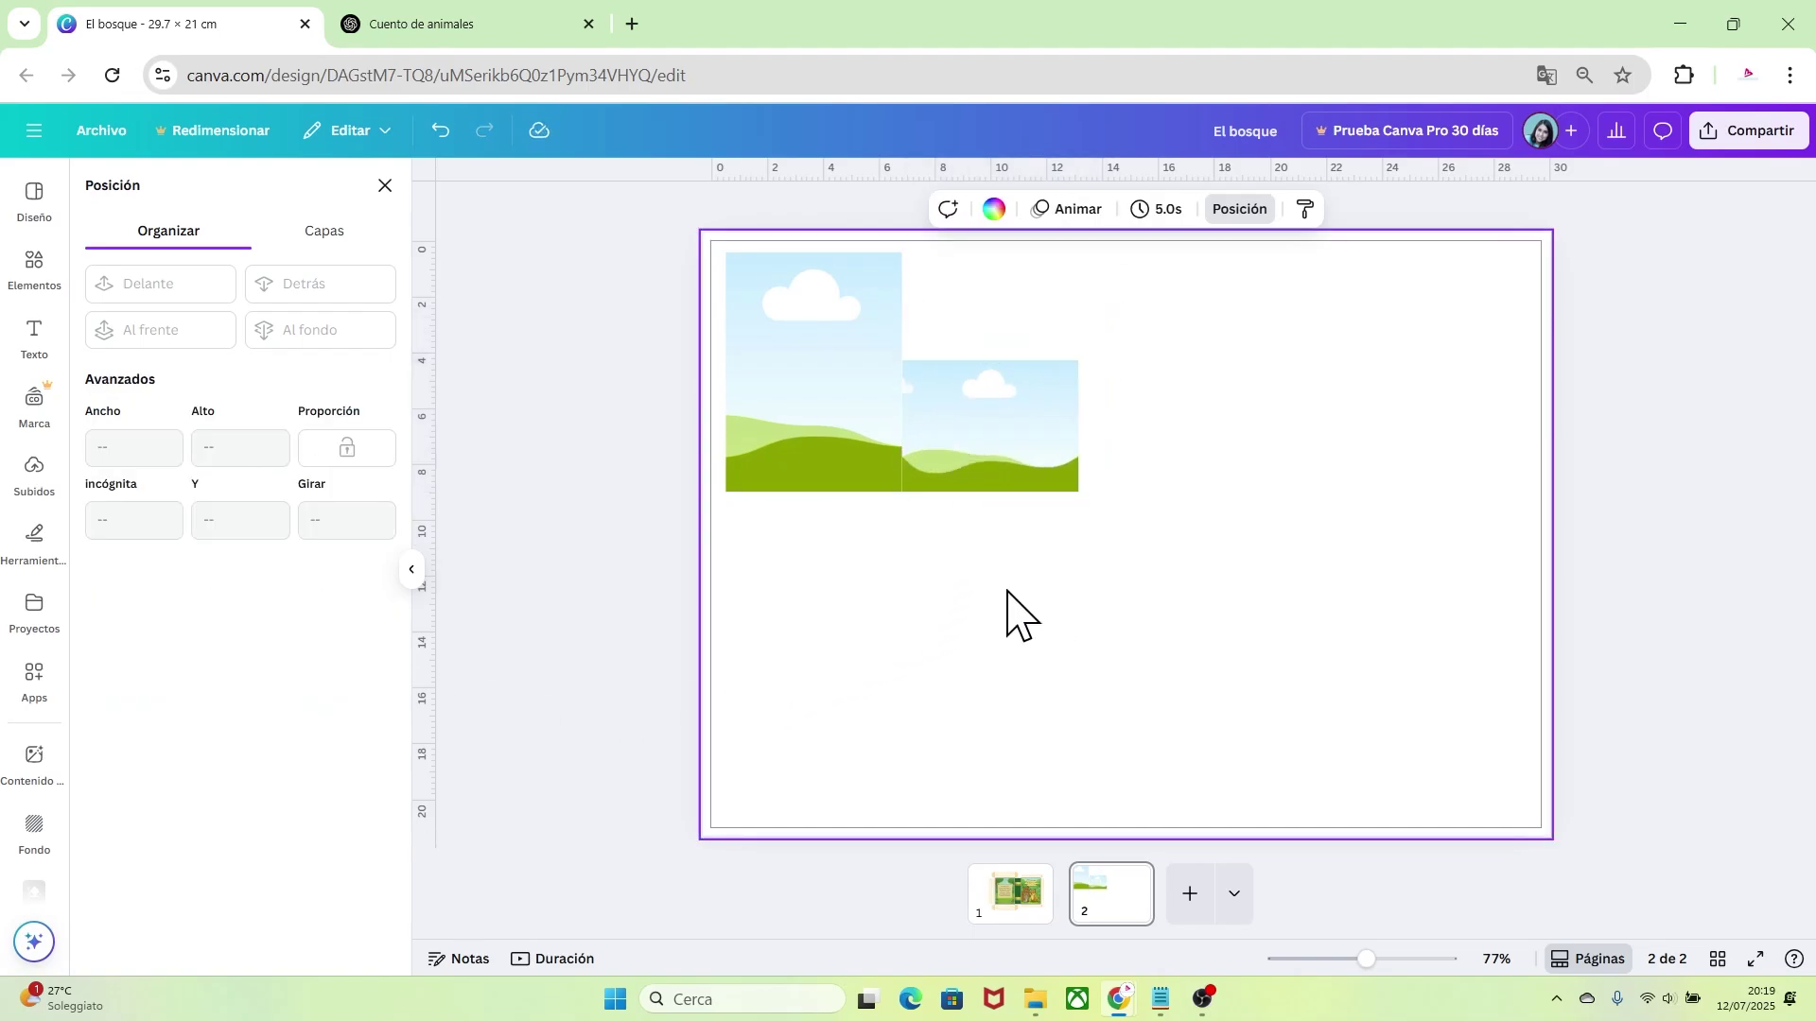
Search the elements for "formas" and insert a plain square shape on page 2
{"action": "left_click", "coordinate": [37, 270]}
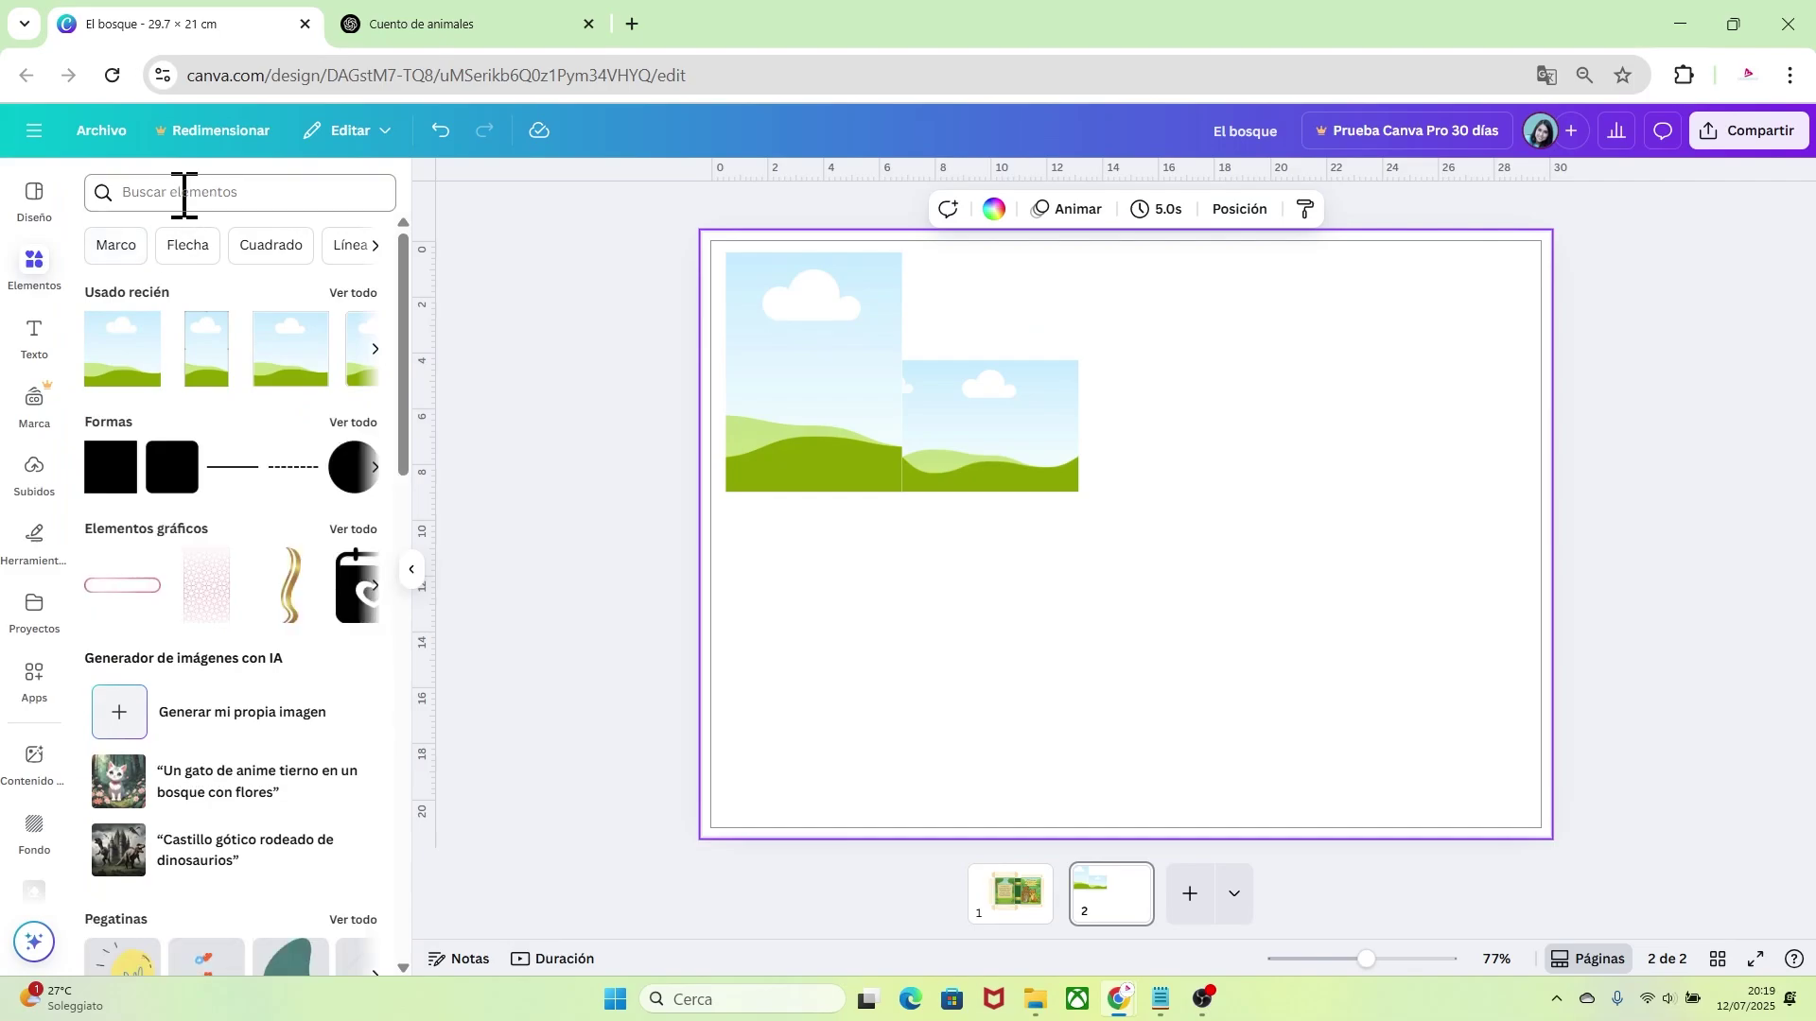
{"action": "left_click", "coordinate": [184, 196]}
{"action": "type", "text": "formas"}
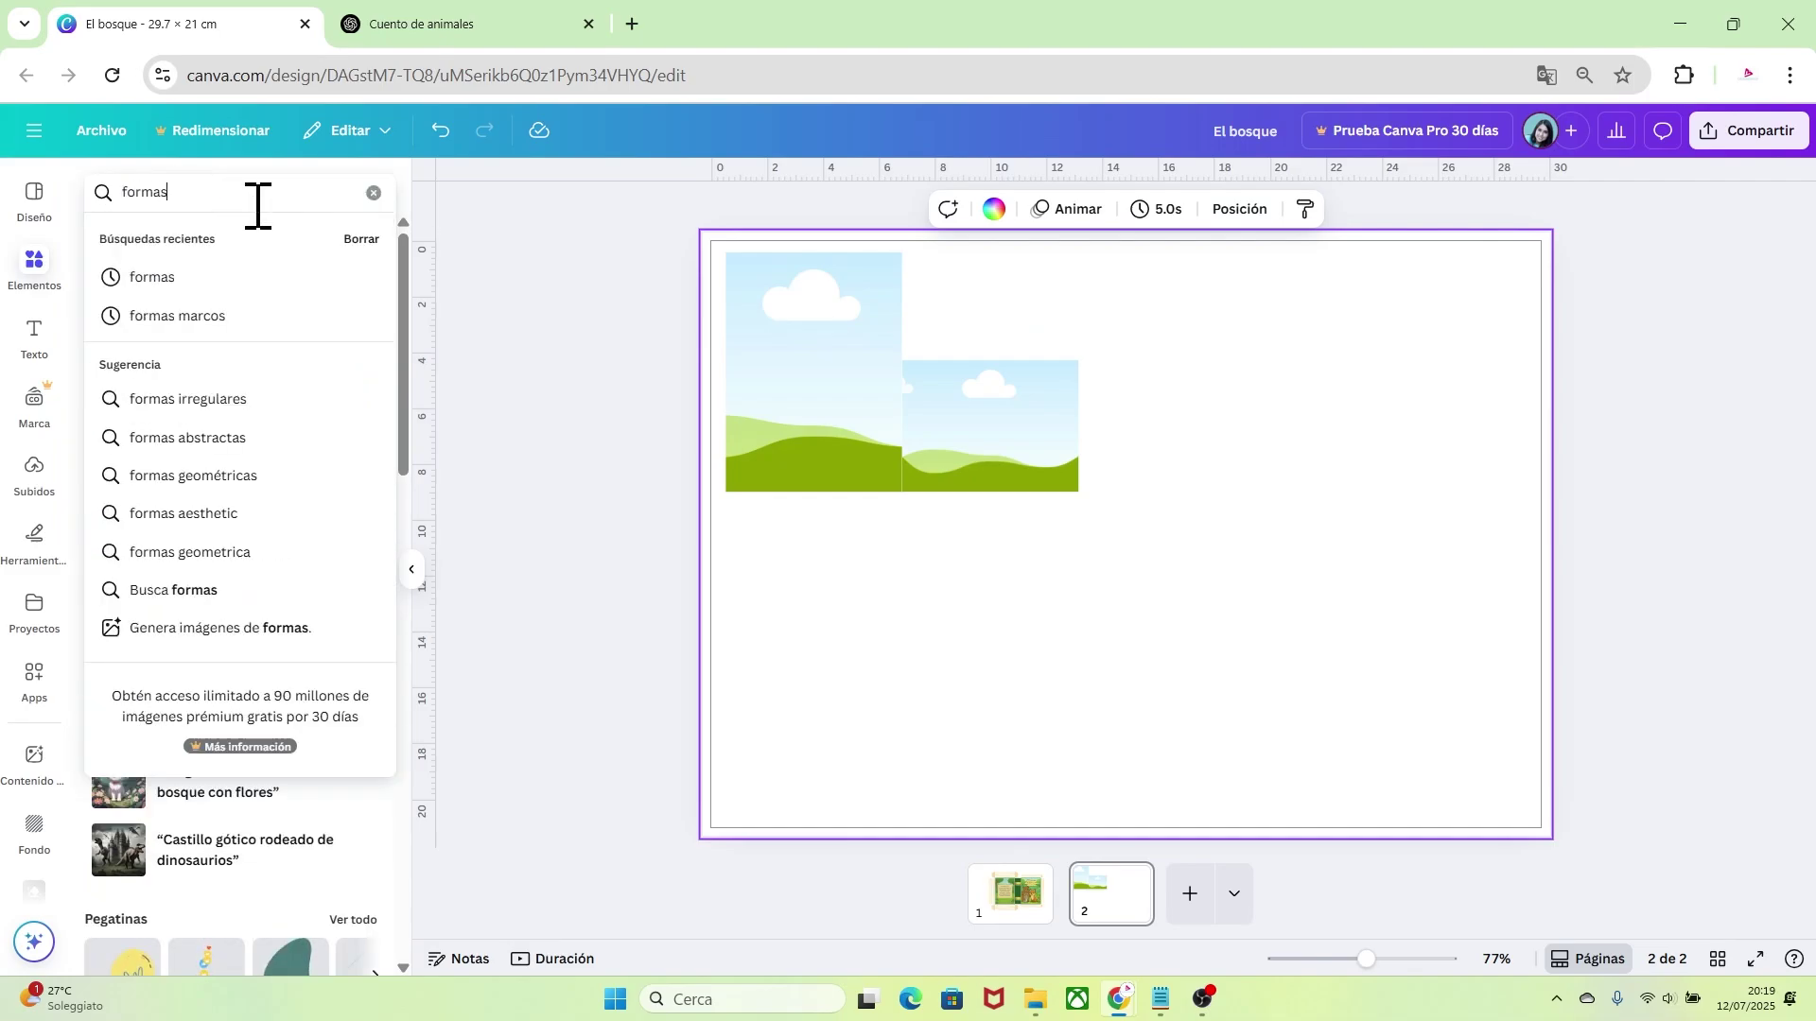
{"action": "key", "text": "Return"}
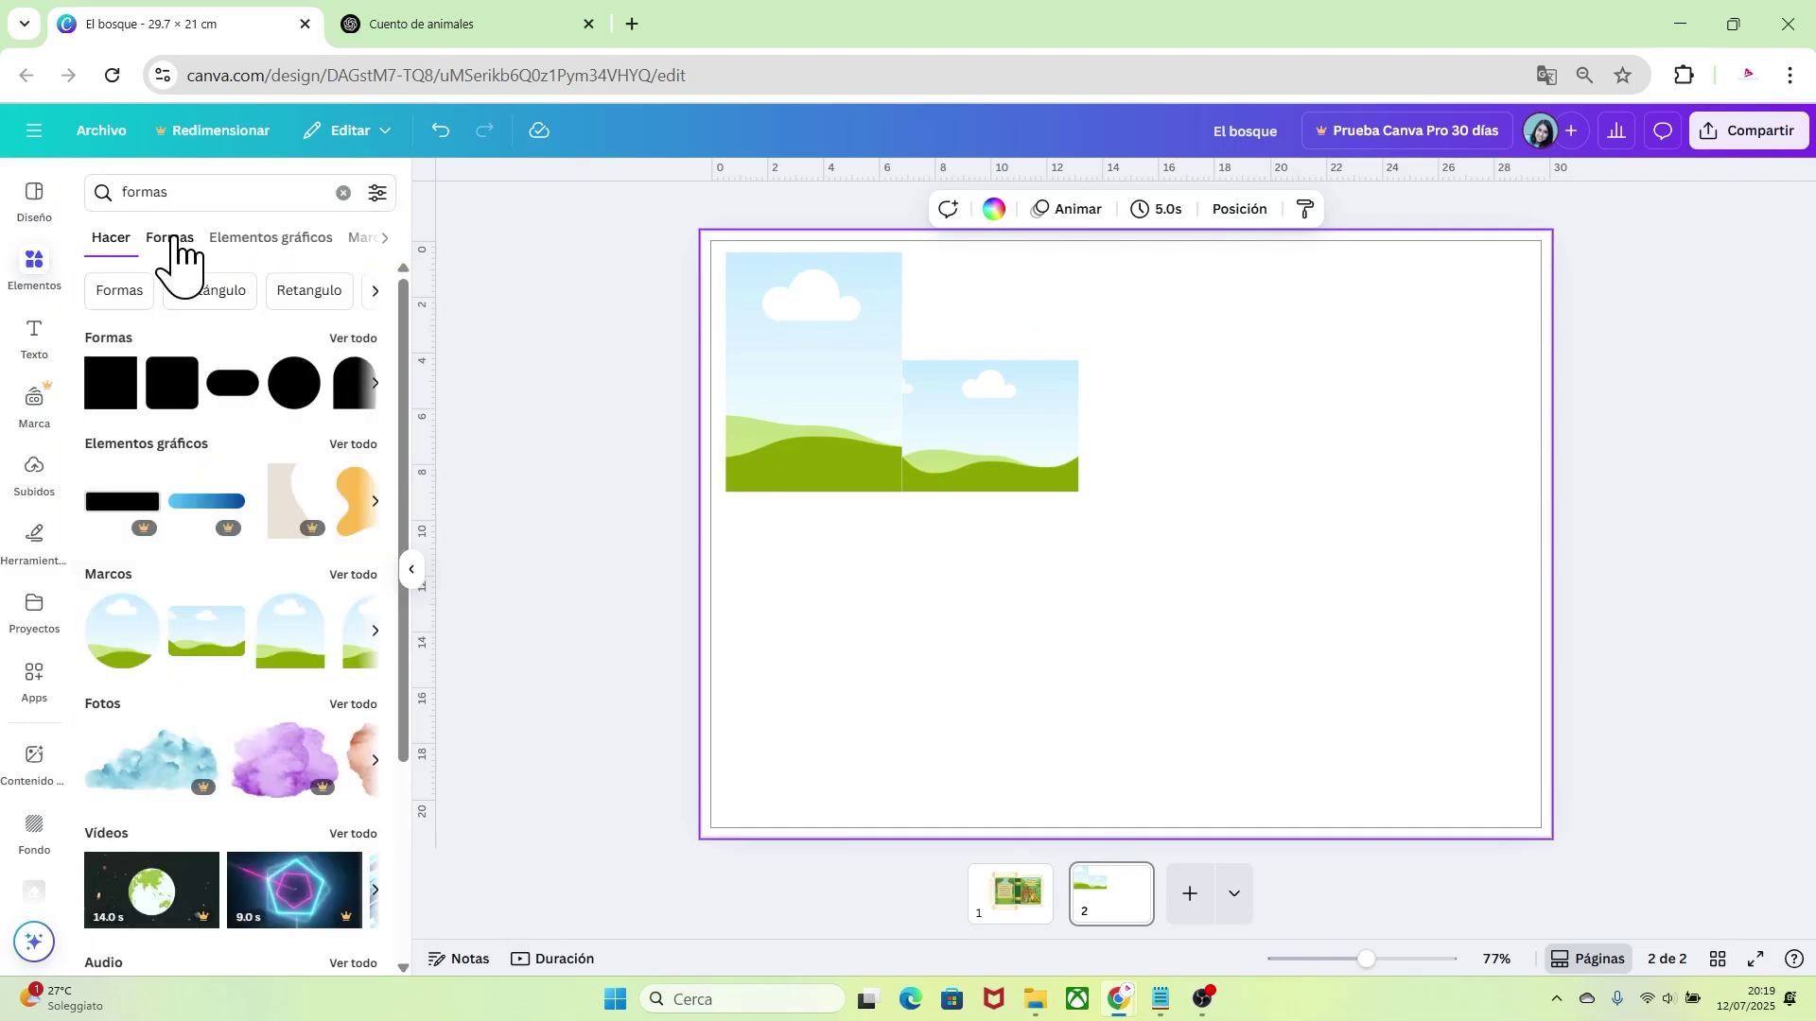
{"action": "left_click", "coordinate": [171, 241]}
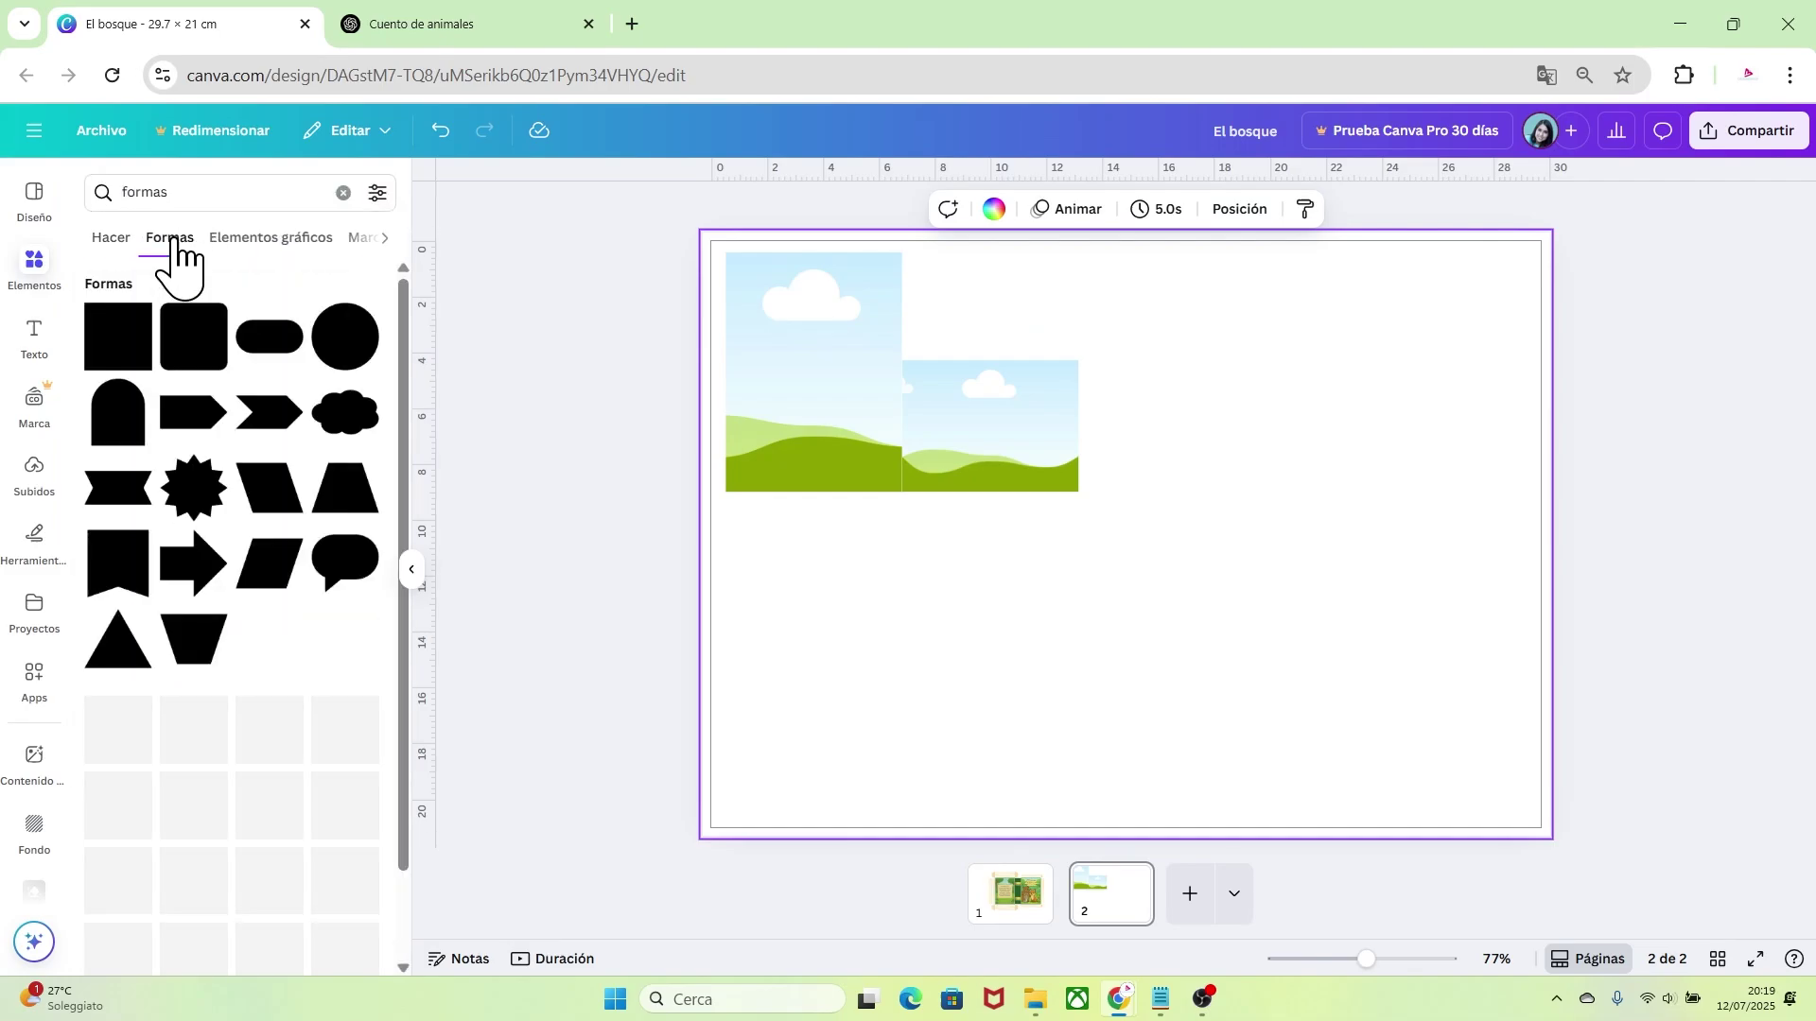
{"action": "left_click", "coordinate": [131, 345]}
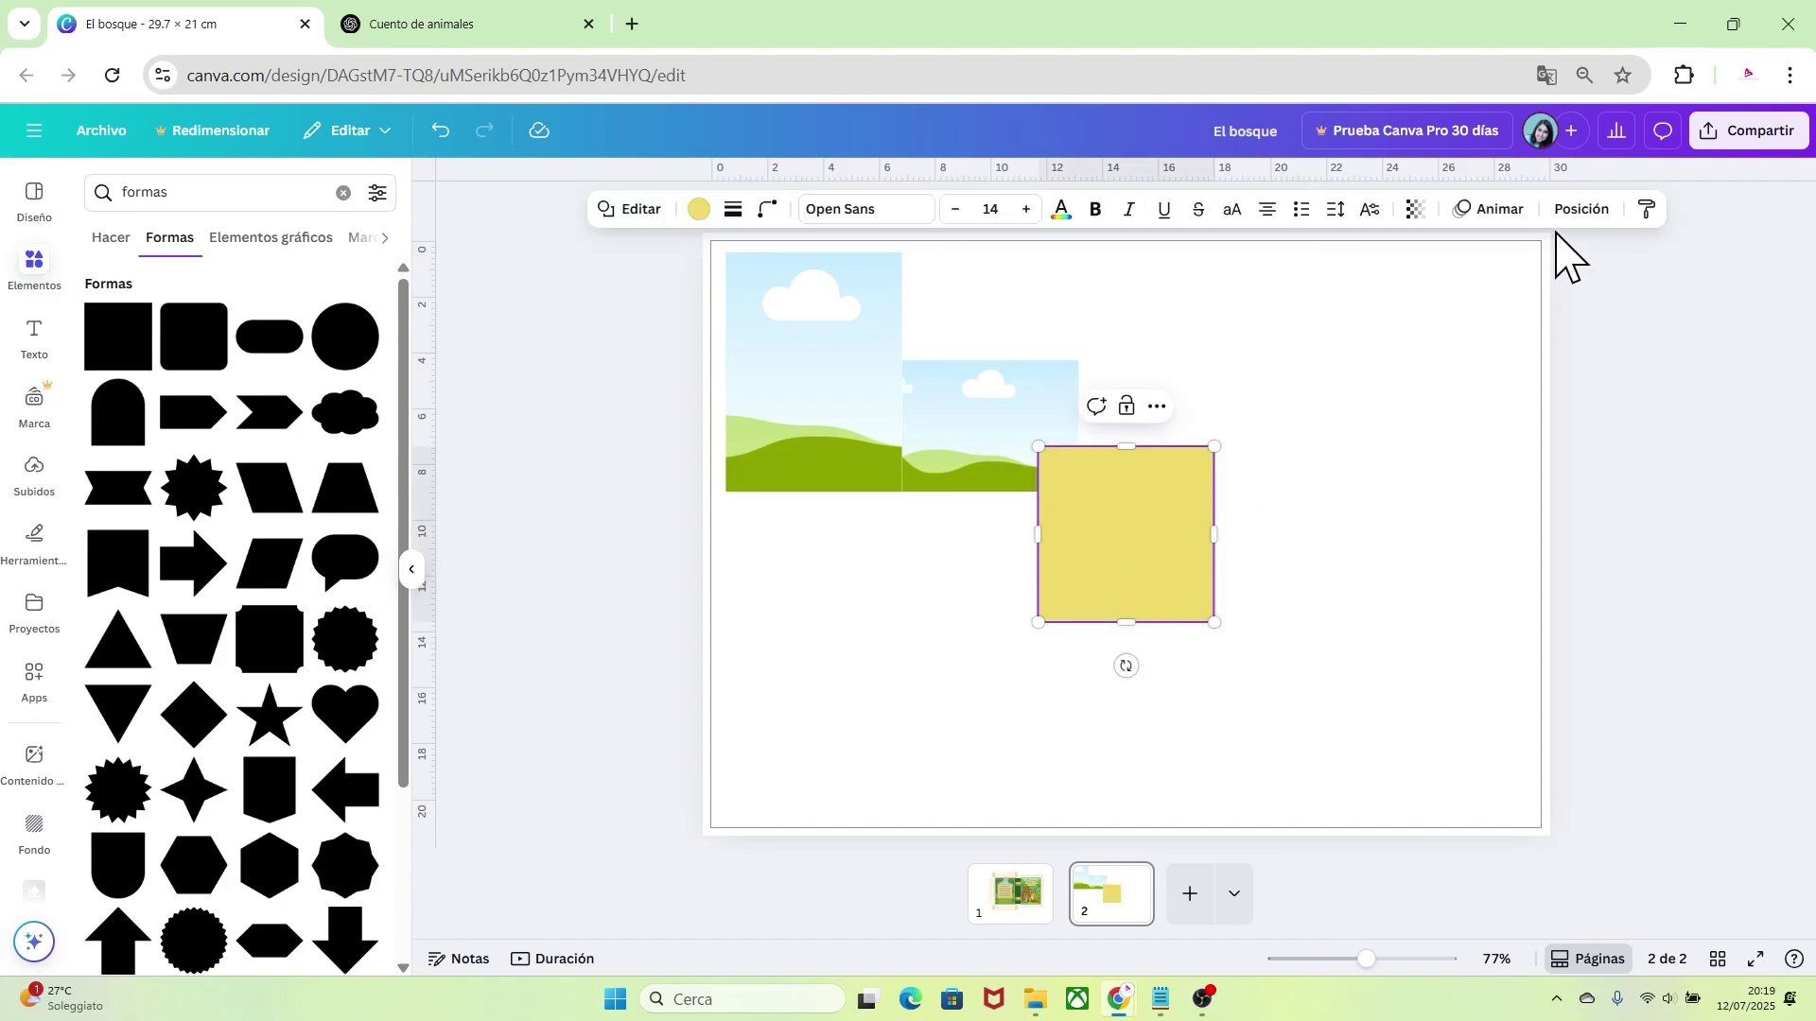
Resize the square to 6.32 × 3.84 cm and fit it directly above the smaller frame, flush with the taller one
{"action": "left_click", "coordinate": [1578, 210]}
{"action": "left_click", "coordinate": [166, 628]}
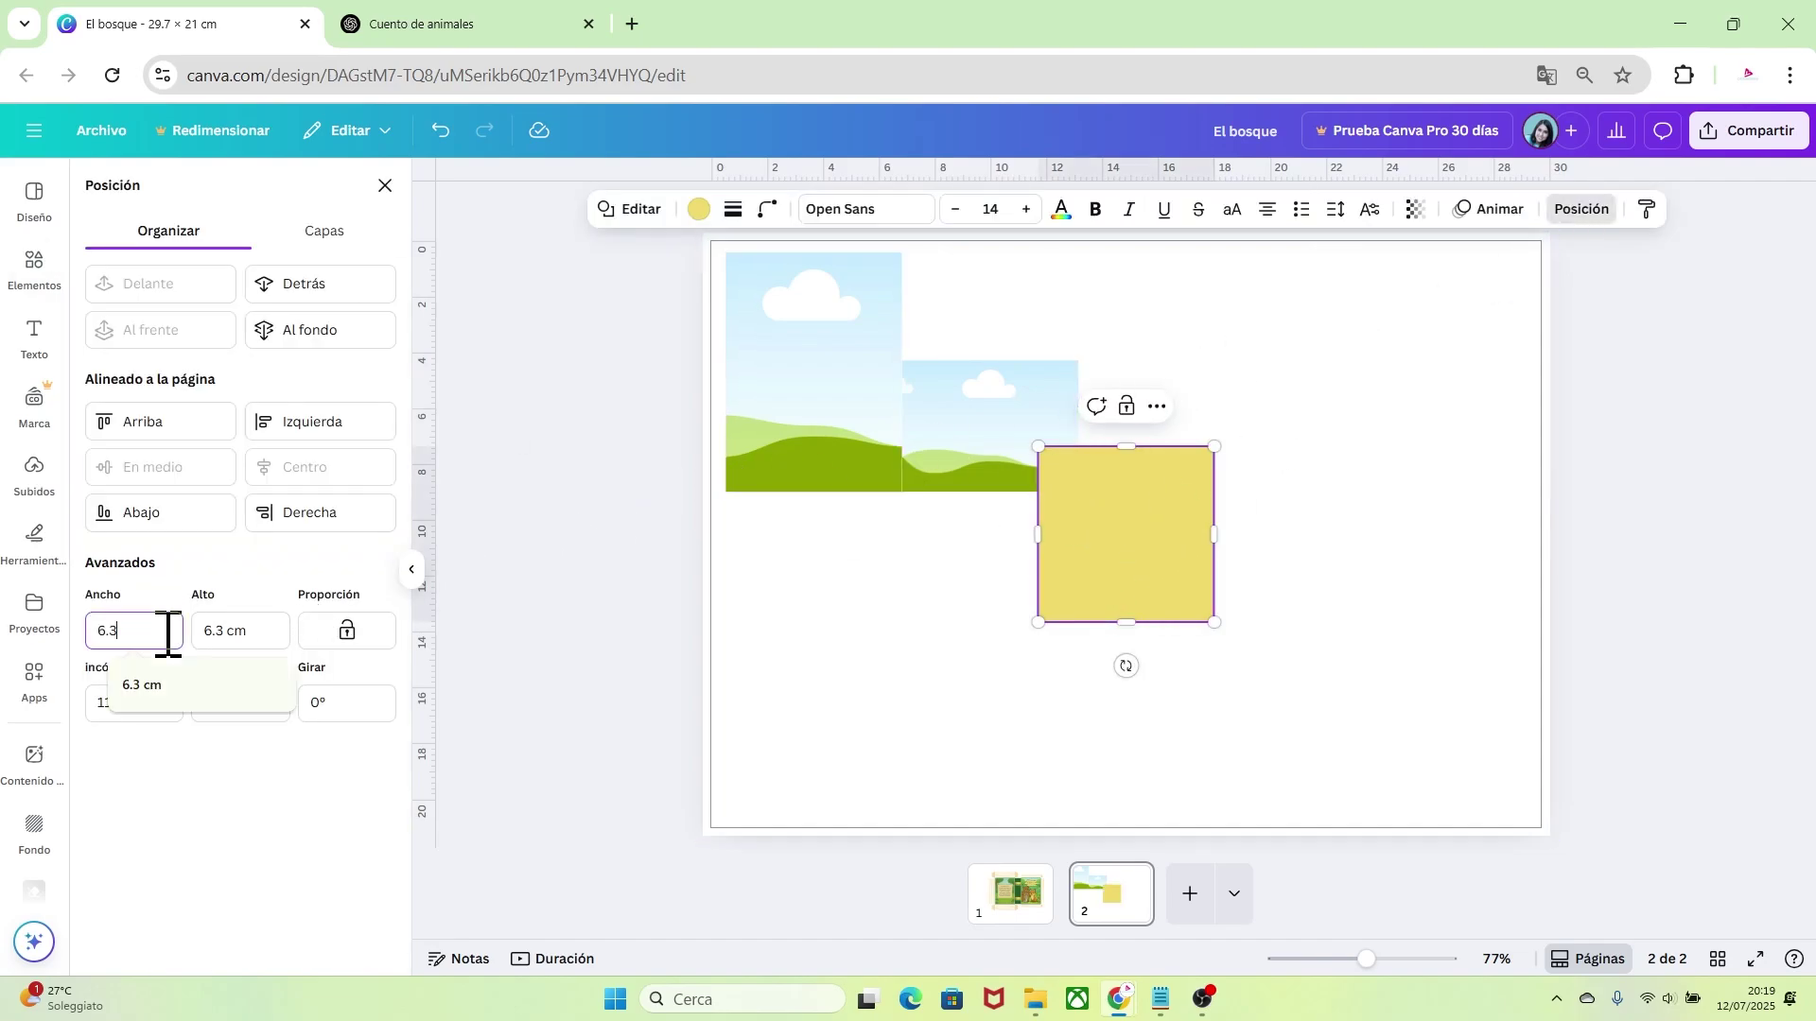
{"action": "type", "text": "6"}
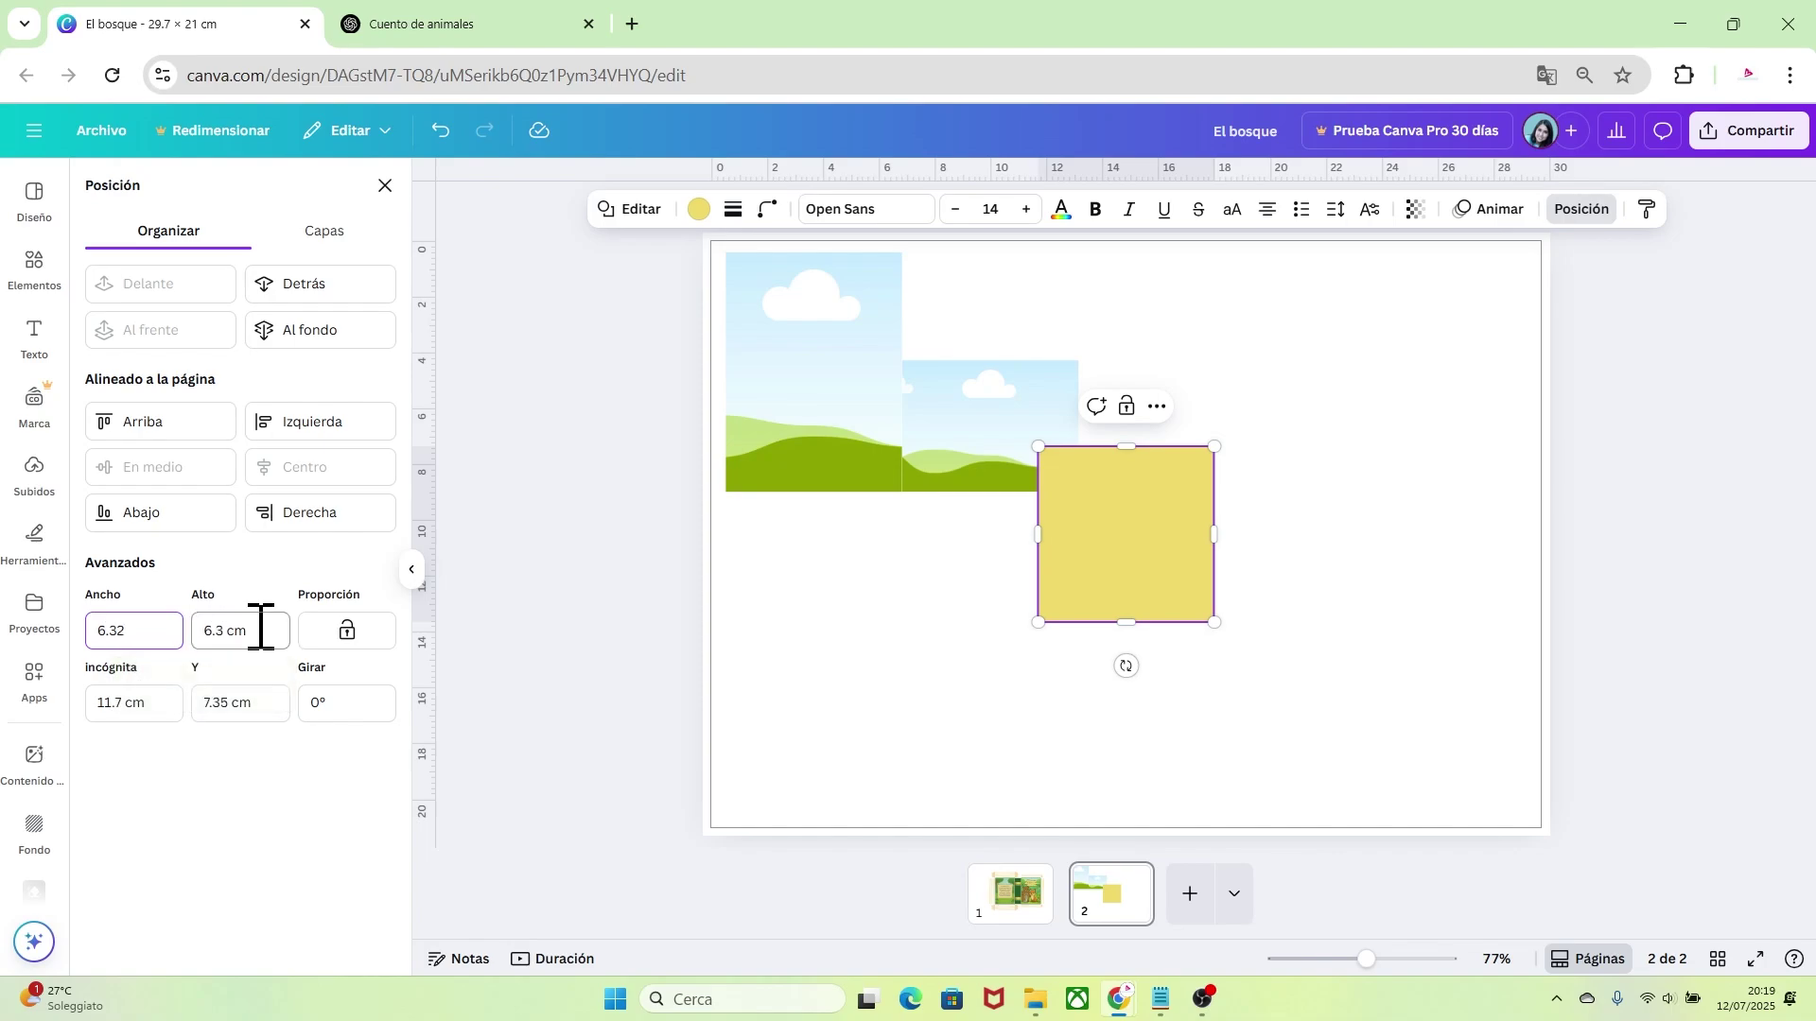
{"action": "type", "text": ".32"}
{"action": "left_click", "coordinate": [206, 626]}
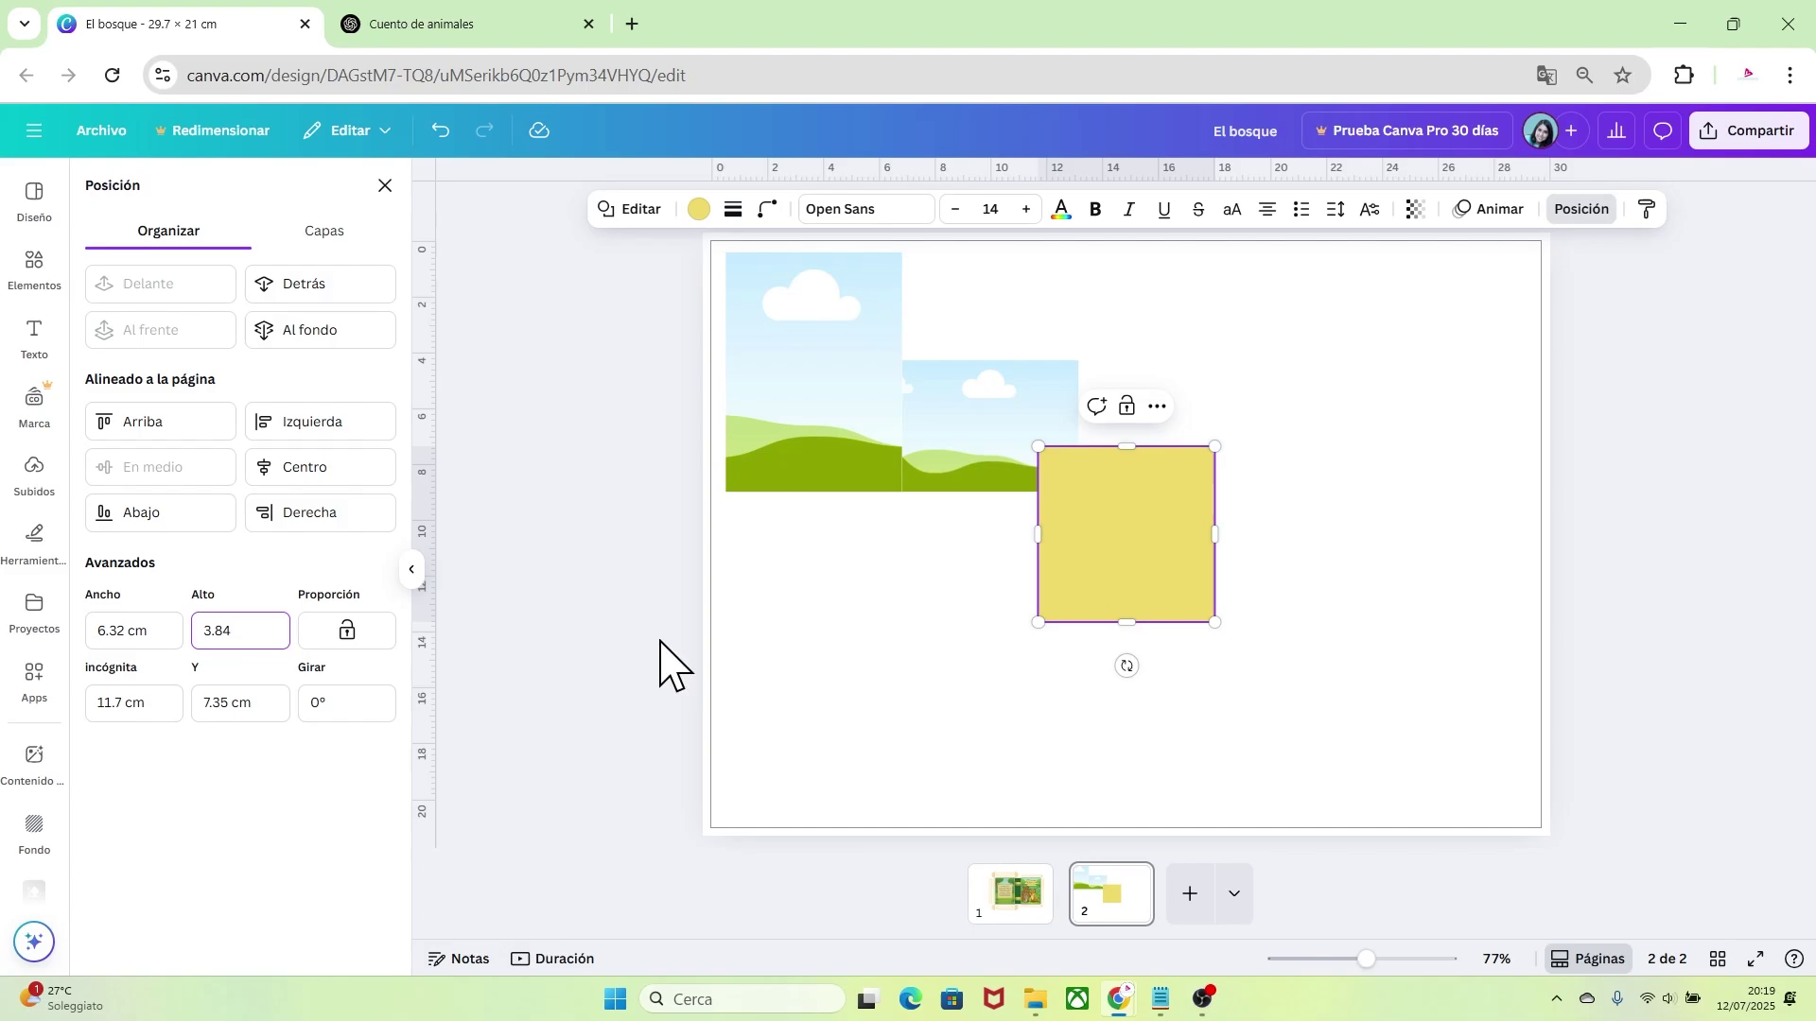
{"action": "key", "text": "Return"}
{"action": "left_click", "coordinate": [1014, 622]}
{"action": "left_click", "coordinate": [1123, 509]}
{"action": "left_click_drag", "start_coordinate": [1122, 509], "coordinate": [995, 327]}
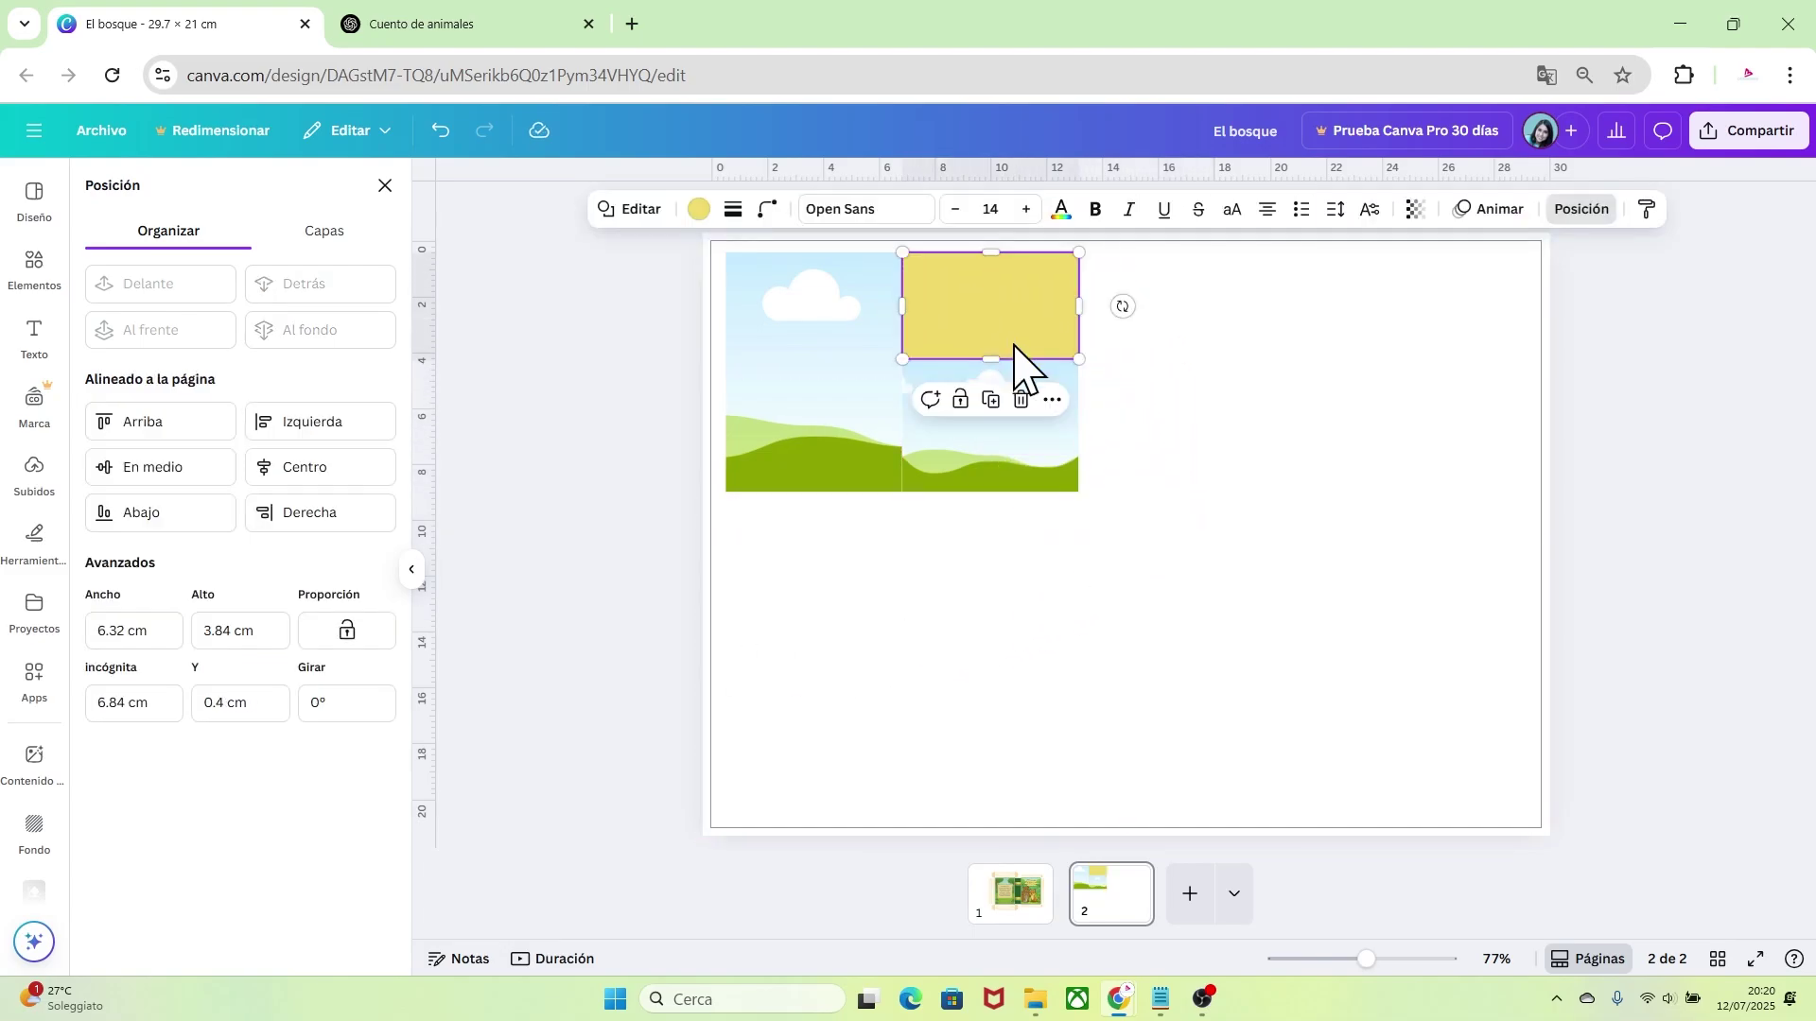
{"action": "left_click", "coordinate": [1192, 490]}
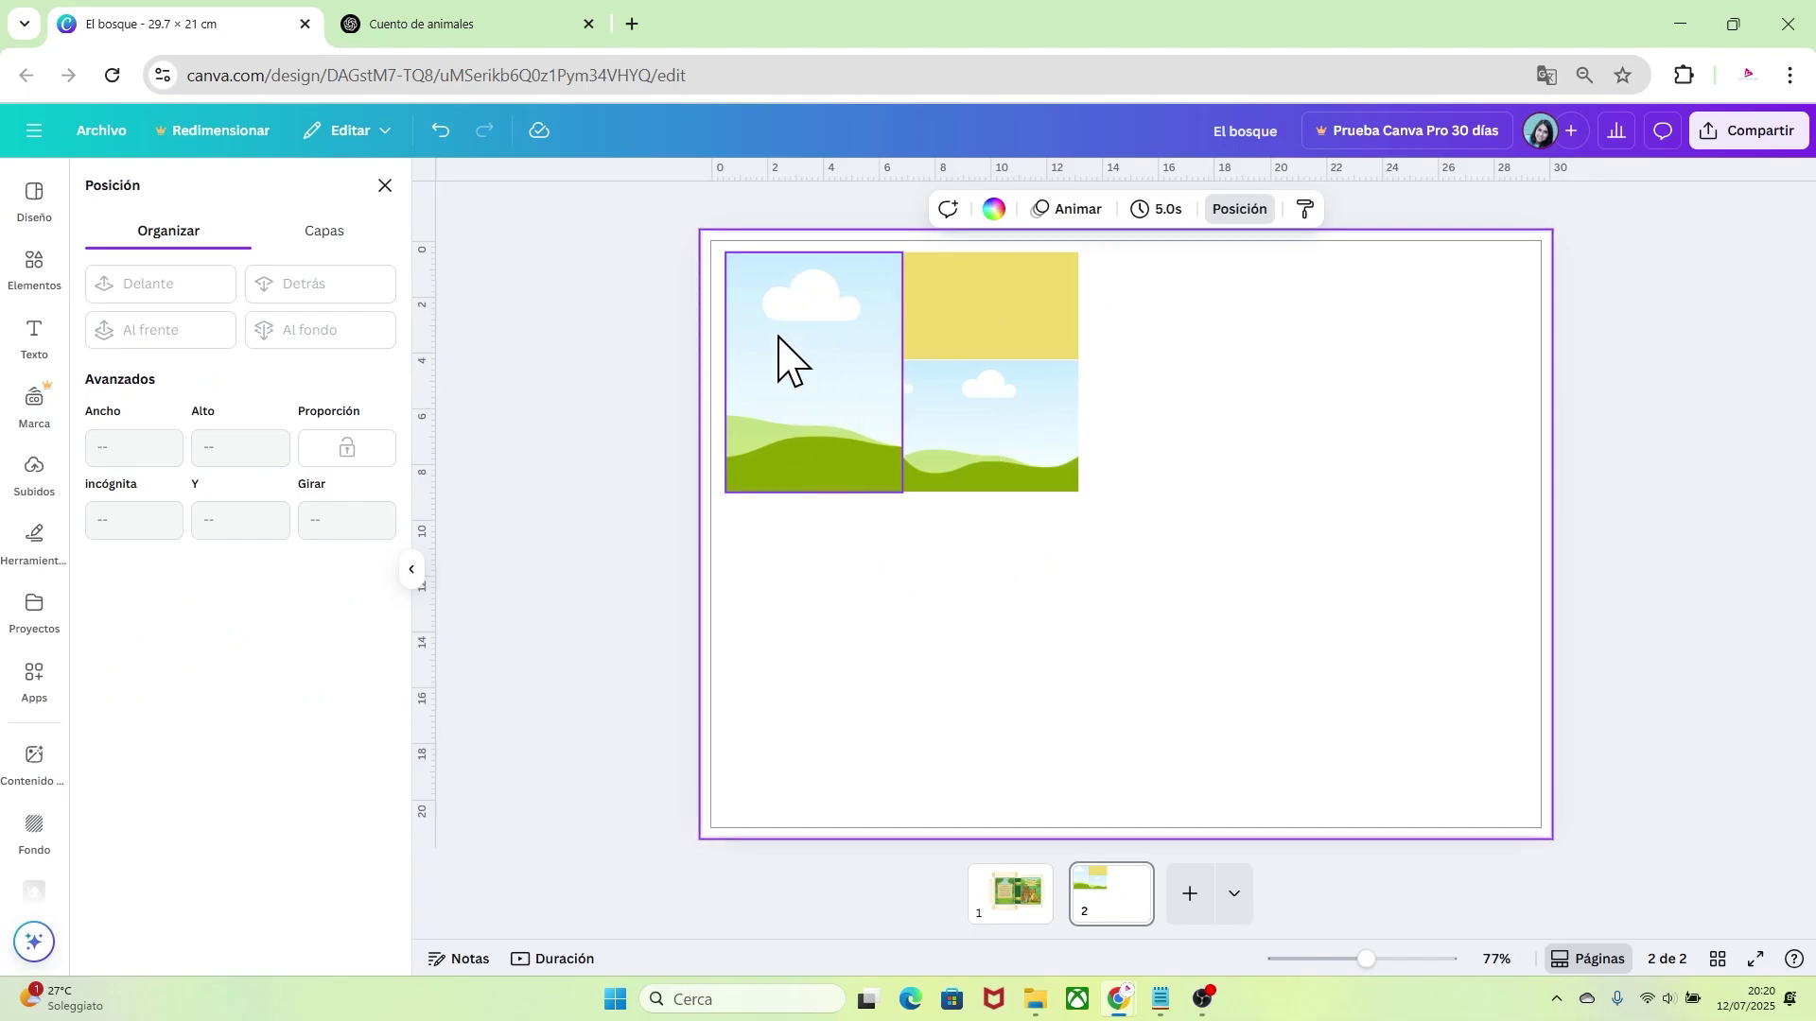
Fill the tall frame with the uploaded back-cover image containing the fable text
{"action": "left_click", "coordinate": [38, 488]}
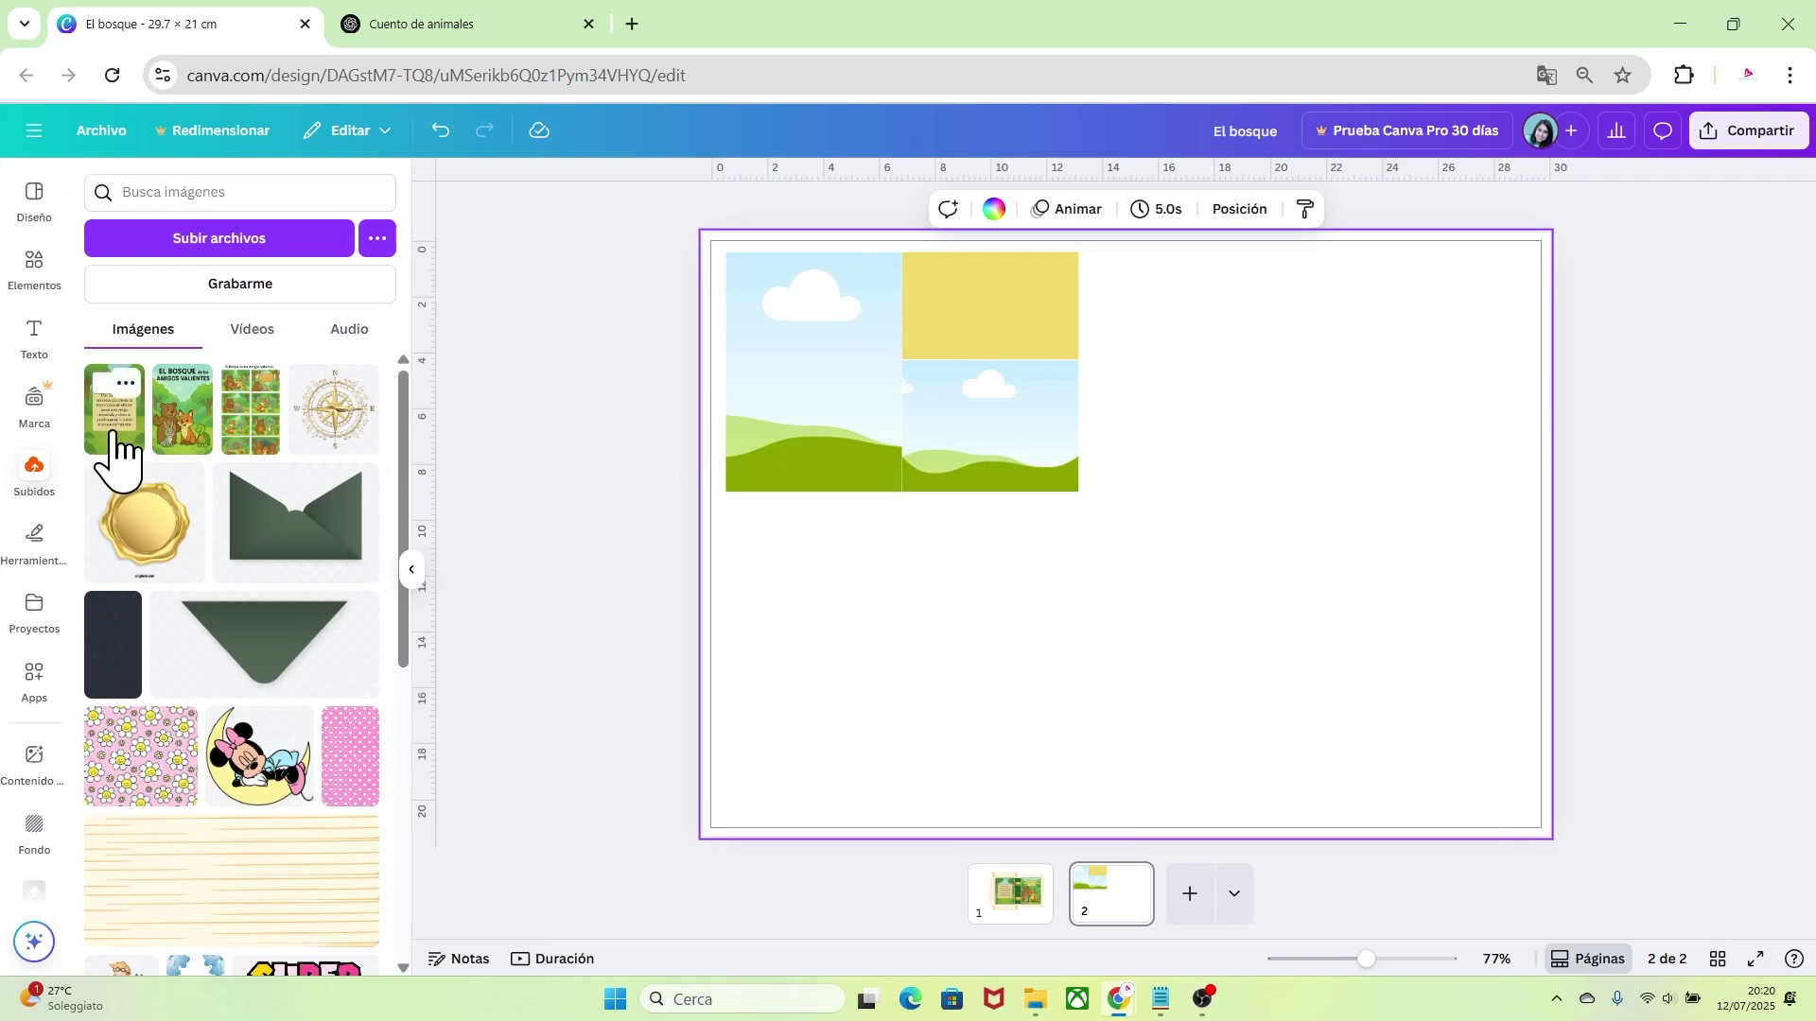
{"action": "left_click_drag", "start_coordinate": [121, 433], "coordinate": [584, 483]}
{"action": "left_click_drag", "start_coordinate": [806, 396], "coordinate": [803, 382]}
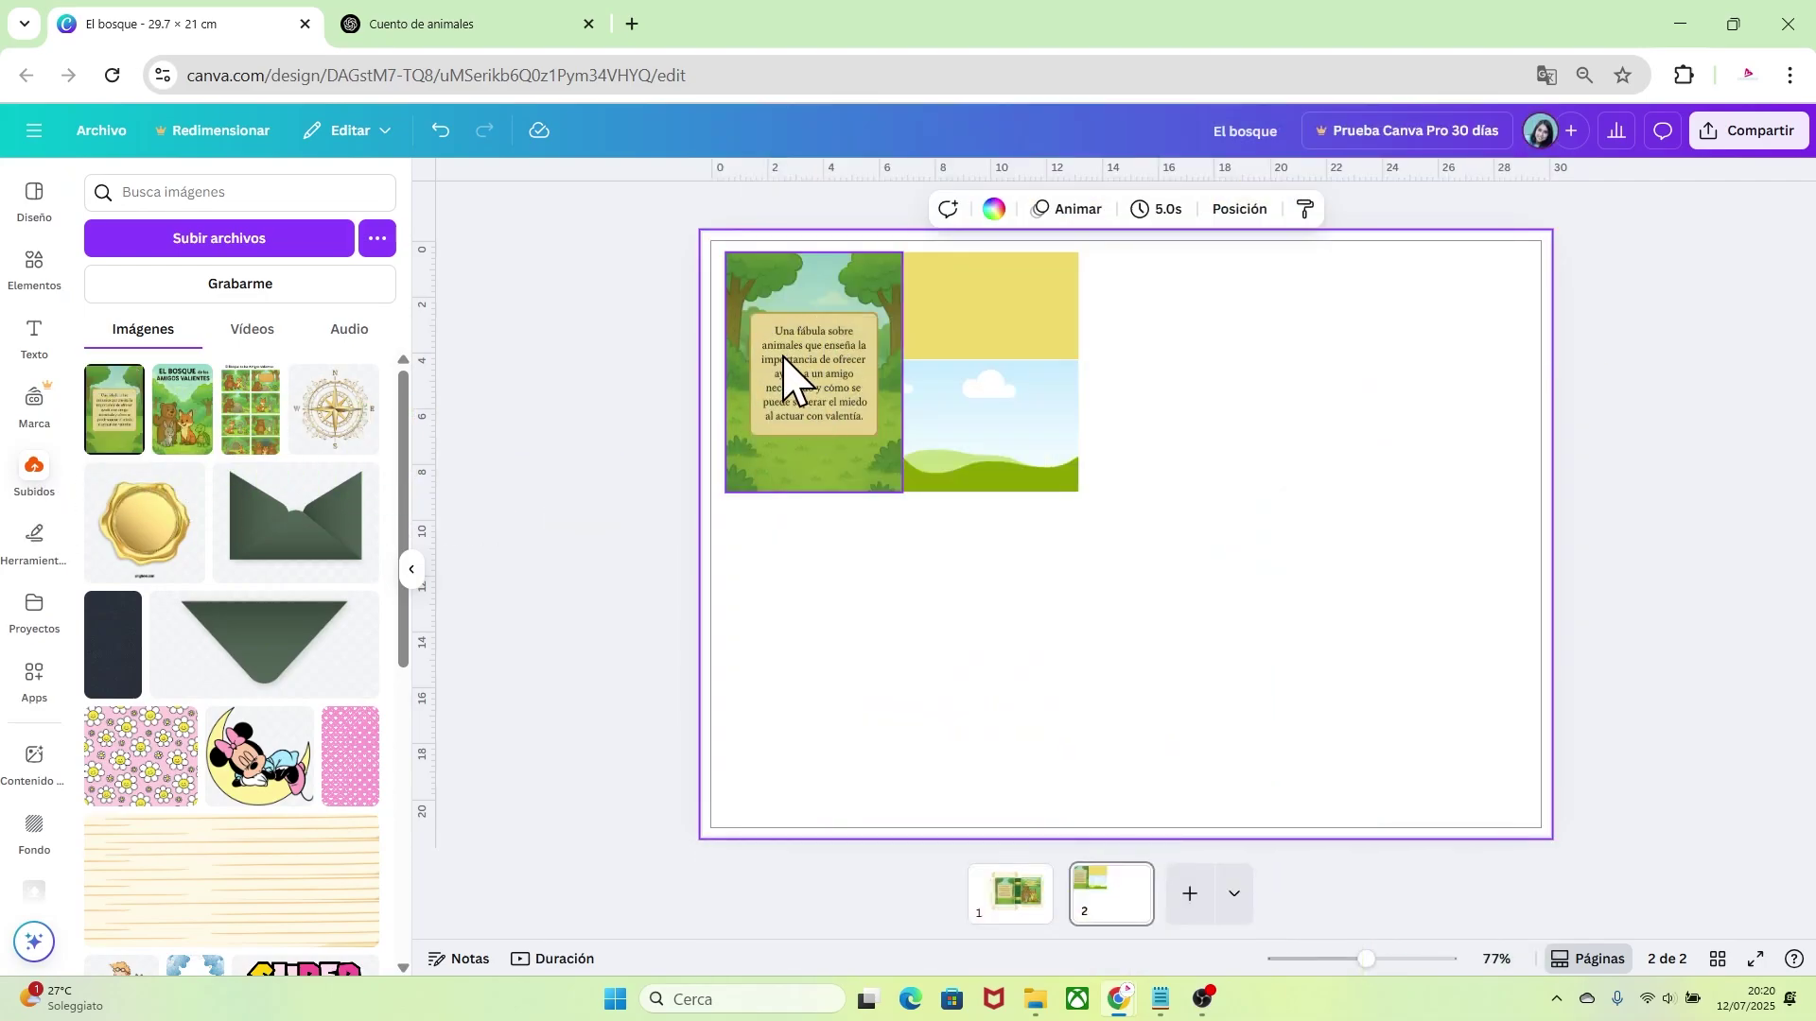
Enlarge the back-cover image inside its frame and centre the text panel within the crop
{"action": "double_click", "coordinate": [784, 376]}
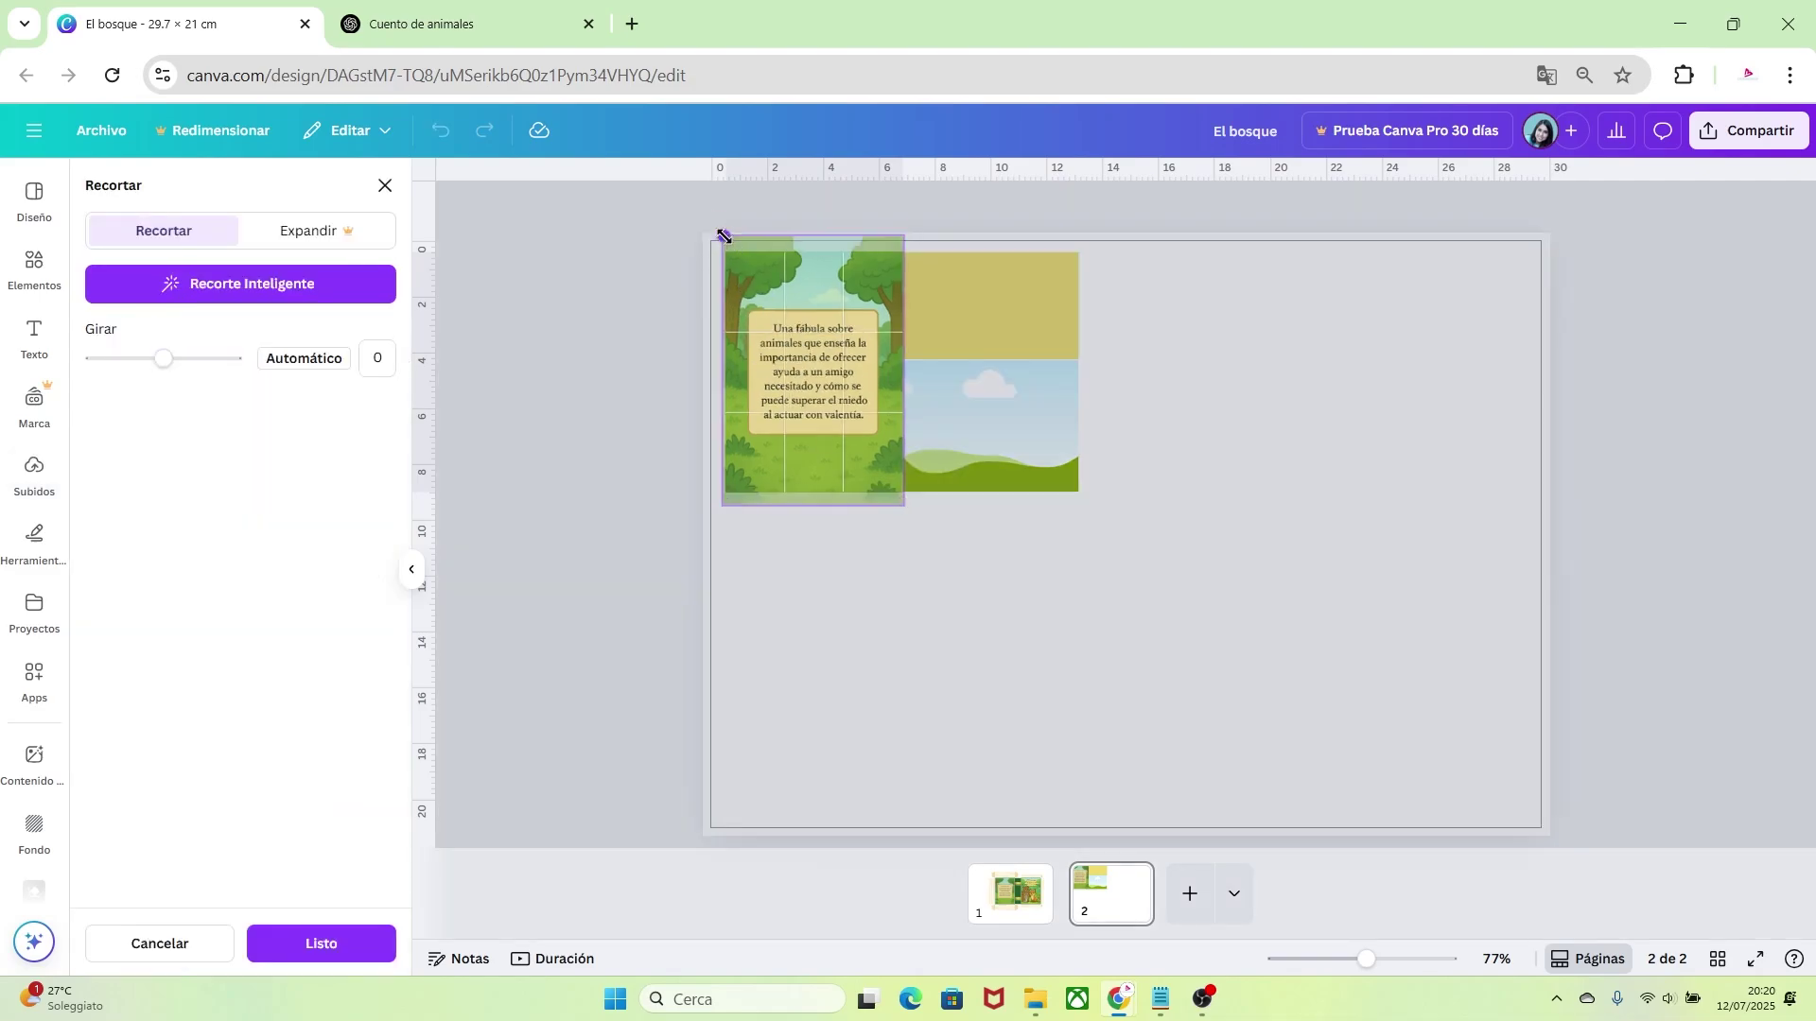
{"action": "left_click_drag", "start_coordinate": [724, 235], "coordinate": [697, 196]}
{"action": "left_click_drag", "start_coordinate": [894, 507], "coordinate": [911, 527]}
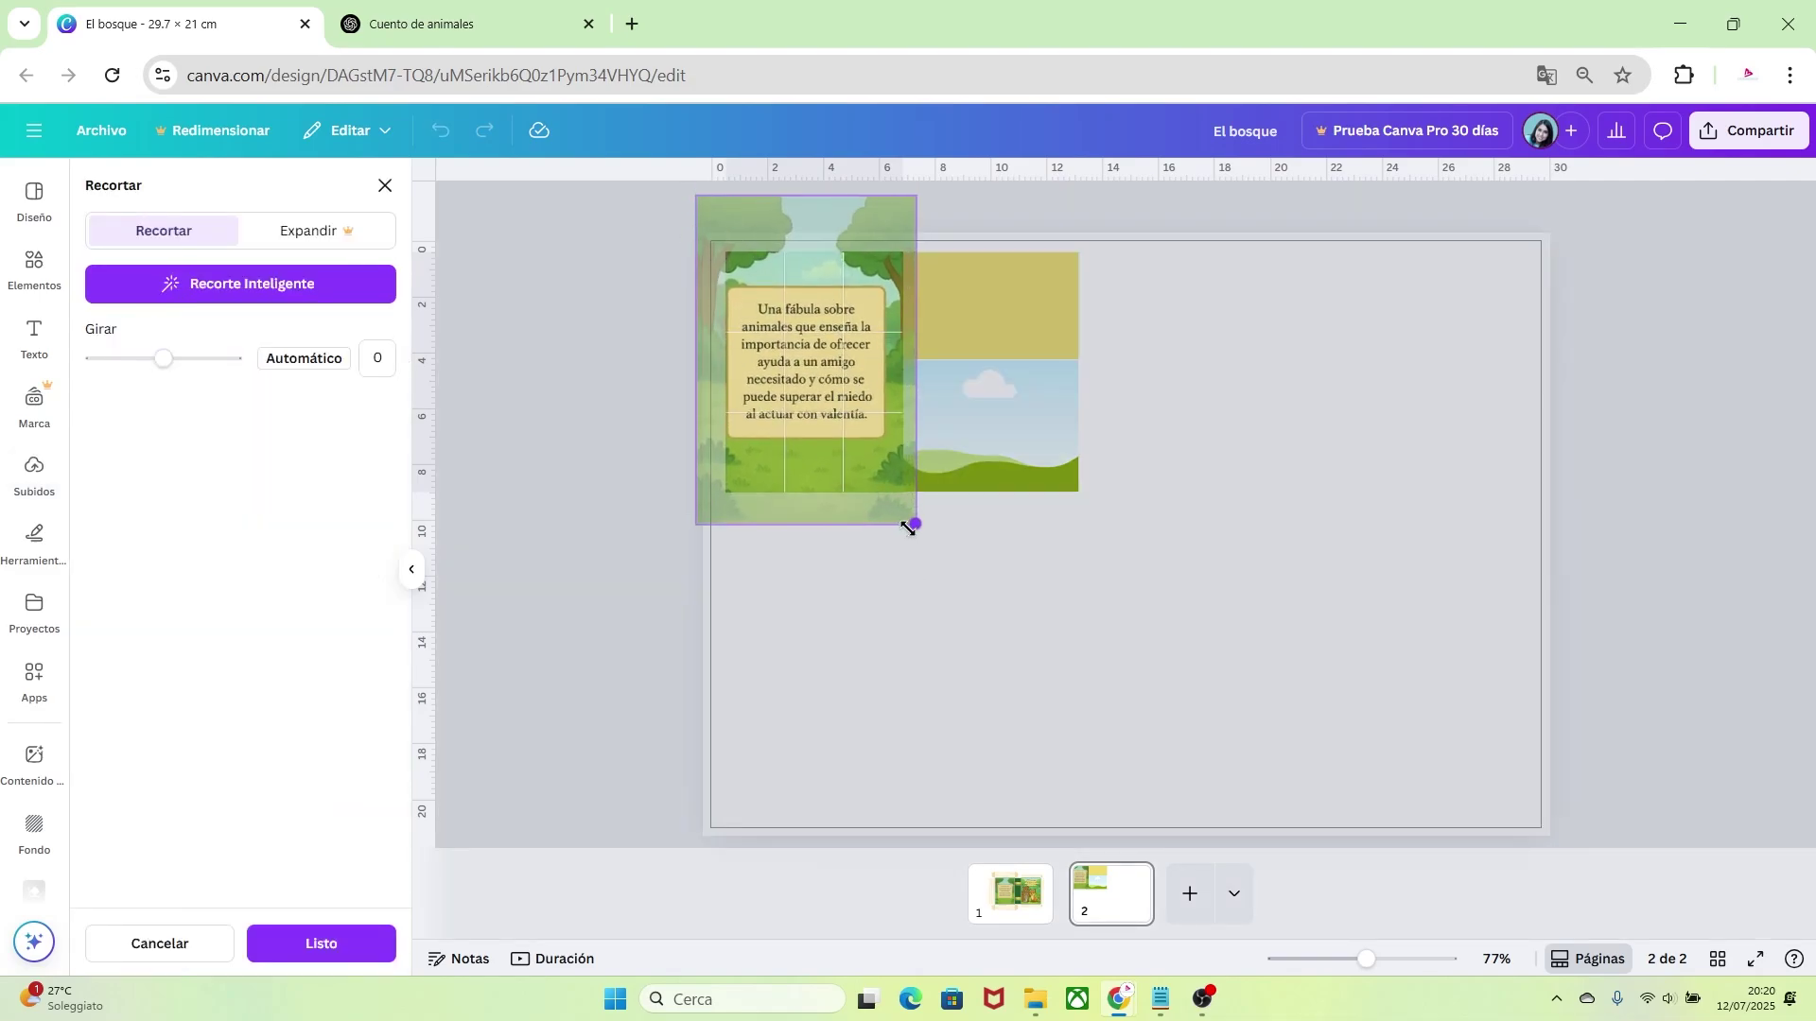
{"action": "left_click_drag", "start_coordinate": [806, 401], "coordinate": [821, 412]}
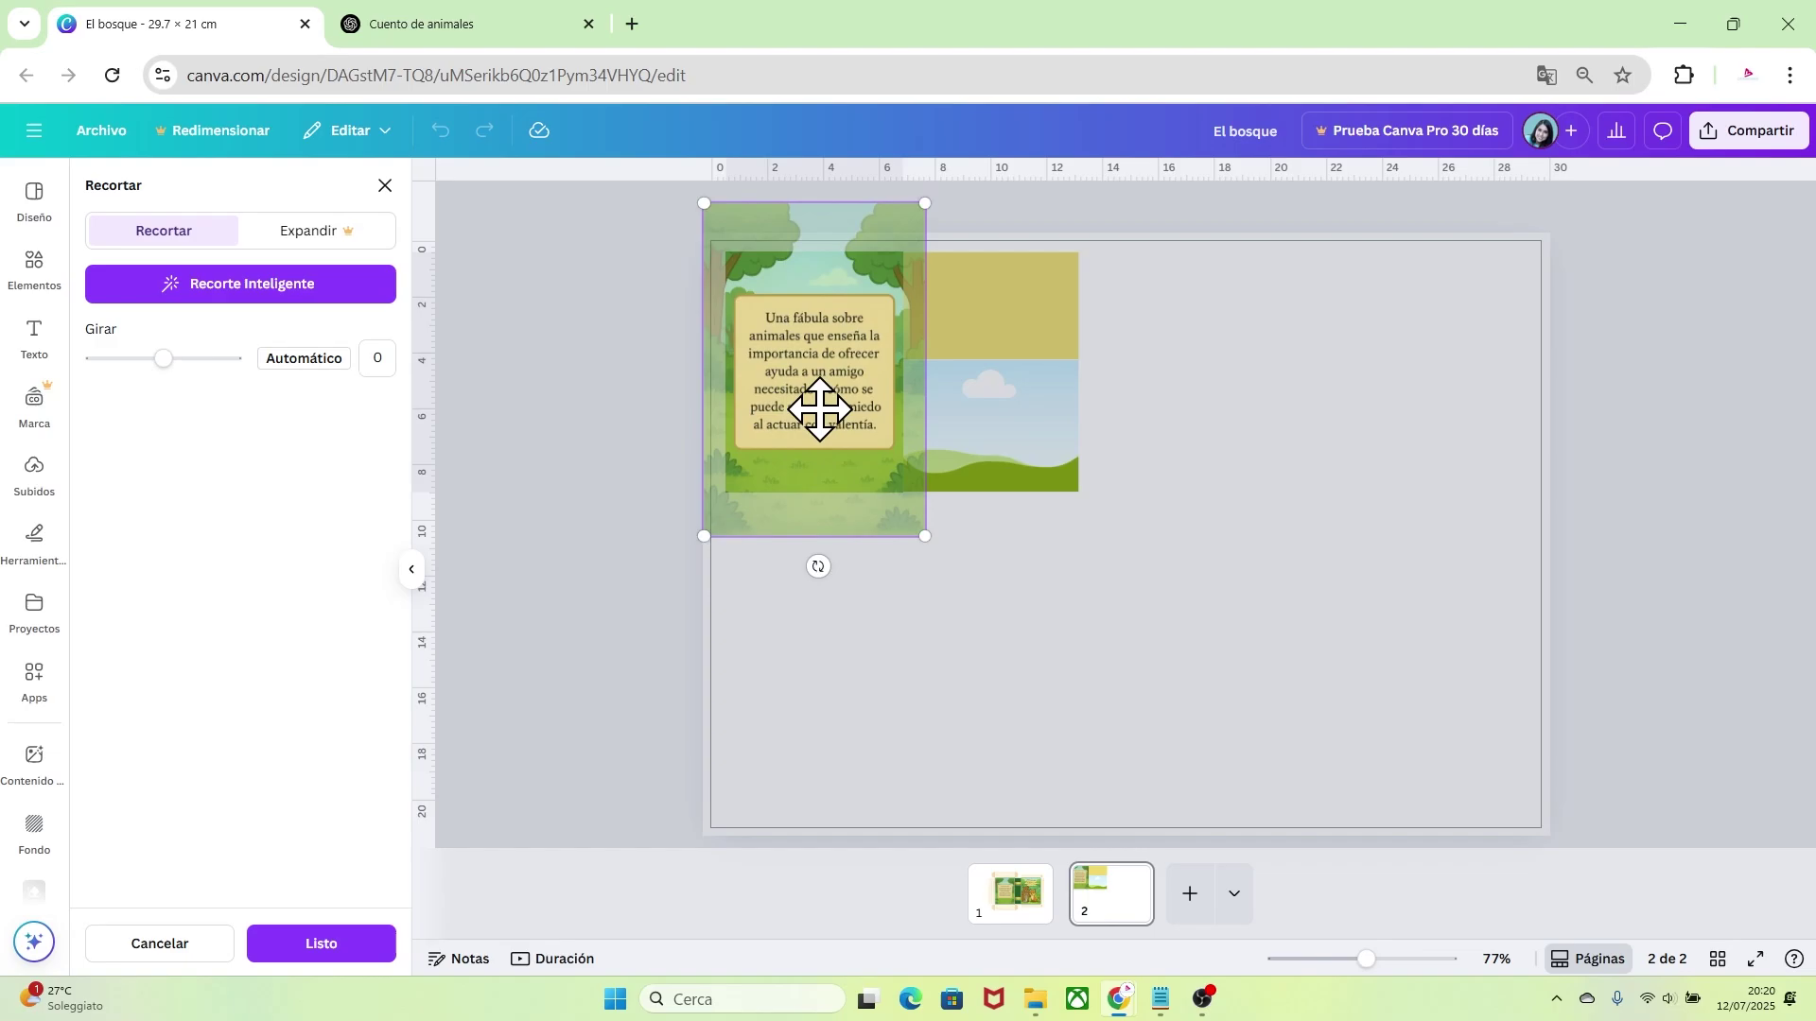
{"action": "left_click", "coordinate": [1040, 590]}
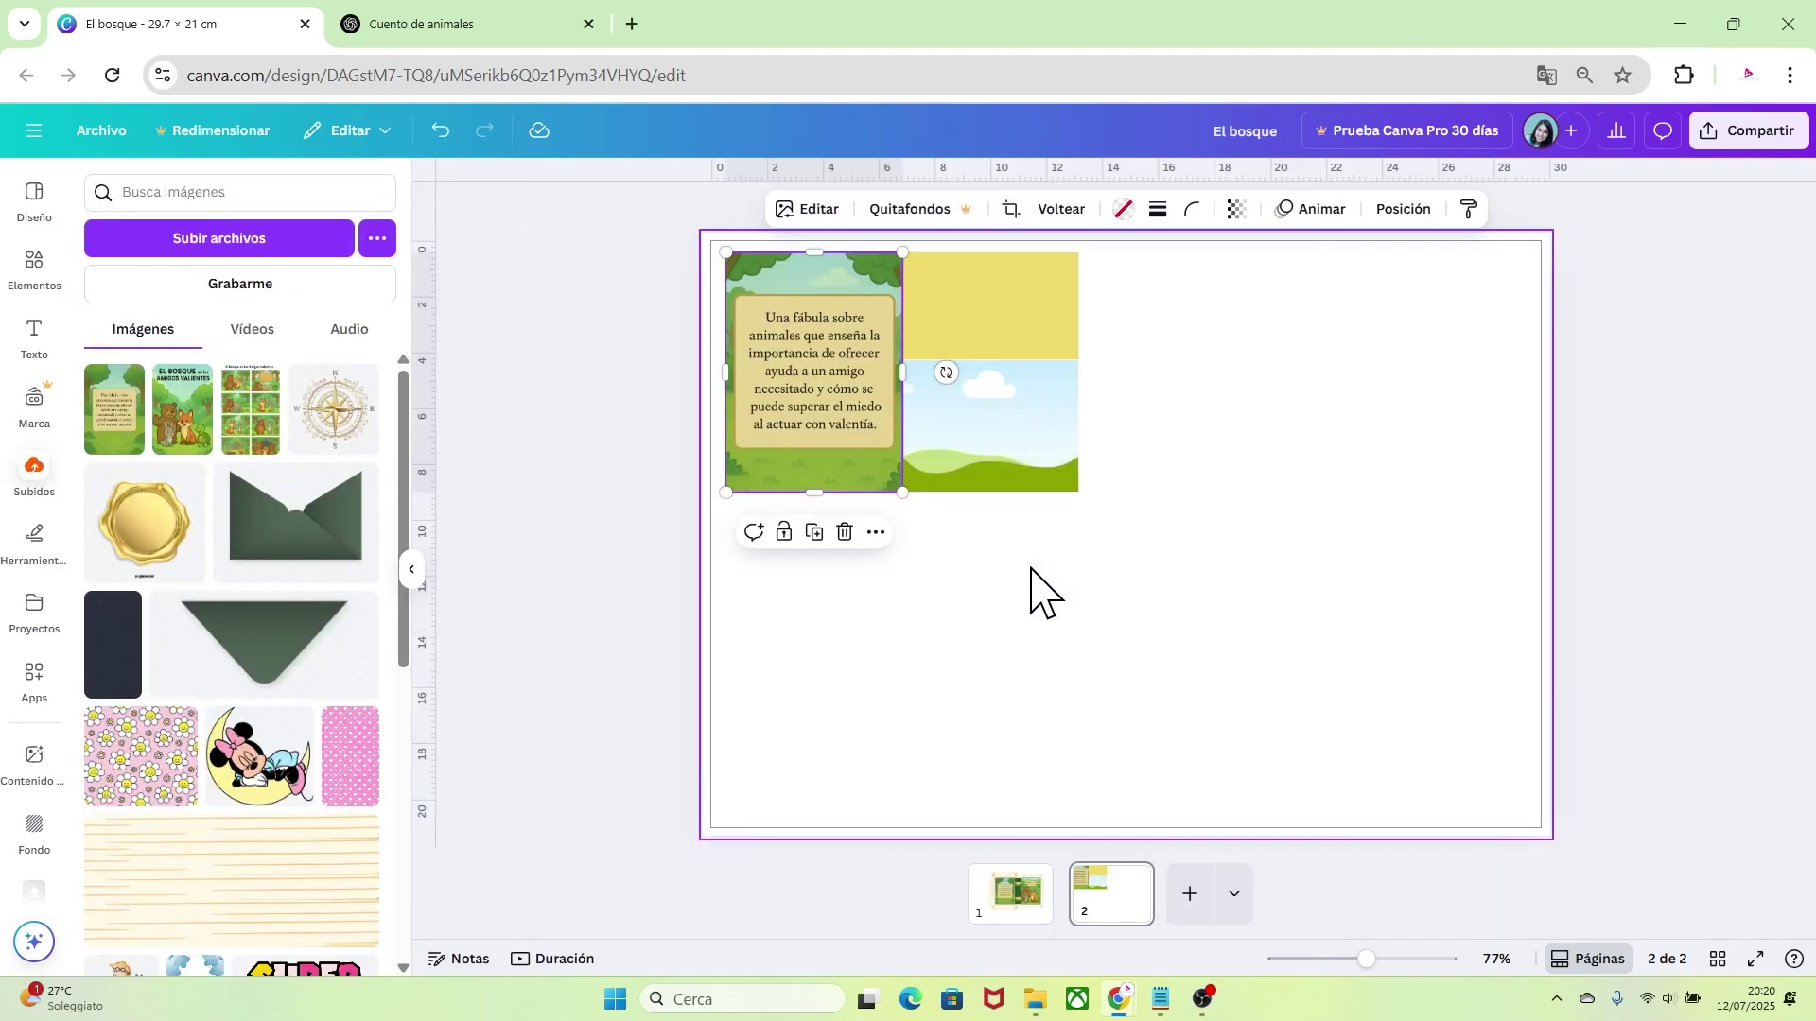
{"action": "left_click", "coordinate": [1030, 569]}
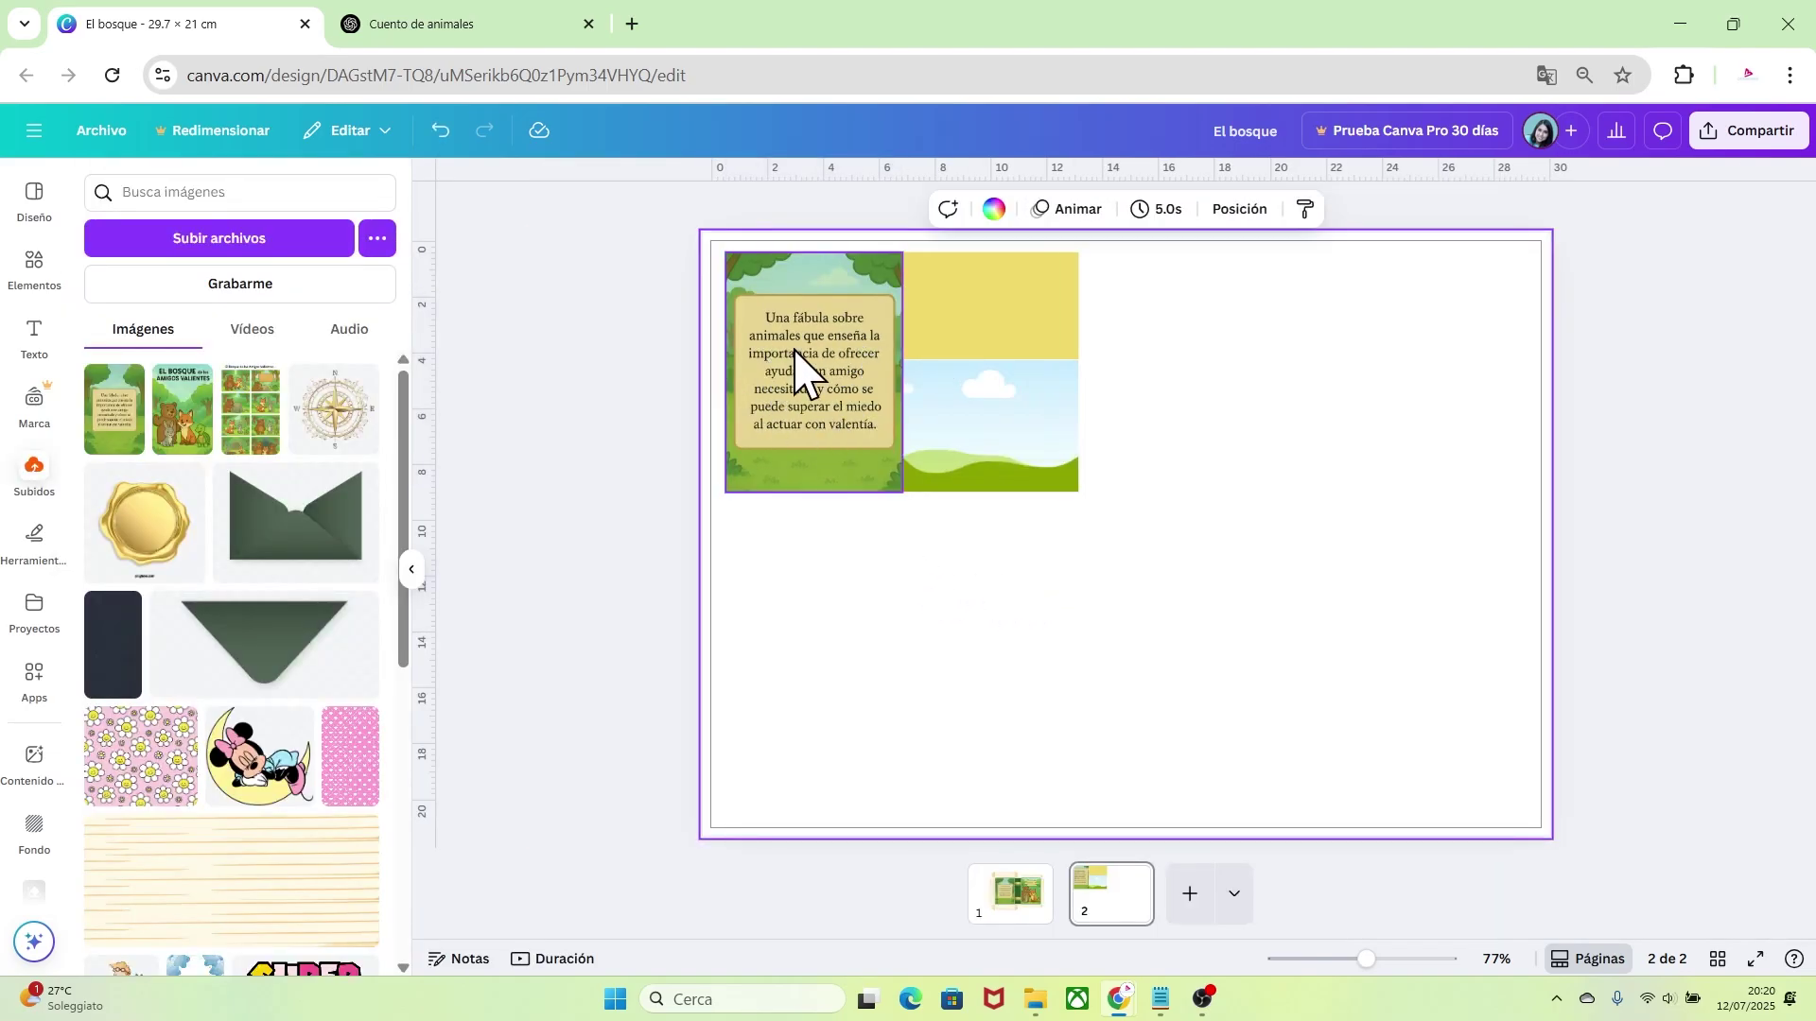
Recolour the plain square above the smaller frame with the beige sampled from the back-cover image's text panel
{"action": "left_click_drag", "start_coordinate": [1366, 959], "coordinate": [1392, 959]}
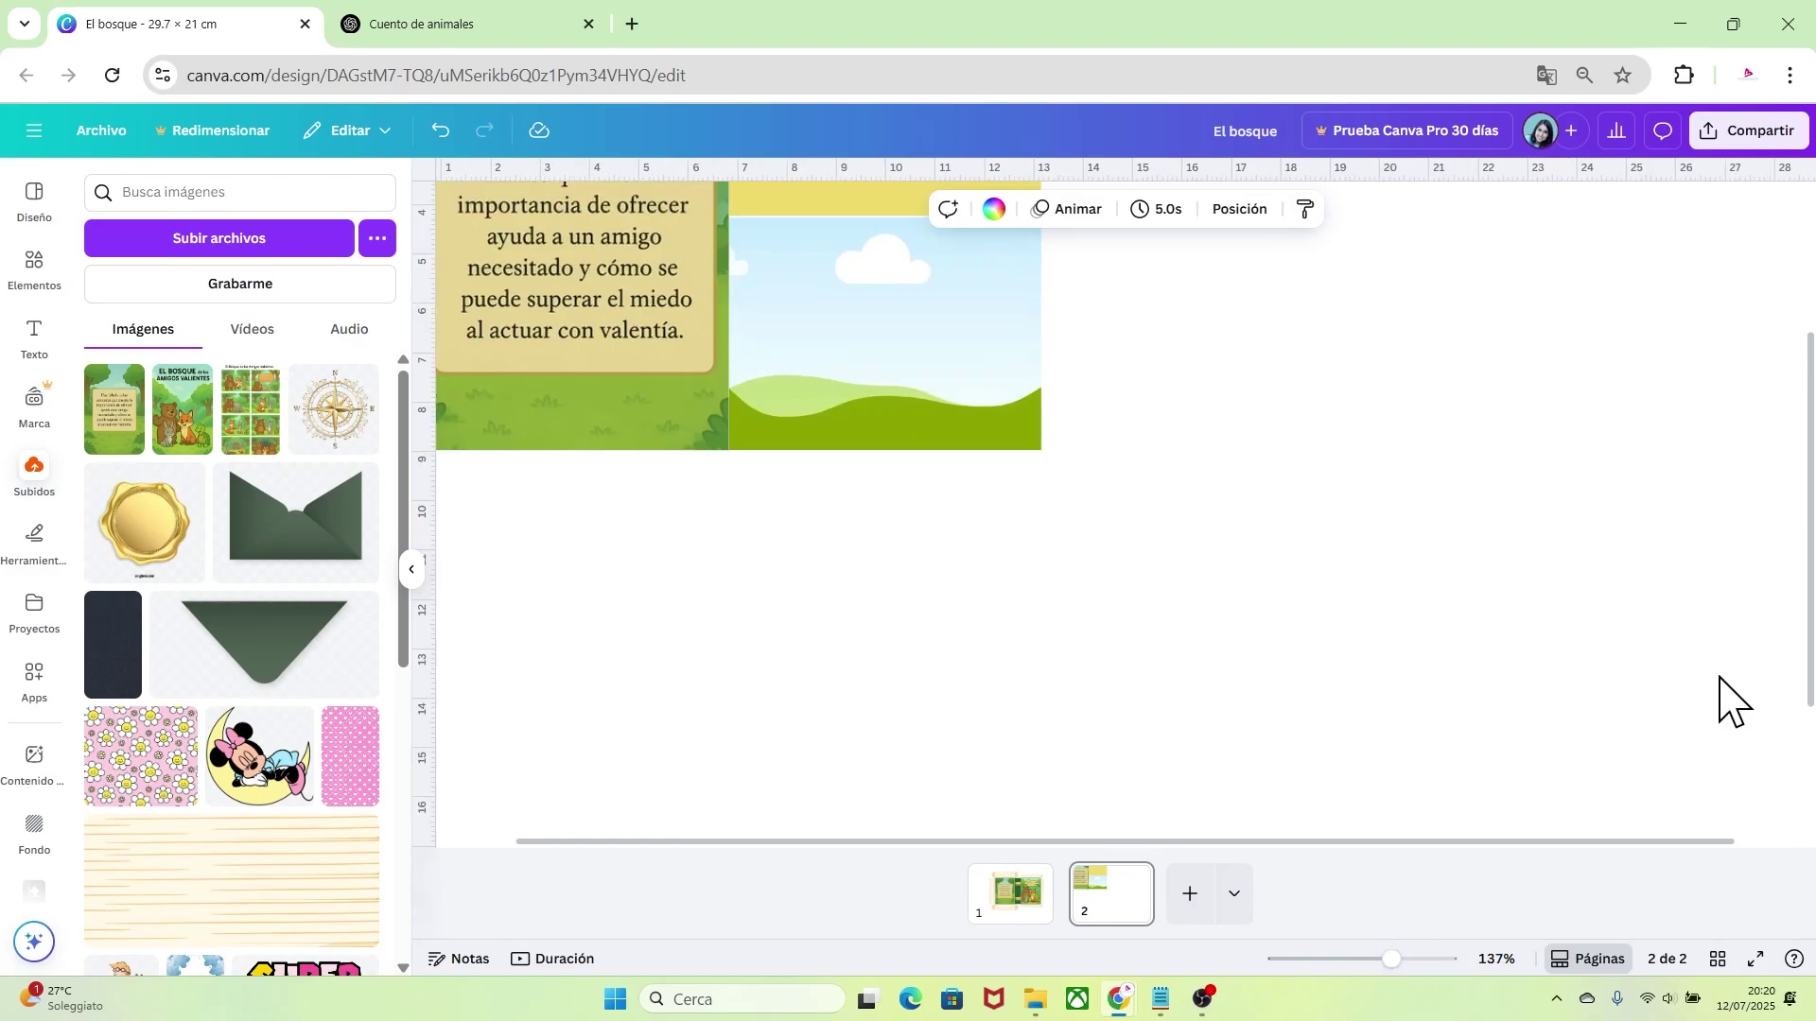
{"action": "left_click_drag", "start_coordinate": [1807, 648], "coordinate": [1811, 549]}
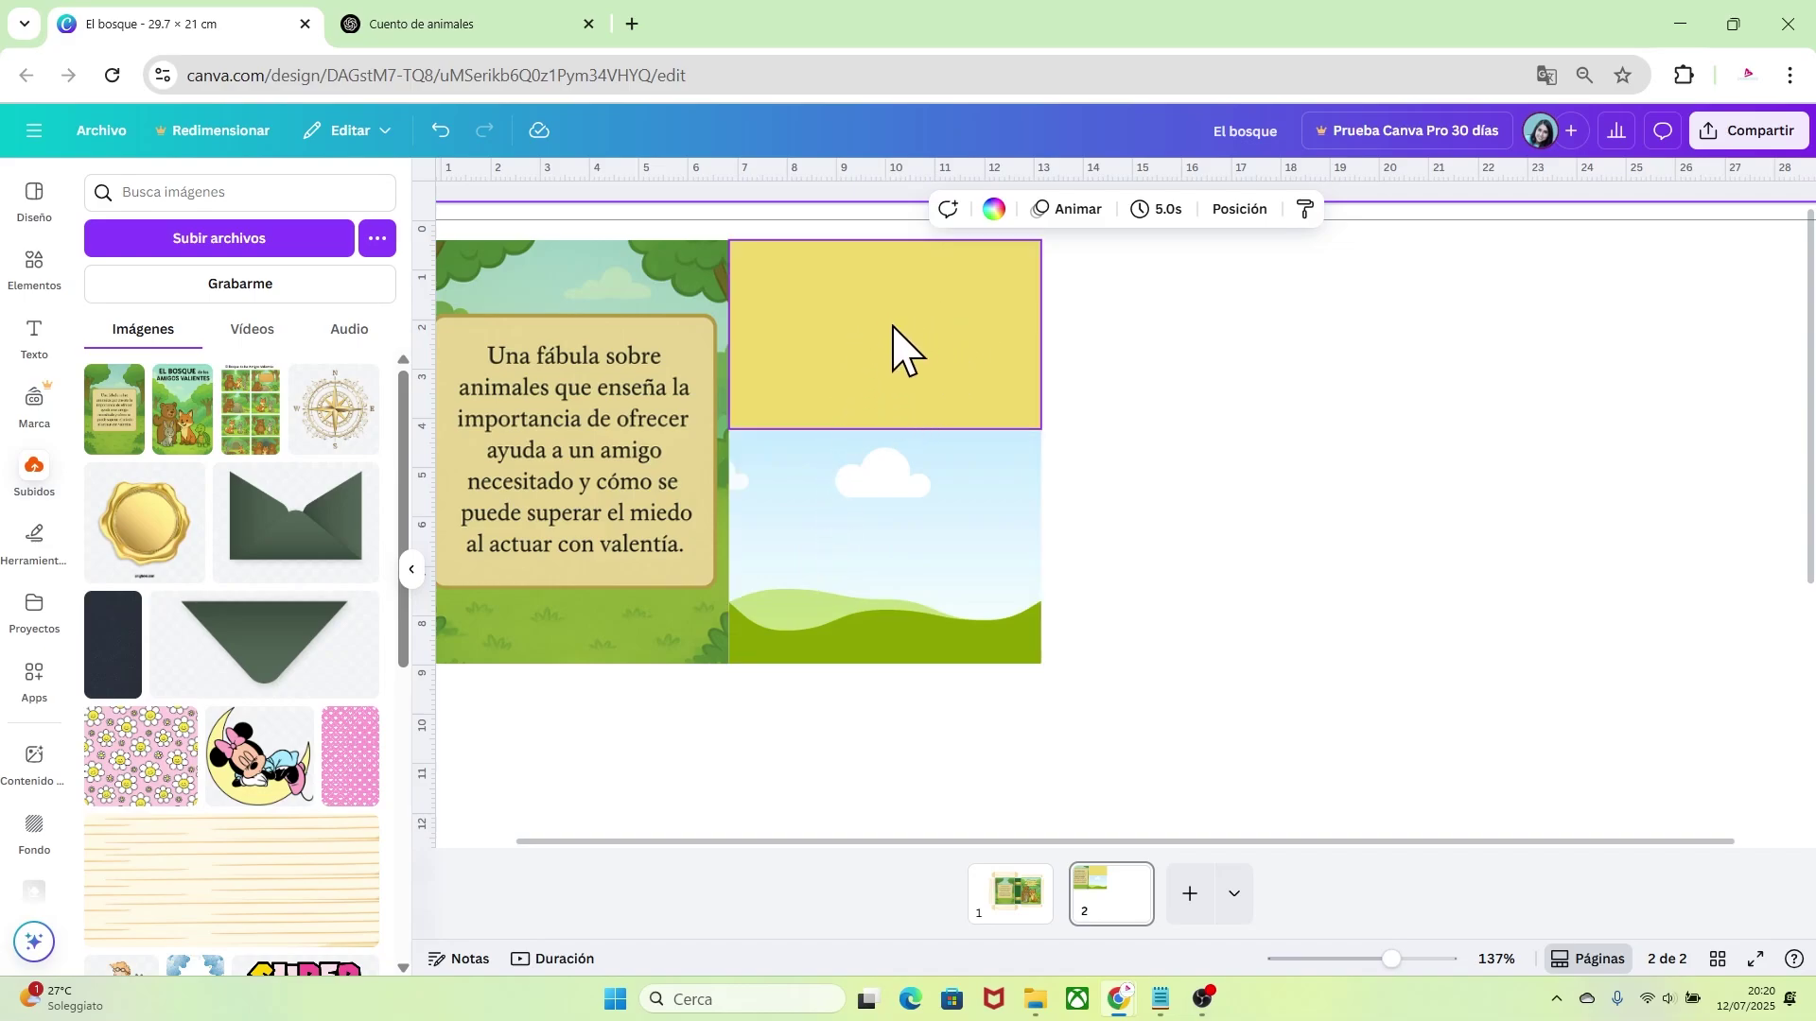
{"action": "left_click", "coordinate": [901, 317]}
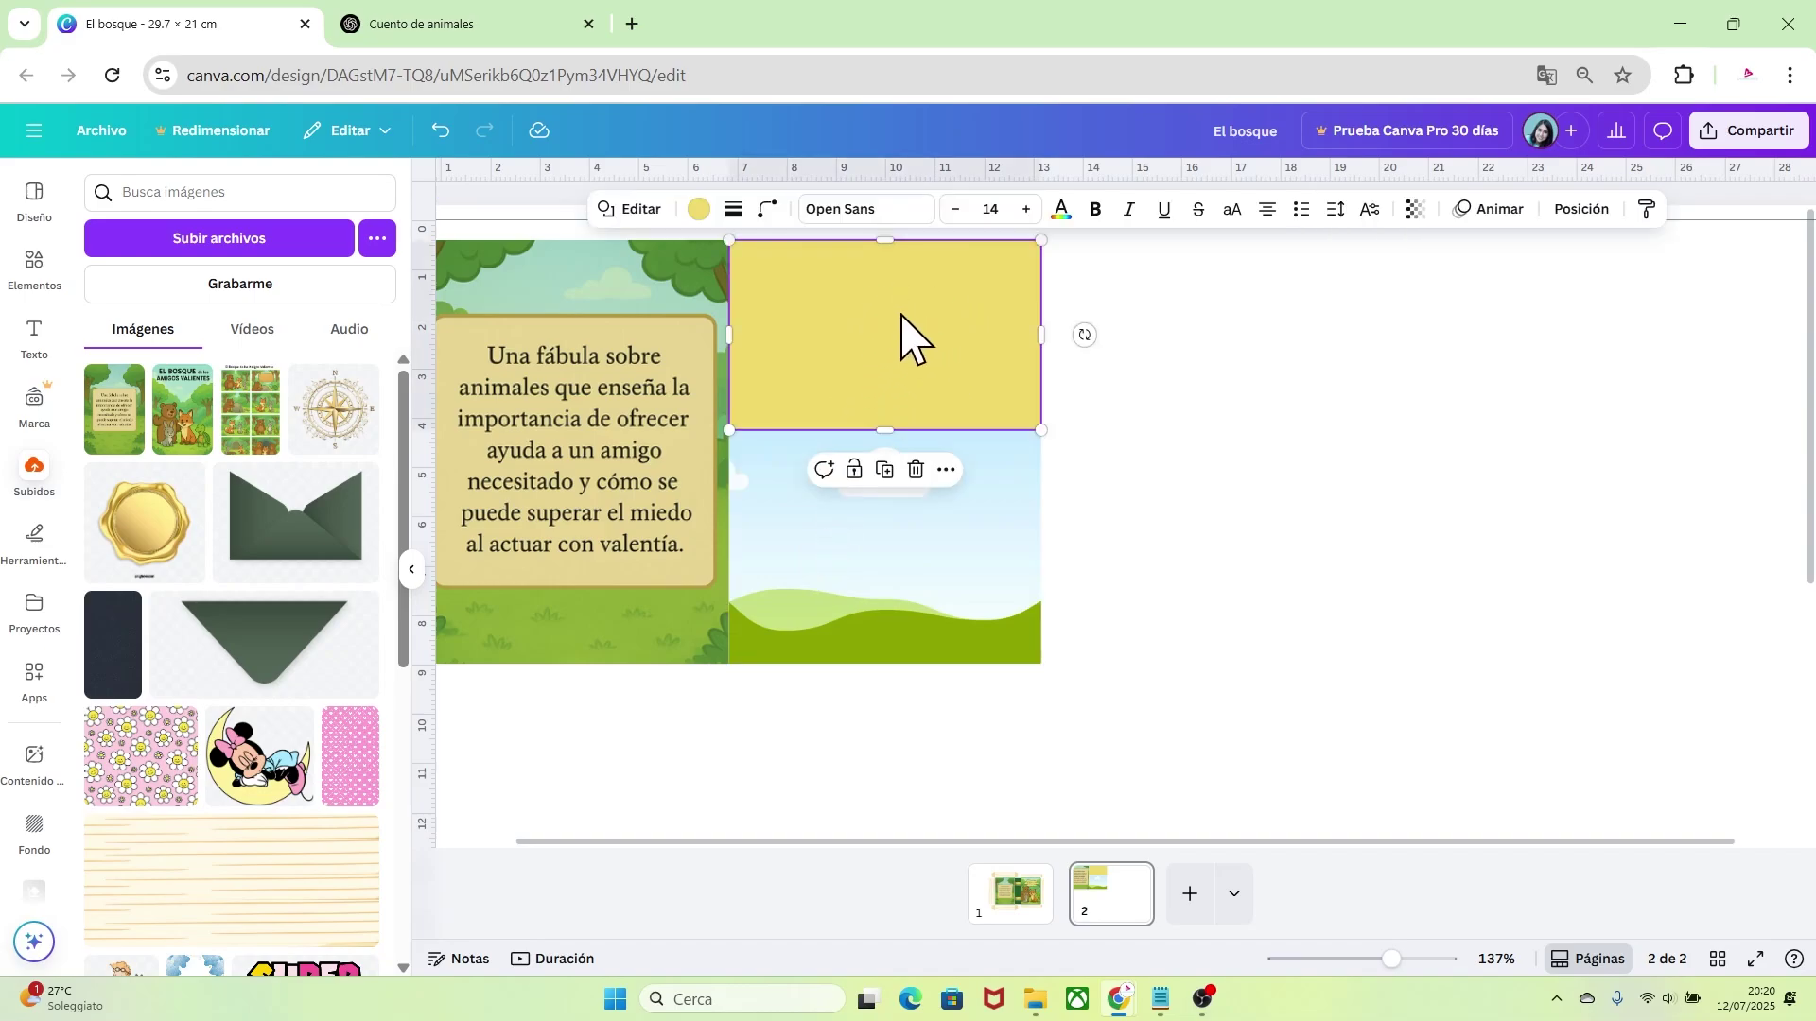
{"action": "left_click", "coordinate": [700, 210]}
{"action": "left_click", "coordinate": [102, 325]}
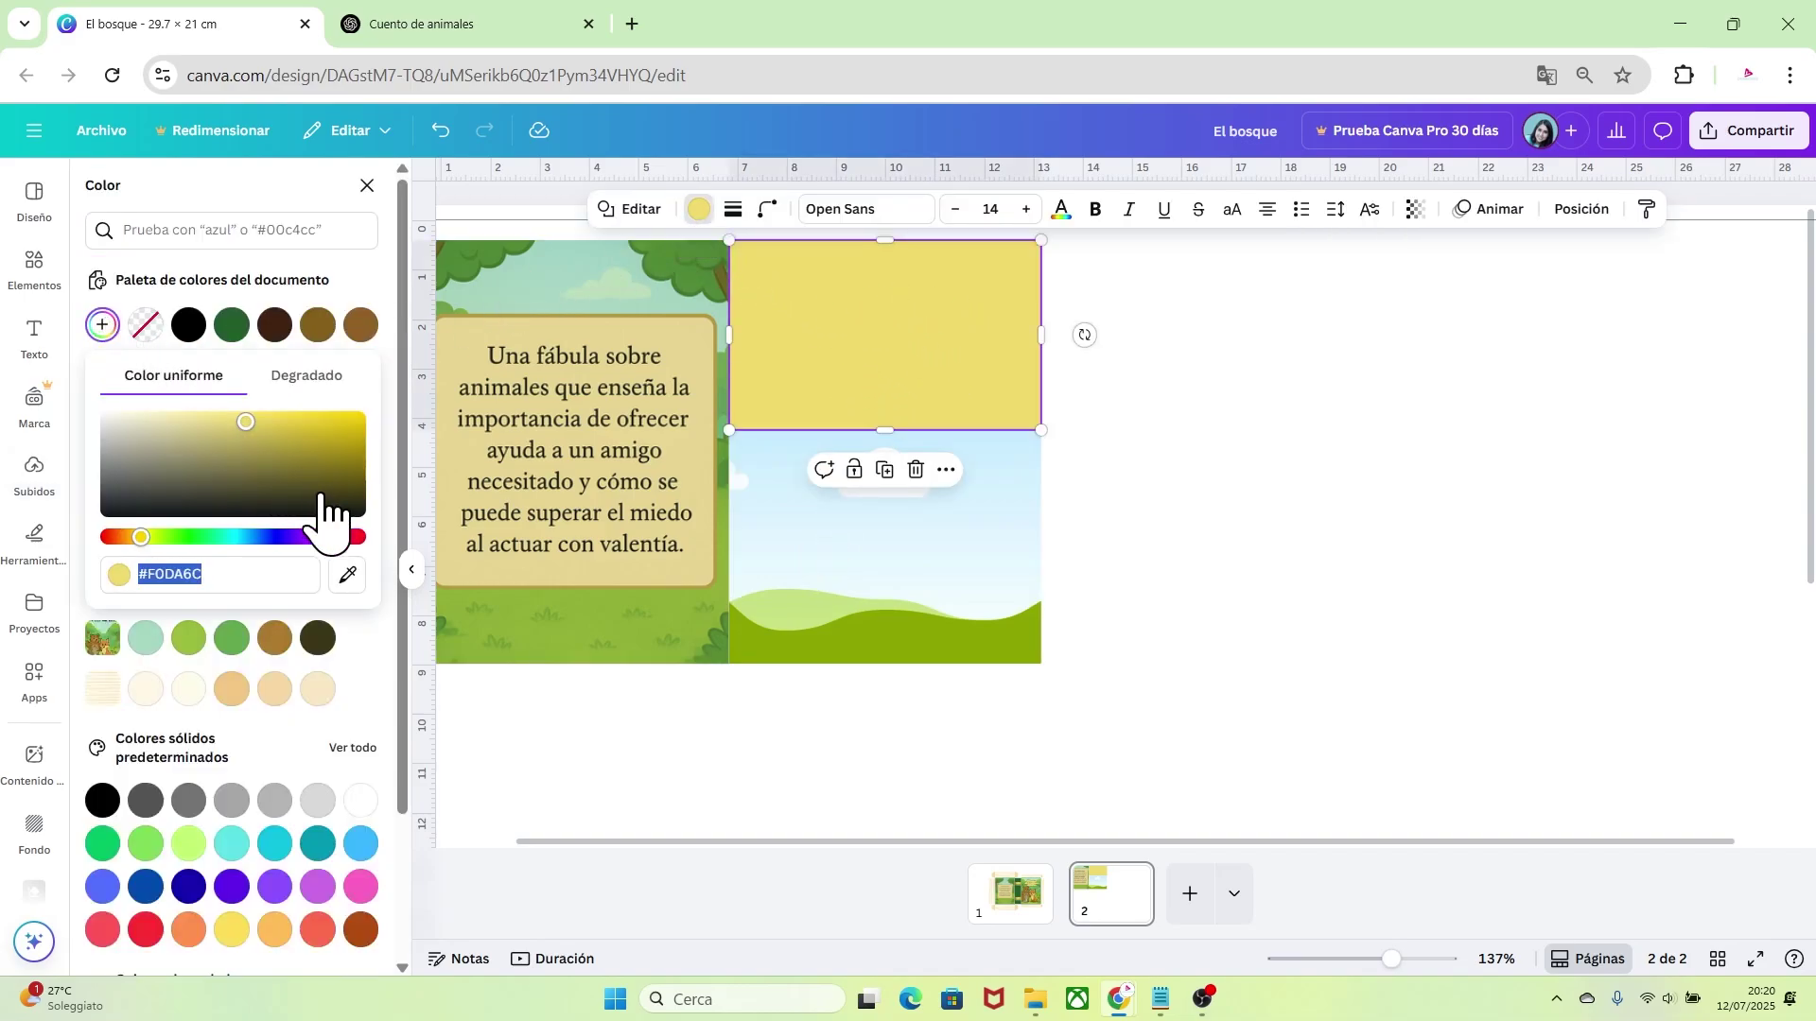
{"action": "left_click", "coordinate": [347, 574]}
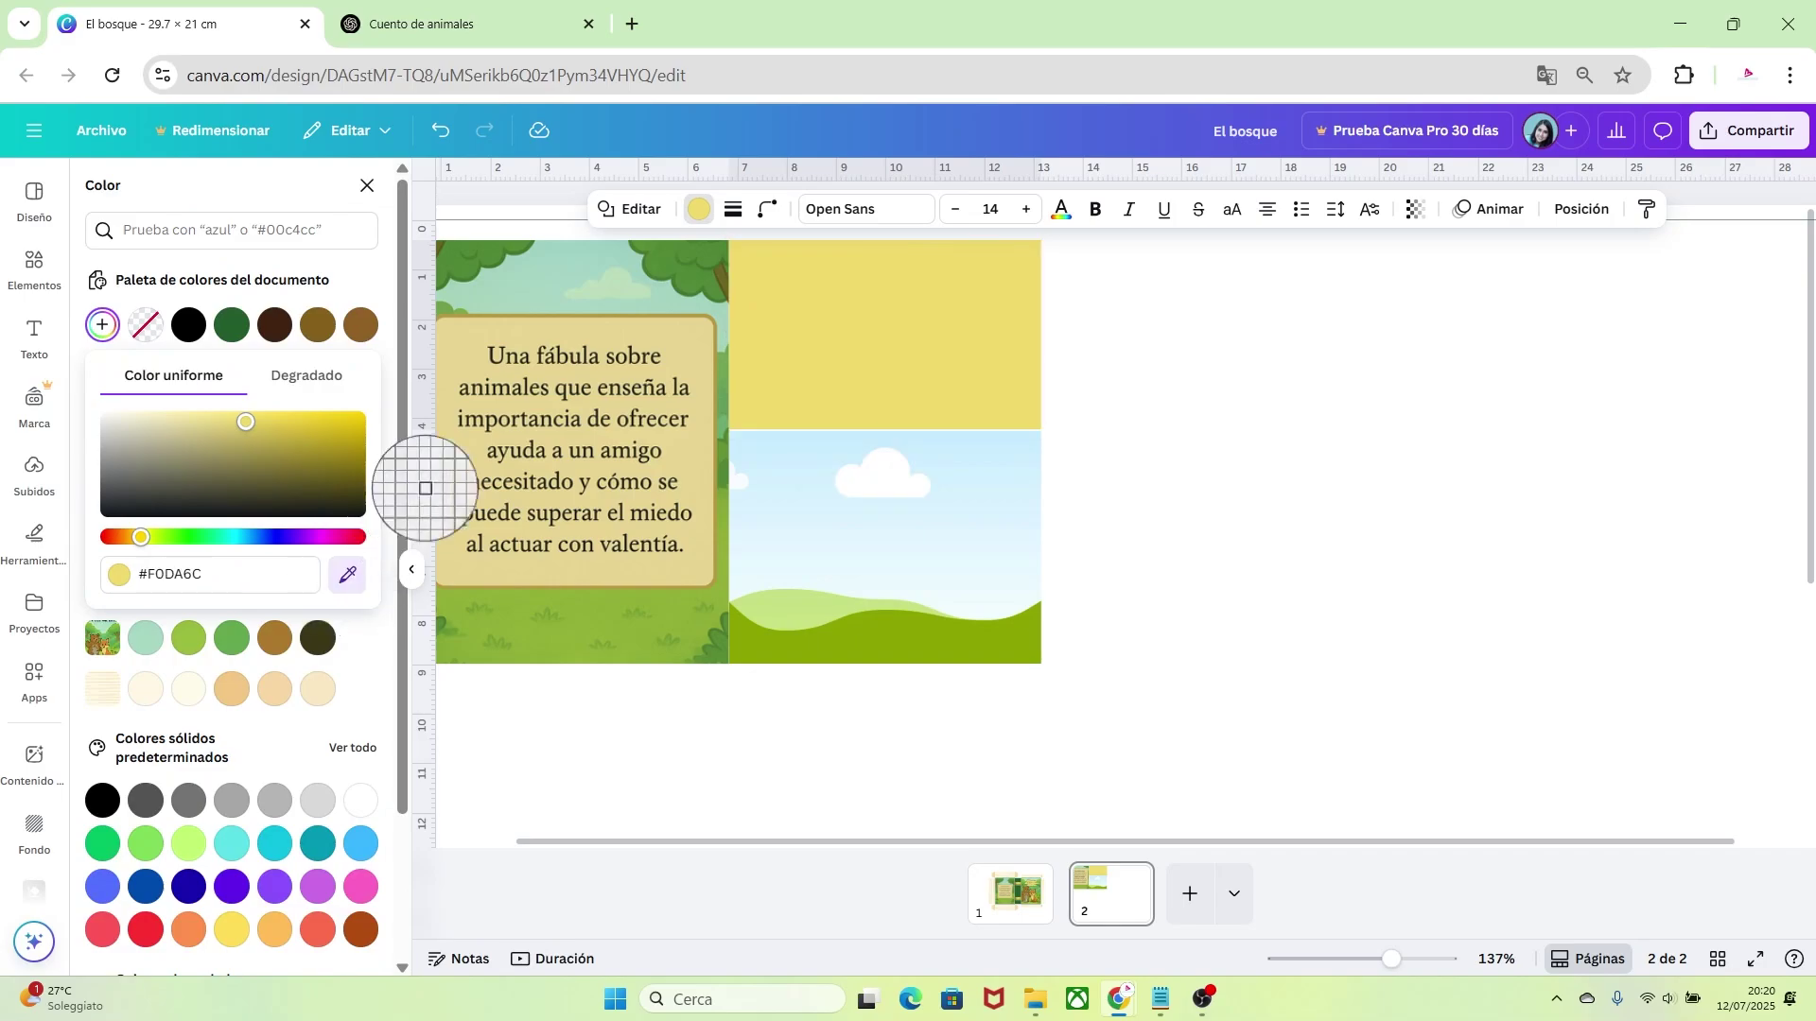
{"action": "left_click", "coordinate": [474, 356]}
{"action": "left_click", "coordinate": [1118, 452]}
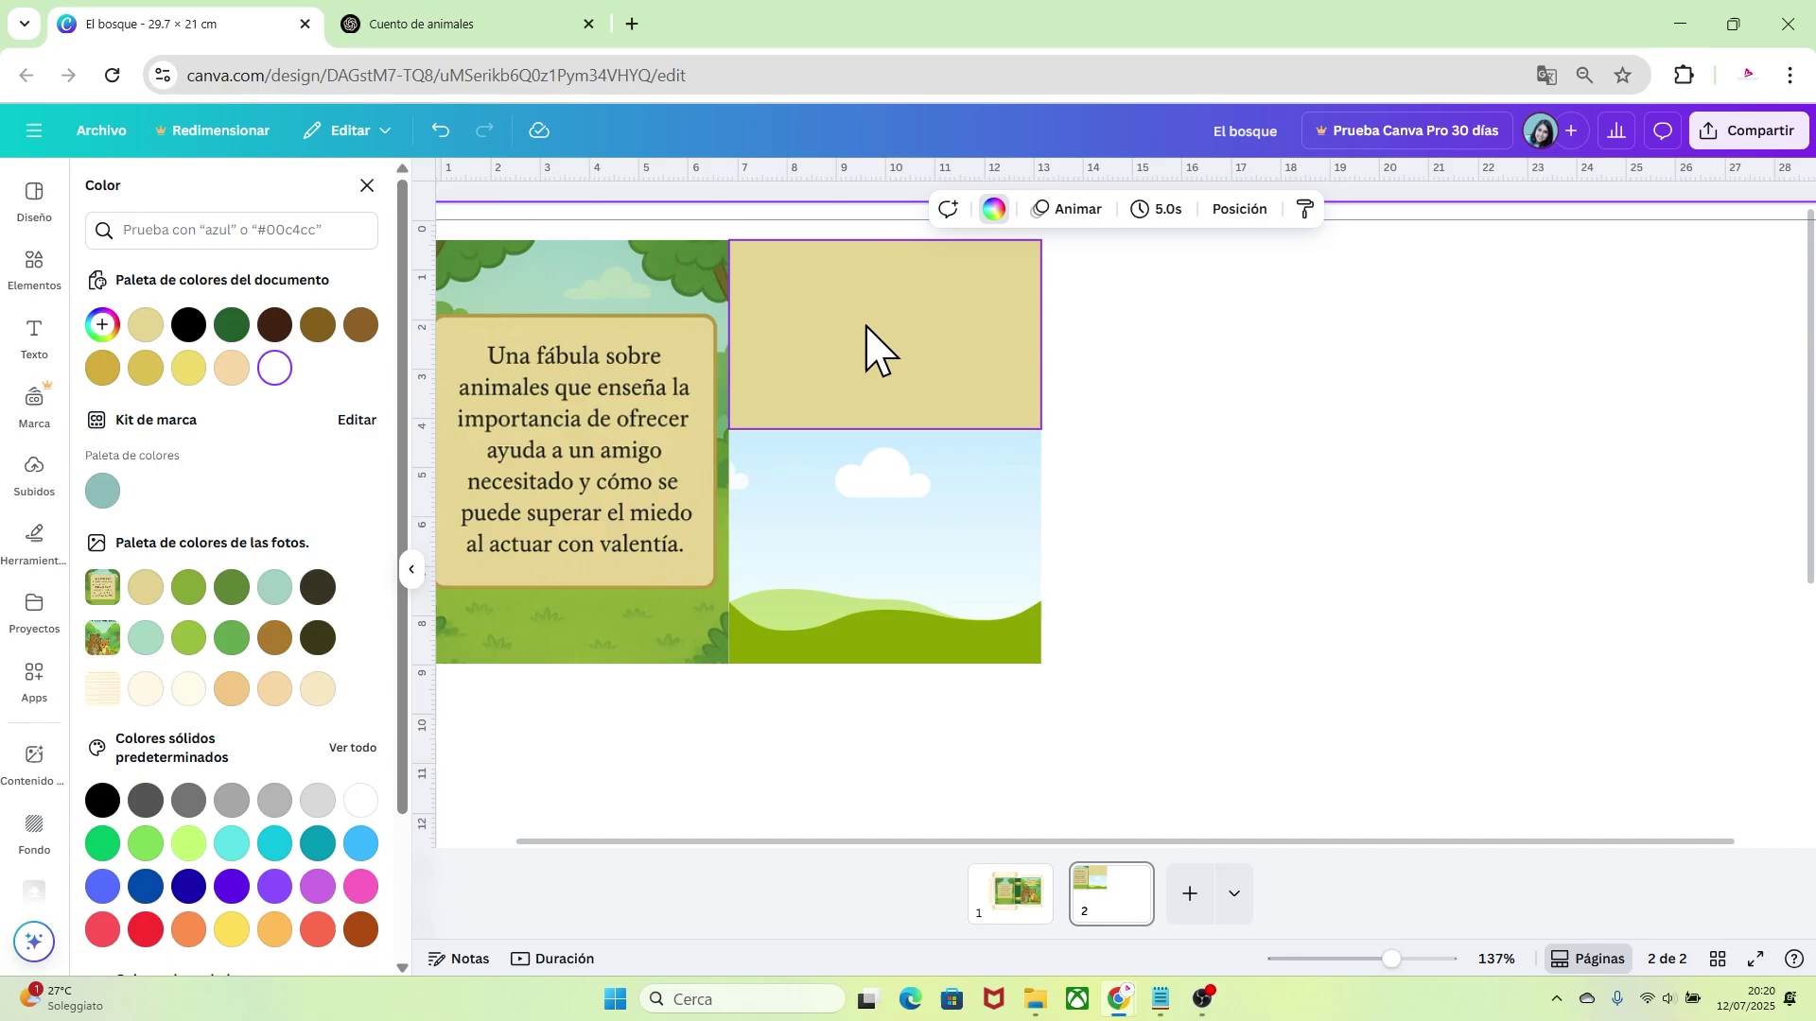
Switch to the ChatGPT story, copy the full paragraph under "Escena 1: El Gran Bosque Verde" and return to the Canva design
{"action": "left_click", "coordinate": [529, 26]}
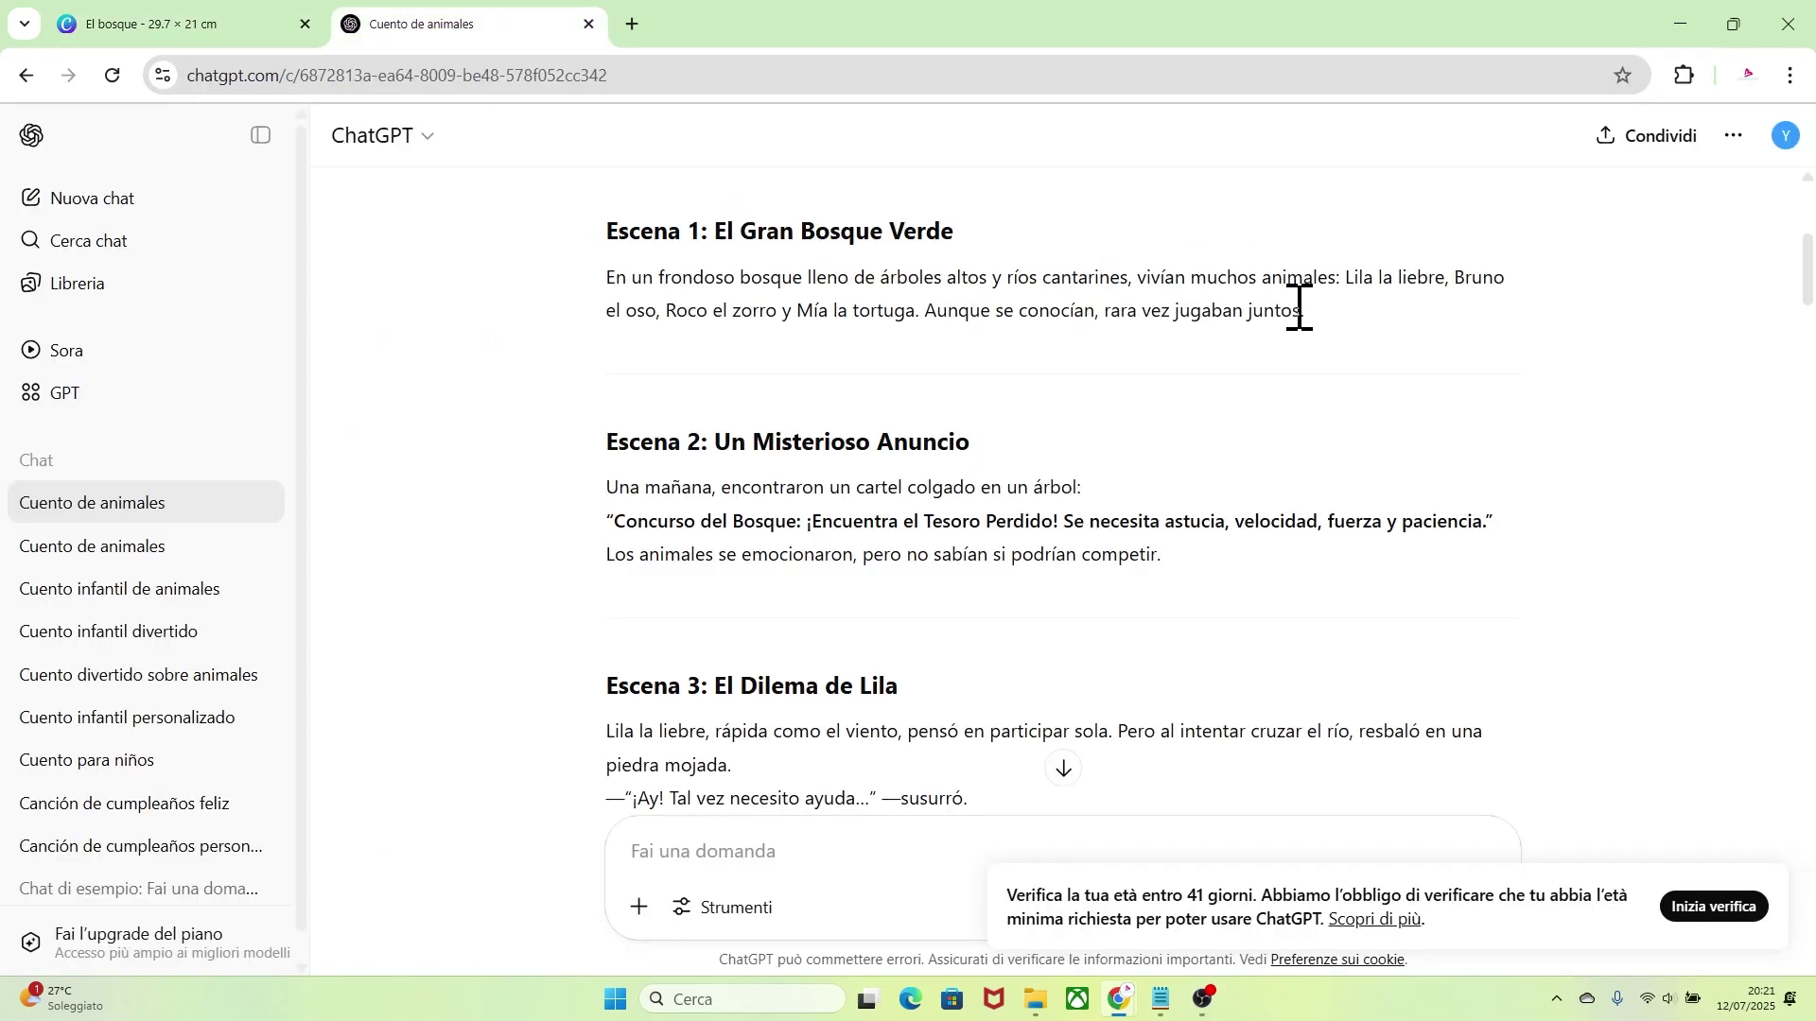
{"action": "left_click_drag", "start_coordinate": [1308, 312], "coordinate": [602, 280]}
{"action": "left_click", "coordinate": [268, 32]}
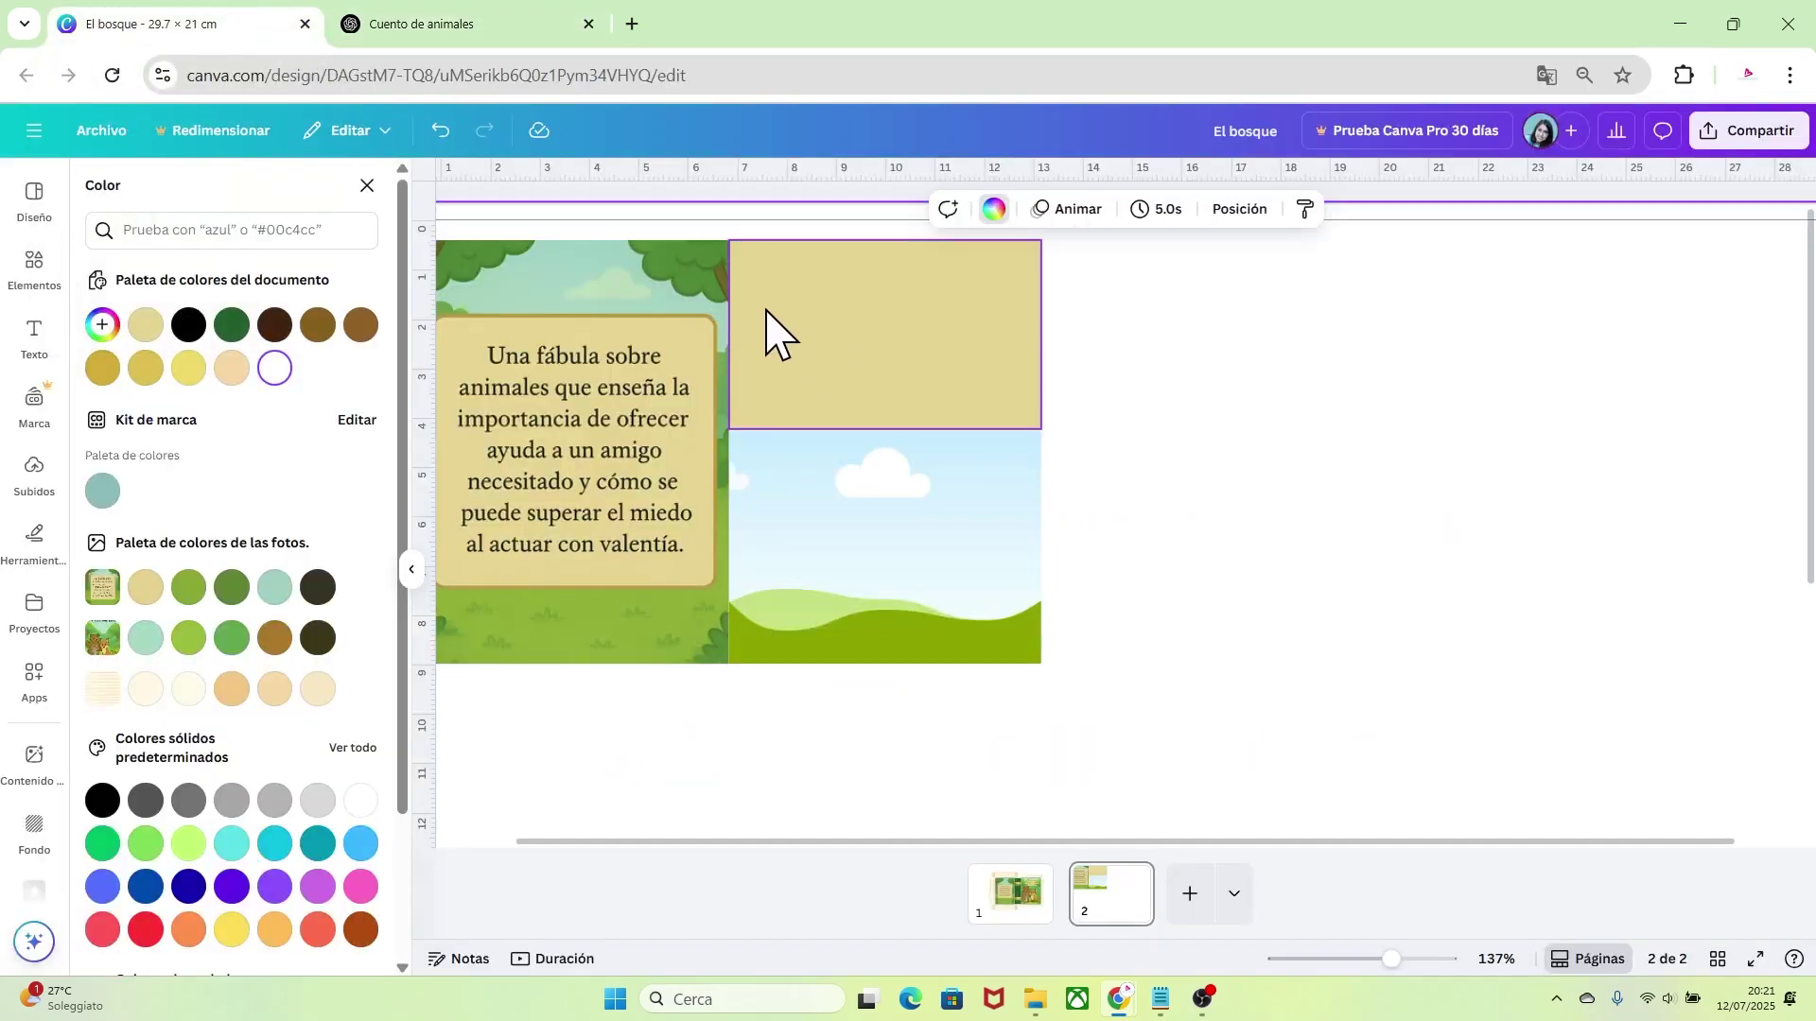
Add a text box with the copied "En un frondoso bosque" paragraph, narrow it to five lines and place it beside the panels
{"action": "left_click", "coordinate": [35, 338]}
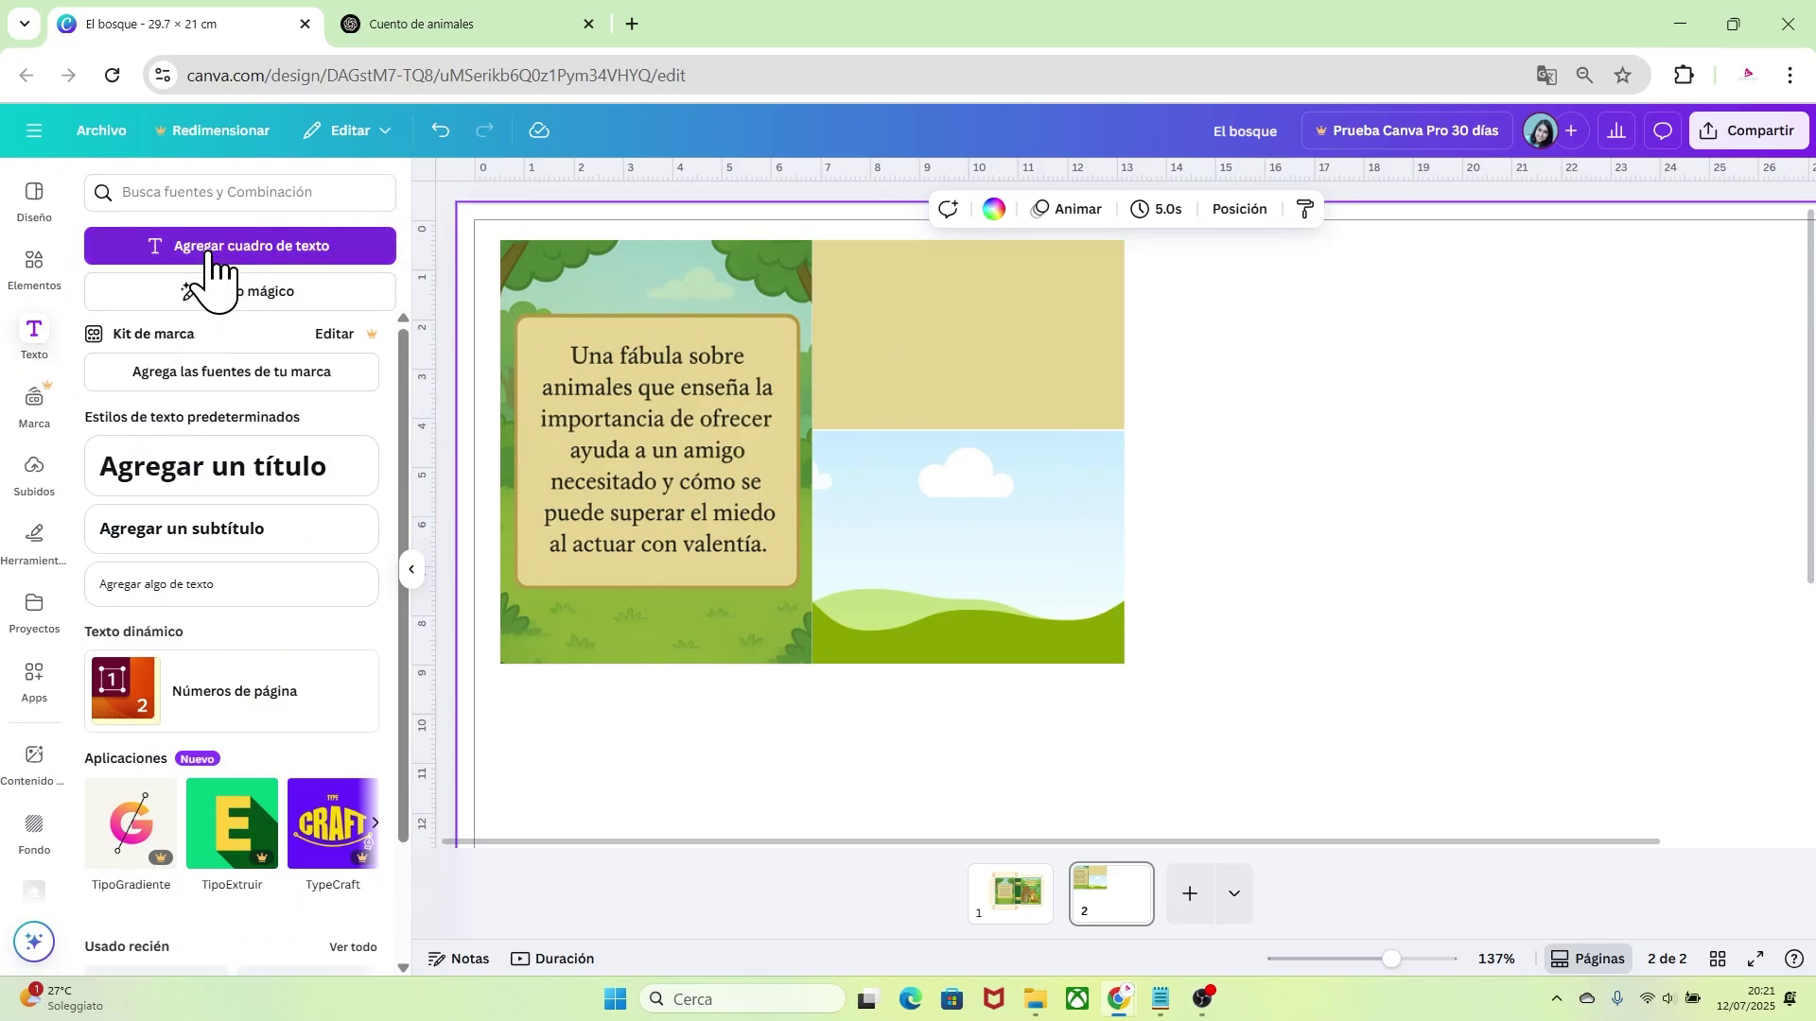
{"action": "left_click", "coordinate": [209, 248]}
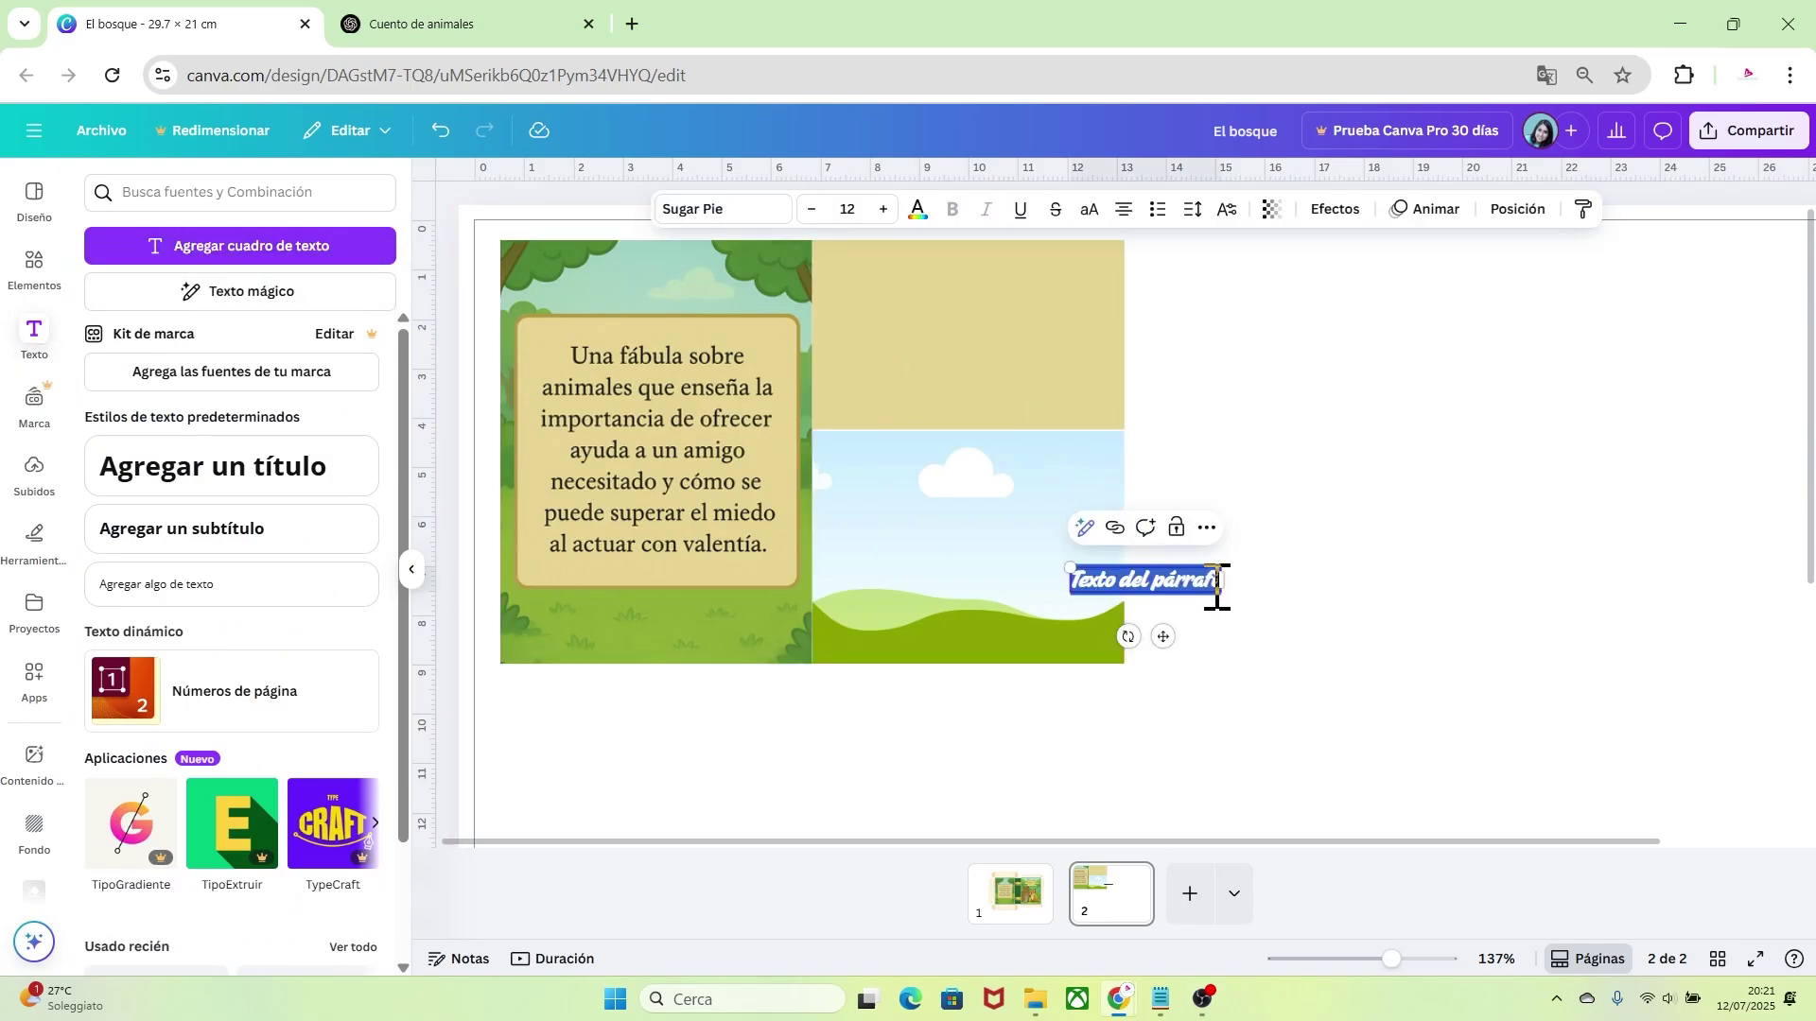
{"action": "type", "text": "En un frondoso bosque lleno de árboles altos y pájaros cantarines, vivían muchos animales: Lila la liebre, Bruno el oso, Roco el zorro y Mia la tortuga. Aunque se conocían, rara vez jugaban juntos."}
{"action": "left_click_drag", "start_coordinate": [1699, 606], "coordinate": [856, 643]}
{"action": "left_click_drag", "start_coordinate": [727, 669], "coordinate": [1480, 473]}
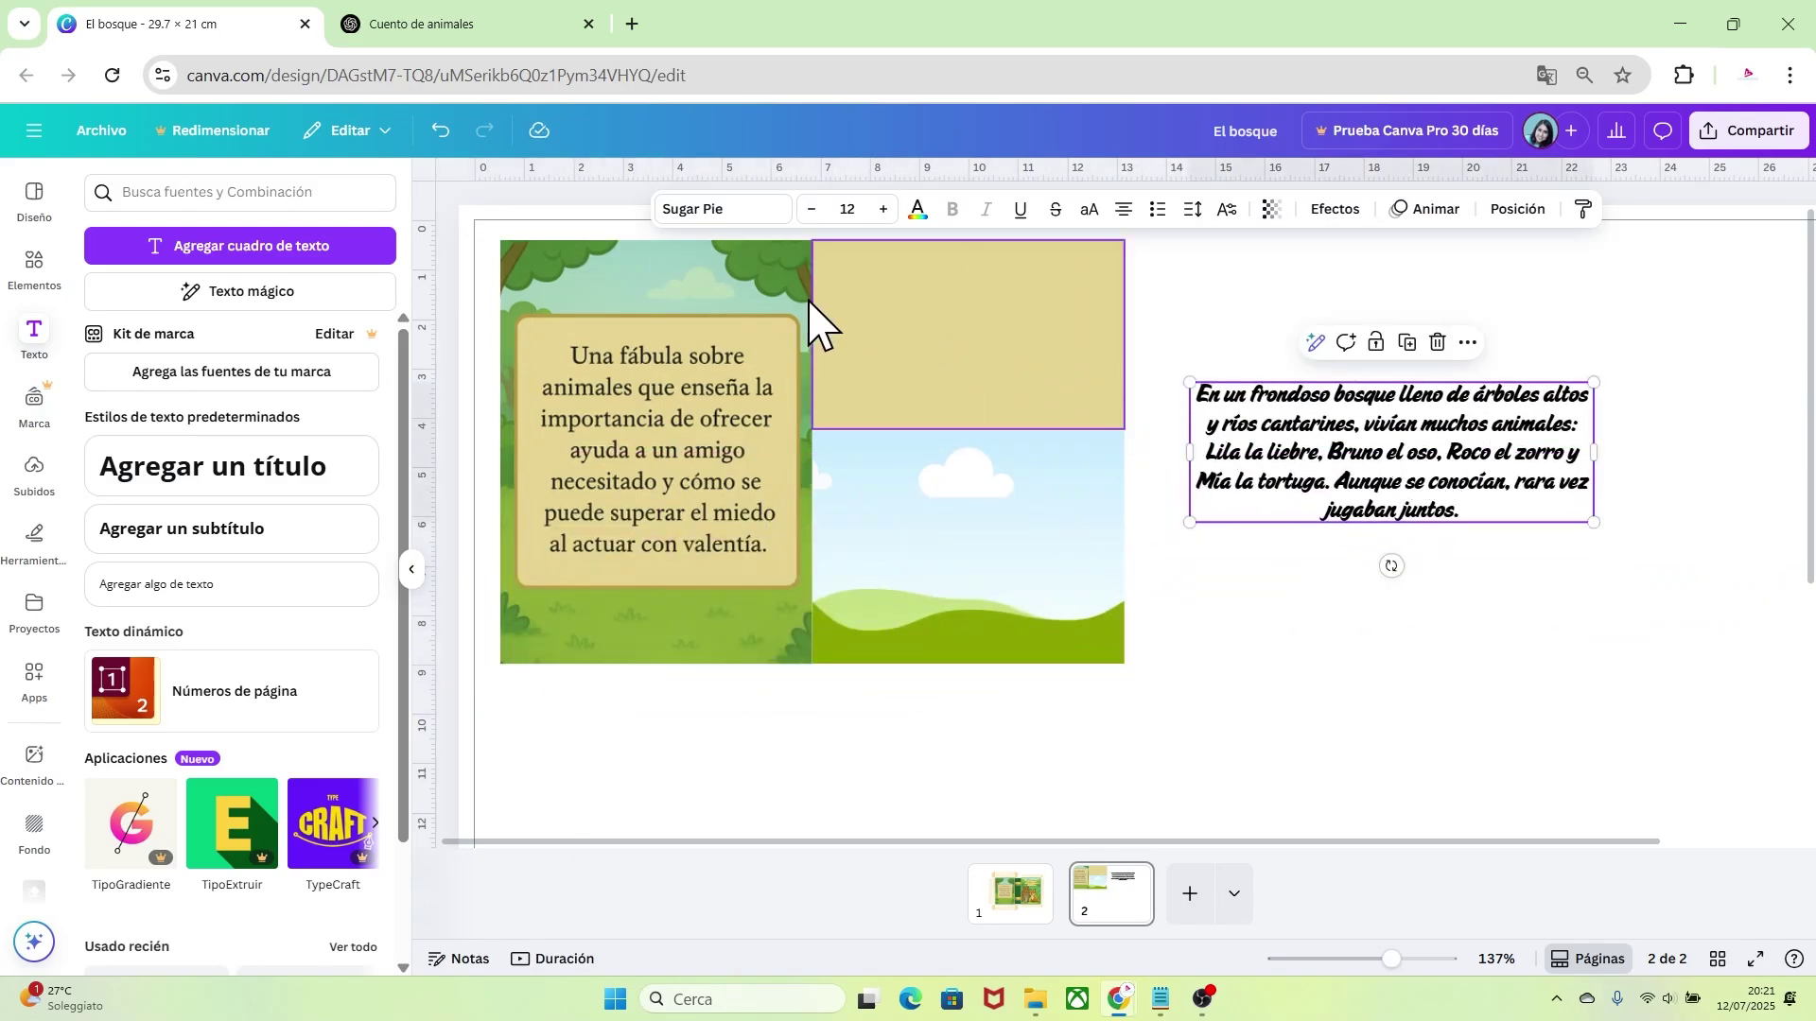
Set the font of the "En un frondoso bosque" paragraph to Bree Serif
{"action": "left_click", "coordinate": [317, 194]}
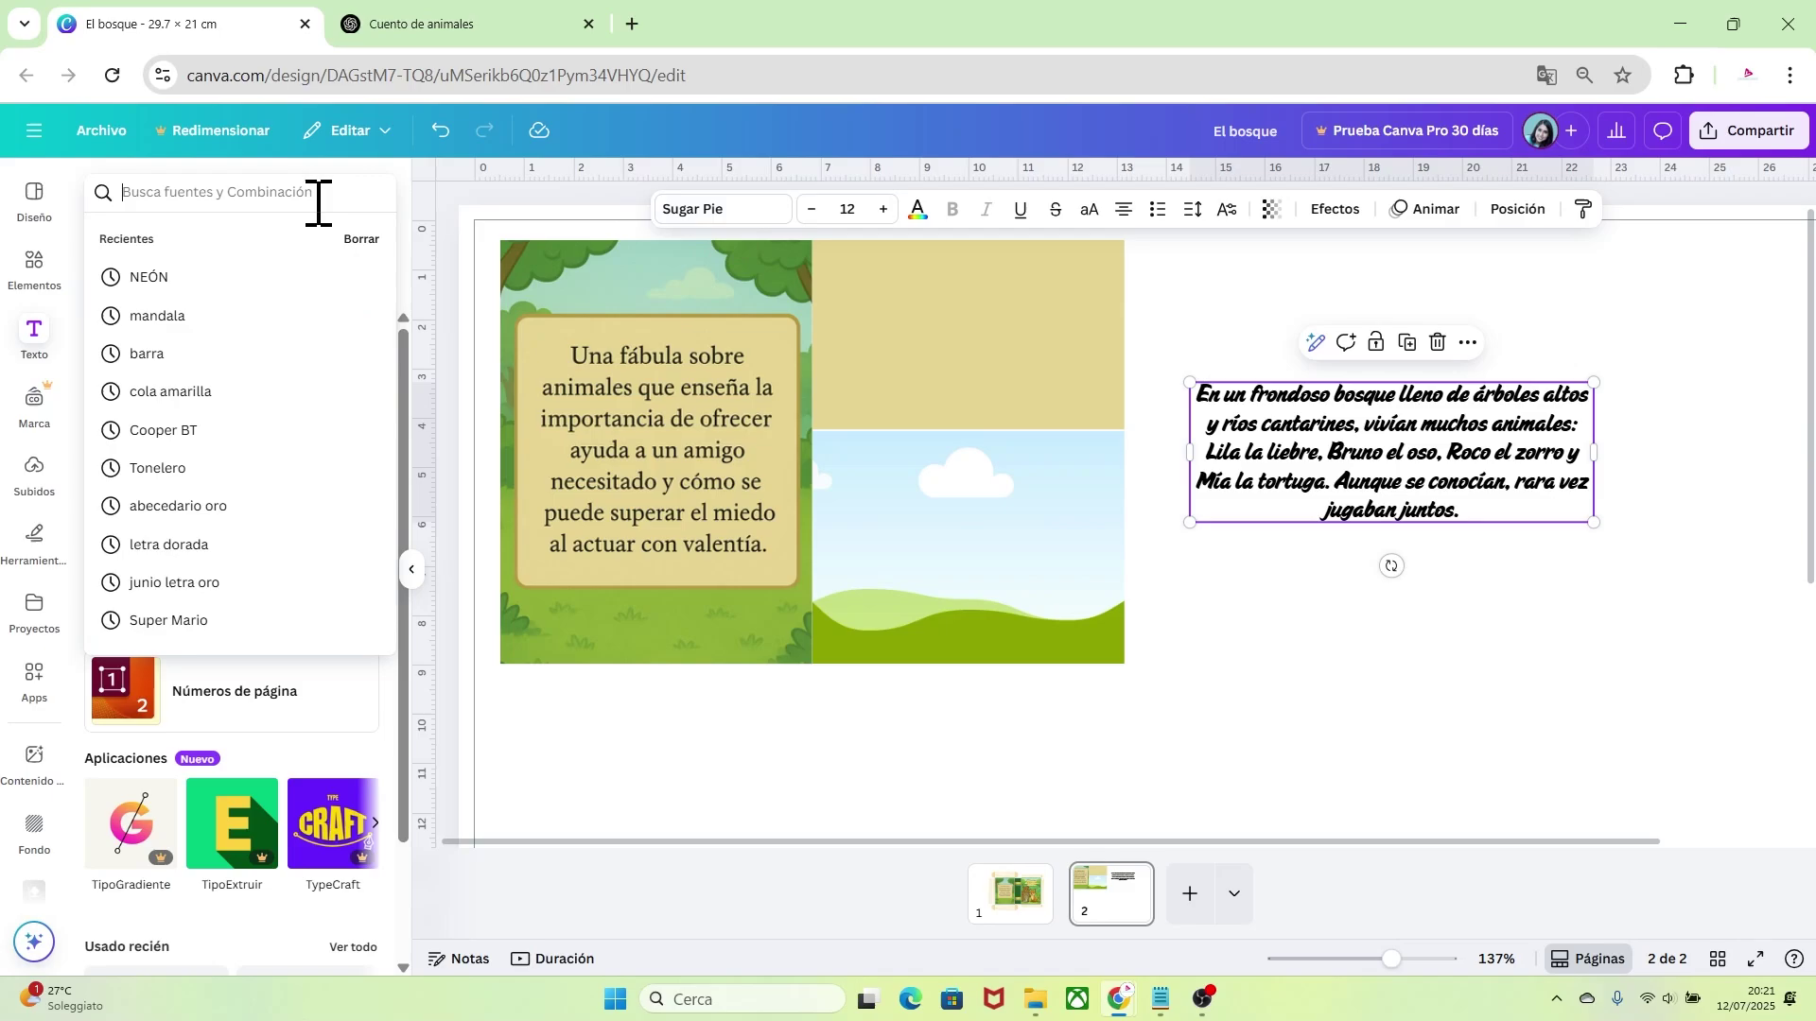
{"action": "type", "text": "Bree"}
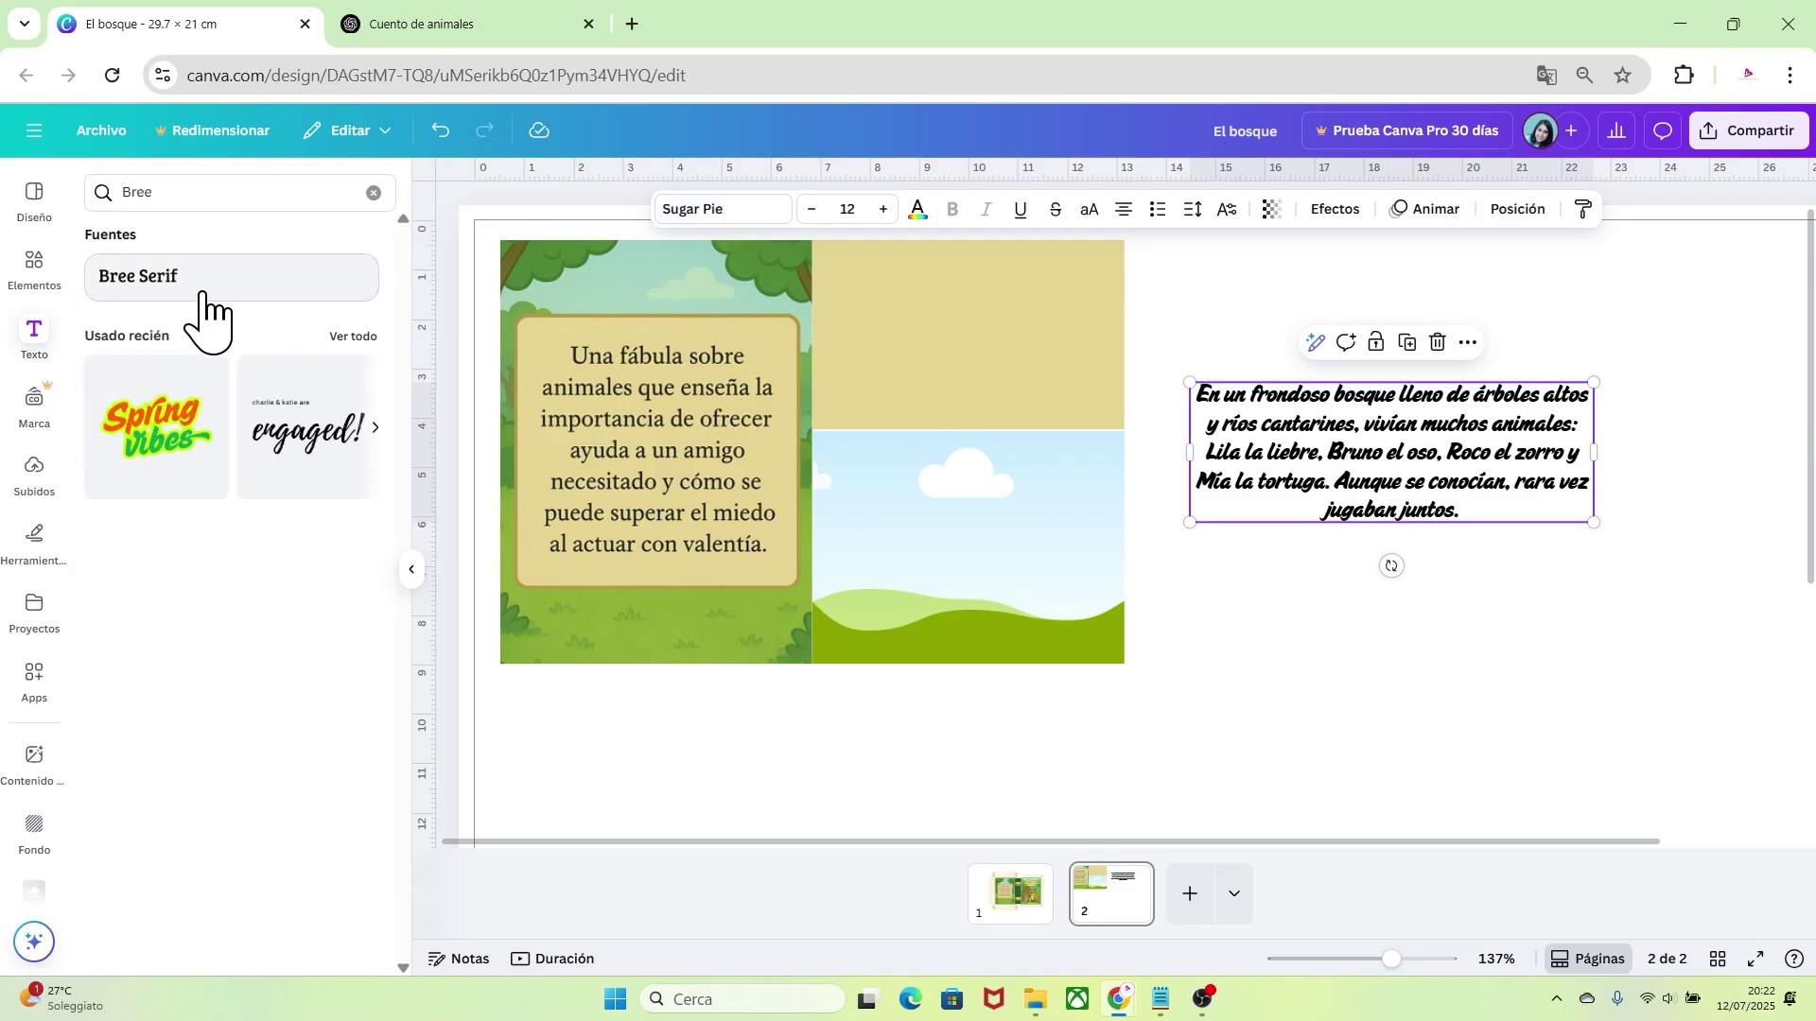
{"action": "left_click", "coordinate": [201, 296]}
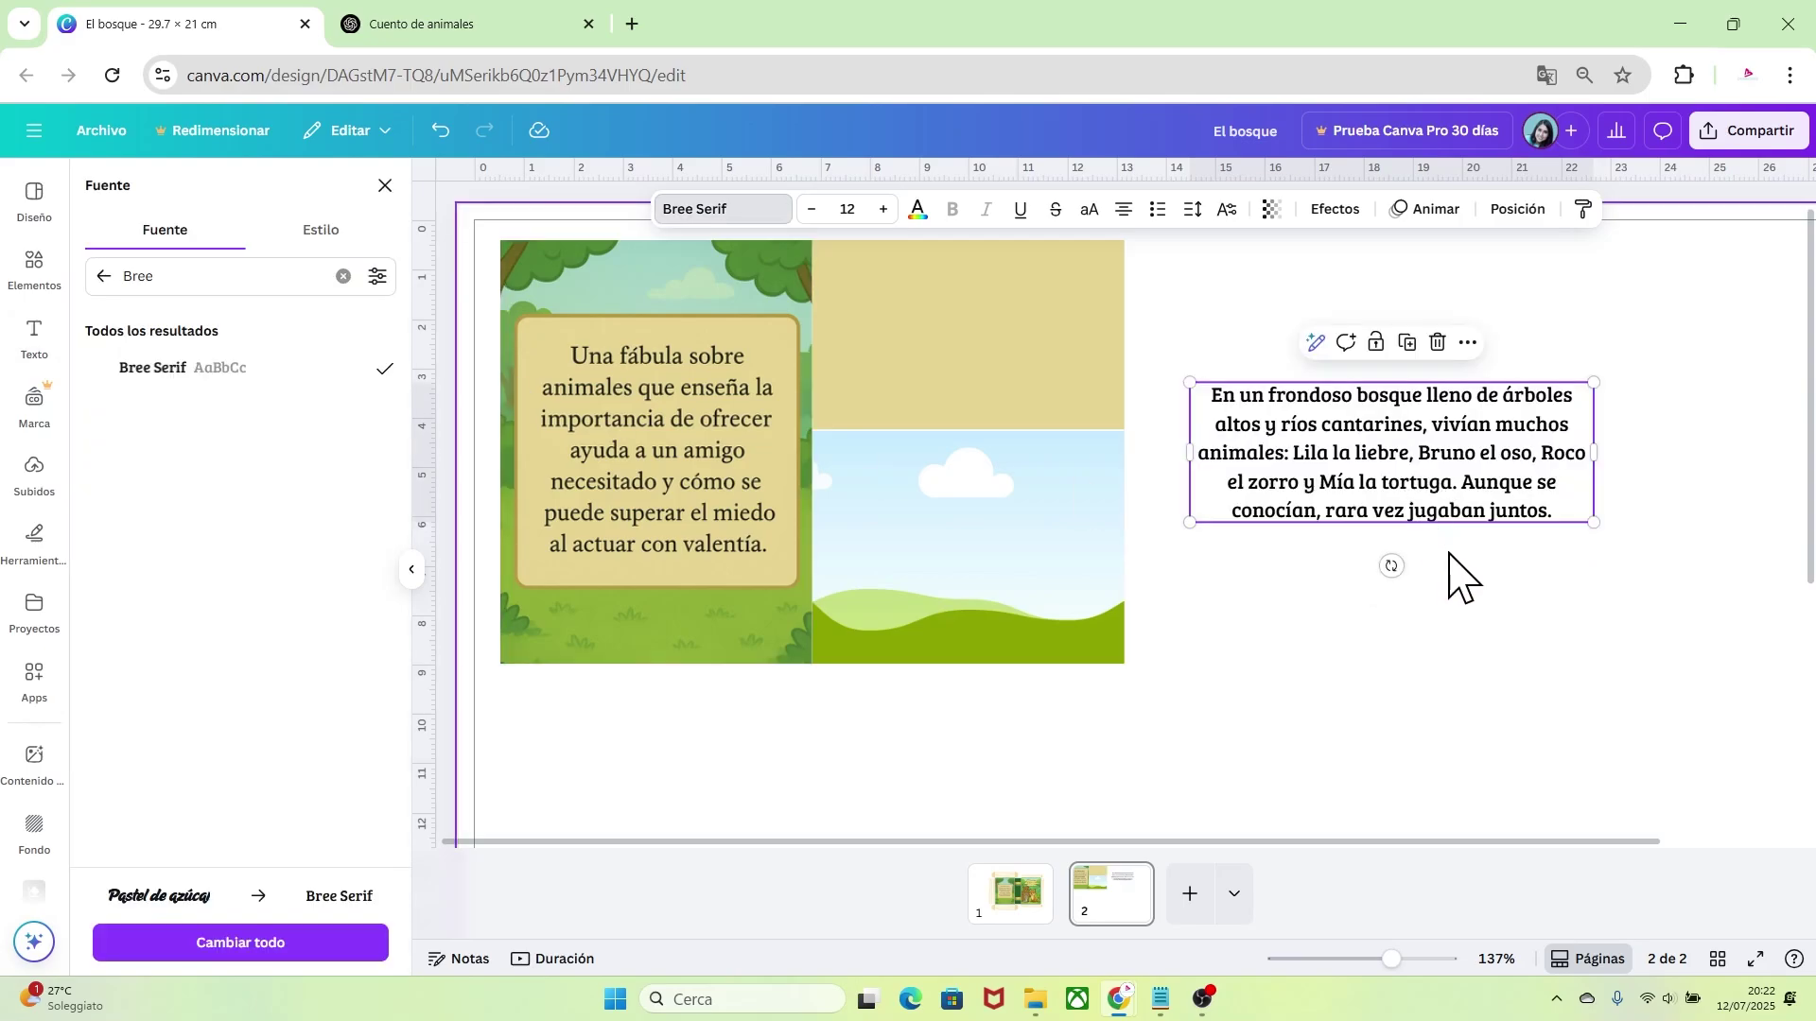
{"action": "left_click", "coordinate": [1451, 572]}
Move the Bree Serif paragraph onto the beige square and shrink it to about size 9.9 so it fits inside
{"action": "left_click_drag", "start_coordinate": [1378, 473], "coordinate": [1007, 356]}
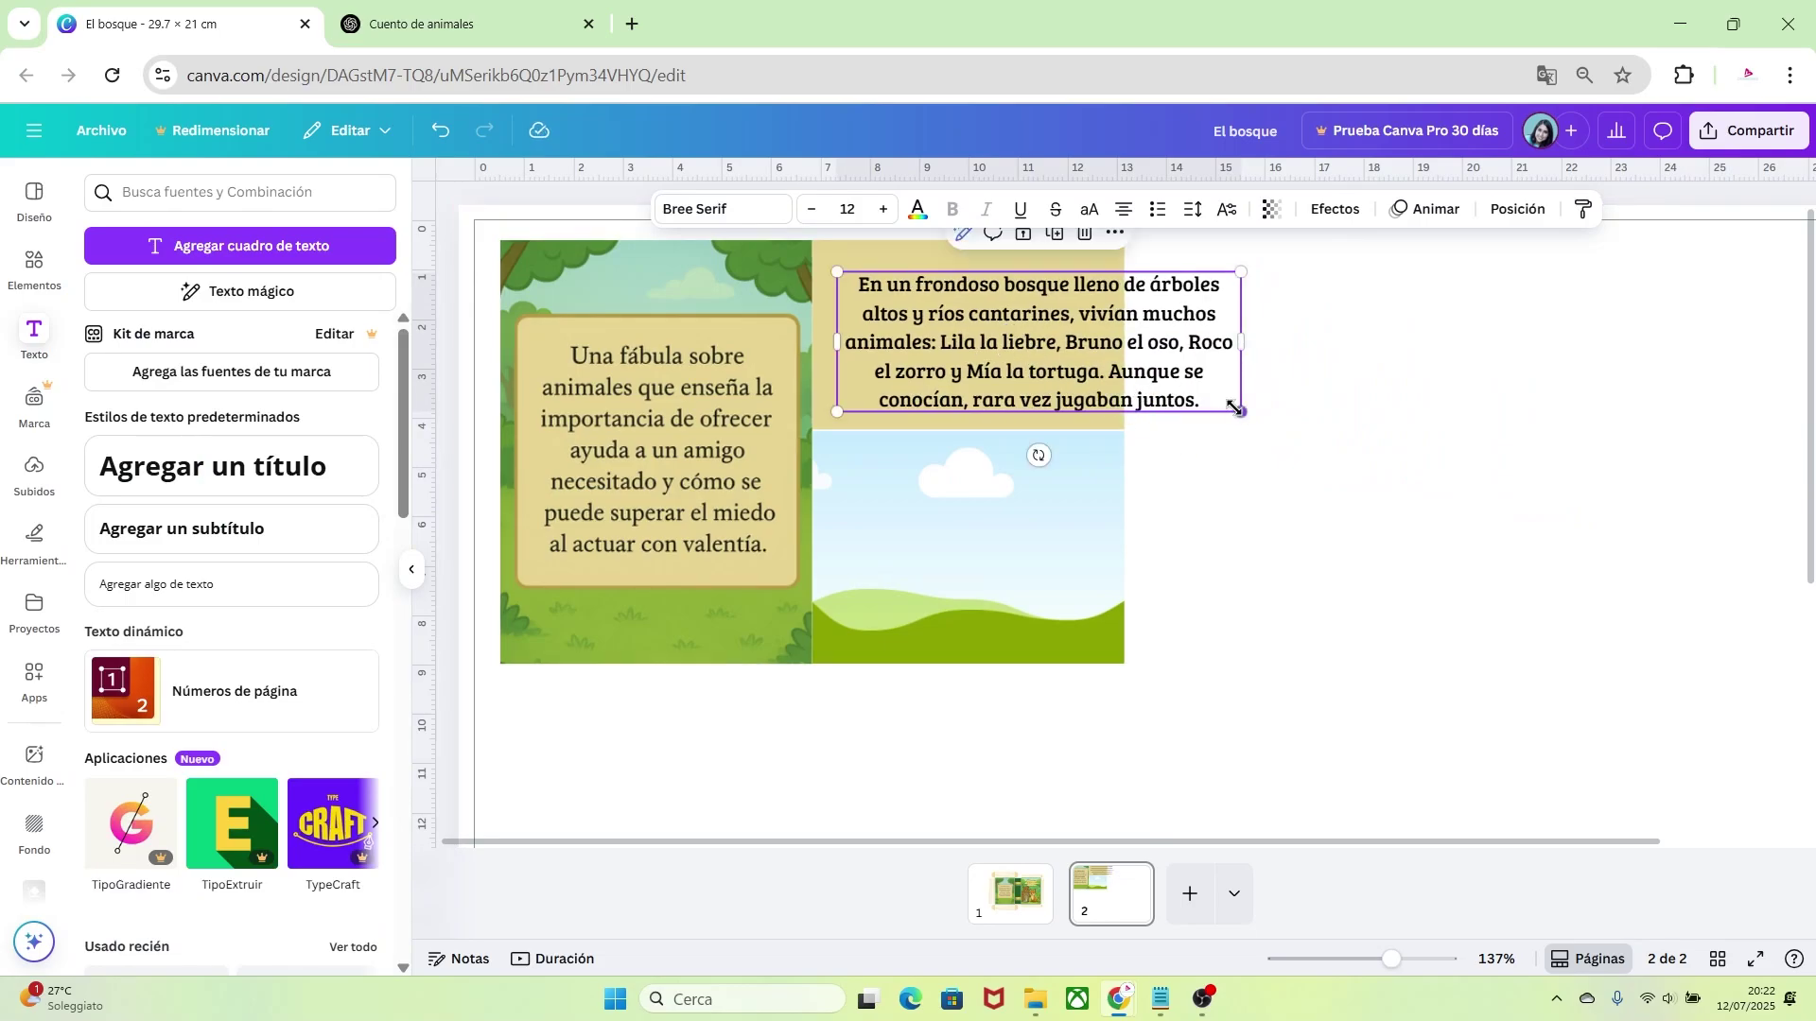
{"action": "left_click_drag", "start_coordinate": [1235, 417], "coordinate": [1147, 388]}
{"action": "key", "text": "ctrl+z"}
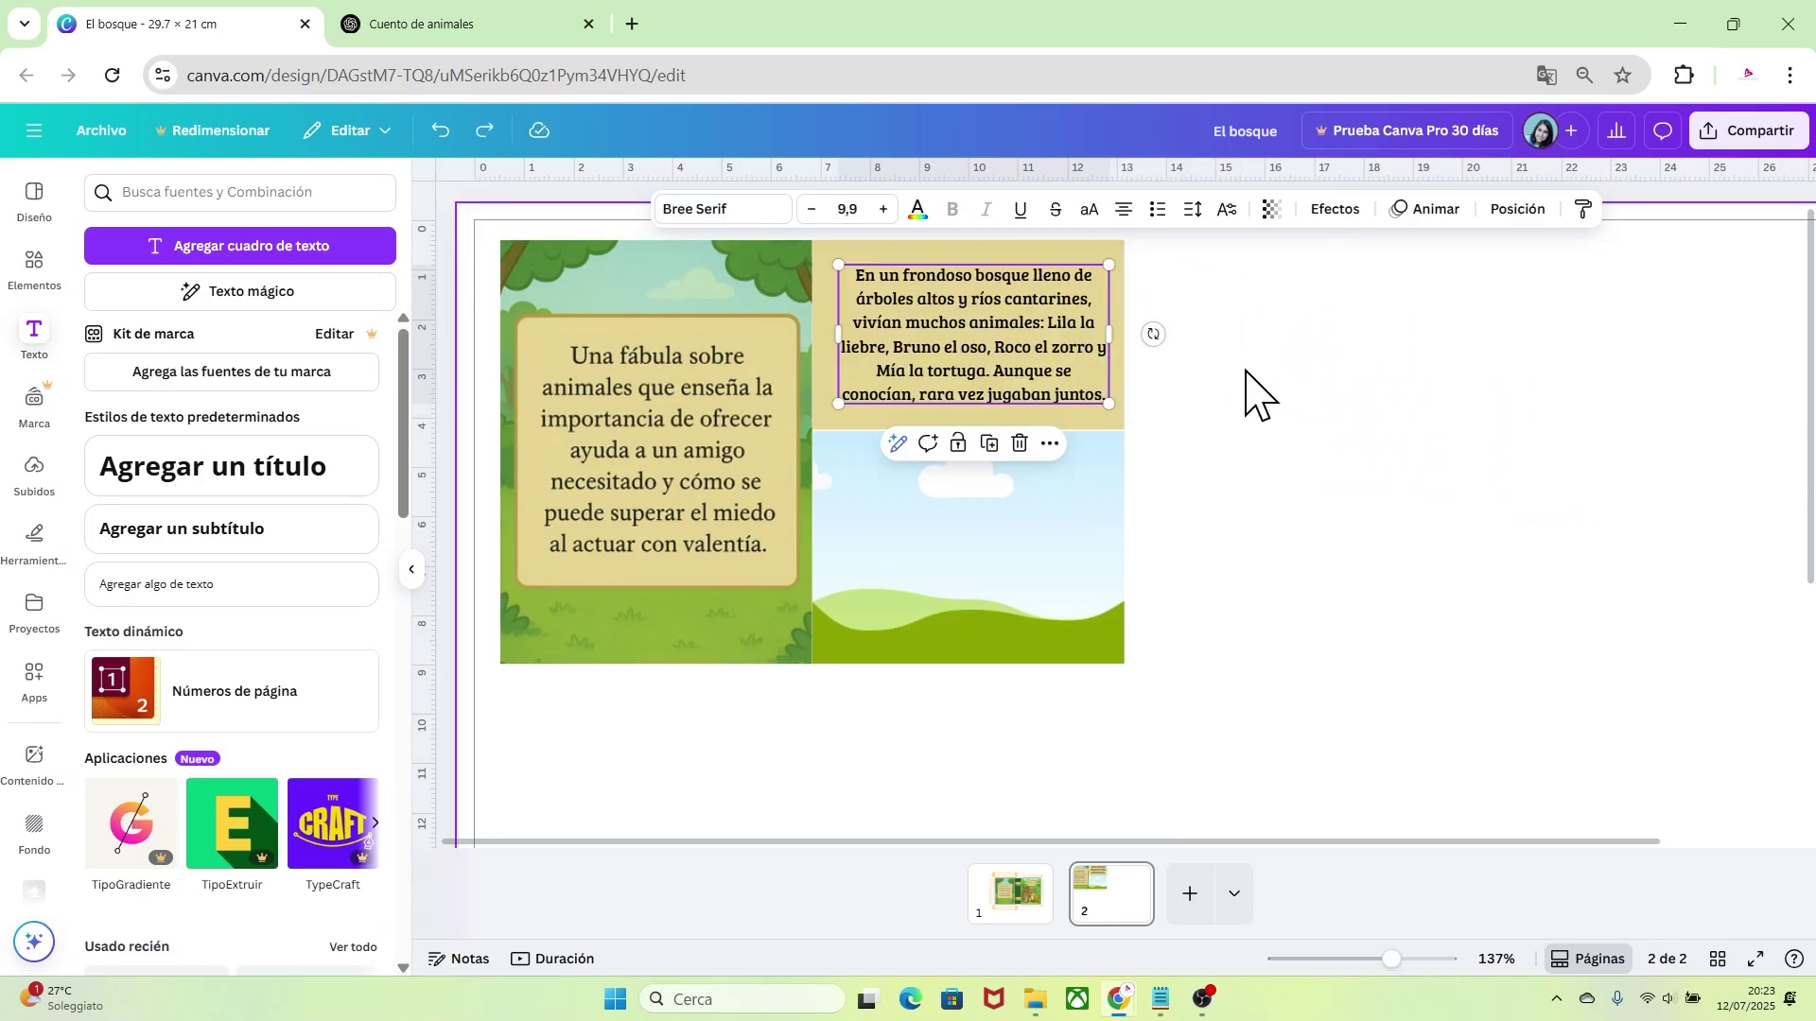
{"action": "left_click", "coordinate": [1260, 414]}
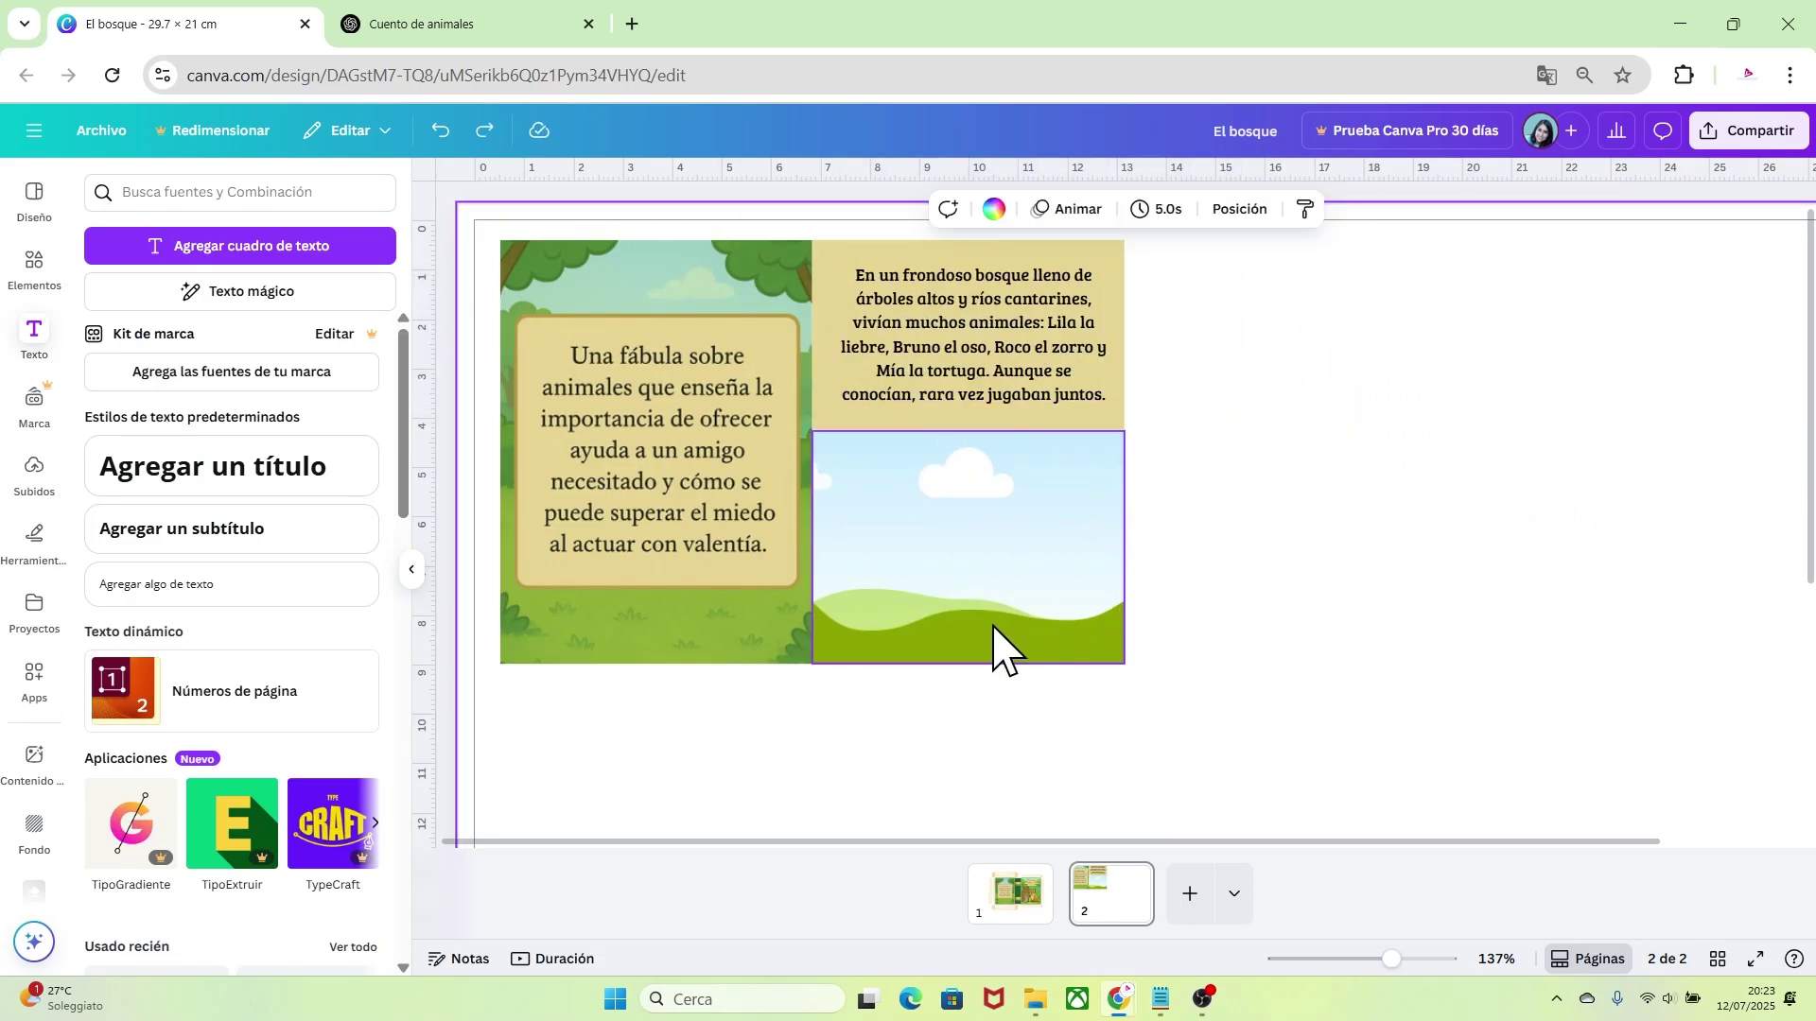
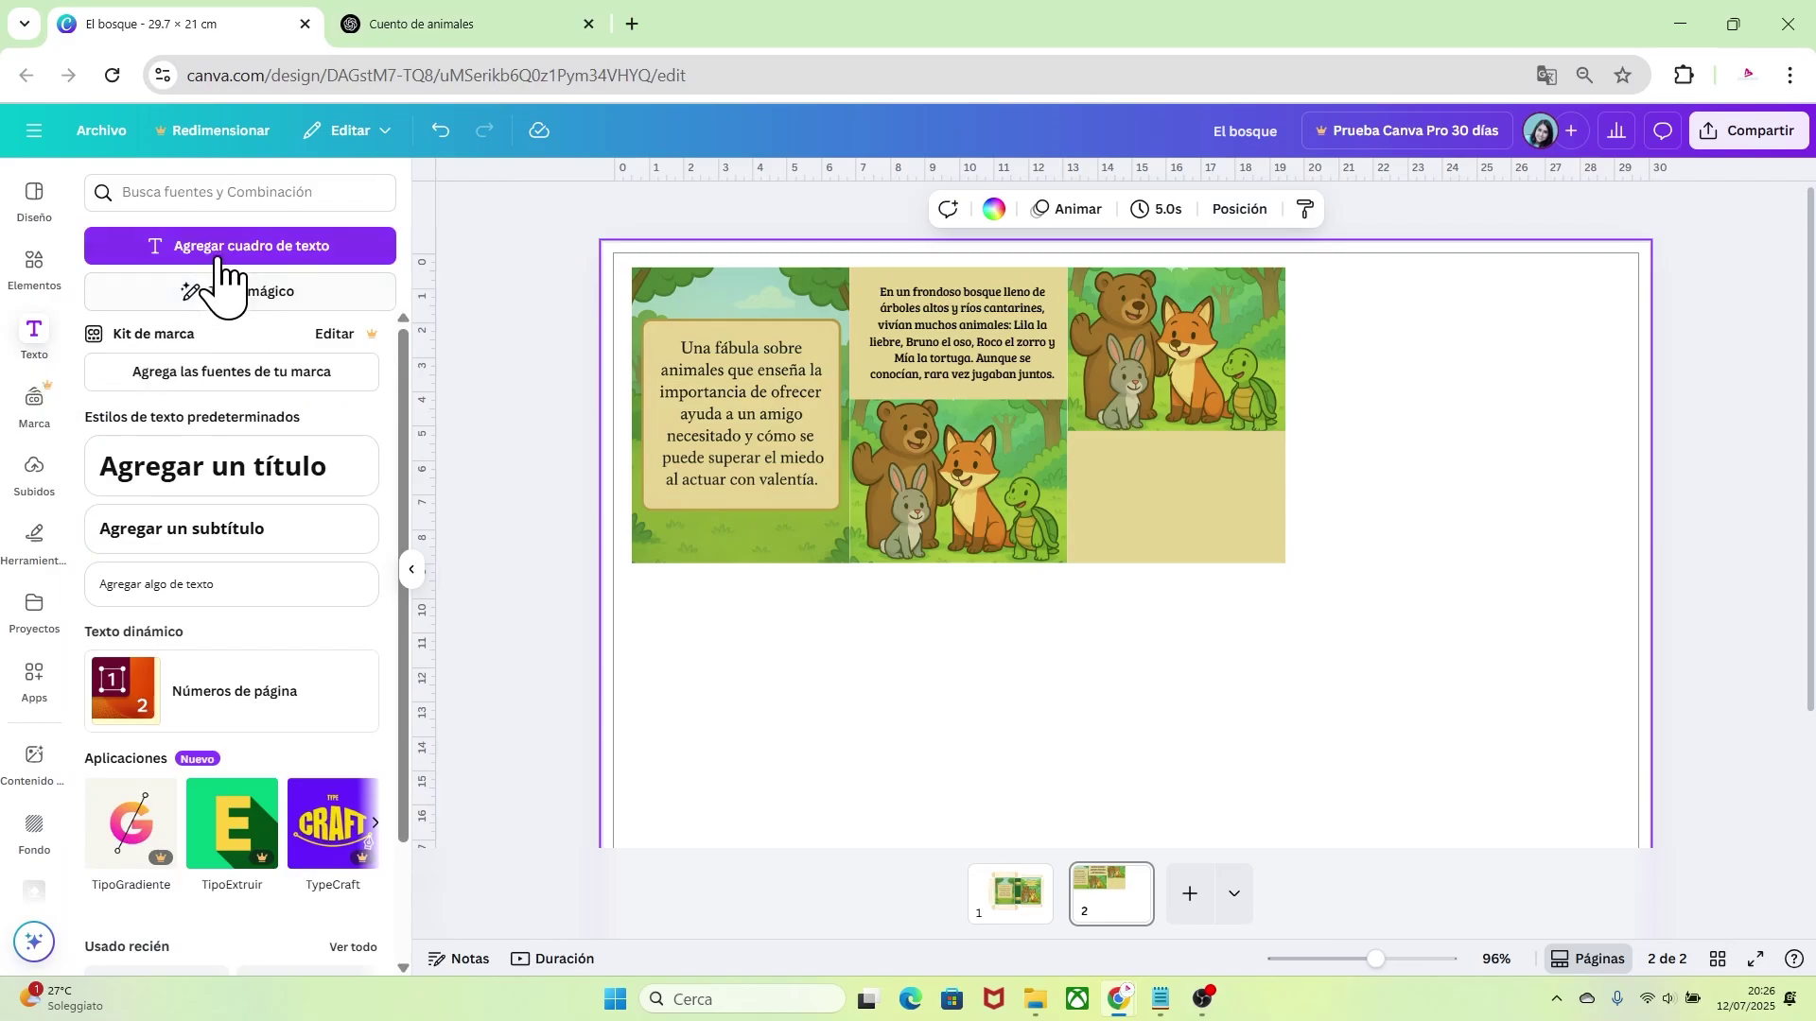
Add a text box below the panels containing the Escena 2 paragraph that begins "Una mañana, encontraron un cartel colgado en un árbol"
{"action": "left_click", "coordinate": [239, 254]}
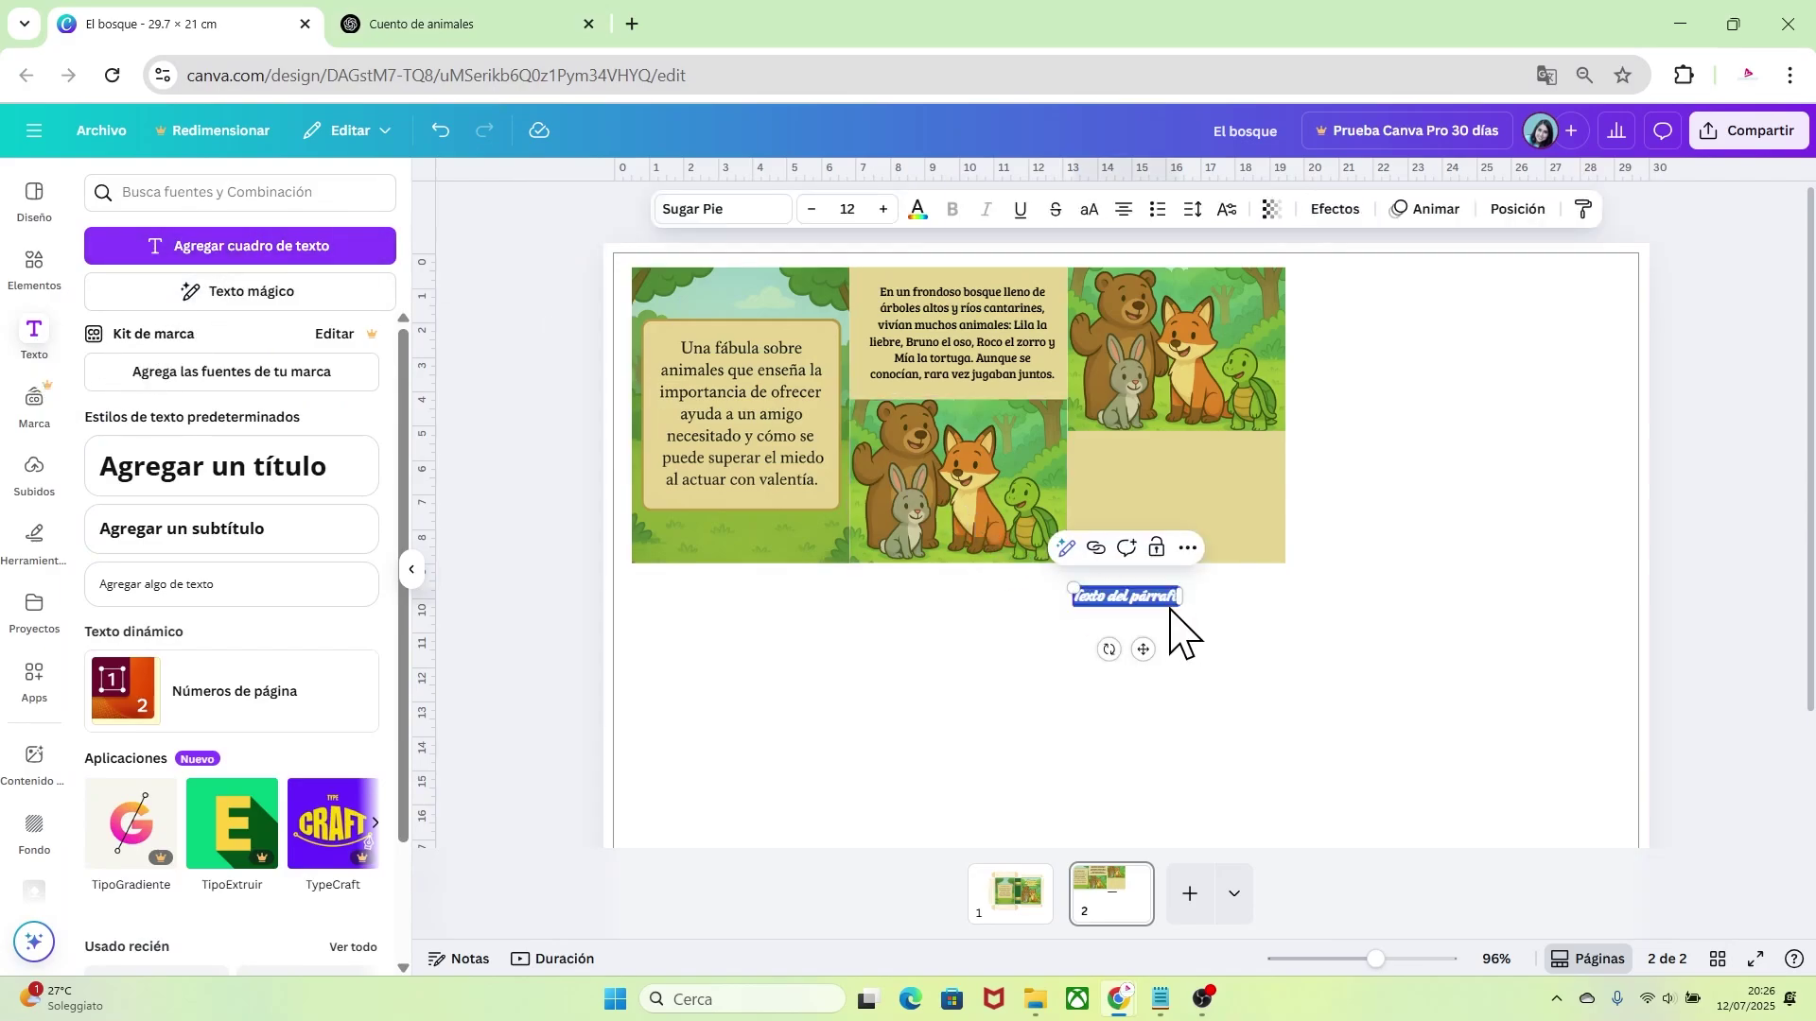
{"action": "key", "text": "BackSpace"}
{"action": "type", "text": "Una mañana, encontraron un cartel colgado en un árbol: \"Concurso del Bosque: ¡Encuentra el Tesoro Perdido! Se necesita astucia, velocidad, fuerza y paciencia. Los animales se emocionaron, pero no sabían si podrían competir."}
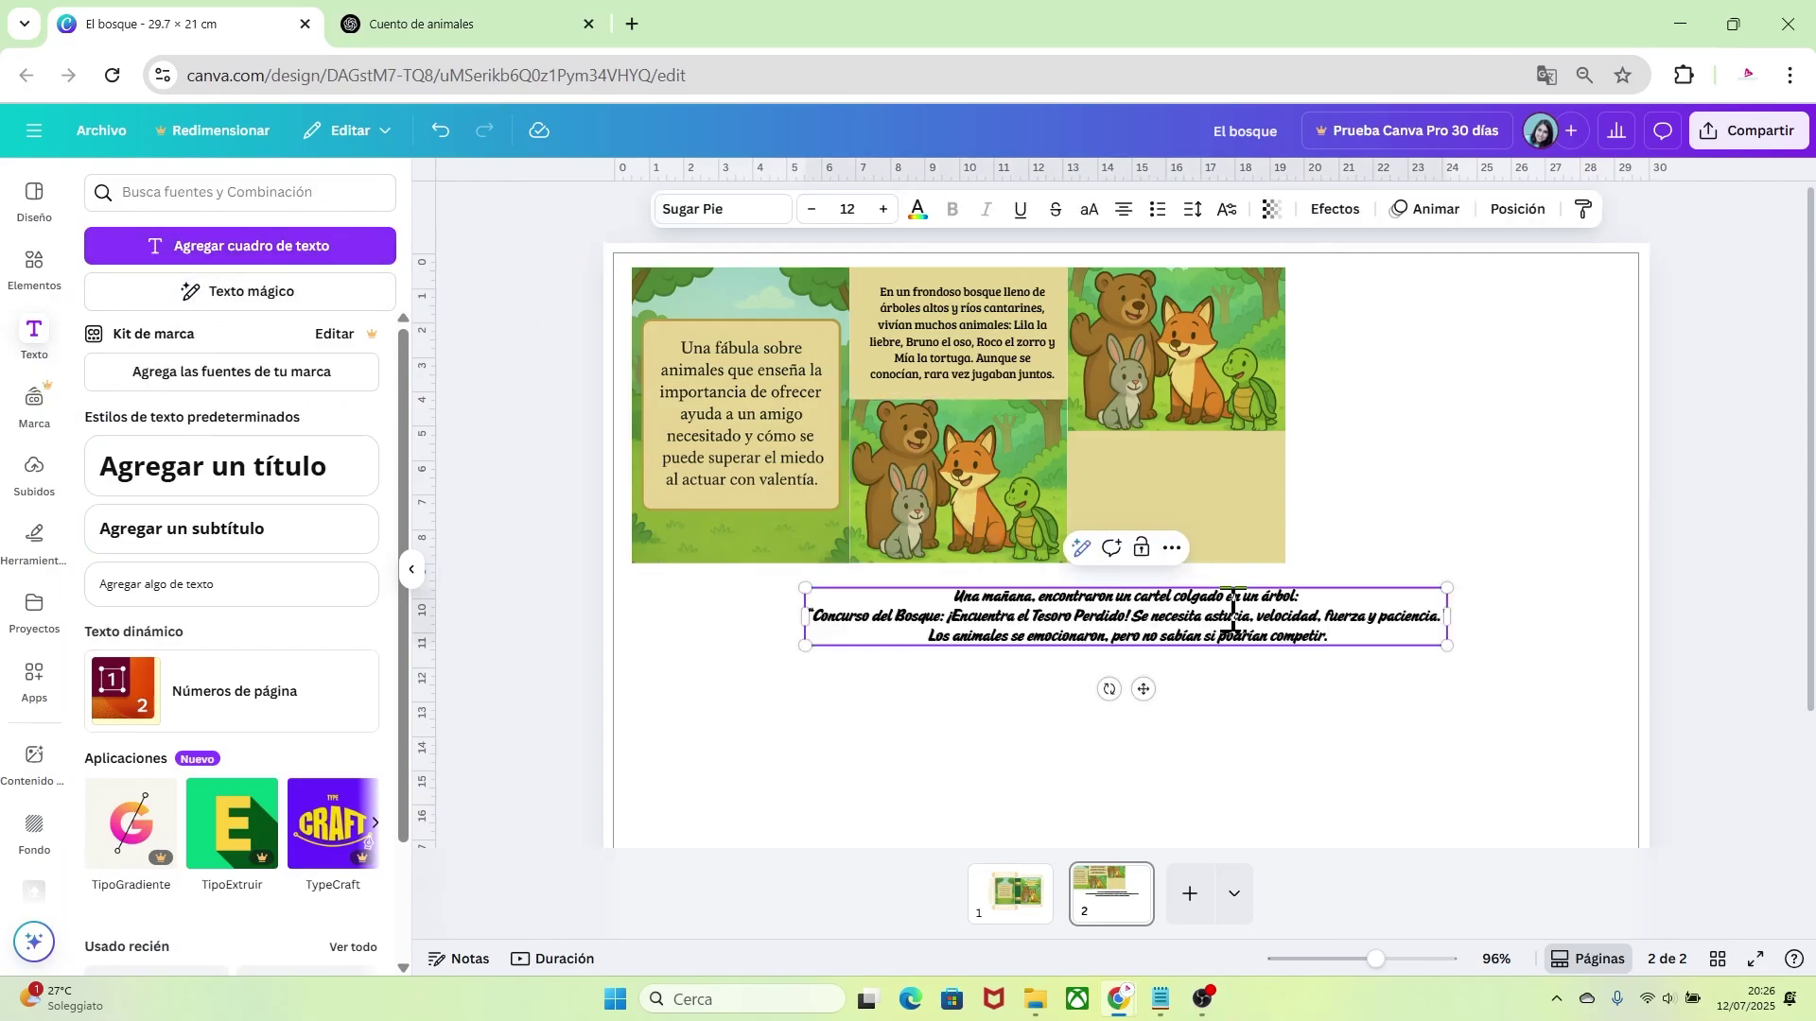
{"action": "left_click", "coordinate": [1301, 730]}
{"action": "left_click", "coordinate": [1265, 641]}
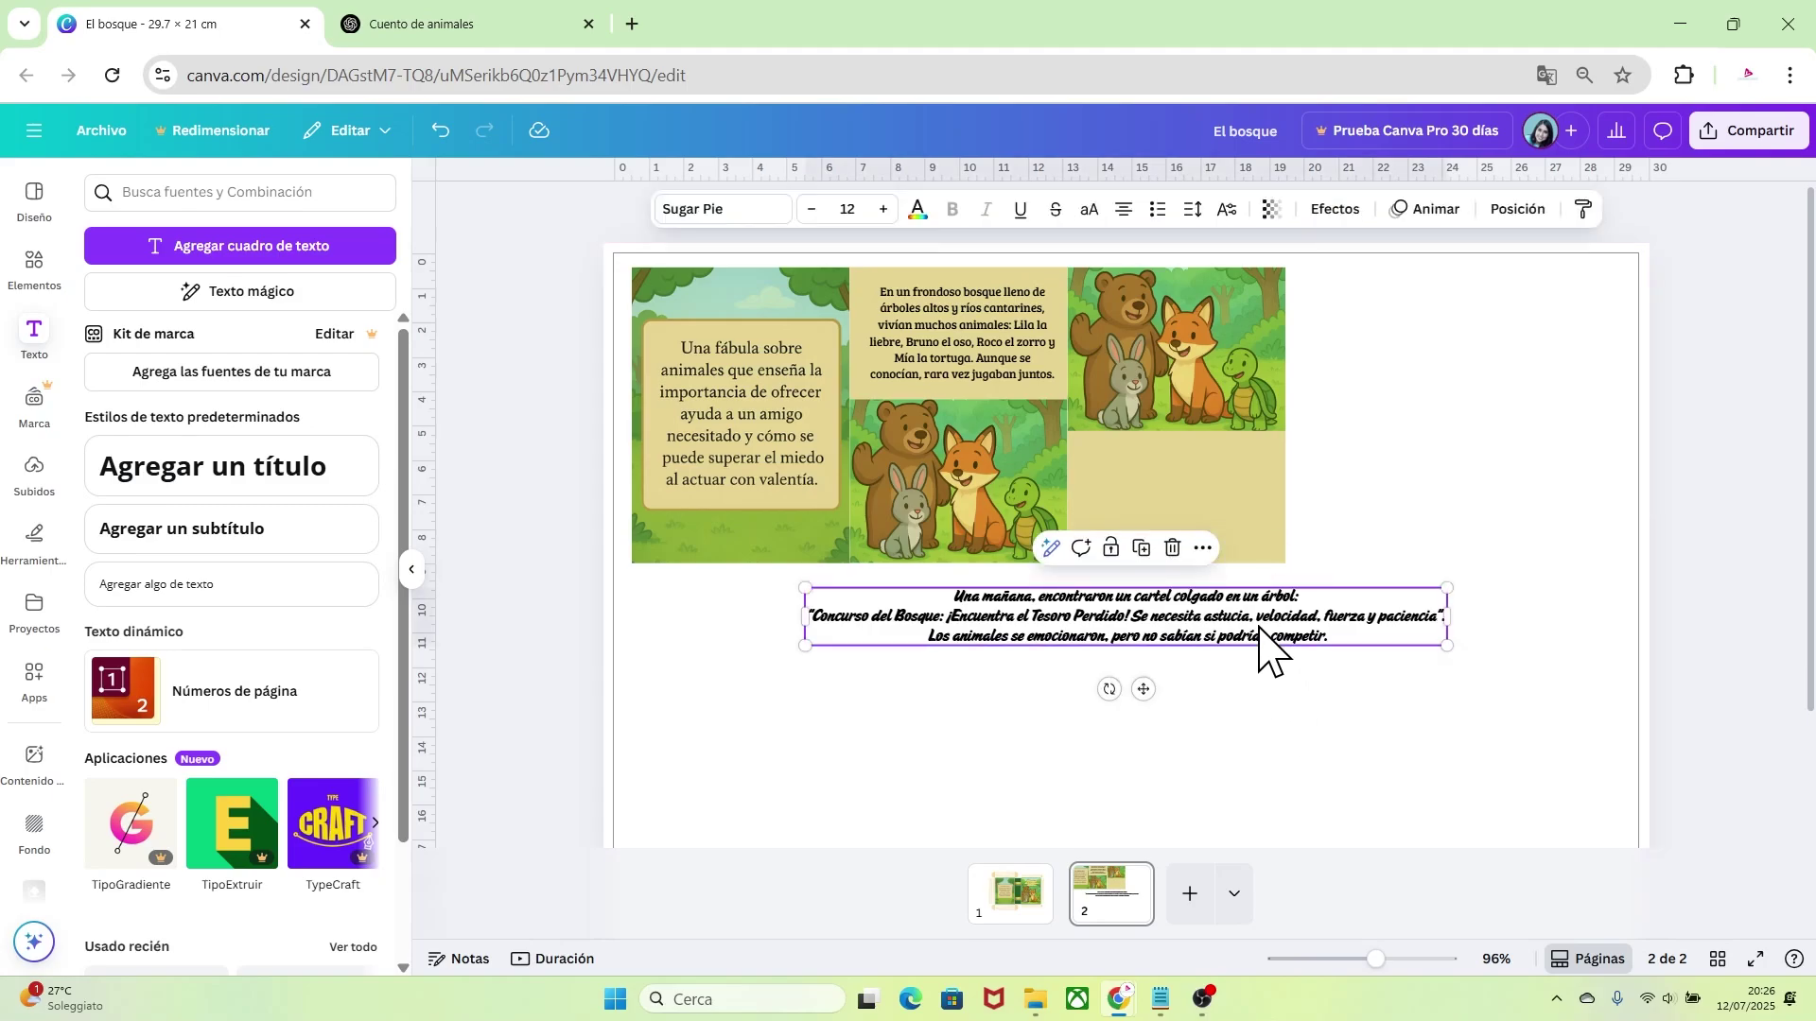
Set the font of the "Una mañana" paragraph to Bree Serif
{"action": "left_click", "coordinate": [718, 210]}
{"action": "type", "text": "Bree"}
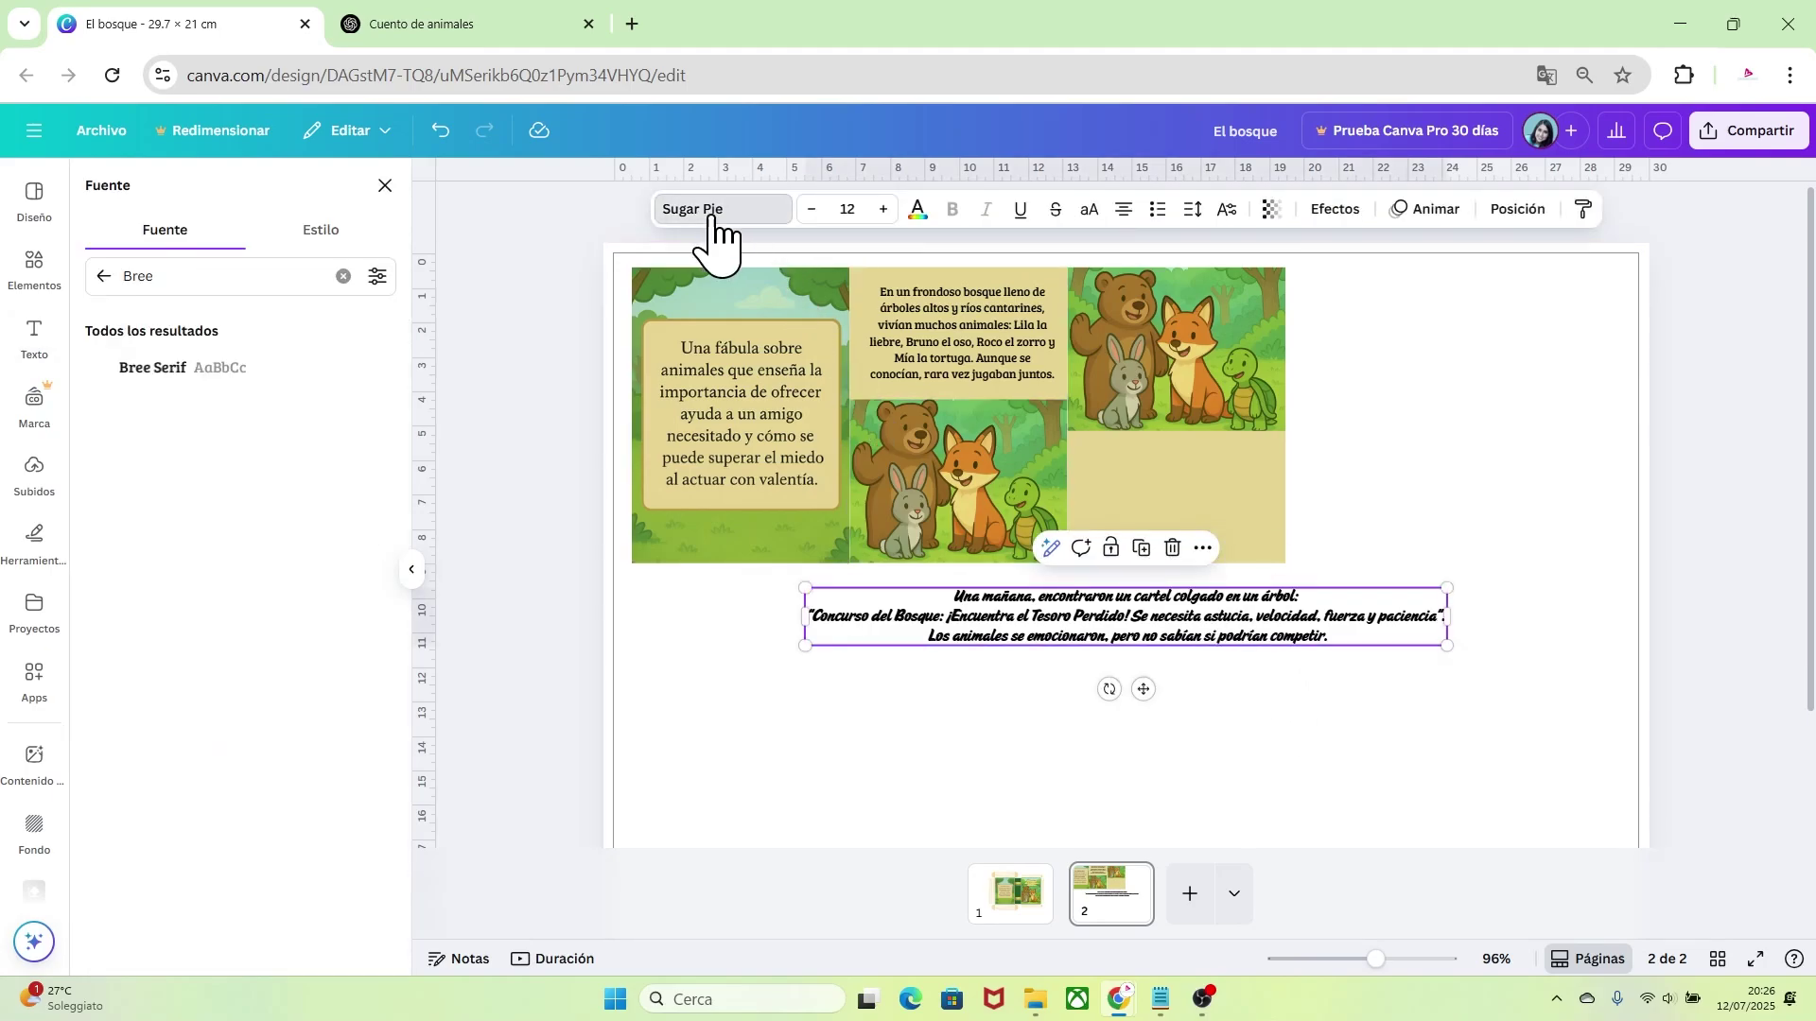
{"action": "left_click", "coordinate": [274, 370]}
{"action": "left_click", "coordinate": [1267, 615]}
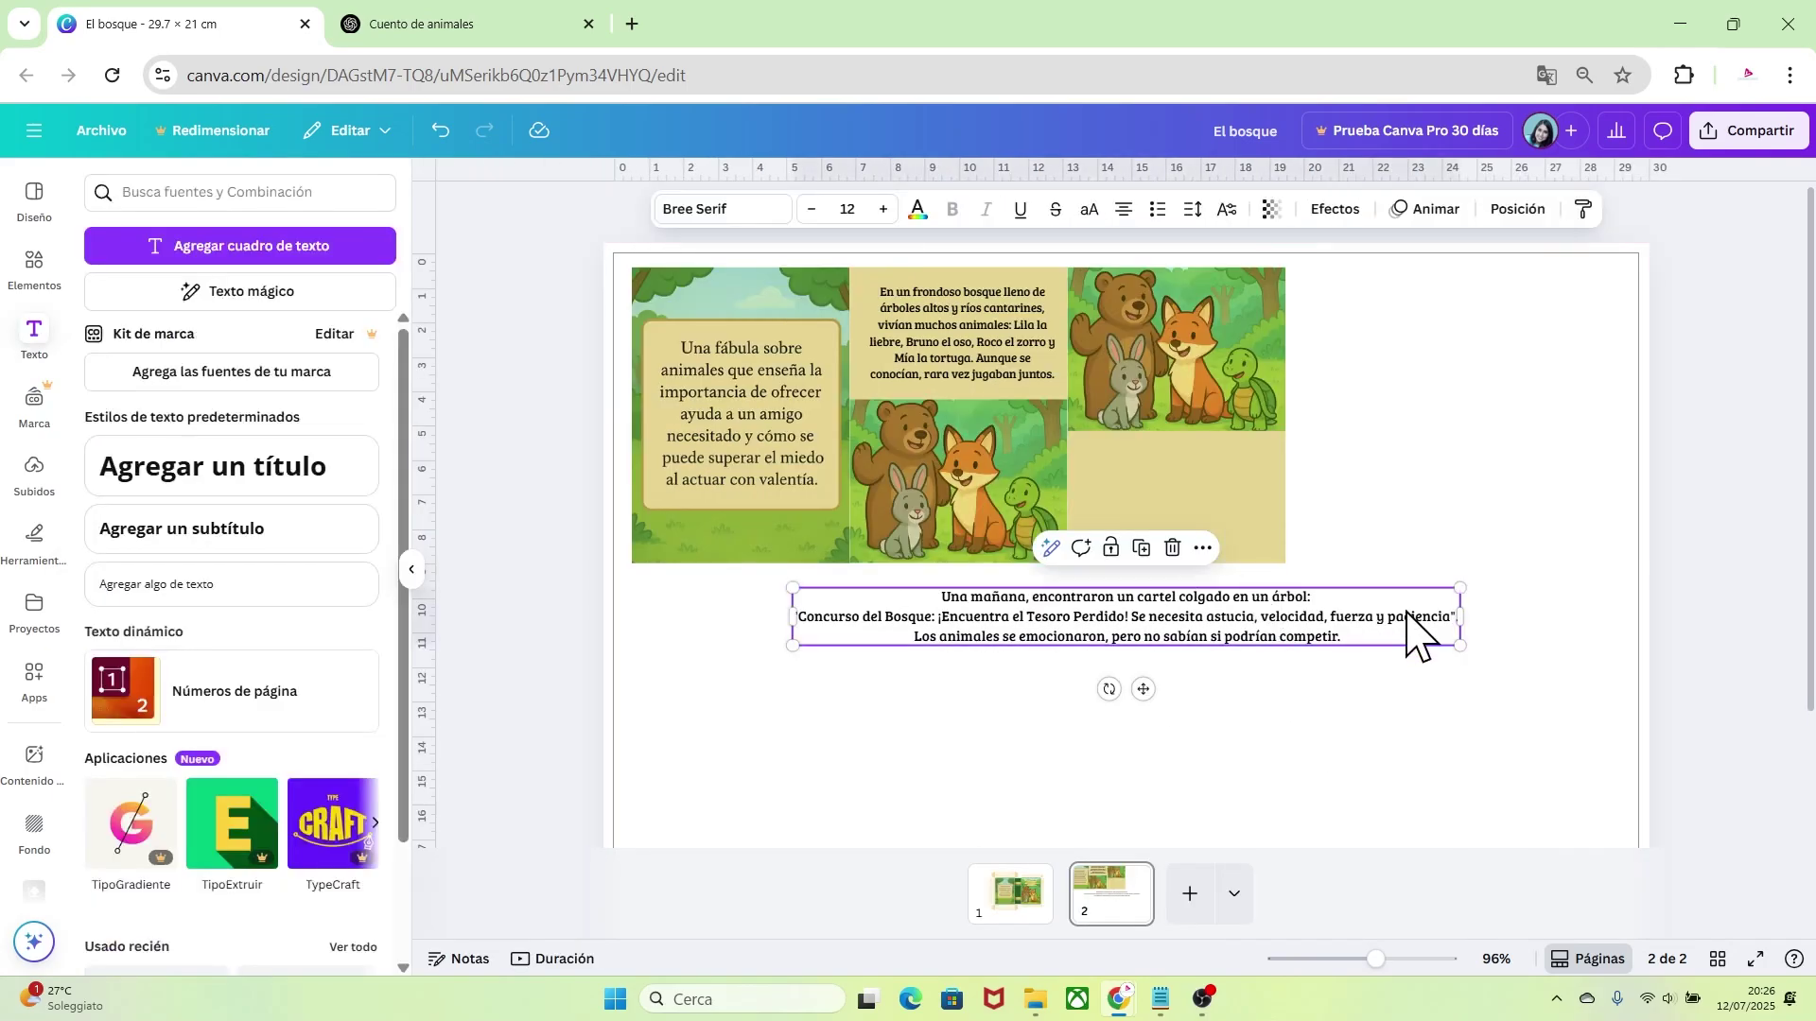
Narrow the "Una mañana" paragraph, move it onto the empty beige panel and shrink it to about size 9.1 to fit
{"action": "left_click_drag", "start_coordinate": [1461, 619], "coordinate": [1147, 646]}
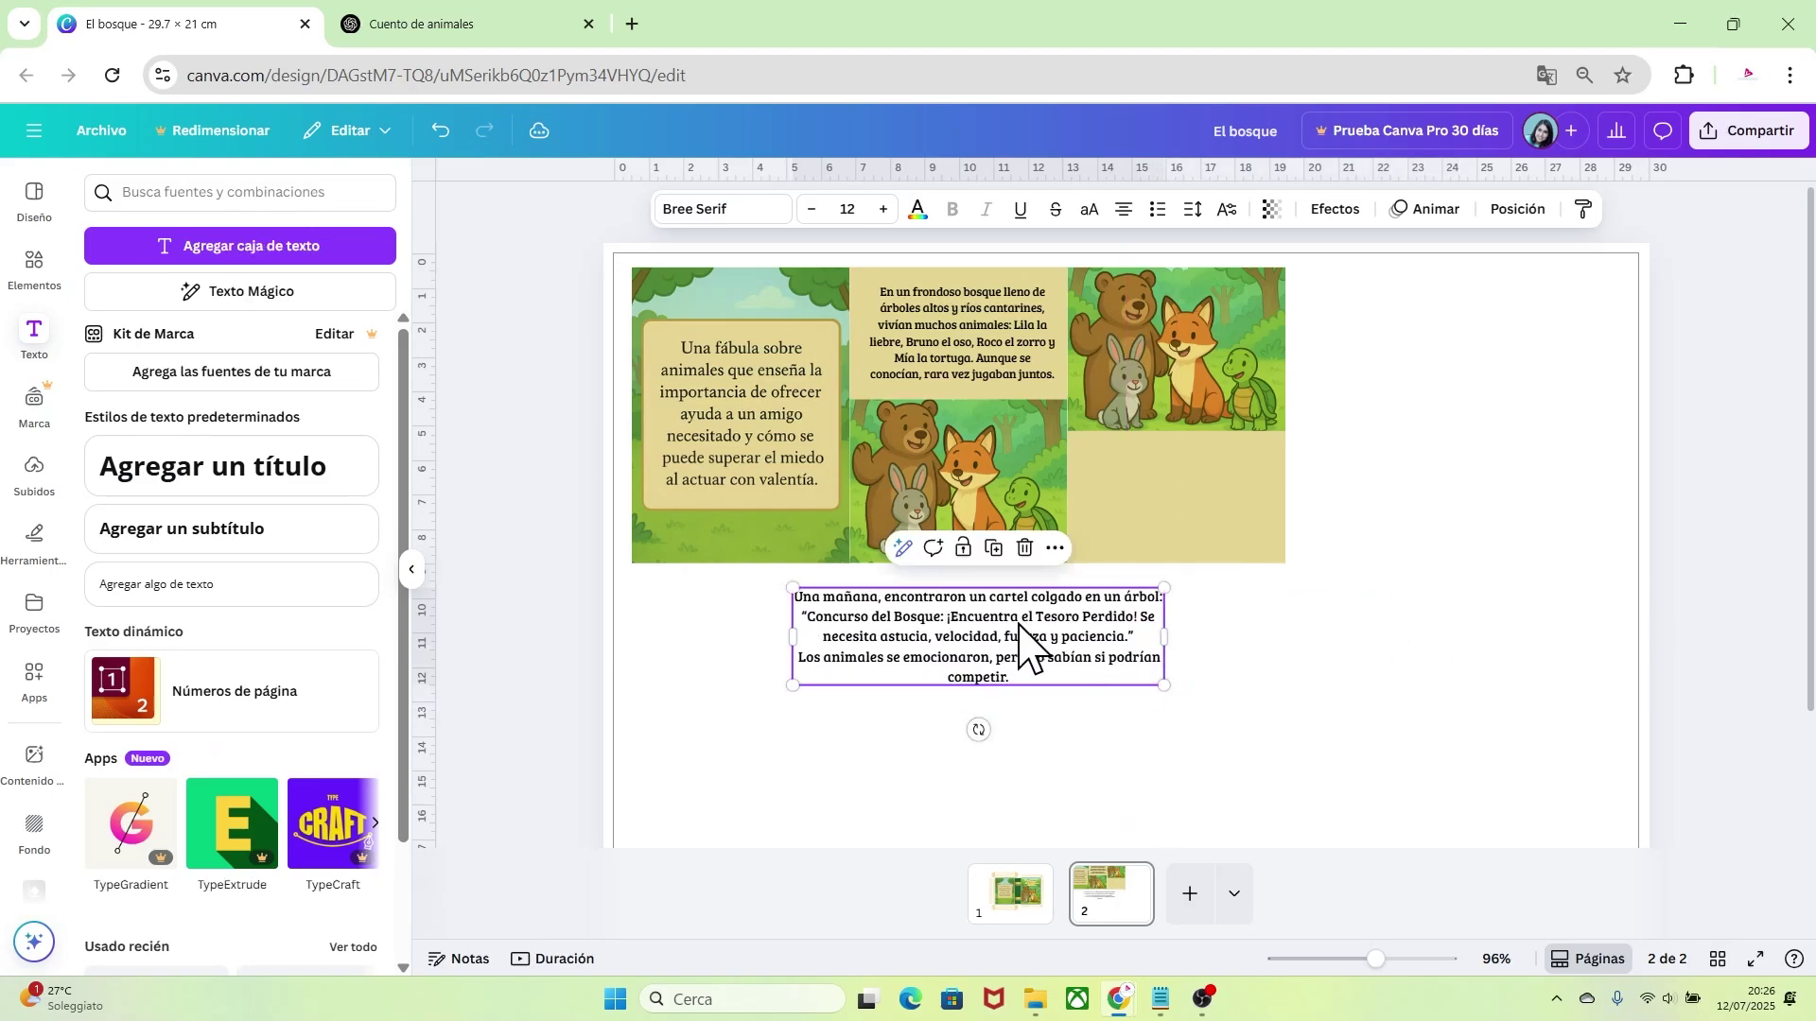
{"action": "left_click_drag", "start_coordinate": [1034, 648], "coordinate": [1287, 489]}
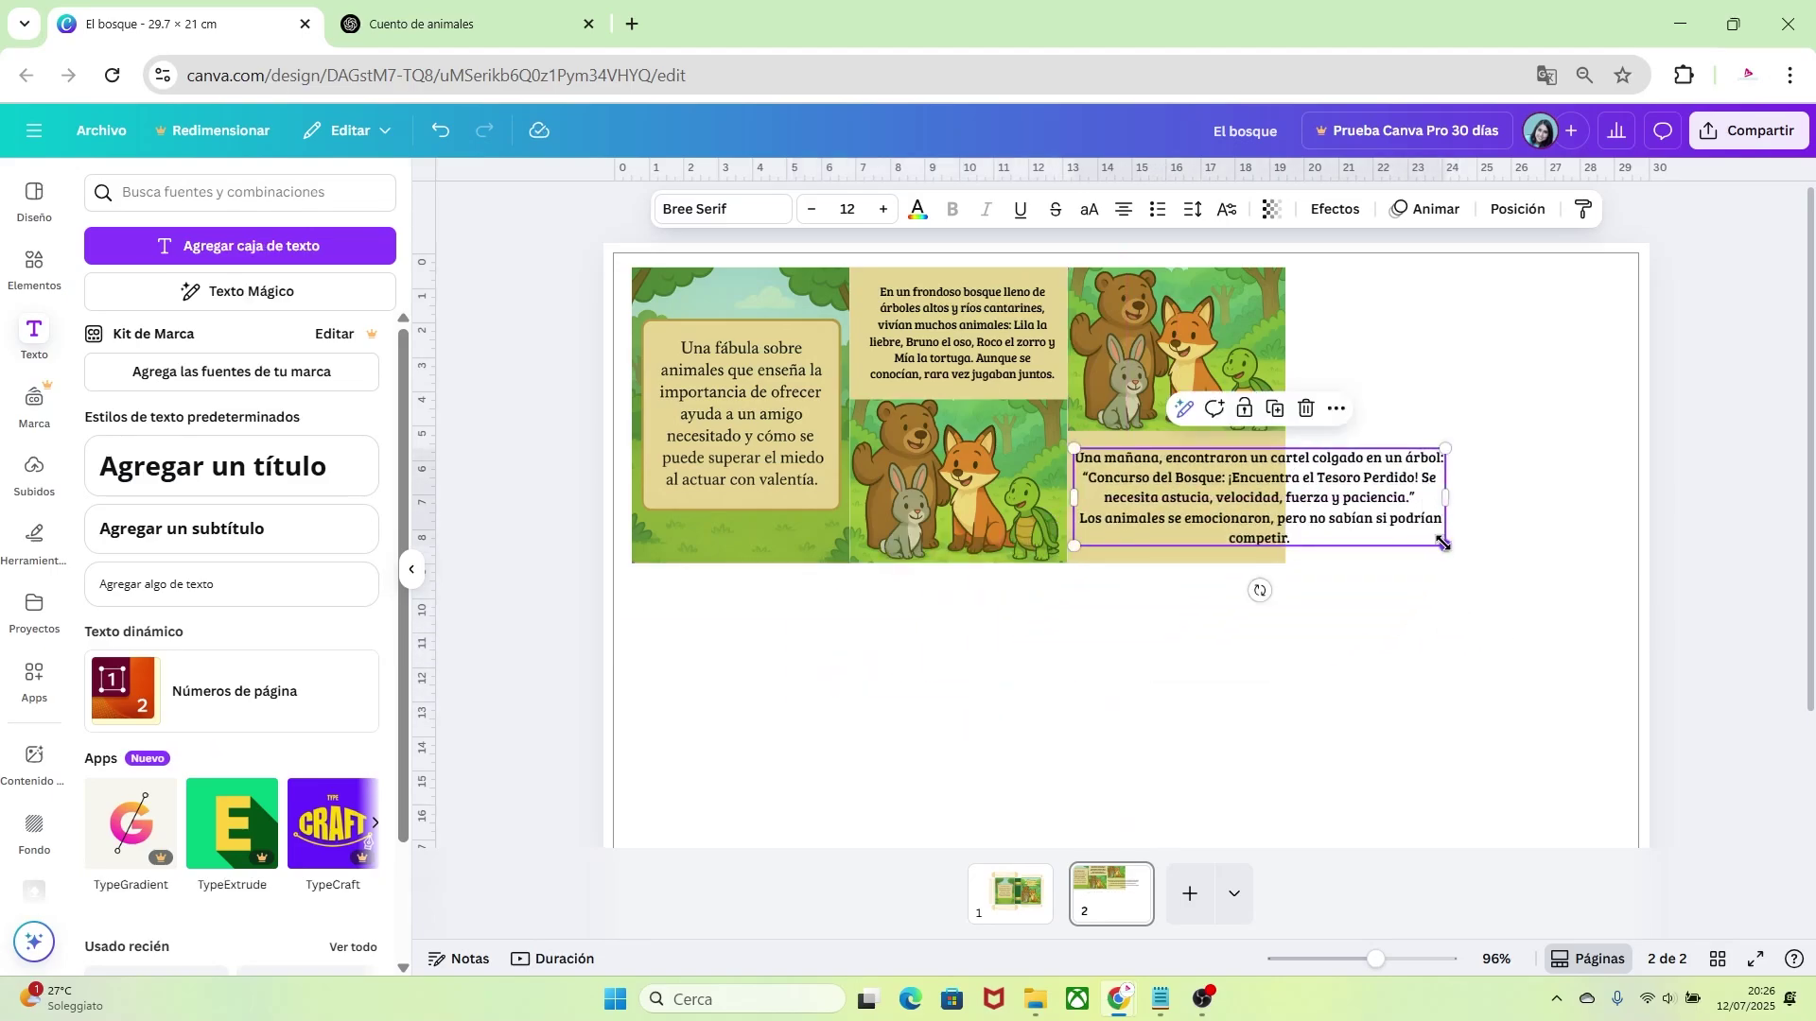
{"action": "left_click_drag", "start_coordinate": [1442, 543], "coordinate": [1289, 519]}
{"action": "left_click", "coordinate": [1279, 568]}
{"action": "left_click", "coordinate": [1271, 560]}
{"action": "key", "text": "Escape"}
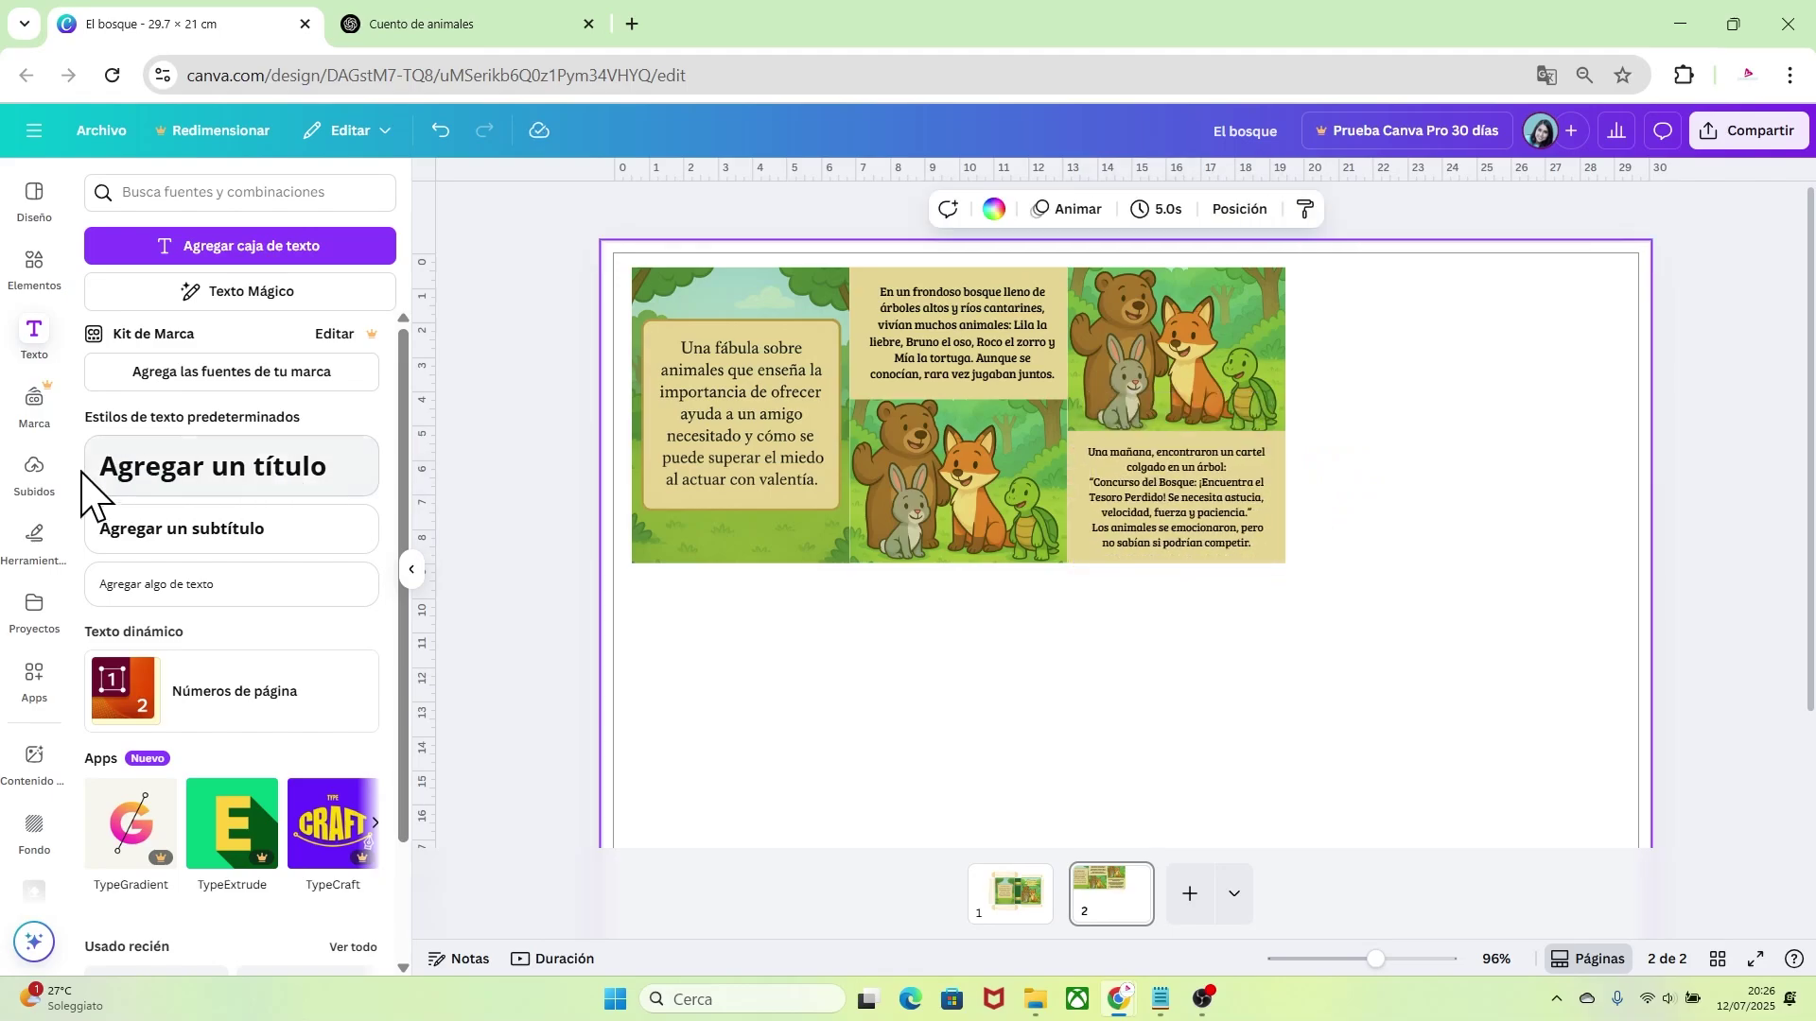
Fill the frame above the "Una mañana" panel with the uploaded eight-scene grid image and open it for cropping
{"action": "left_click", "coordinate": [34, 471]}
{"action": "left_click_drag", "start_coordinate": [257, 452], "coordinate": [1162, 371]}
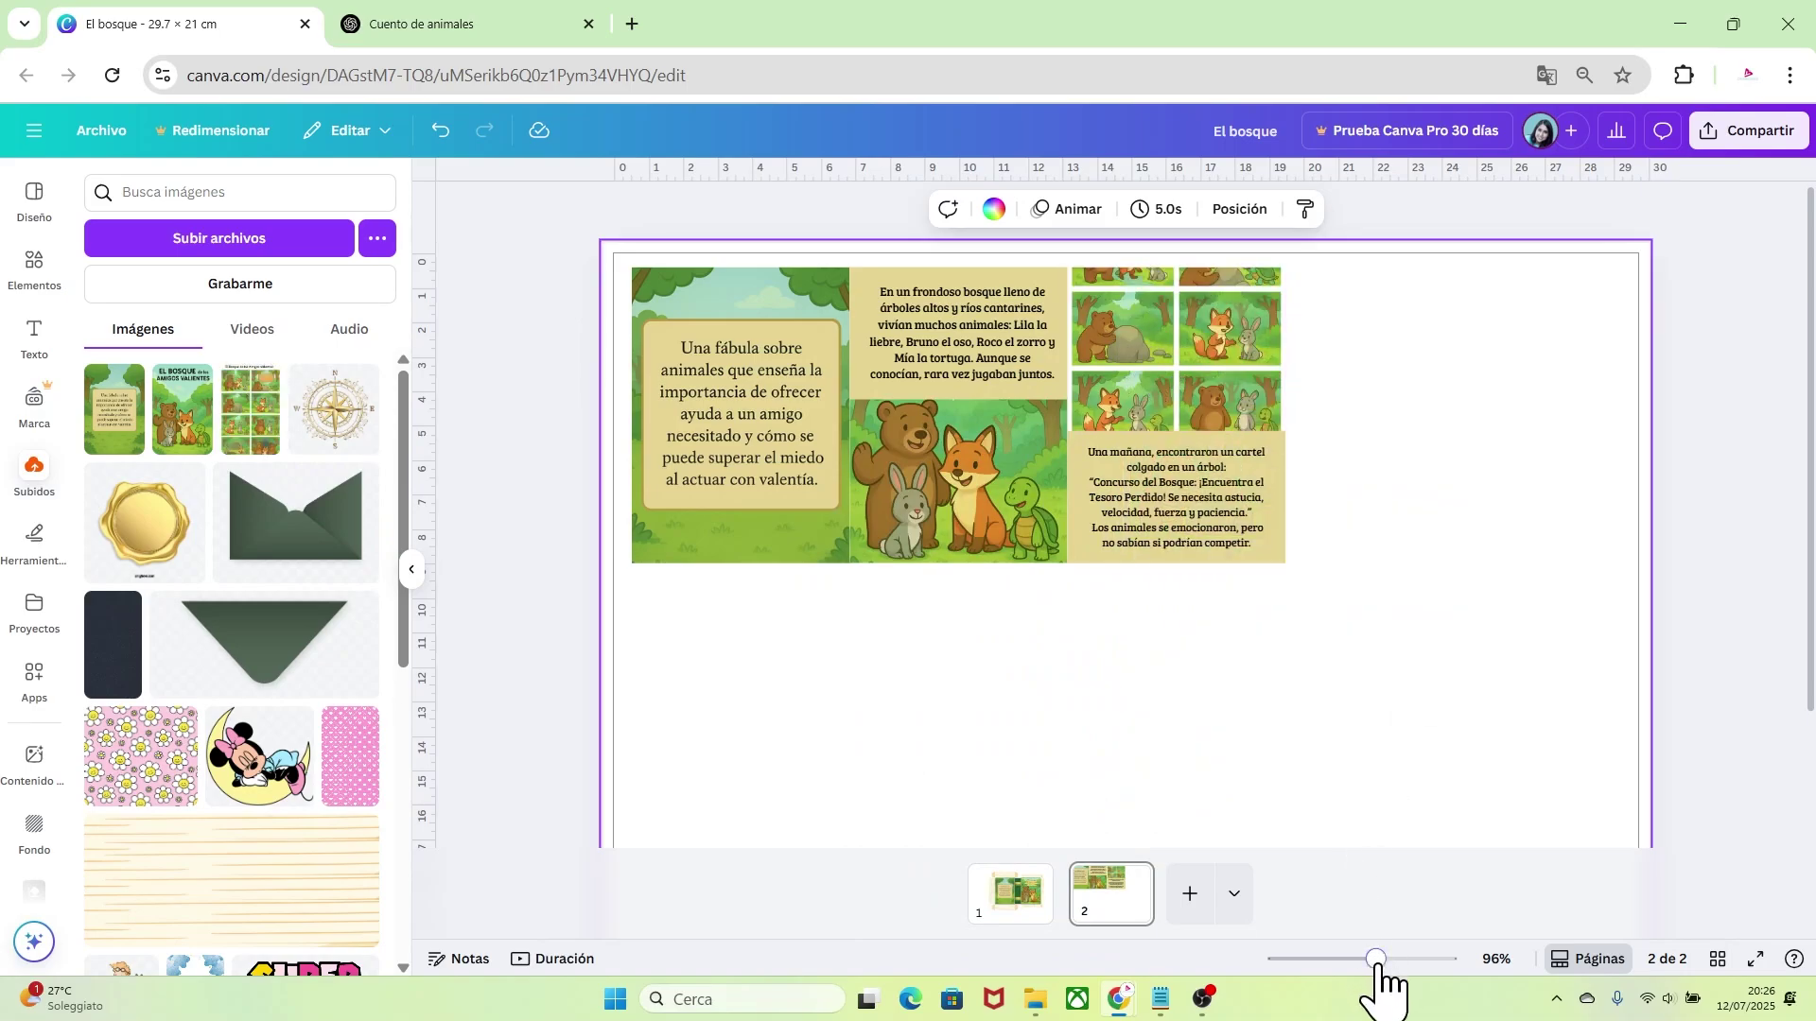
{"action": "left_click_drag", "start_coordinate": [1376, 958], "coordinate": [1388, 958]}
{"action": "scroll", "coordinate": [1234, 397], "scroll_direction": "up", "scroll_amount": 2}
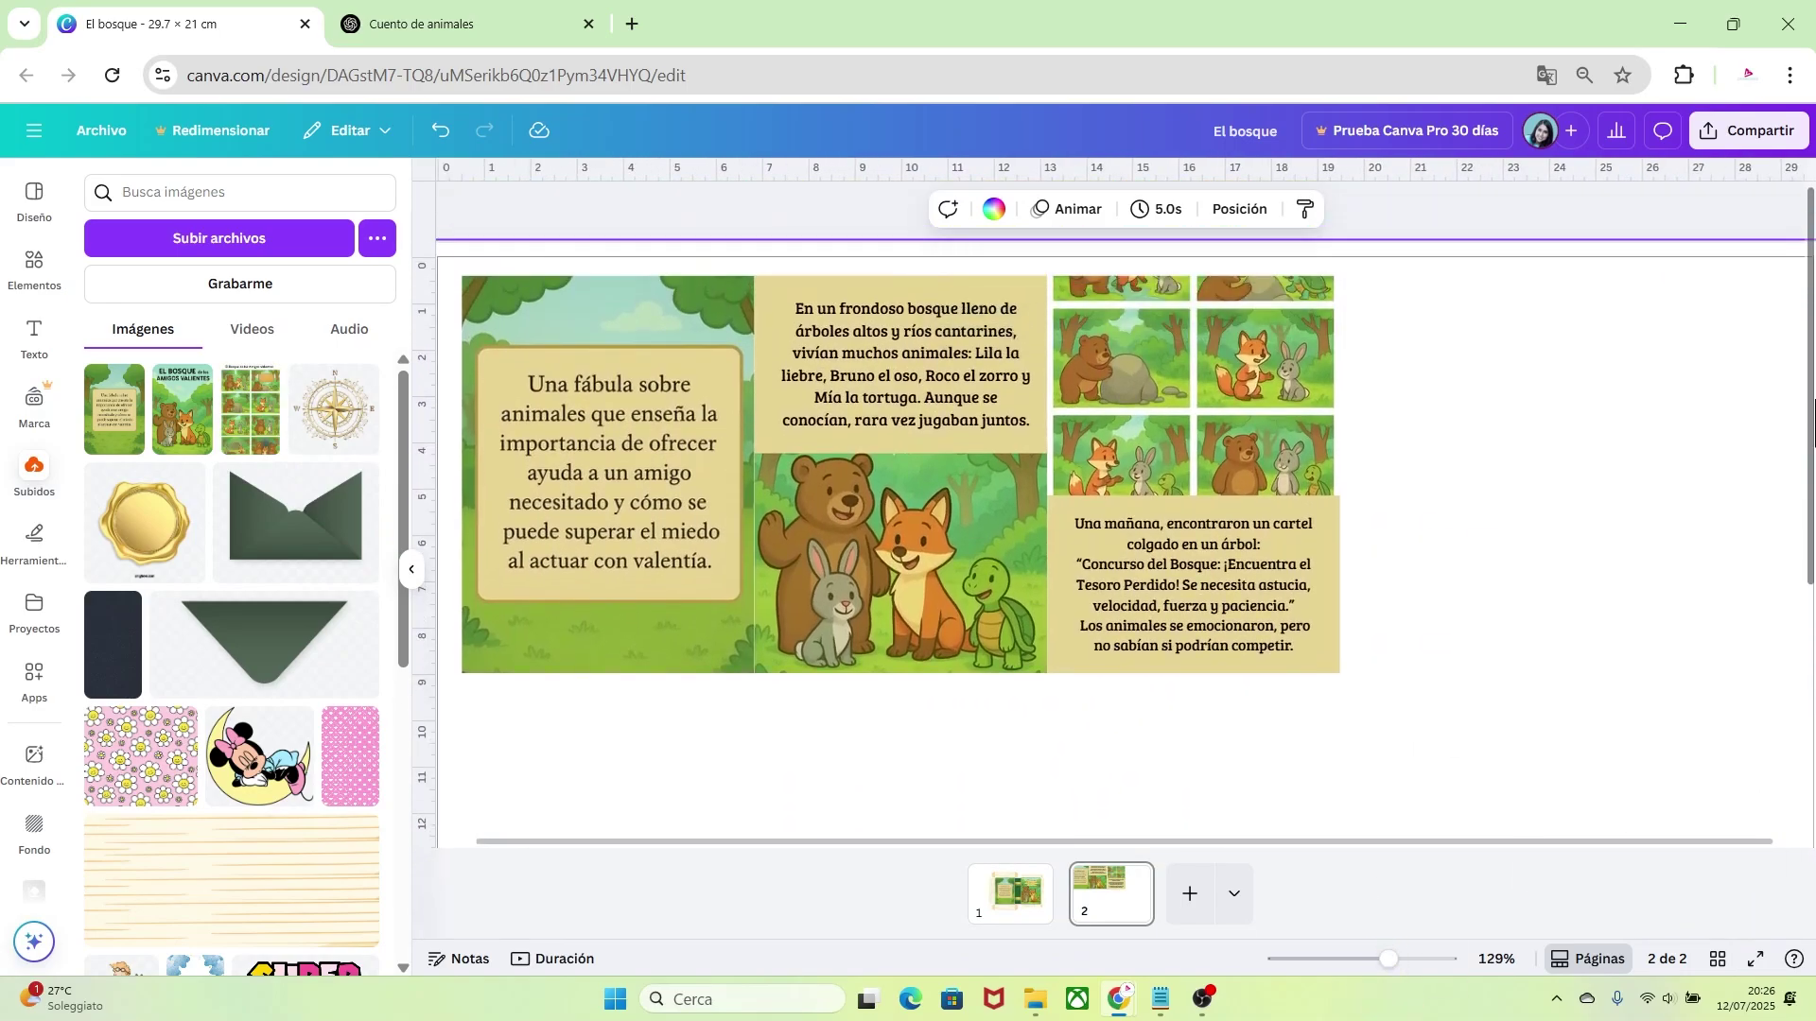
{"action": "left_click", "coordinate": [1233, 397]}
{"action": "double_click", "coordinate": [1226, 382]}
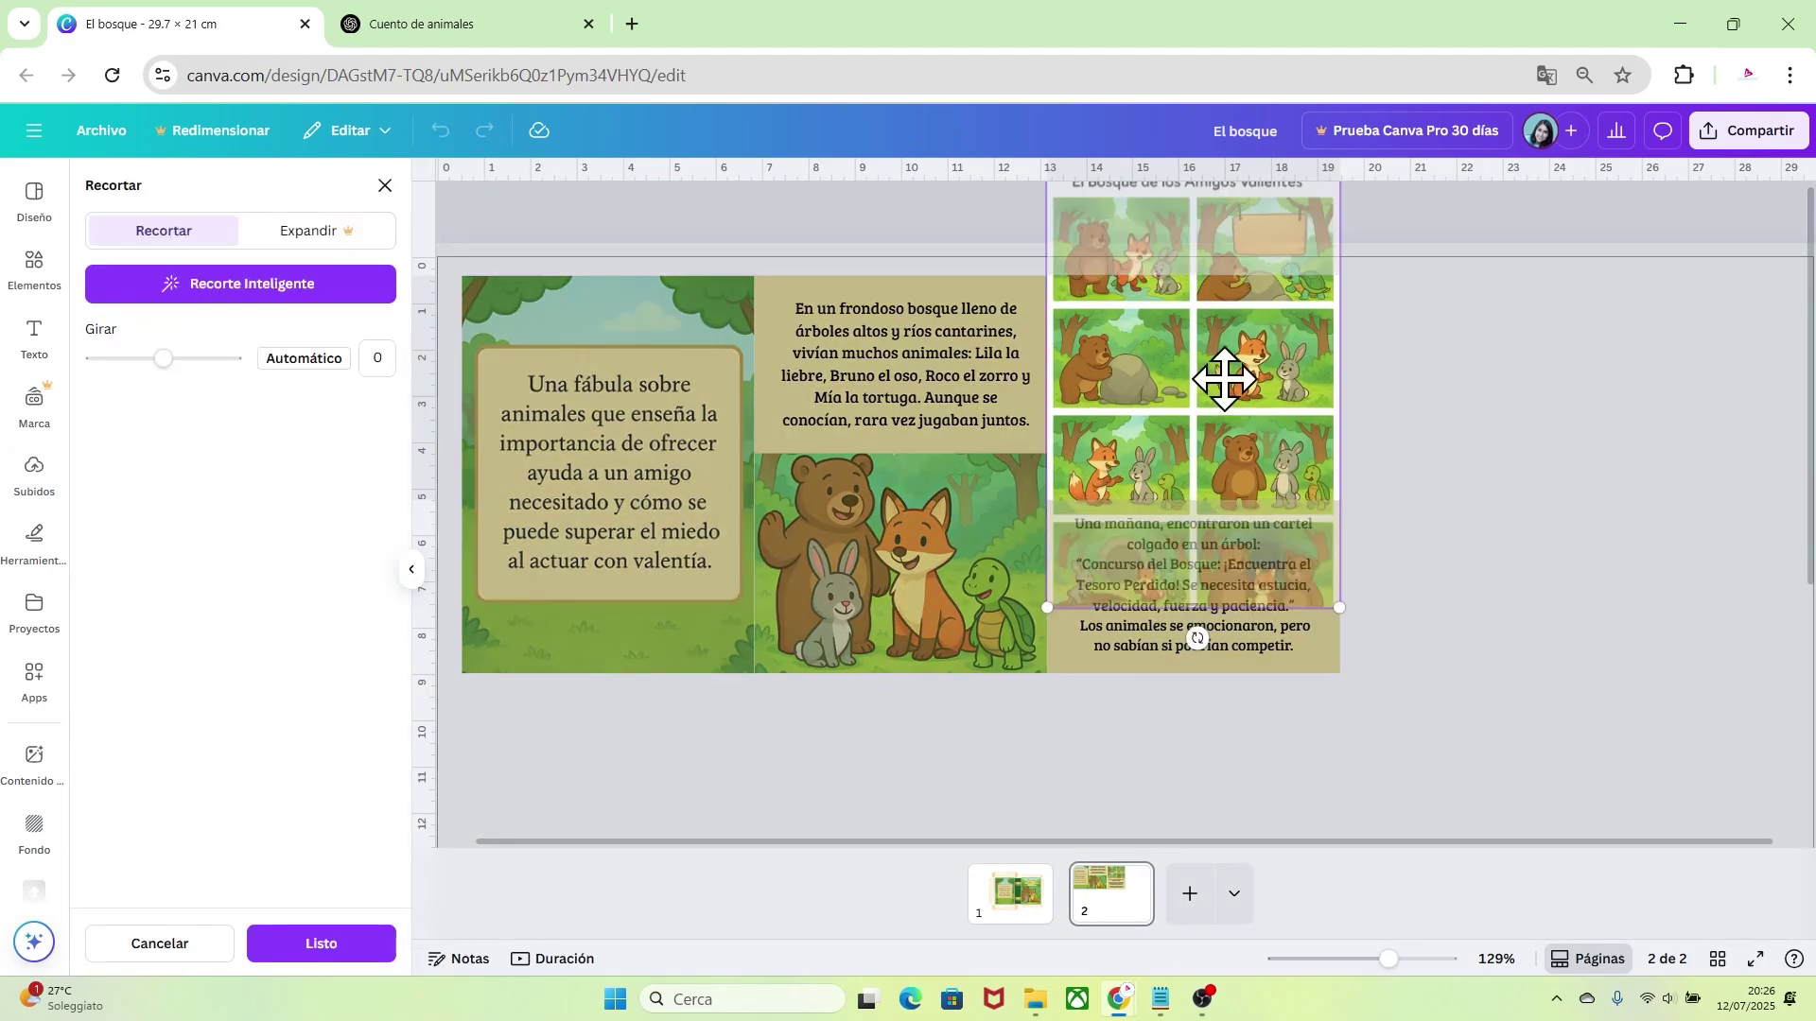
Enlarge and reposition the scene grid in its frame so only the scene with the hanging wooden sign, bear and turtle fills it
{"action": "left_click_drag", "start_coordinate": [1207, 357], "coordinate": [1172, 458]}
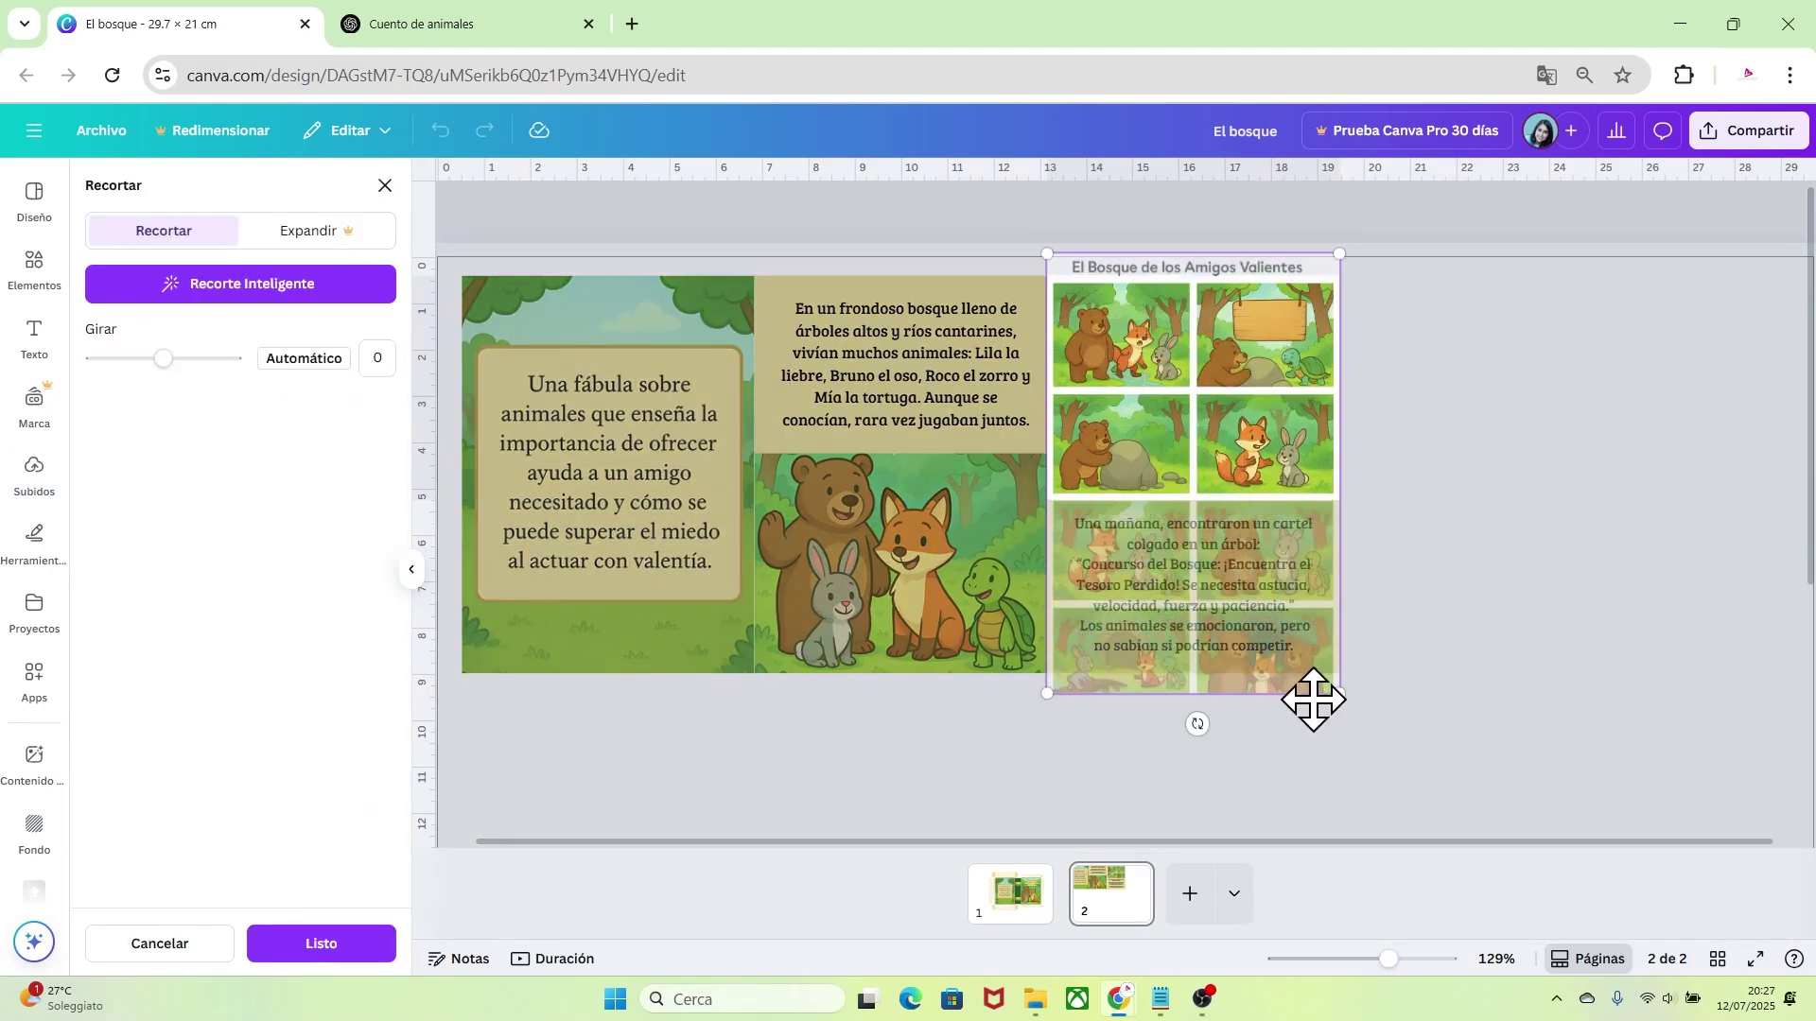
{"action": "left_click_drag", "start_coordinate": [1339, 693], "coordinate": [1622, 1001]}
{"action": "left_click_drag", "start_coordinate": [1415, 655], "coordinate": [1129, 647]}
{"action": "left_click_drag", "start_coordinate": [790, 251], "coordinate": [719, 182]}
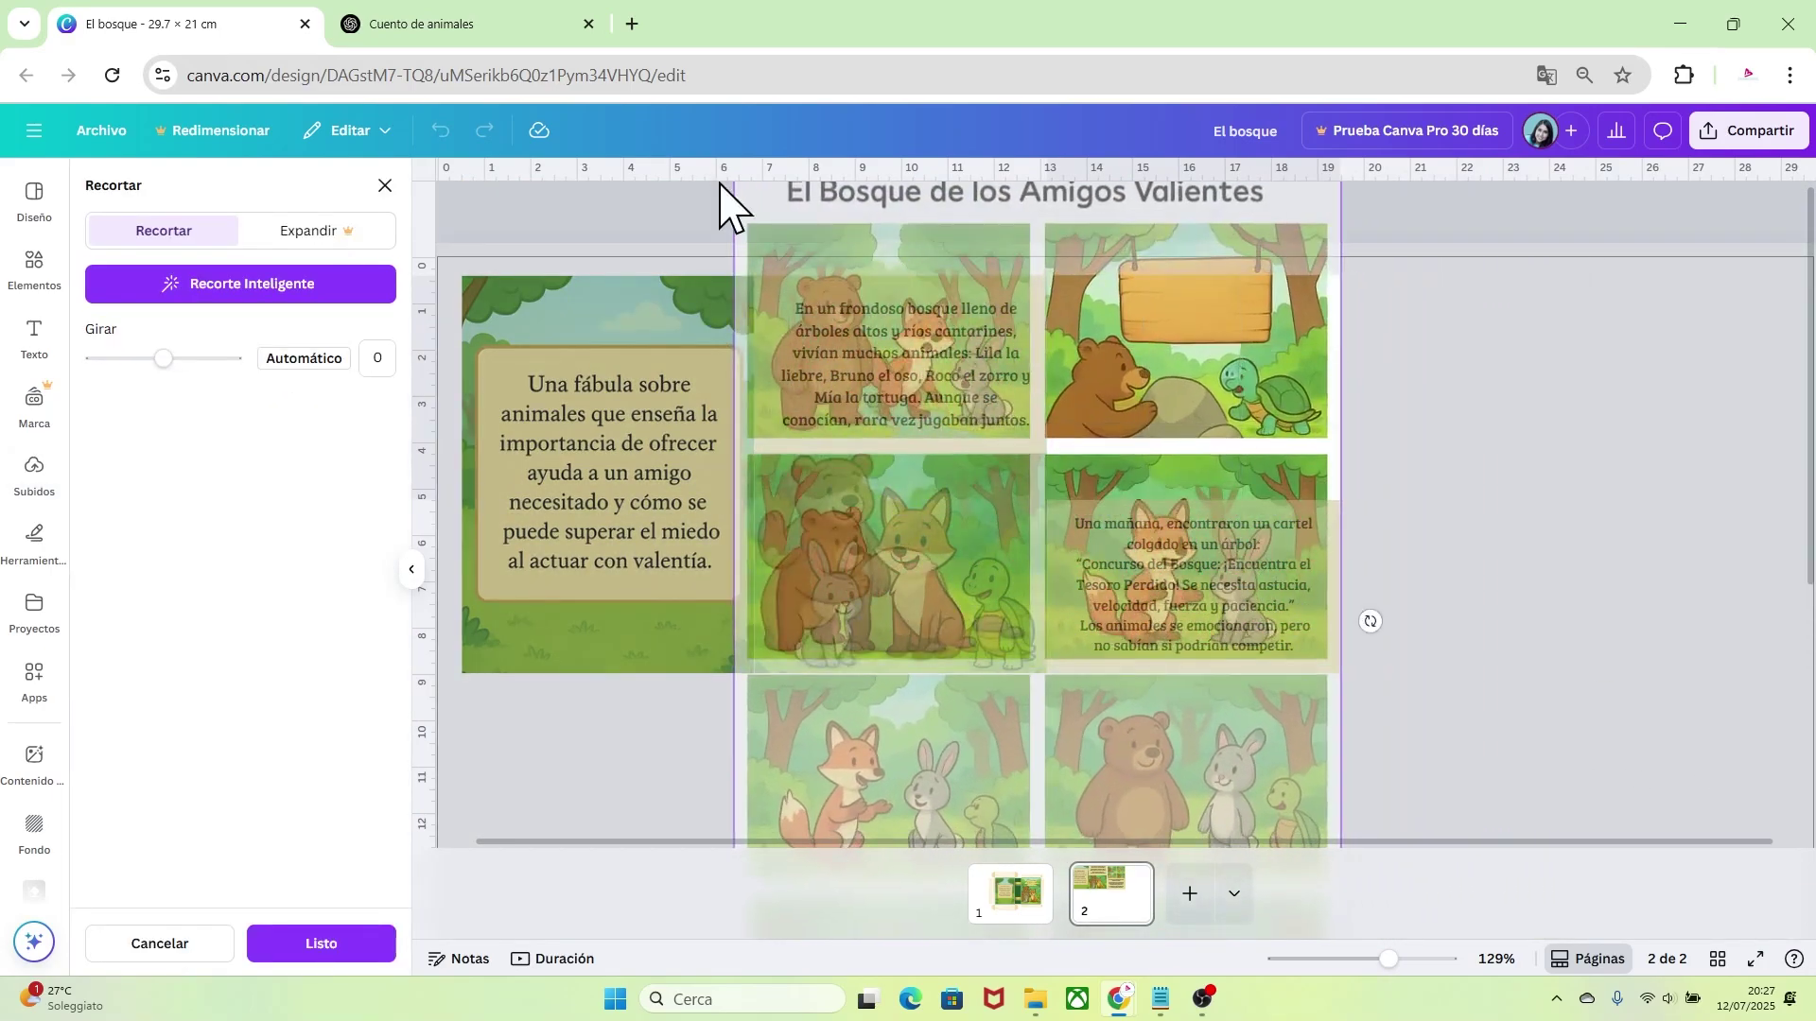
{"action": "left_click_drag", "start_coordinate": [900, 371], "coordinate": [900, 410]}
{"action": "left_click_drag", "start_coordinate": [1337, 210], "coordinate": [1403, 151]}
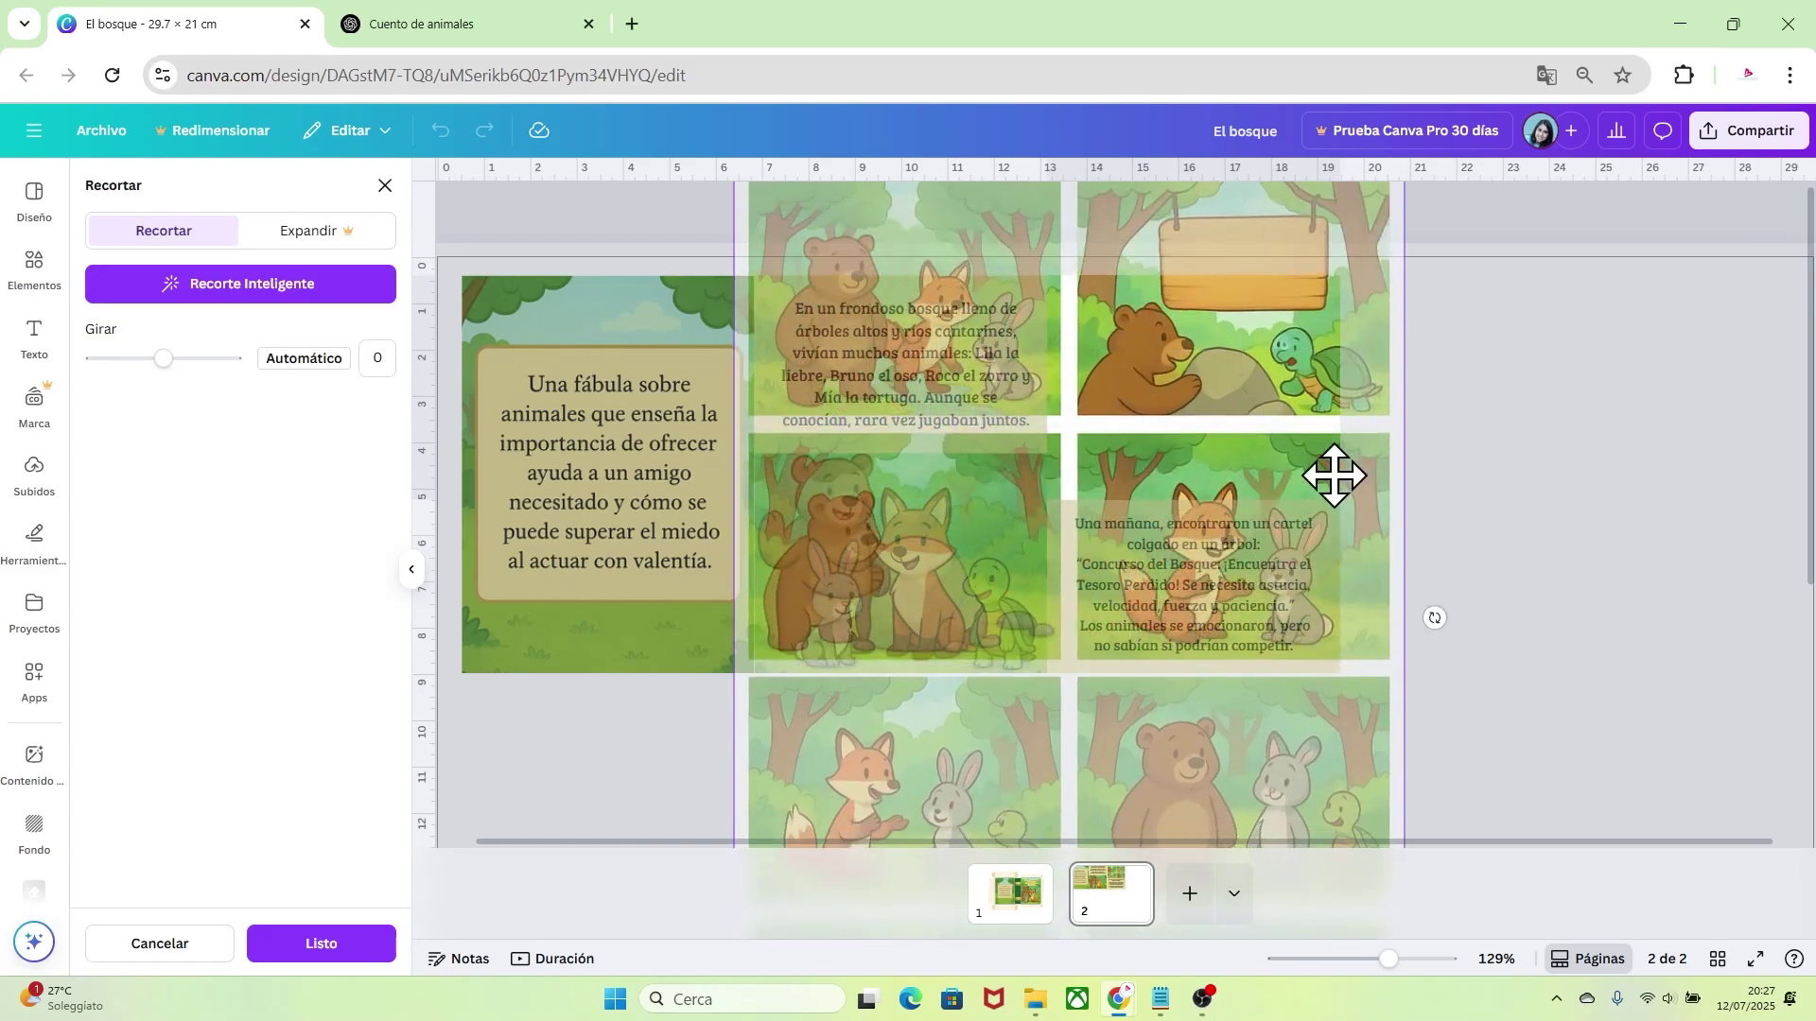
{"action": "left_click_drag", "start_coordinate": [1334, 475], "coordinate": [1284, 579]}
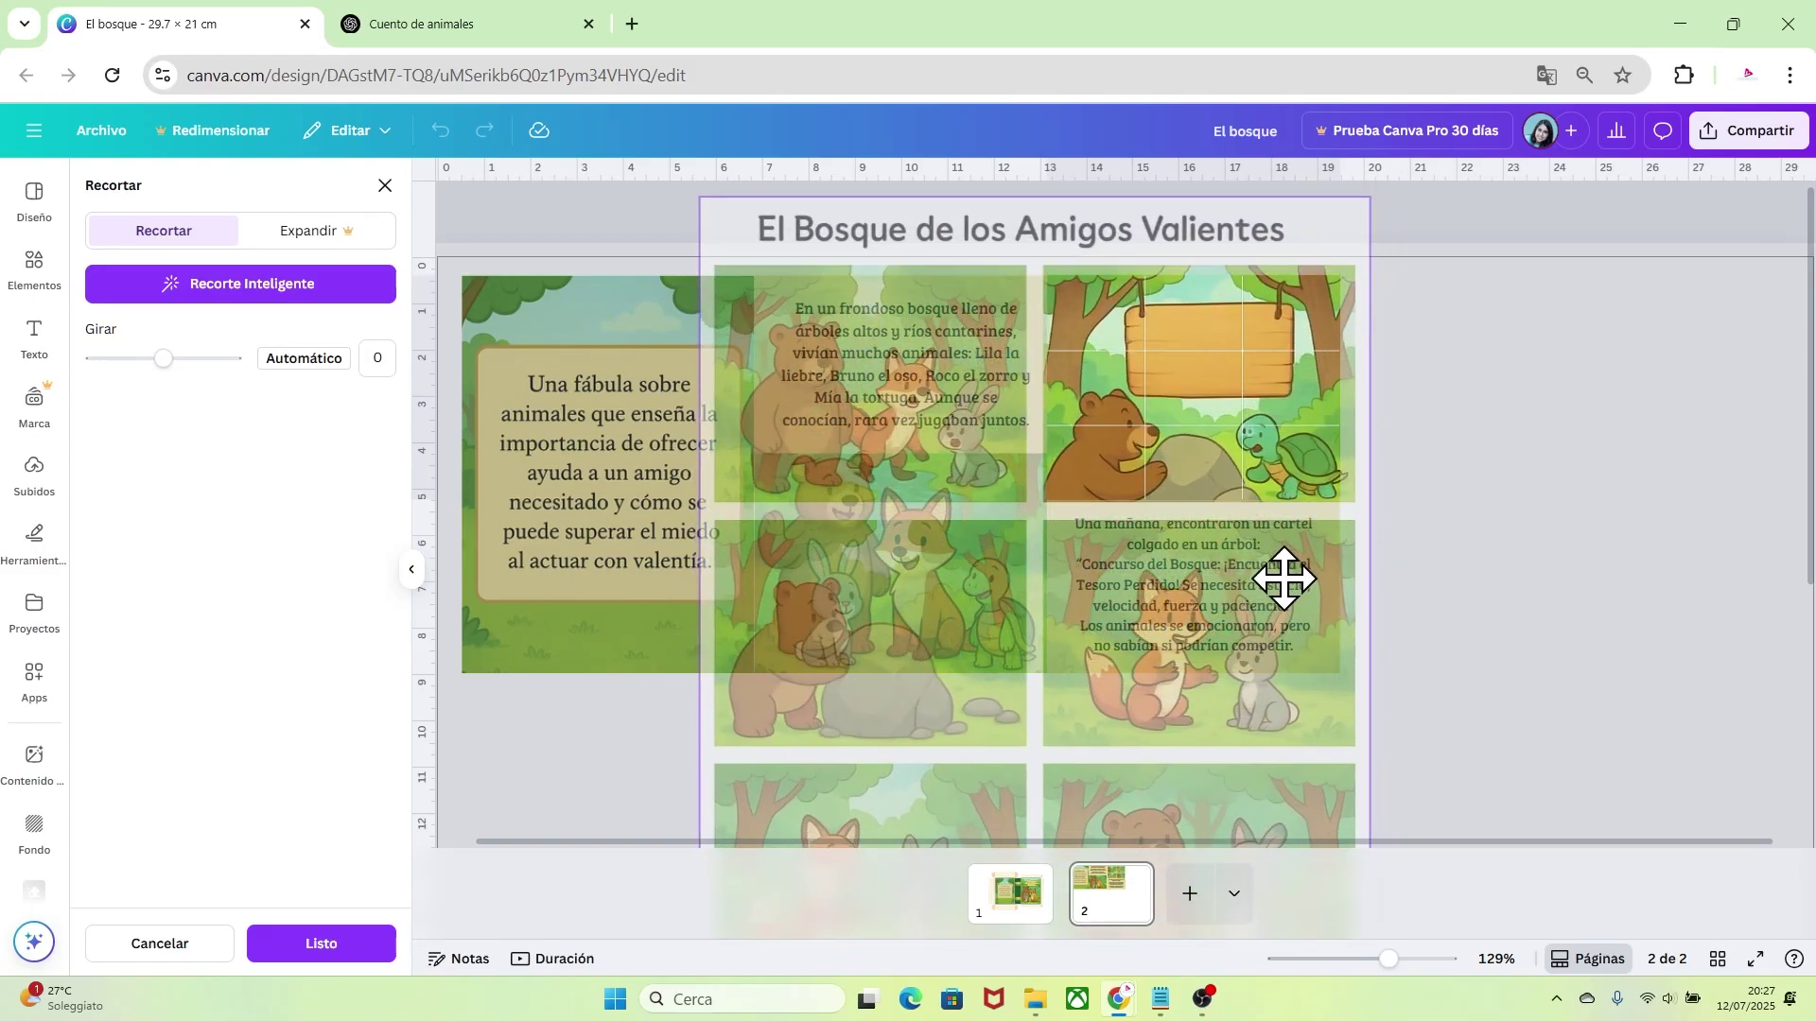
{"action": "left_click", "coordinate": [1590, 506]}
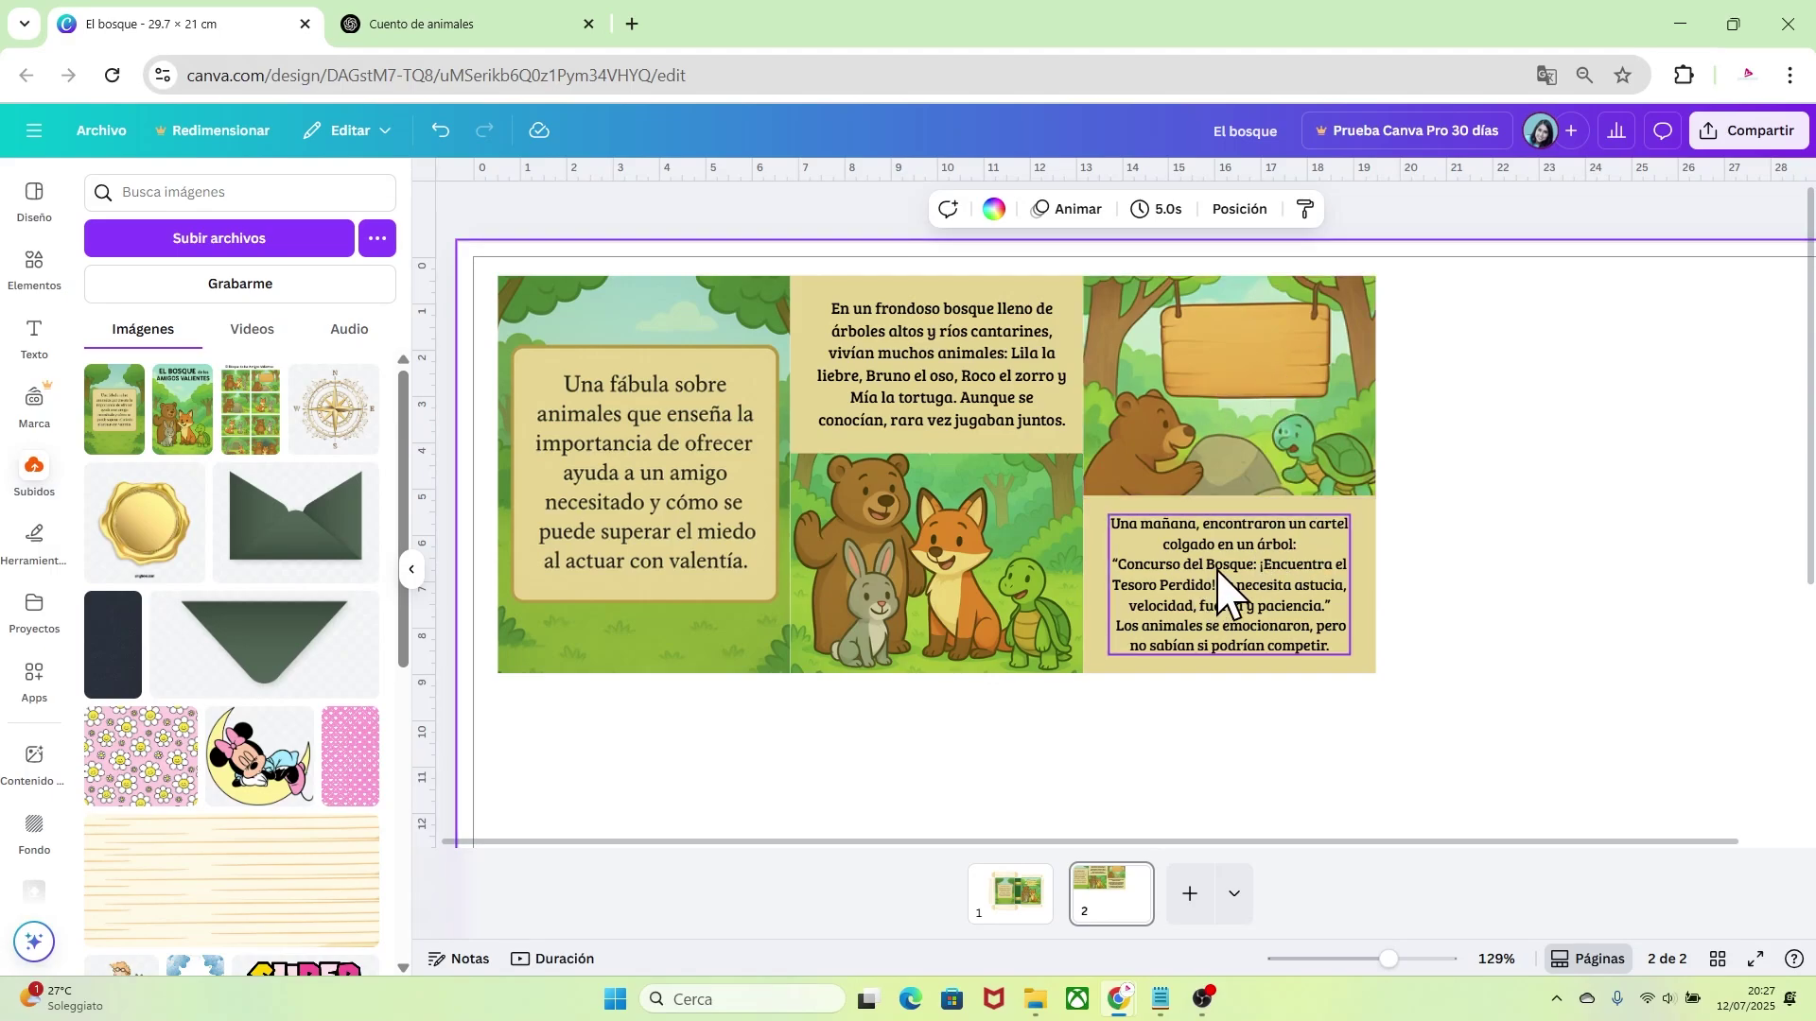
Copy "Concurso del Bosque" from the "Una mañana" paragraph and paste it as separate text on the wooden sign above
{"action": "left_click", "coordinate": [1250, 571]}
{"action": "left_click", "coordinate": [1257, 568]}
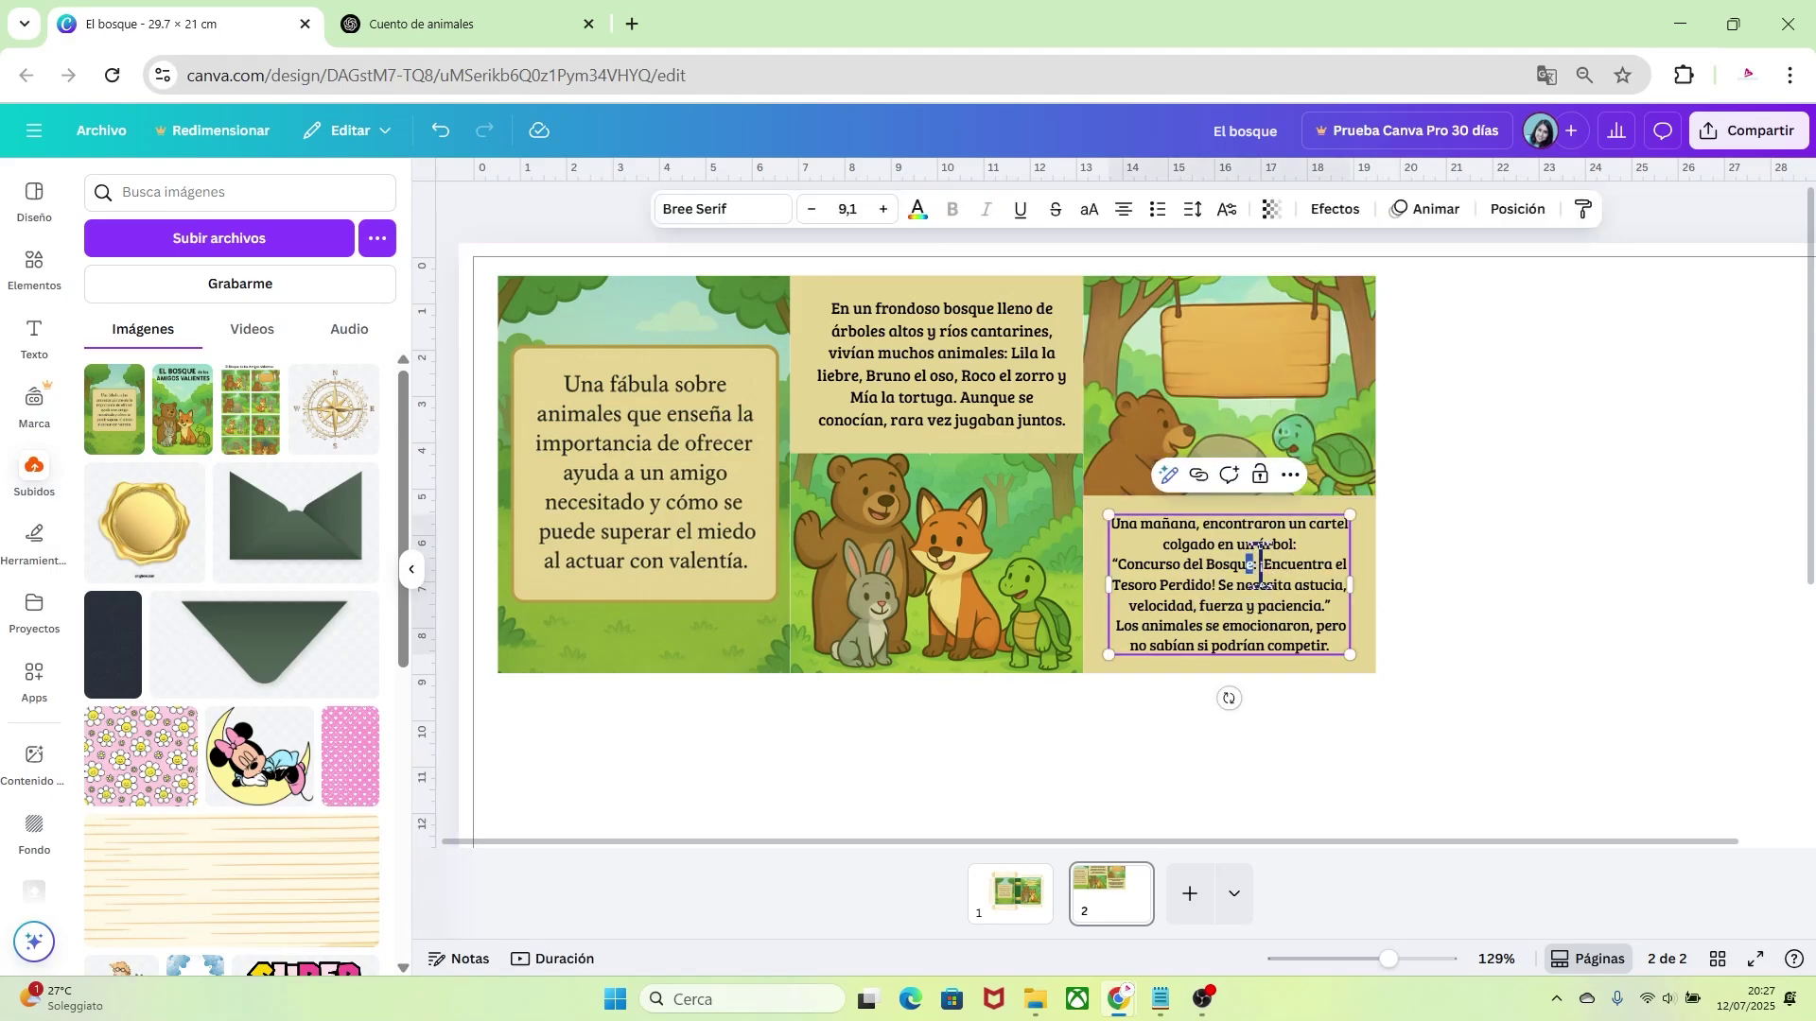
{"action": "left_click", "coordinate": [1236, 565]}
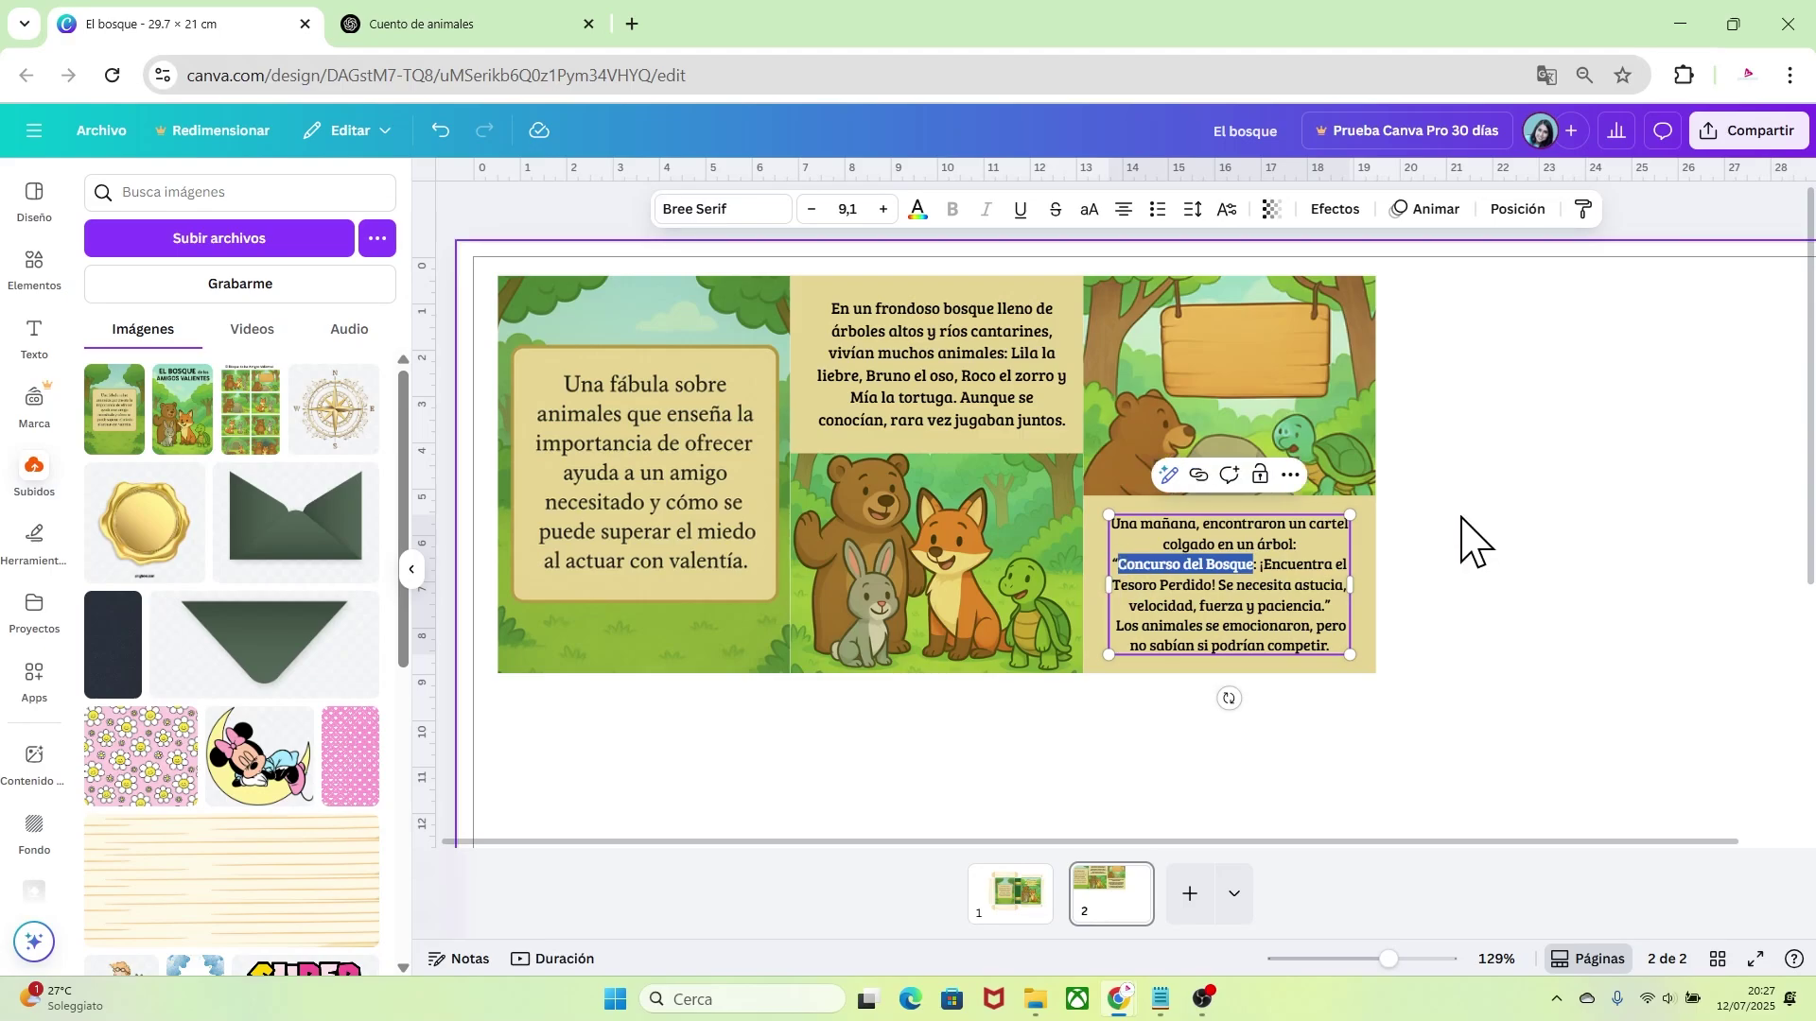
{"action": "key", "text": "ctrl+v"}
{"action": "left_click_drag", "start_coordinate": [1256, 587], "coordinate": [1296, 364]}
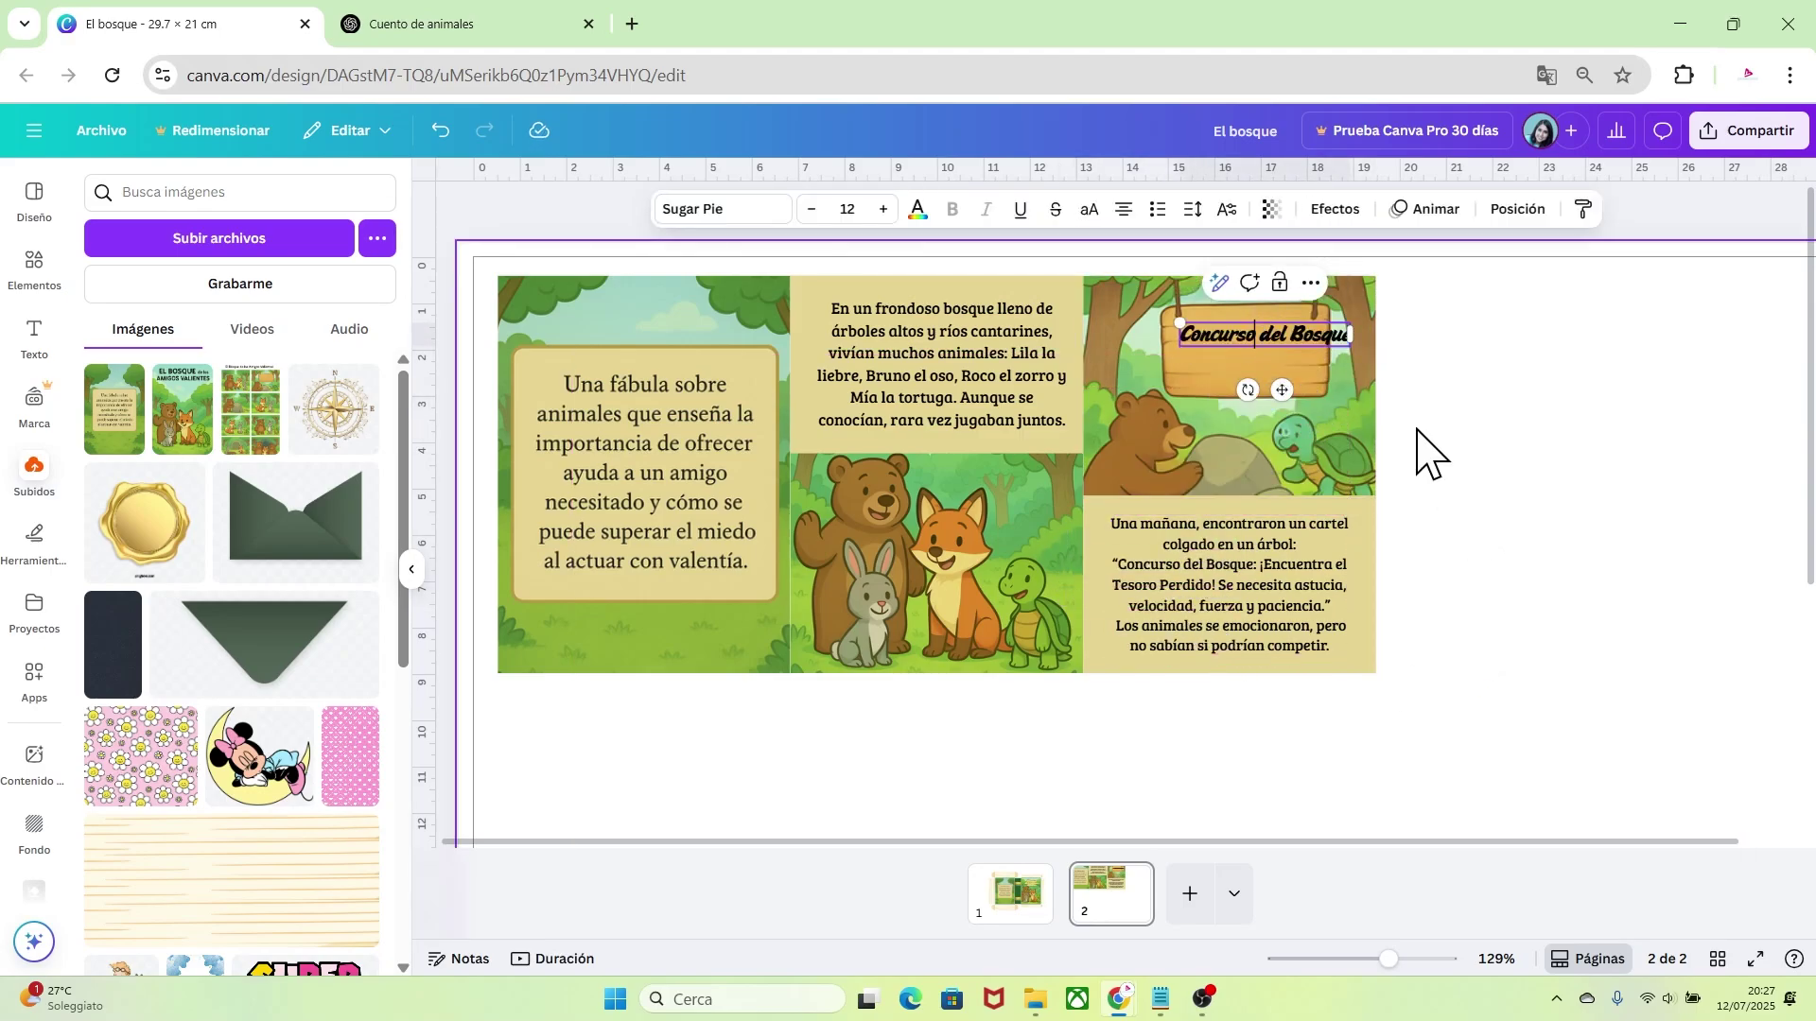
Set the sign text's font to Bree Serif and fit it on the board in two lines
{"action": "left_click", "coordinate": [697, 214]}
{"action": "left_click", "coordinate": [178, 373]}
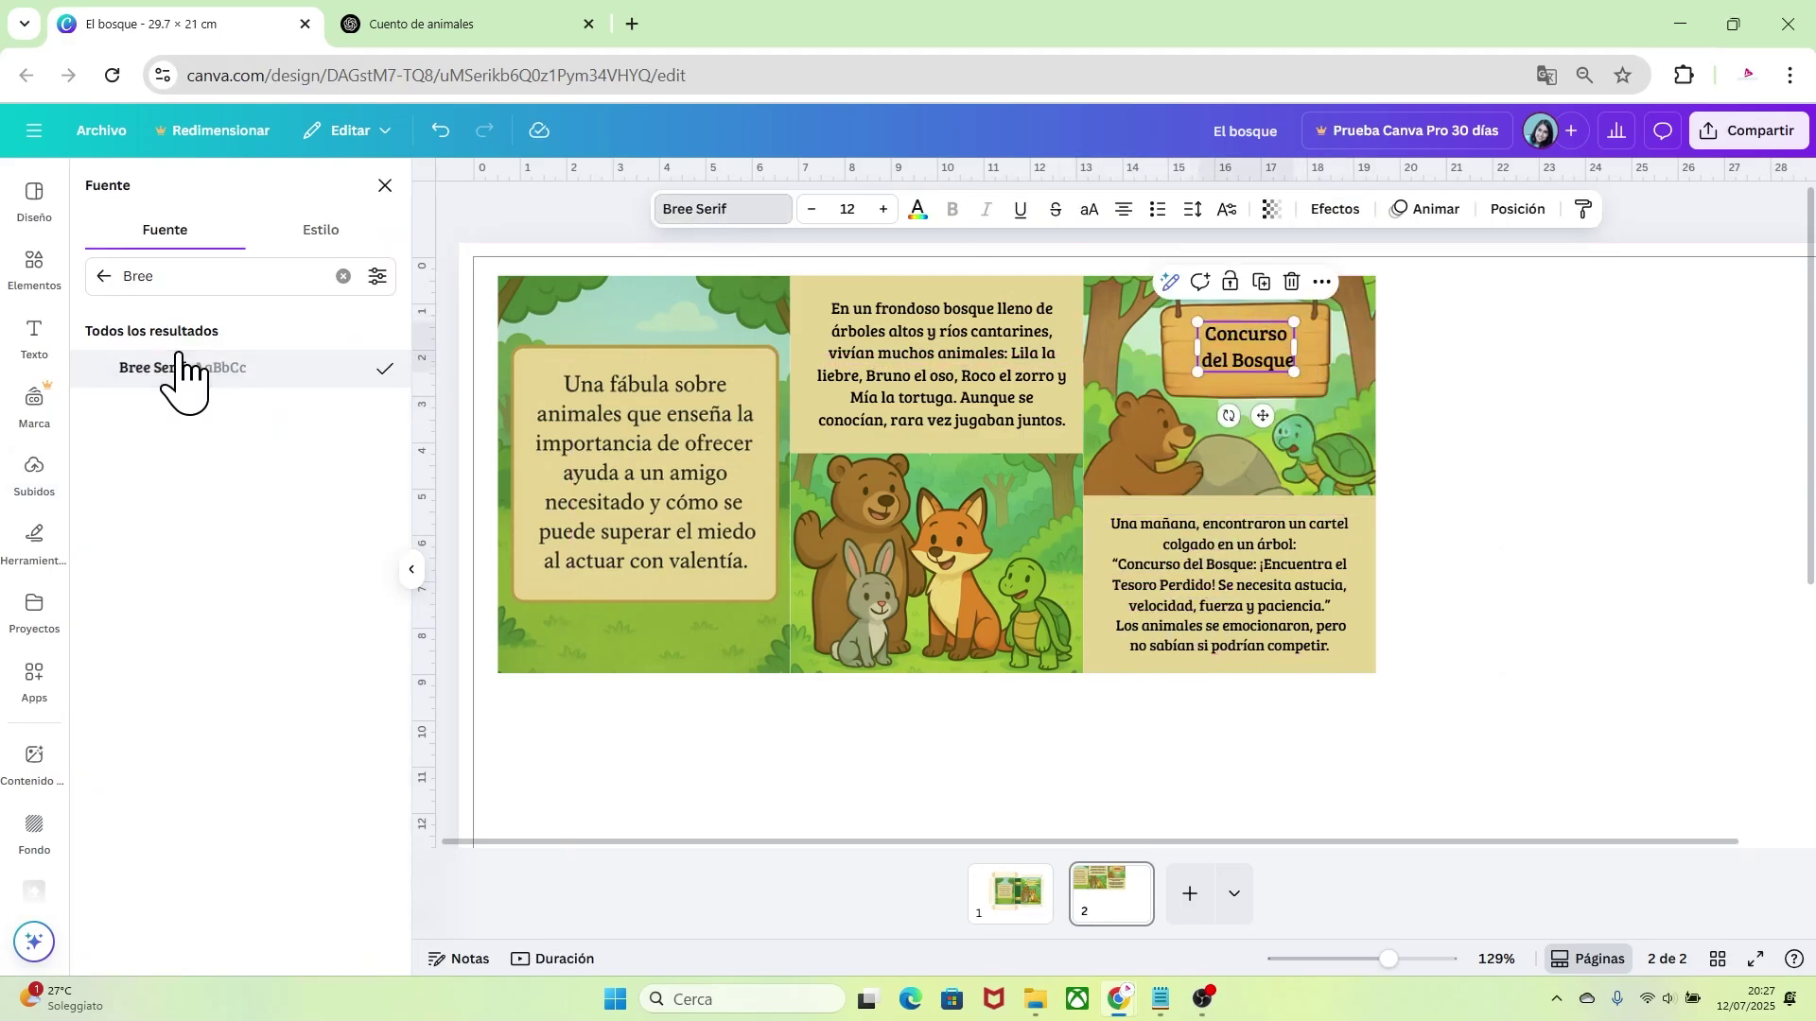
{"action": "left_click", "coordinate": [1530, 494]}
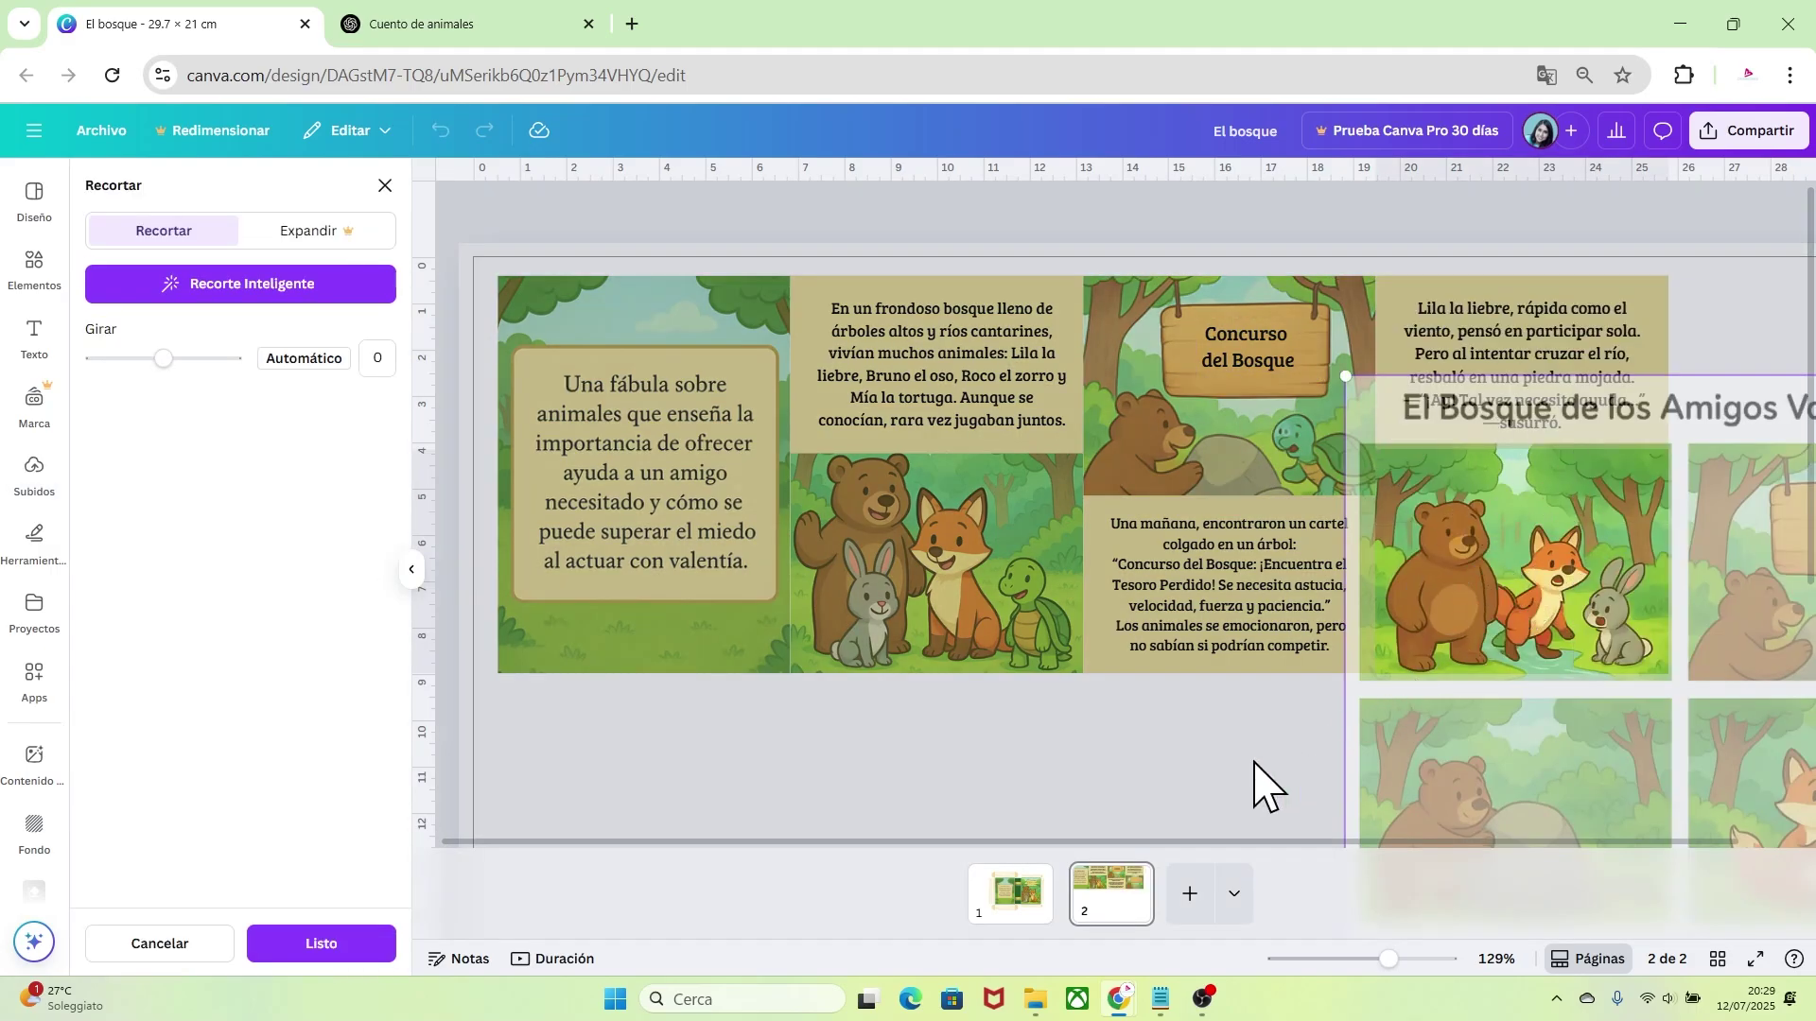
Finish cropping the scene grid in the fourth panel's frame to the bear, startled fox and hare scene
{"action": "left_click", "coordinate": [1263, 784]}
{"action": "left_click", "coordinate": [1262, 785]}
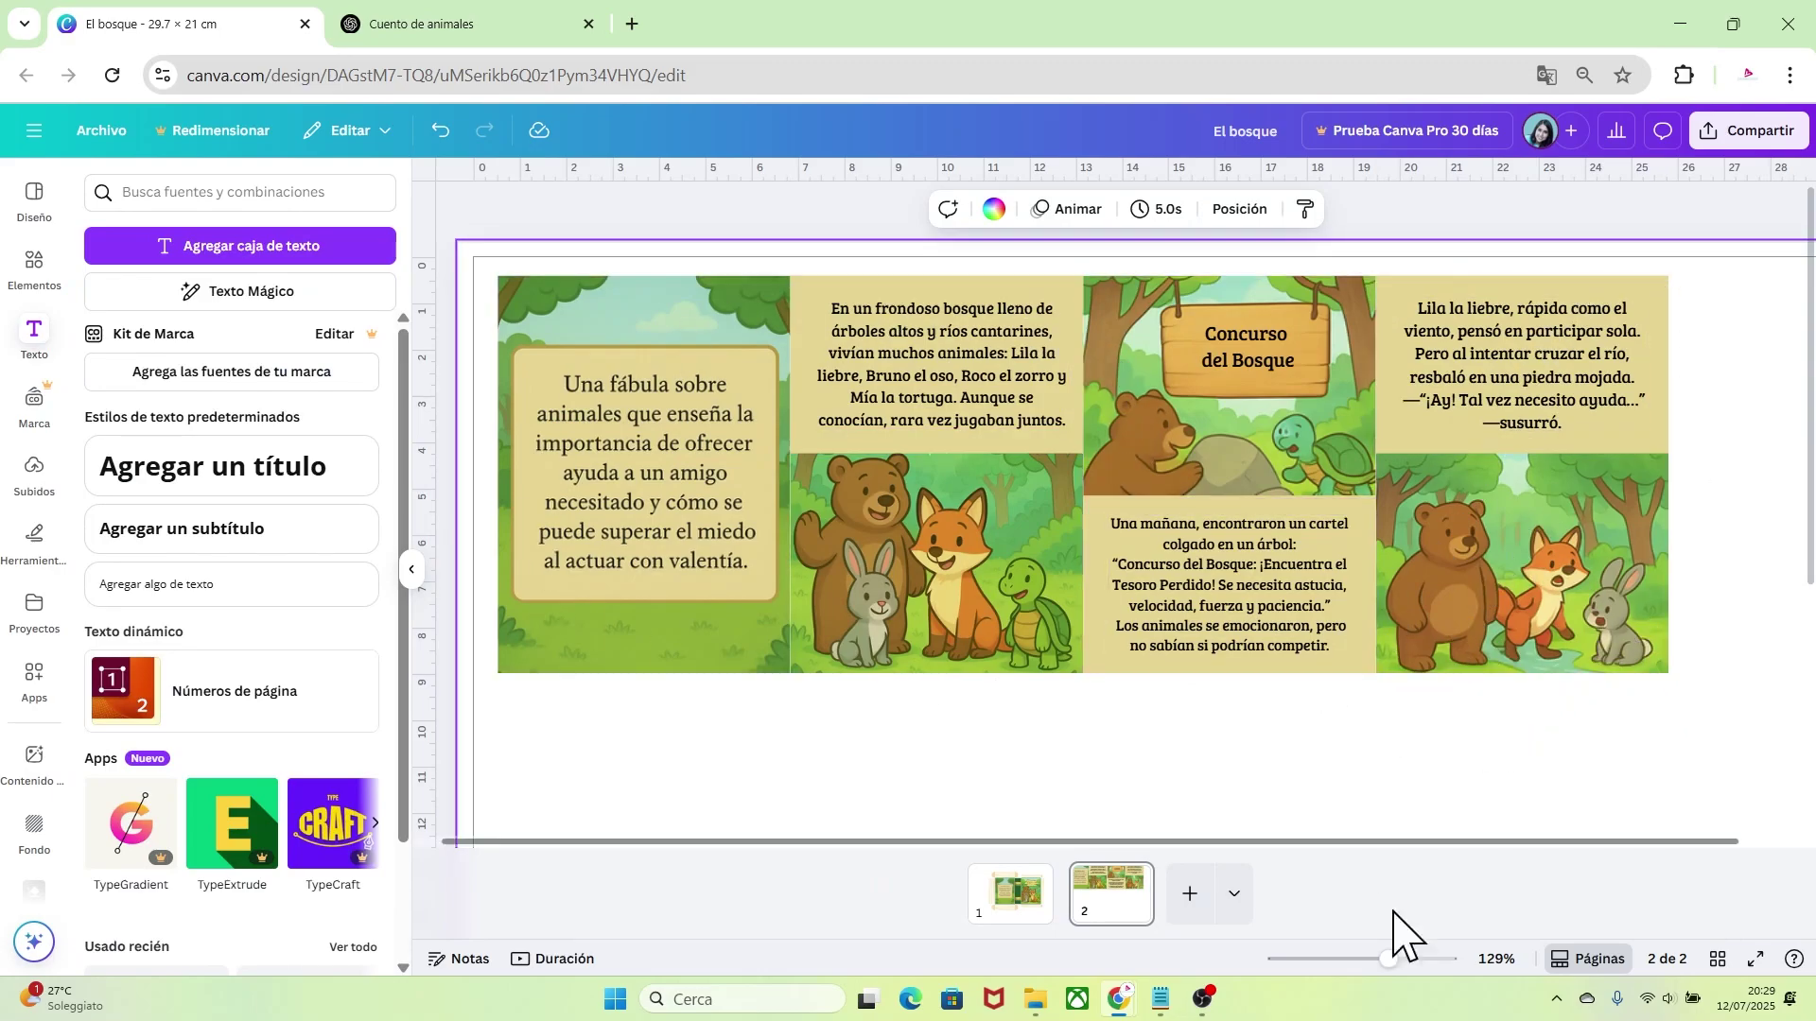
Duplicate the beige rectangle behind the "Lila la liebre" text and reshape the copy into a narrow full-height strip along the row's outer edge
{"action": "left_click_drag", "start_coordinate": [1382, 961], "coordinate": [1370, 960]}
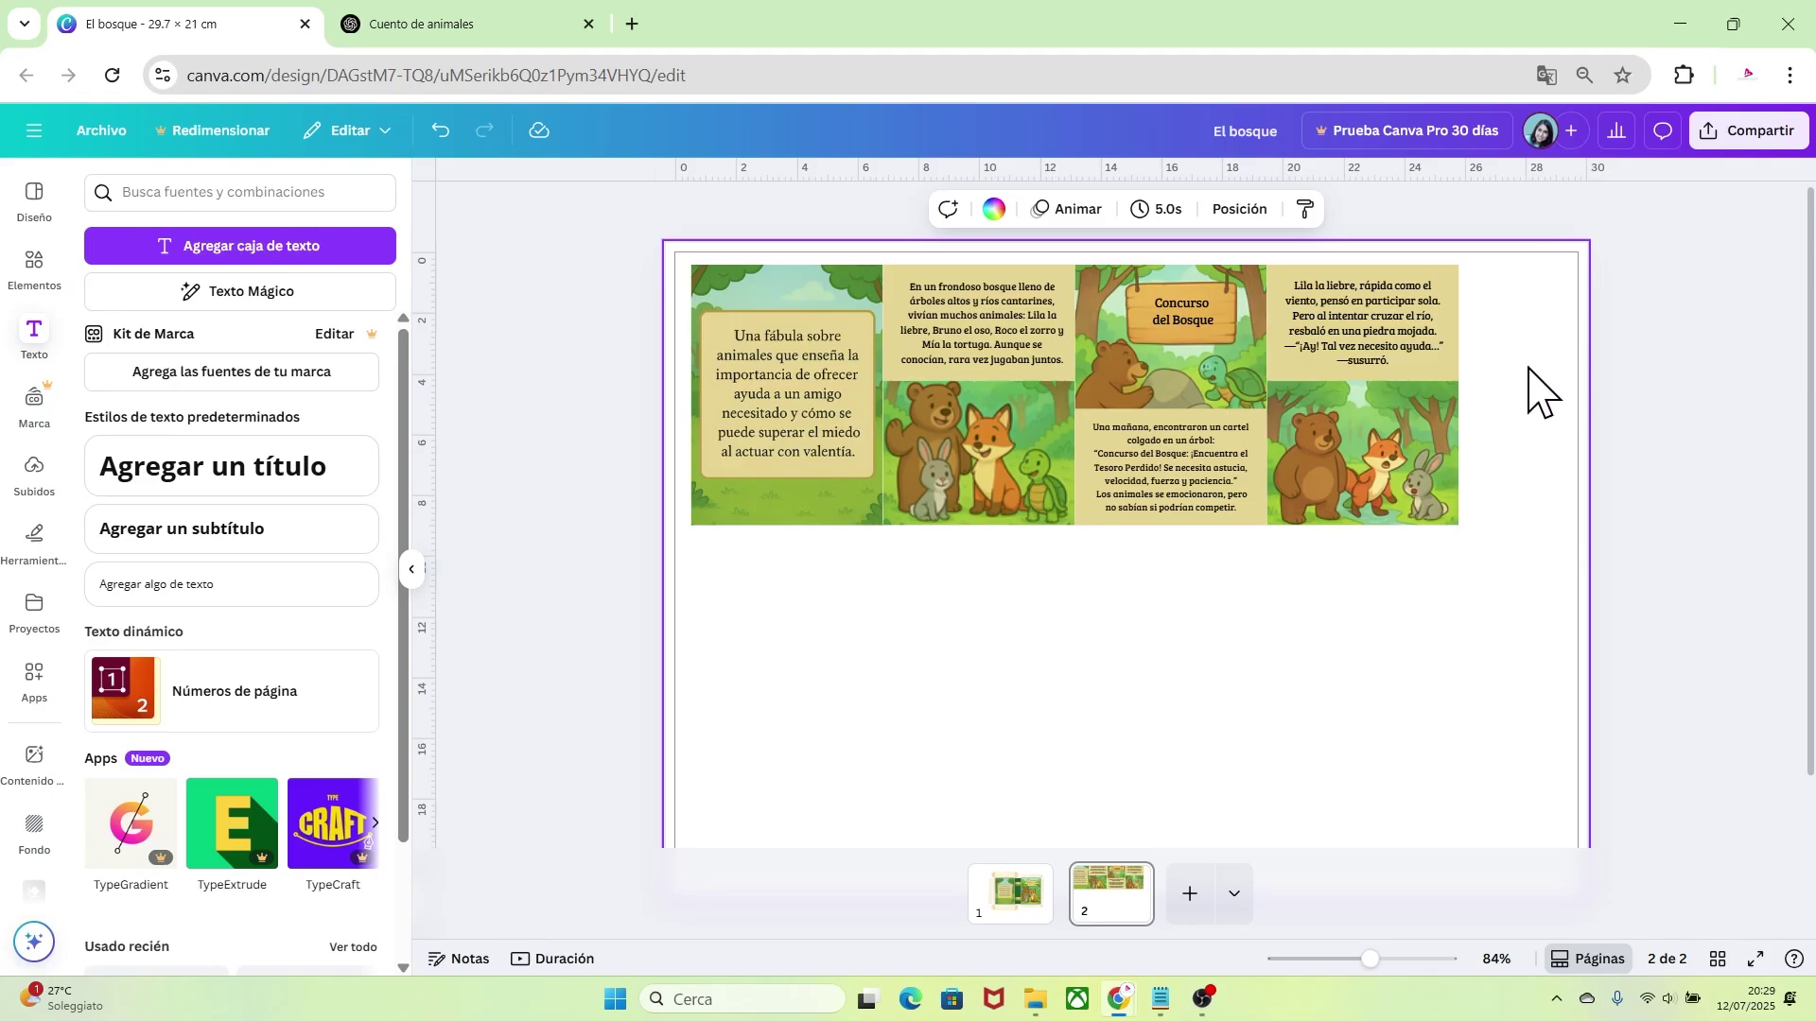
{"action": "left_click", "coordinate": [1453, 367]}
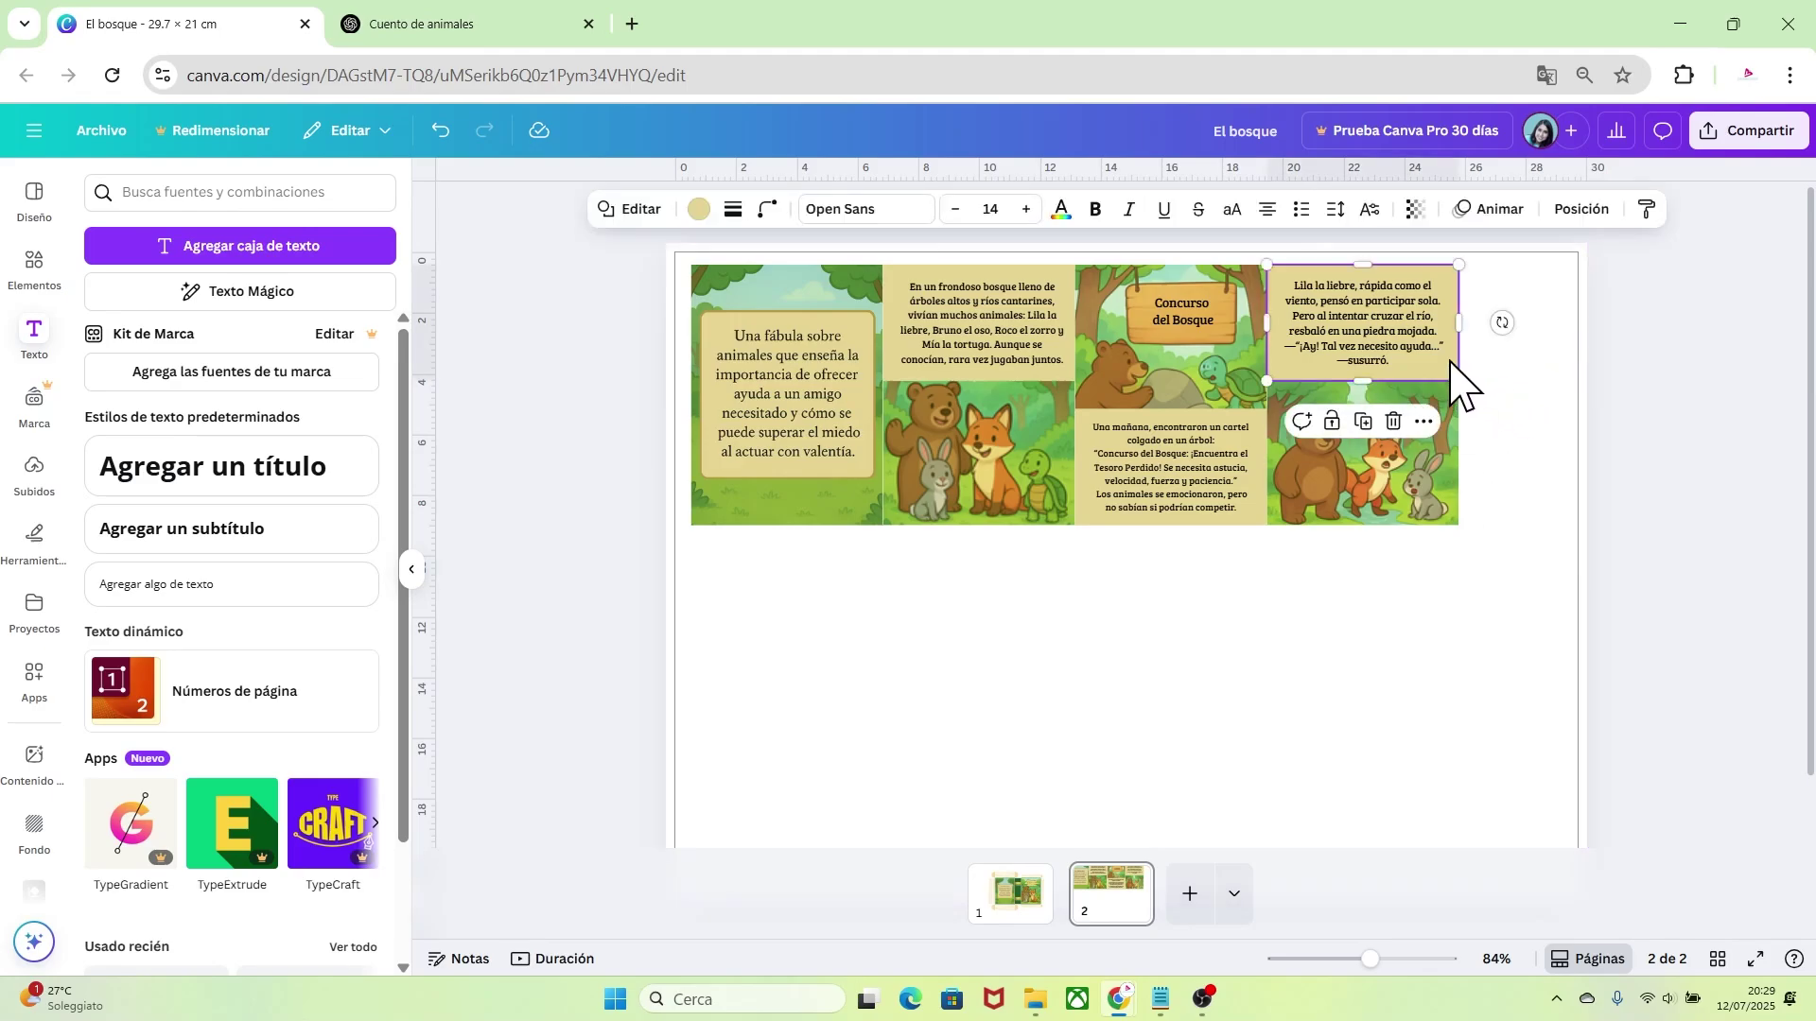
{"action": "key", "text": "ctrl+d"}
{"action": "left_click_drag", "start_coordinate": [1307, 372], "coordinate": [1487, 351]}
{"action": "left_click_drag", "start_coordinate": [1640, 328], "coordinate": [1463, 527]}
{"action": "left_click", "coordinate": [1492, 608]}
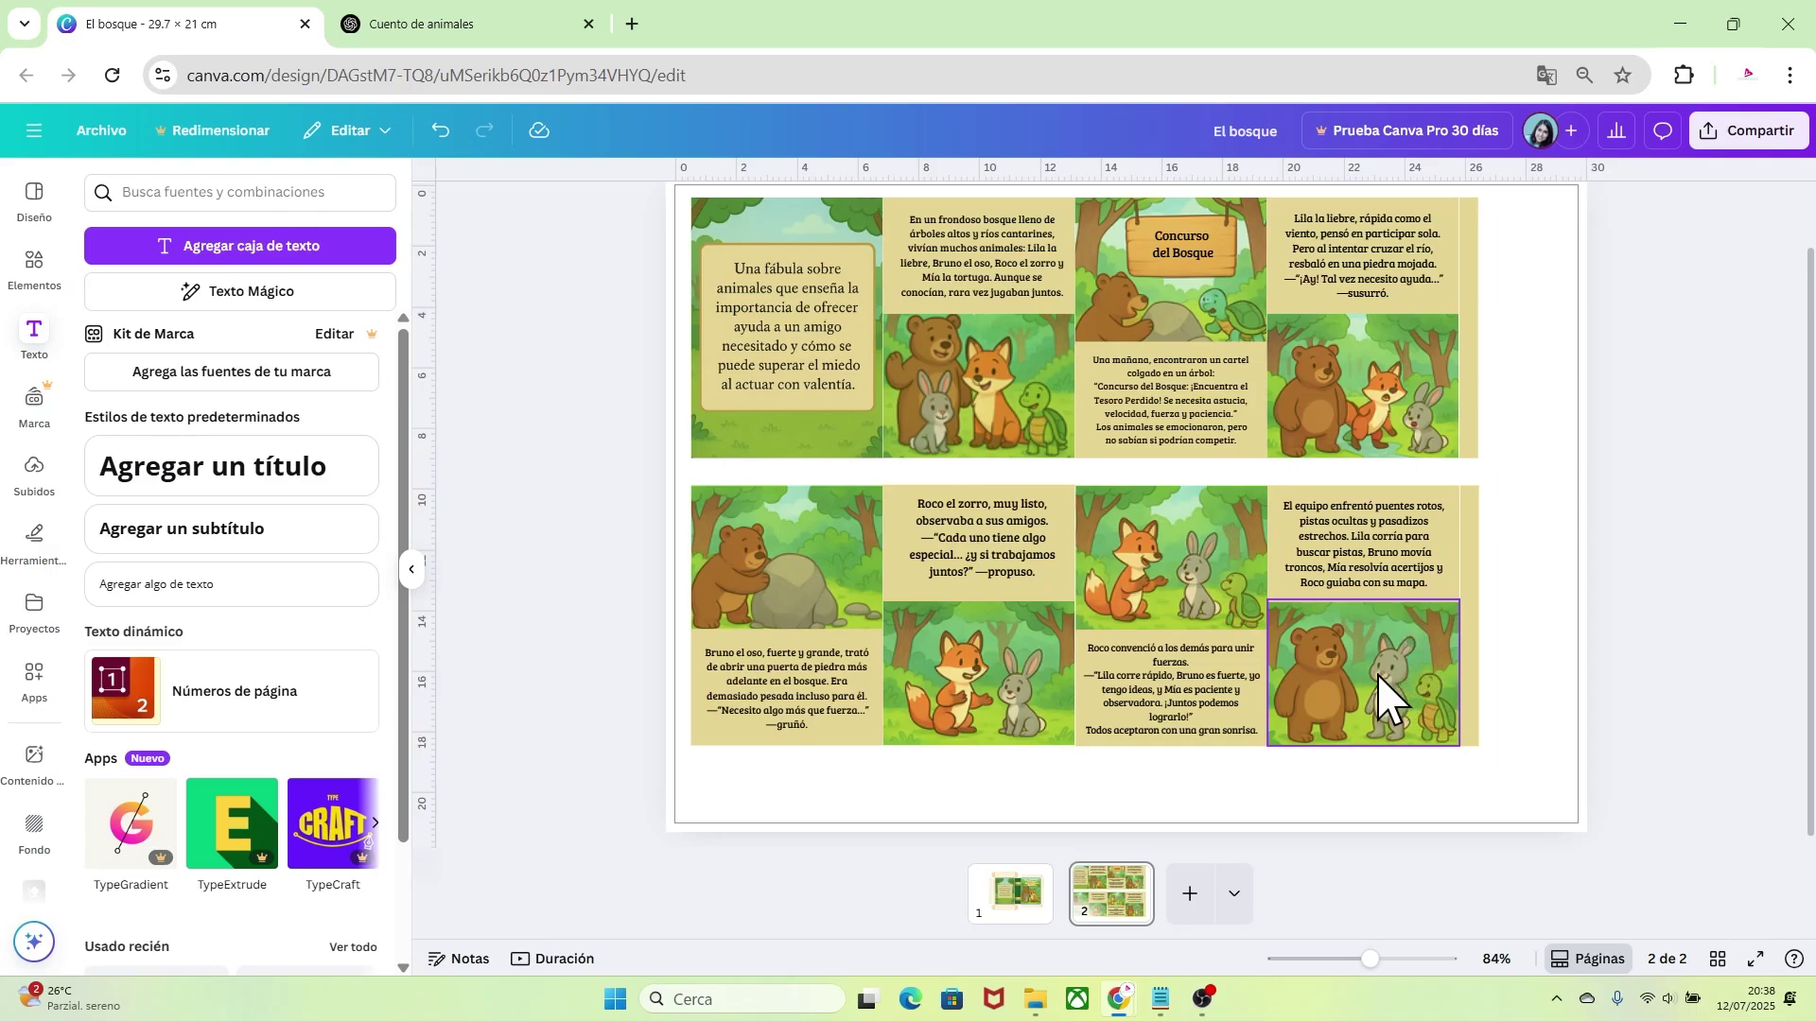
Add a cropped piece of scene showing the fox beside the bear in the picture under the "El equipo enfrentó" text
{"action": "left_click", "coordinate": [1196, 596]}
{"action": "left_click_drag", "start_coordinate": [1194, 577], "coordinate": [1352, 634]}
{"action": "left_click_drag", "start_coordinate": [1231, 618], "coordinate": [1324, 614]}
{"action": "left_click", "coordinate": [1640, 615]}
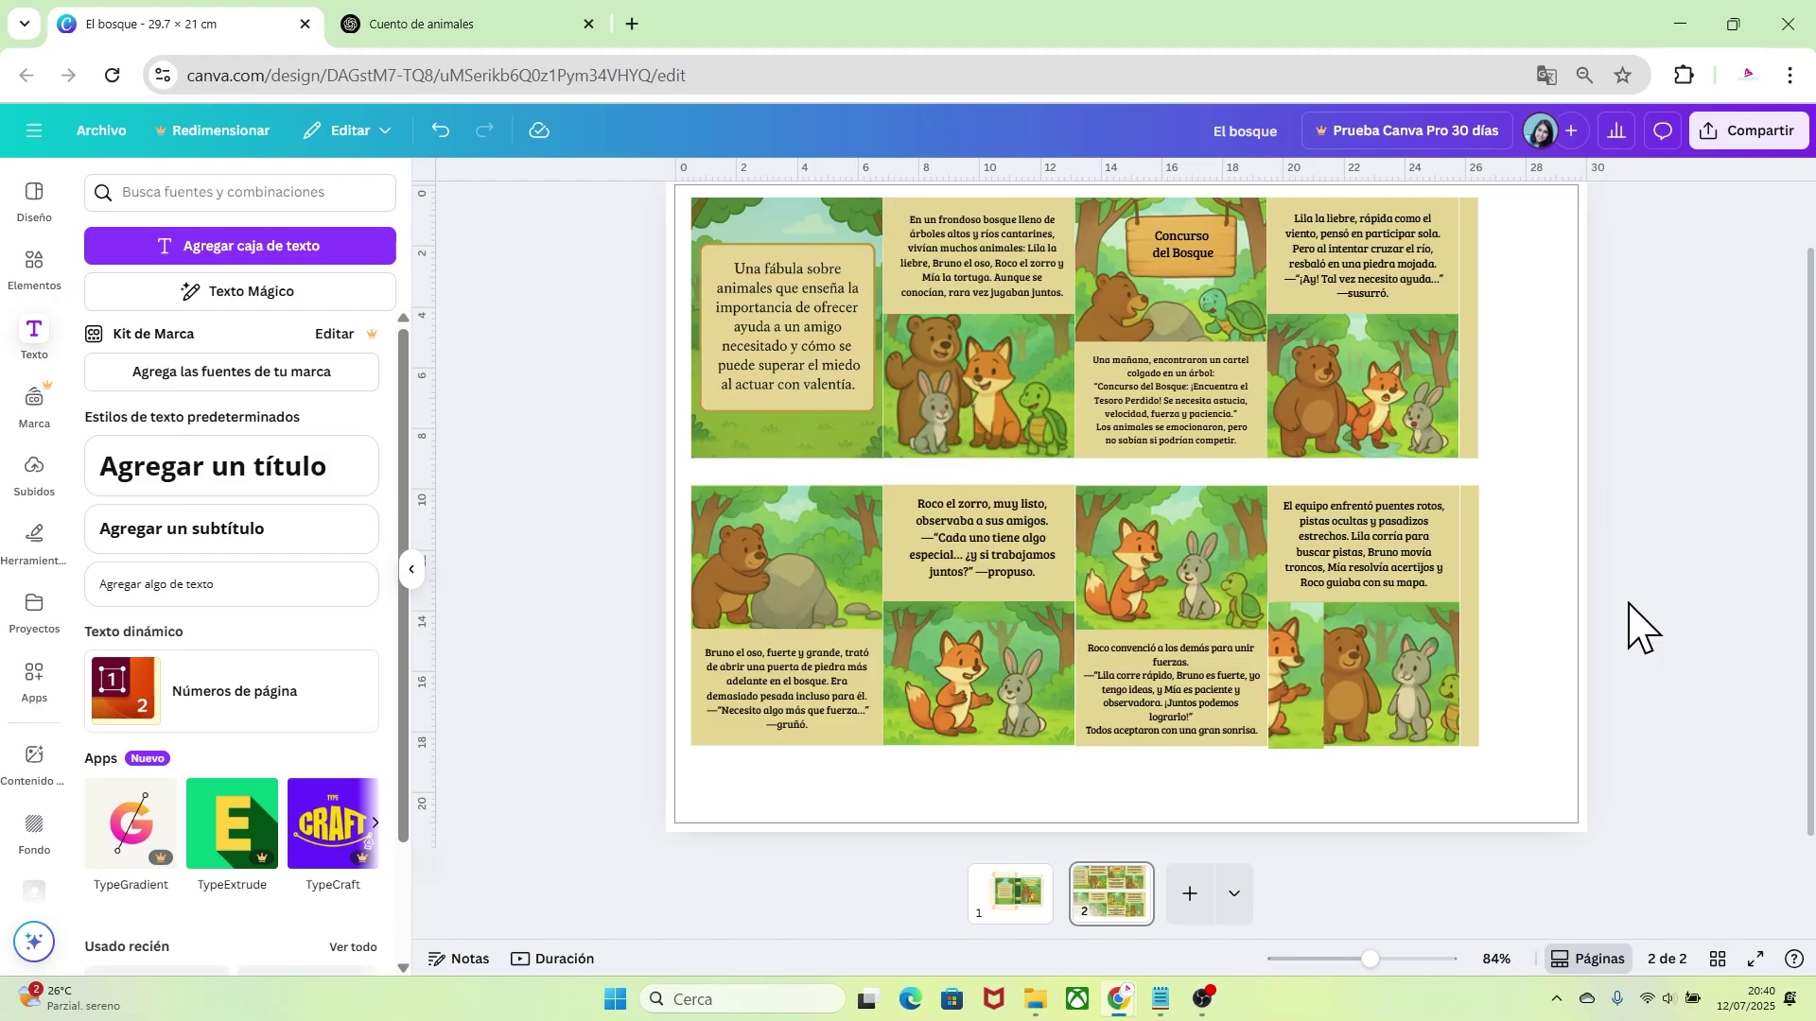
Search the elements library for "mapa antiguo" and limit the results to graphics
{"action": "left_click", "coordinate": [44, 284]}
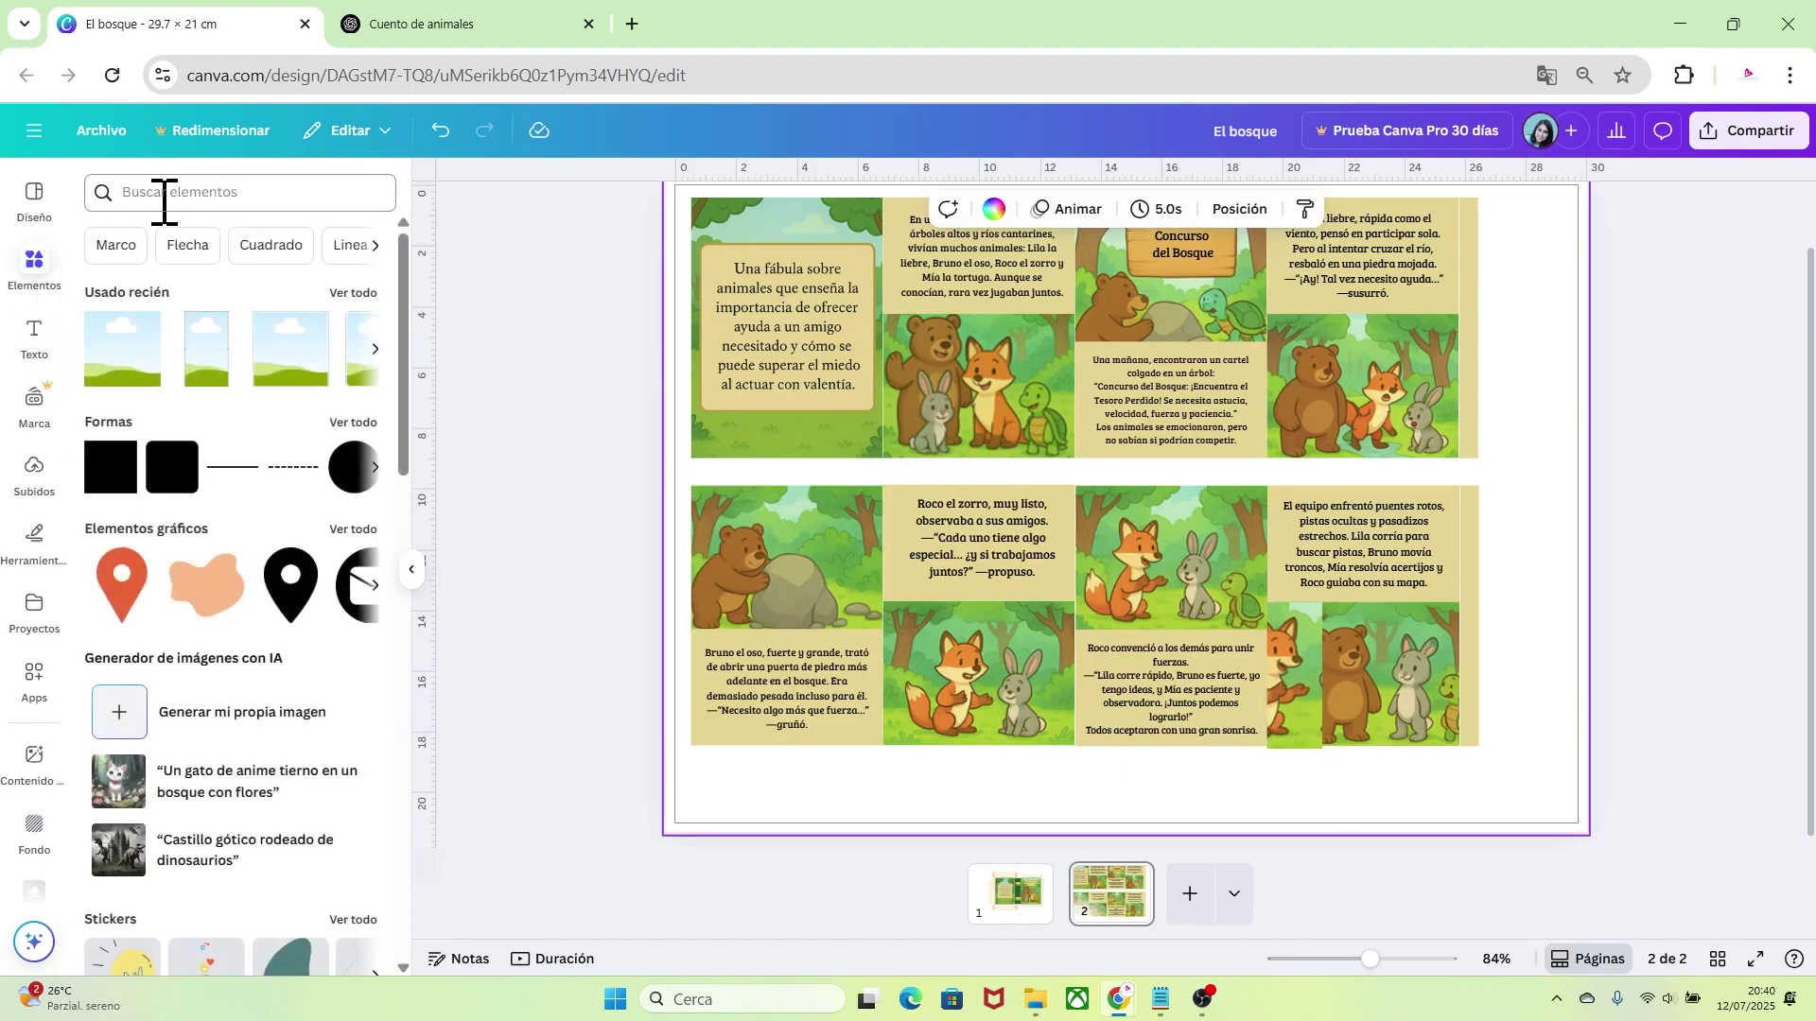
{"action": "left_click", "coordinate": [163, 194]}
{"action": "type", "text": "mapa ant"}
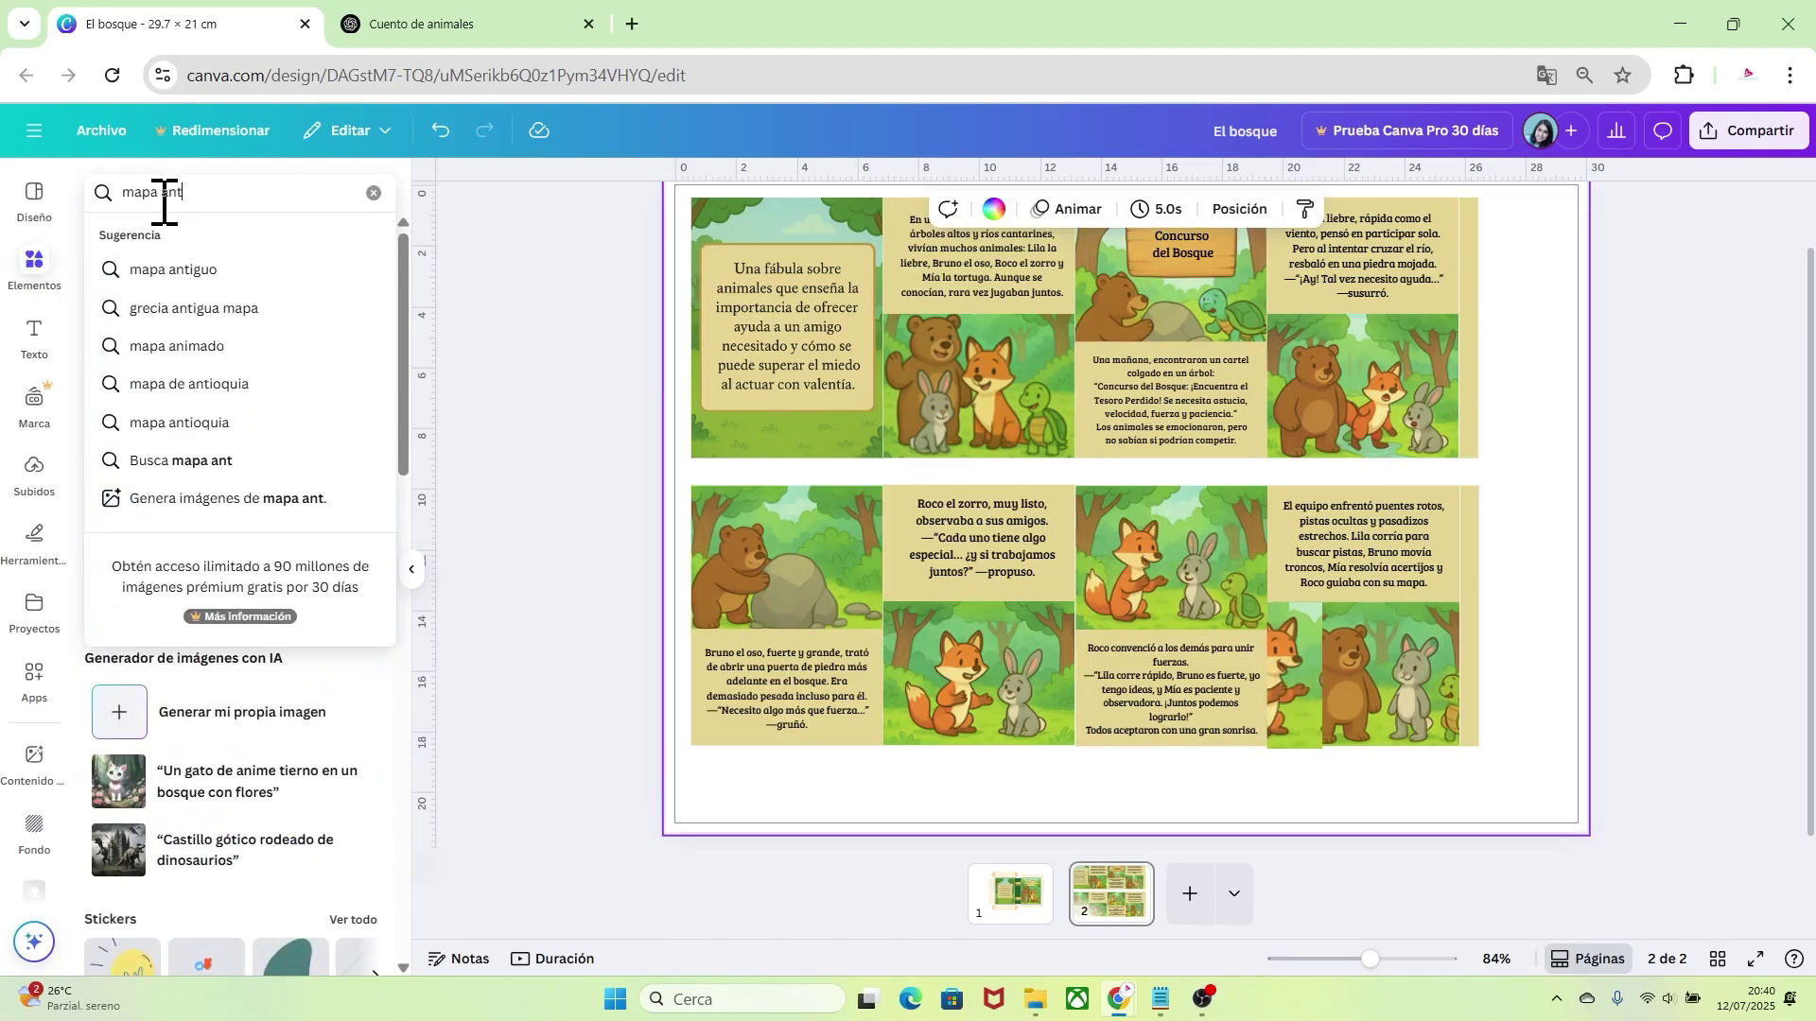
{"action": "type", "text": "iguo"}
{"action": "key", "text": "Return"}
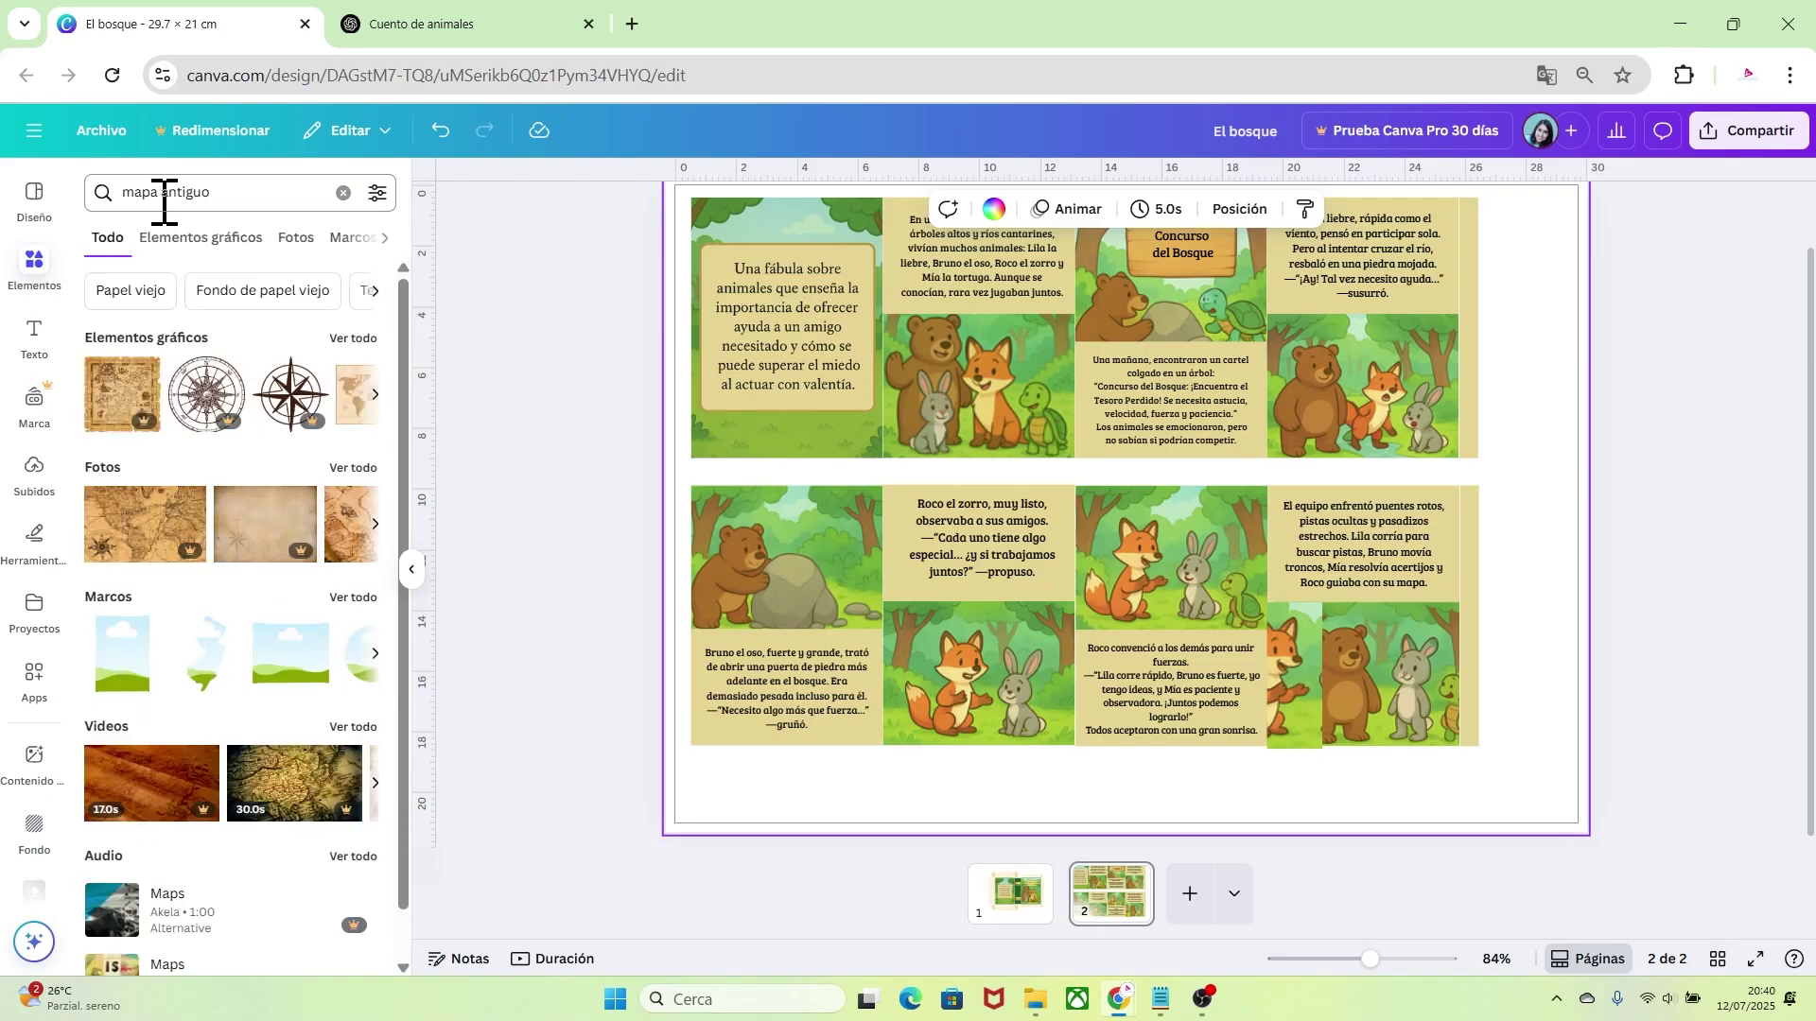
{"action": "left_click", "coordinate": [180, 241]}
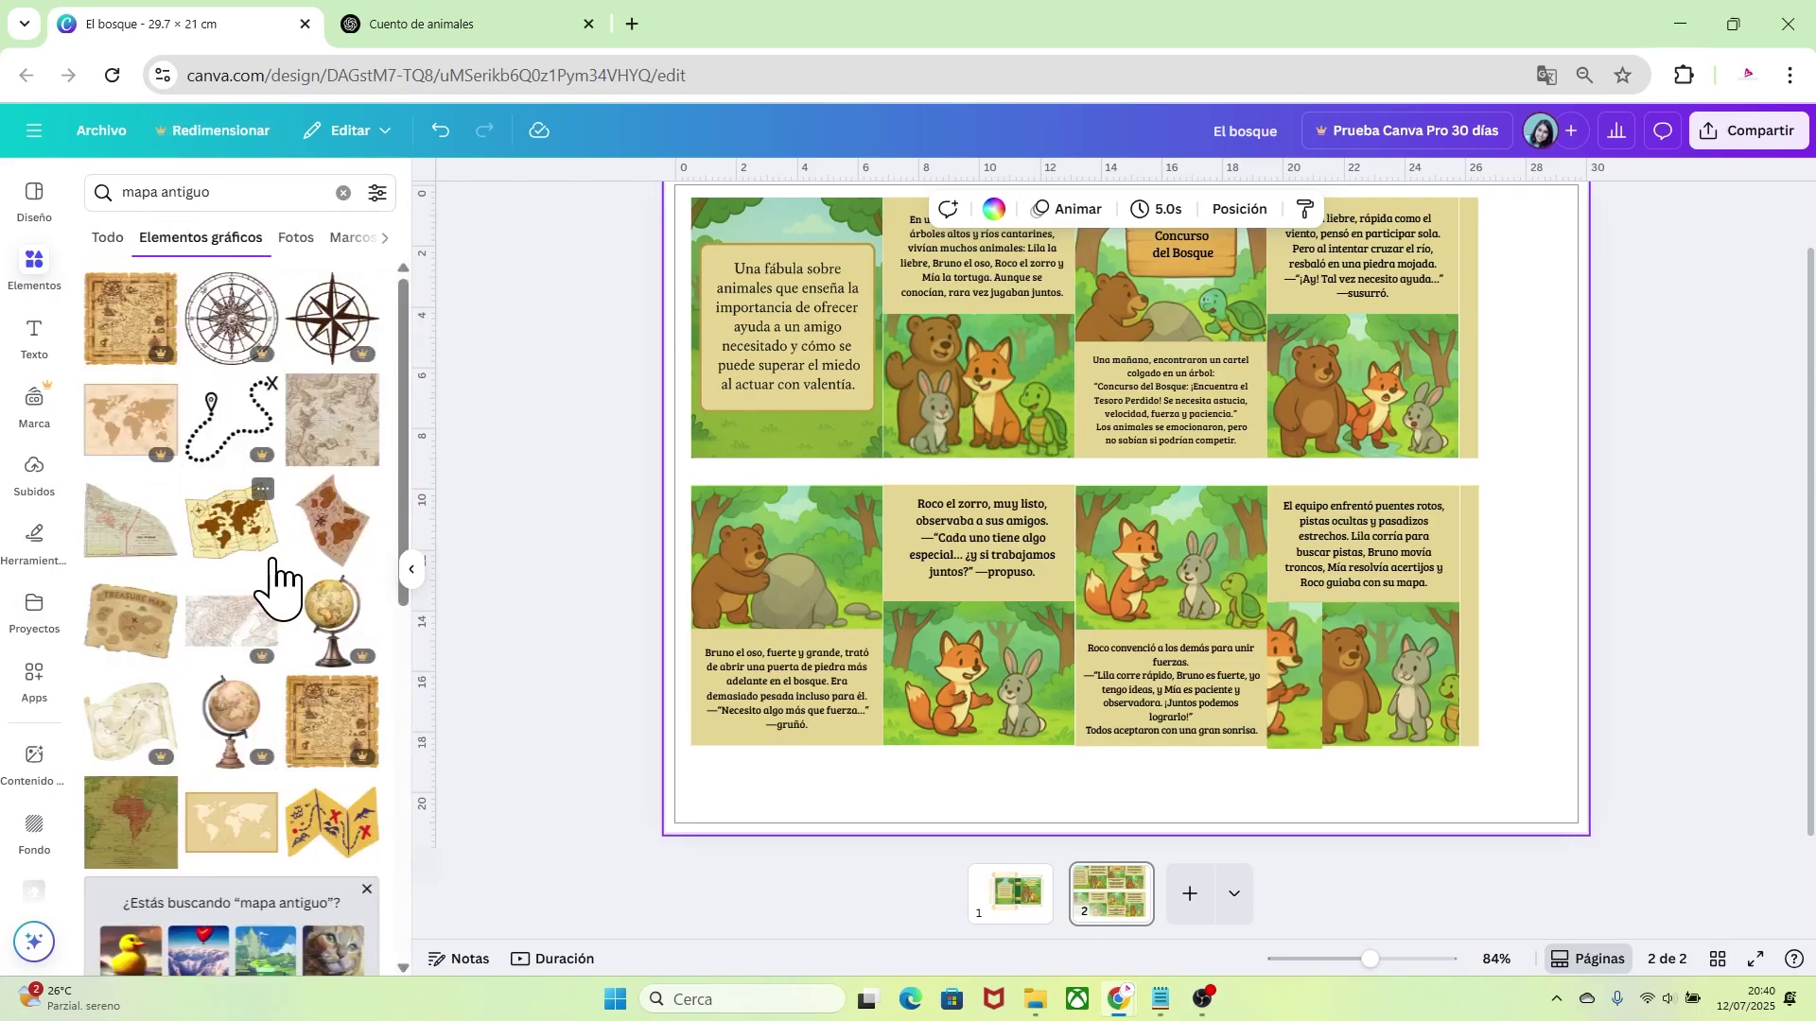
Insert the "Treasure Map" graphic, shrink it and place it in front of the bear in the "El equipo enfrentó" scene
{"action": "left_click", "coordinate": [133, 650]}
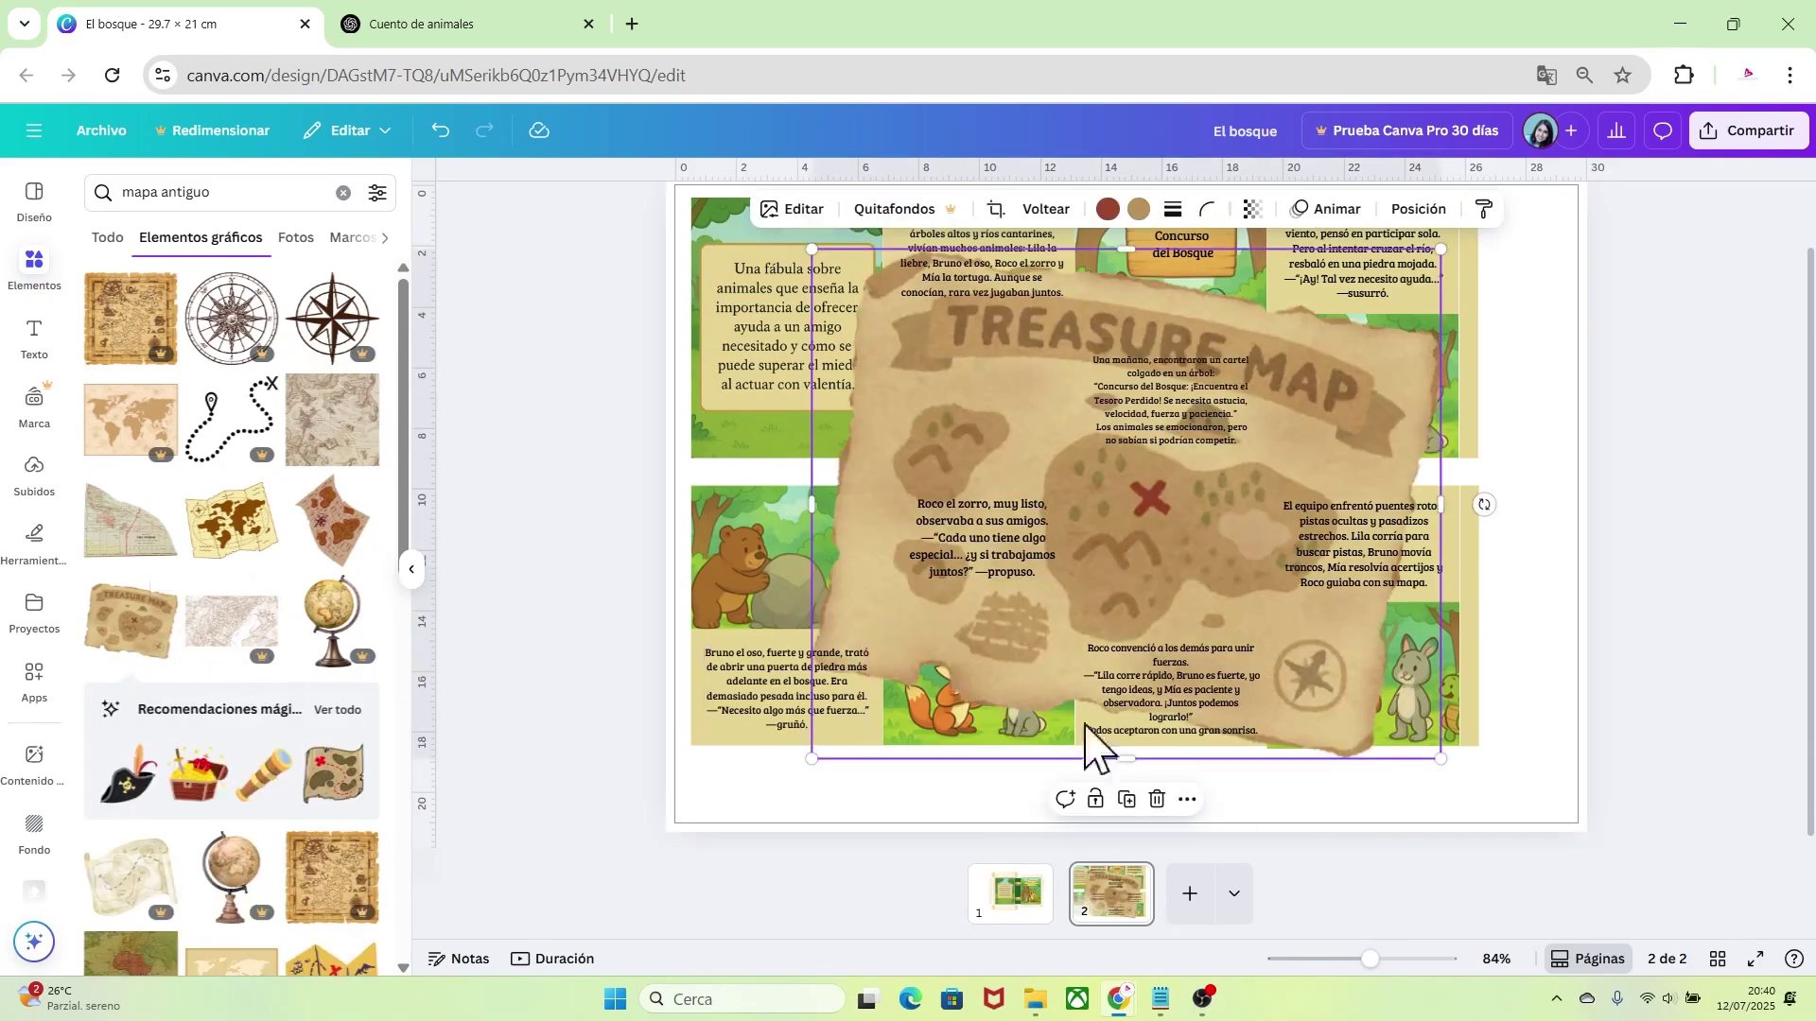
{"action": "left_click_drag", "start_coordinate": [1442, 760], "coordinate": [1379, 797]}
{"action": "left_click", "coordinate": [1390, 683]}
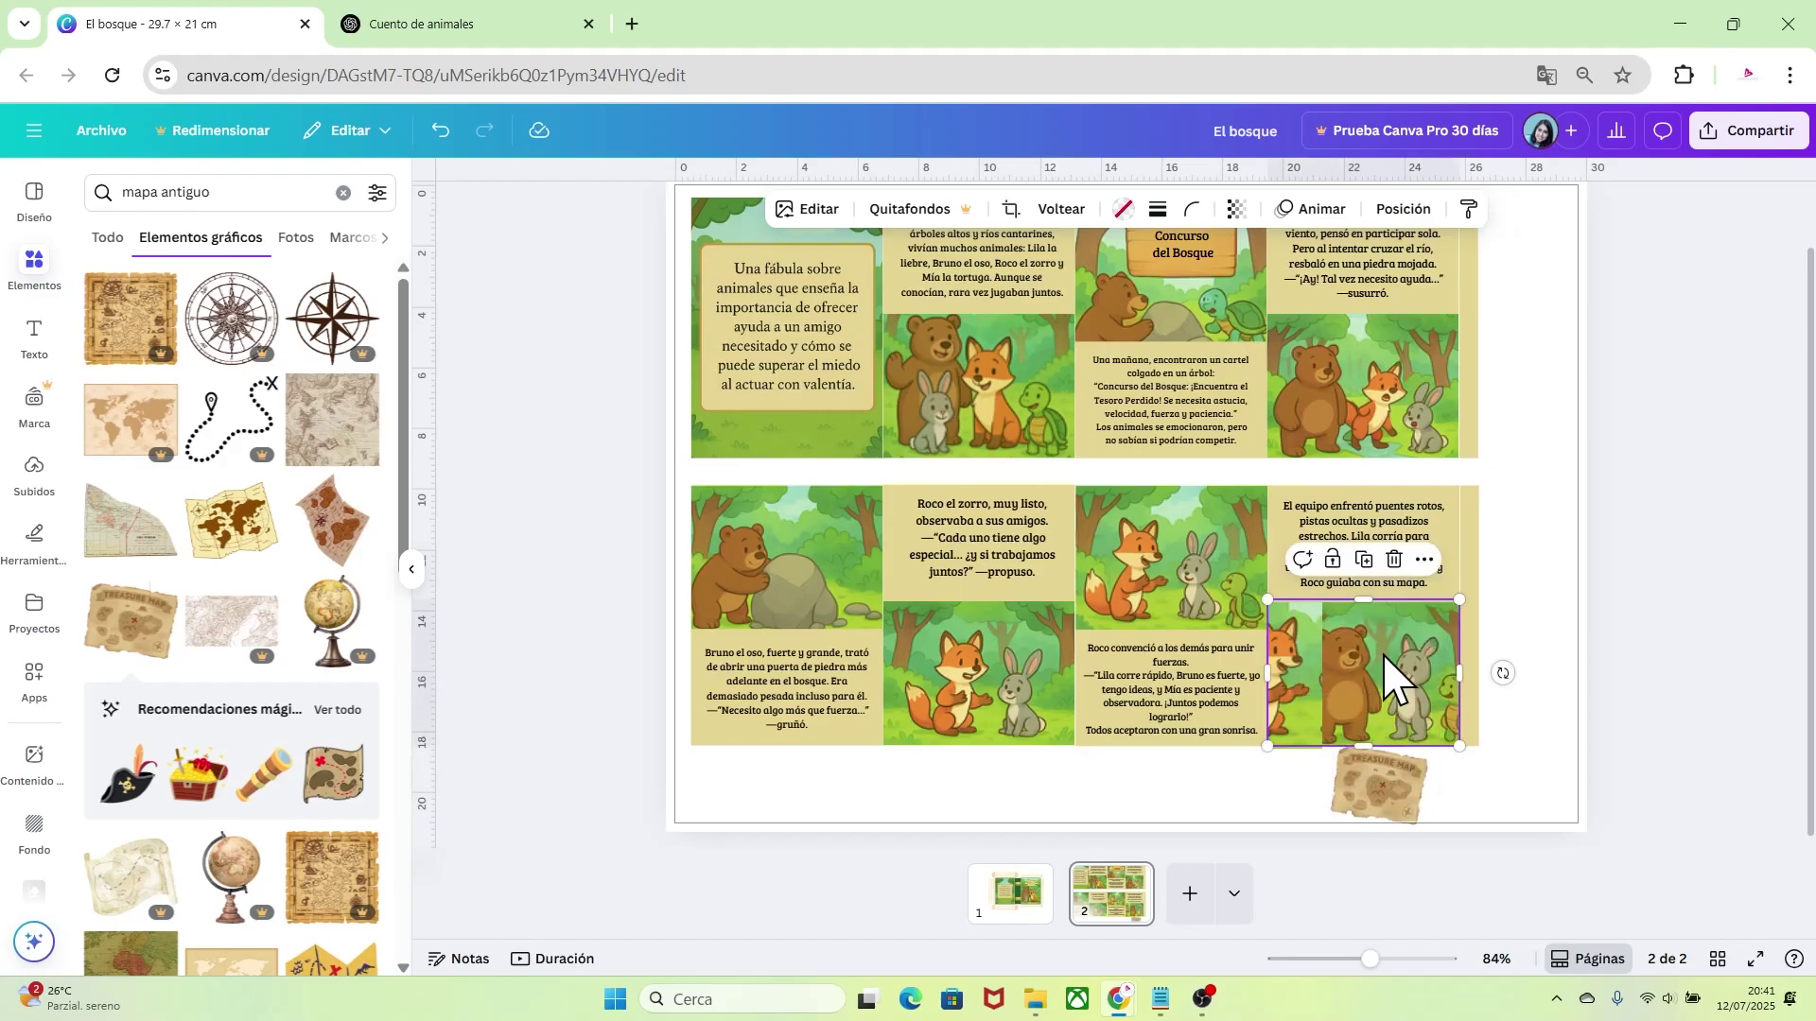
{"action": "right_click", "coordinate": [1386, 720]}
{"action": "left_click", "coordinate": [1309, 721]}
{"action": "right_click", "coordinate": [1352, 776]}
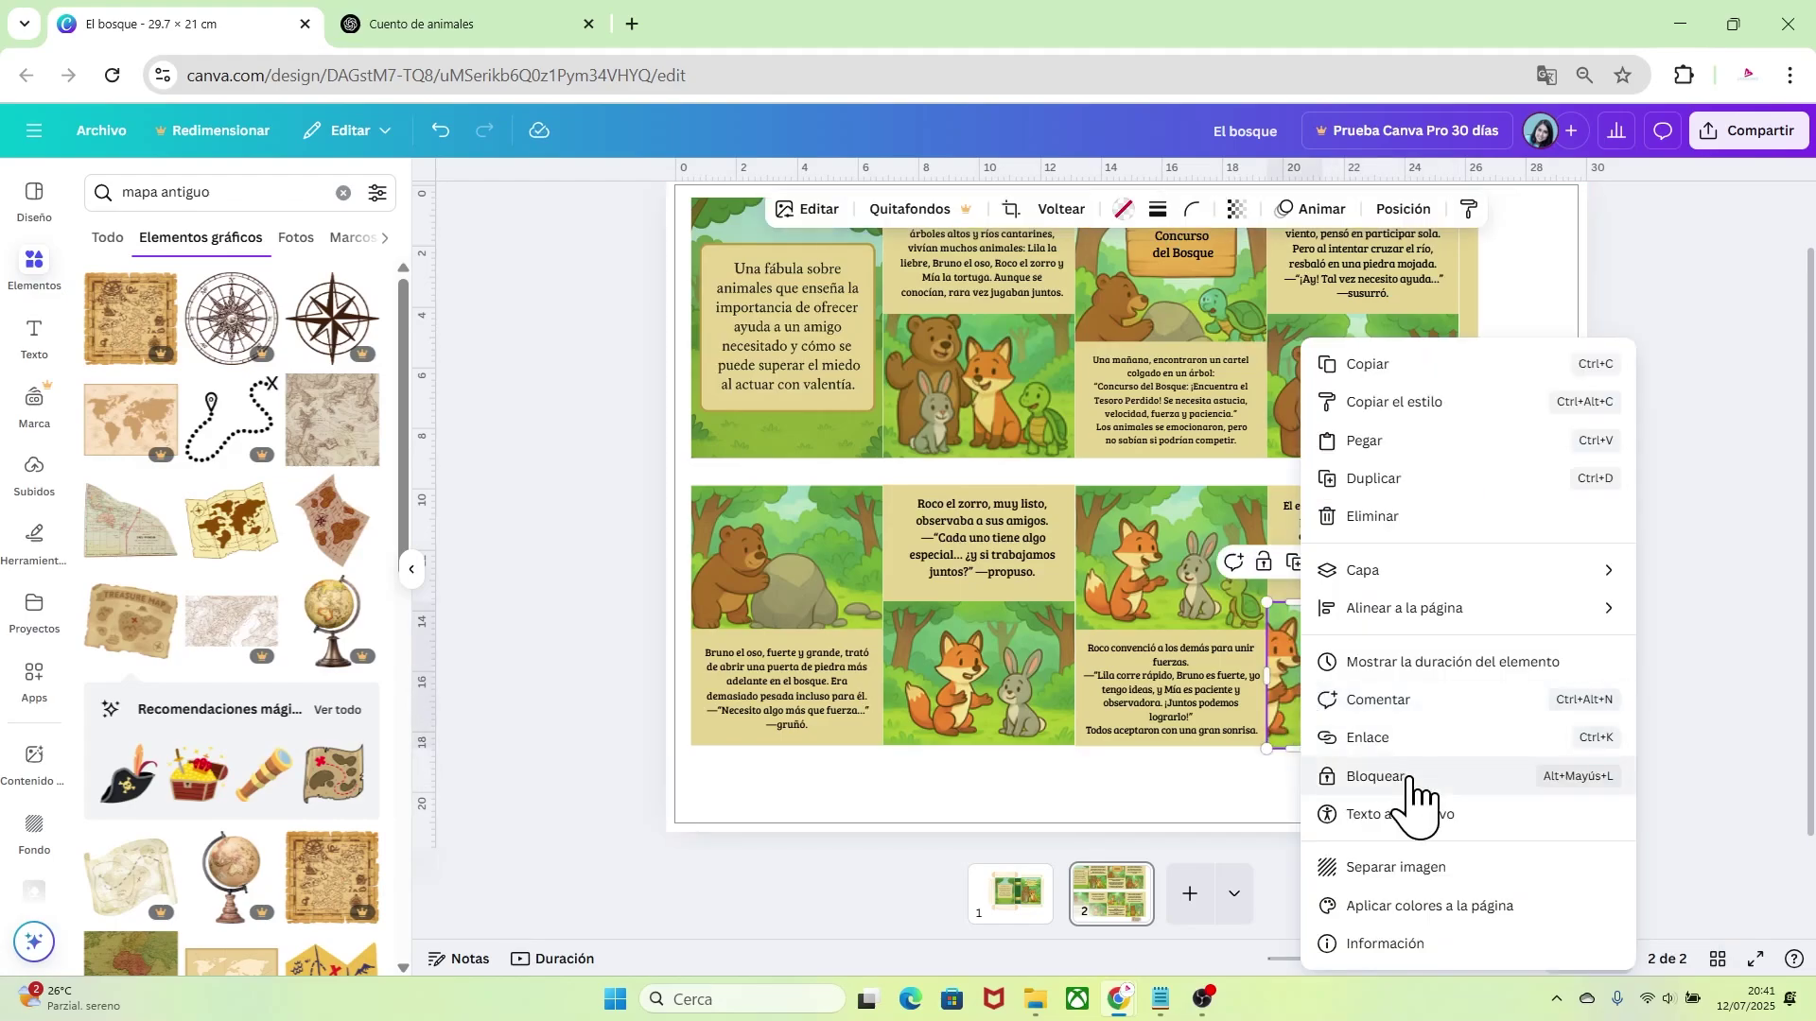
{"action": "left_click", "coordinate": [1358, 769]}
{"action": "left_click_drag", "start_coordinate": [1358, 769], "coordinate": [1338, 699]}
{"action": "left_click_drag", "start_coordinate": [1338, 700], "coordinate": [1324, 708]}
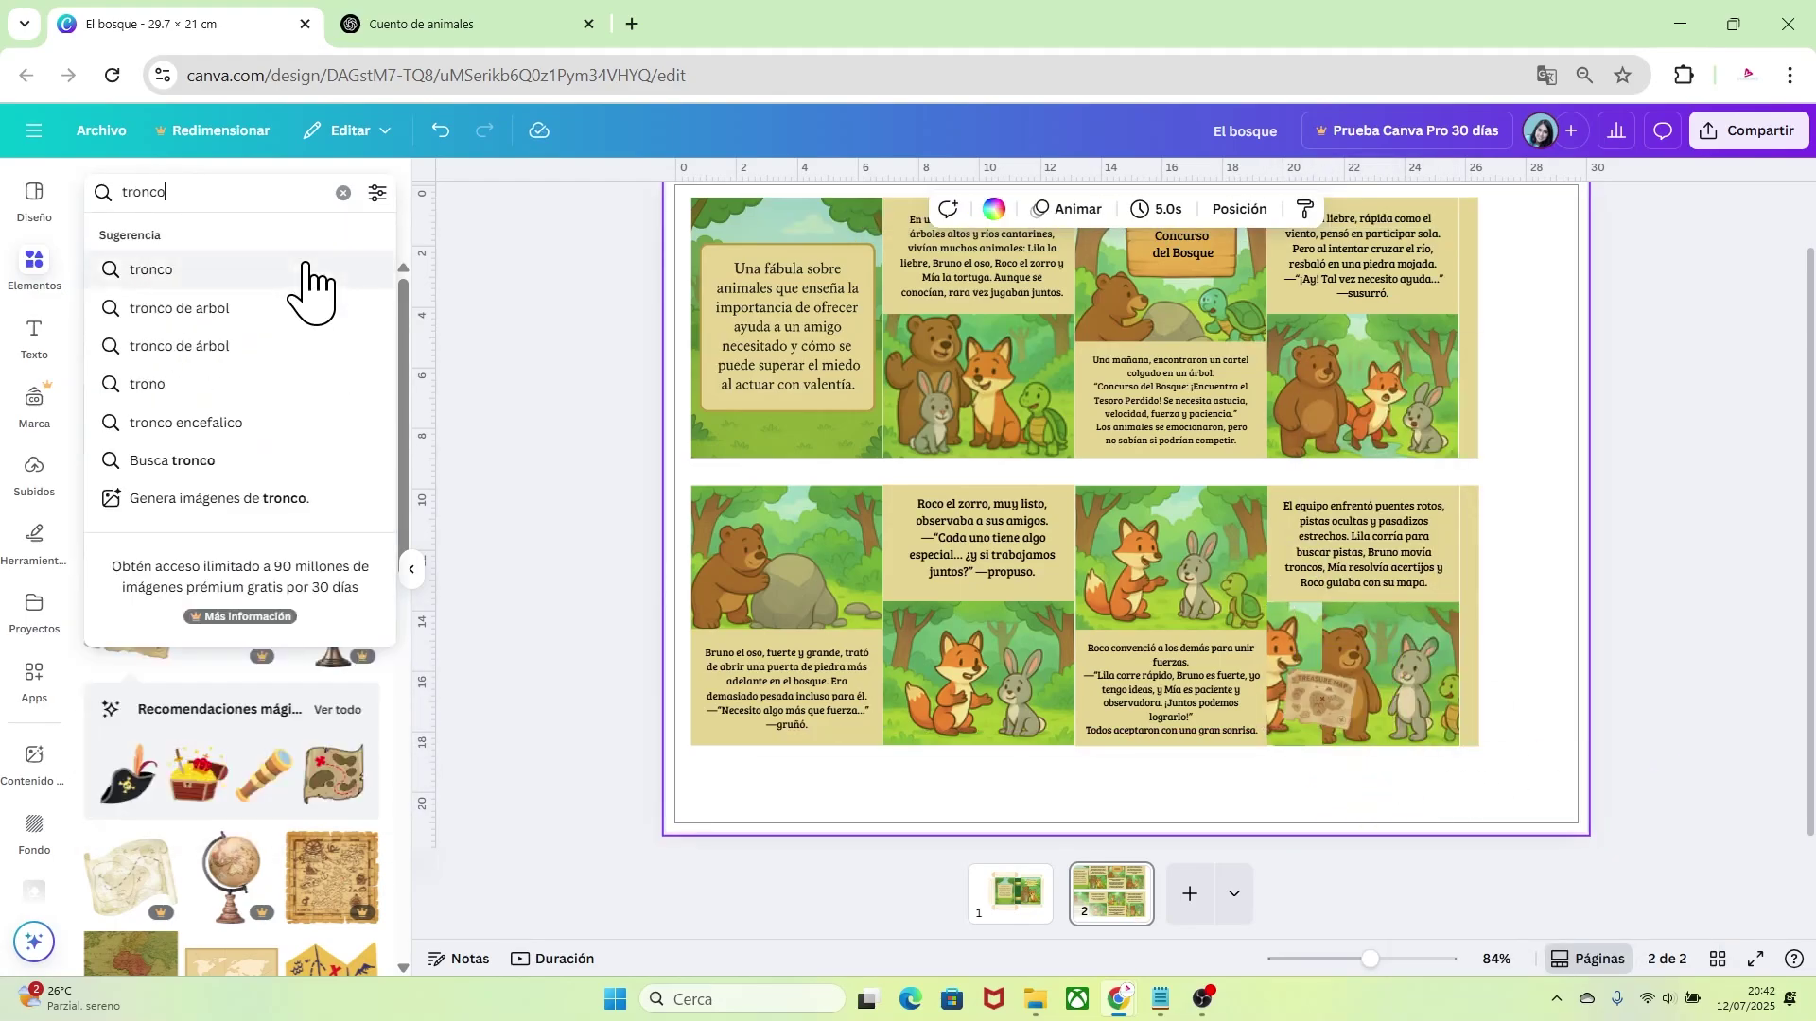
Search the graphics for "tronco" and place a small brown log between the bear and hare in the "El equipo enfrentó" scene
{"action": "left_click", "coordinate": [316, 274]}
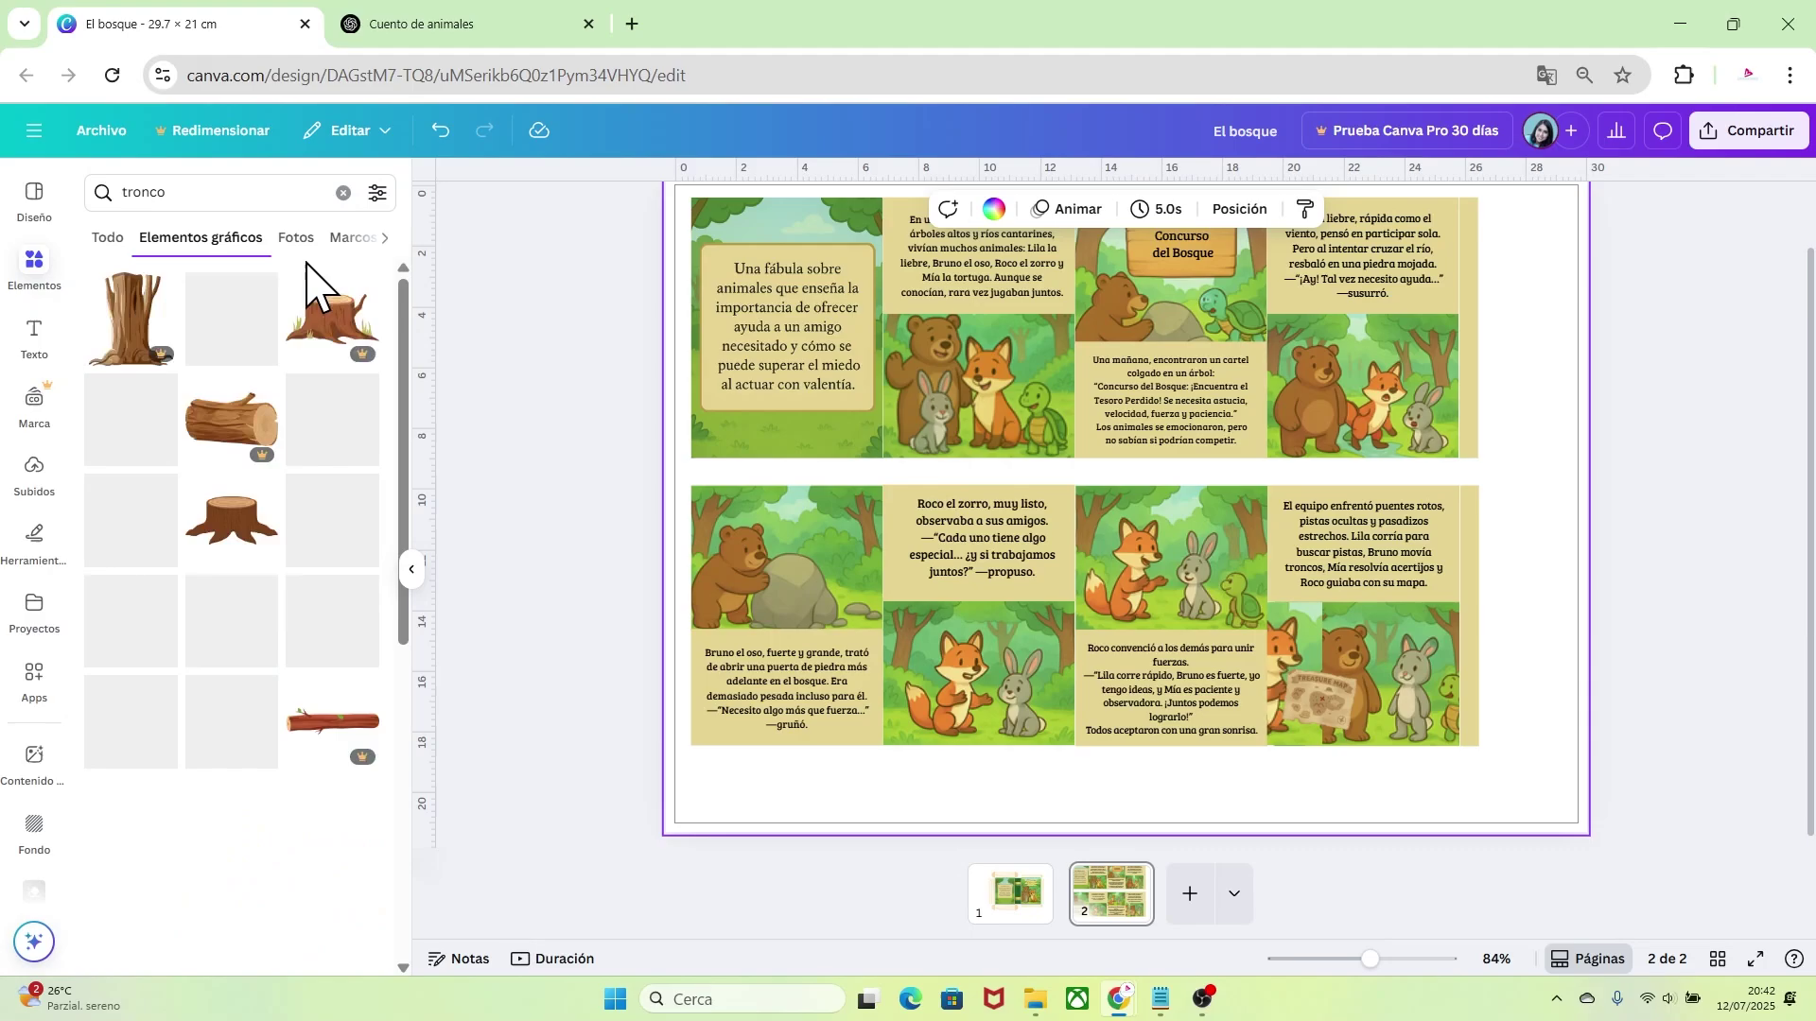
{"action": "scroll", "coordinate": [283, 501], "scroll_direction": "down", "scroll_amount": 3}
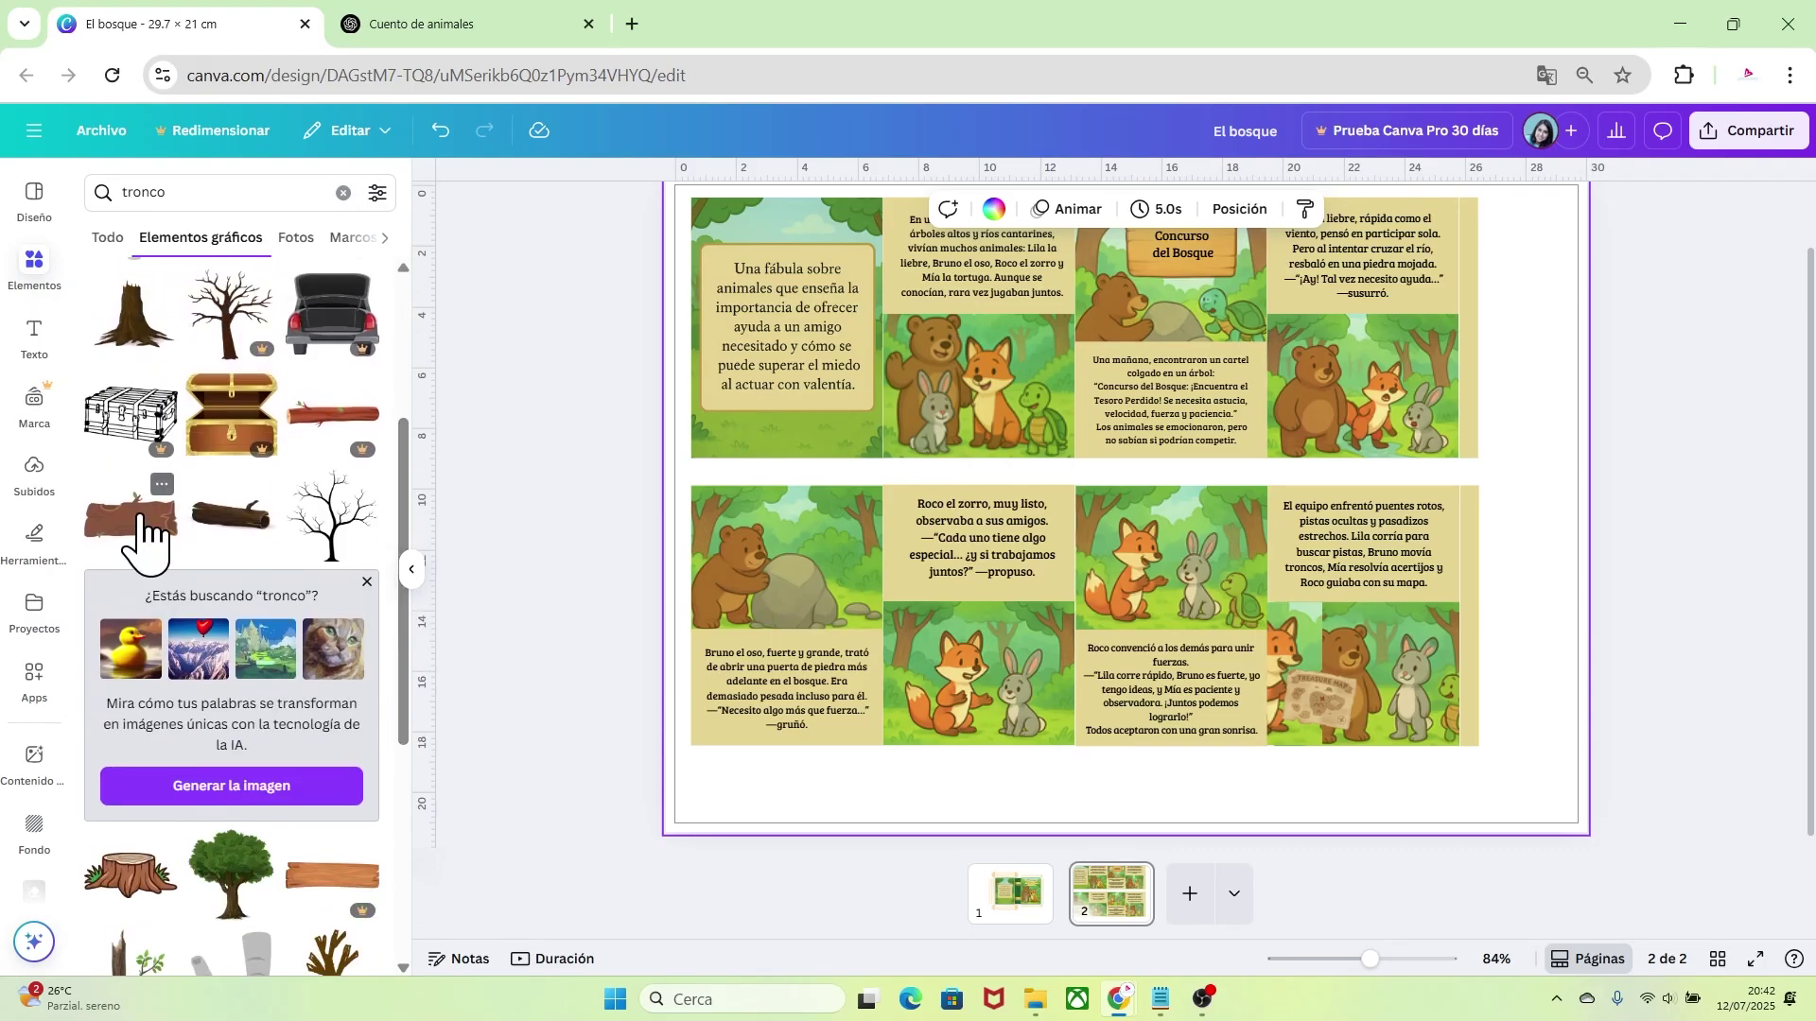
{"action": "left_click_drag", "start_coordinate": [142, 520], "coordinate": [1371, 697]}
{"action": "left_click_drag", "start_coordinate": [1352, 761], "coordinate": [1248, 708]}
{"action": "left_click", "coordinate": [1381, 208]}
{"action": "left_click", "coordinate": [1319, 700]}
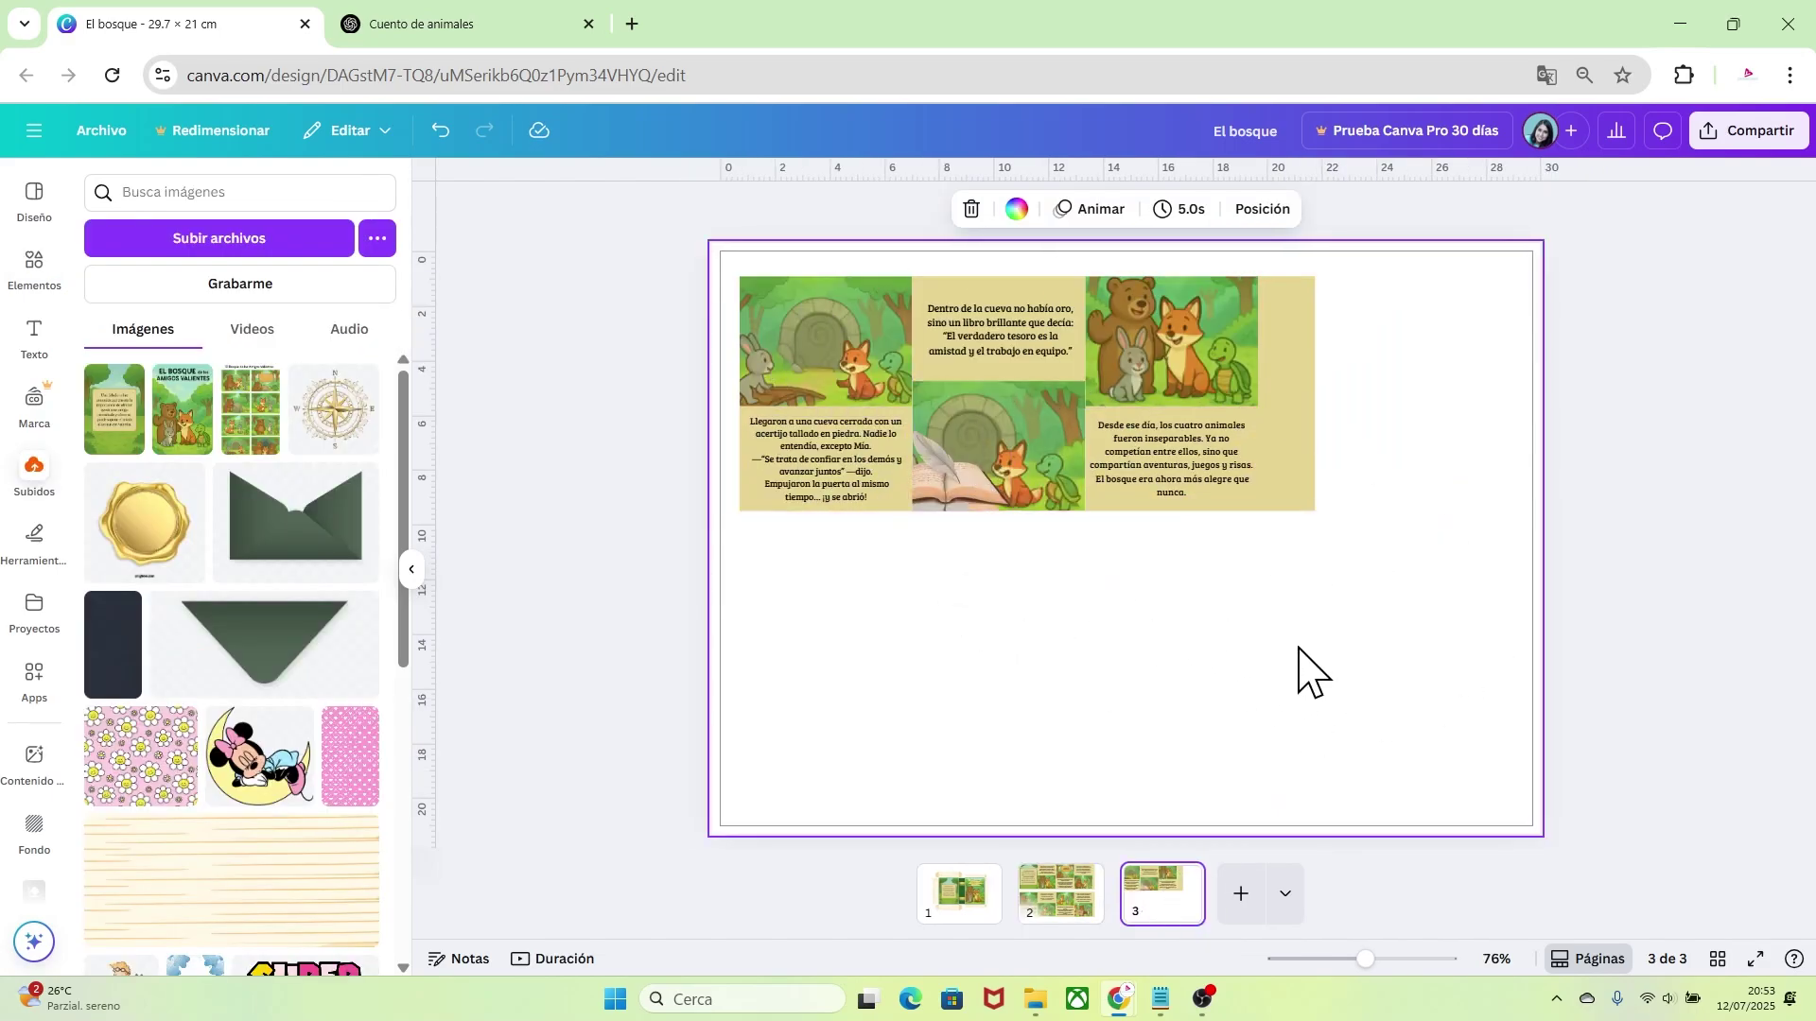
Return to page 2 and download pages 1–3 of the design as a "PDF para impresión" file
{"action": "left_click", "coordinate": [1087, 908]}
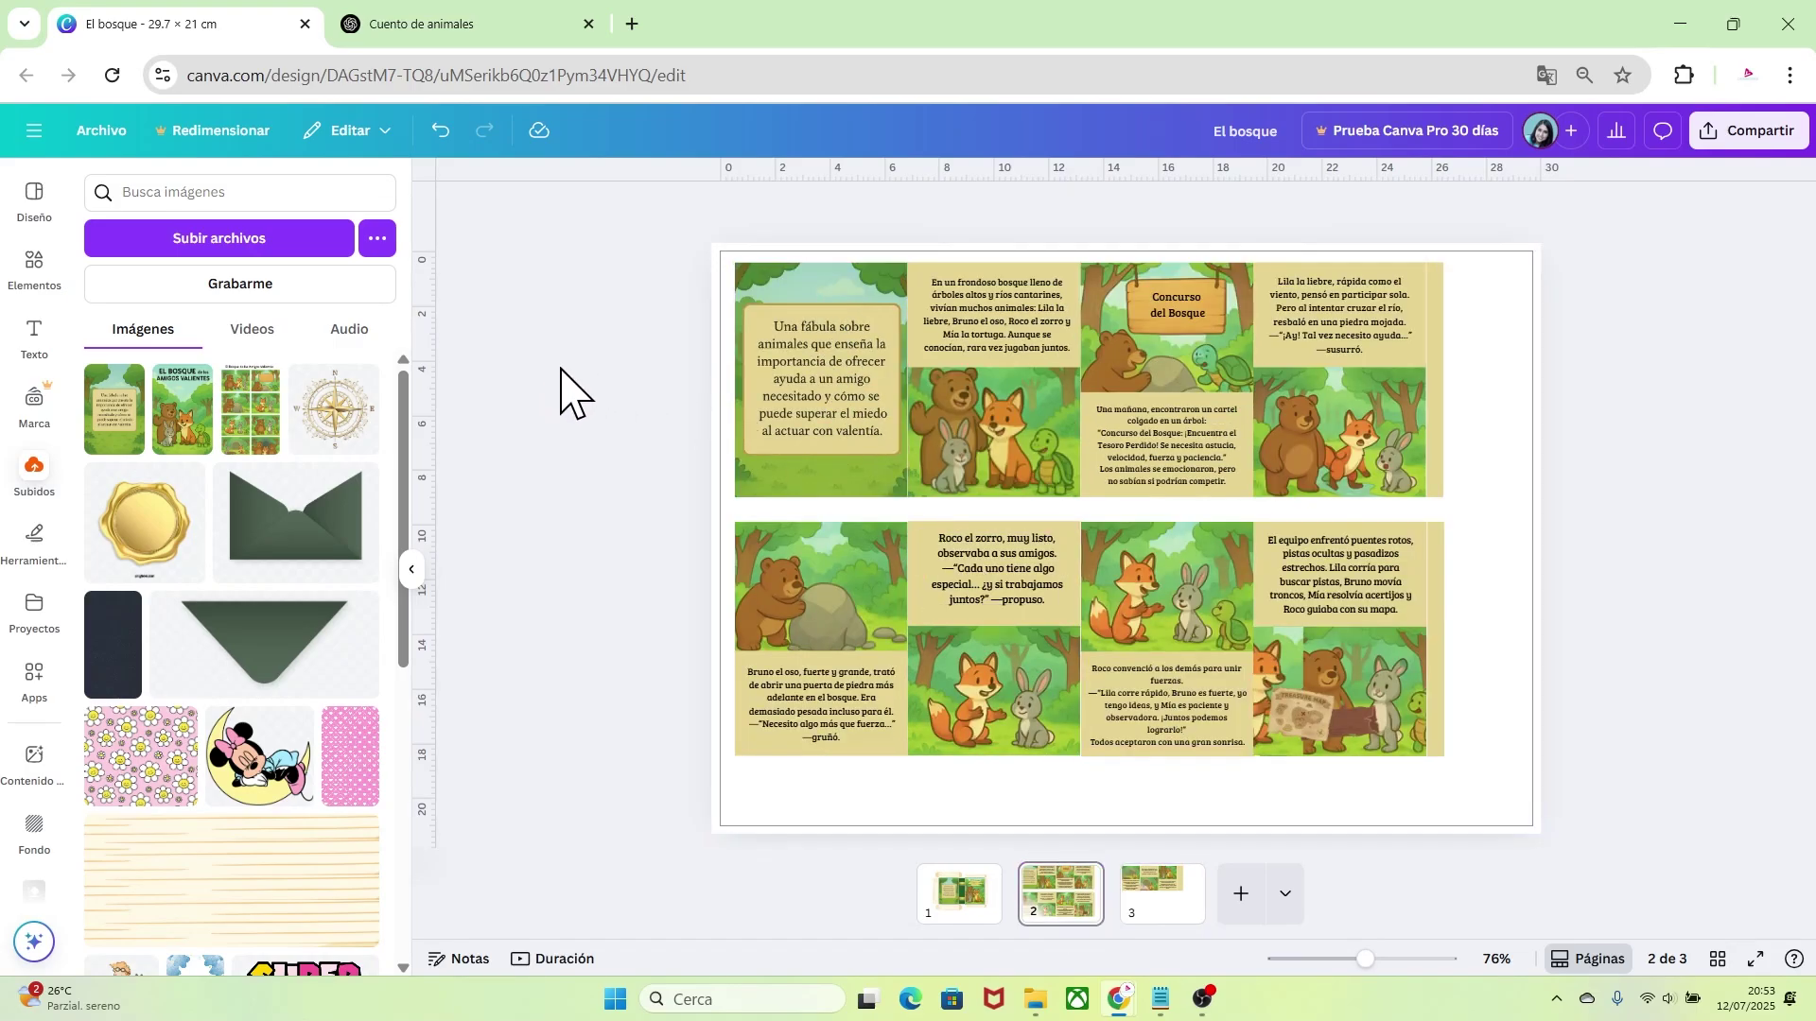
{"action": "left_click", "coordinate": [101, 131]}
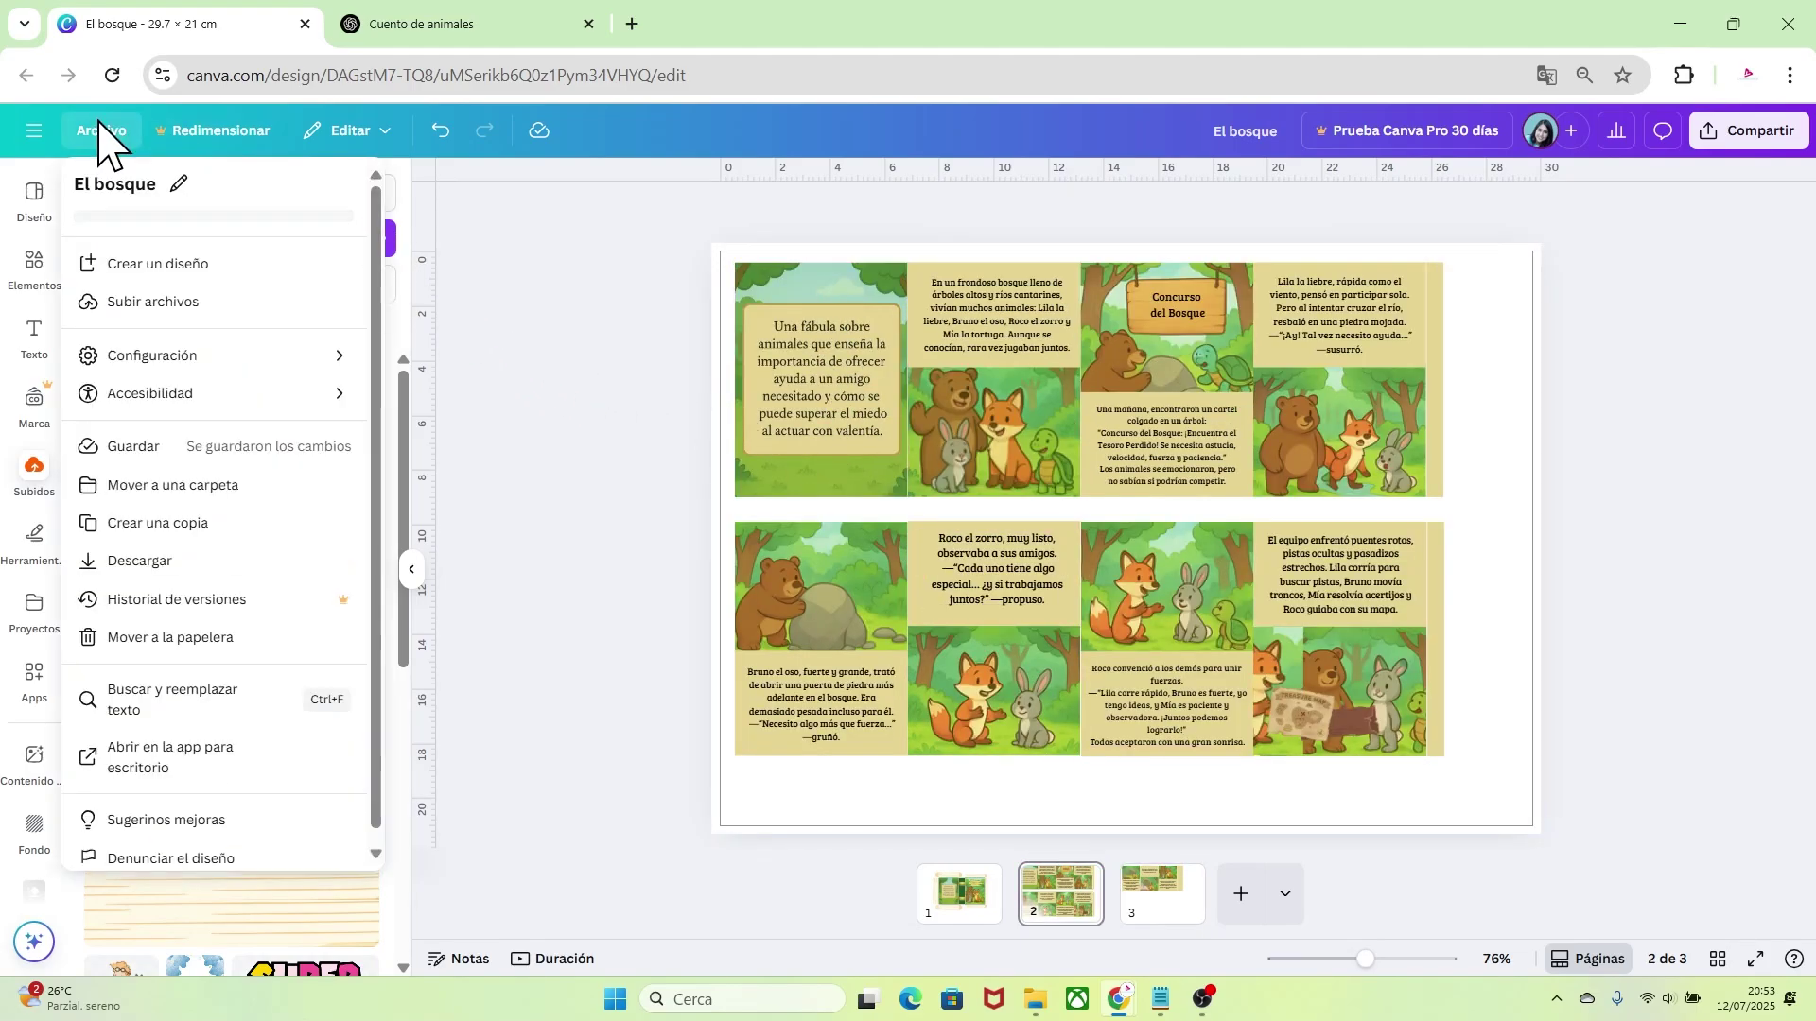
{"action": "left_click", "coordinate": [151, 563]}
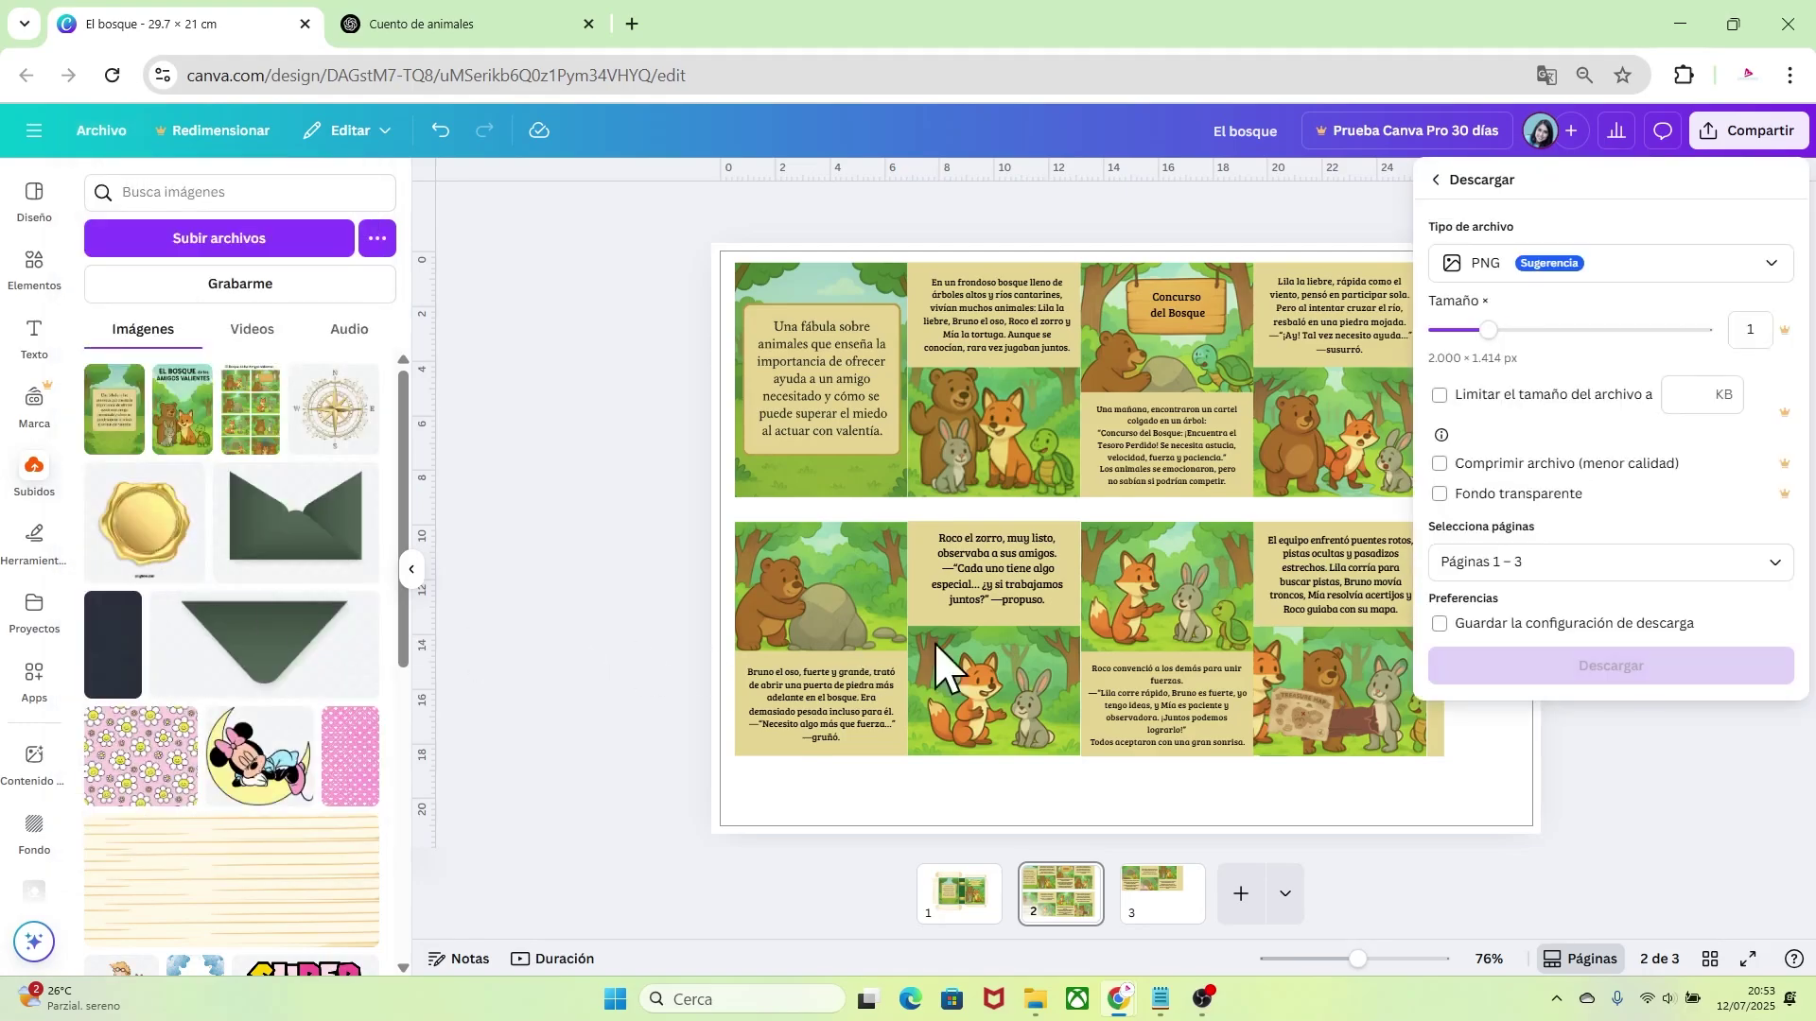
{"action": "left_click", "coordinate": [1765, 275]}
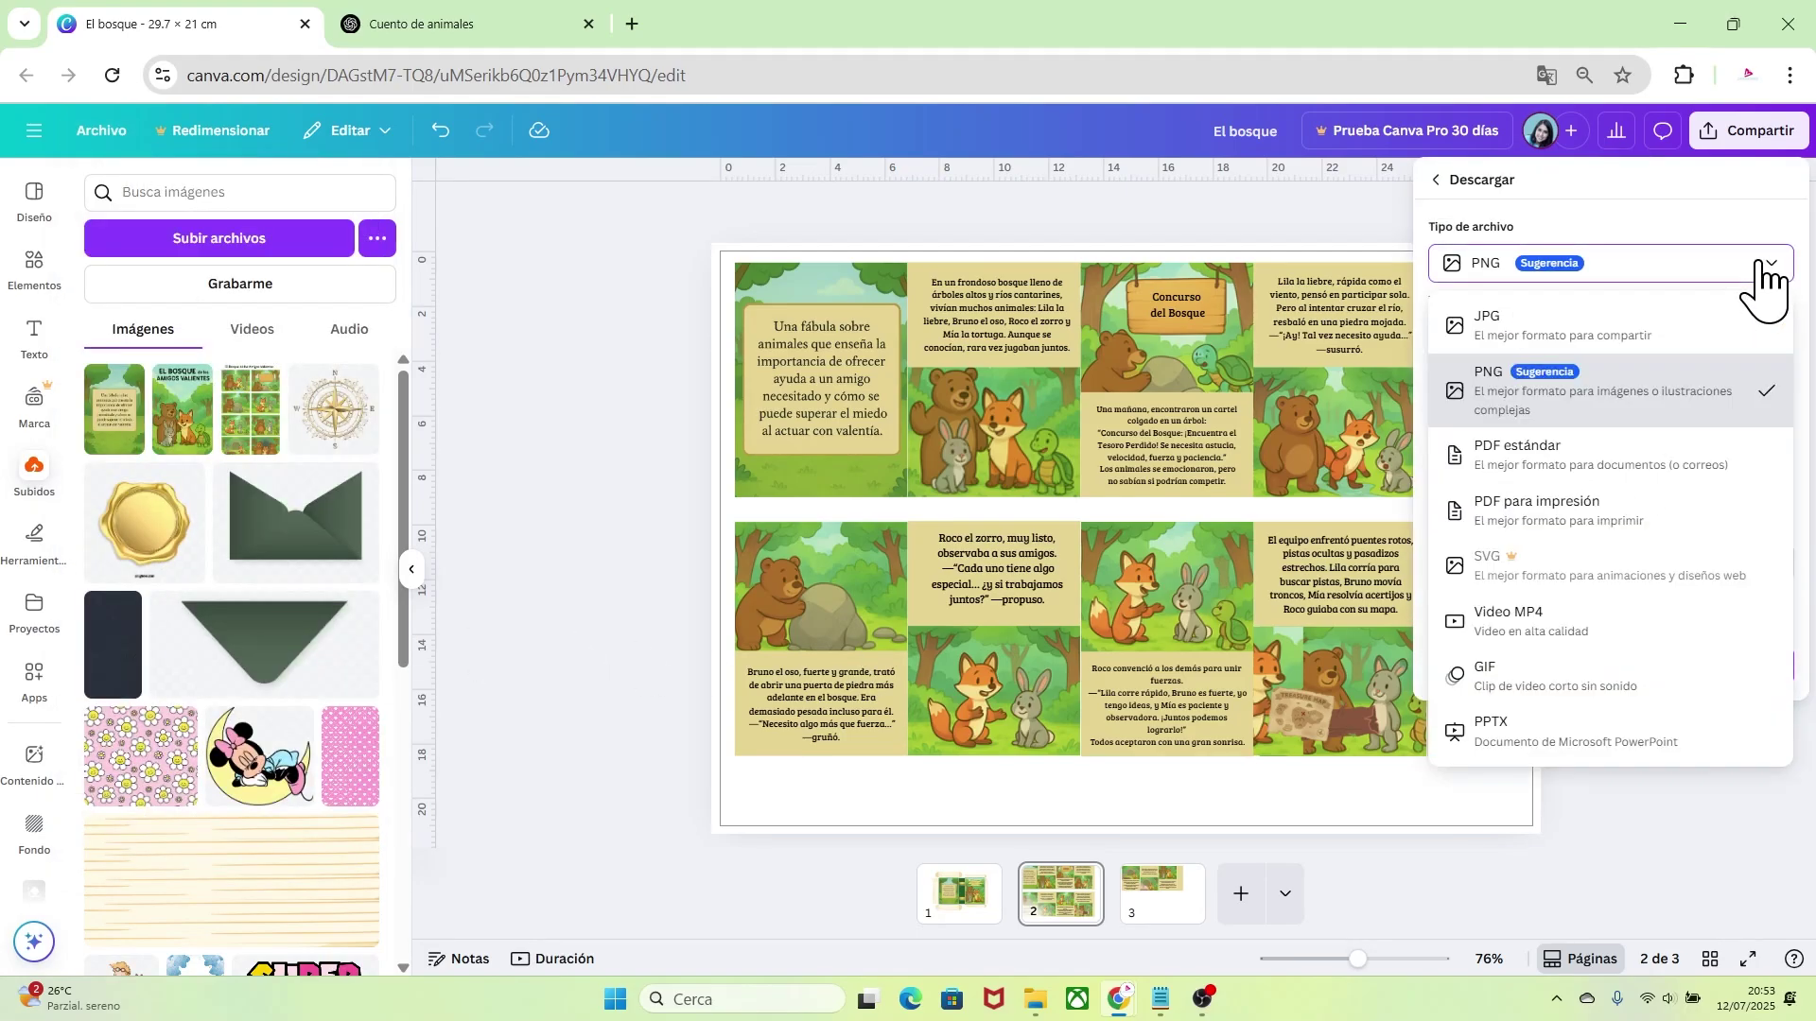
{"action": "left_click", "coordinate": [1540, 518]}
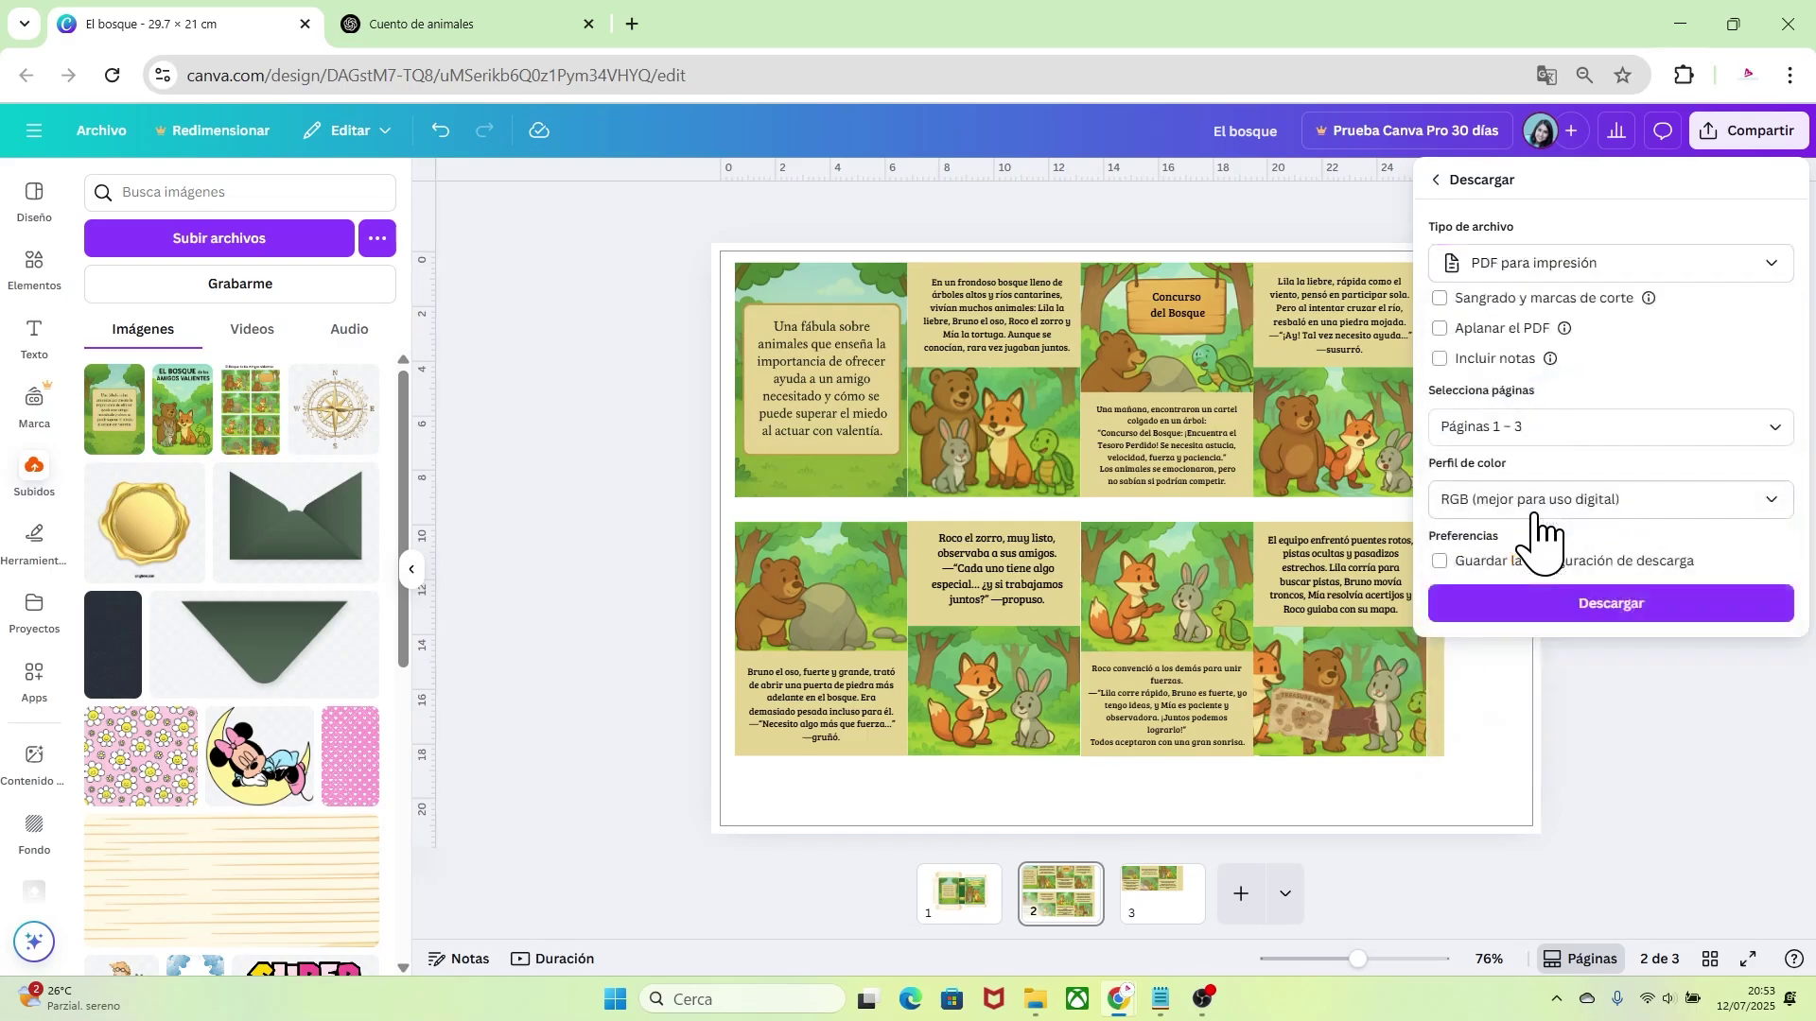
{"action": "left_click", "coordinate": [1607, 606]}
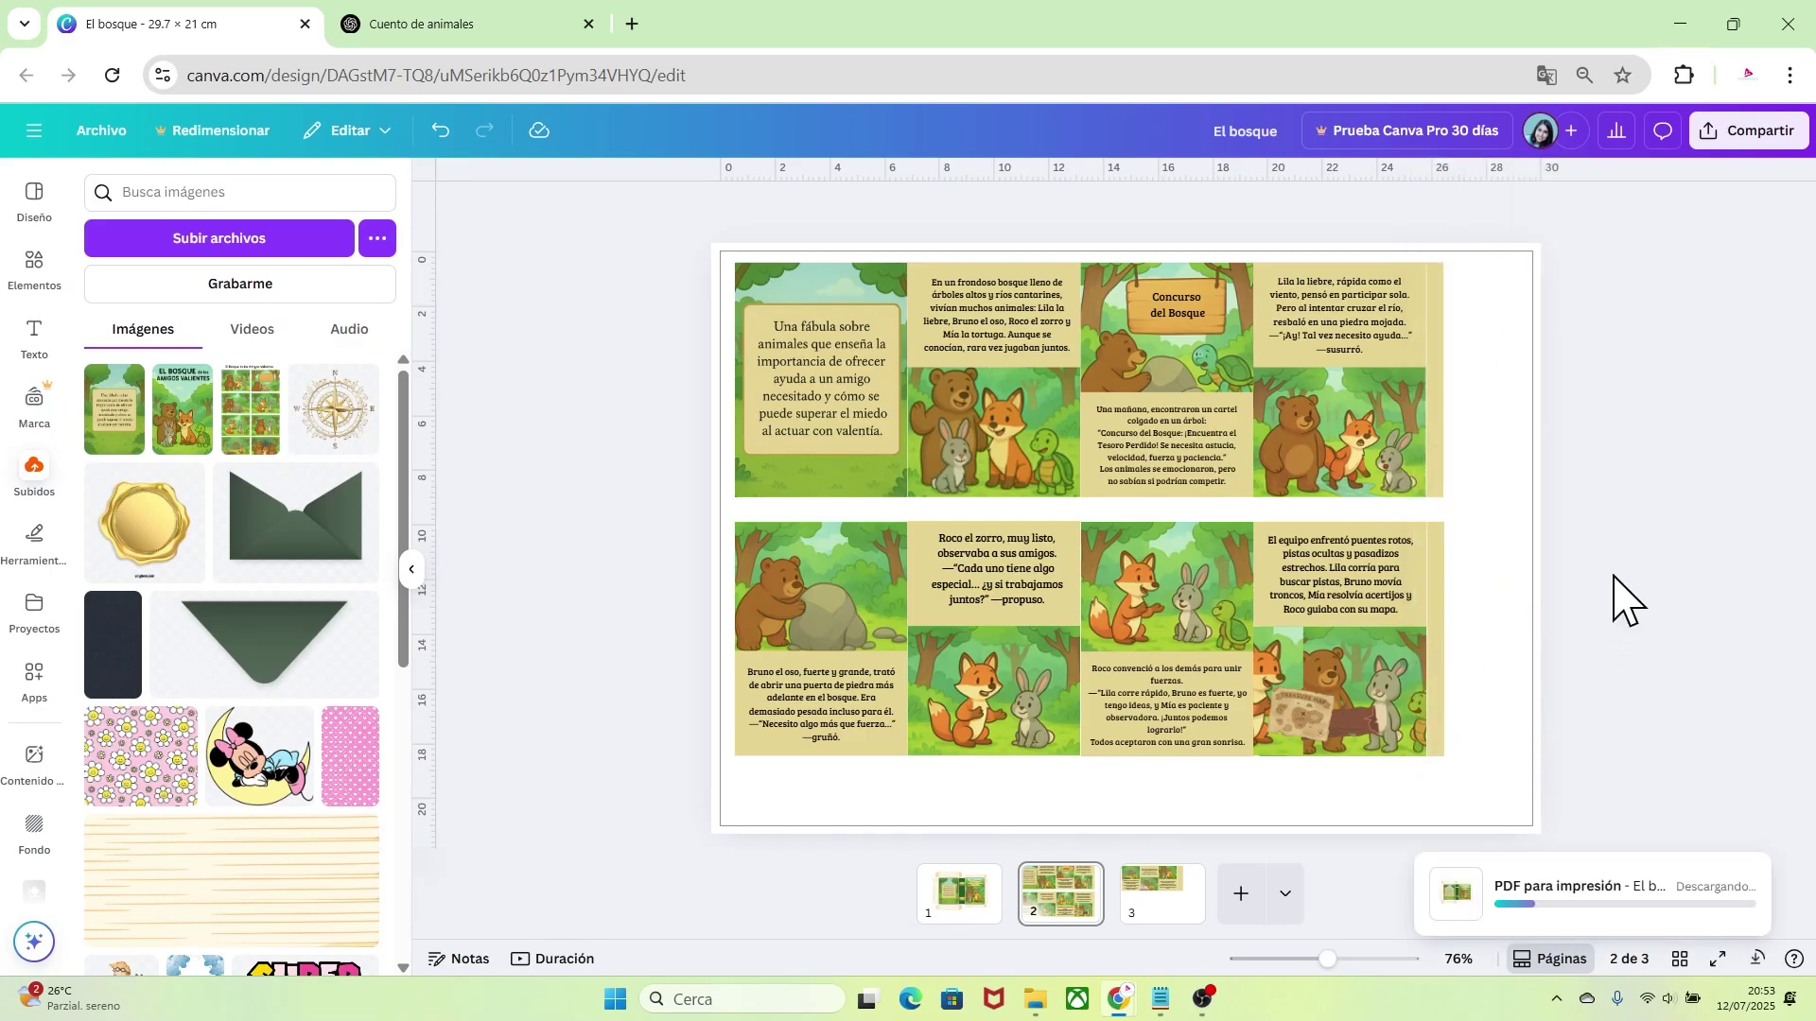
Open the downloaded El bosque.pdf and check the box template and the story panels on pages 2 and 3
{"action": "left_click", "coordinate": [1489, 148]}
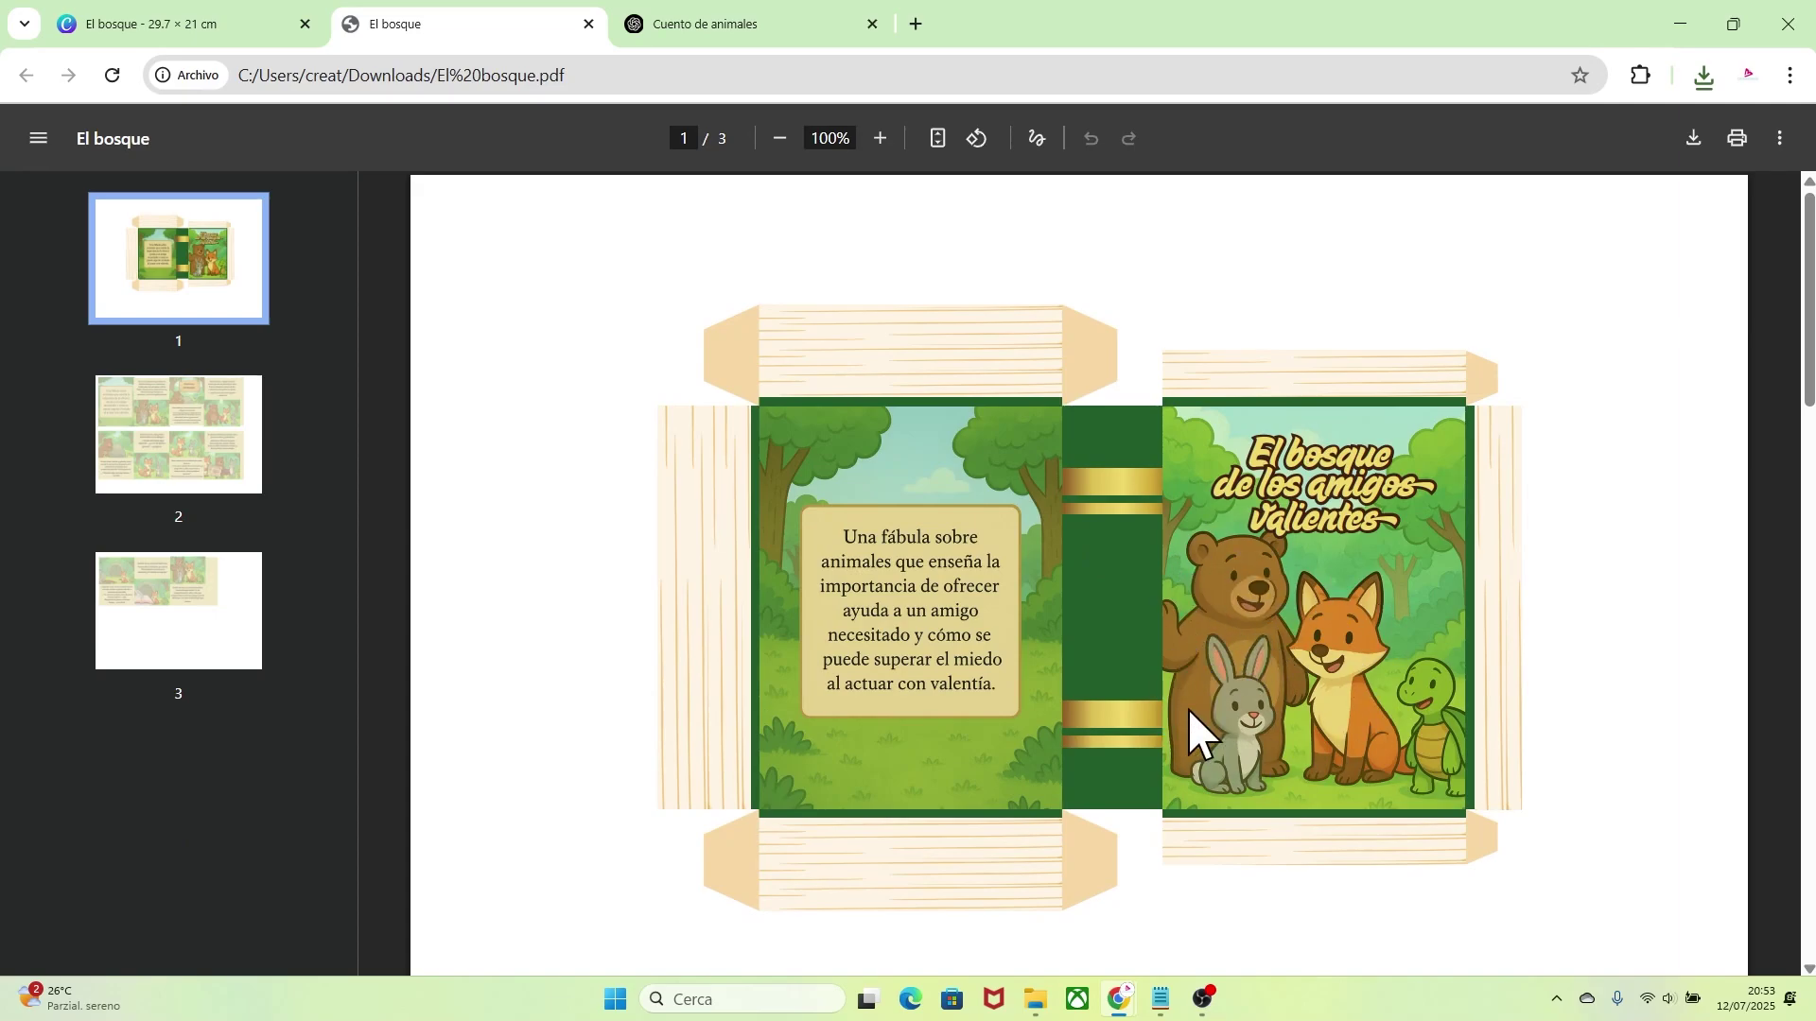
{"action": "left_click", "coordinate": [203, 444]}
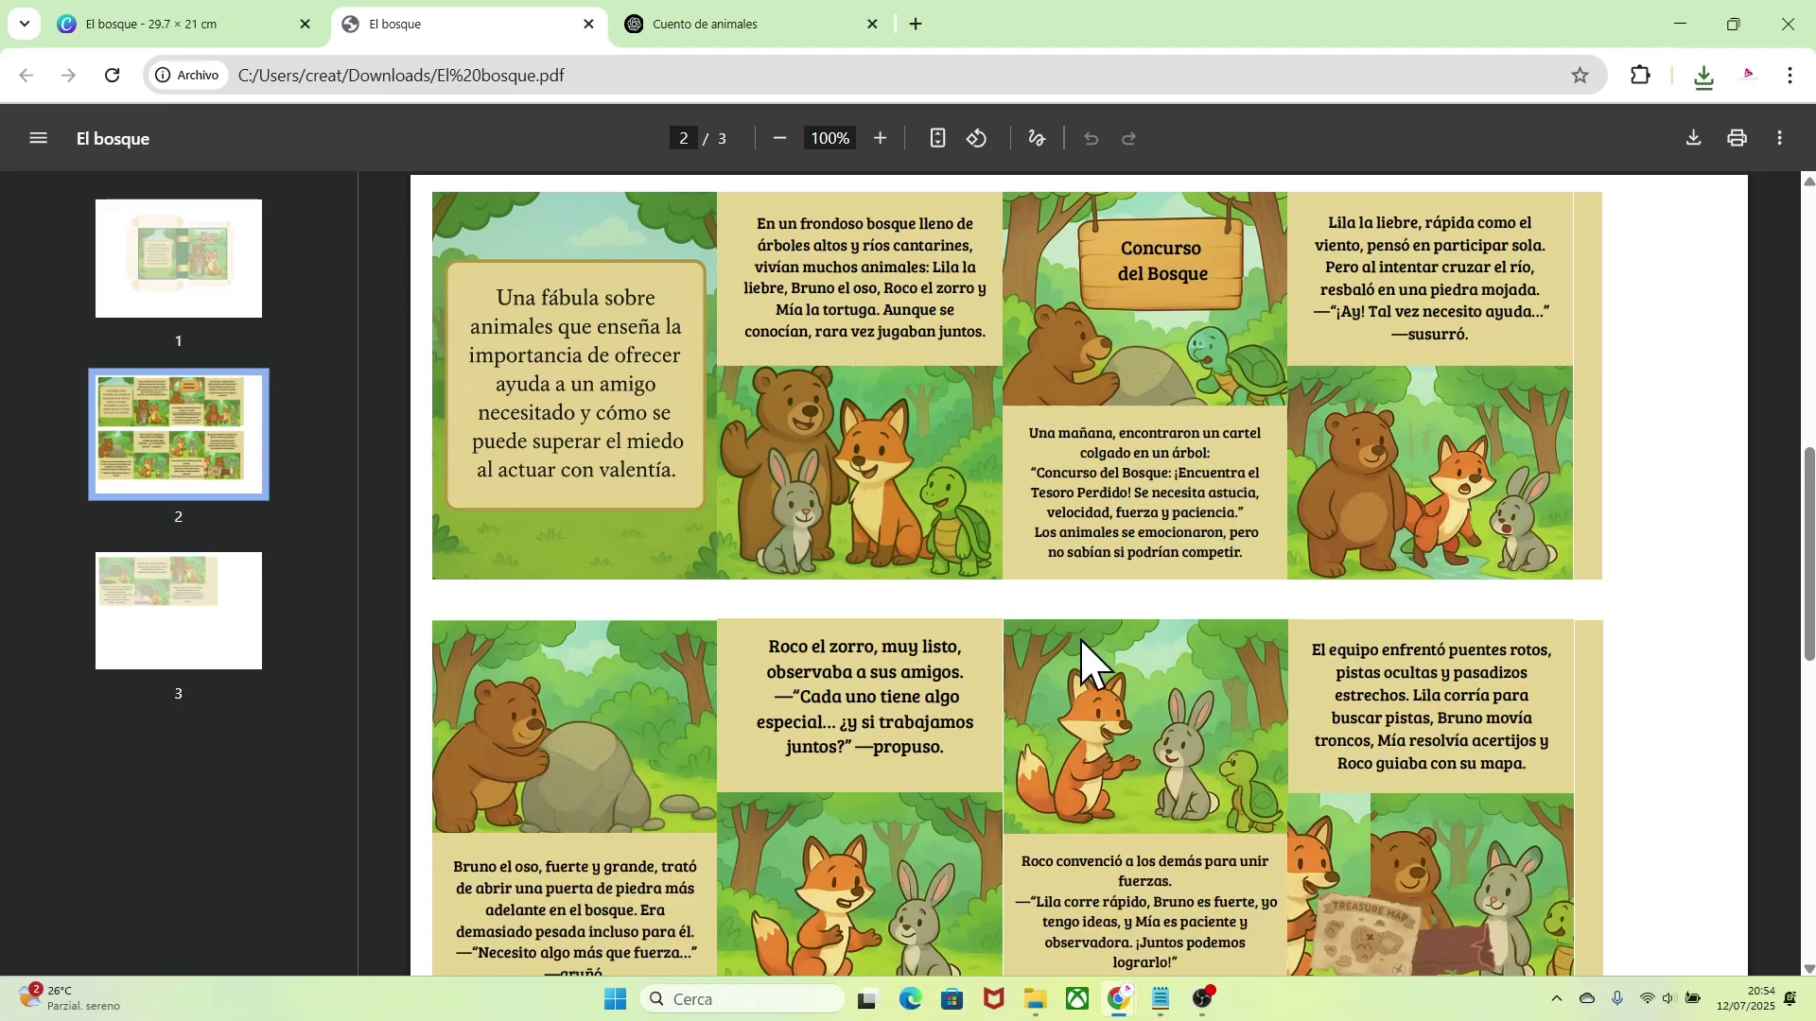
{"action": "left_click", "coordinate": [223, 640]}
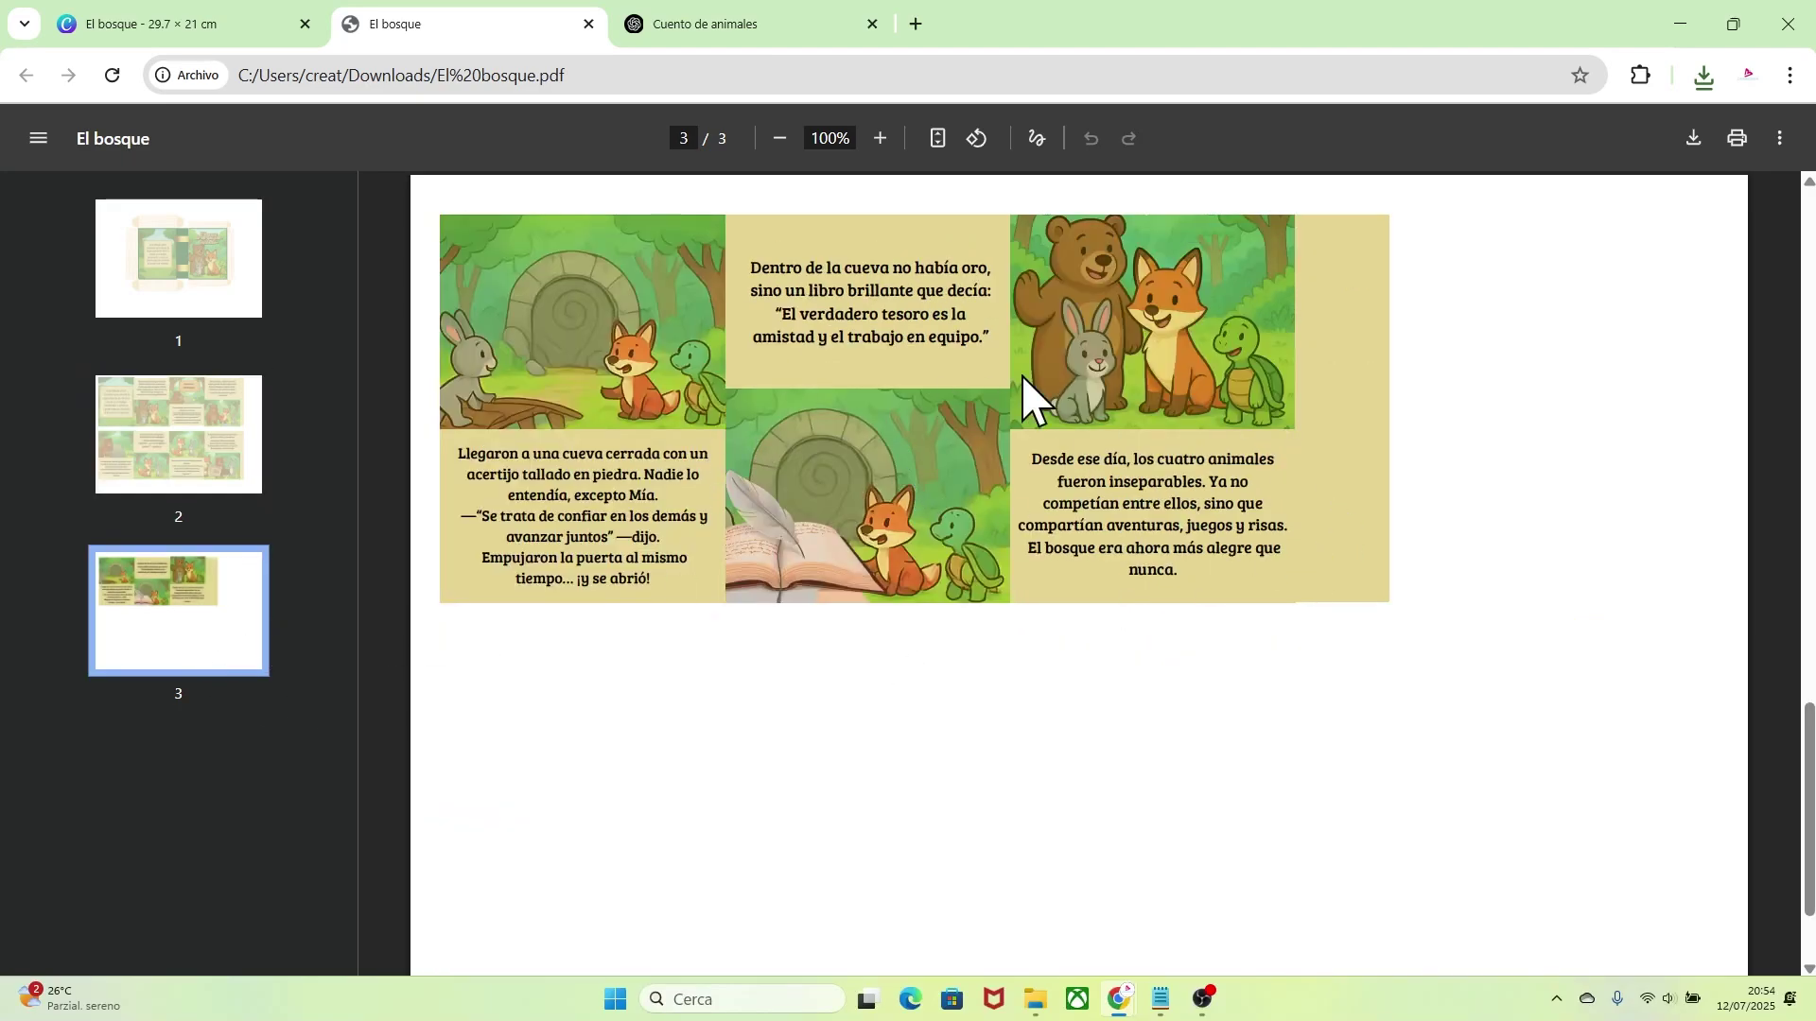